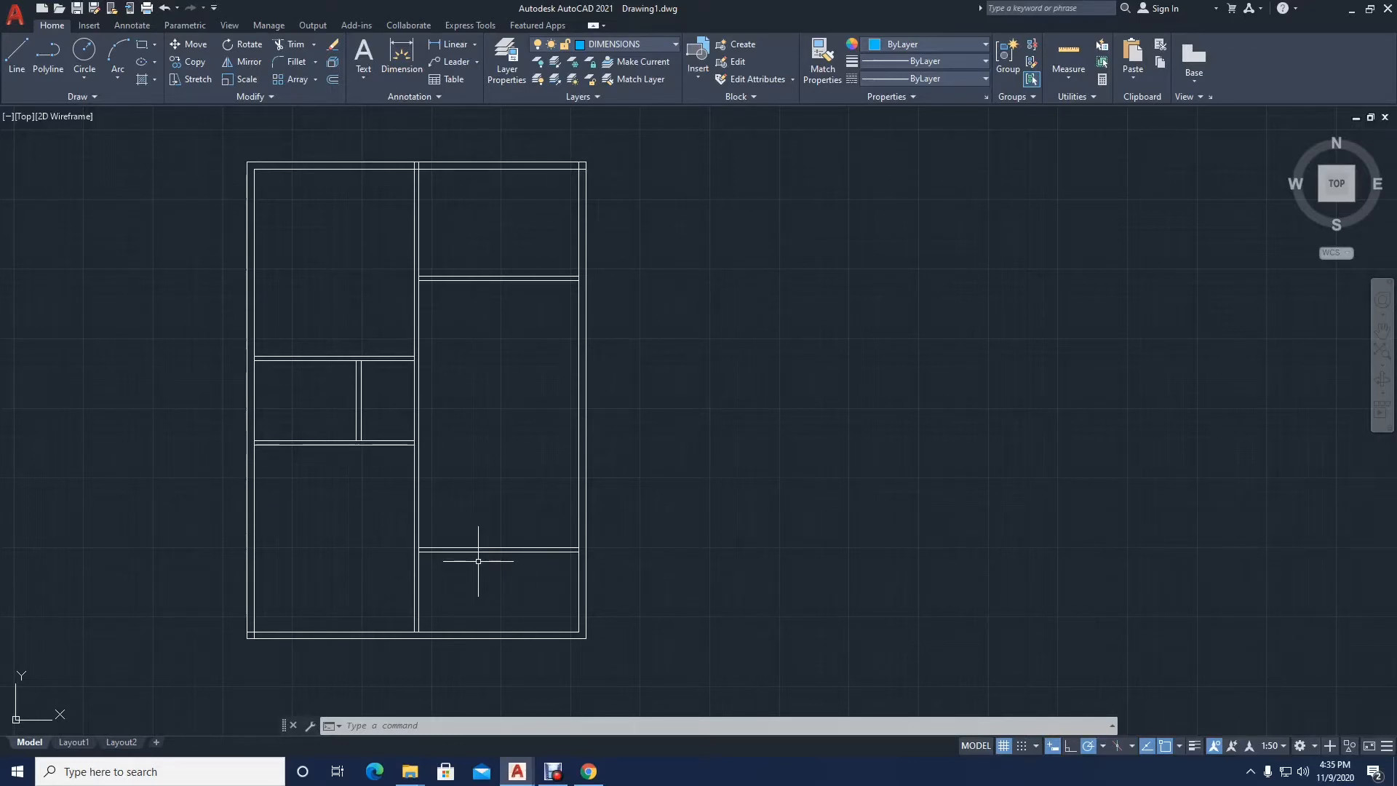
Step: Examine the dimensioned reference floor plan and compare its wall layout with the undimensioned wall copy beside it
scroll(303, 499, "down", 4)
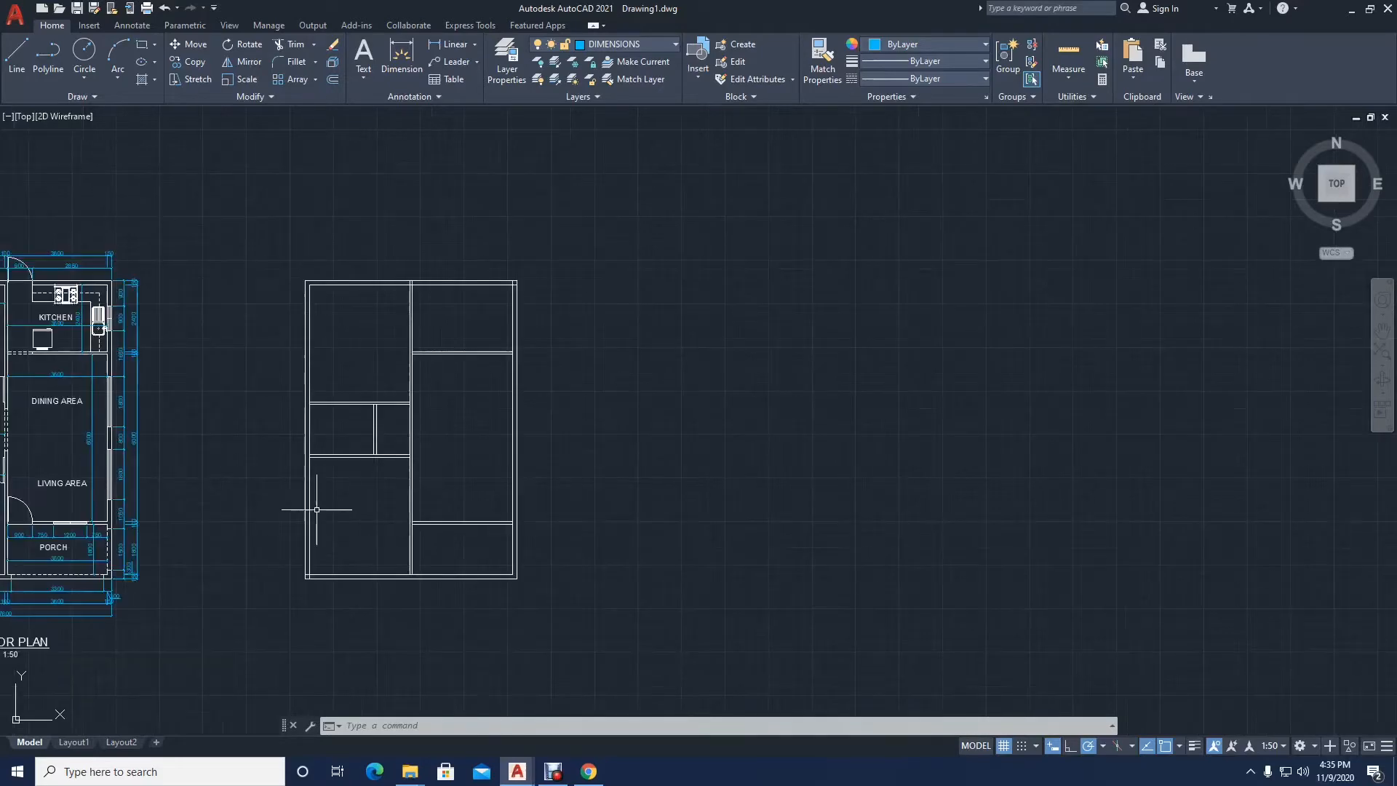
scroll(418, 368, "up", 4)
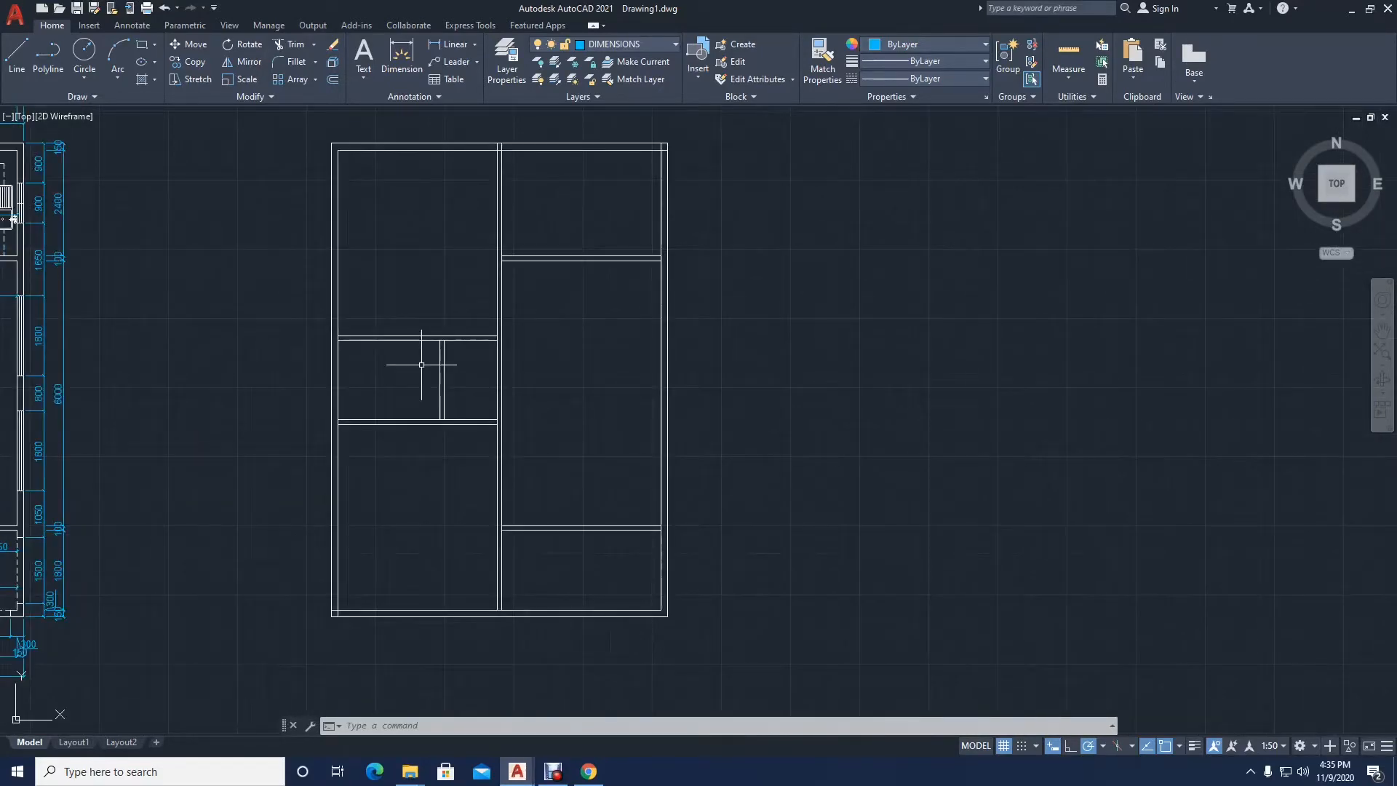
mouse_move(304, 360)
middle_mouse_down()
mouse_move(982, 351)
mouse_move(985, 368)
middle_mouse_up()
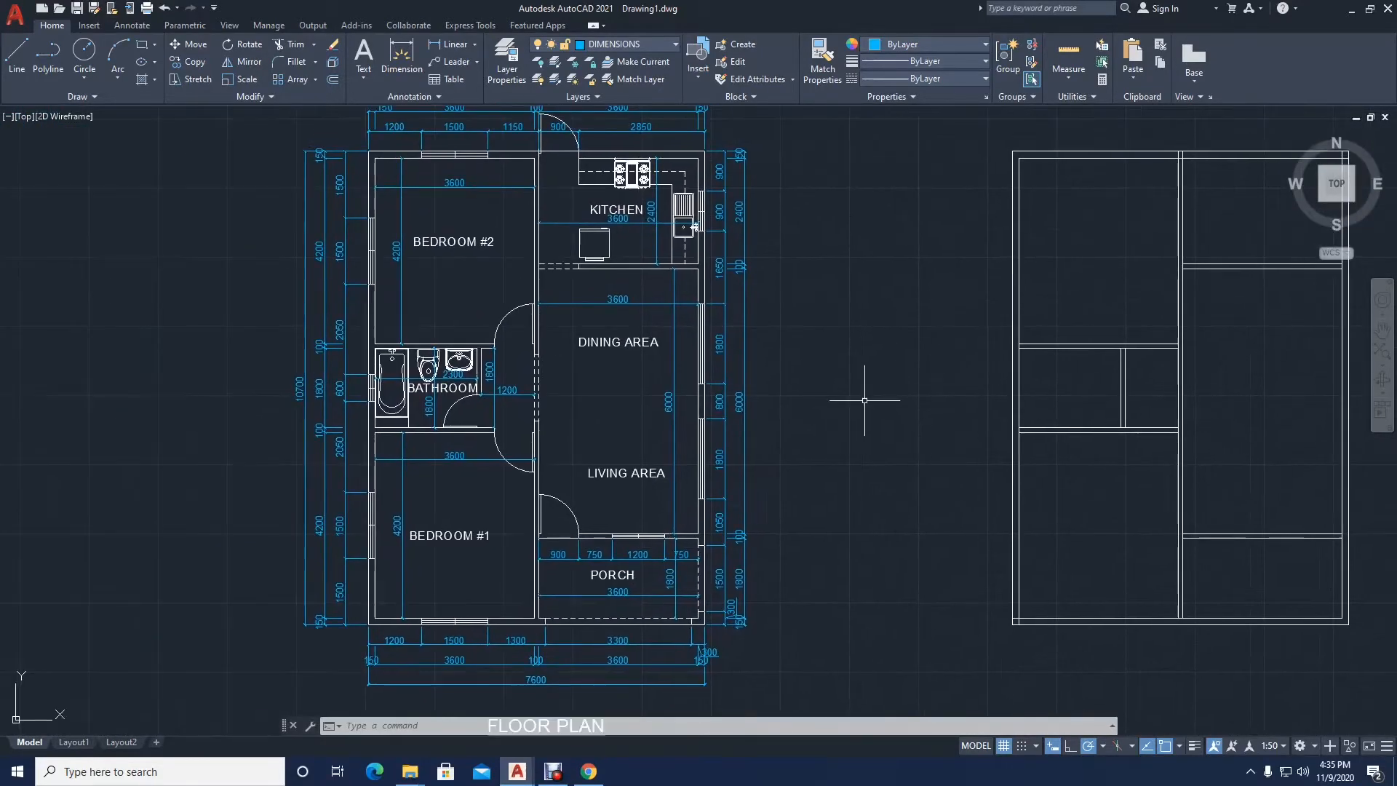
mouse_move(861, 405)
middle_mouse_down()
mouse_move(371, 384)
mouse_move(361, 371)
middle_mouse_up()
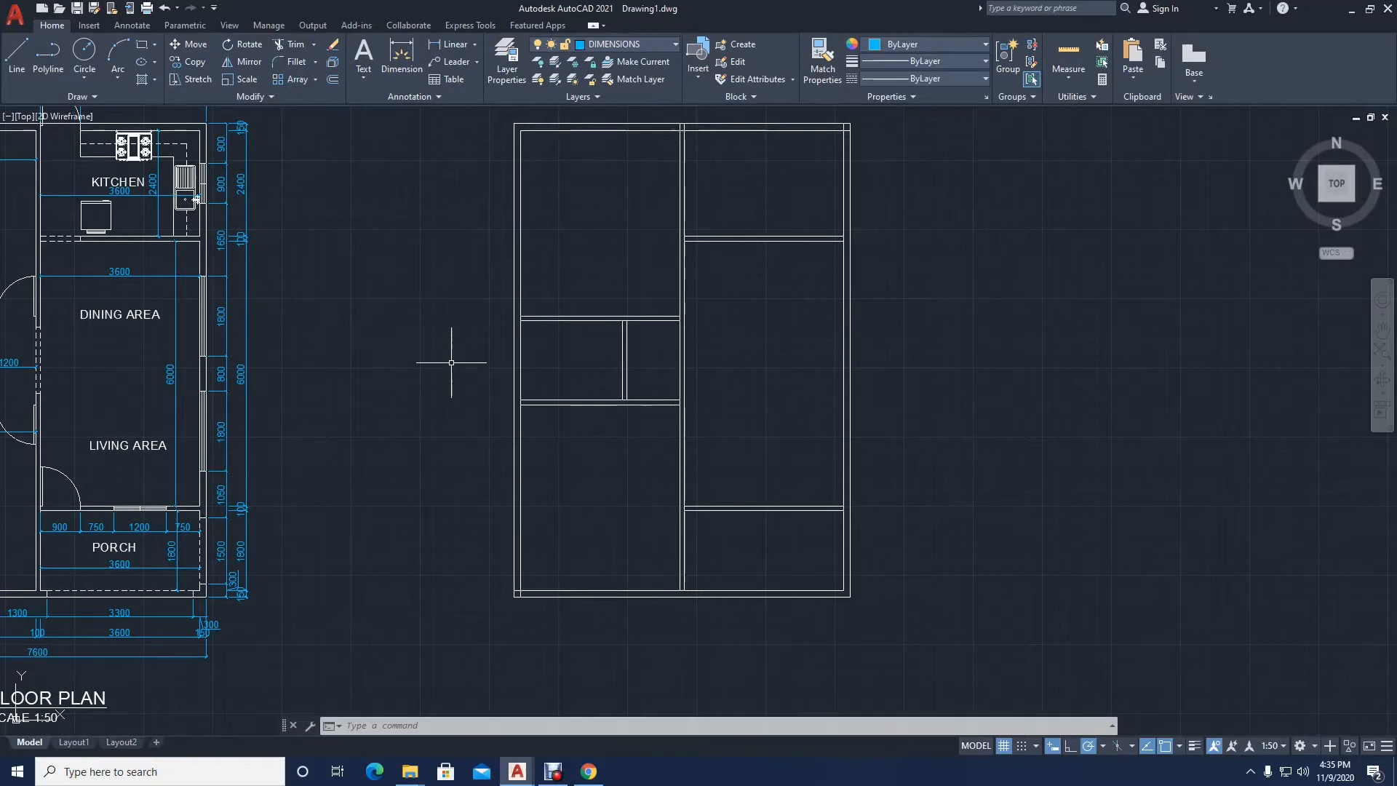
middle_click_drag(551, 381, 444, 402)
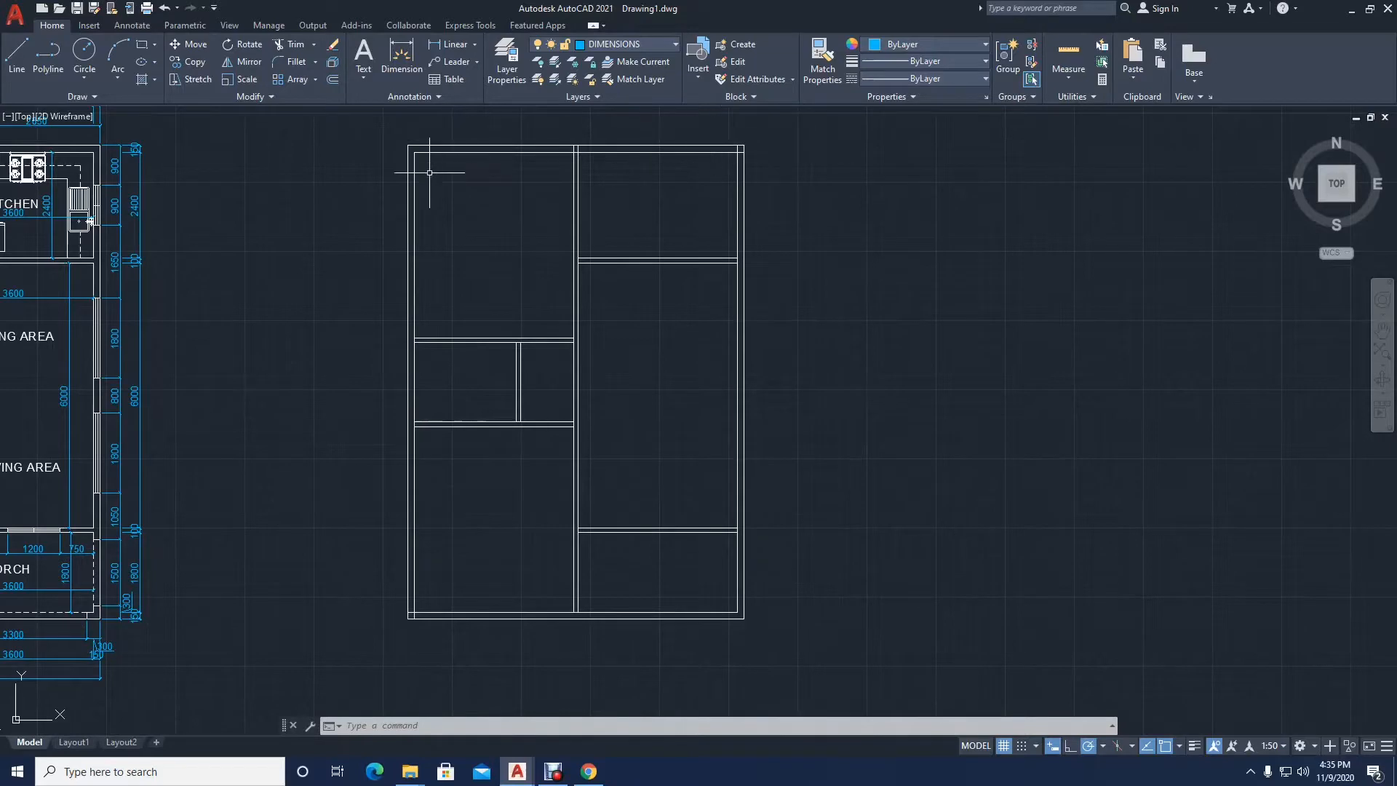
middle_click_drag(133, 437, 733, 455)
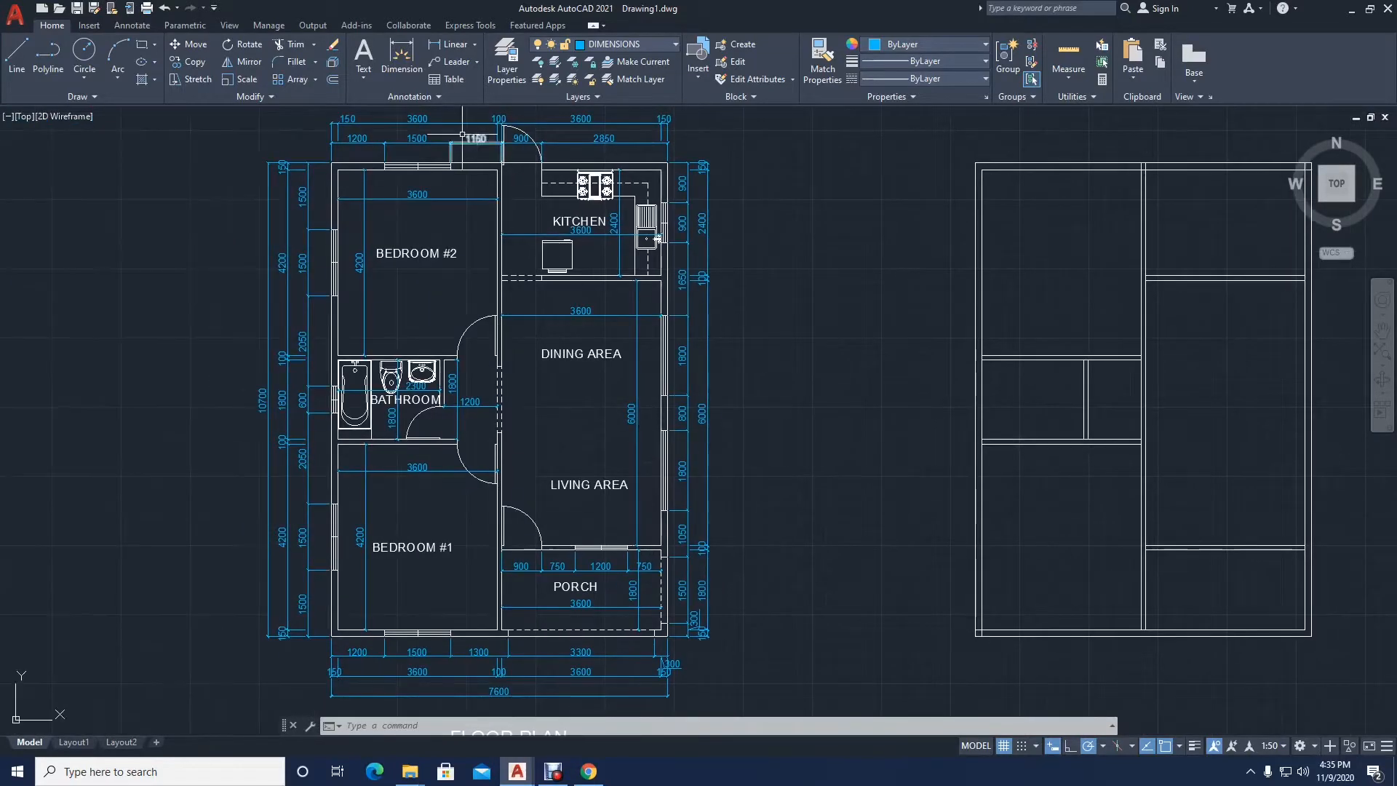
middle_click_drag(905, 462, 395, 462)
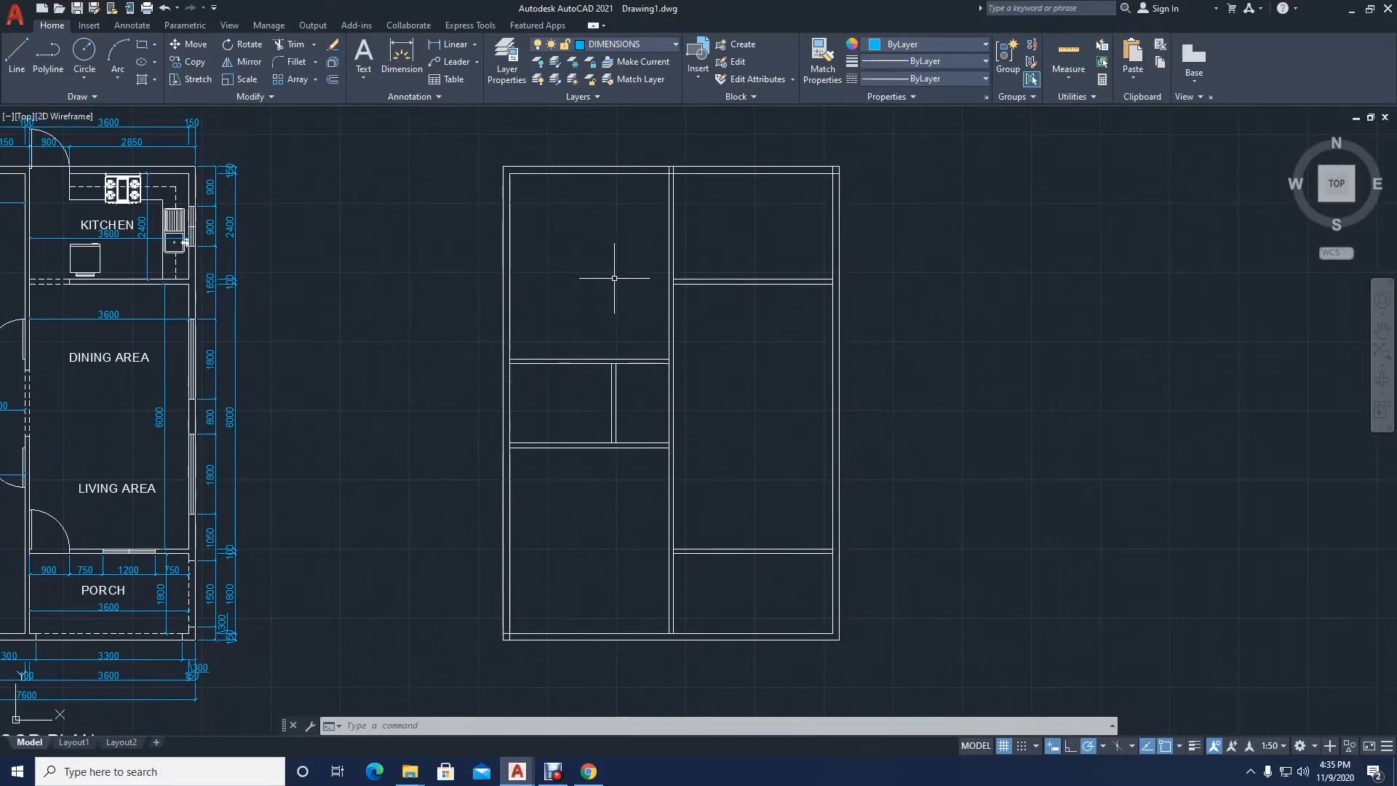
middle_click_drag(613, 278, 613, 271)
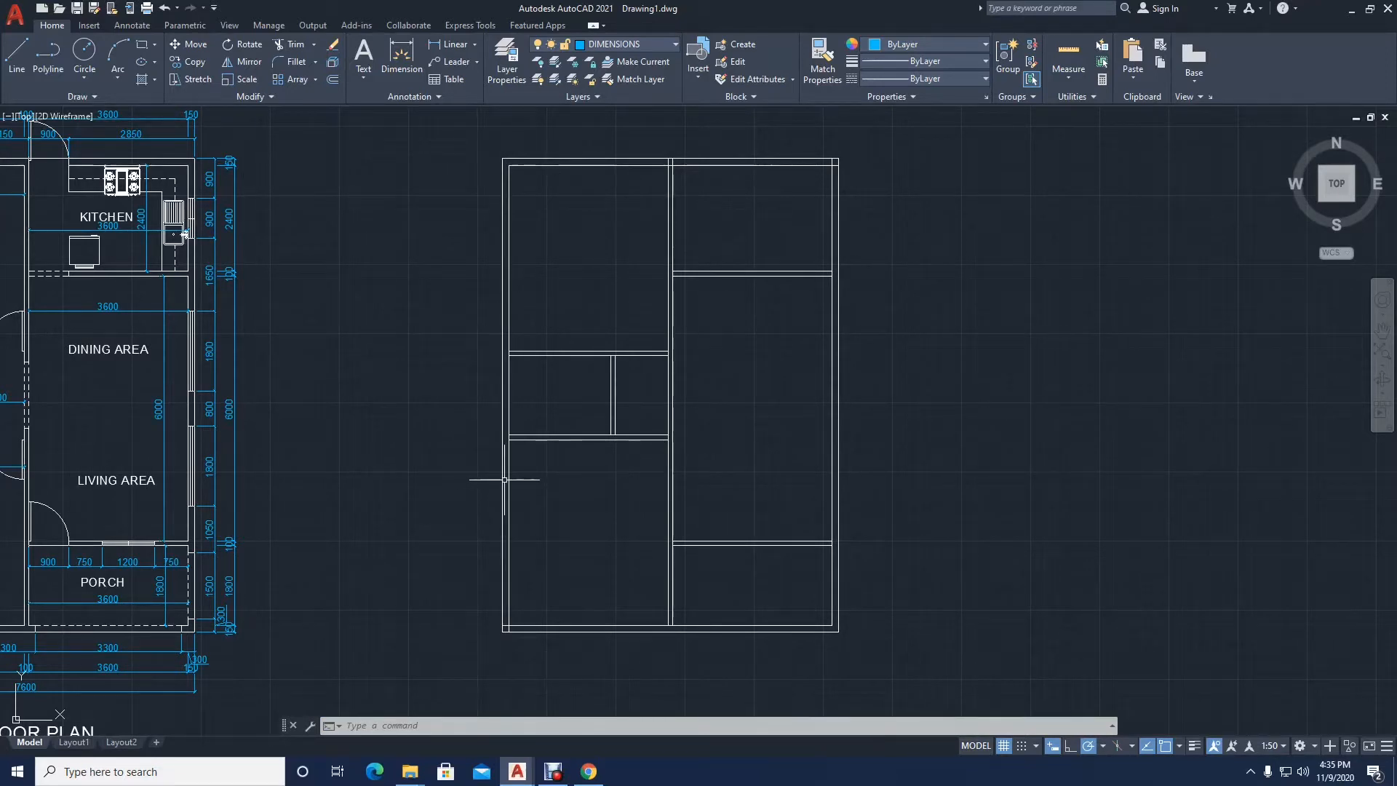
middle_click_drag(477, 453, 452, 440)
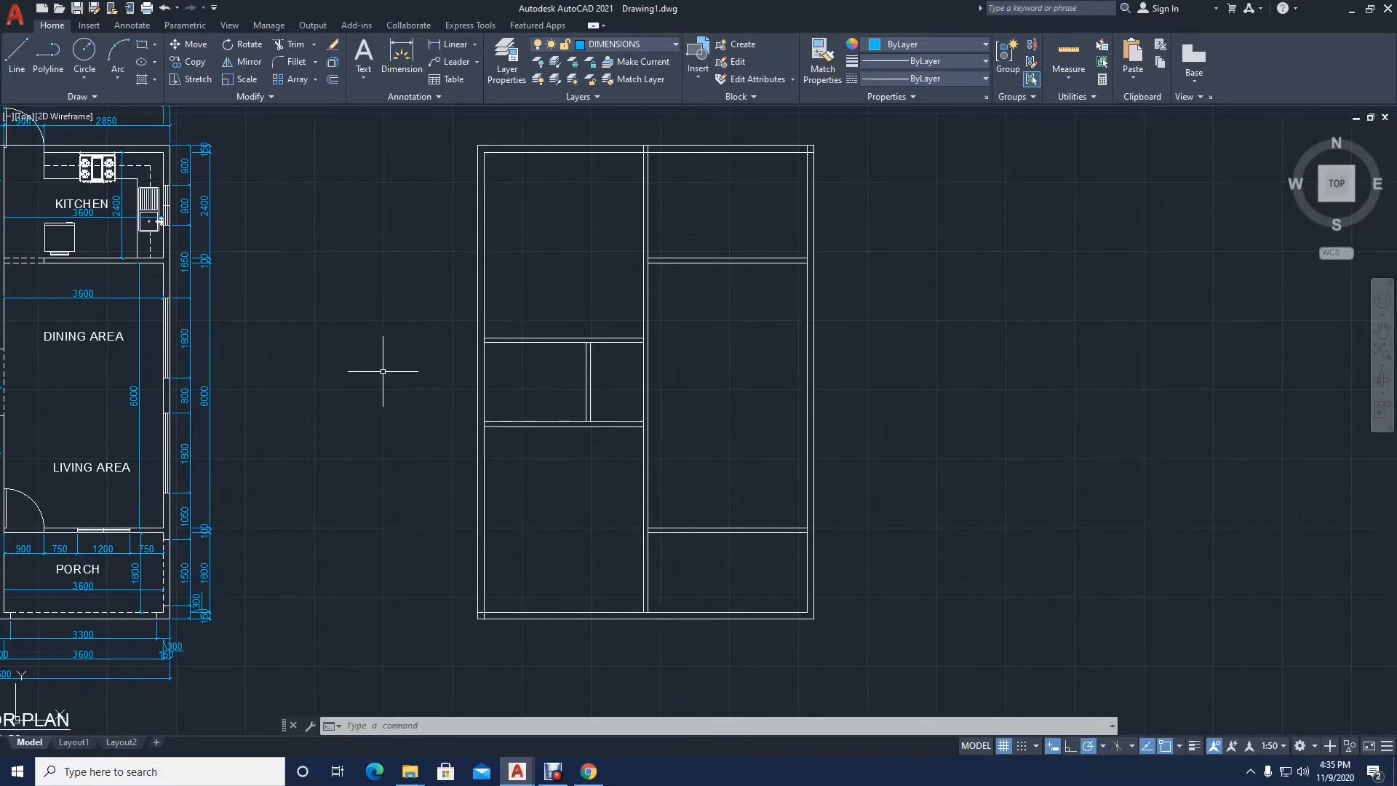
middle_click_drag(378, 374, 381, 384)
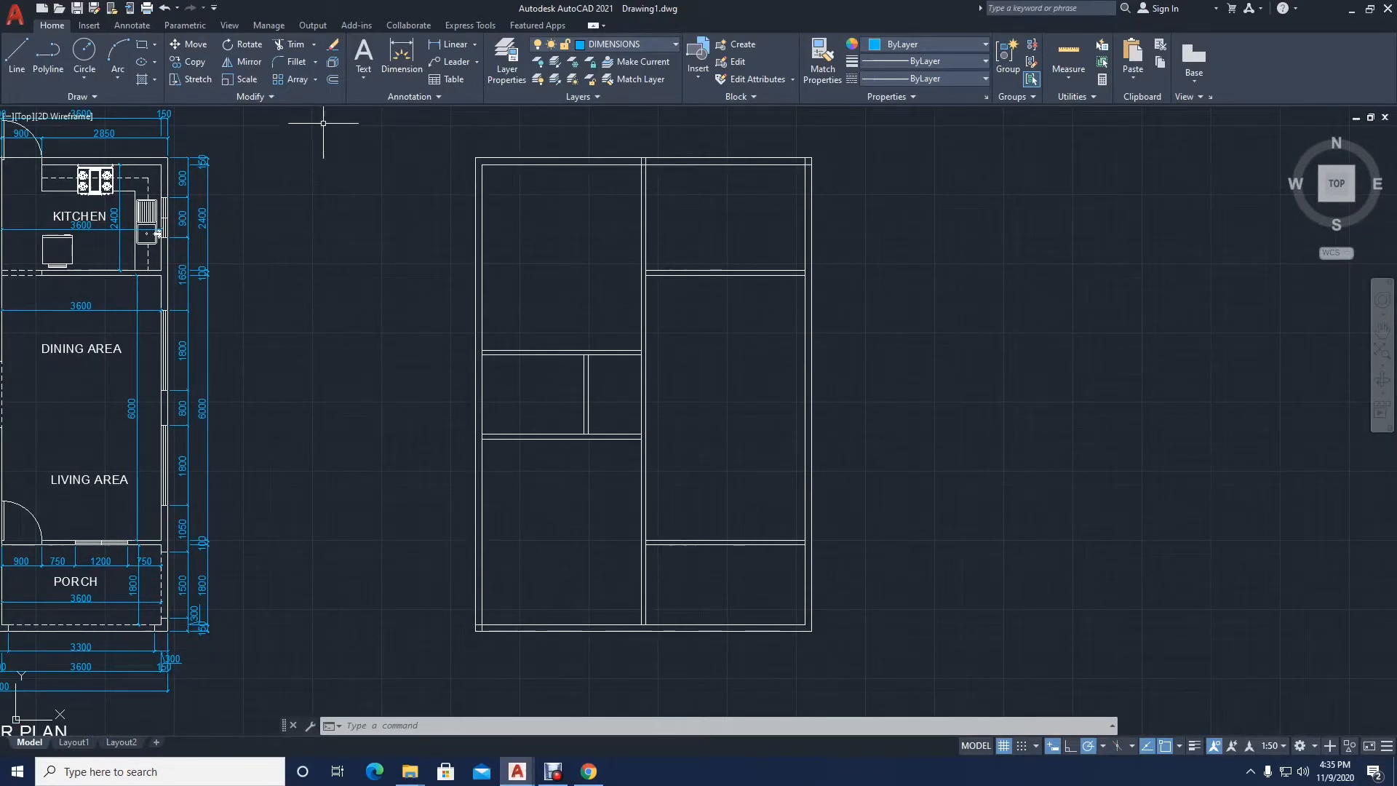
Step: Trim the overlapping wall lines at the lower-left exterior corner, the foot of the central wall and the porch wall junction
left_click(290, 44)
left_click(440, 215)
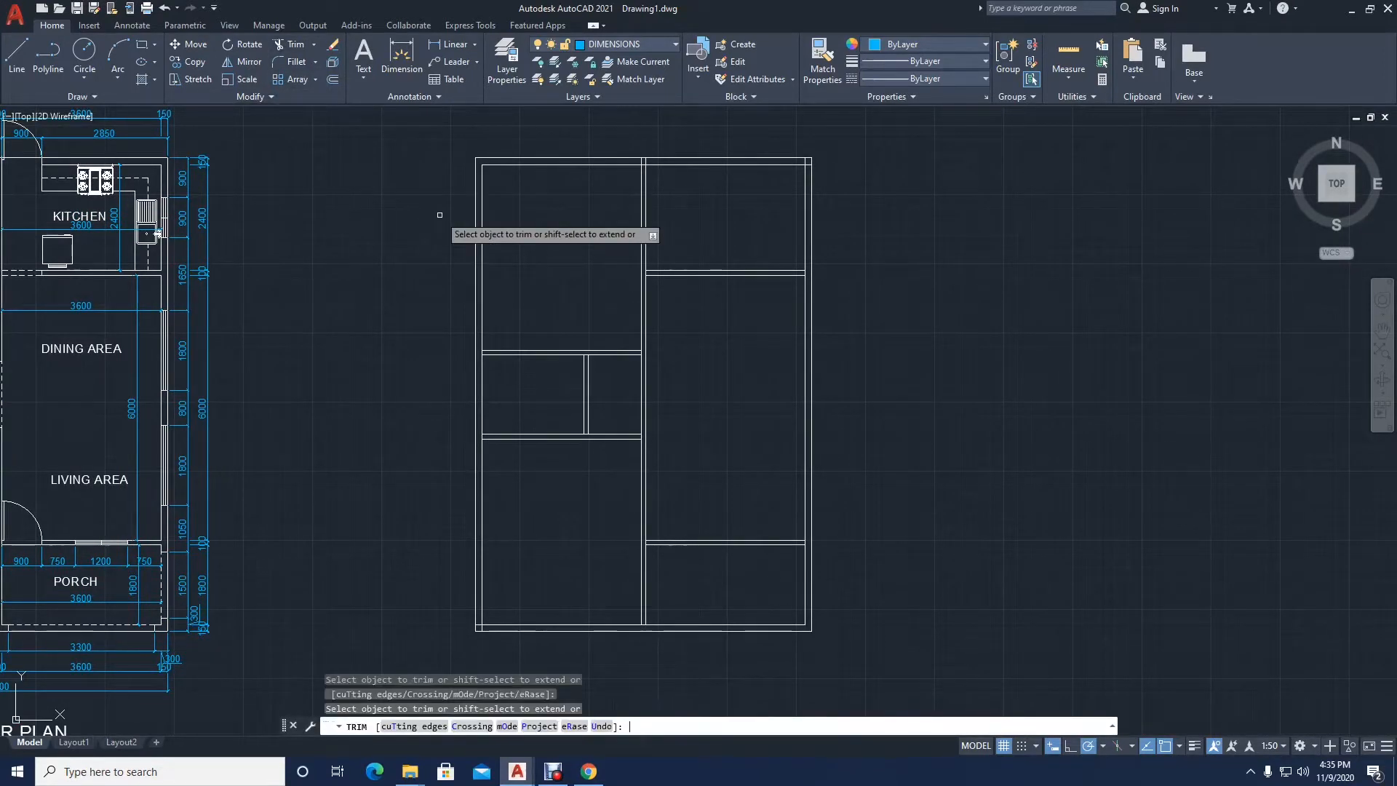
scroll(486, 608, "up", 4)
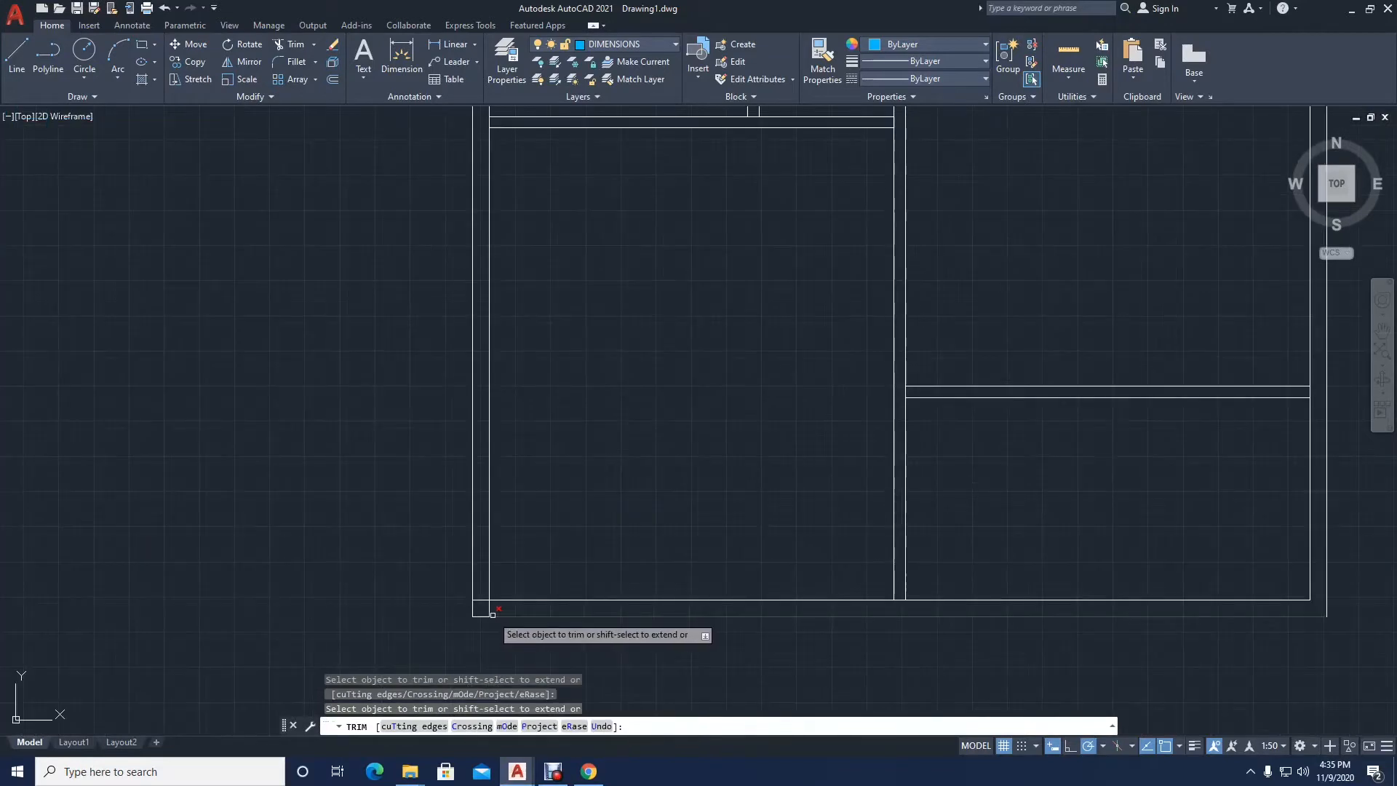
left_click(482, 601)
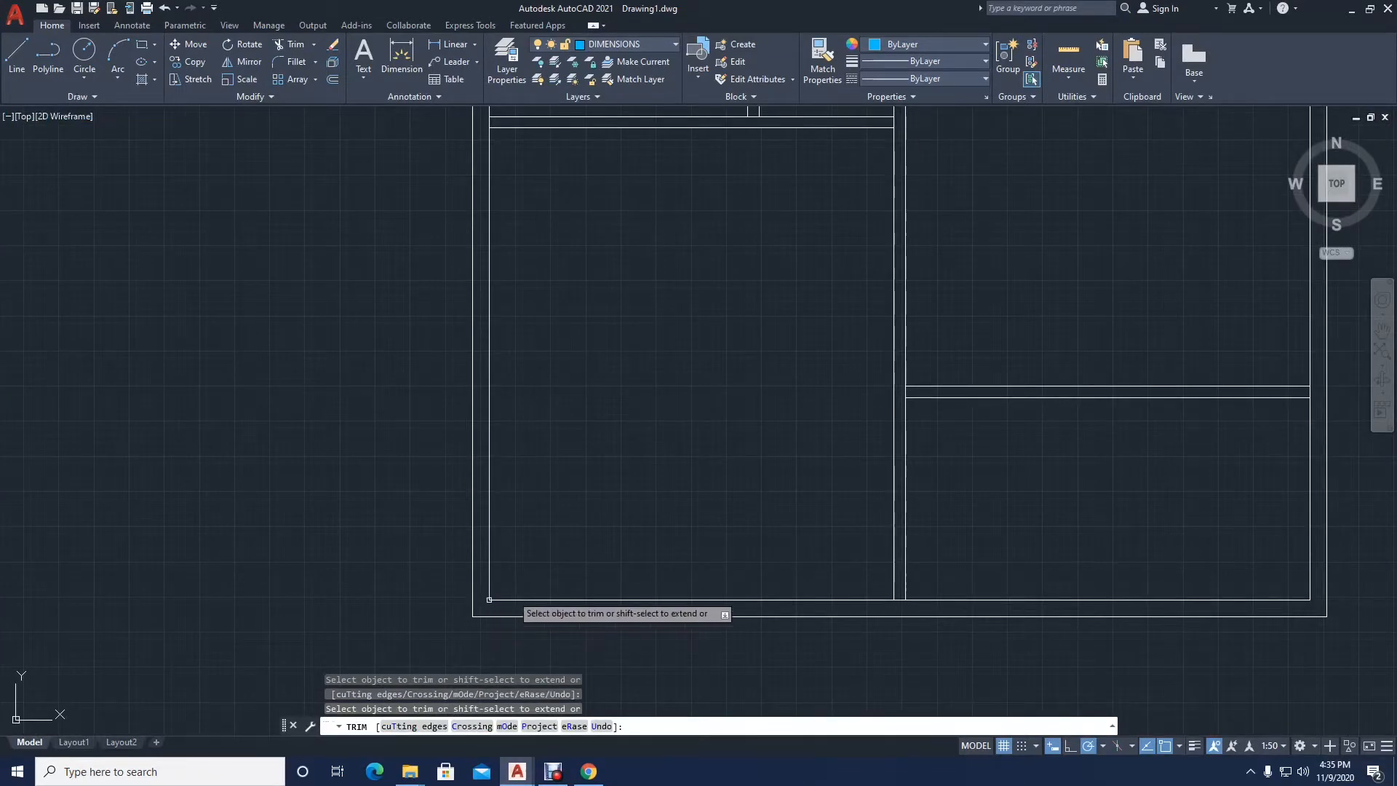
left_click(900, 601)
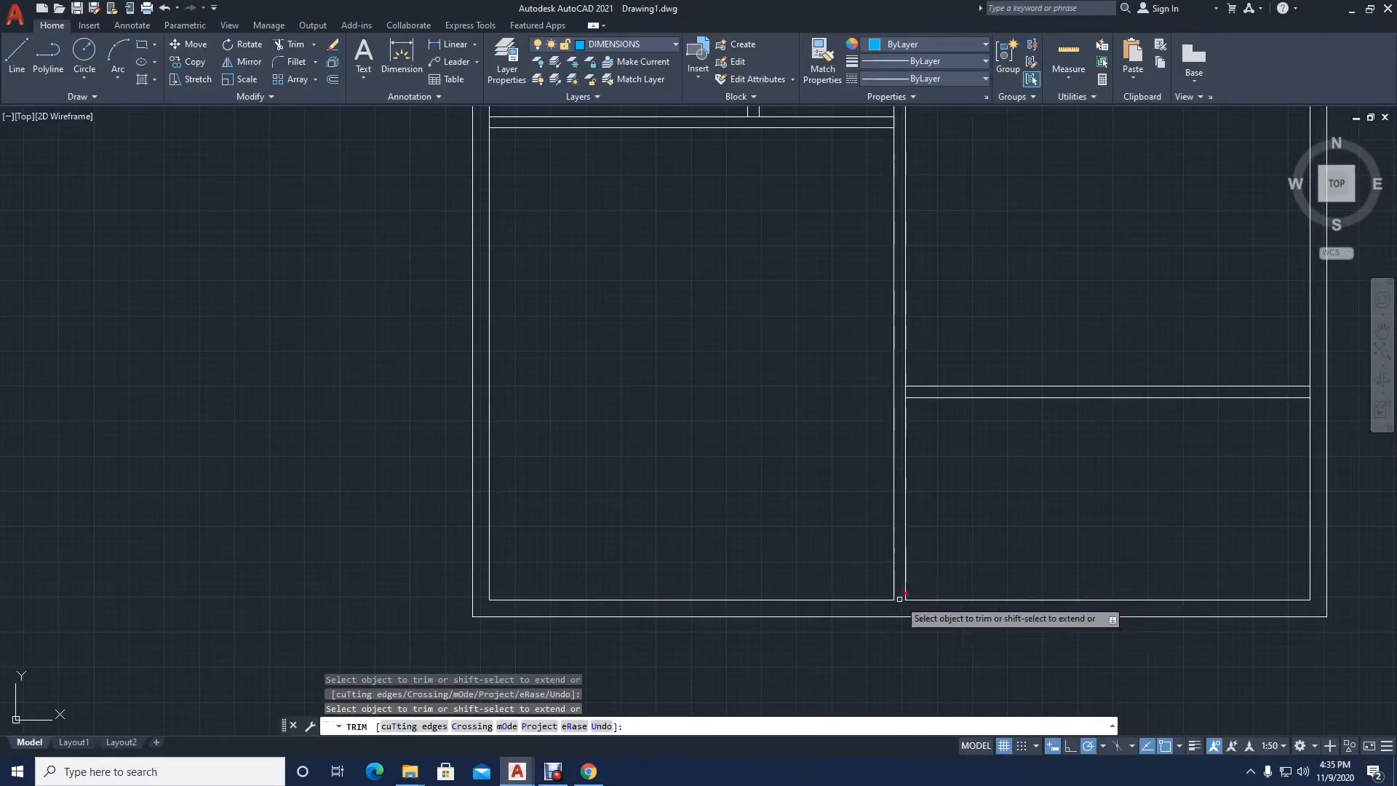
left_click(905, 391)
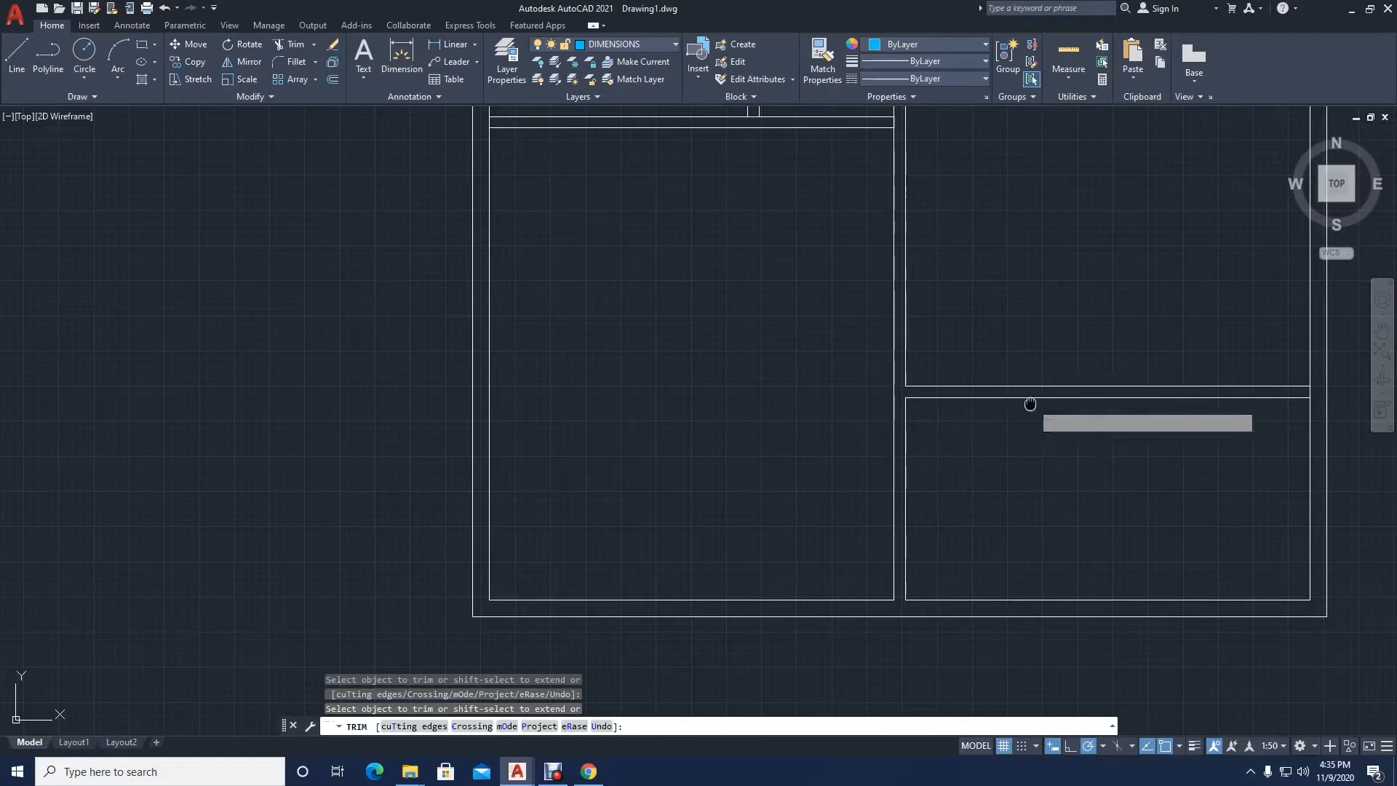
Step: Trim the overlapping wall lines where the bathroom partitions meet each other and the central wall
middle_click_drag(1031, 403, 694, 420)
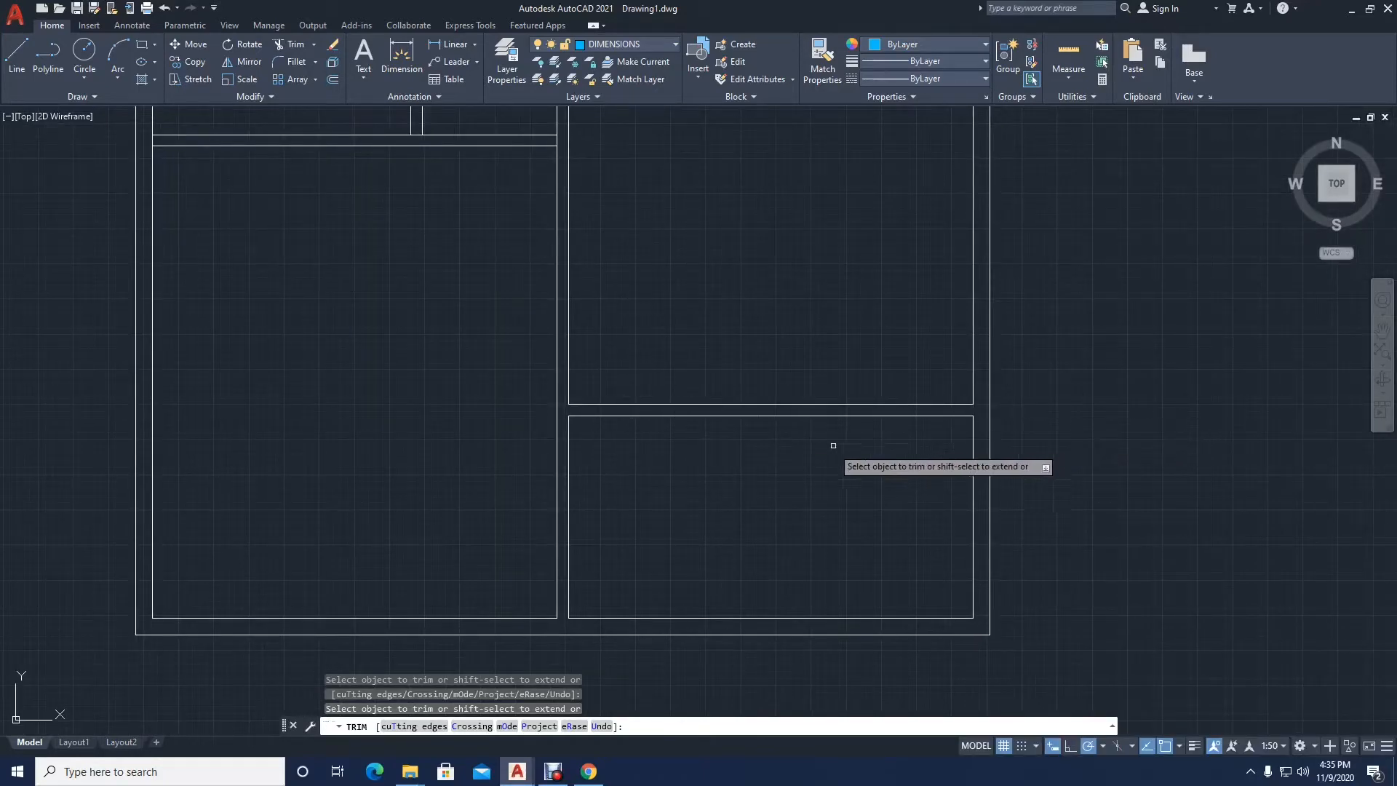
middle_click_drag(569, 137, 638, 325)
left_click(625, 327)
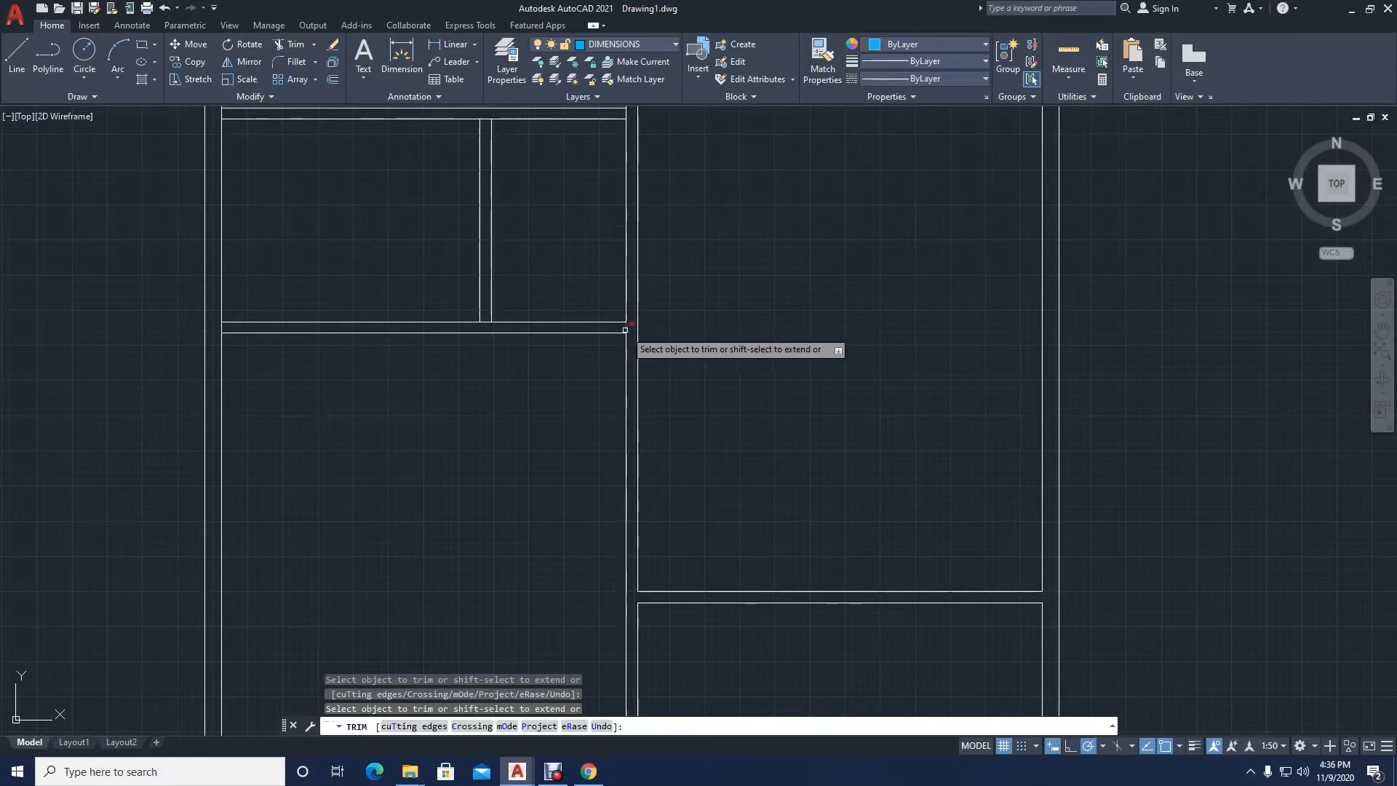
left_click(485, 322)
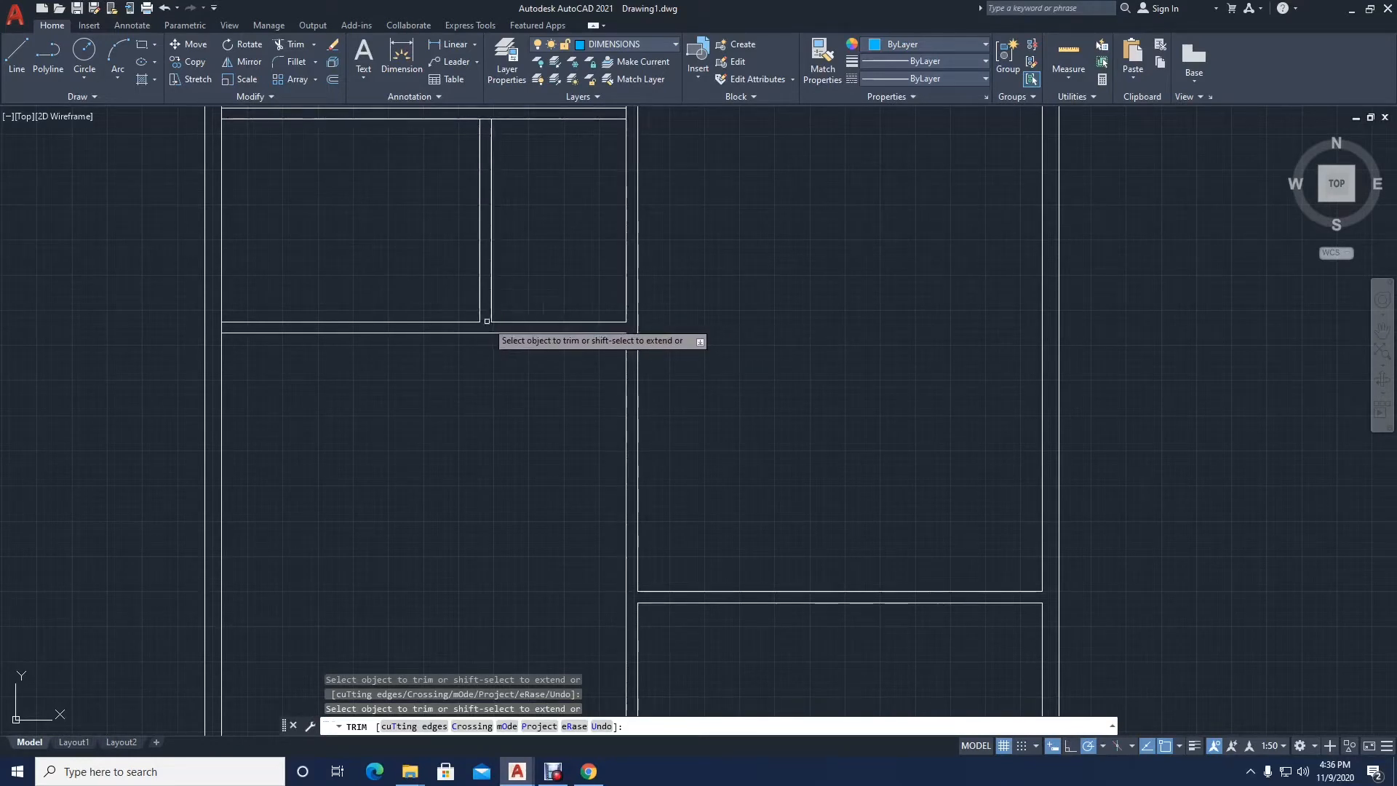
middle_click_drag(281, 331, 331, 422)
left_click(514, 286)
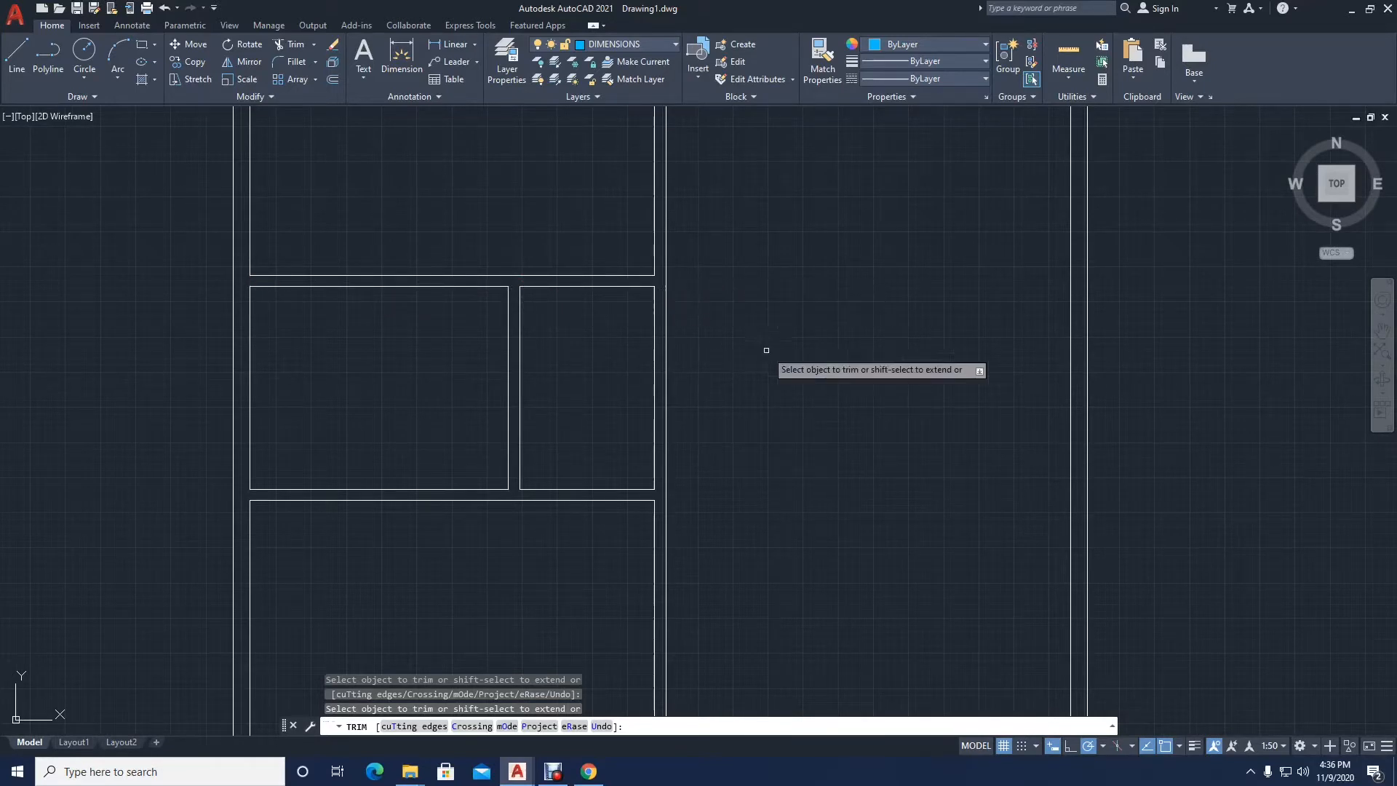
Step: Trim the overlapping wall lines at the kitchen partition, the upper exterior corners and the head of the central wall
middle_click_drag(743, 350, 695, 448)
scroll(681, 440, "down", 2)
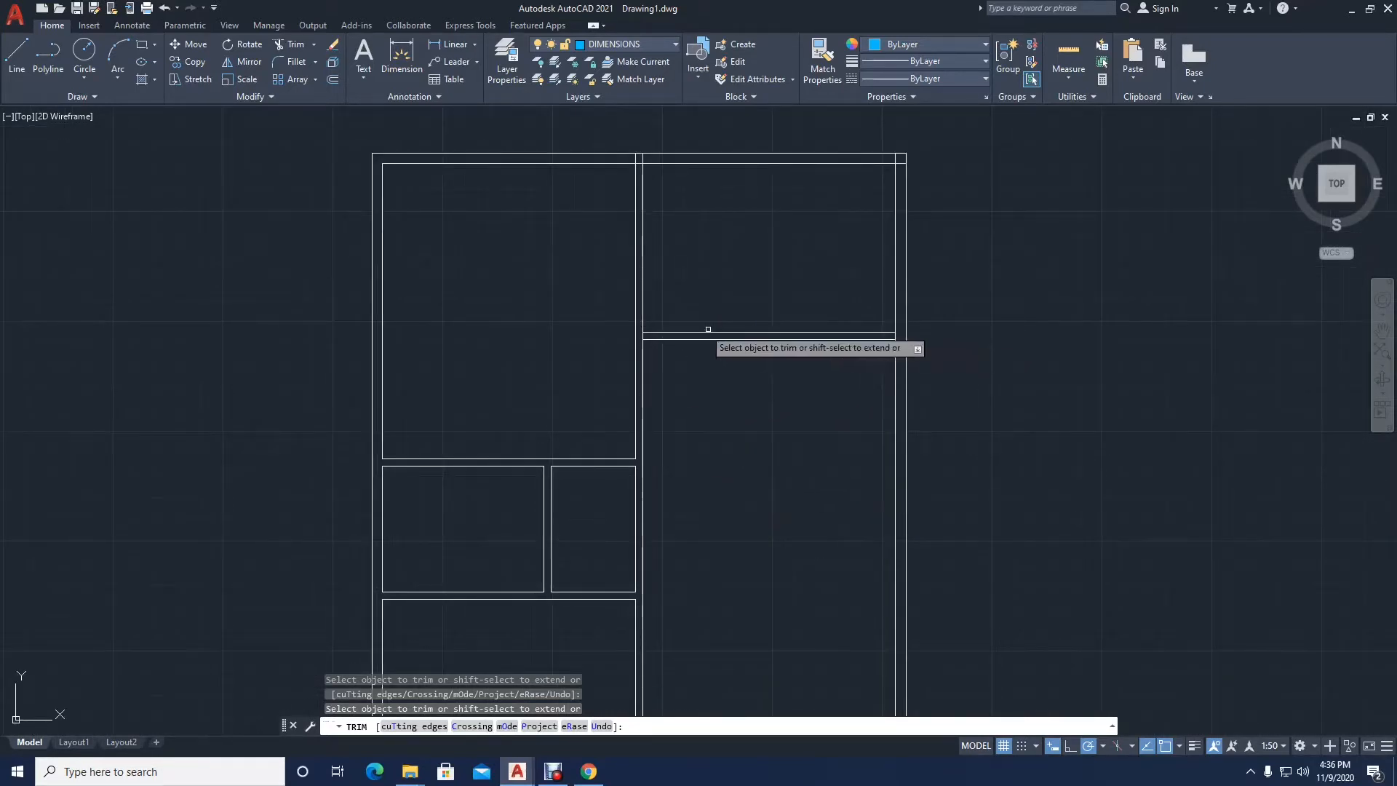
scroll(698, 332, "up", 2)
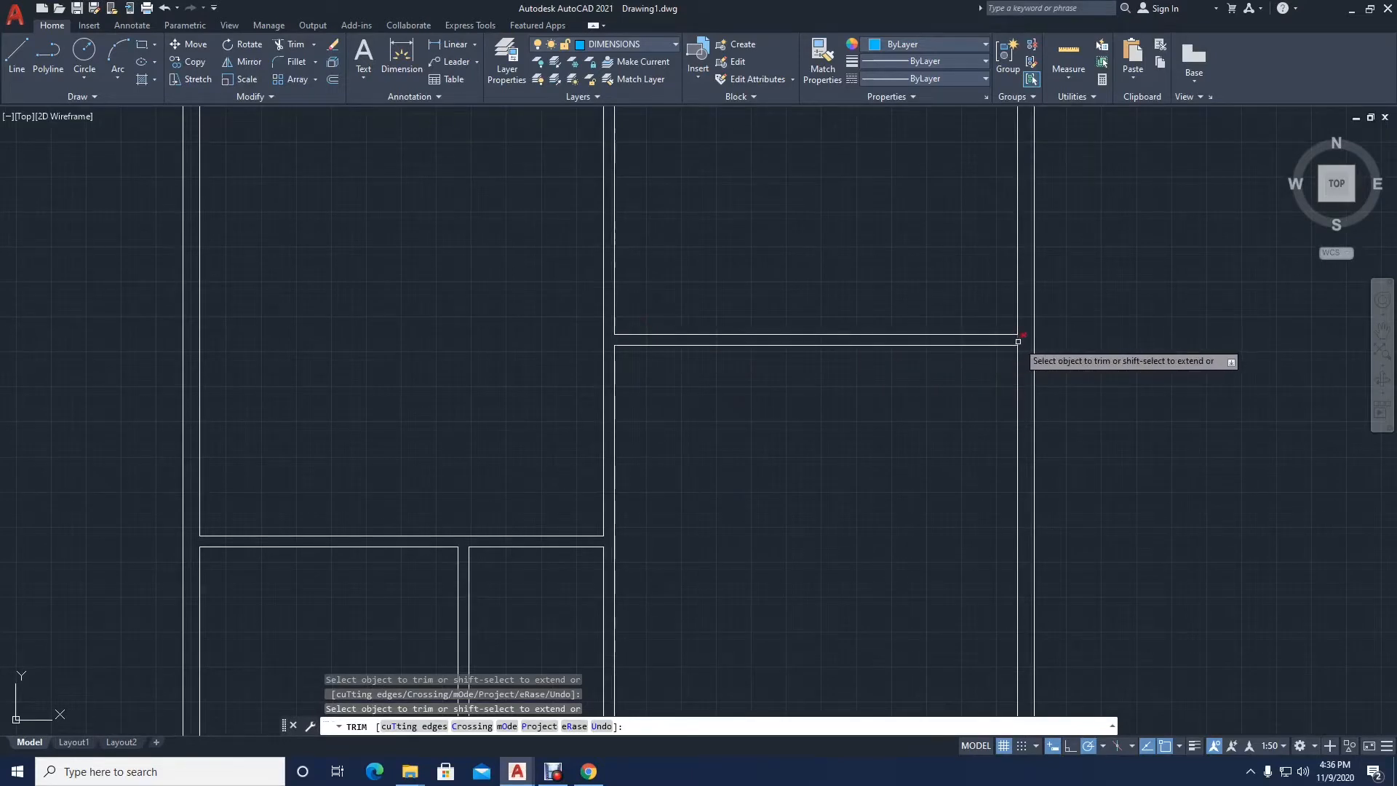
middle_click_drag(985, 318, 910, 465)
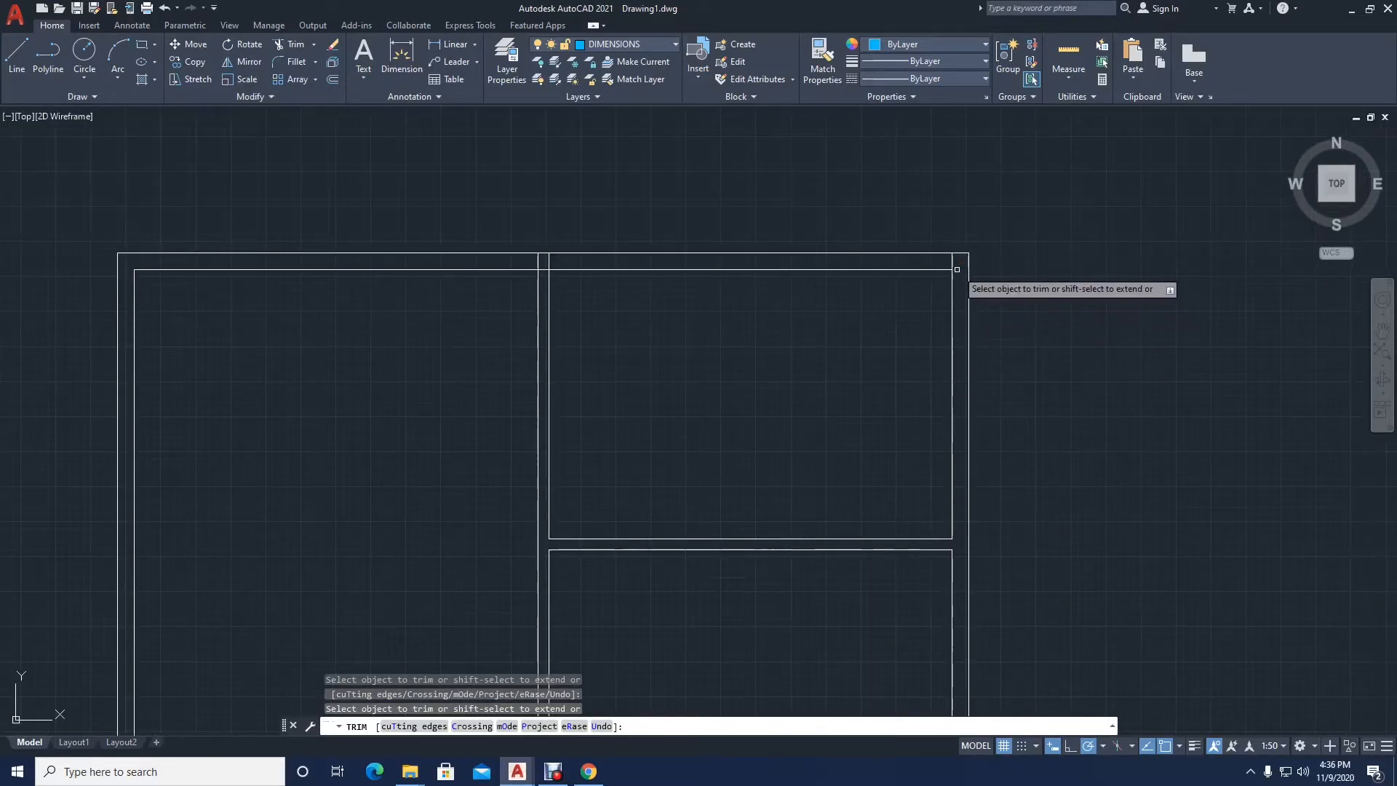
left_click(530, 261)
key("Return")
scroll(541, 266, "up", 4)
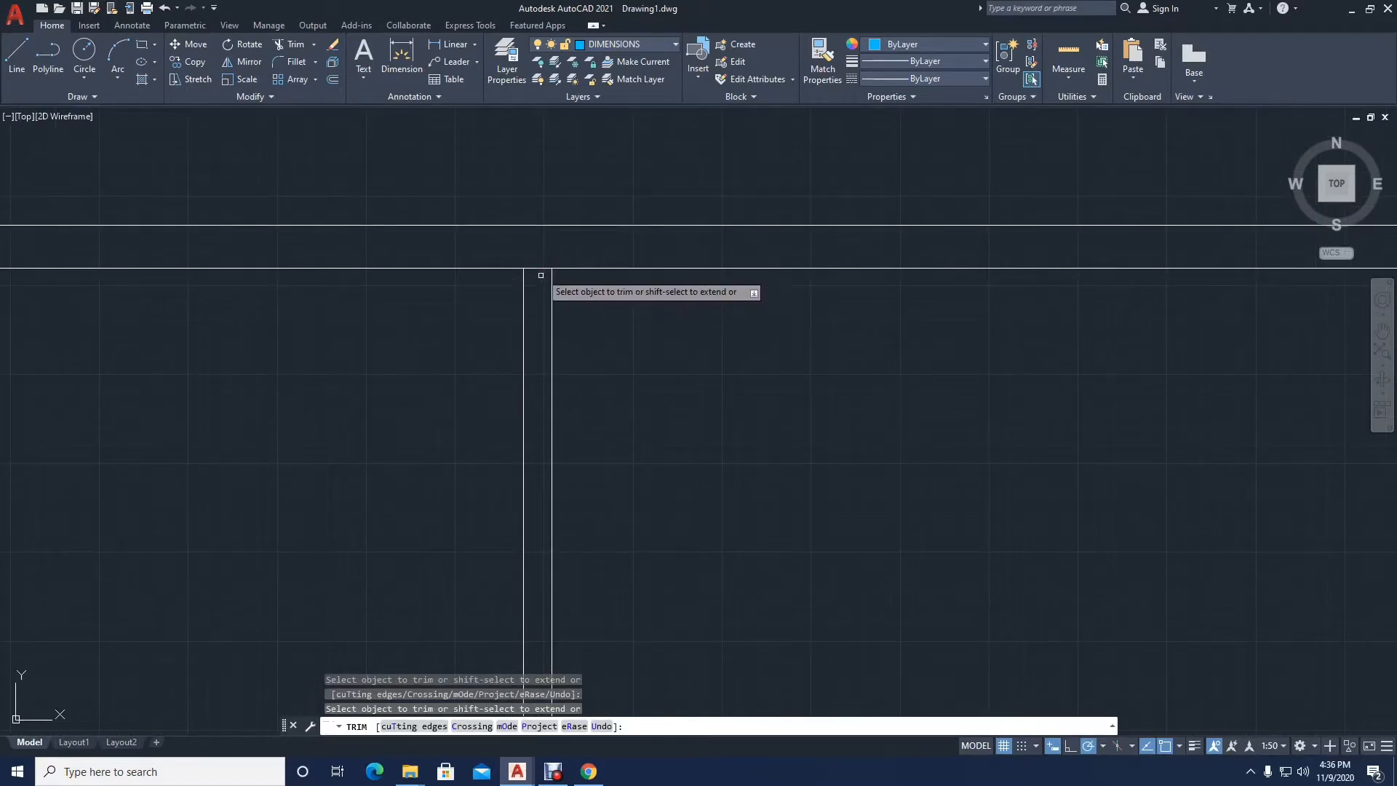
scroll(542, 269, "down", 4)
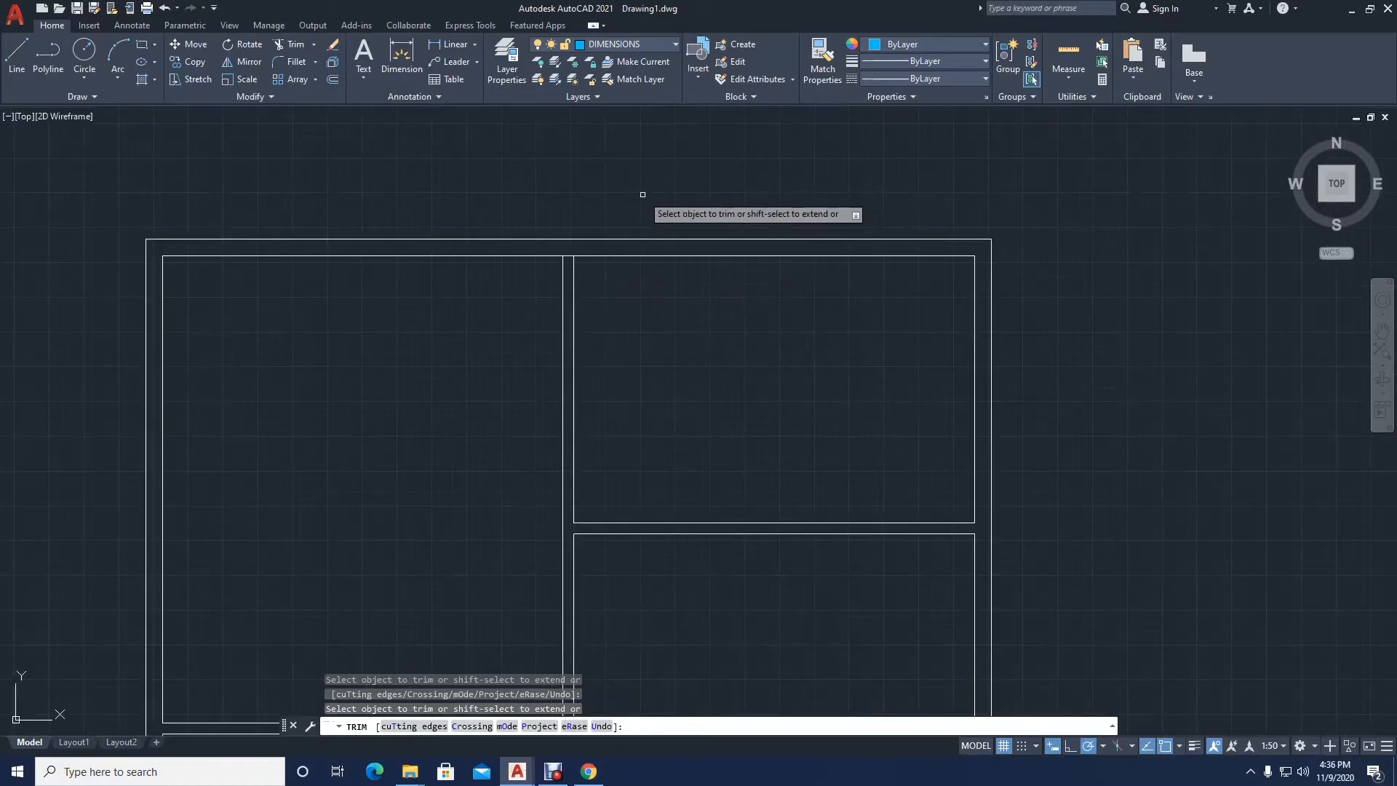
key("Return")
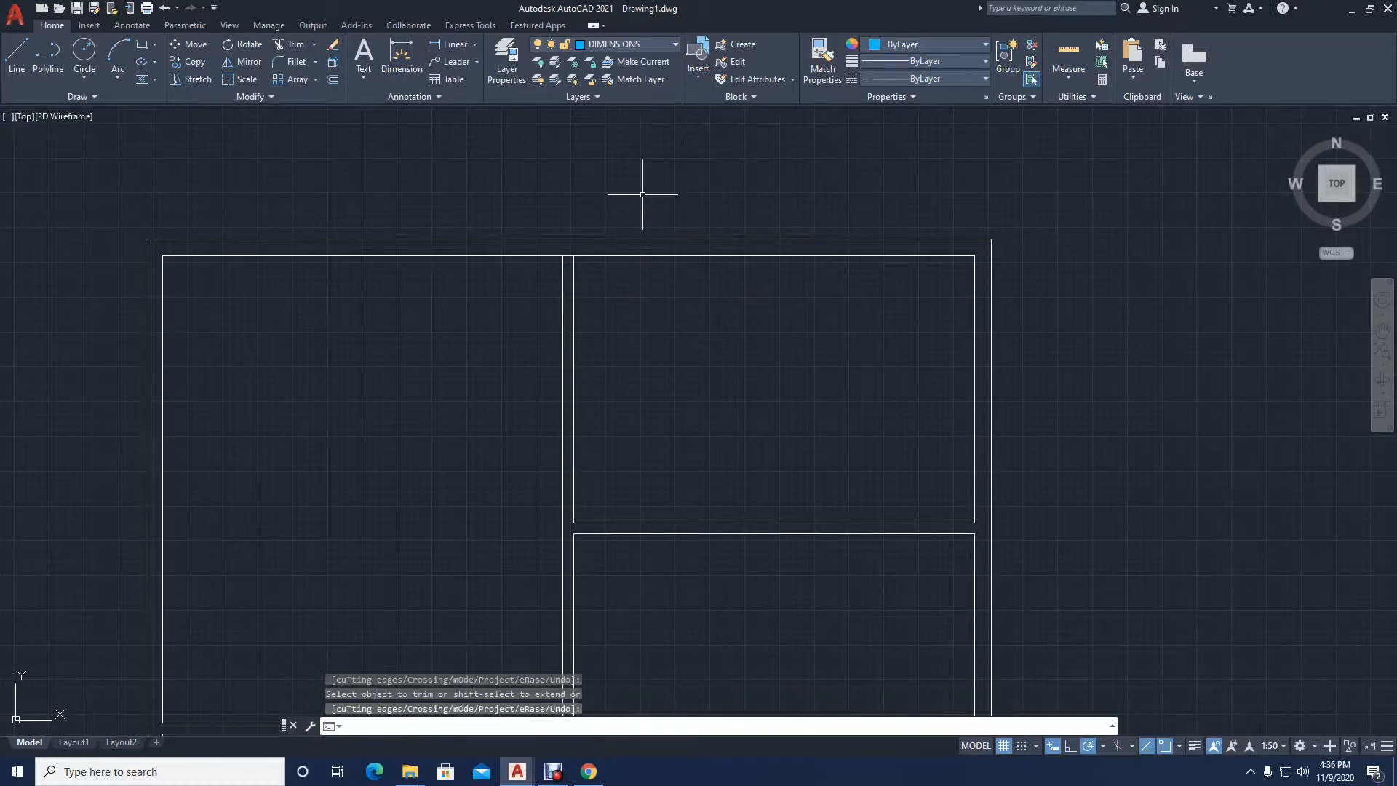
Step: Offset the outer line of the plan's upper exterior wall outward by 150
scroll(640, 312, "down", 4)
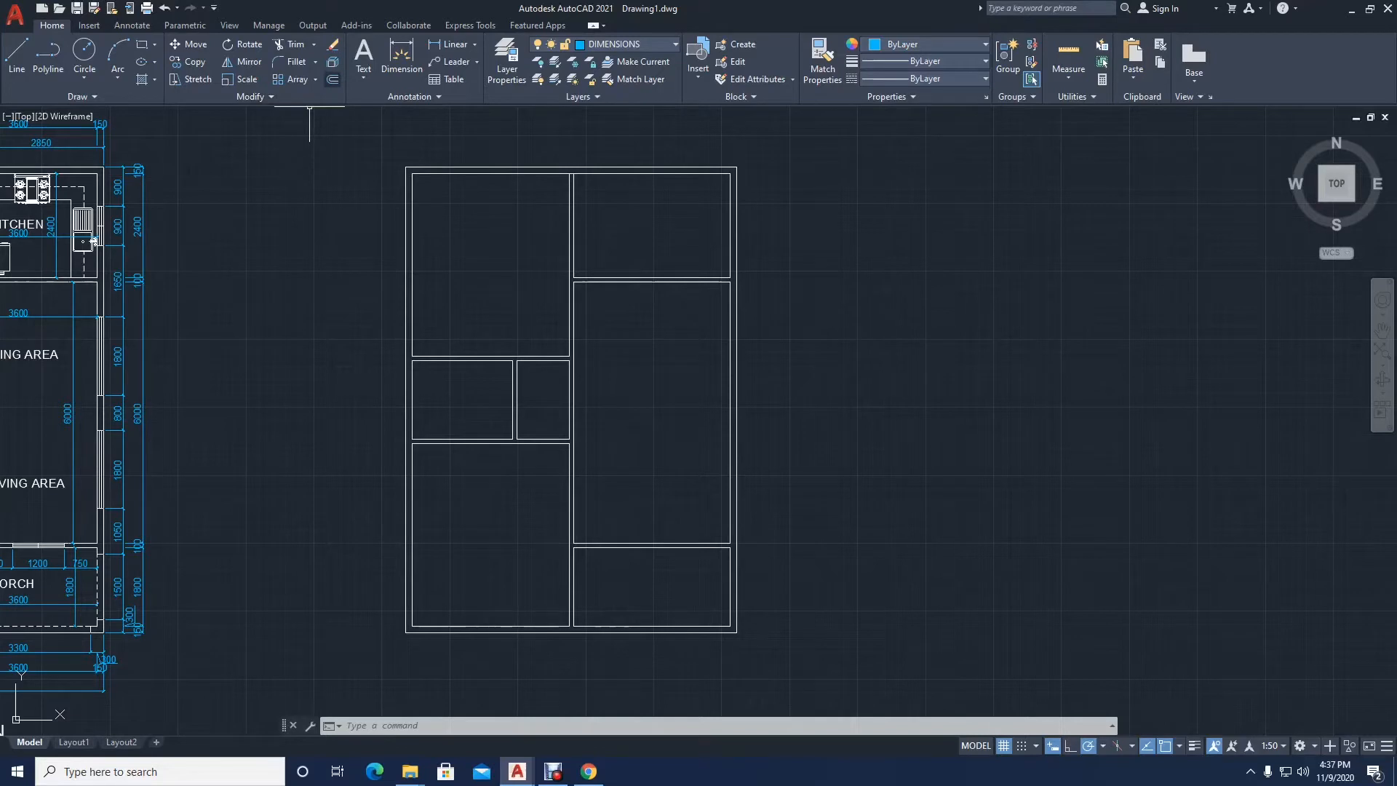
left_click(333, 78)
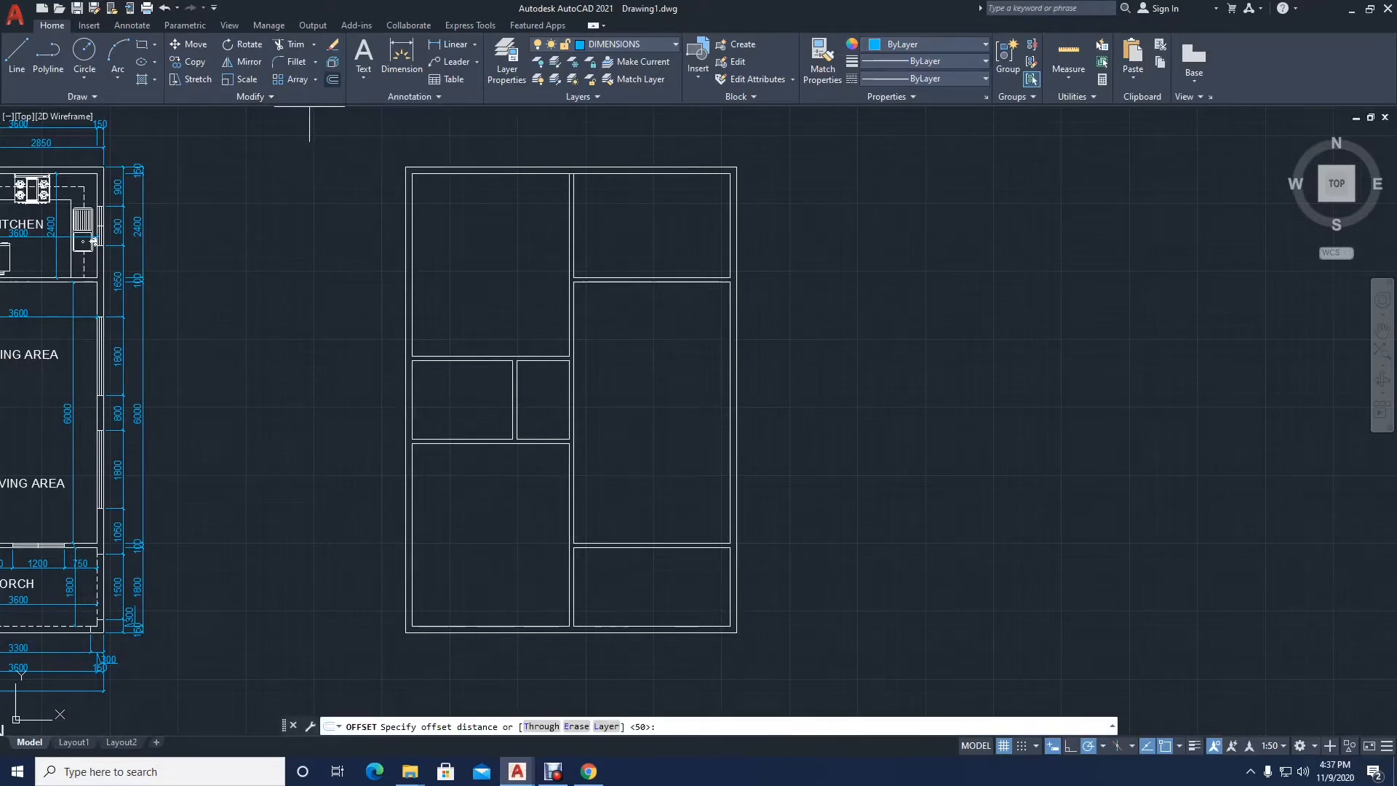
key("Escape")
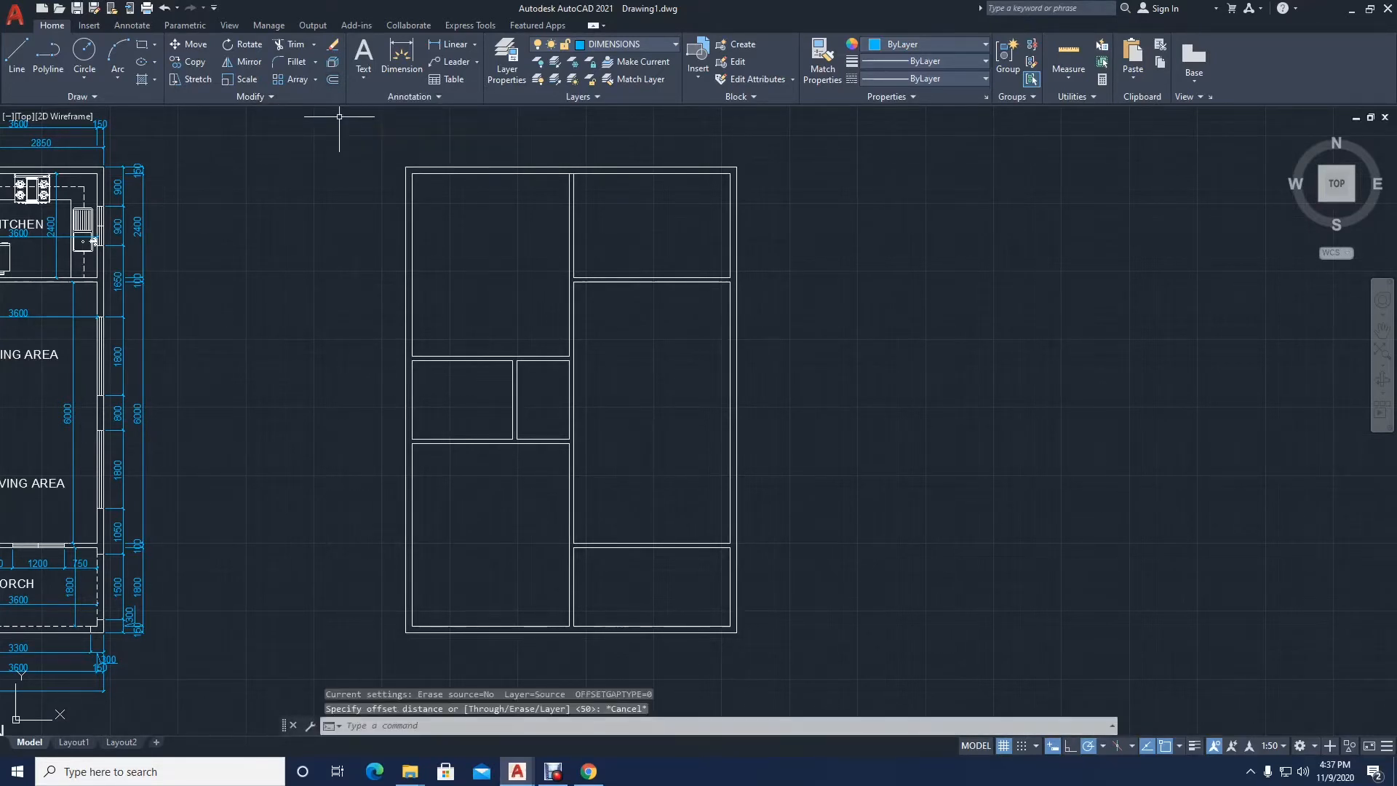
left_click(333, 79)
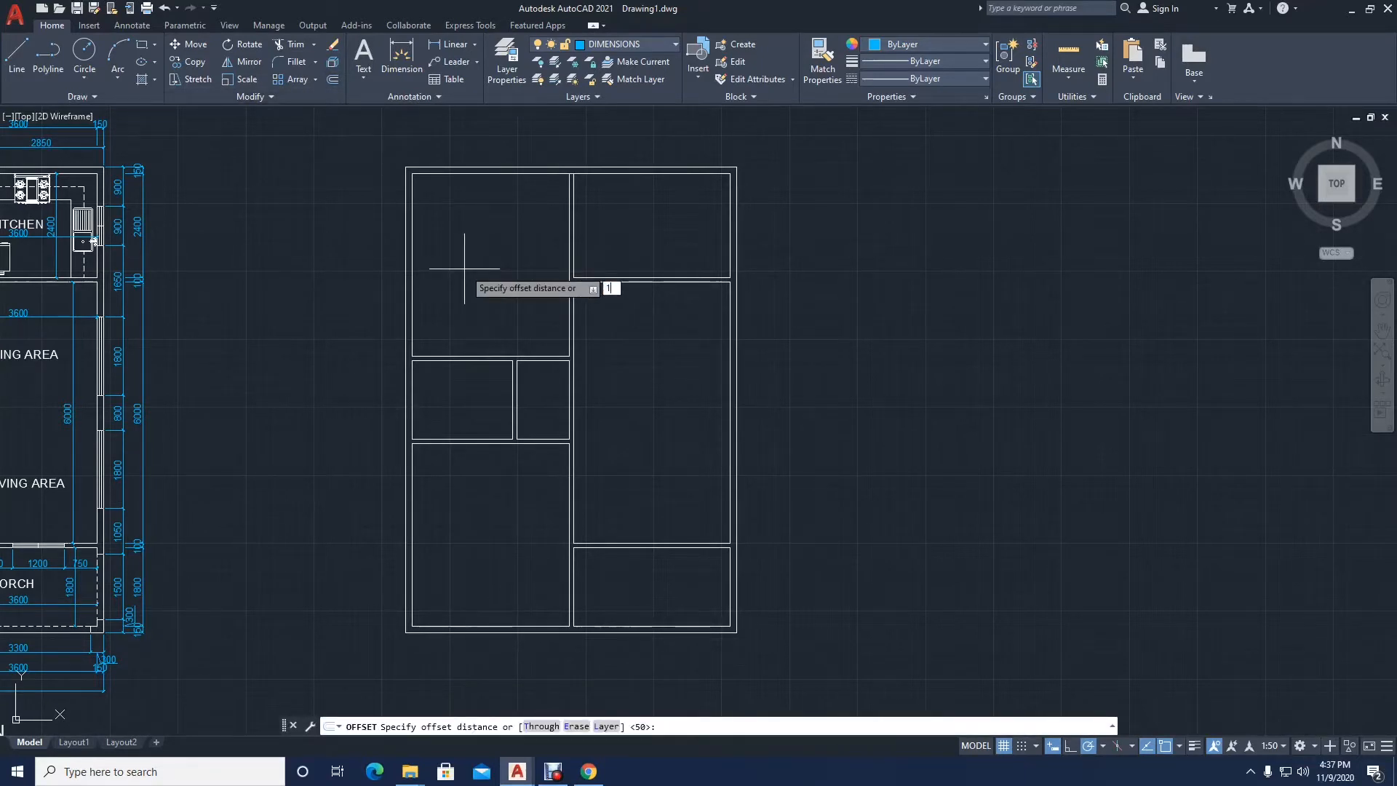
type("150")
key("Return")
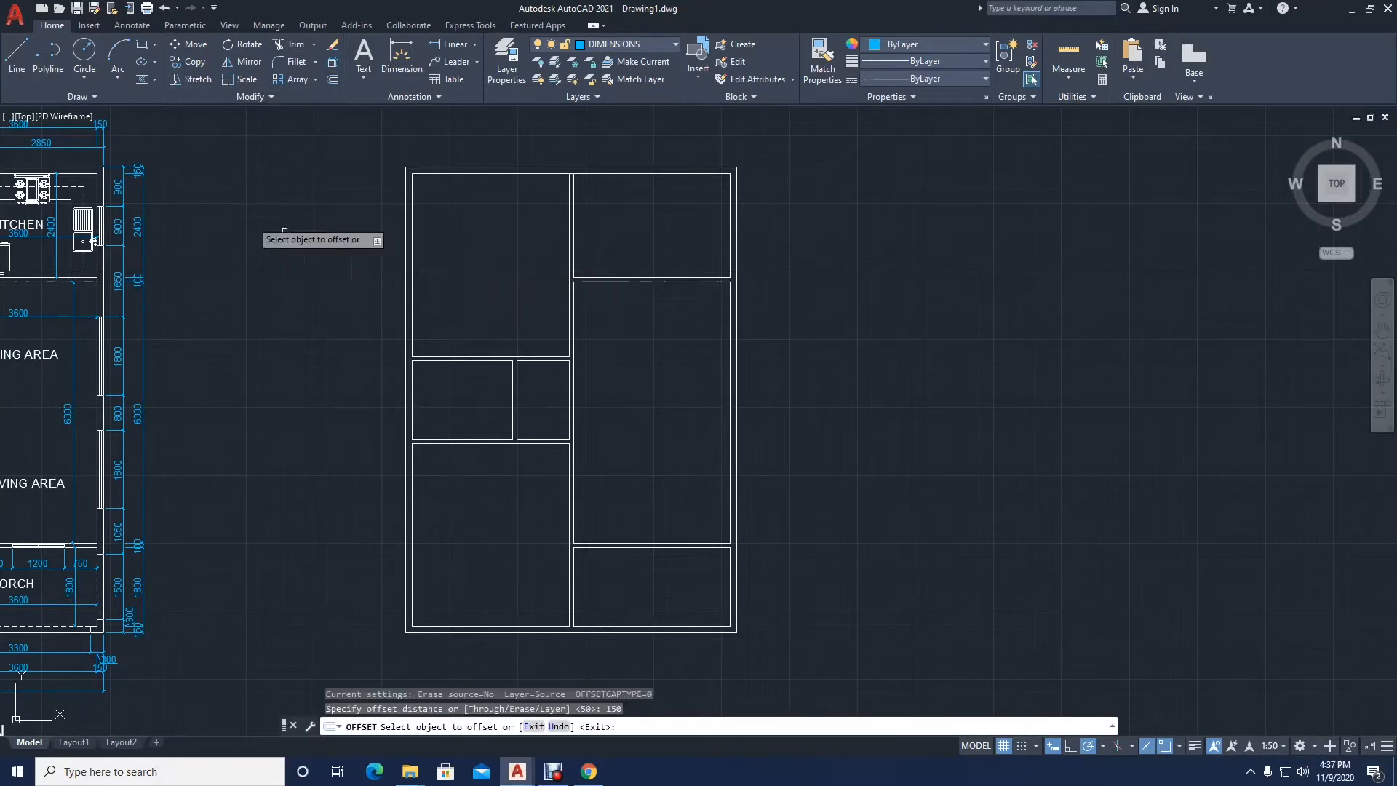
scroll(477, 149, "up", 2)
middle_click_drag(478, 143, 477, 196)
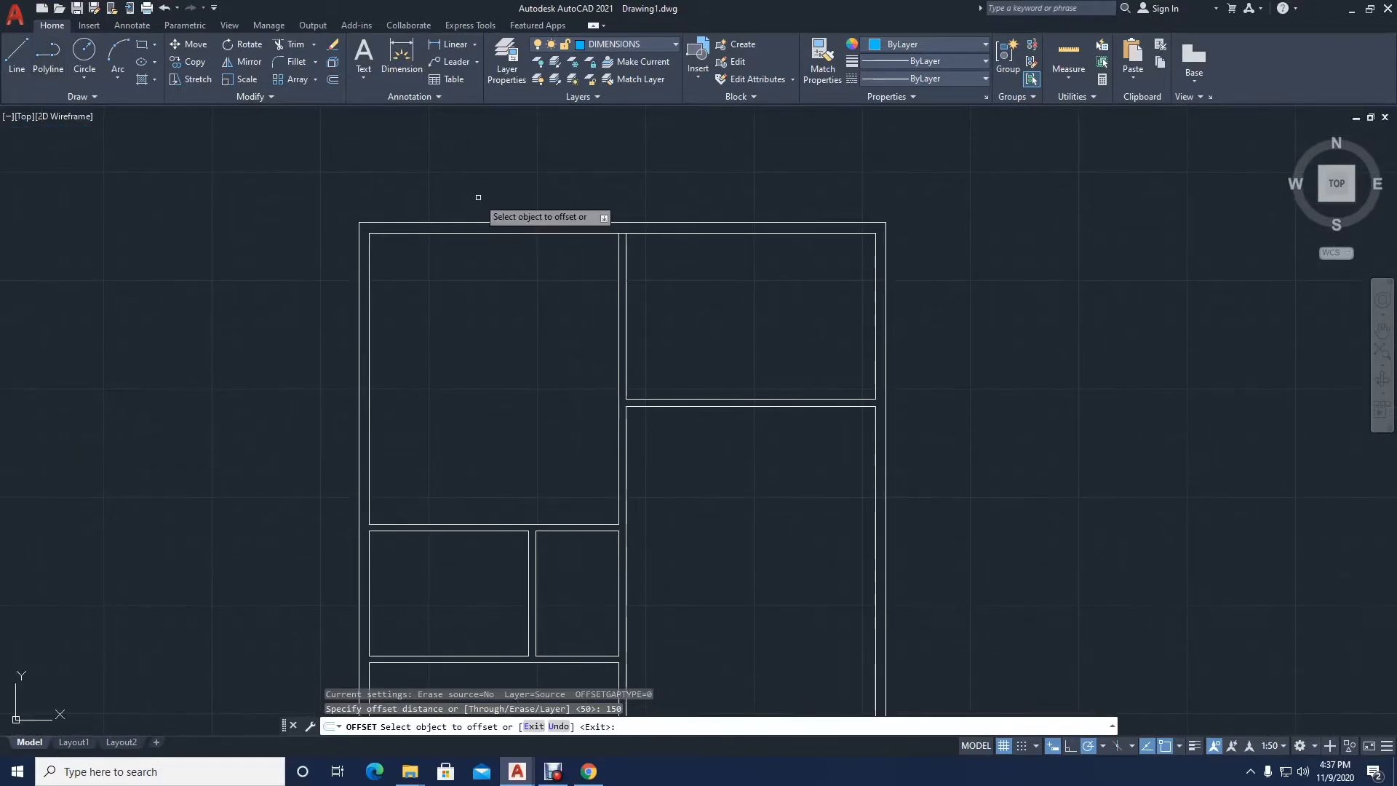
scroll(441, 217, "up", 2)
left_click(446, 230)
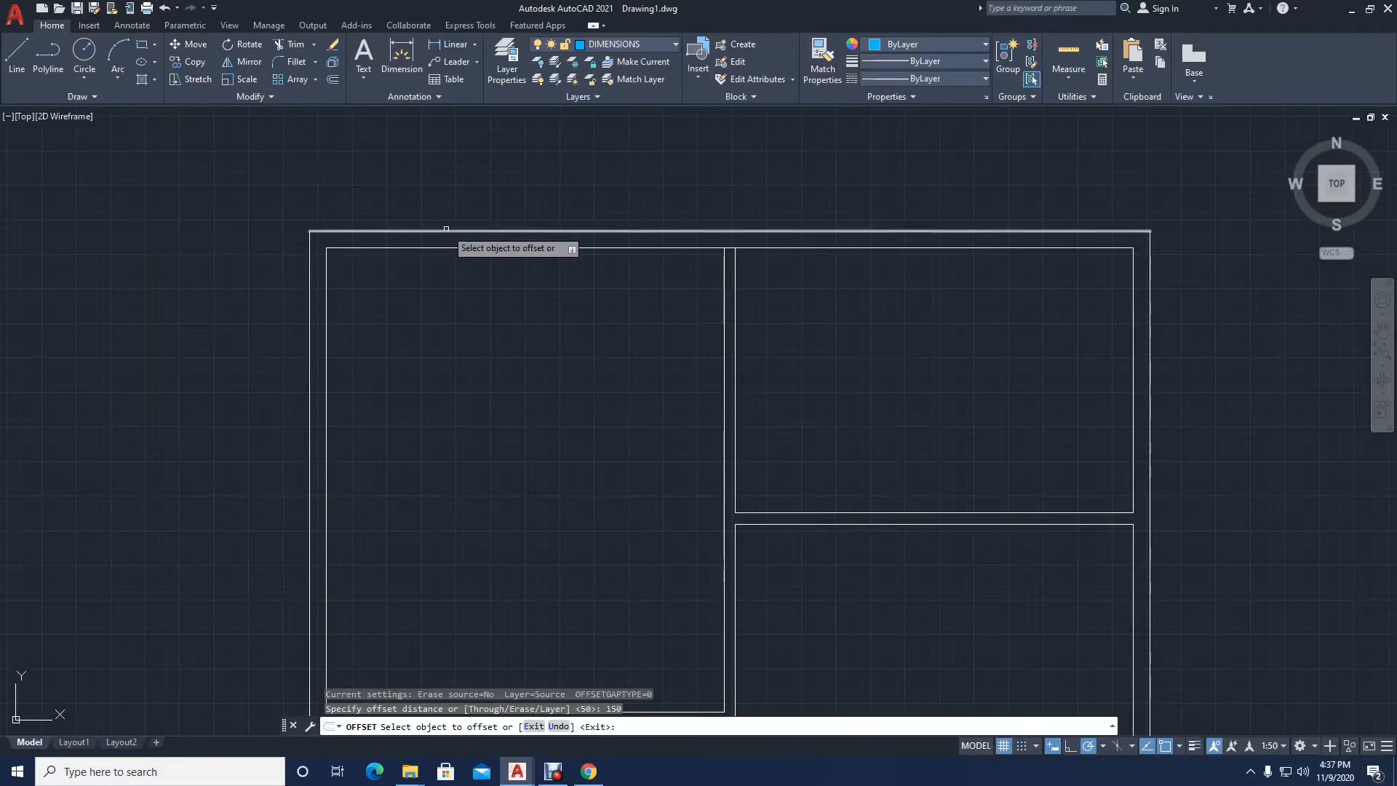
left_click(452, 197)
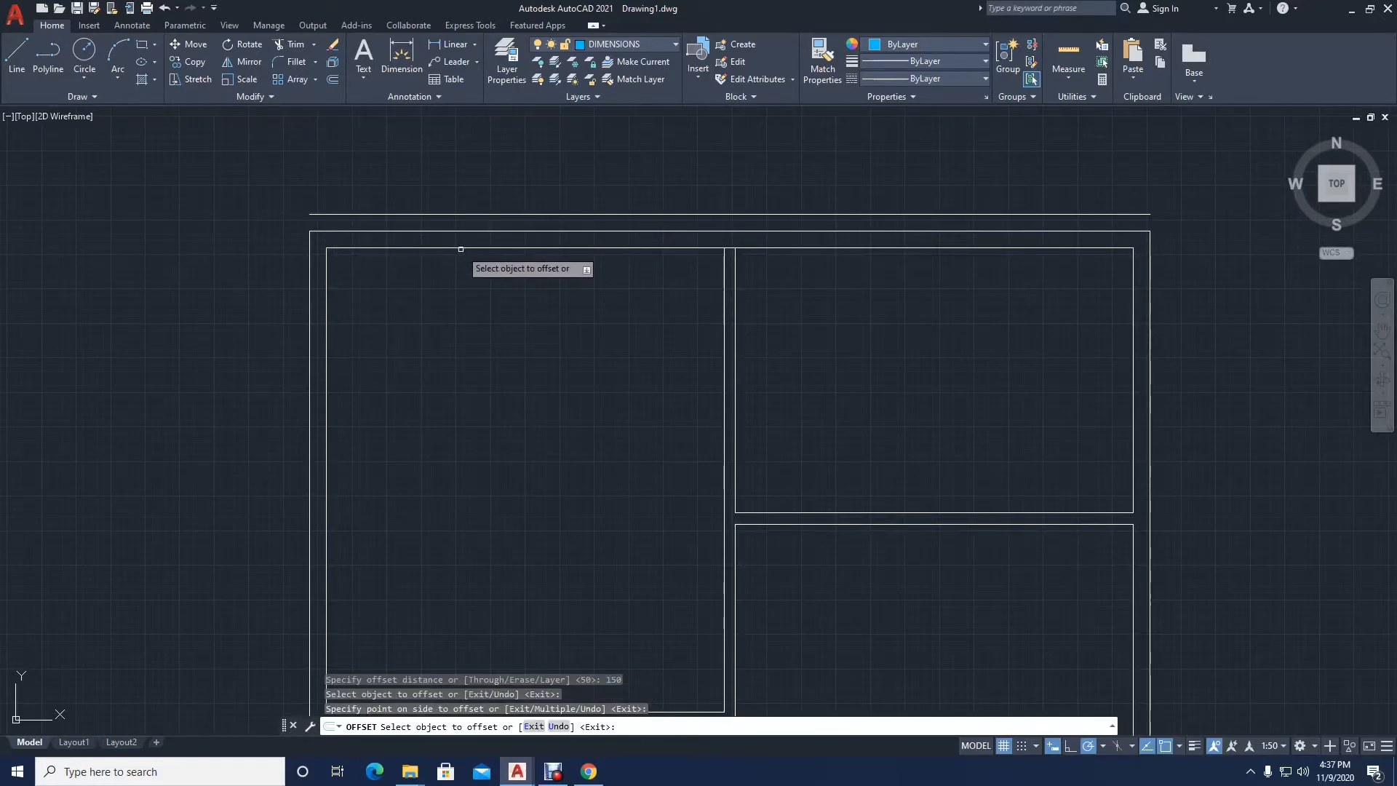
Step: Offset the inner line of the plan's upper exterior wall 150 into the rooms
scroll(456, 252, "down", 2)
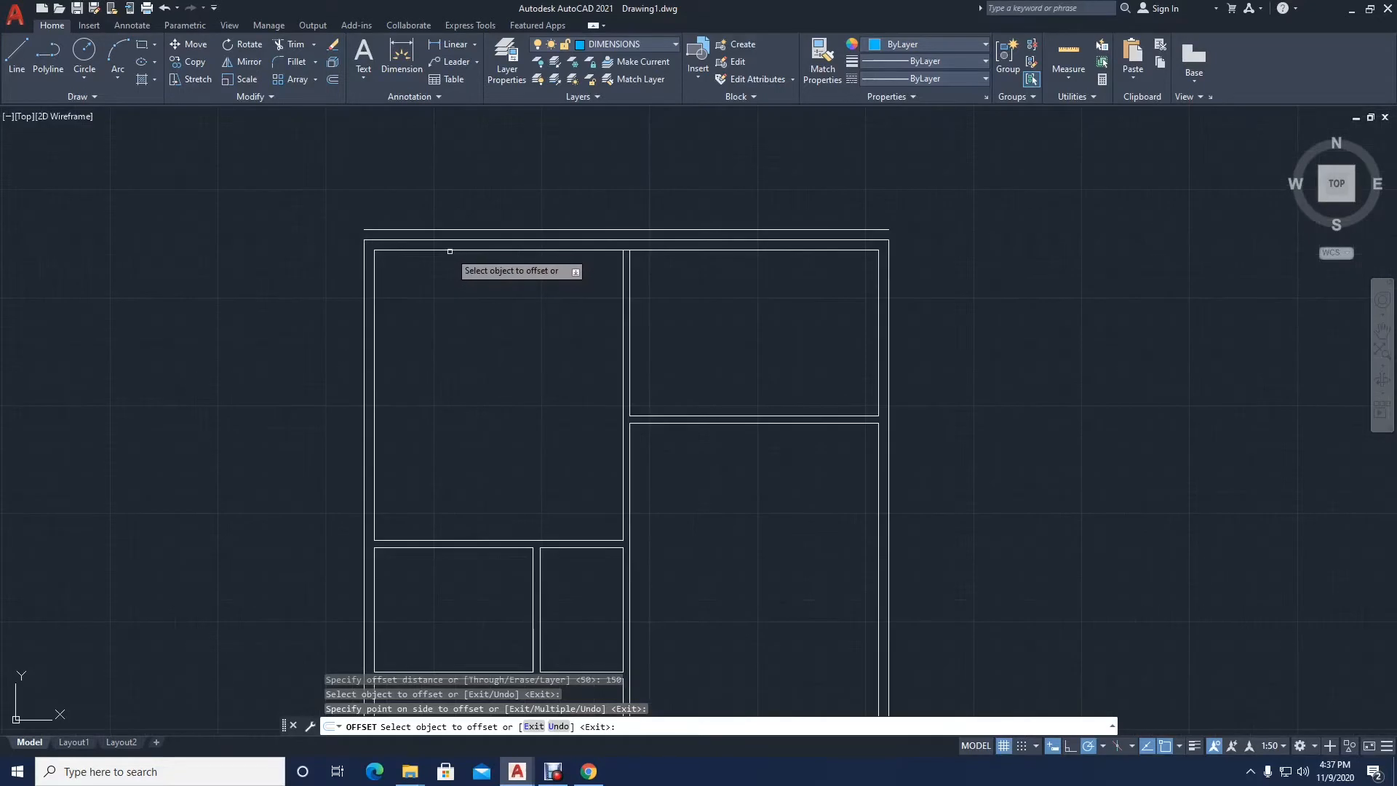
left_click(452, 251)
left_click(456, 286)
scroll(456, 287, "up", 2)
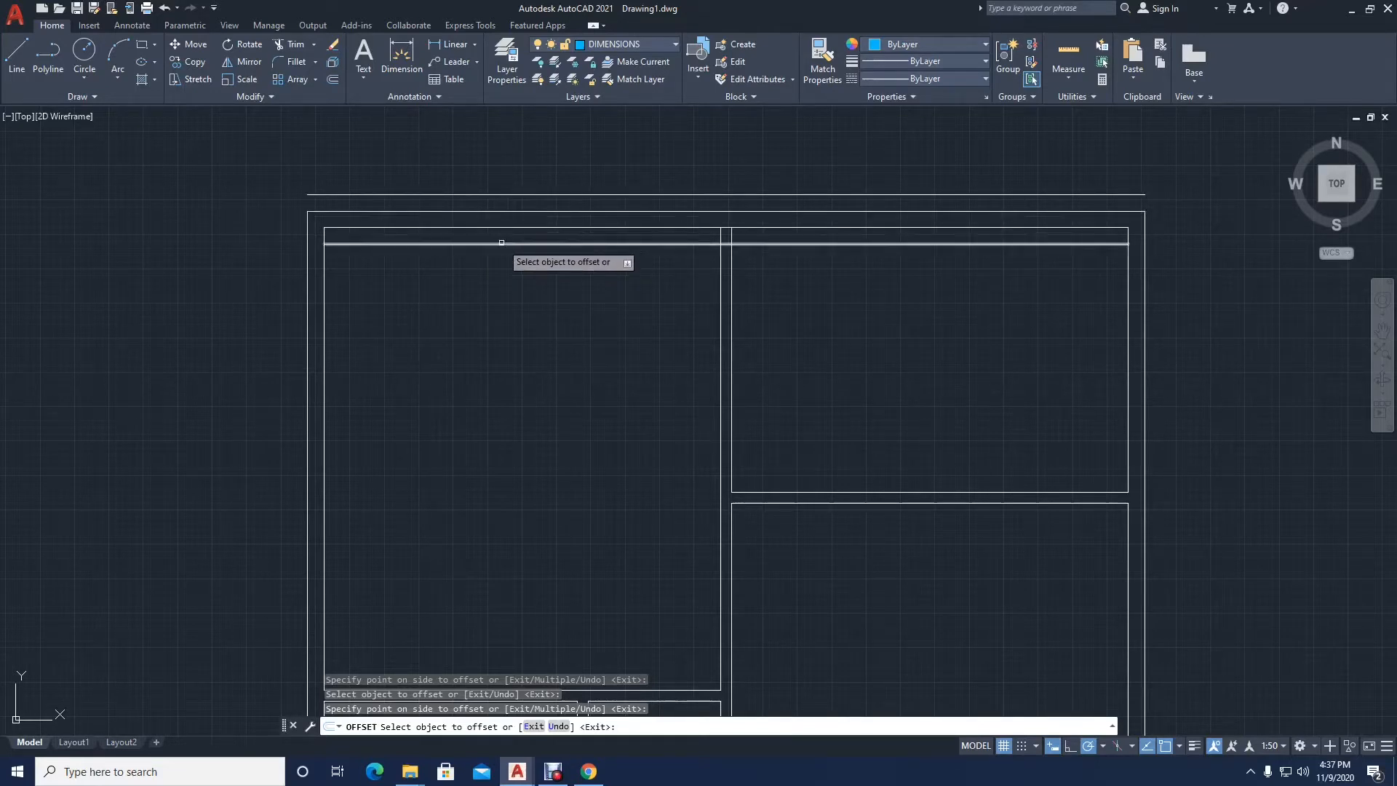
Step: Offset the upper-left room's exterior side wall, lower partition and central wall lines 150 into the room
scroll(406, 312, "down", 2)
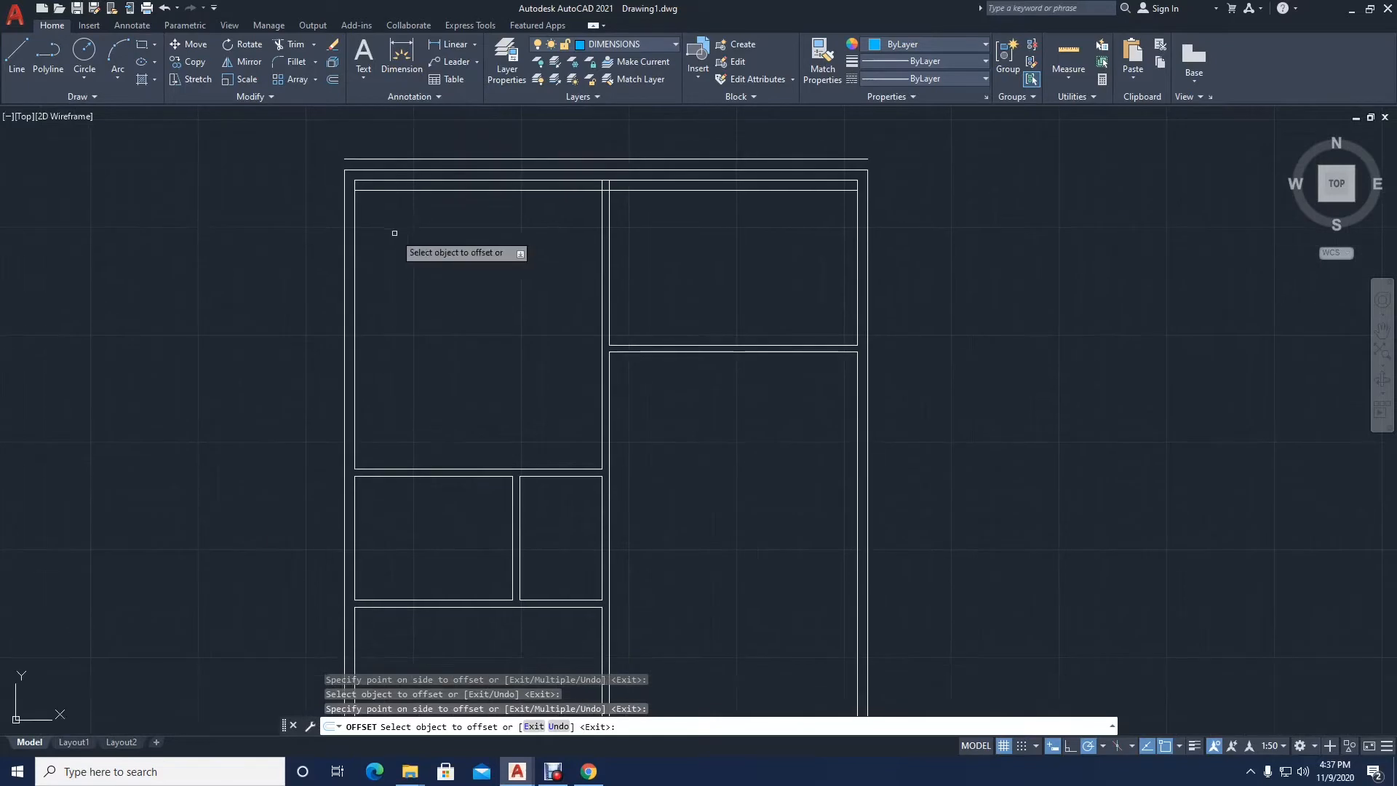
left_click(533, 468)
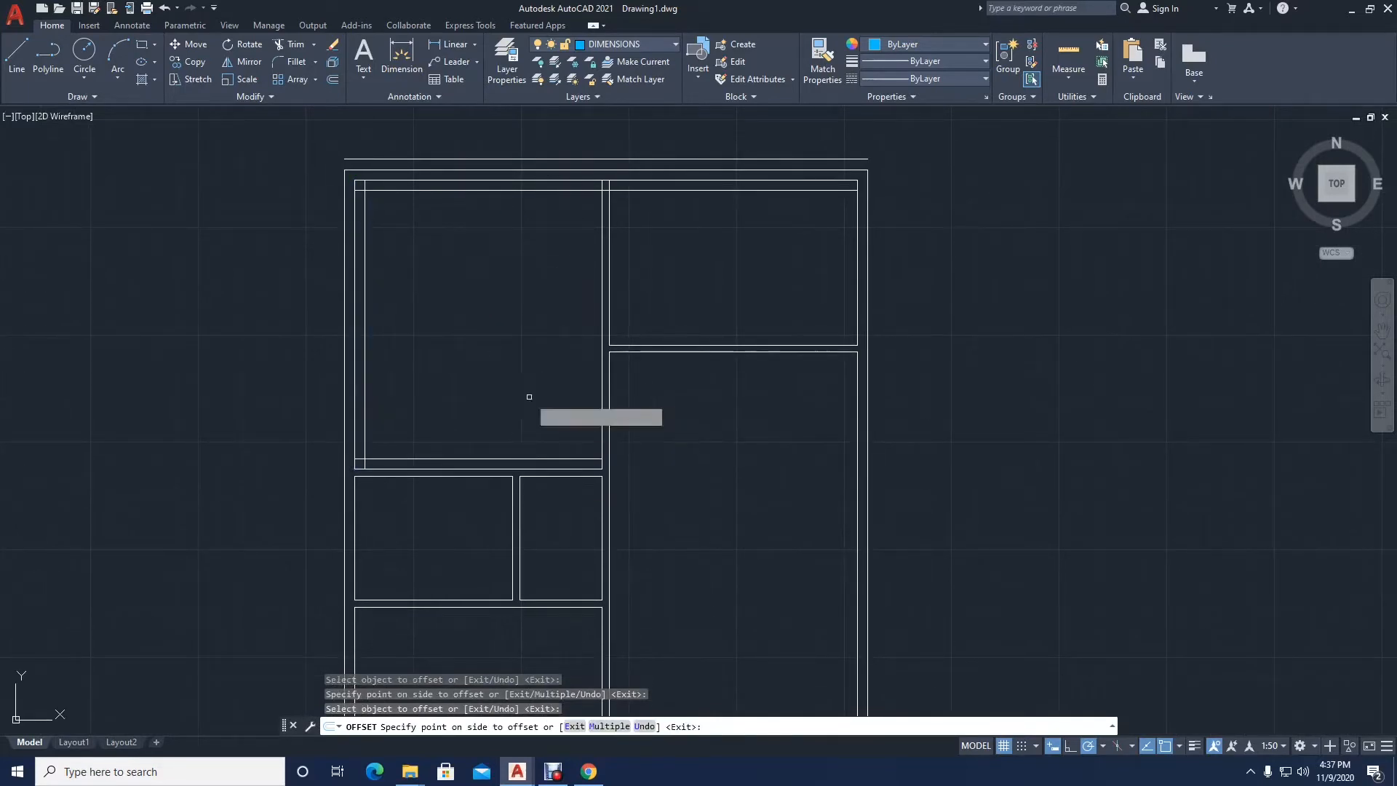
left_click(595, 376)
left_click(601, 374)
left_click(579, 364)
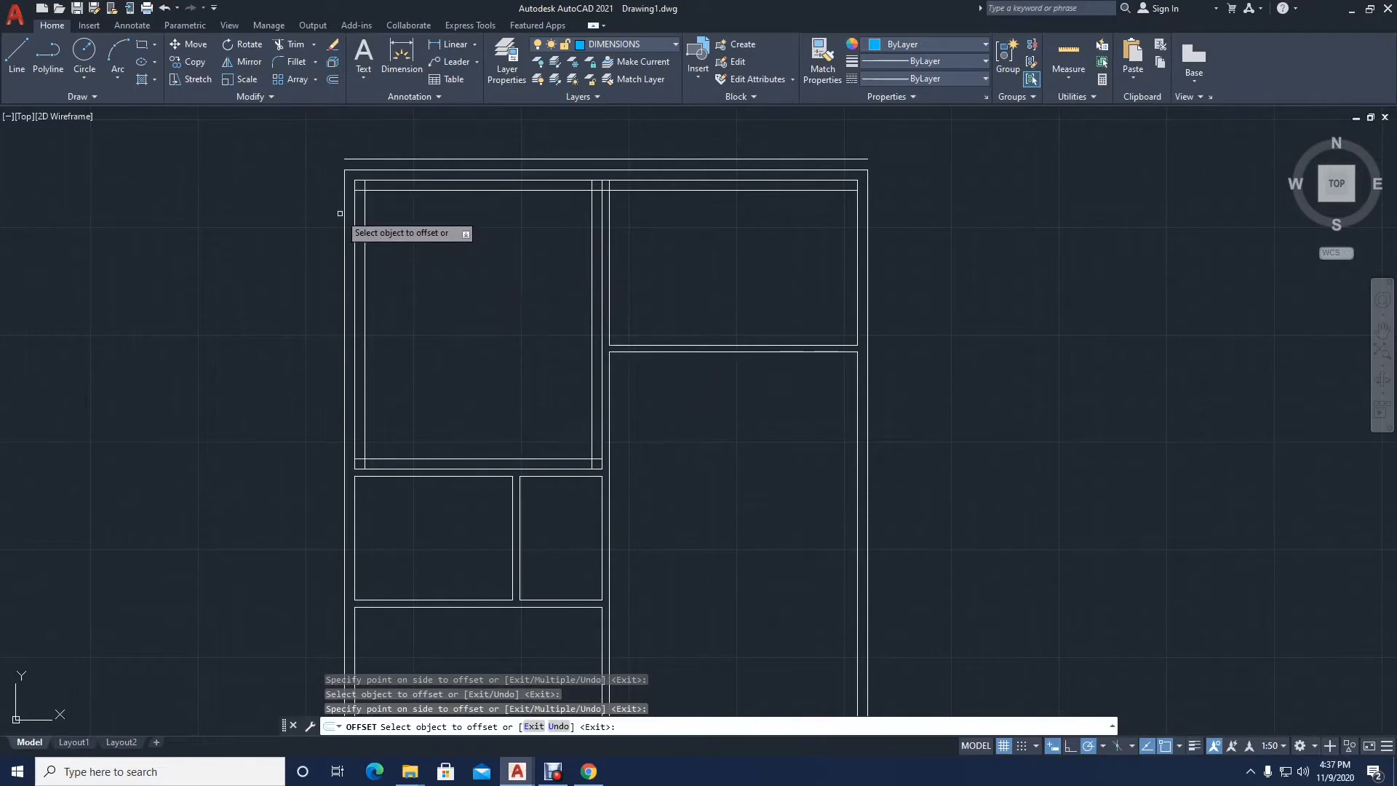
Step: Offset the left exterior wall's outer line 150 outward and the four wall lines of the small room below the upper-left room 150 inward
left_click(344, 213)
left_click(281, 267)
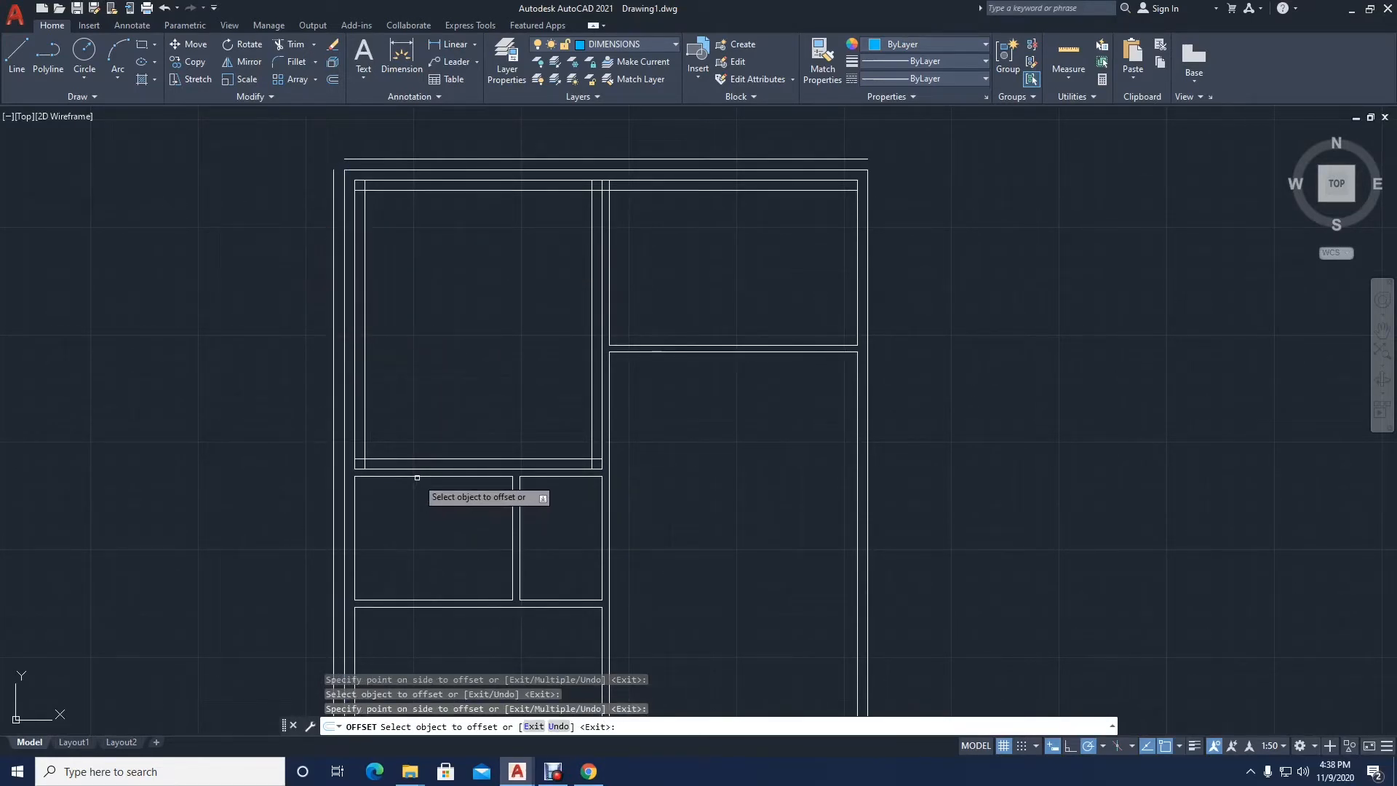
middle_click_drag(417, 478, 432, 380)
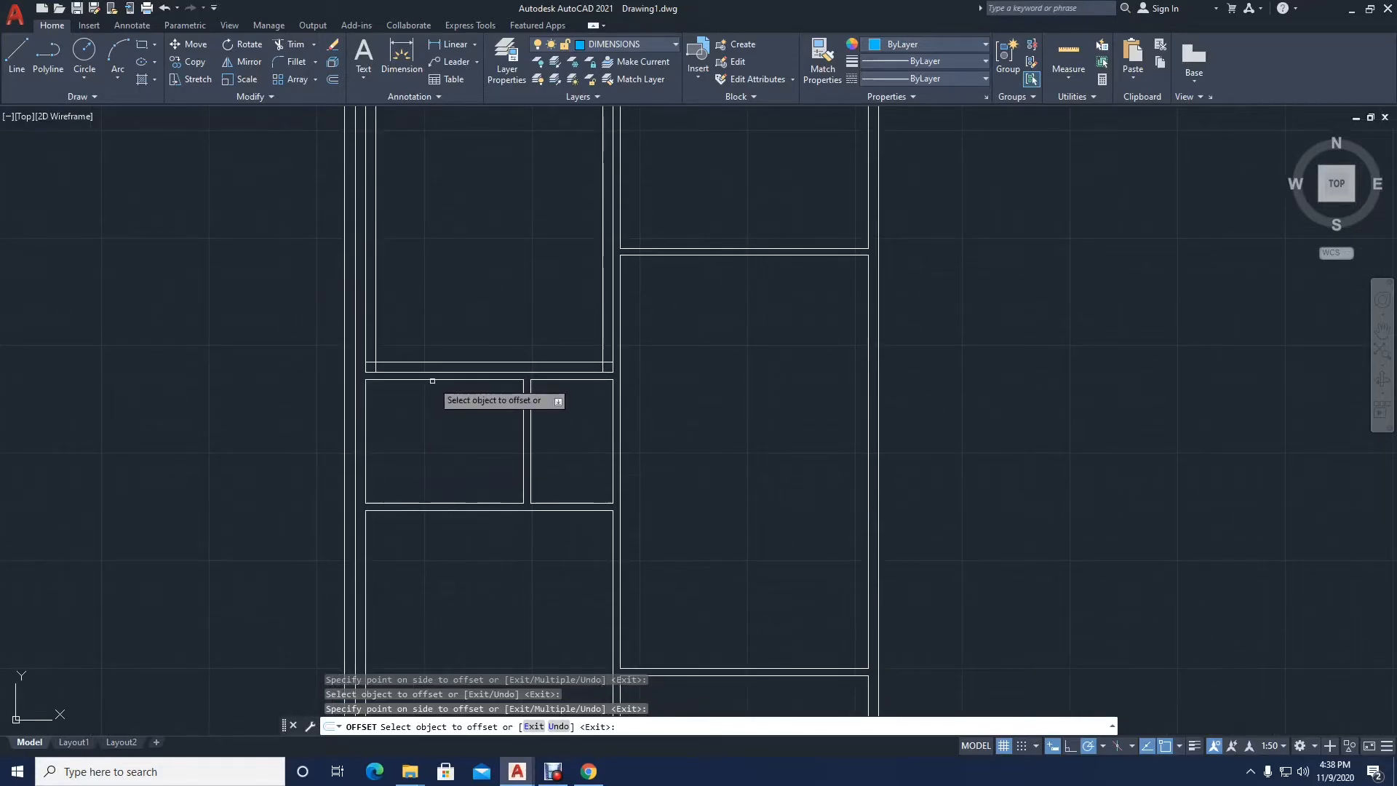
left_click(433, 381)
left_click(428, 413)
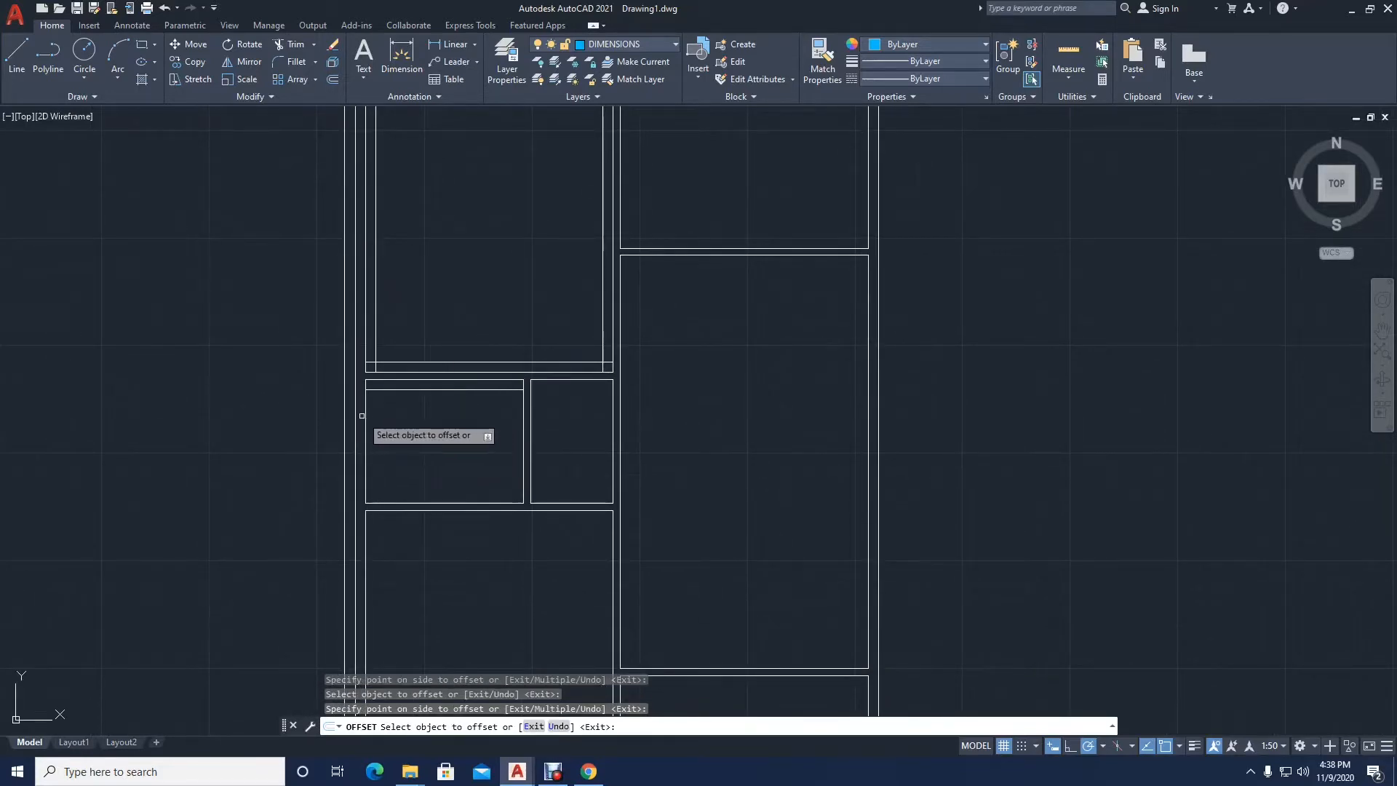
left_click(368, 415)
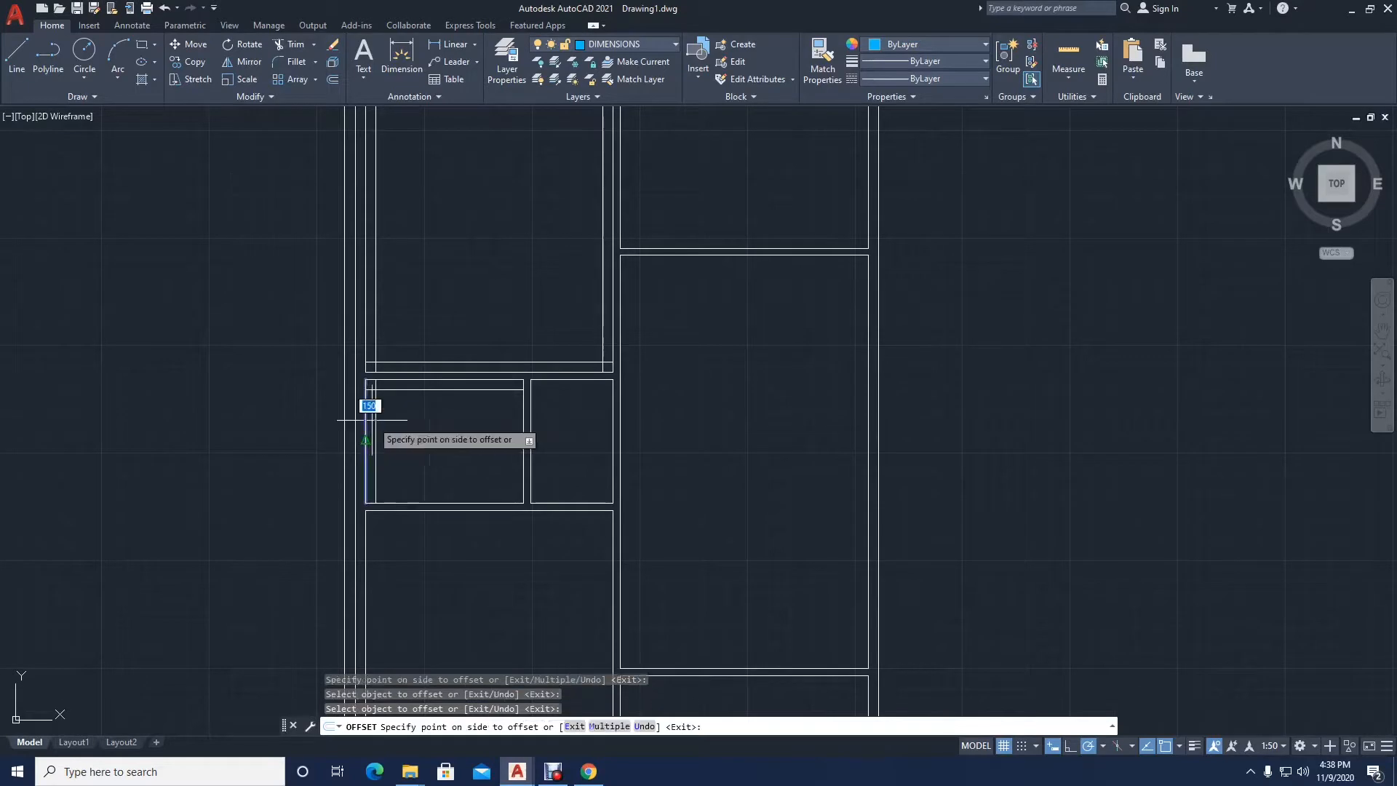
left_click(387, 418)
left_click(436, 504)
left_click(435, 487)
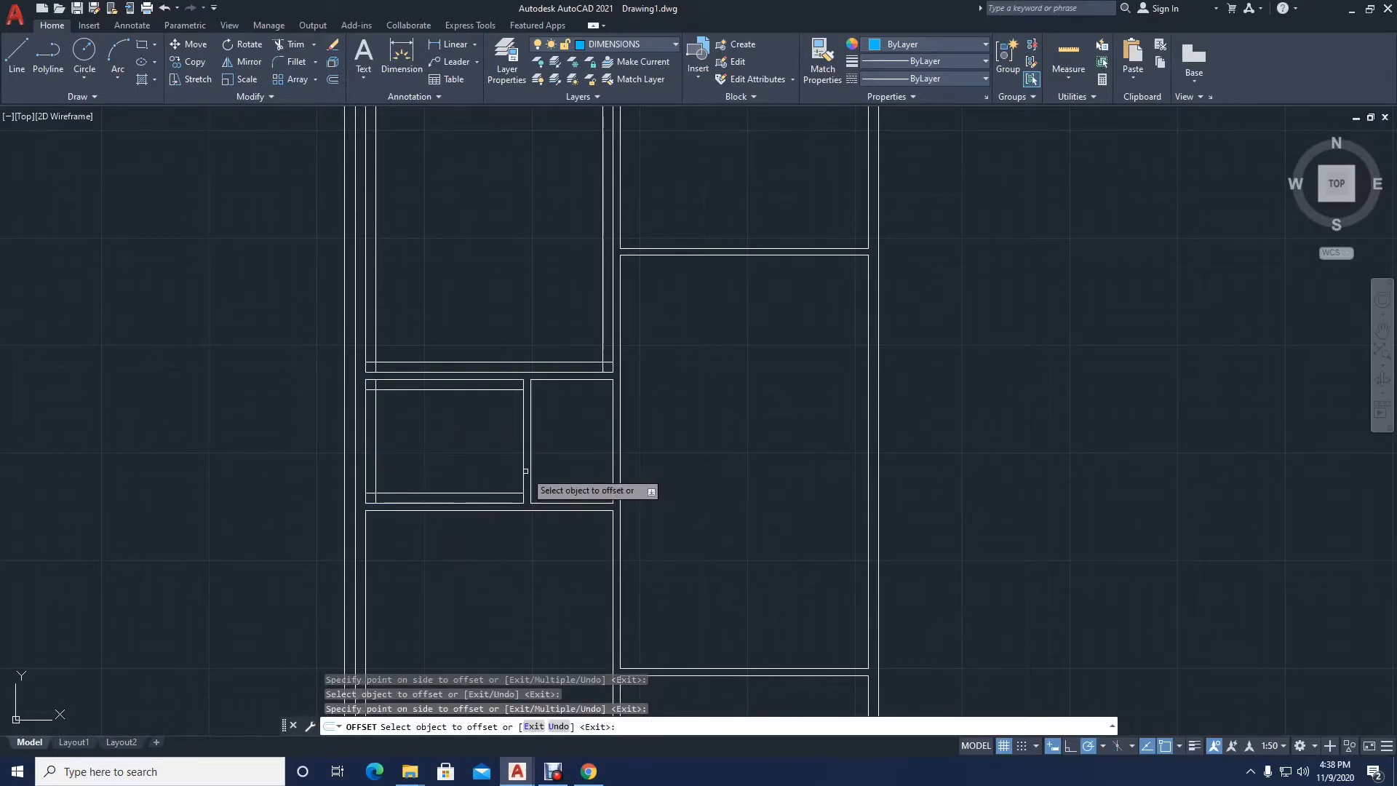
left_click(522, 470)
left_click(500, 482)
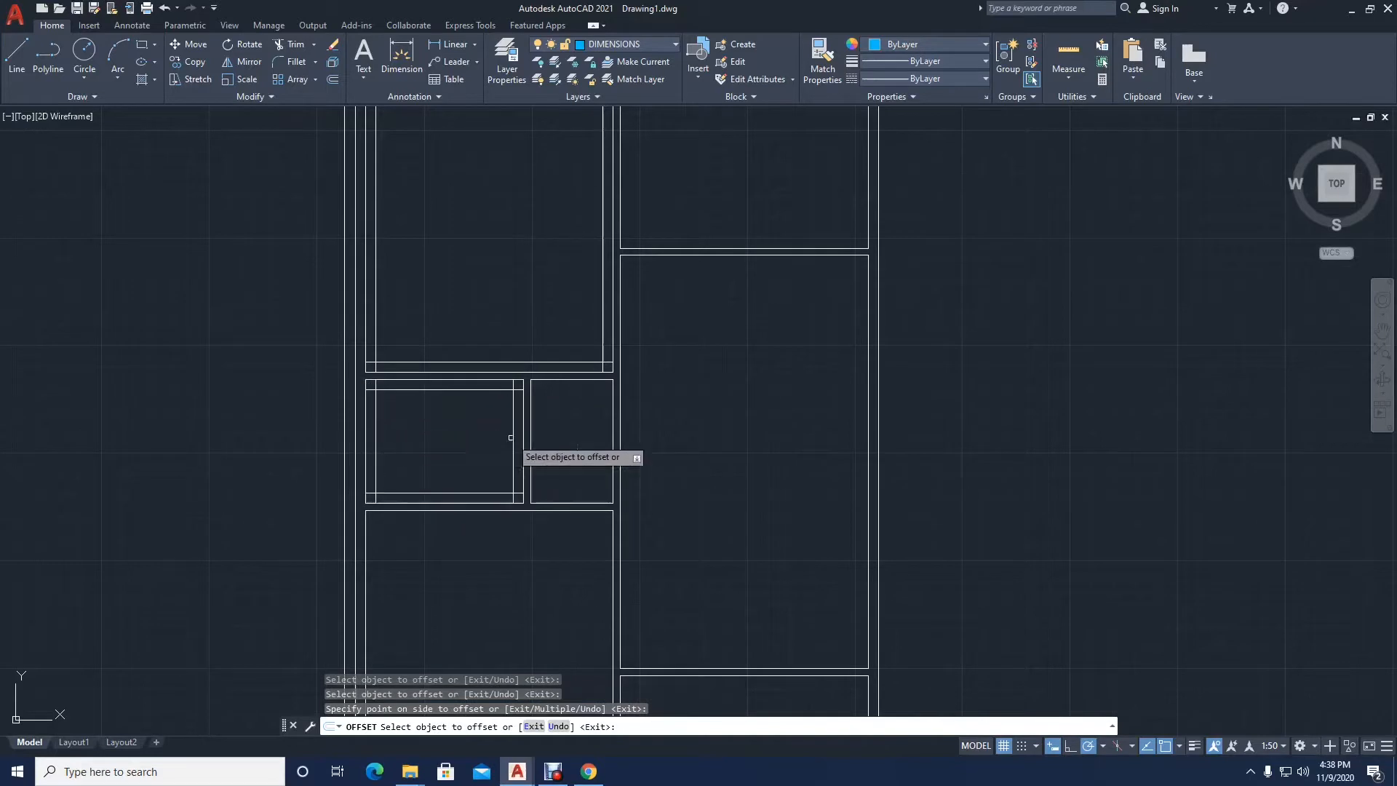
Step: Offset the upper-right room's central wall, lower partition and exterior side wall lines 150 into the room
middle_click_drag(539, 403, 506, 531)
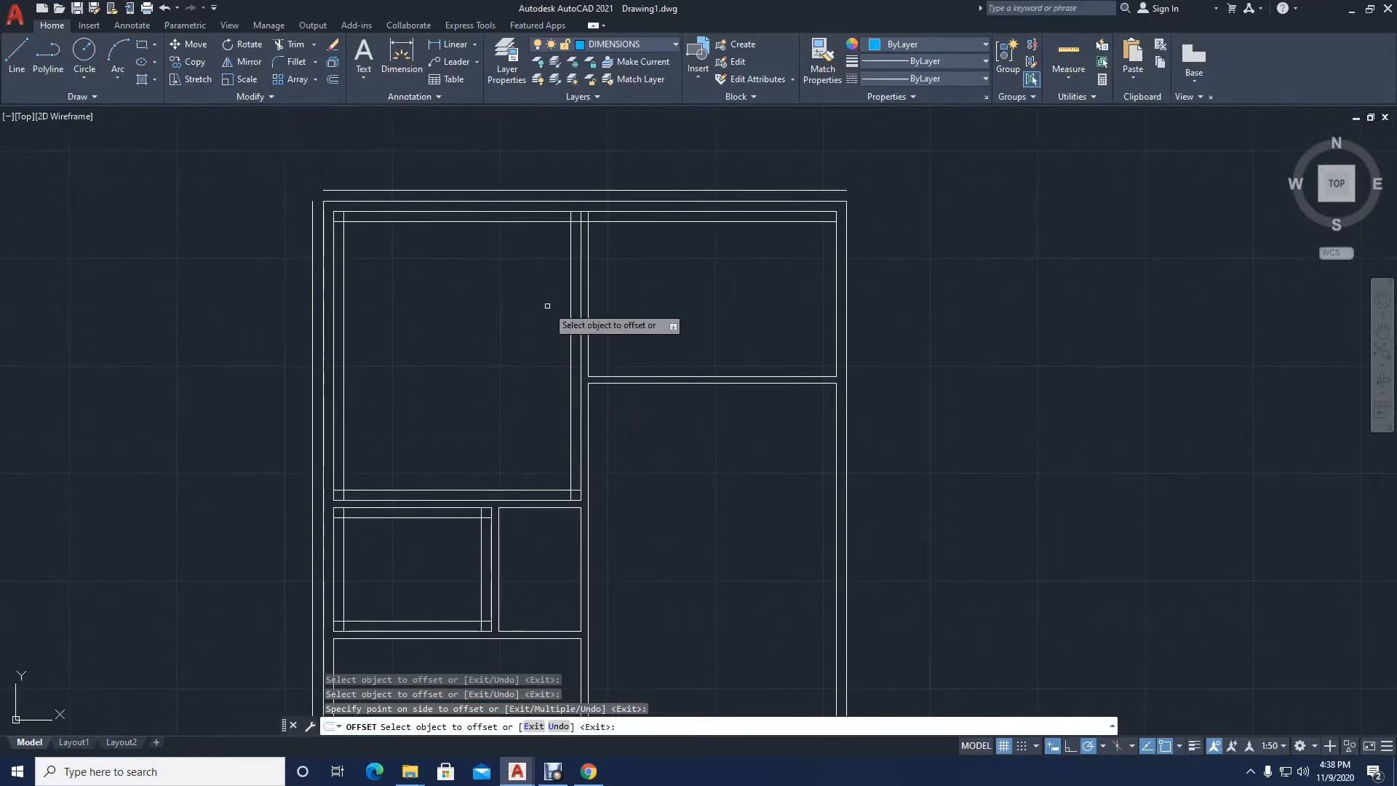
left_click(589, 299)
left_click(627, 312)
left_click(667, 377)
left_click(674, 313)
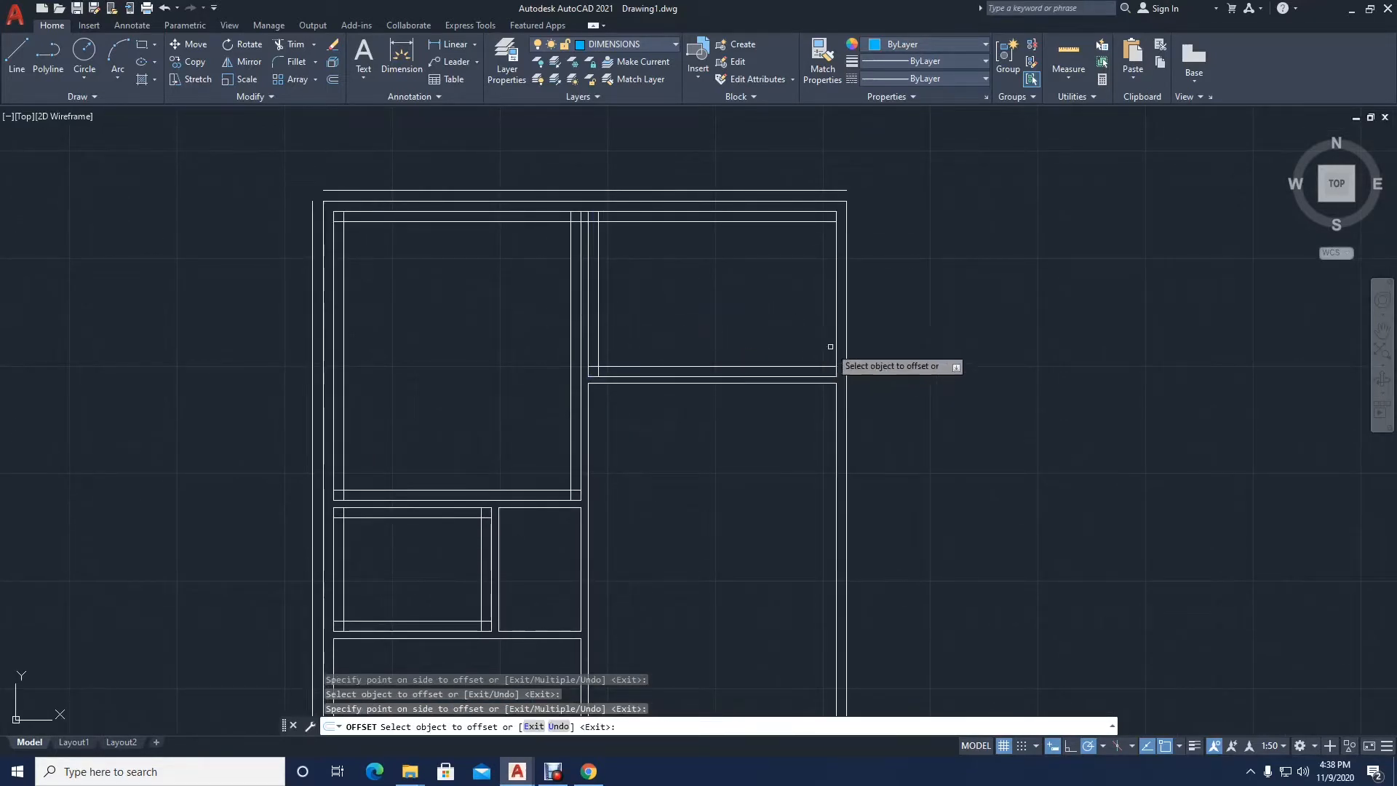
left_click(835, 339)
left_click(804, 337)
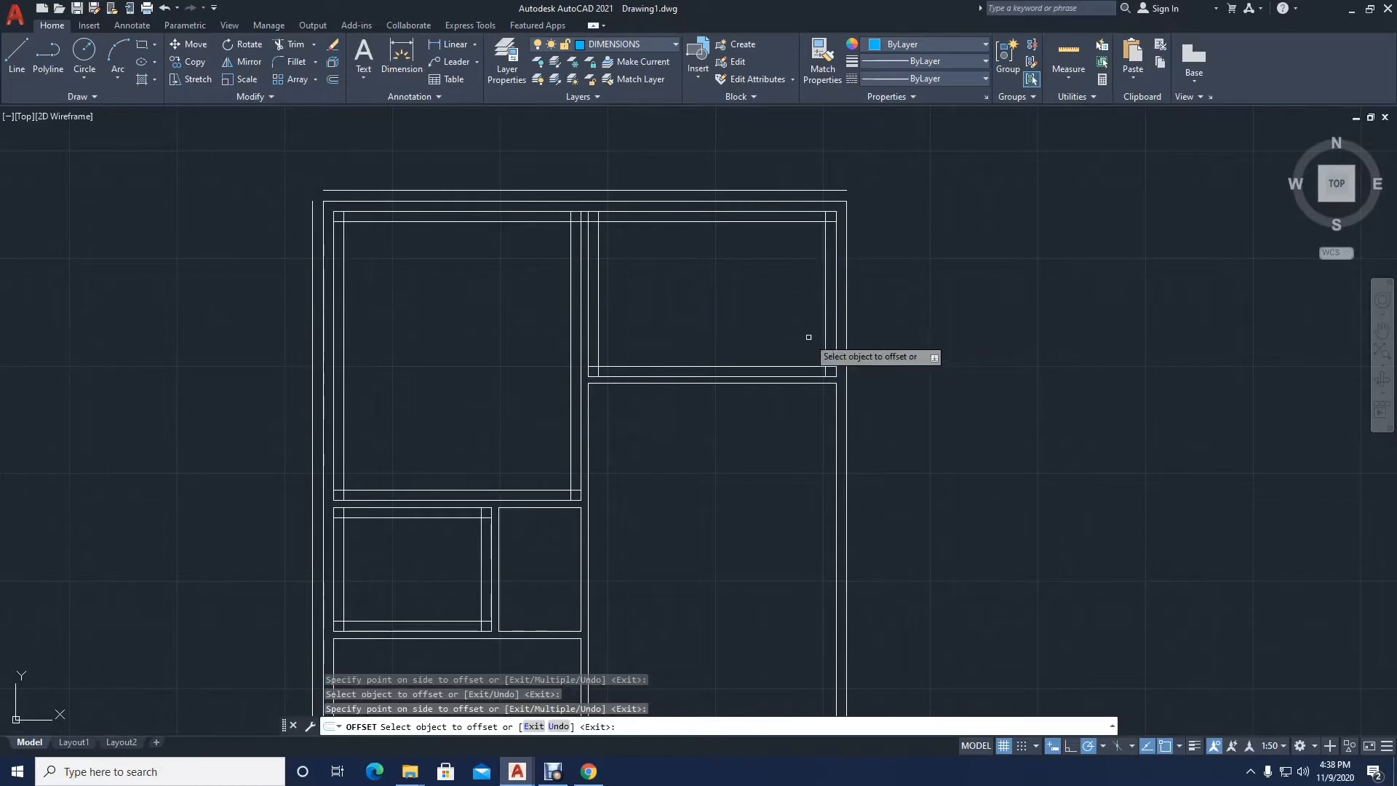
Step: Offset the large right room's wall lines 150 inward, plus the upper wall line of the room below it
left_click(755, 383)
left_click(746, 463)
middle_click_drag(746, 463, 691, 321)
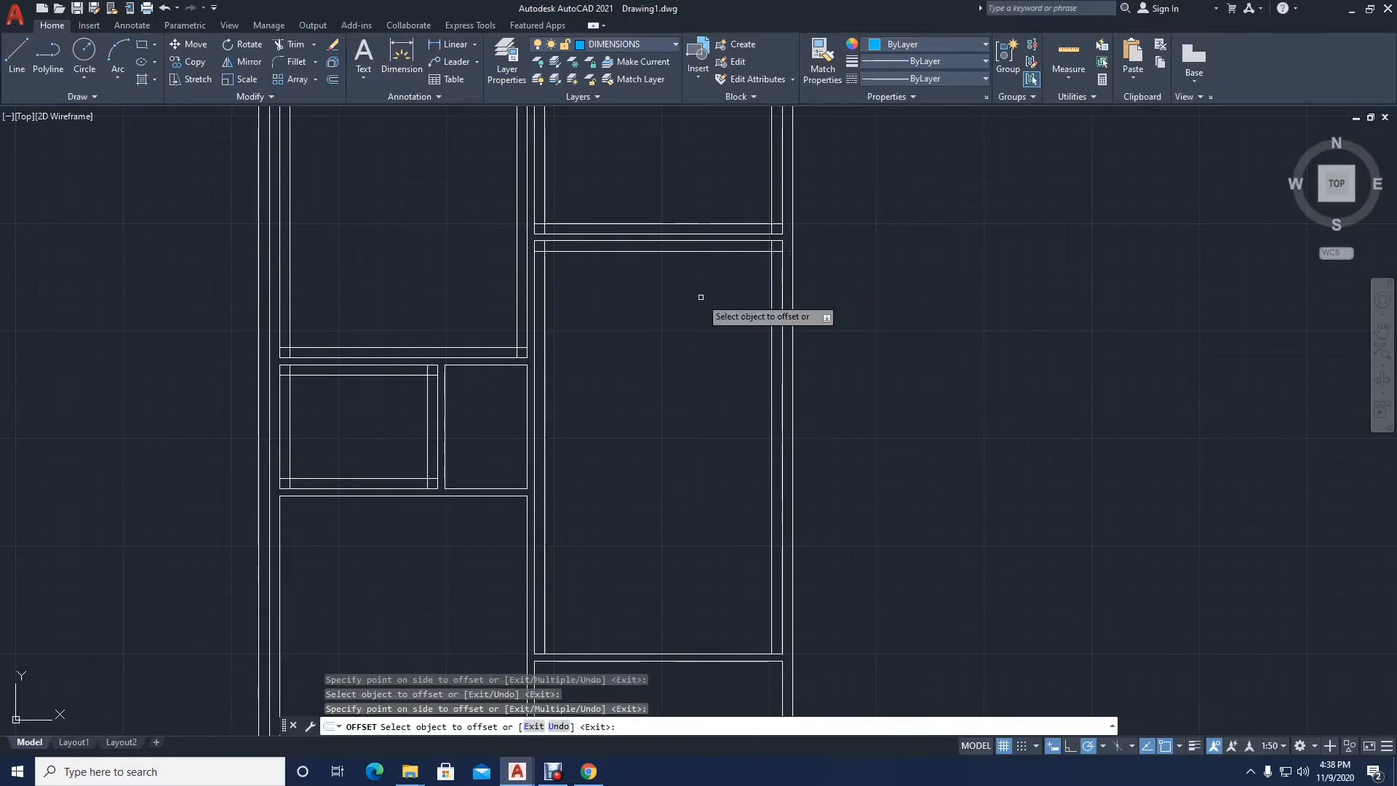
middle_click_drag(661, 407, 620, 212)
left_click(623, 456)
left_click(637, 391)
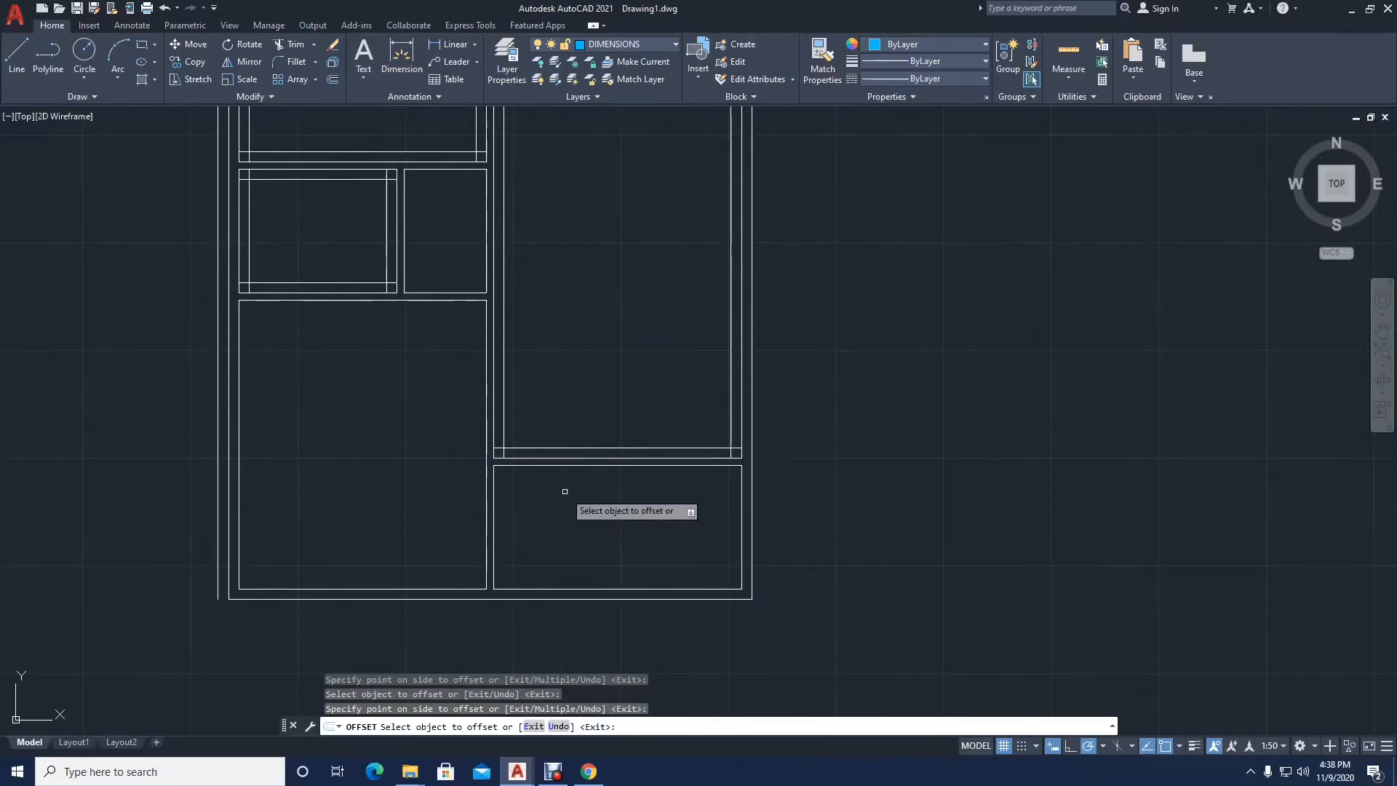
left_click(582, 468)
left_click(547, 512)
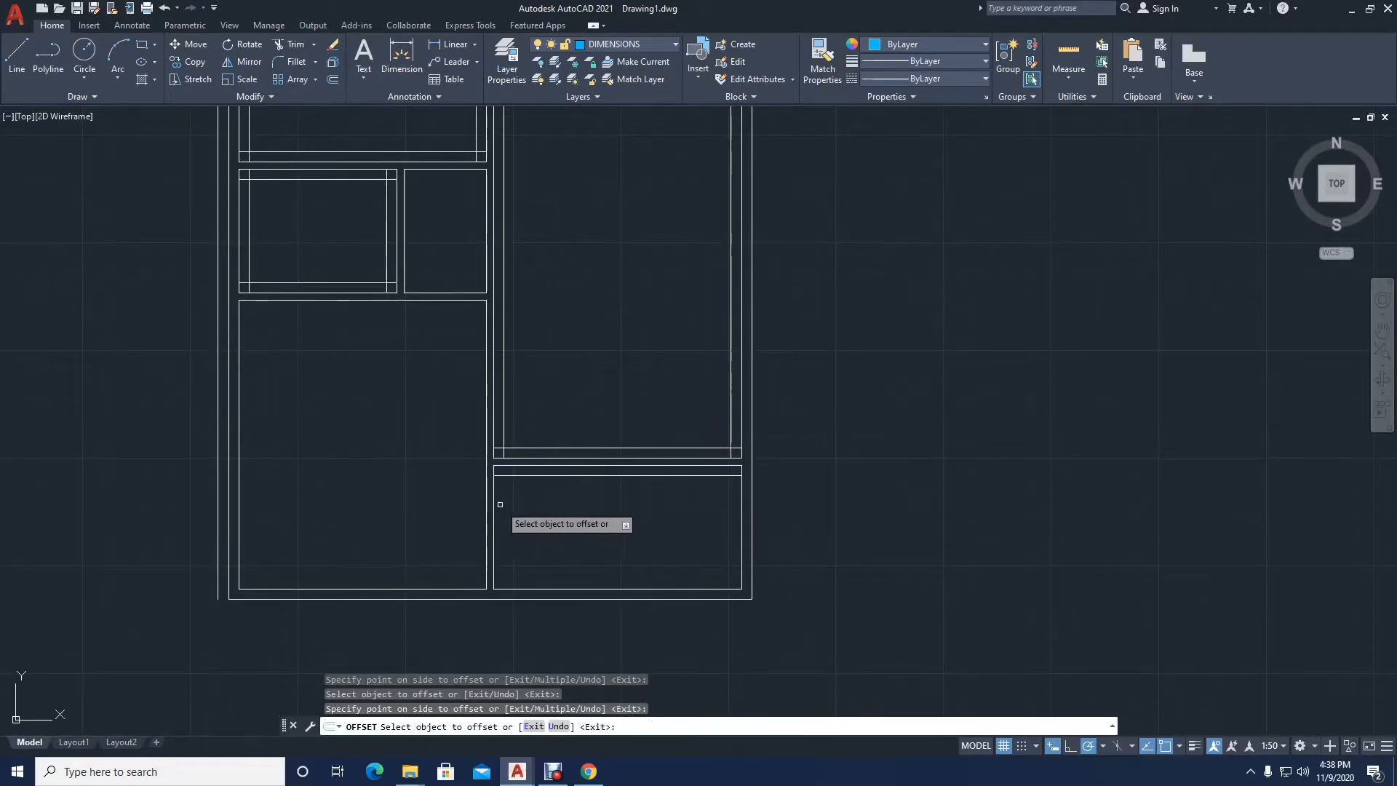
Step: Undo the recent offsets back to the exterior side wall offset in the upper-left room
key("ctrl+z")
key("ctrl+z")
key("ctrl+z")
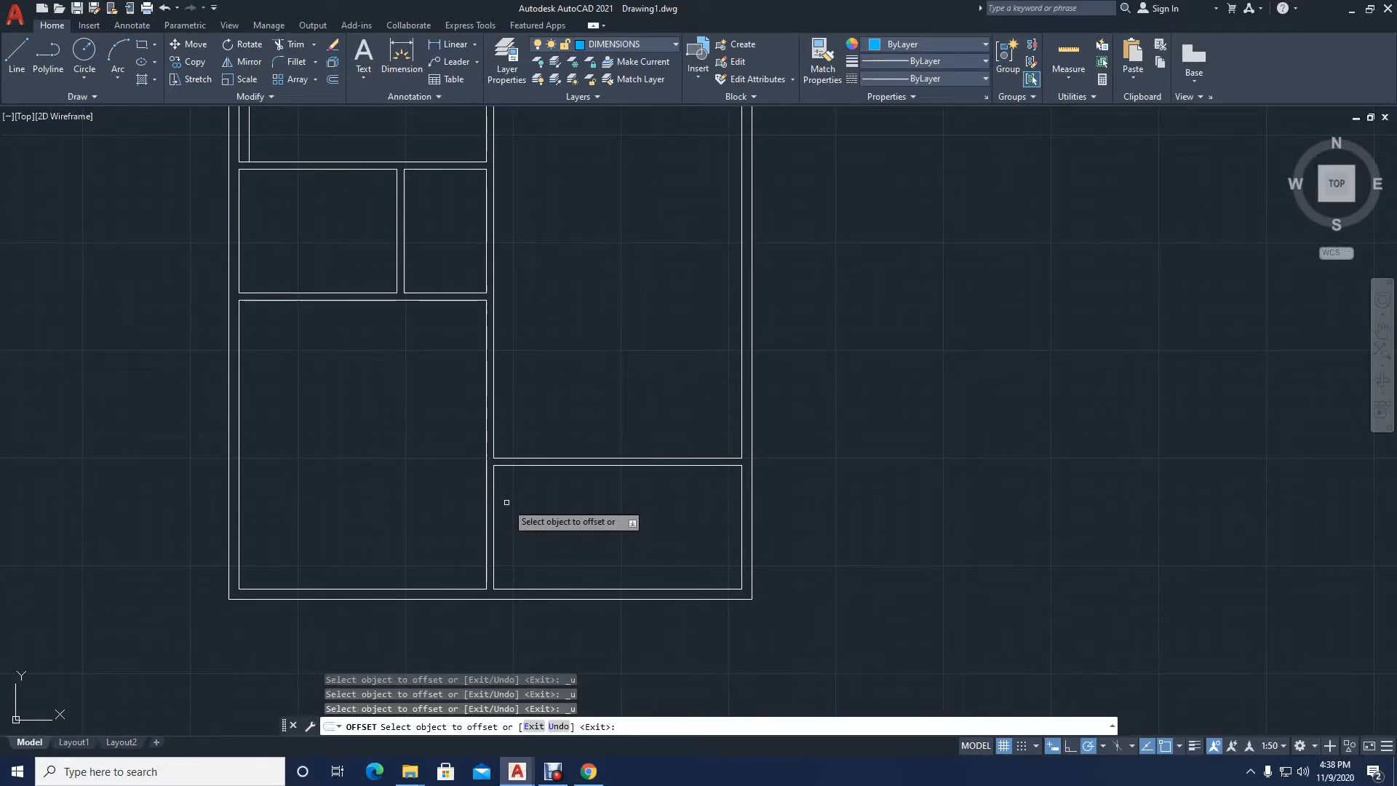
Step: Offset the inner exterior wall lines of the small left room and the two lower rooms 150 inward
scroll(368, 343, "down", 3)
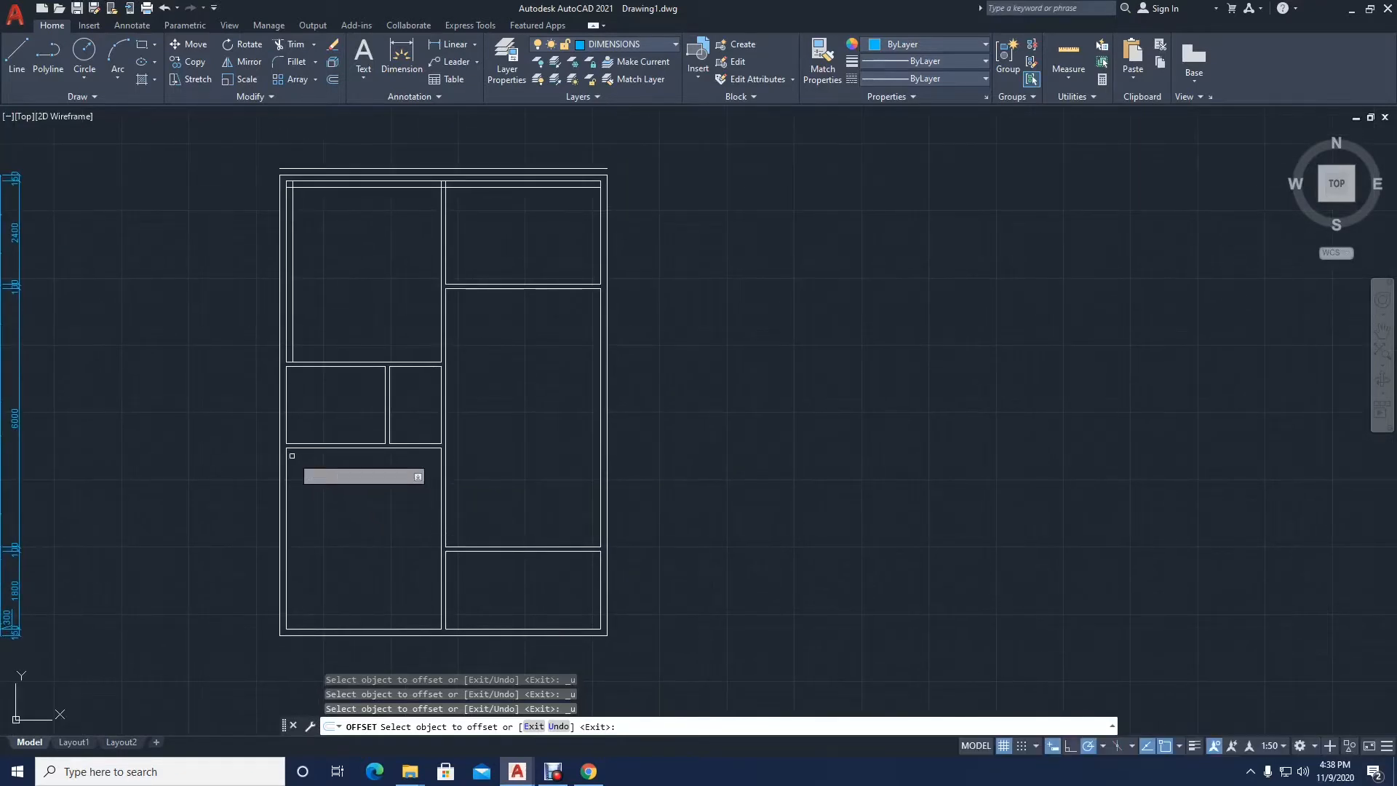
left_click(286, 412)
left_click(303, 412)
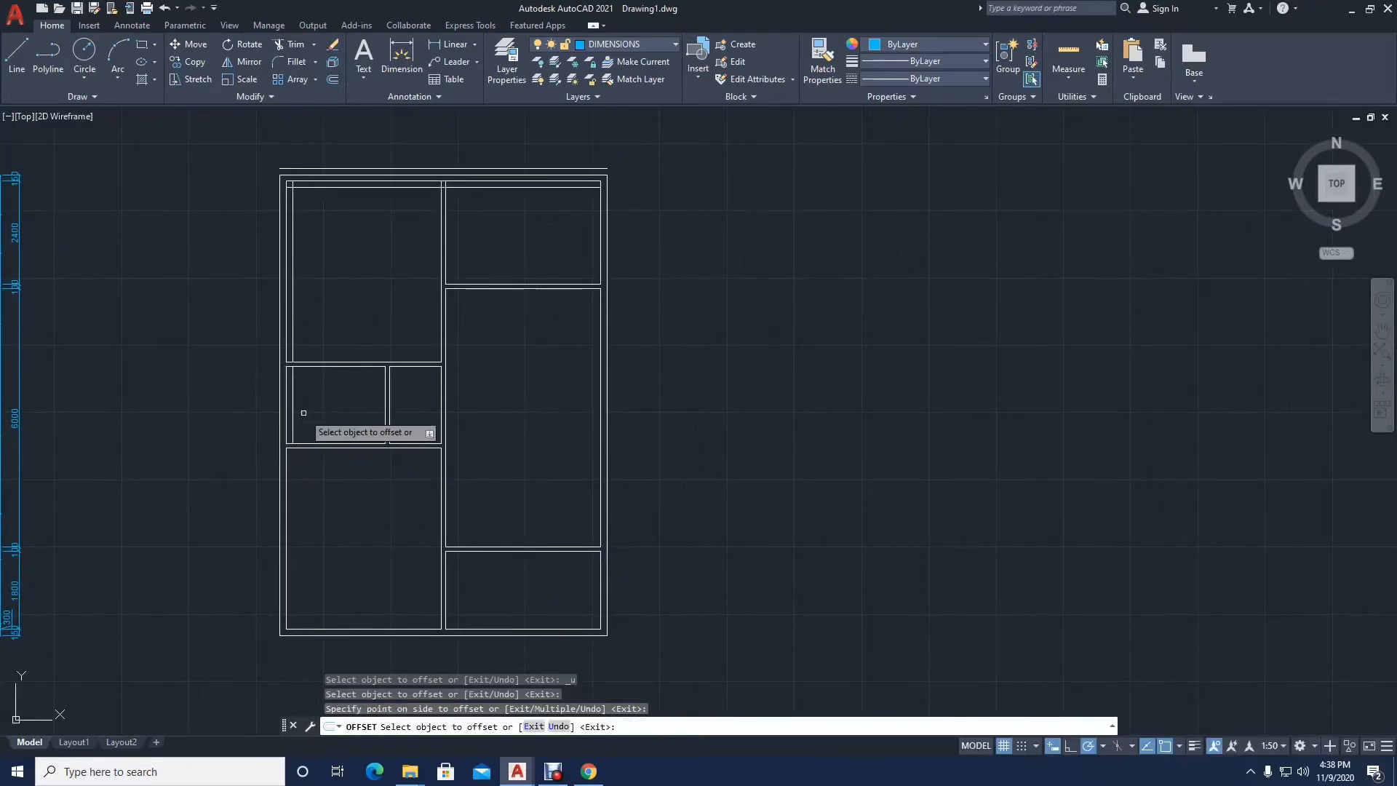
left_click(316, 627)
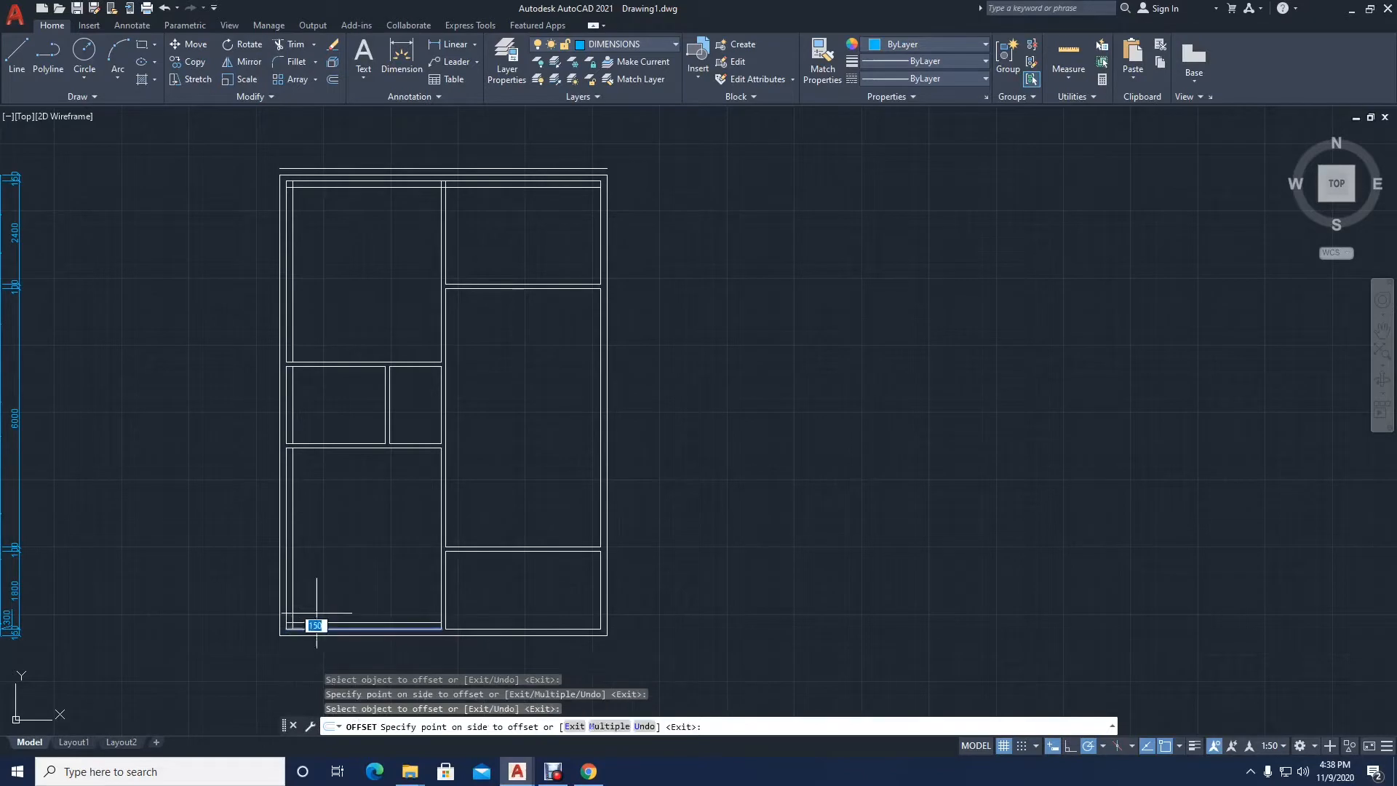
left_click(460, 619)
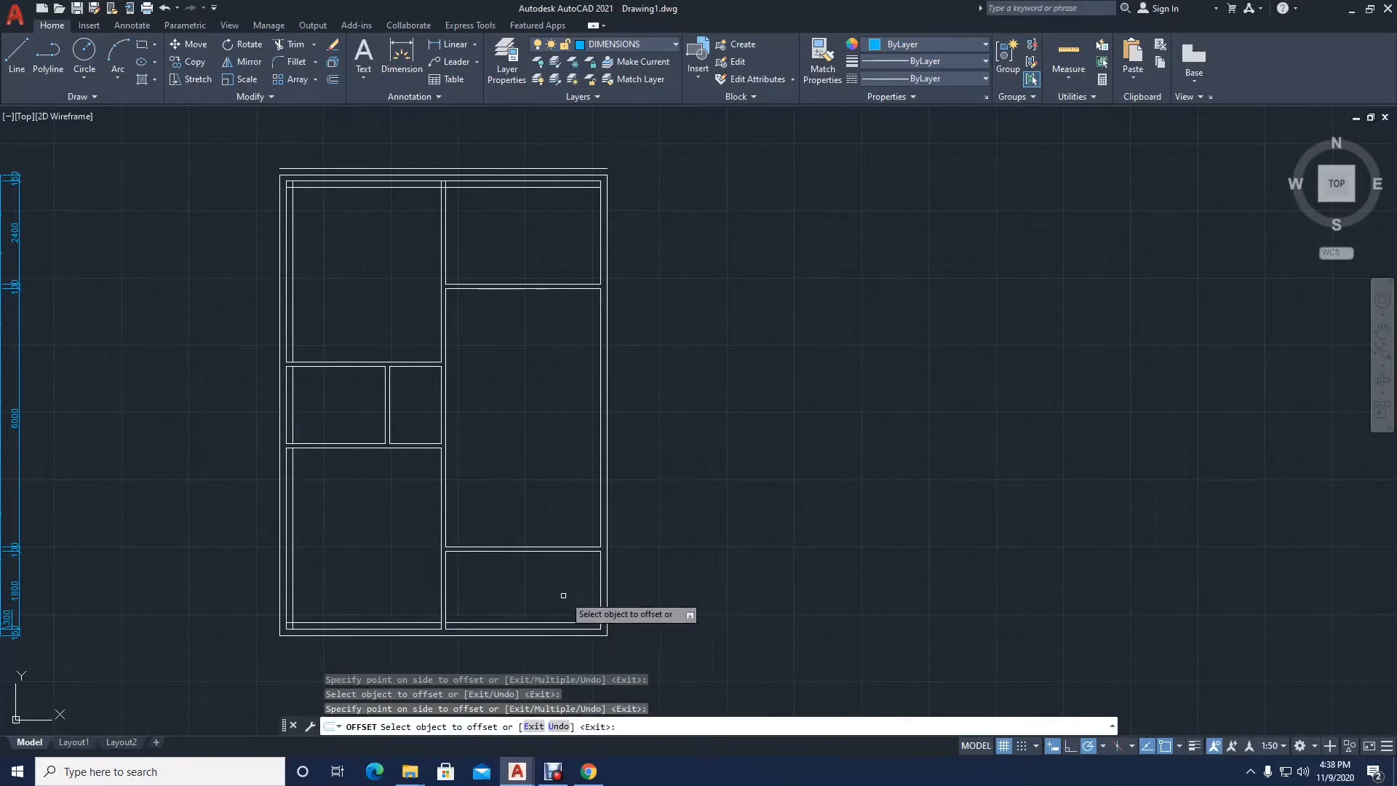
left_click(601, 590)
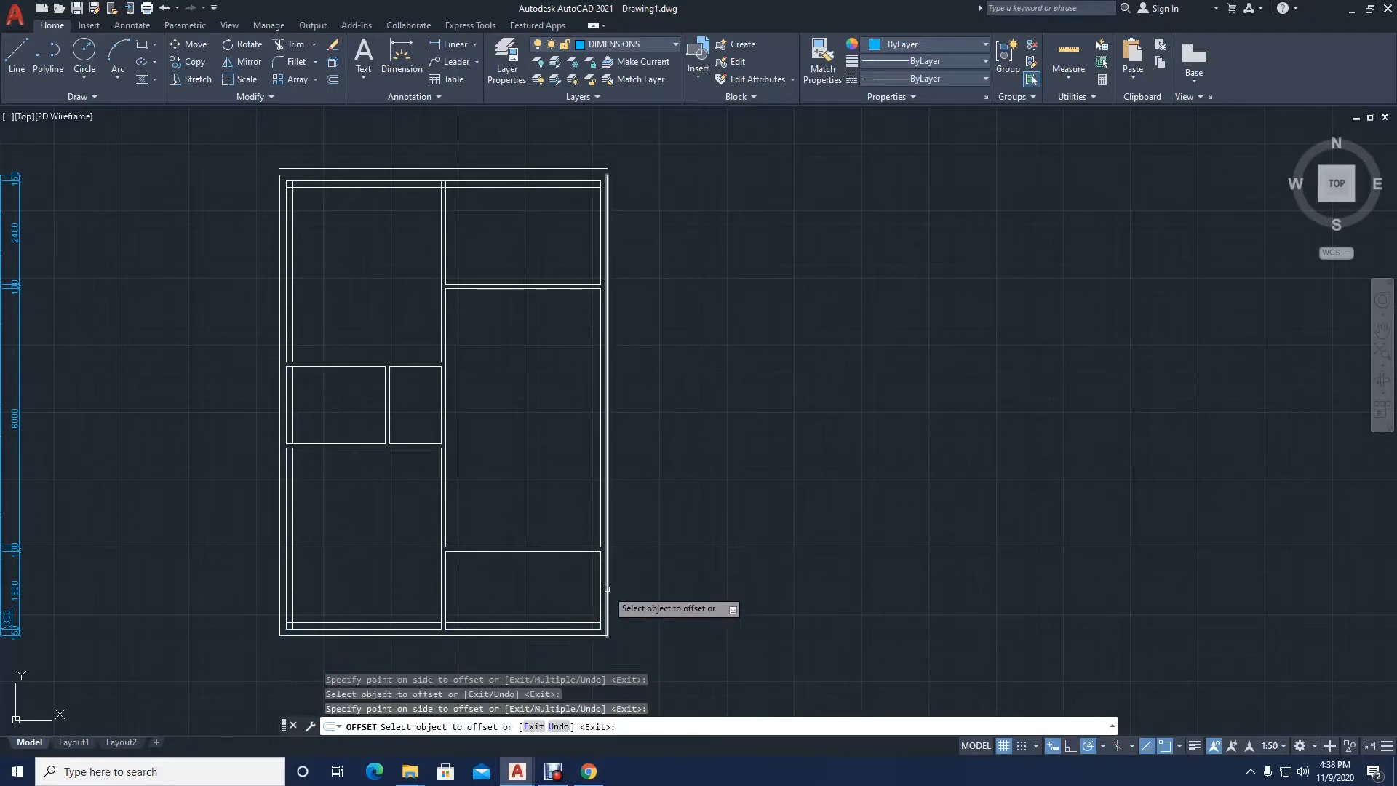
Step: Offset the outer lines of the right, lower and left exterior walls outward by 150
left_click(615, 604)
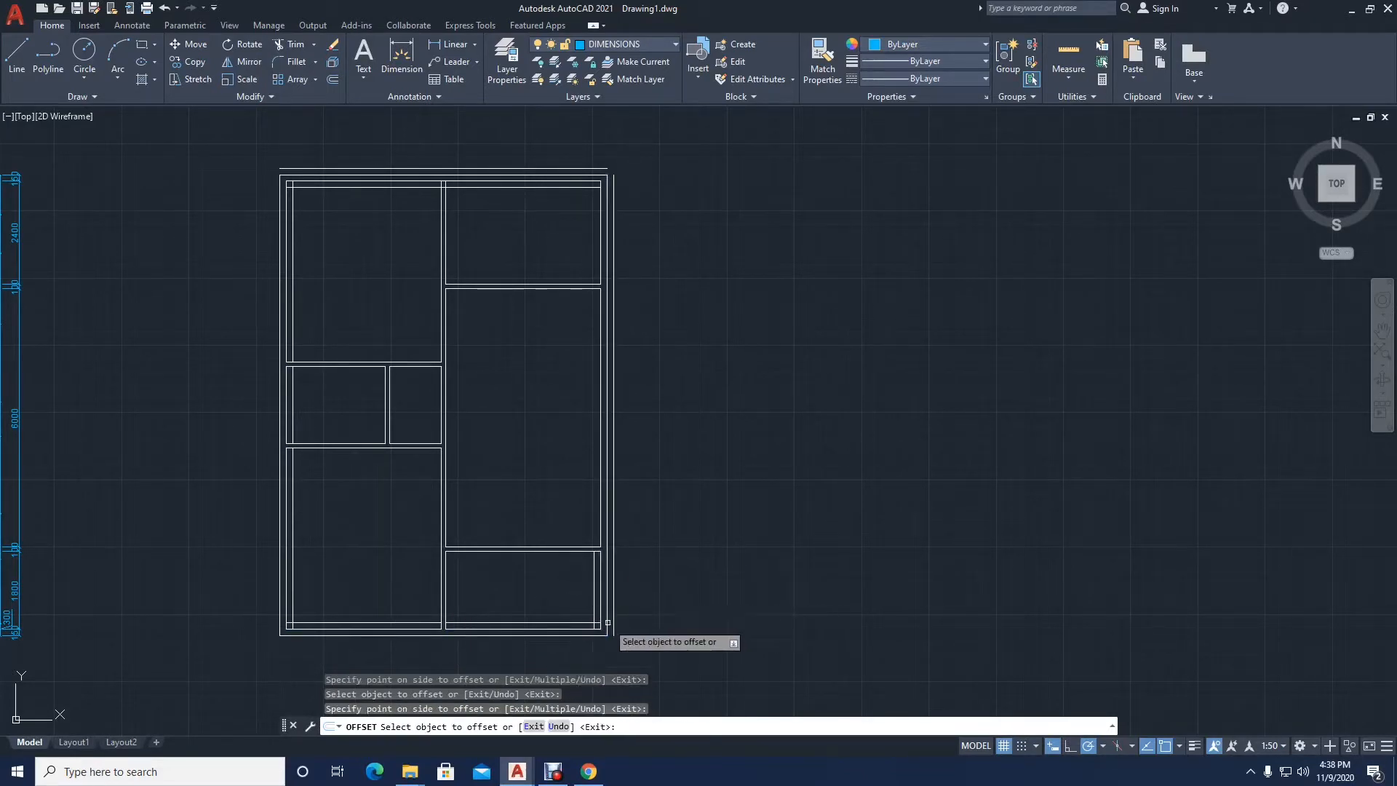
left_click(572, 634)
left_click(509, 654)
left_click(280, 553)
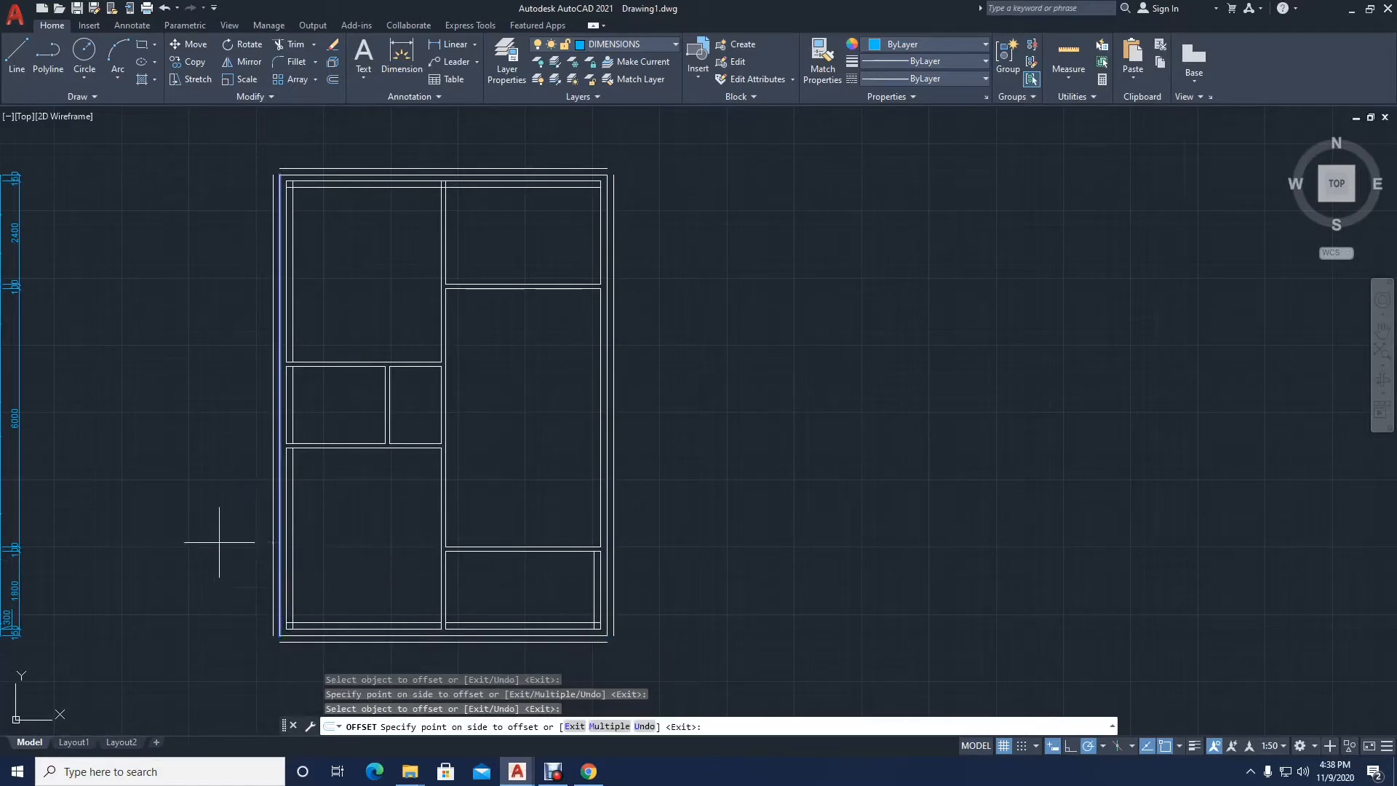
left_click(219, 542)
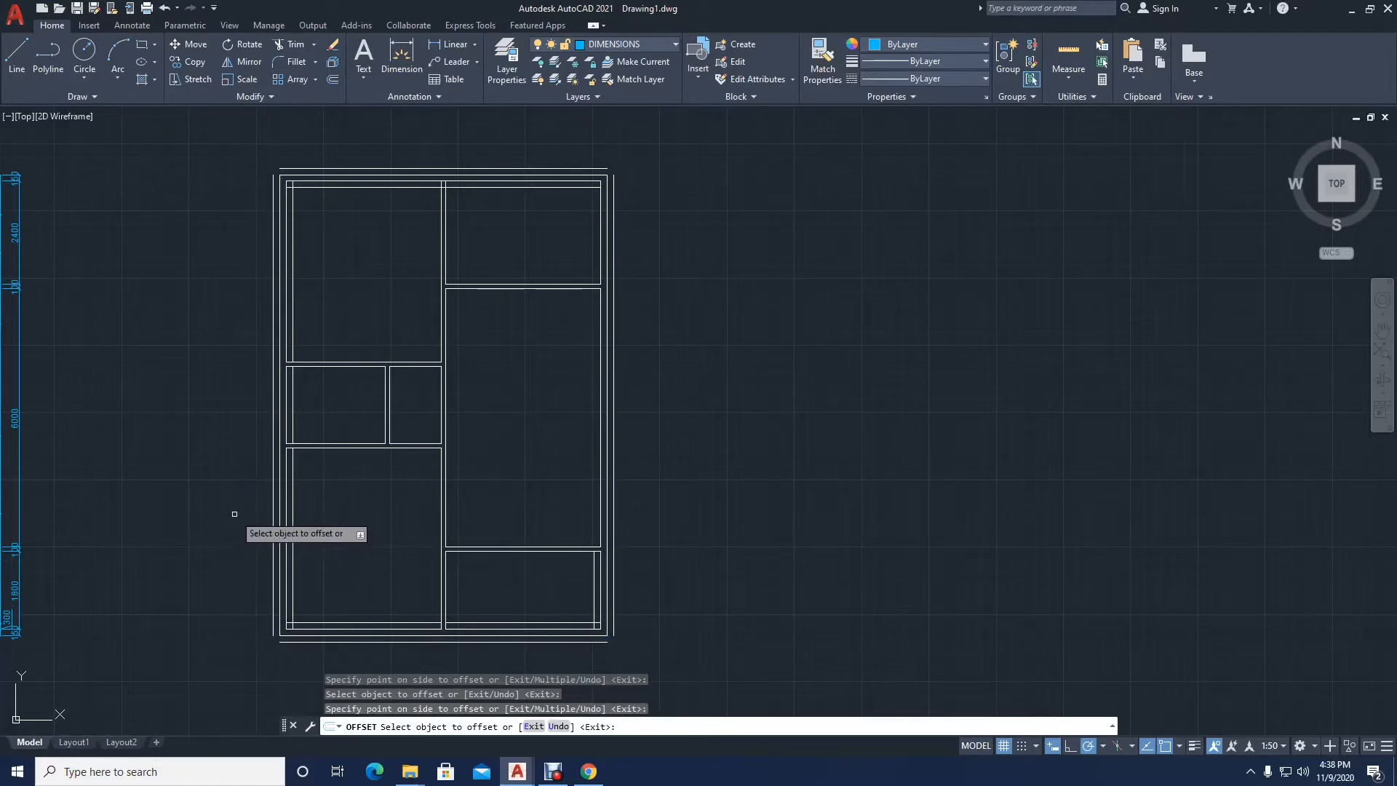
Step: Offset the inner exterior wall lines of the upper-right and large right rooms 150 inward and finish offsetting
left_click(600, 227)
left_click(594, 262)
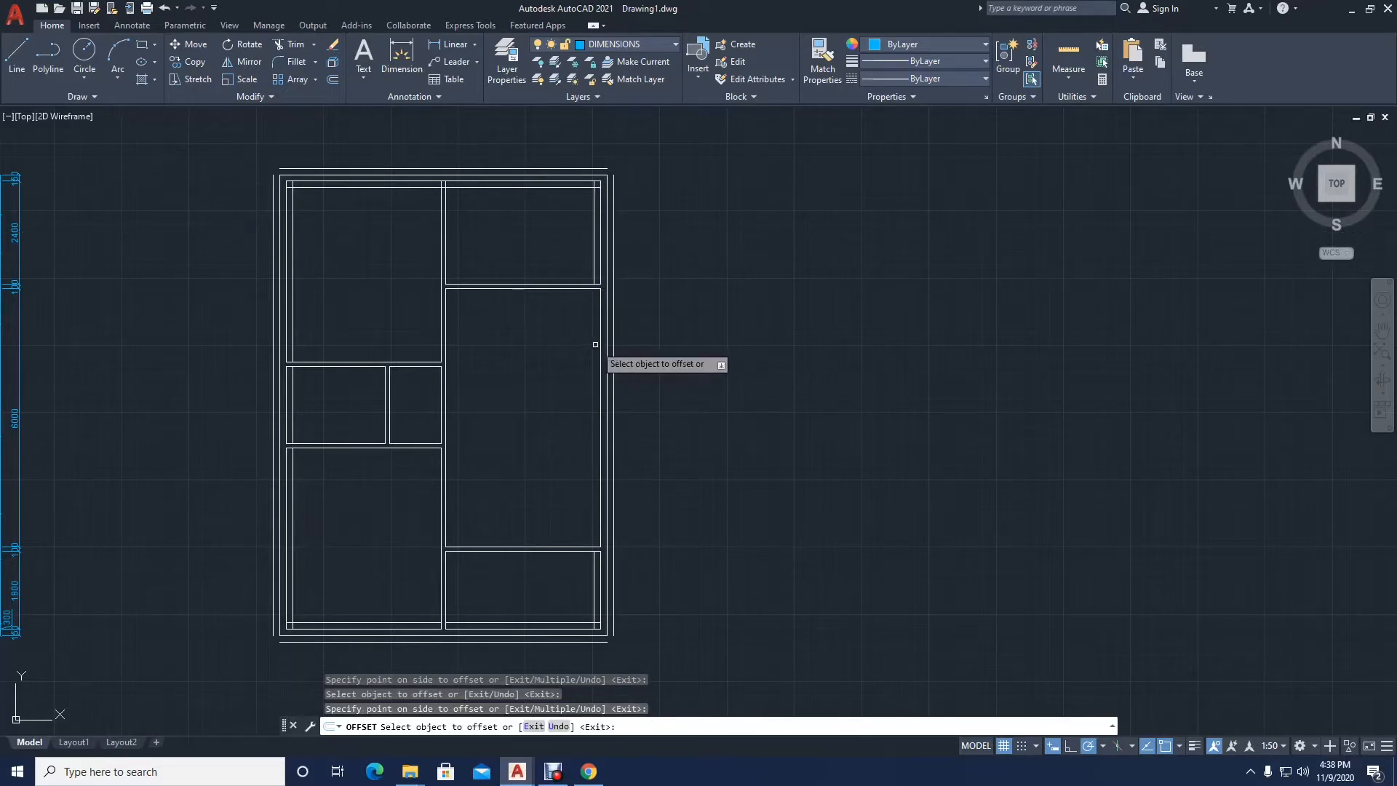
left_click(601, 347)
left_click(563, 357)
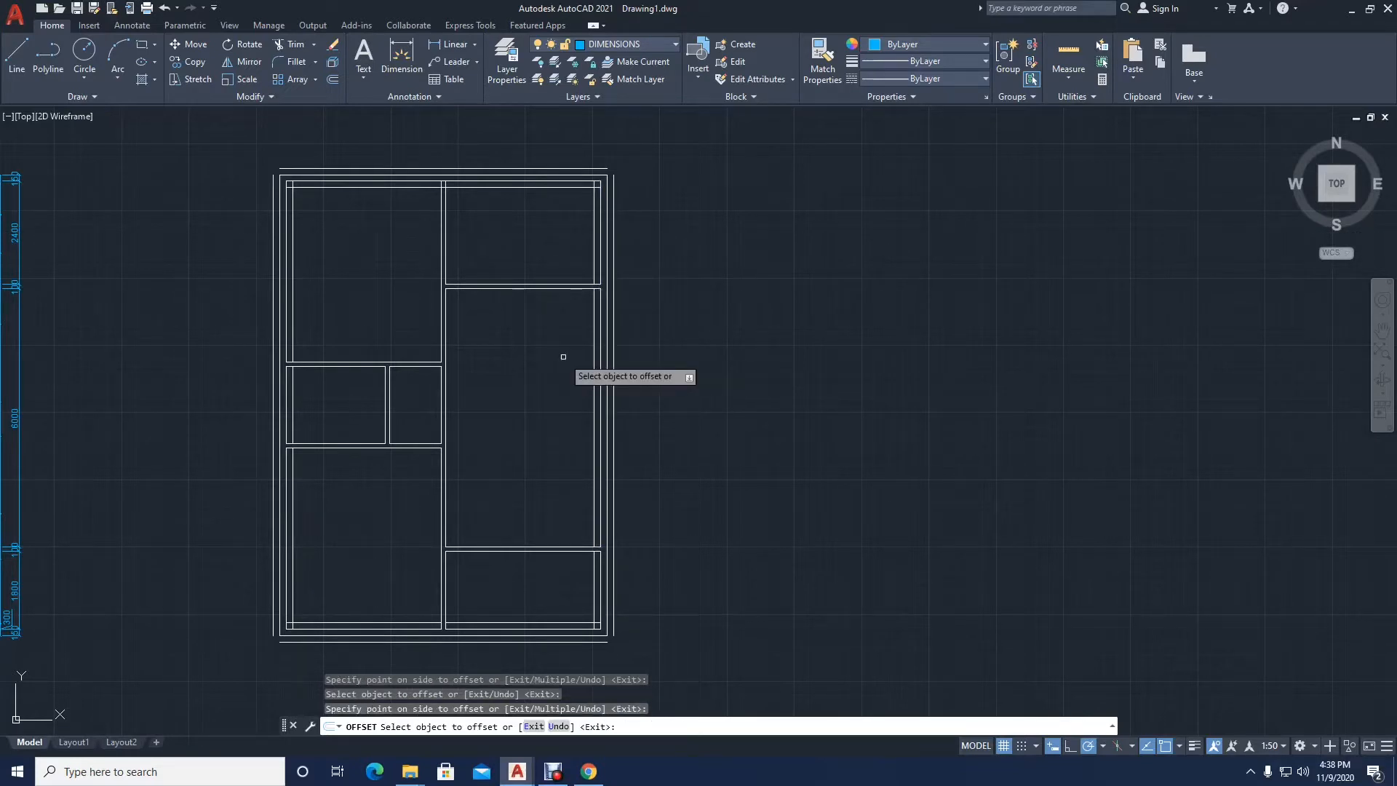
key("Return")
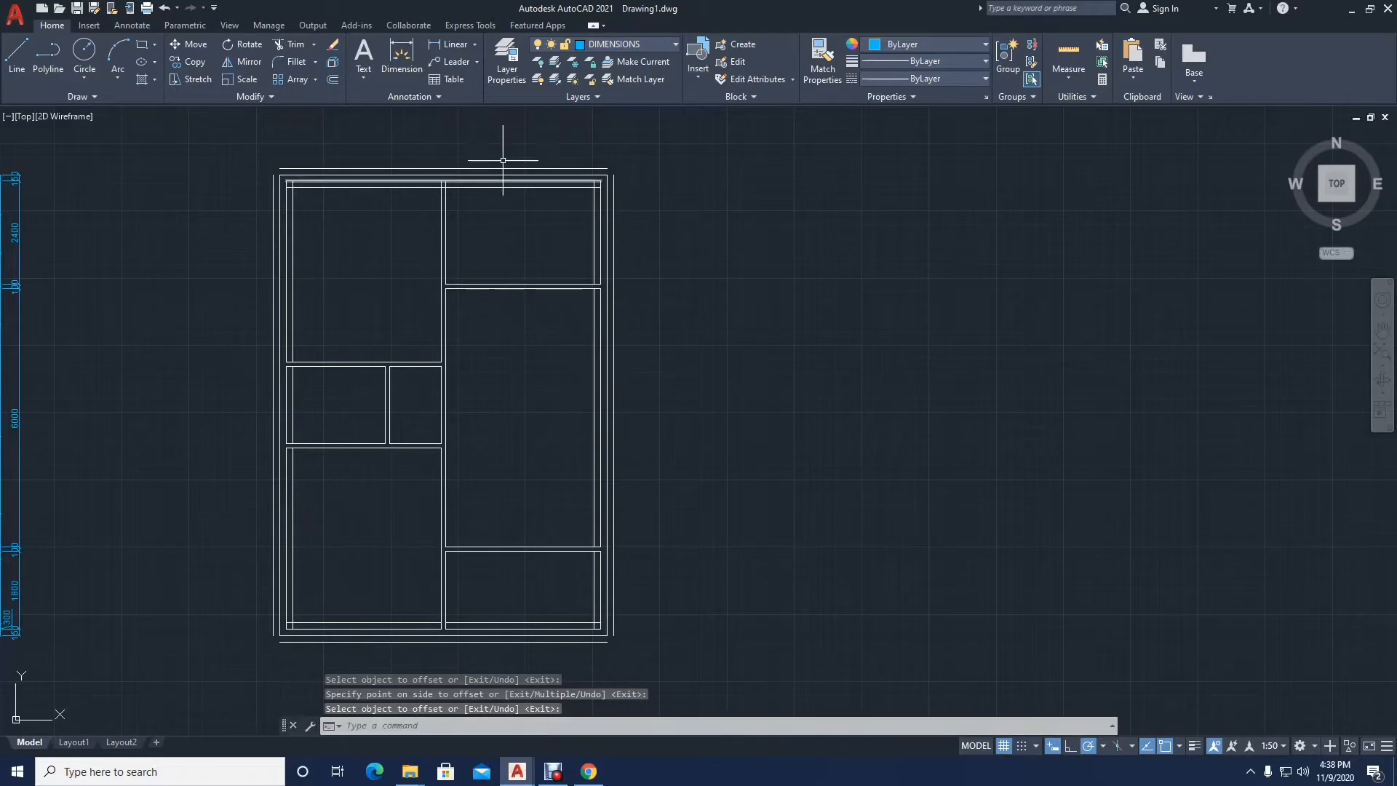
Step: Assign the offset lines inside and outside the exterior walls to the HIDDEN layer
left_click(527, 188)
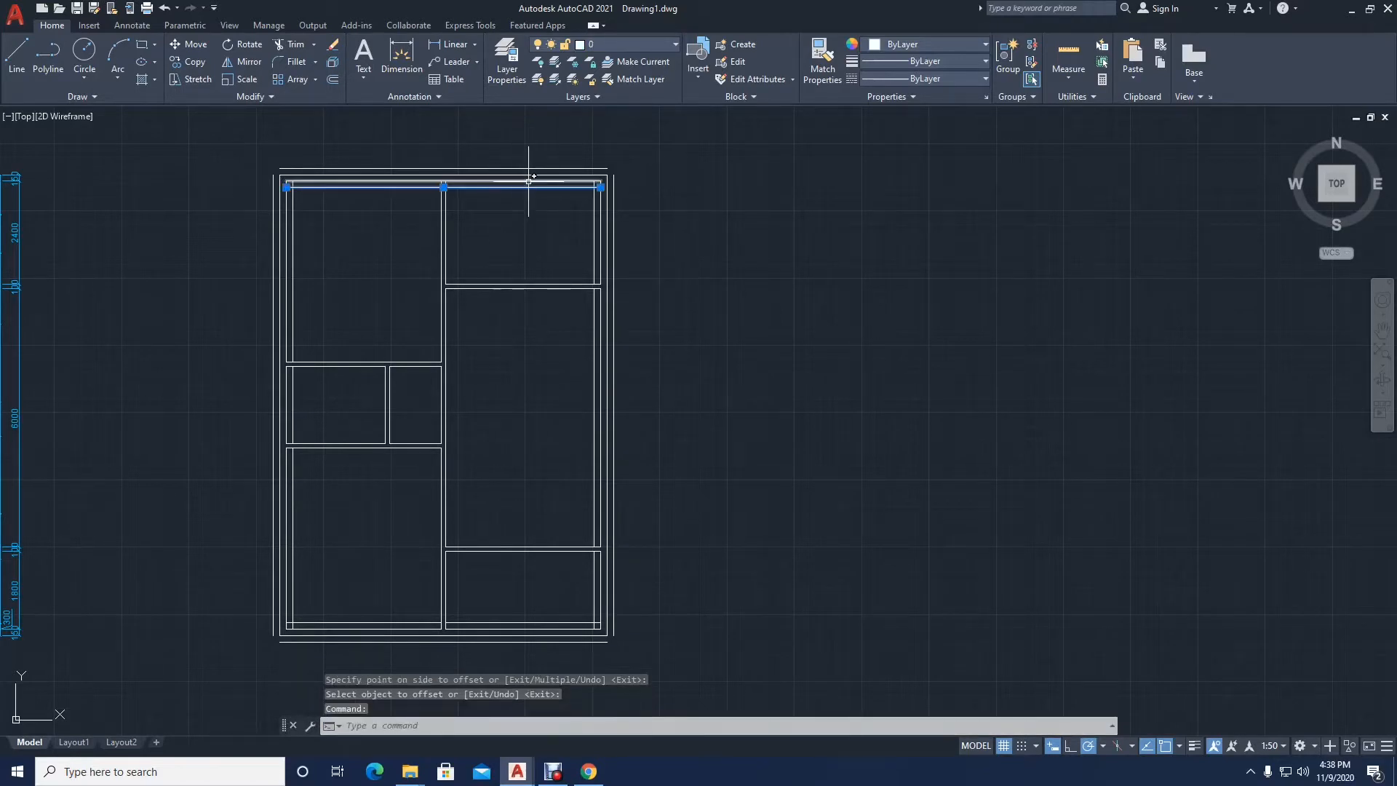
left_click(524, 168)
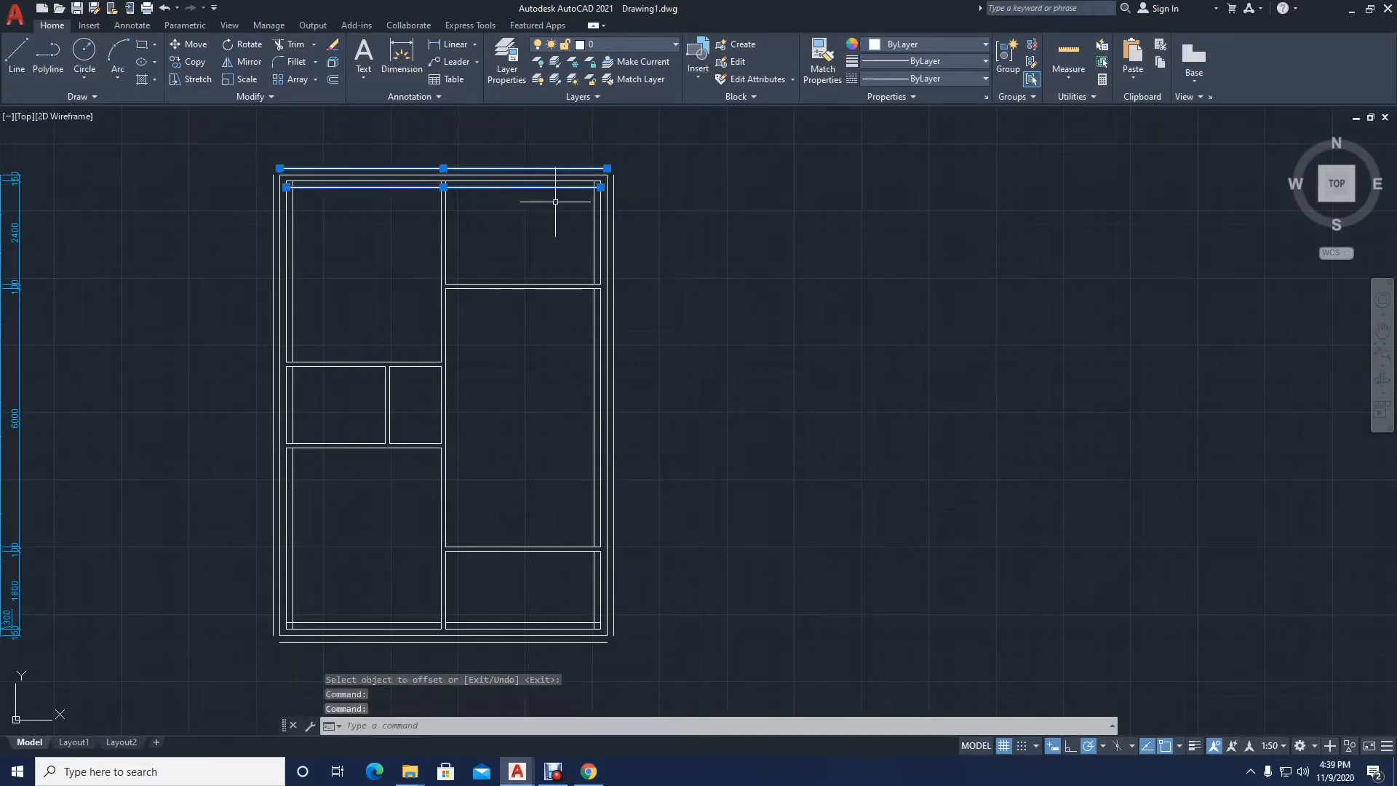
left_click(595, 212)
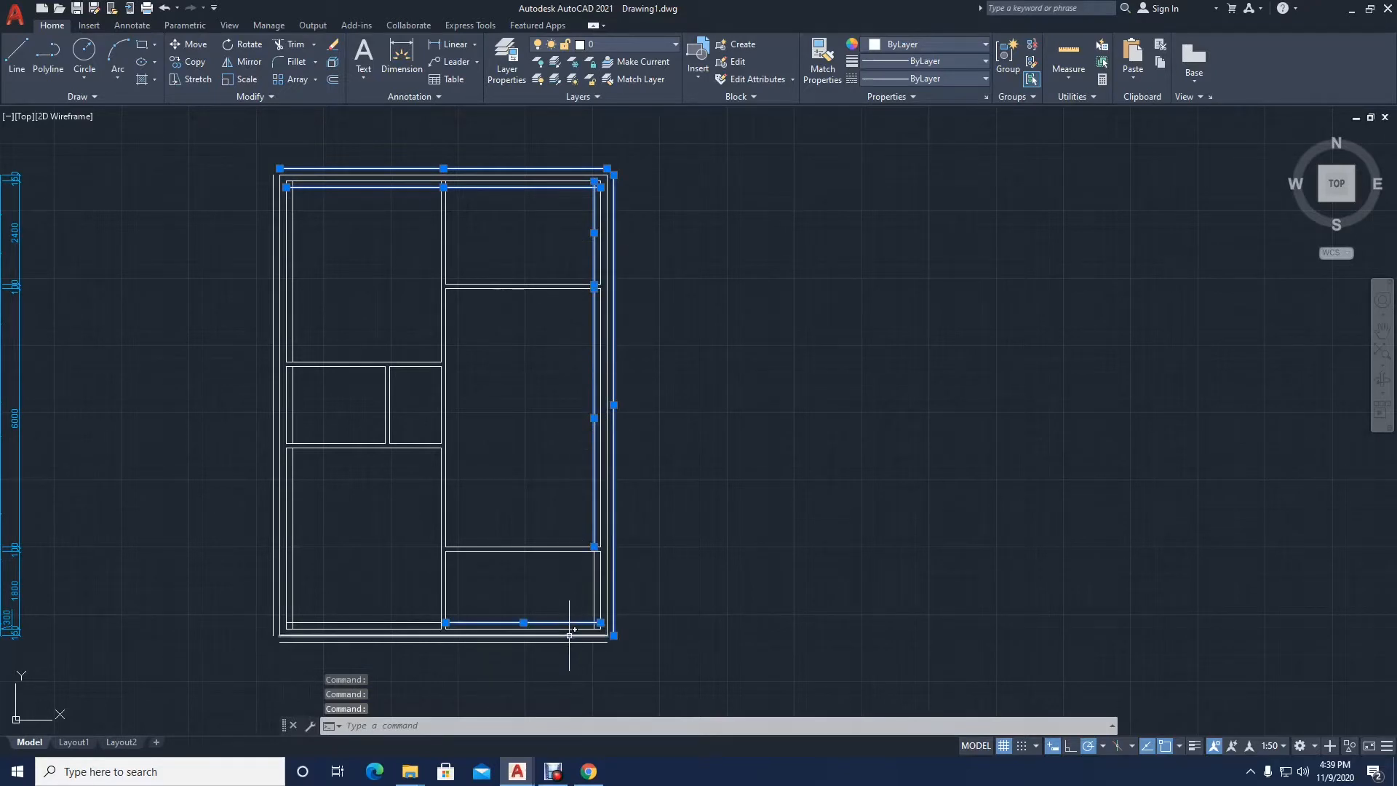
left_click(548, 641)
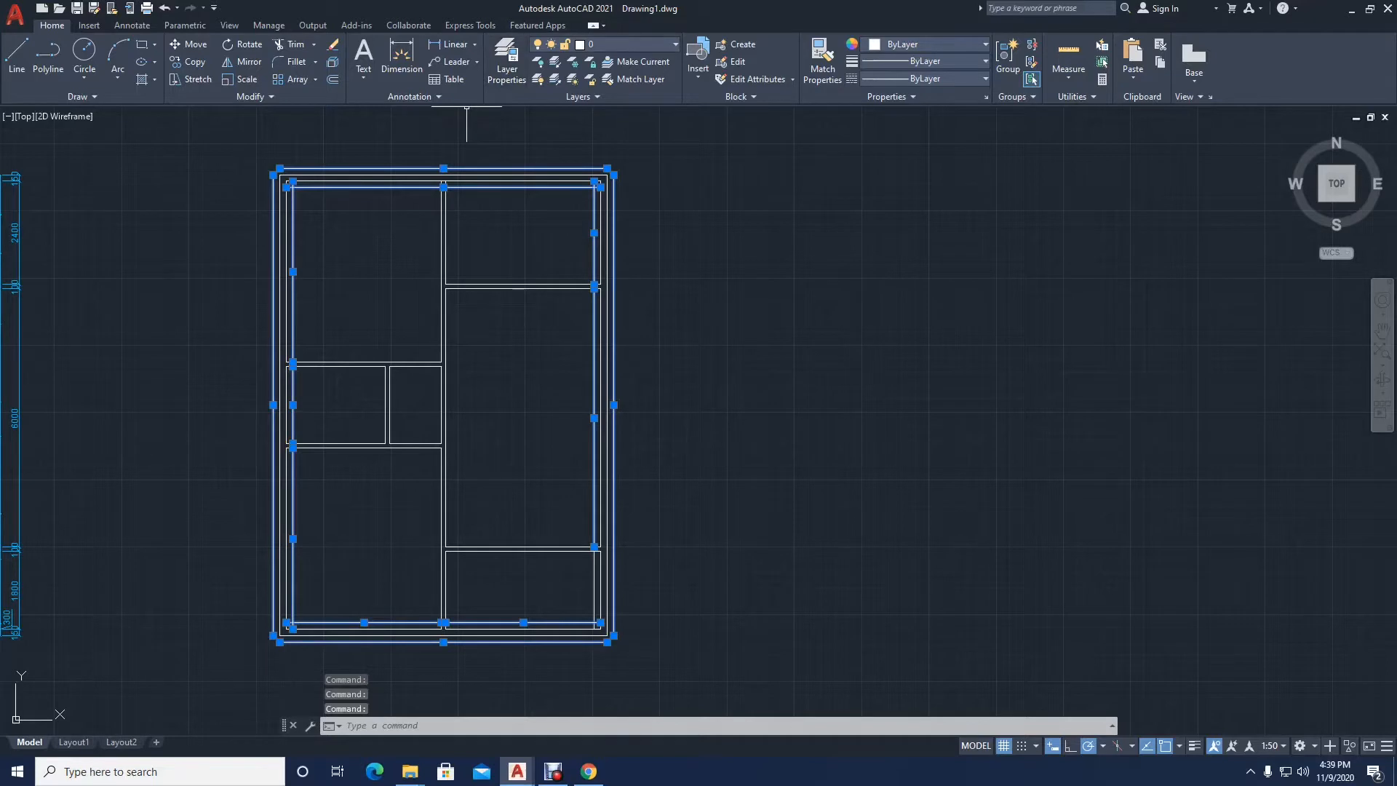
left_click(626, 44)
left_click(610, 114)
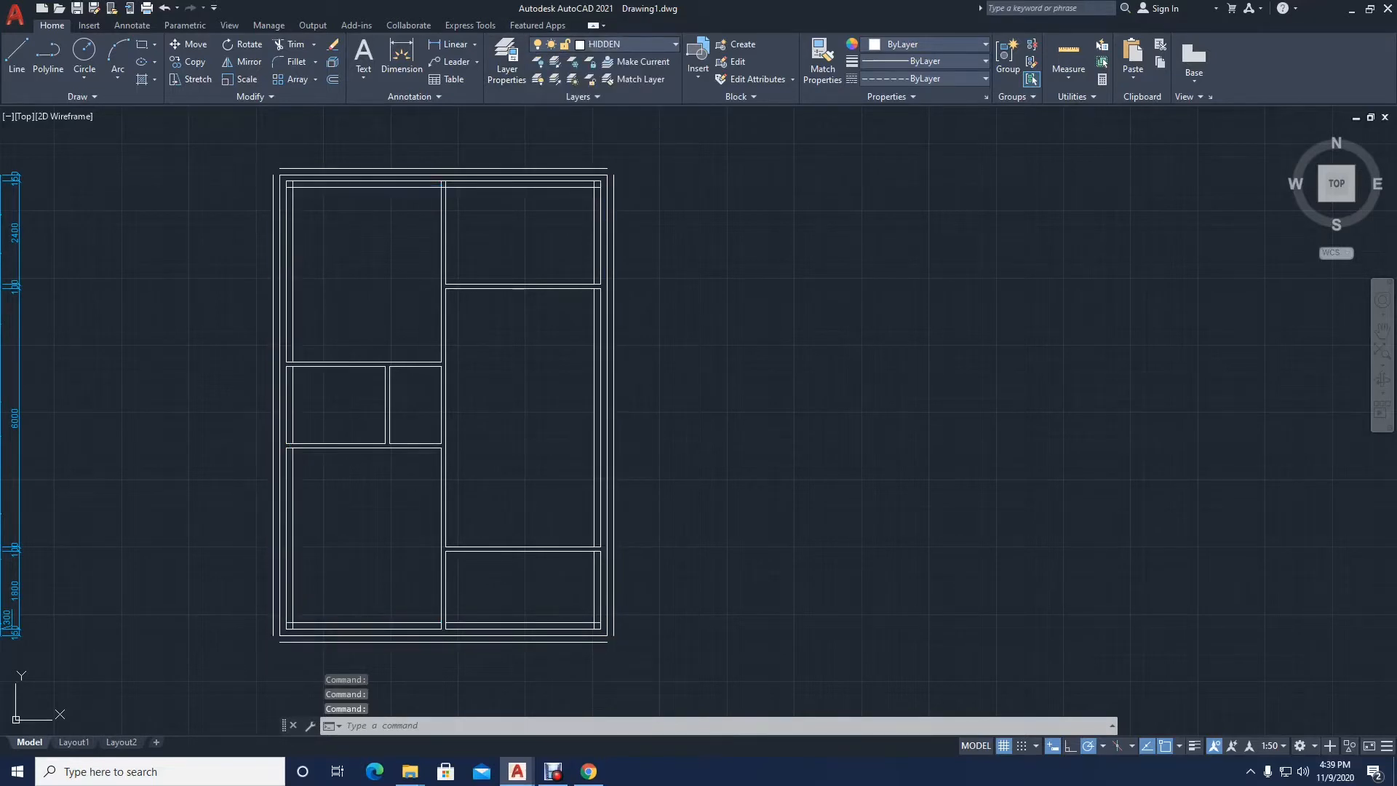
key("Escape")
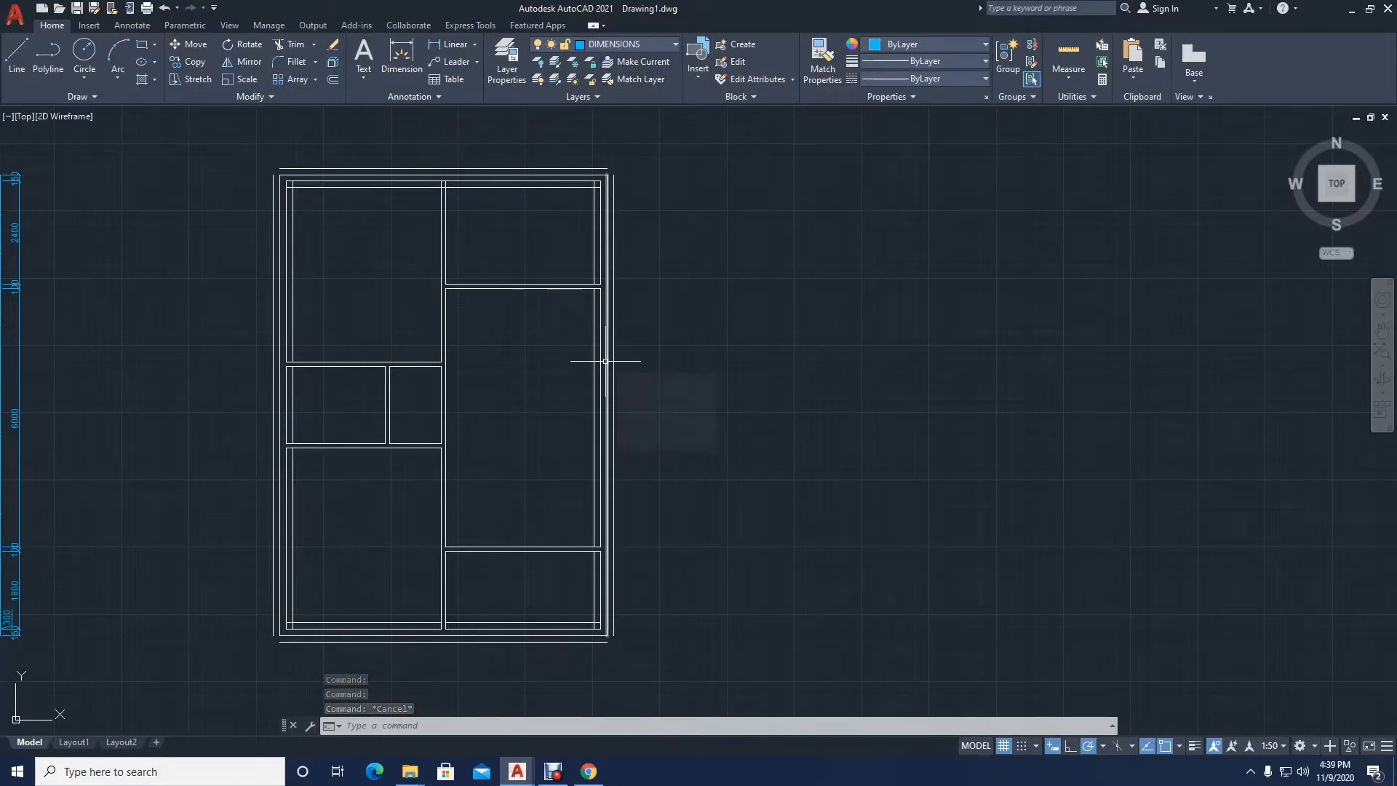
Step: Regenerate the model with REGEN
type("N")
key("Return")
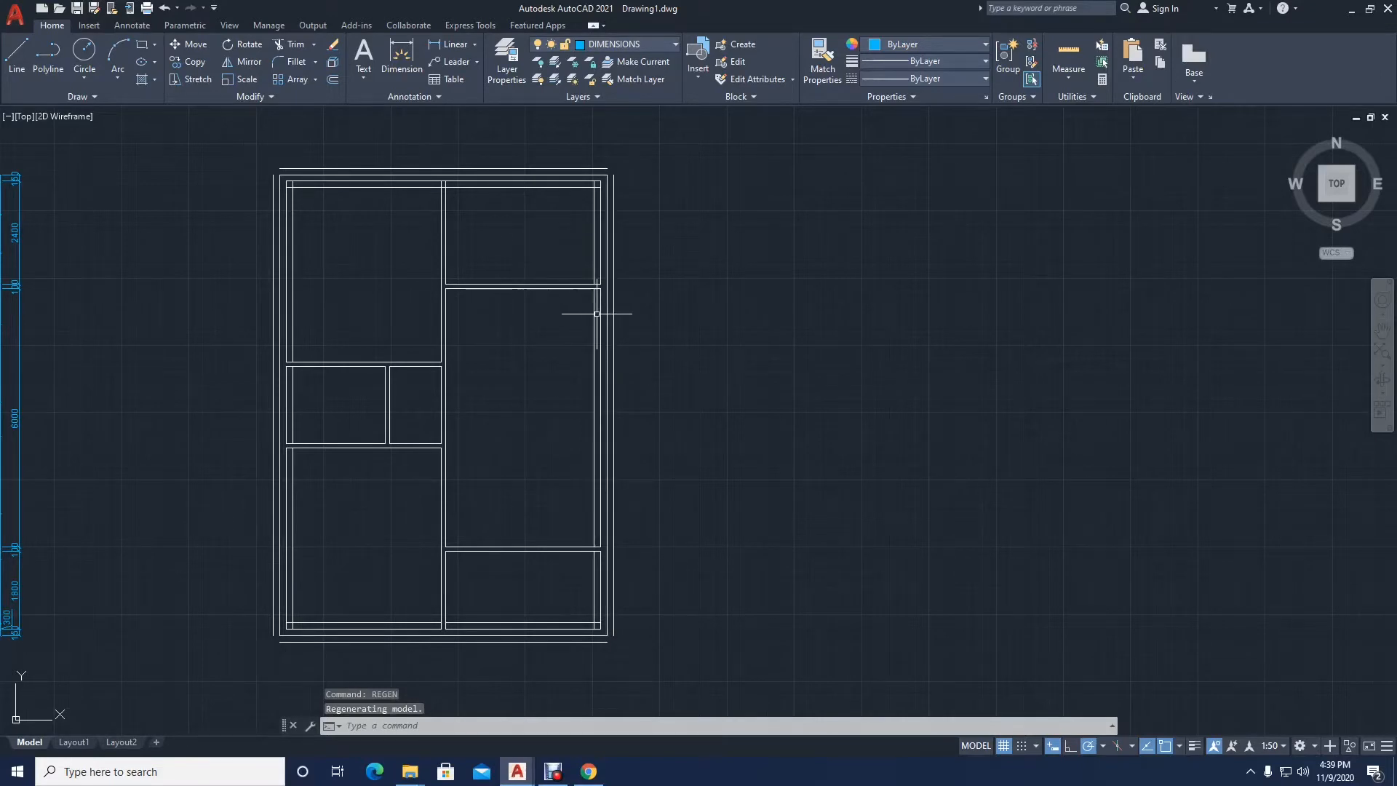
mouse_move(593, 315)
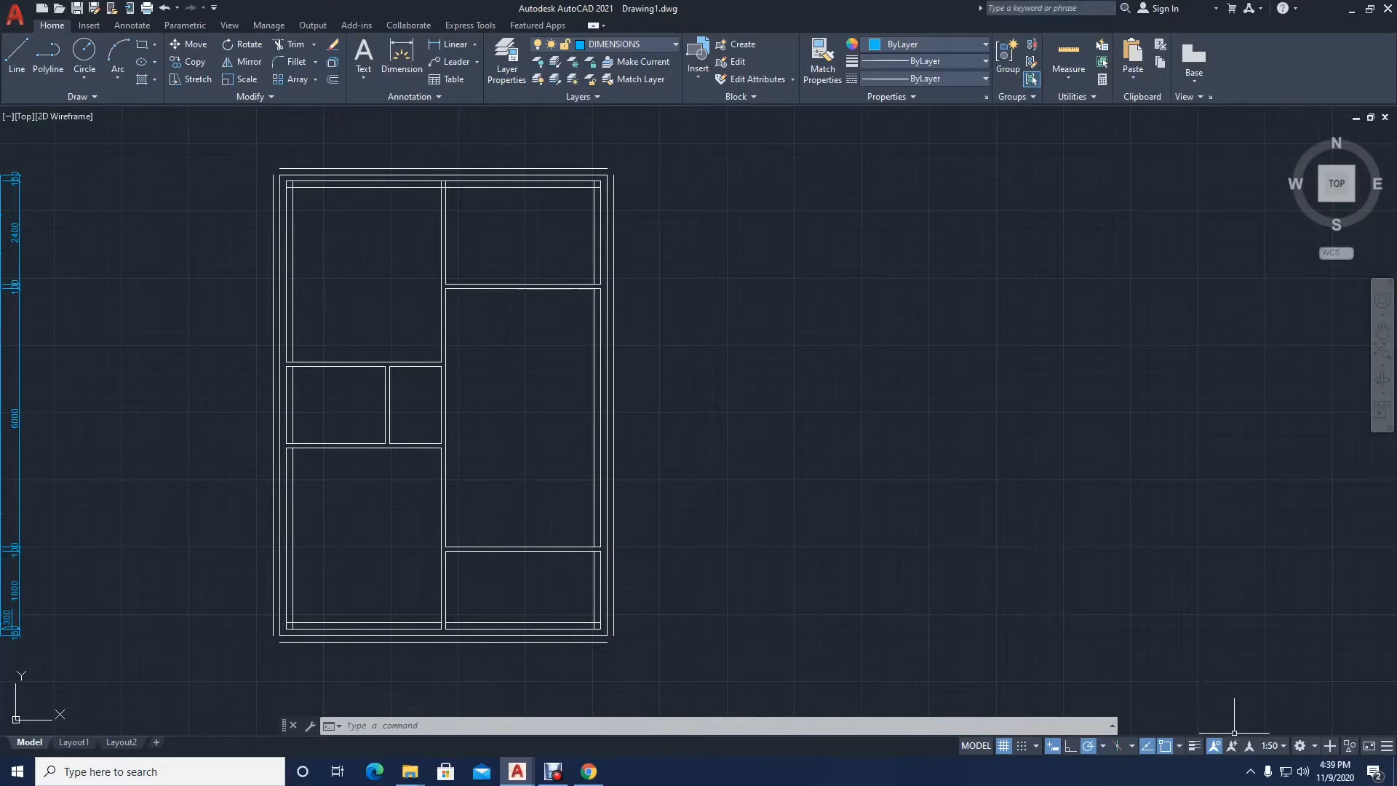
Step: Set the annotation scale to 1:500 and regenerate the model with REGEN
left_click(1270, 745)
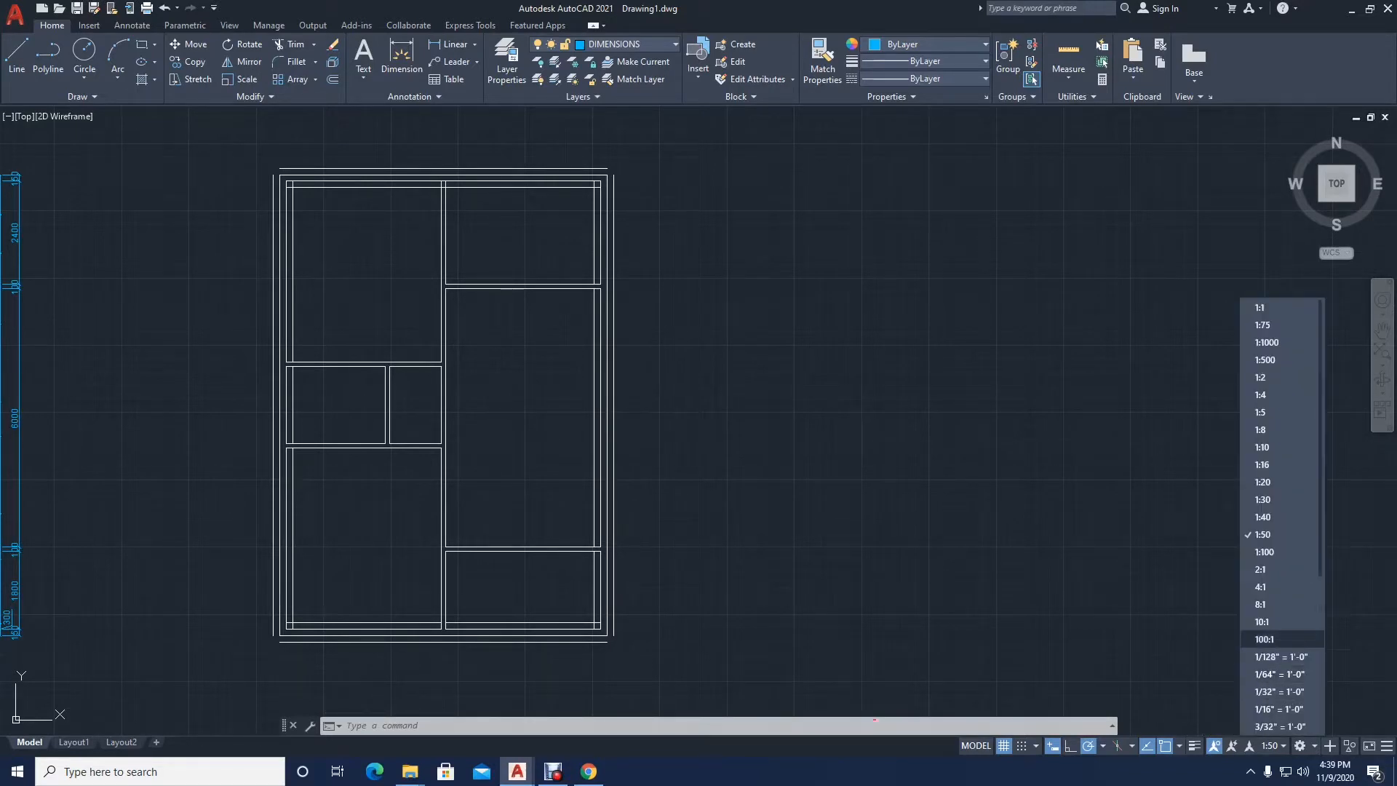
left_click(1288, 358)
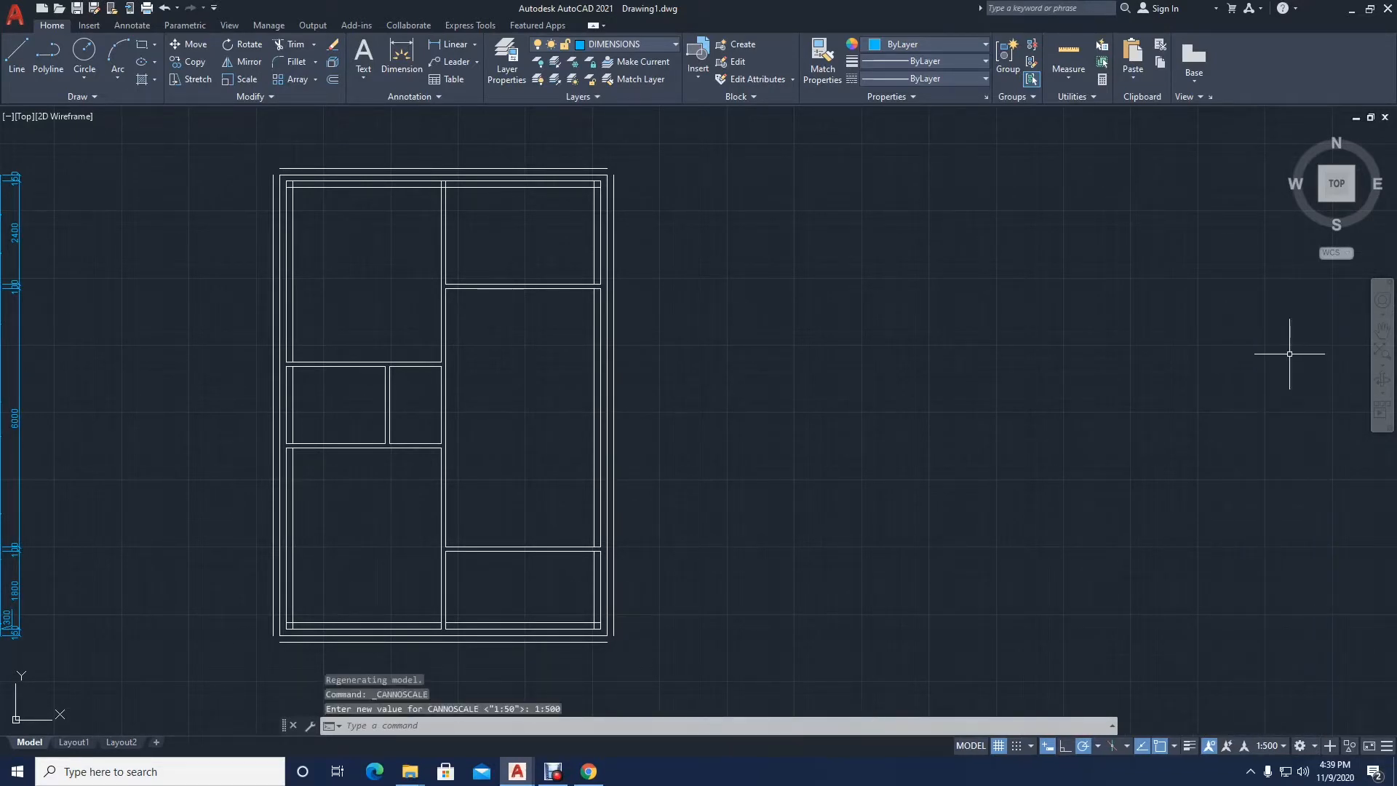
type("REGE")
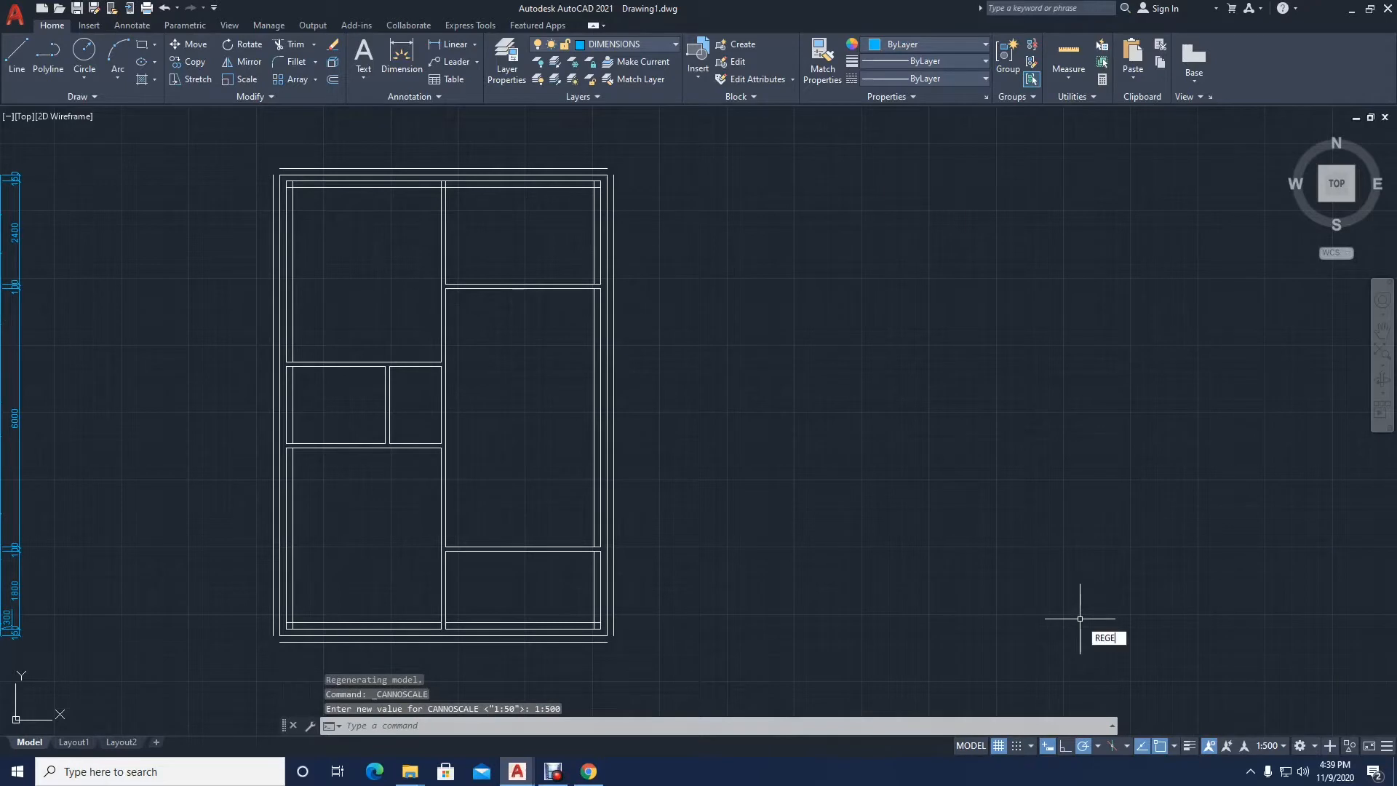
type("N")
key("Return")
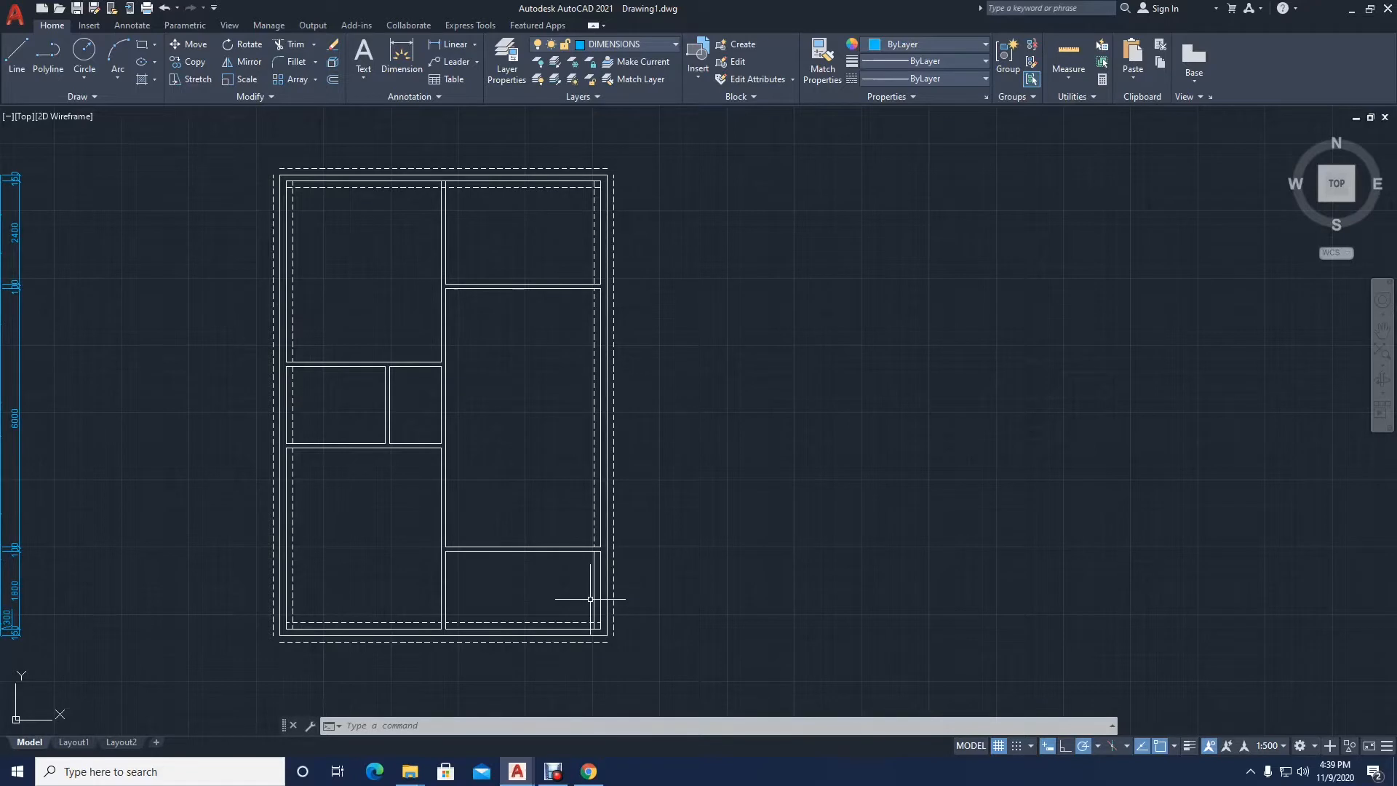
Step: Match the dashed inner offset line's properties onto the remaining solid offset line along the lower-right room's exterior wall
type("A")
key("Return")
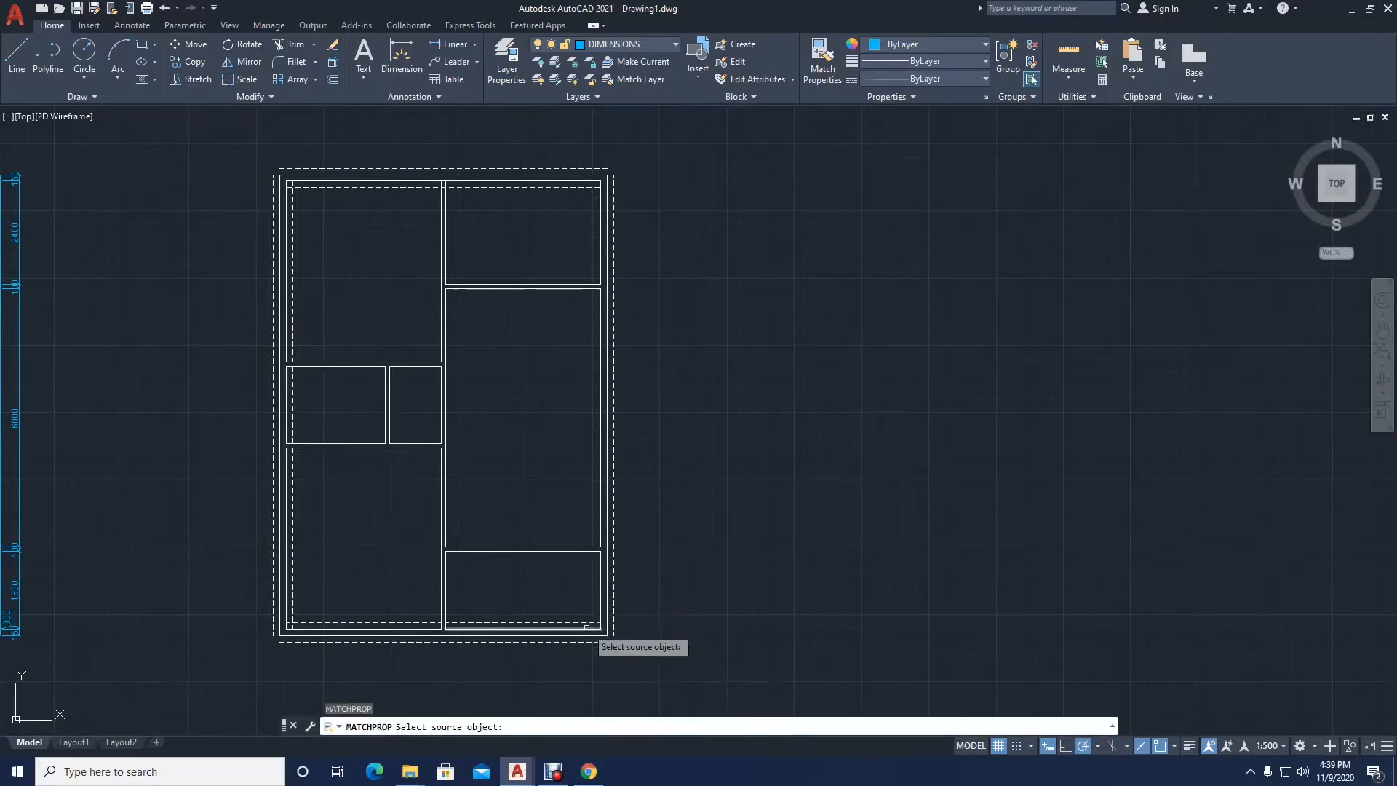
left_click(587, 623)
key("Return")
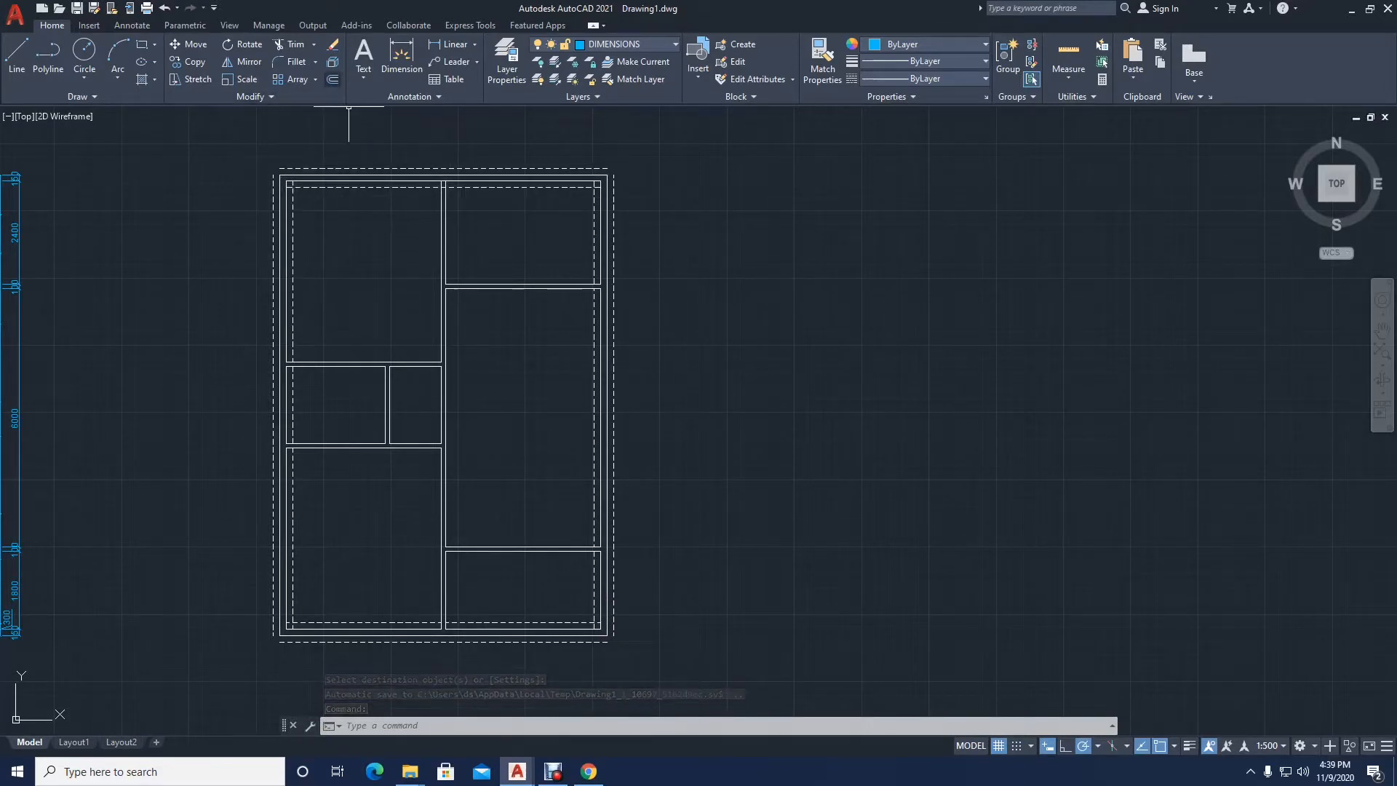
Step: Offset the upper-left room's right and bottom interior wall lines 100 into the room
left_click(332, 79)
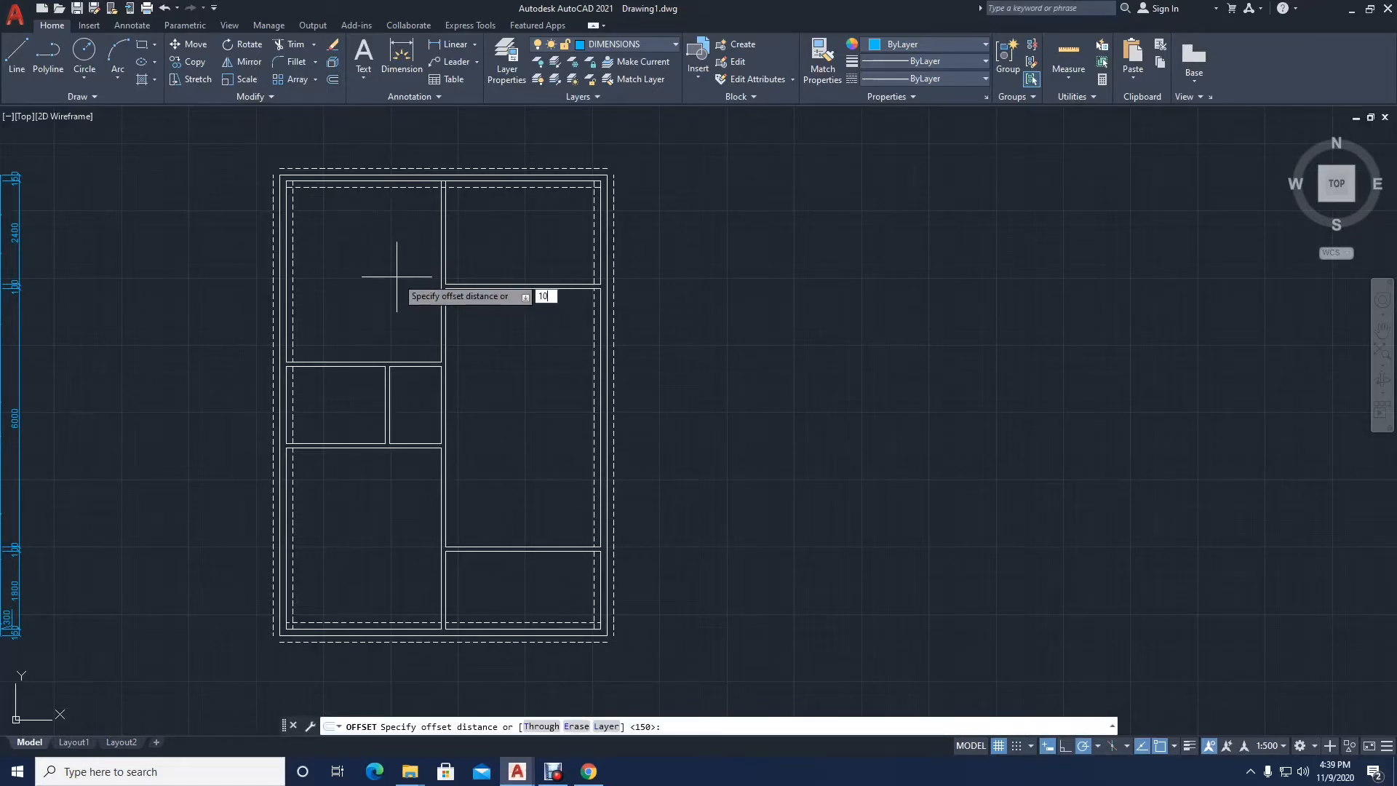
type("100")
key("Return")
scroll(400, 269, "up", 4)
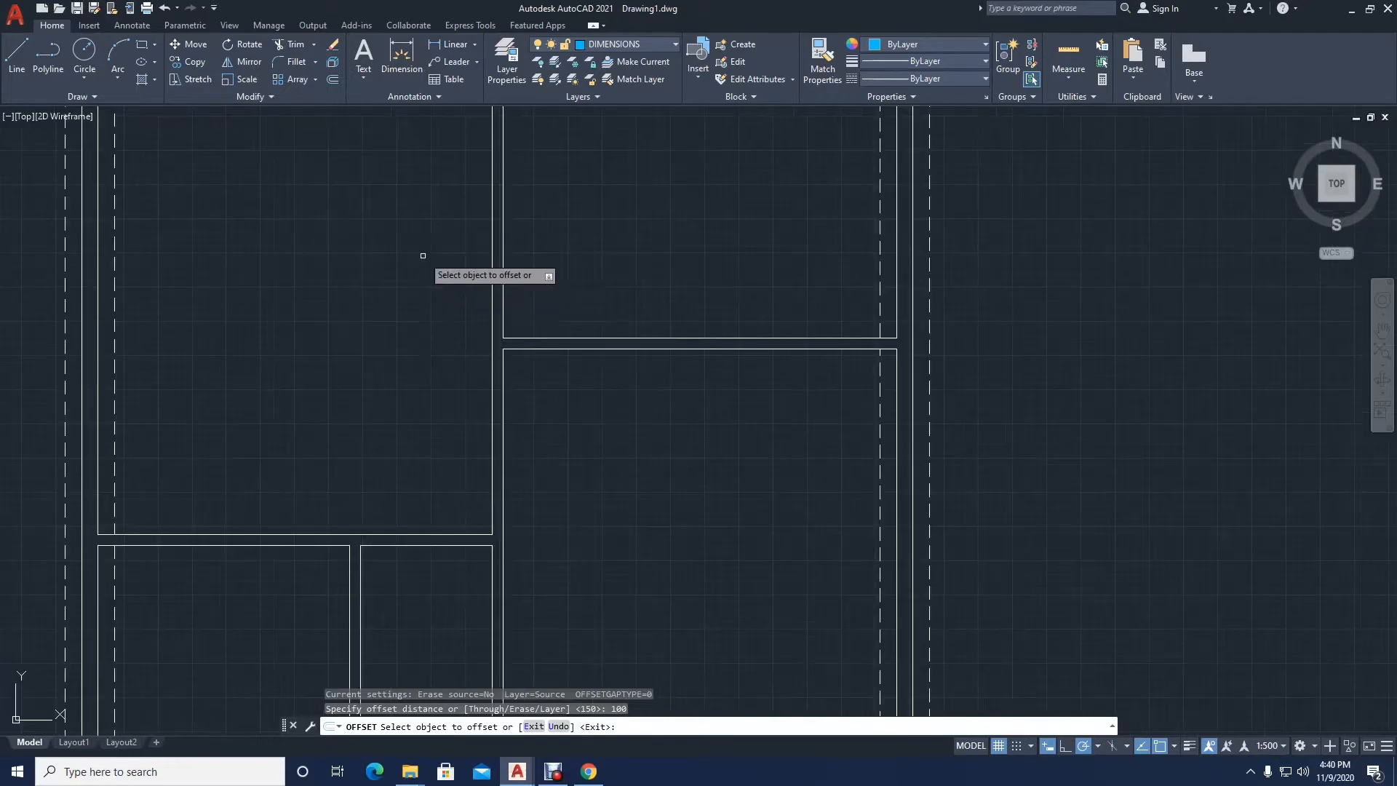
left_click(489, 291)
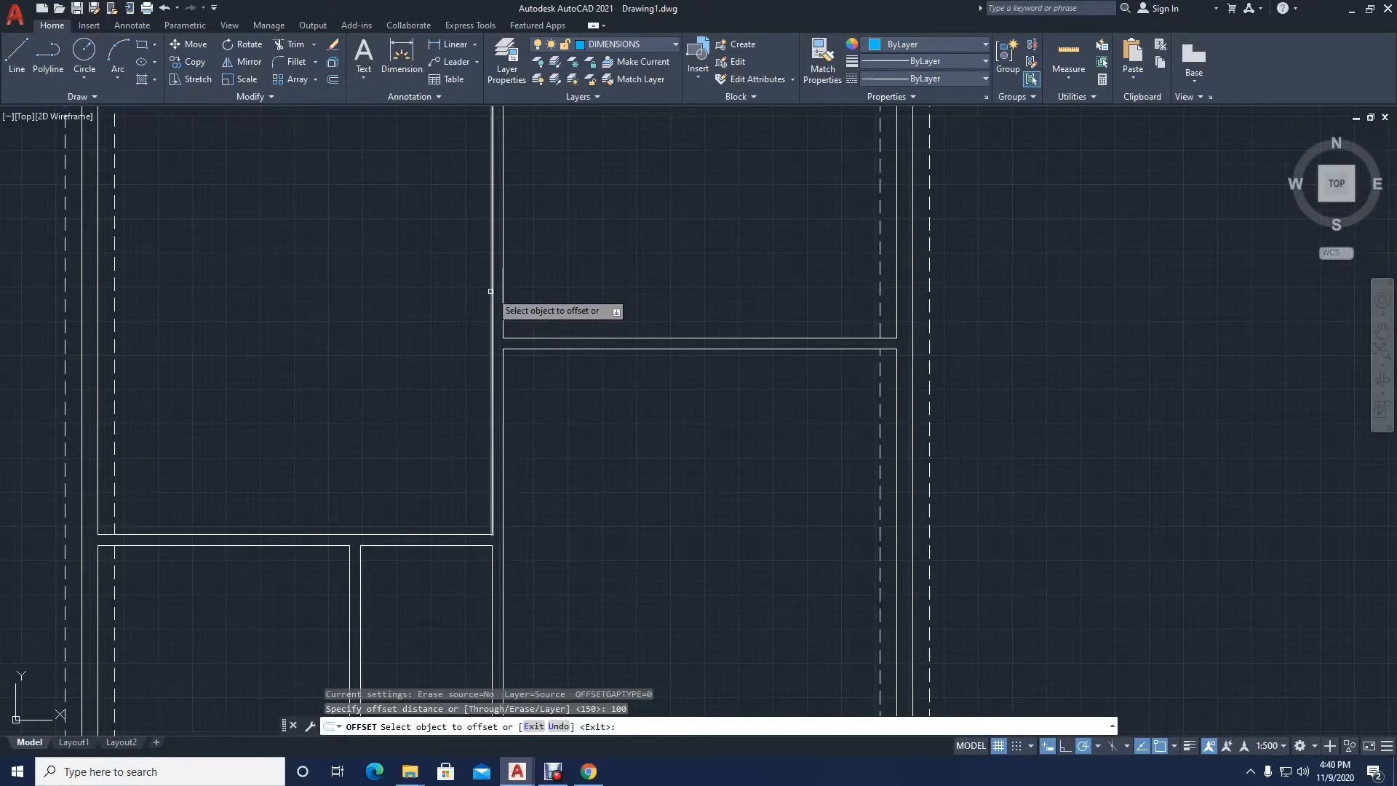
left_click(402, 406)
left_click(439, 535)
left_click(438, 520)
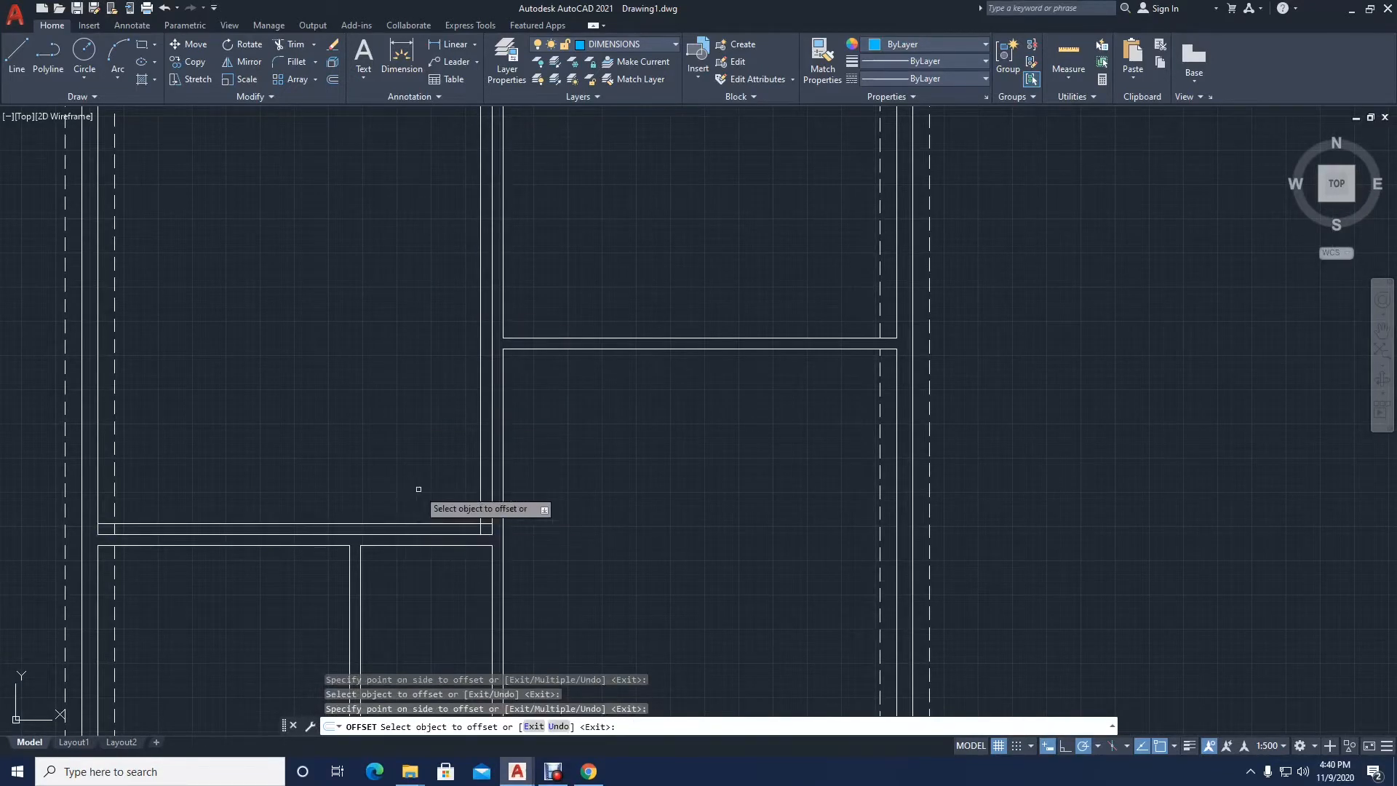
Step: Offset the left and bottom lines of the upper-right room and the left and top lines of the large right room 100 inward
scroll(433, 495, "down", 3)
left_click(473, 360)
left_click(476, 459)
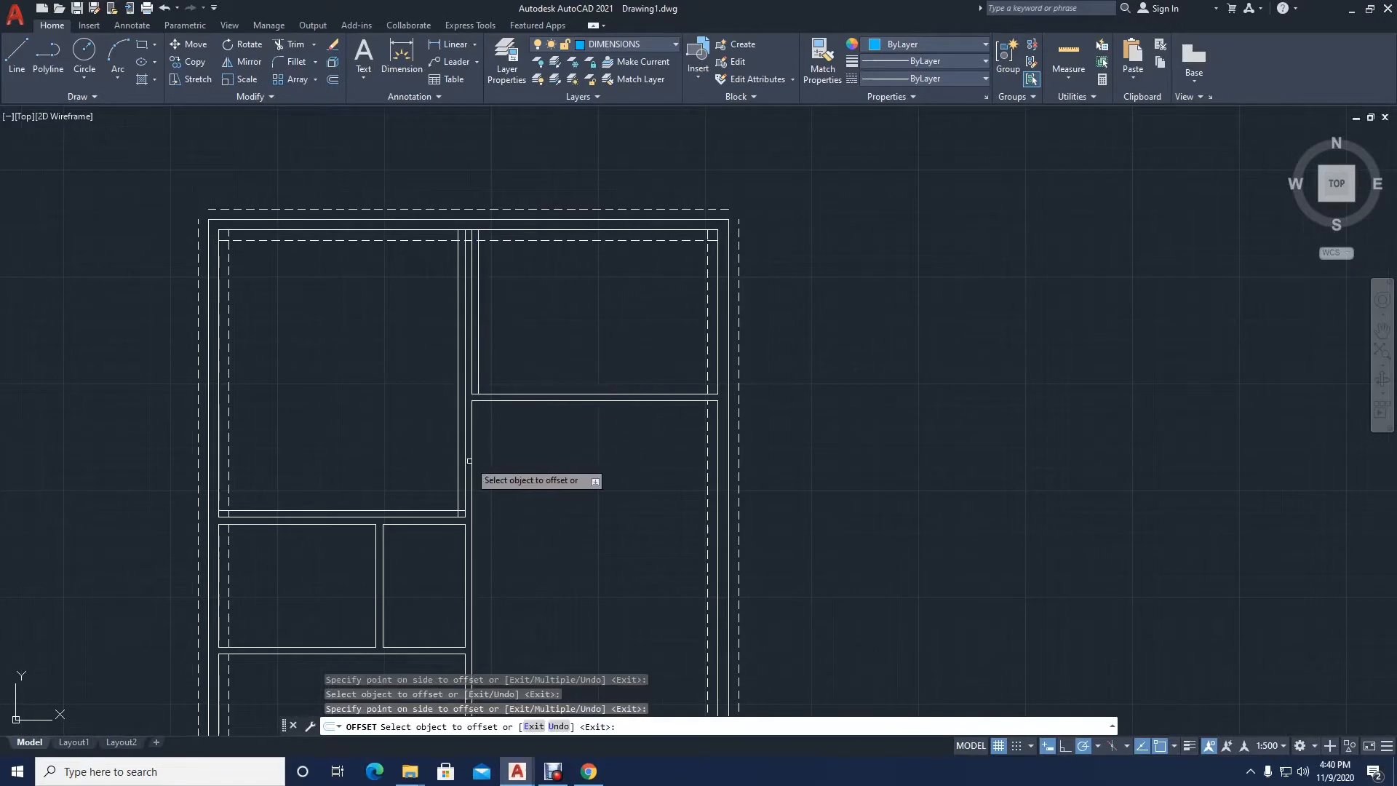
left_click(472, 460)
left_click(523, 457)
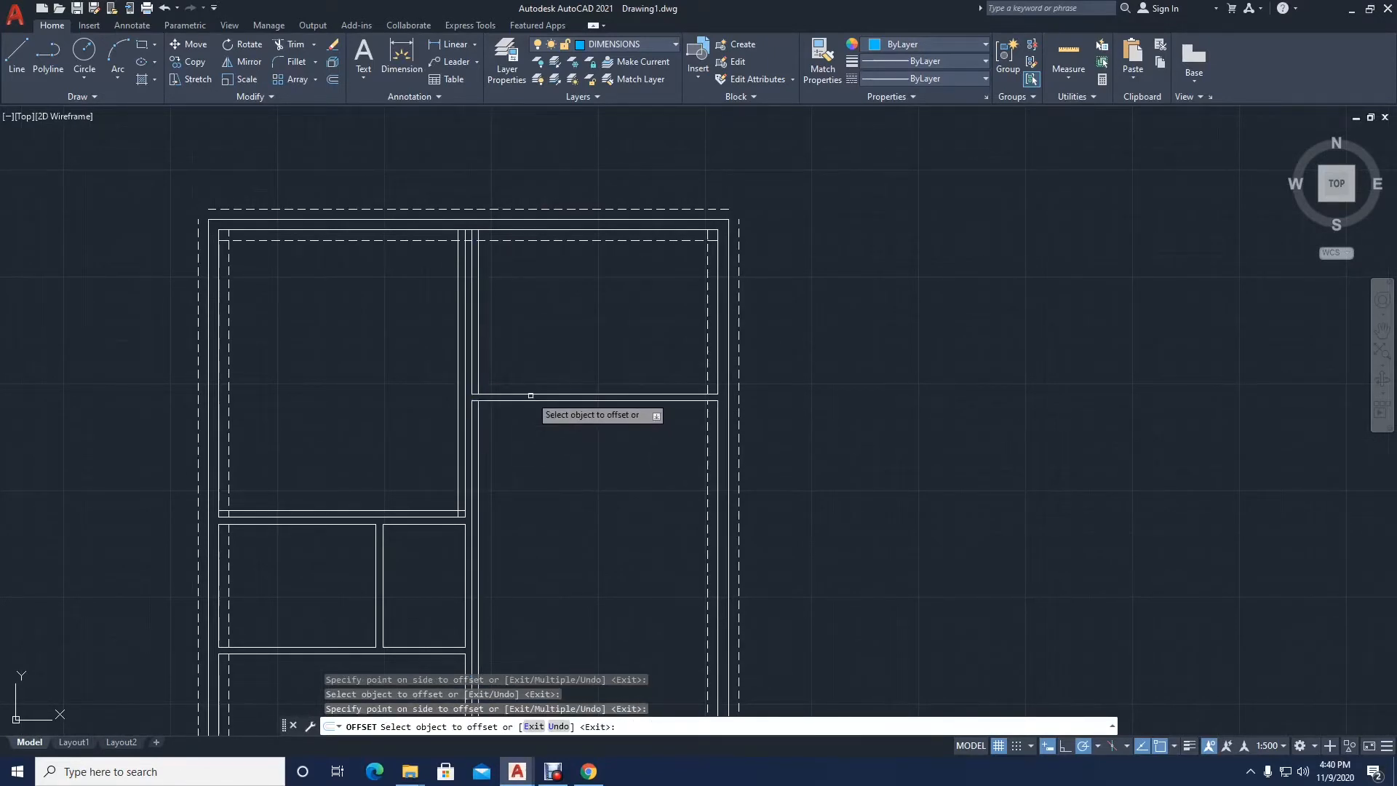
left_click(530, 395)
left_click(524, 368)
left_click(517, 400)
left_click(513, 446)
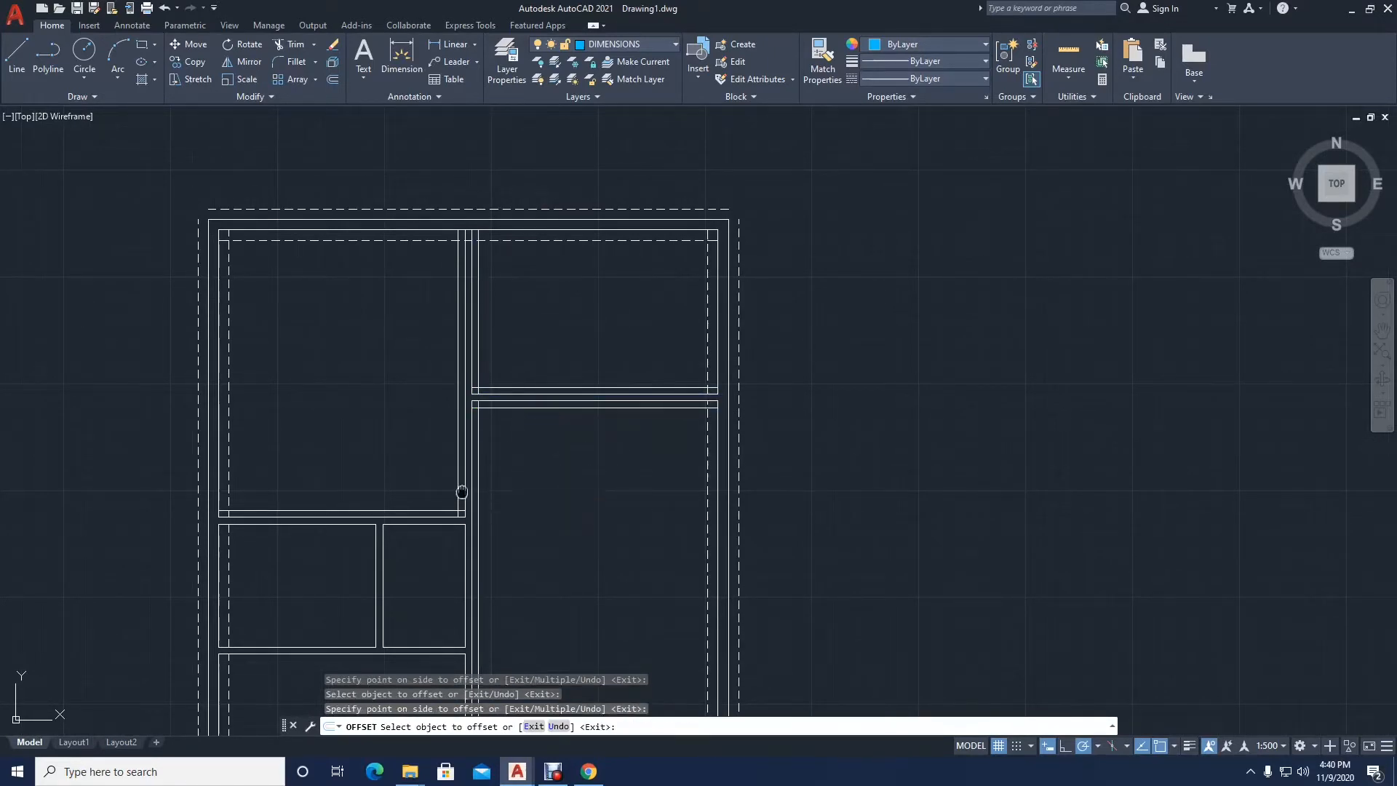
Step: Offset the top wall lines of the two small middle rooms 100 inward
middle_click_drag(462, 491, 599, 311)
scroll(527, 363, "up", 2)
left_click(489, 330)
left_click(485, 368)
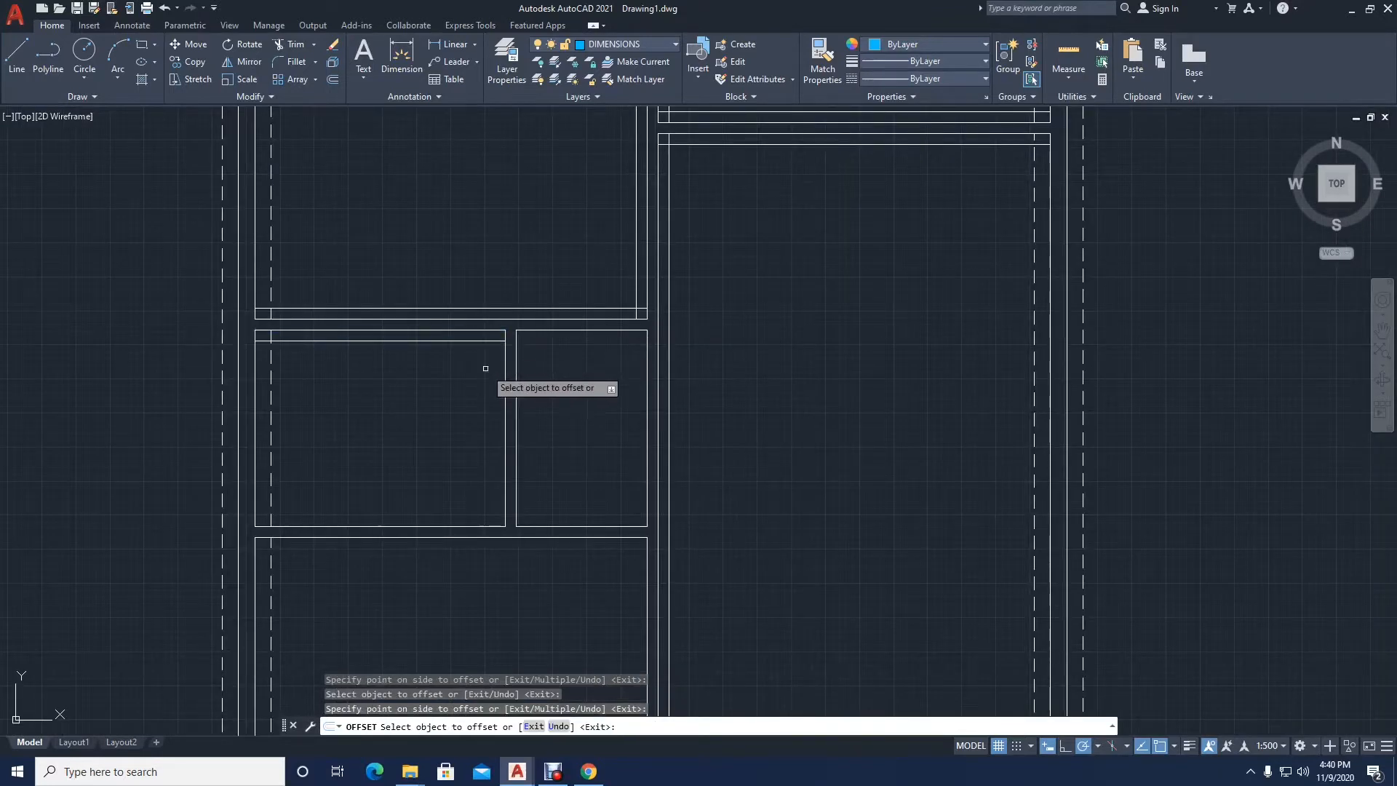
left_click(561, 330)
left_click(546, 434)
Step: Offset the bottom wall lines of both small rooms and the top wall line of the lower-left room 100 inward
middle_click_drag(545, 433, 598, 301)
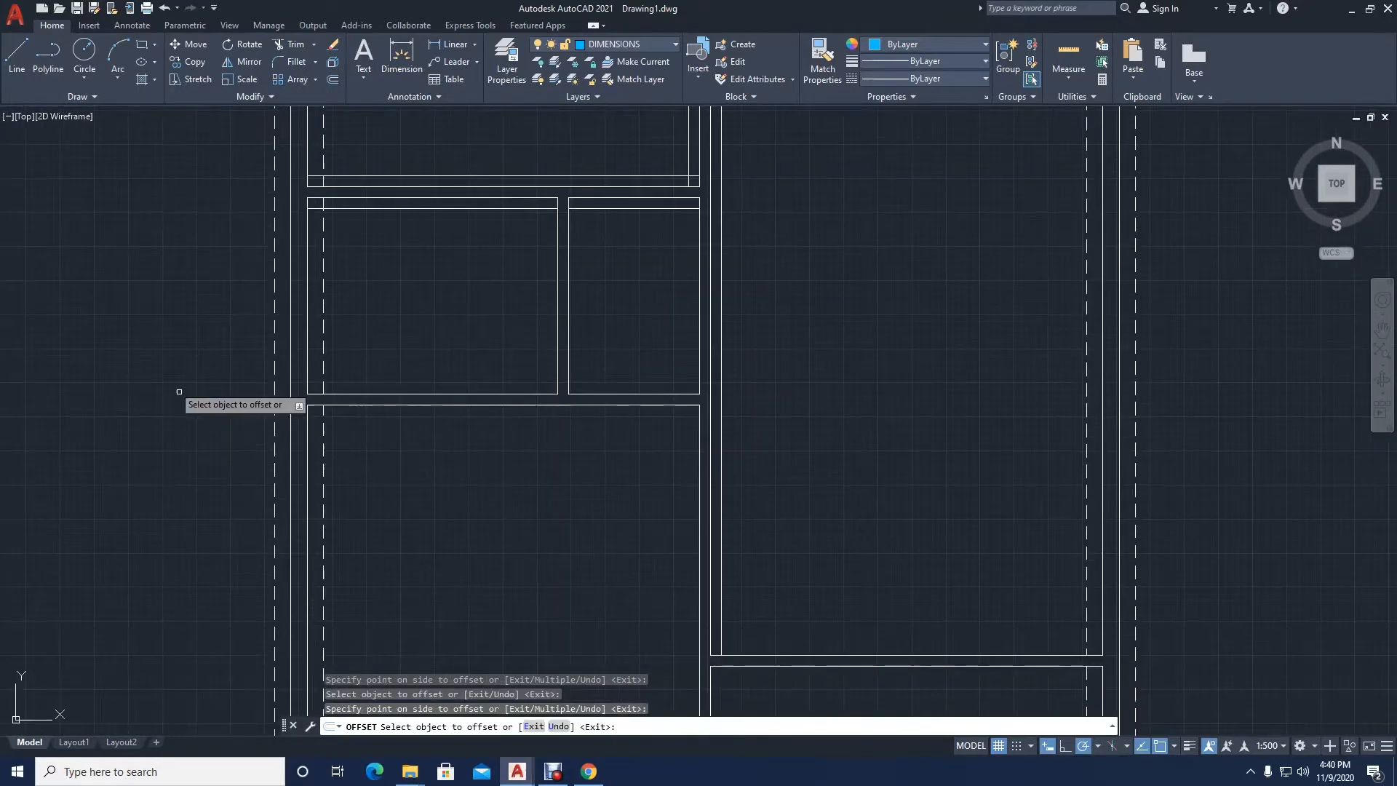
left_click(624, 393)
left_click(624, 359)
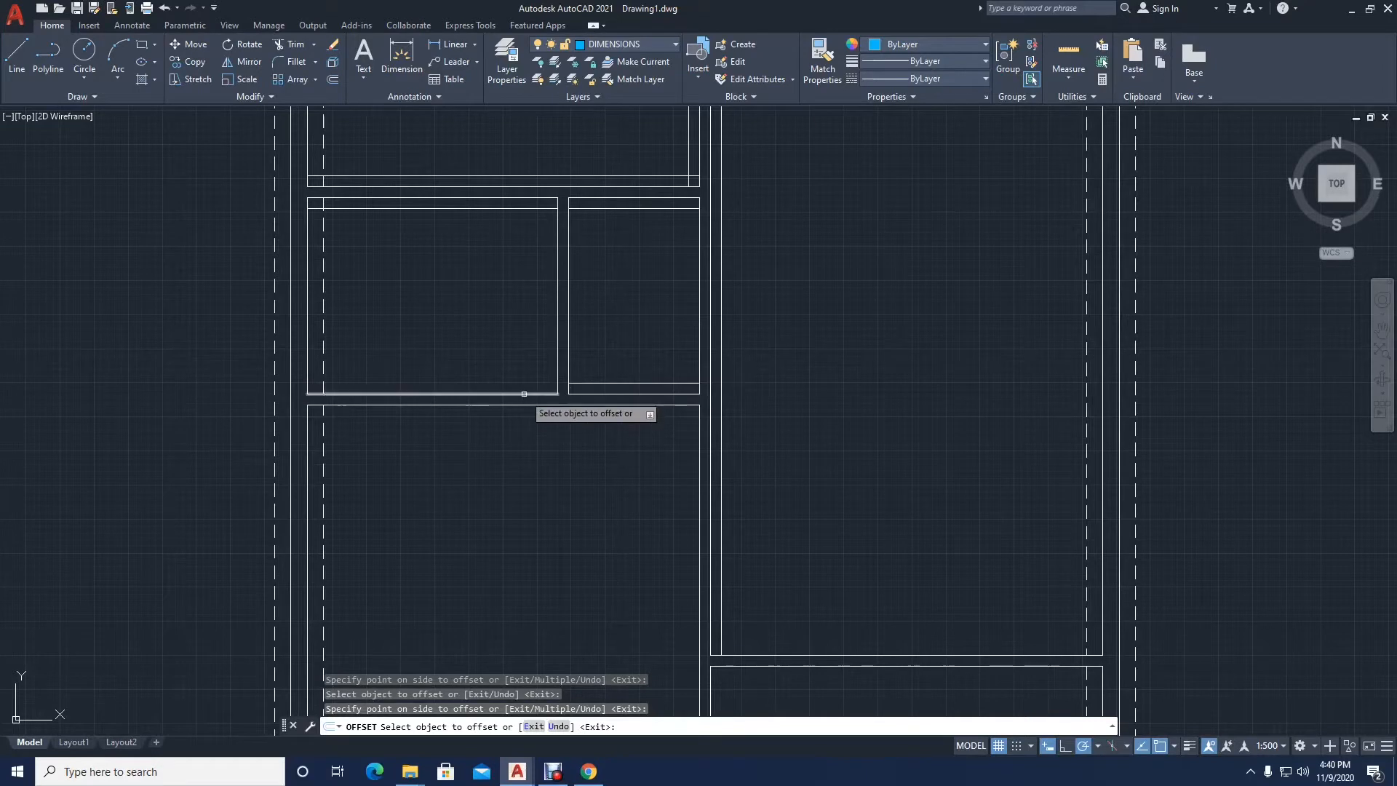
left_click(524, 394)
left_click(524, 377)
left_click(525, 405)
left_click(538, 431)
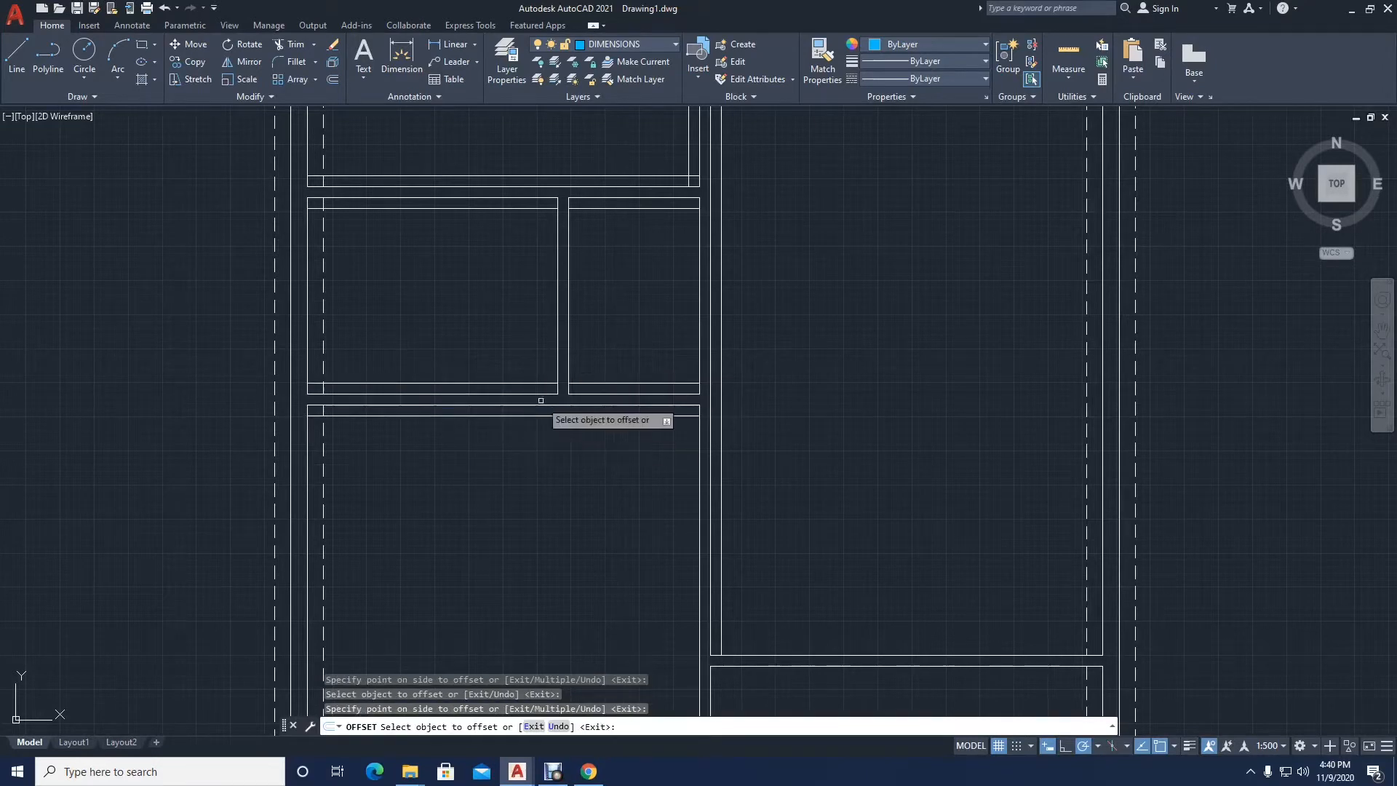
Step: Offset both lines of the partition between the two small rooms 100 into their rooms
left_click(558, 356)
left_click(533, 359)
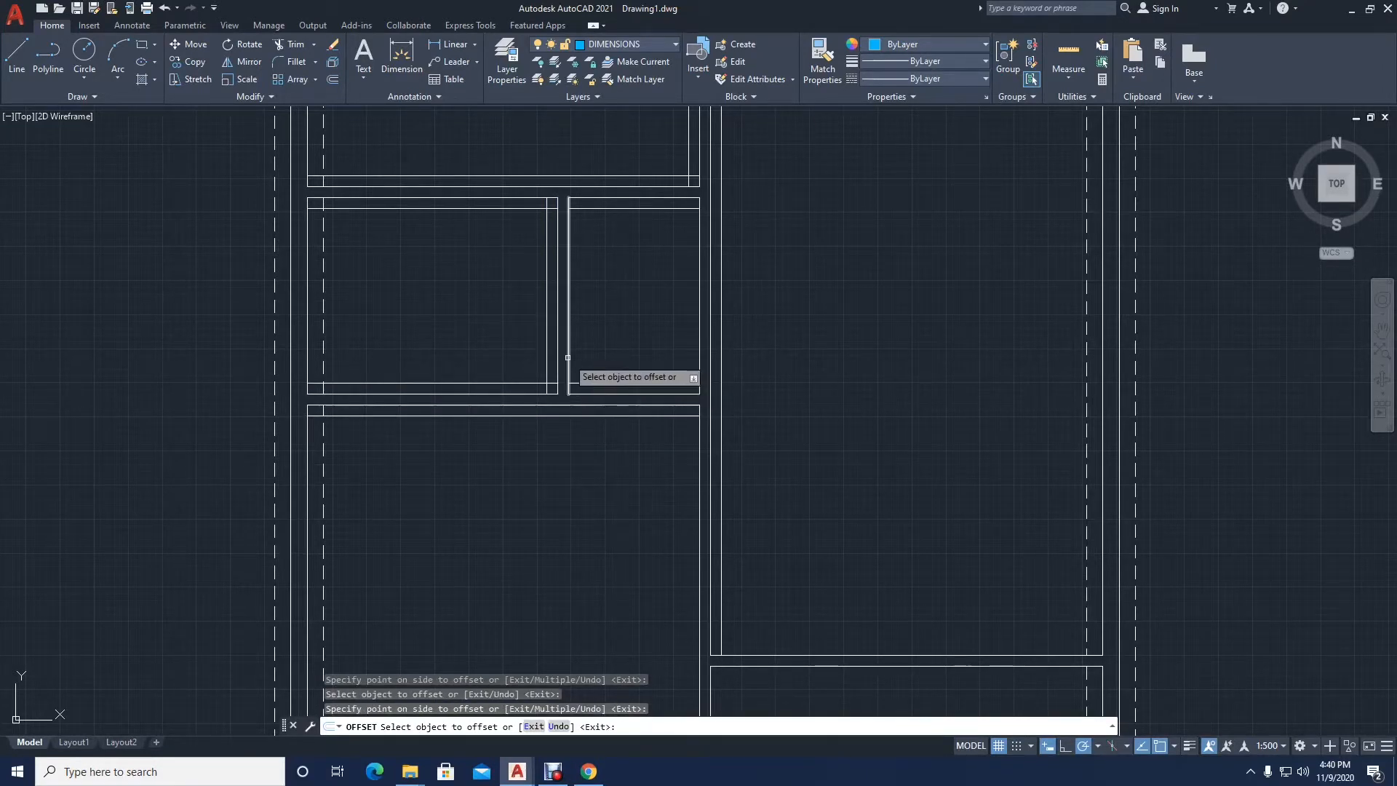
left_click(568, 358)
left_click(604, 358)
Step: Offset the right wall lines of the right small room and the lower-left room 100 inward
middle_click_drag(604, 358, 527, 221)
scroll(580, 311, "down", 1)
middle_click_drag(631, 226, 625, 398)
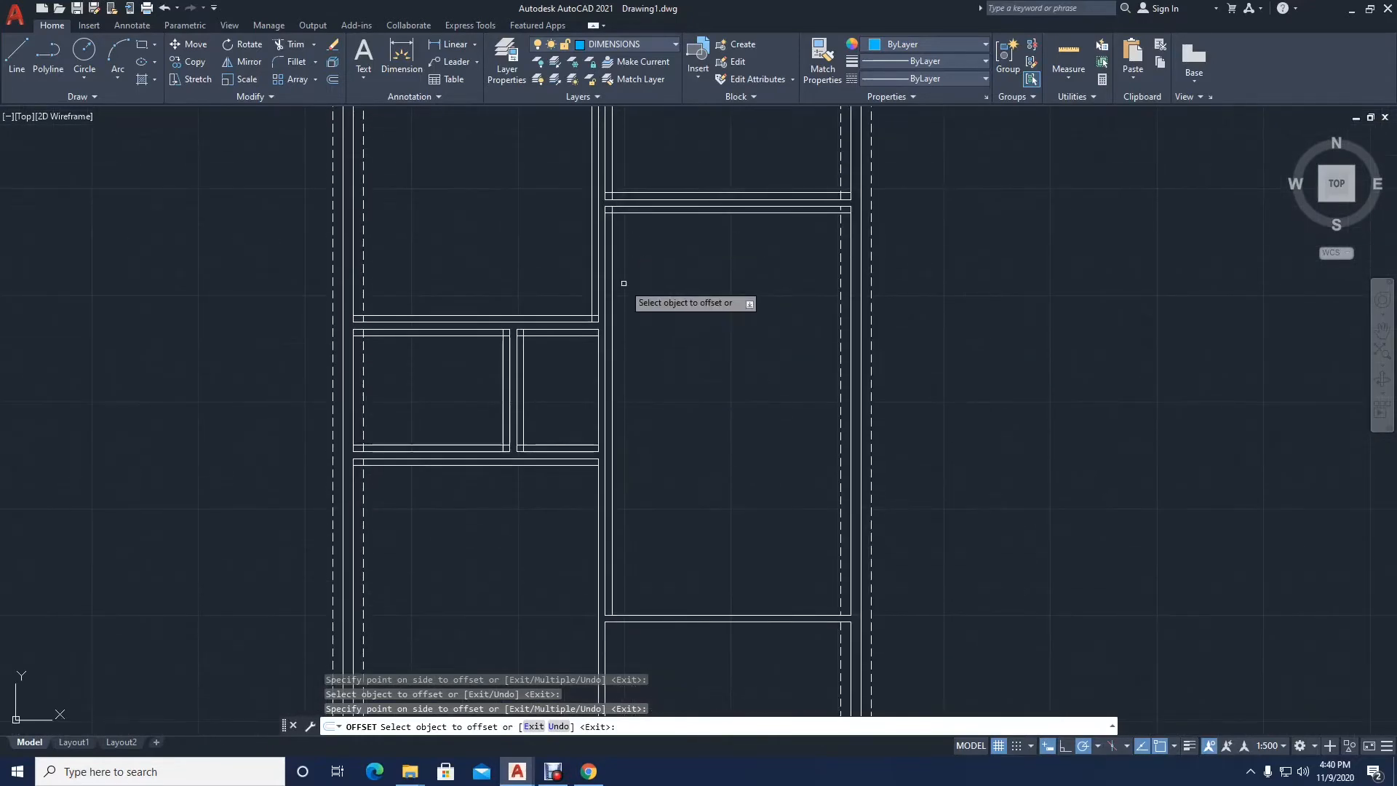
left_click(599, 376)
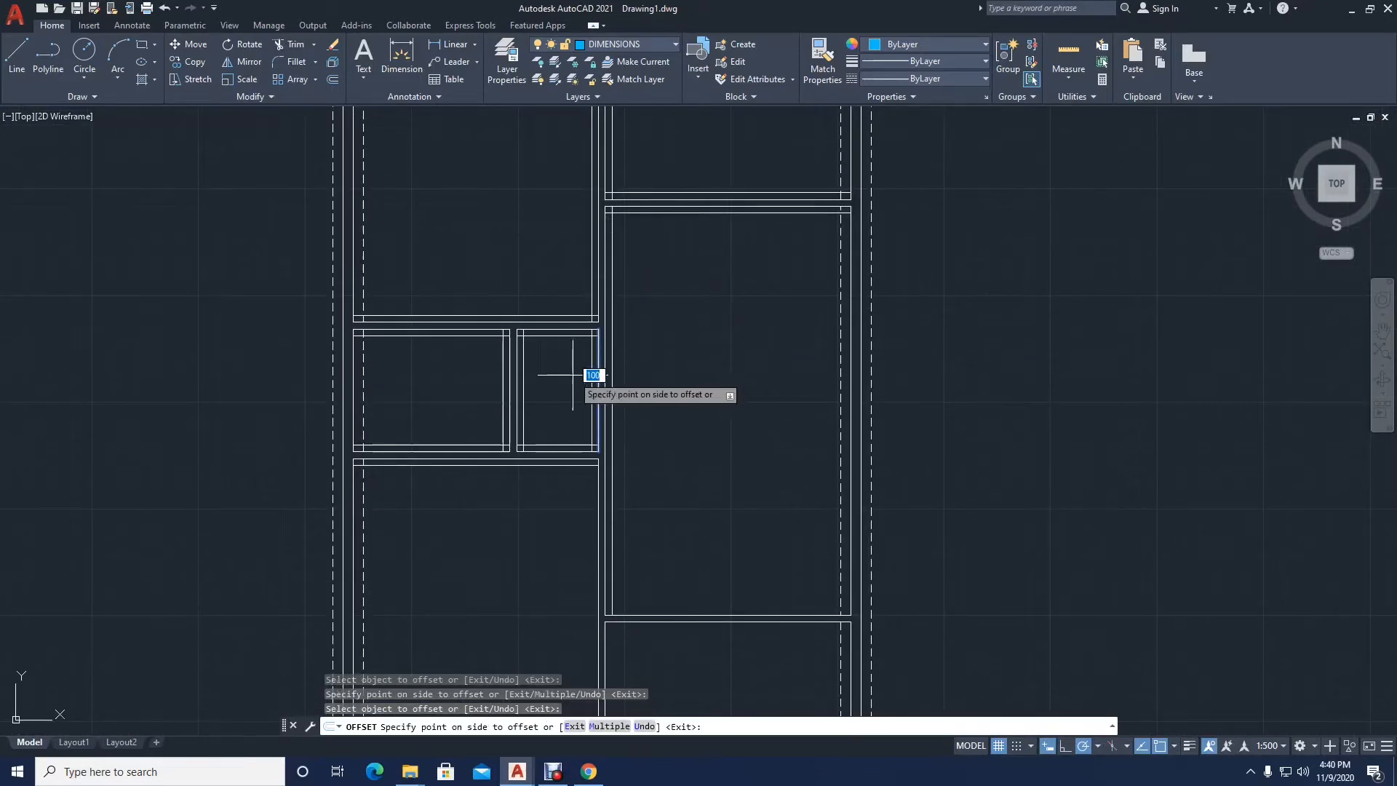
left_click(573, 376)
left_click(598, 487)
left_click(543, 508)
Step: Offset the lower-right room's left and top lines and the large right room's bottom line 100 inward, and finish offsetting
middle_click_drag(574, 579, 563, 388)
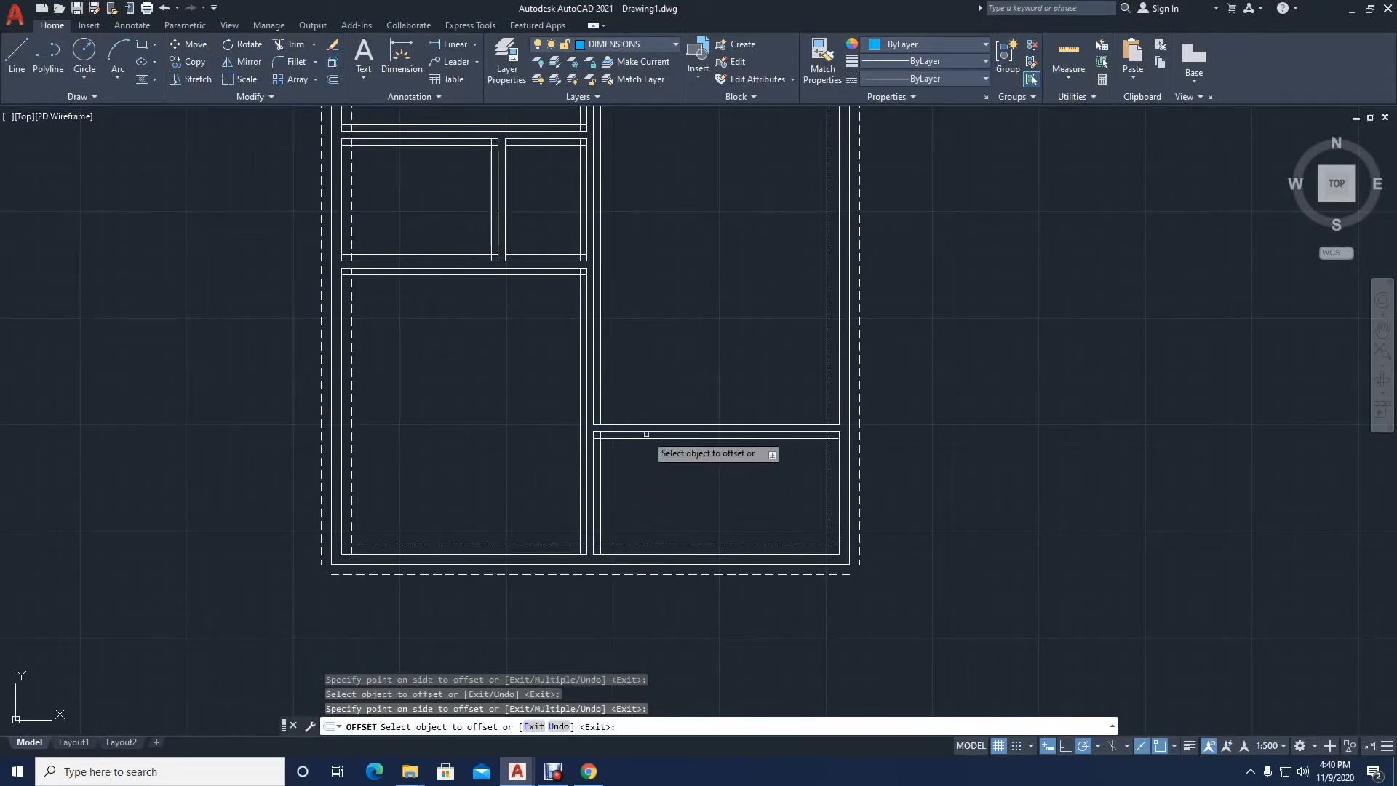
left_click(645, 422)
left_click(646, 368)
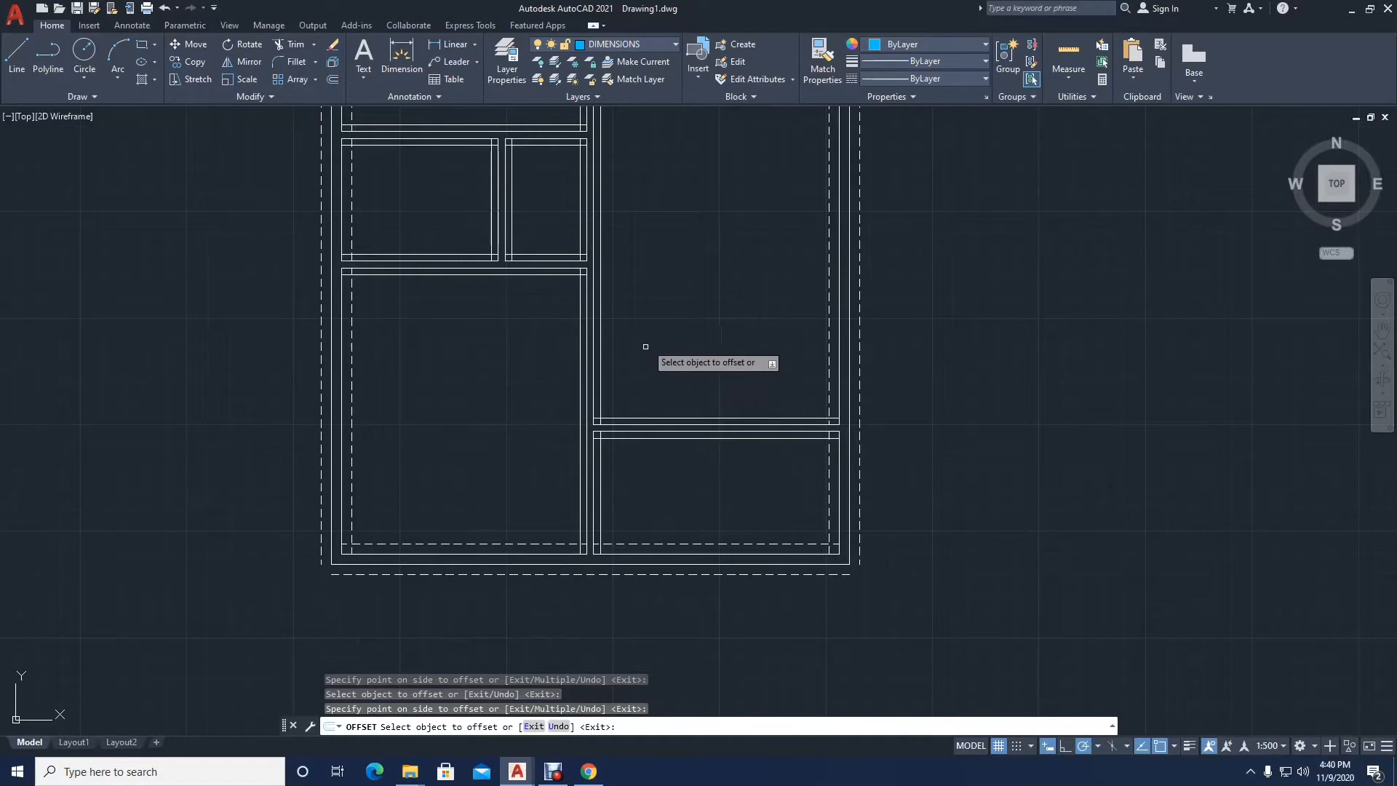
middle_click_drag(645, 342, 623, 639)
scroll(654, 507, "up", 2)
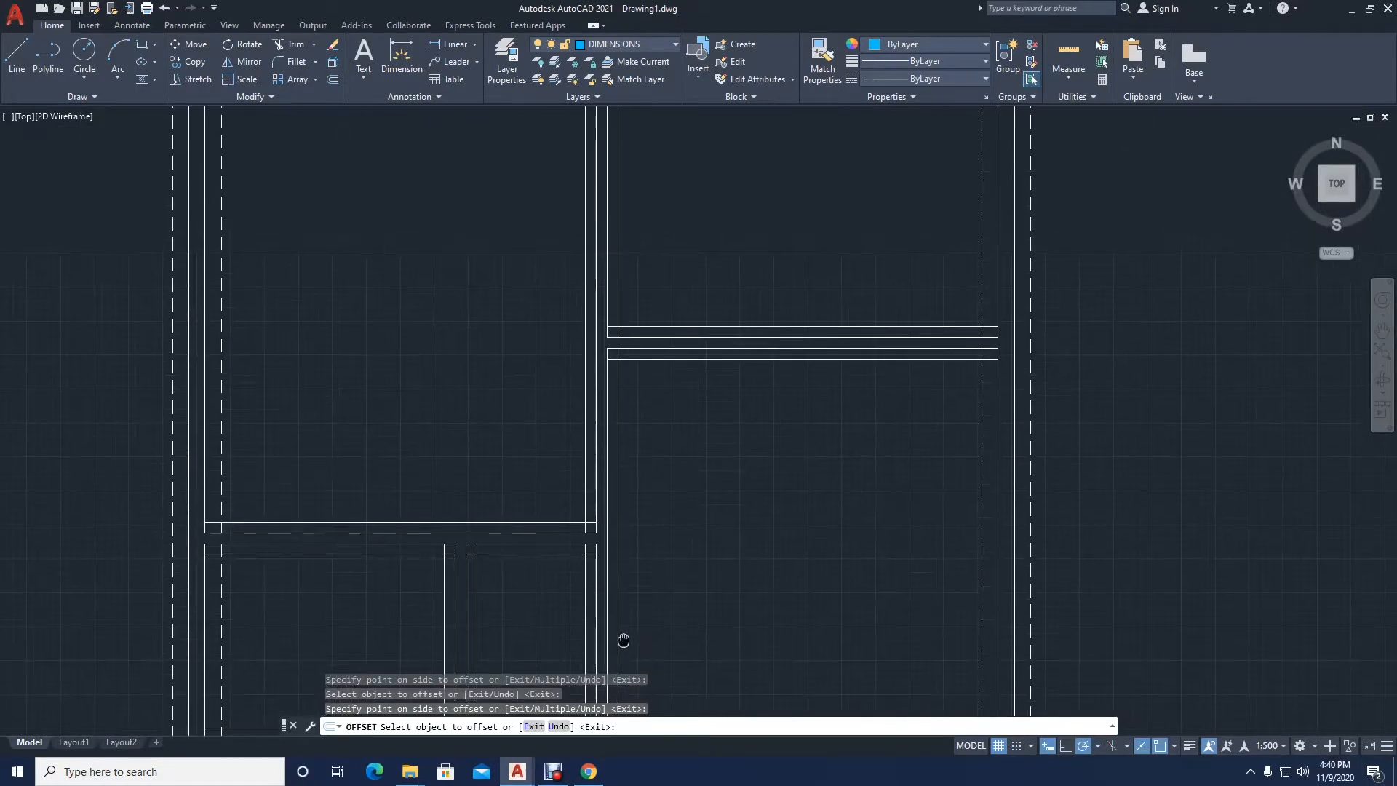
scroll(624, 640, "down", 2)
middle_click_drag(618, 577, 577, 379)
scroll(563, 324, "down", 2)
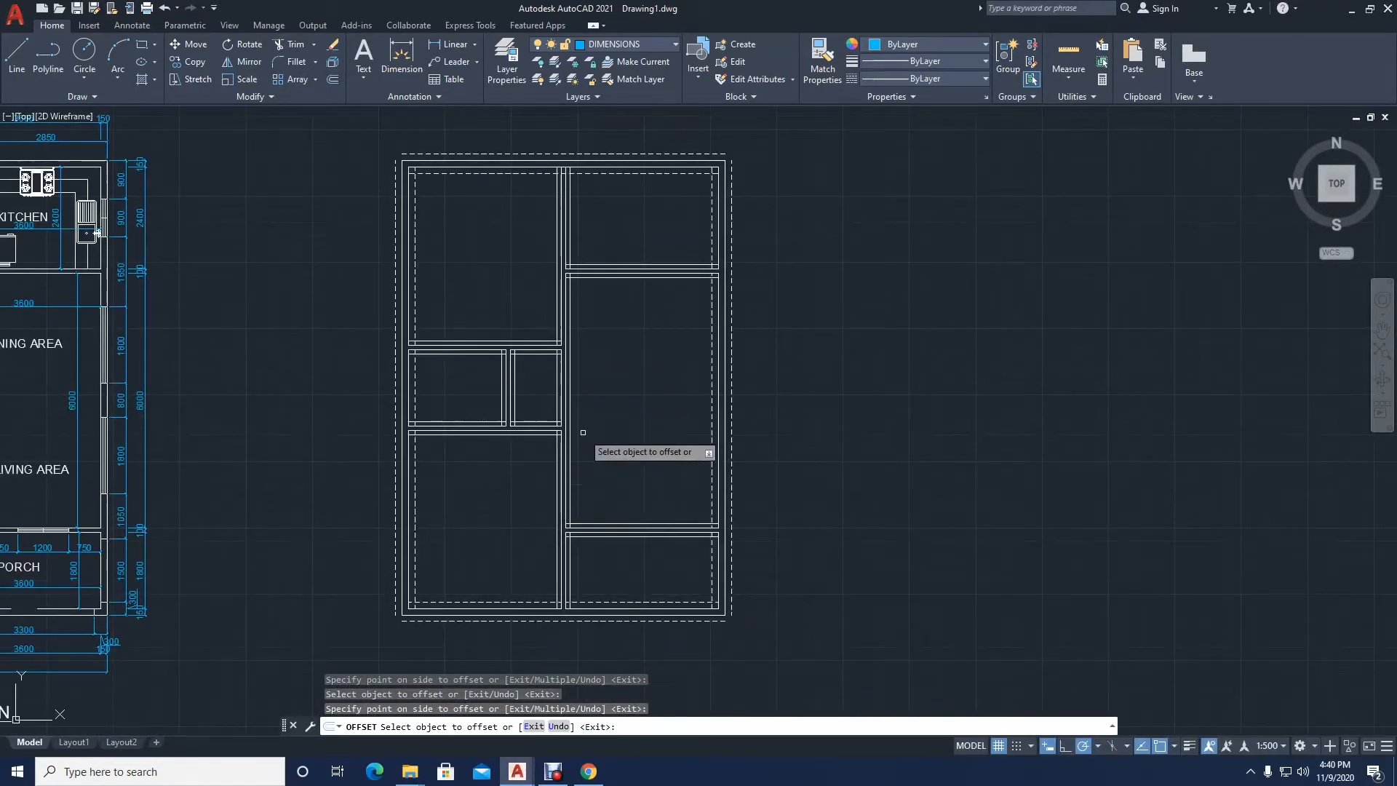
key("Return")
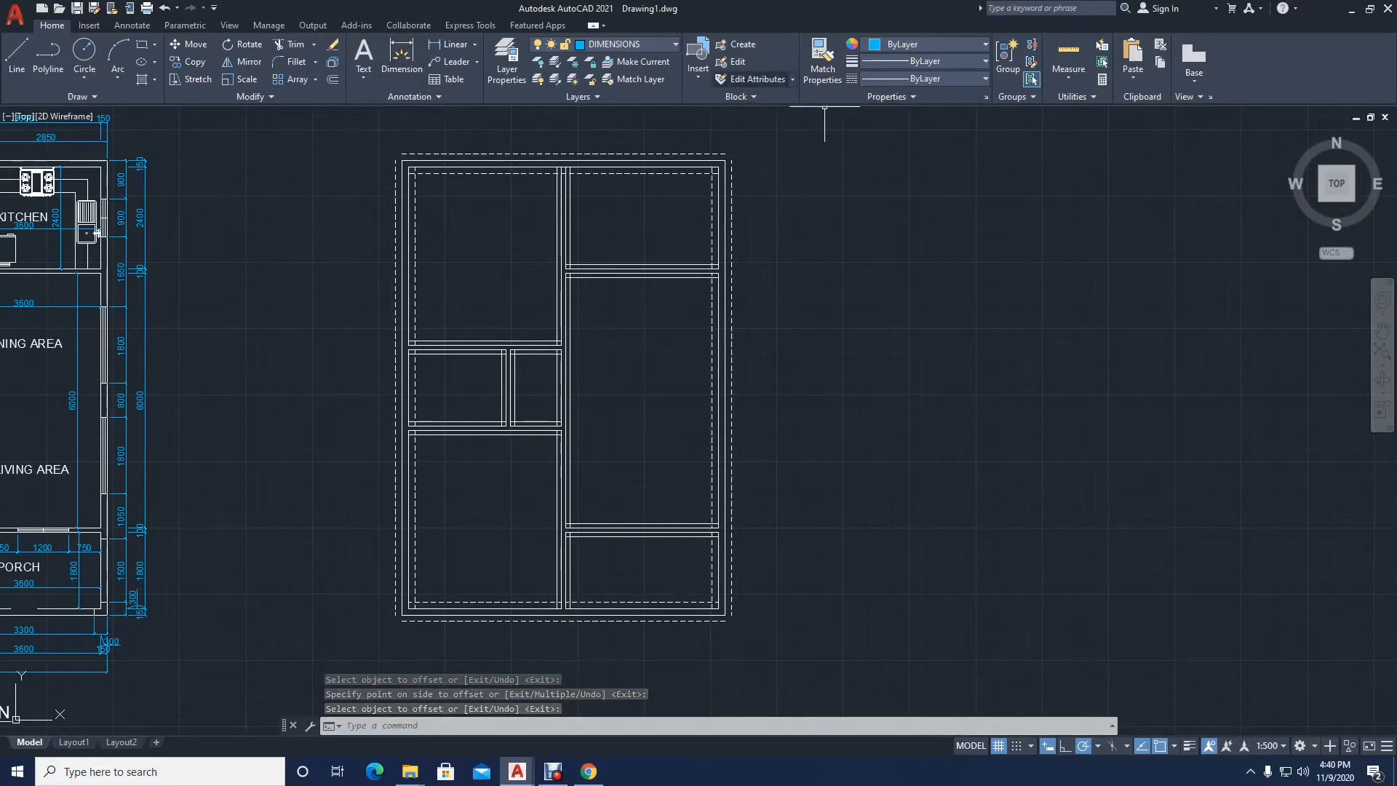
Step: Match the upper inner dashed line's properties onto the 100 offset lines inside the upper-right and upper-left rooms
left_click(823, 58)
scroll(655, 168, "up", 2)
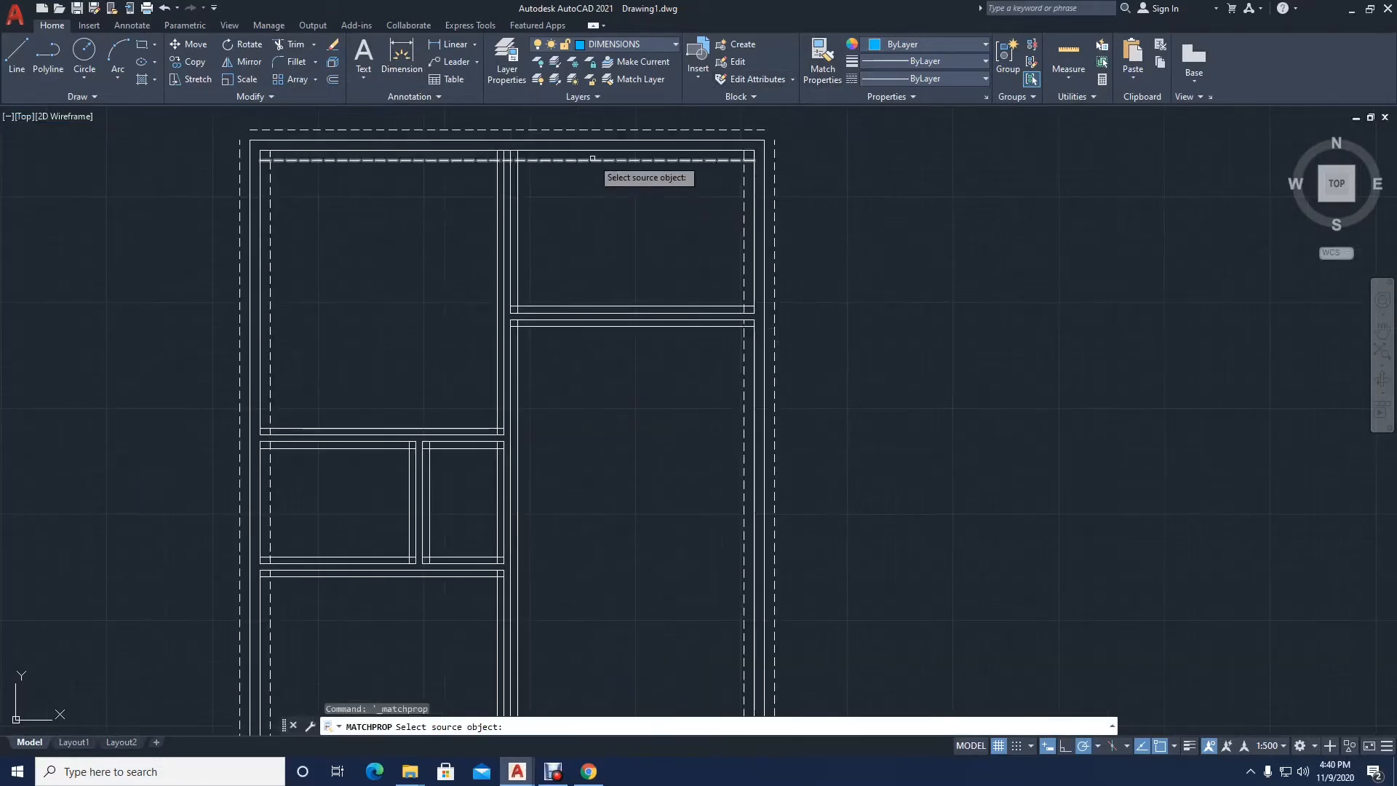
left_click(568, 156)
scroll(546, 163, "up", 2)
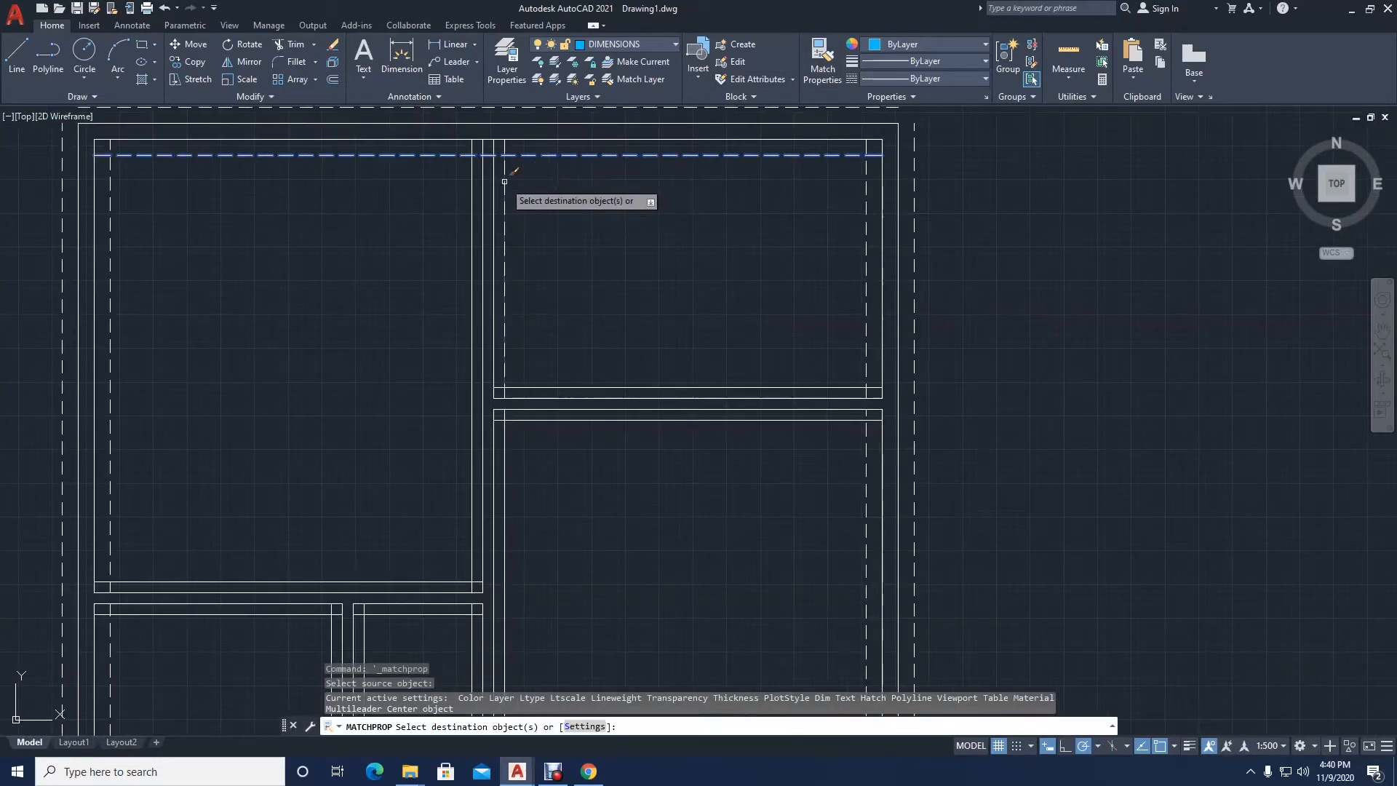
left_click(504, 211)
left_click(524, 388)
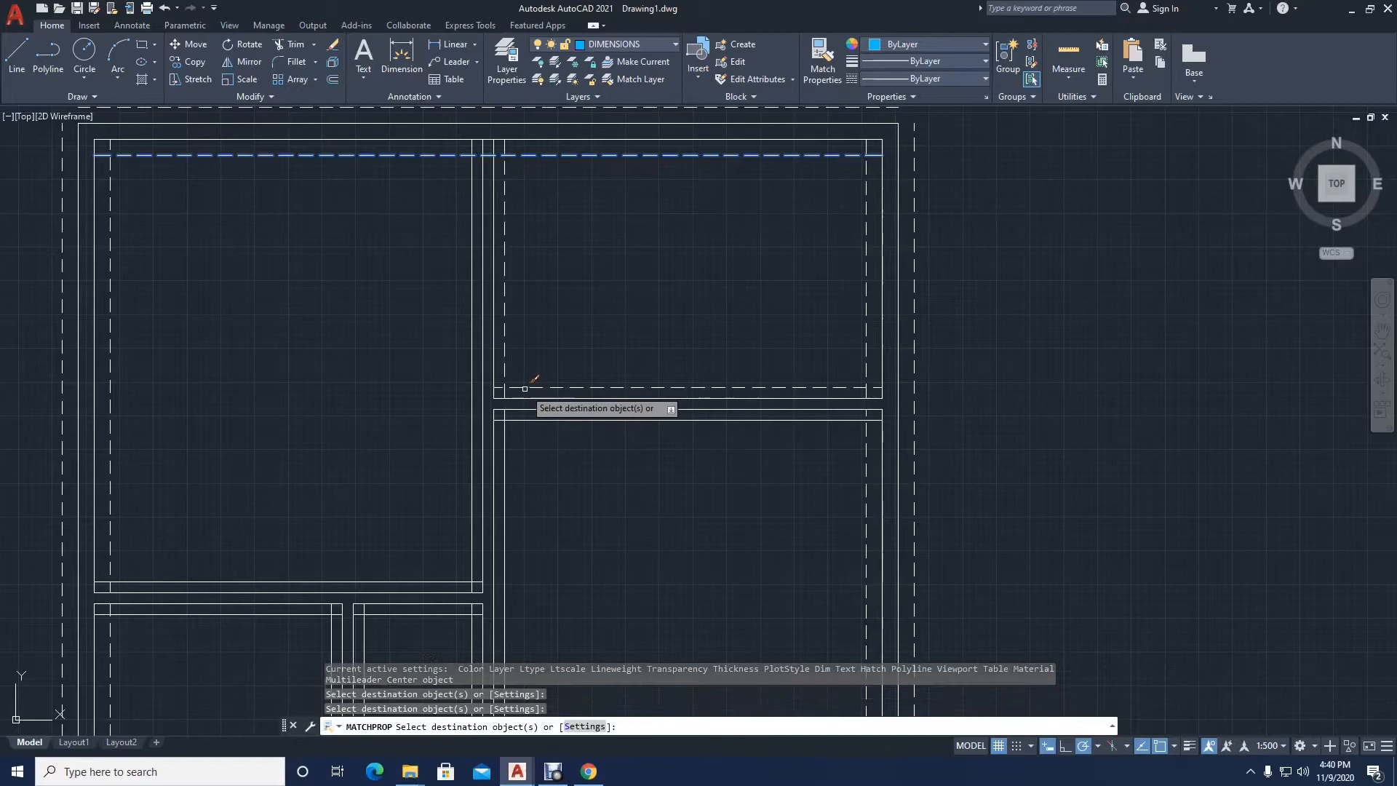
left_click(472, 376)
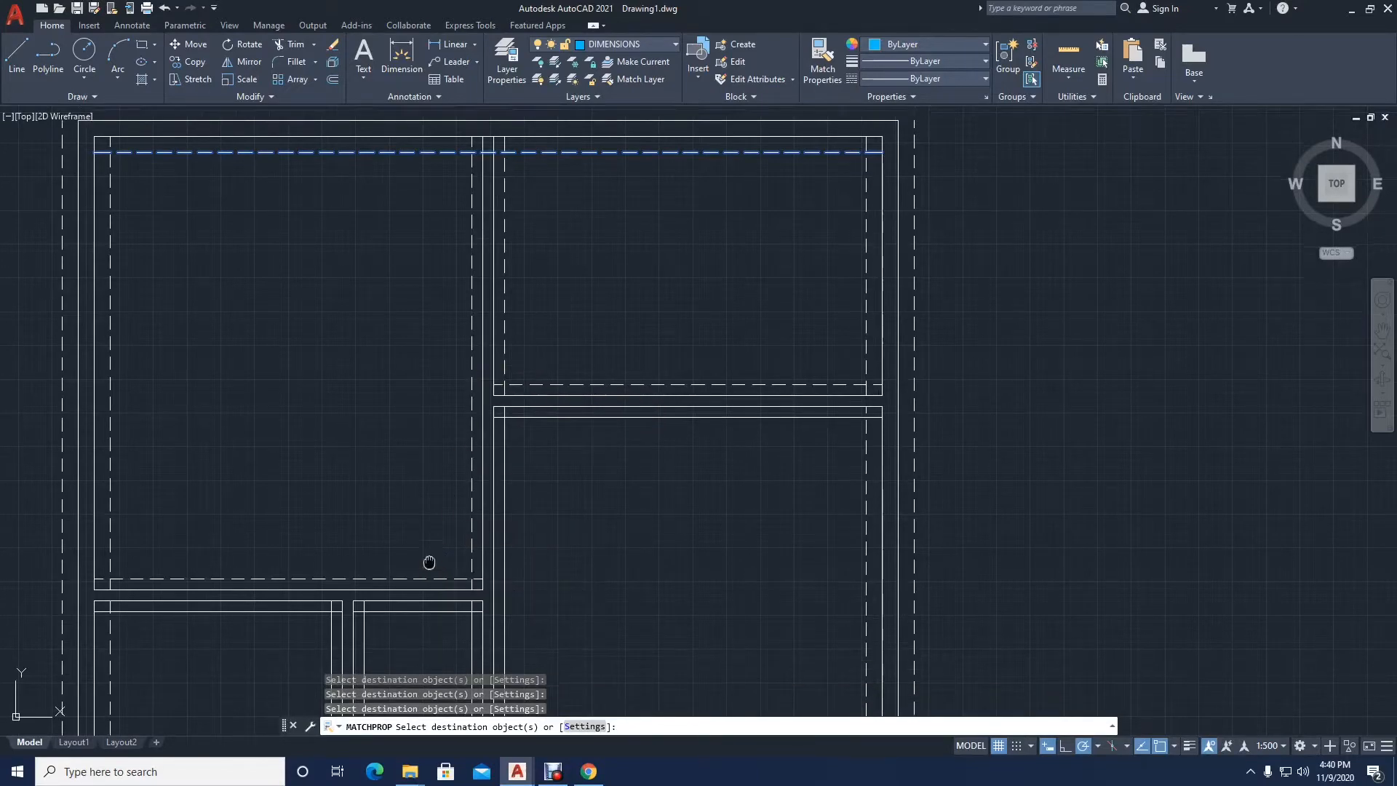
Step: Apply the matched hidden-line properties to all four offset lines inside the right small room
middle_click_drag(429, 568, 479, 316)
middle_click_drag(452, 430, 446, 343)
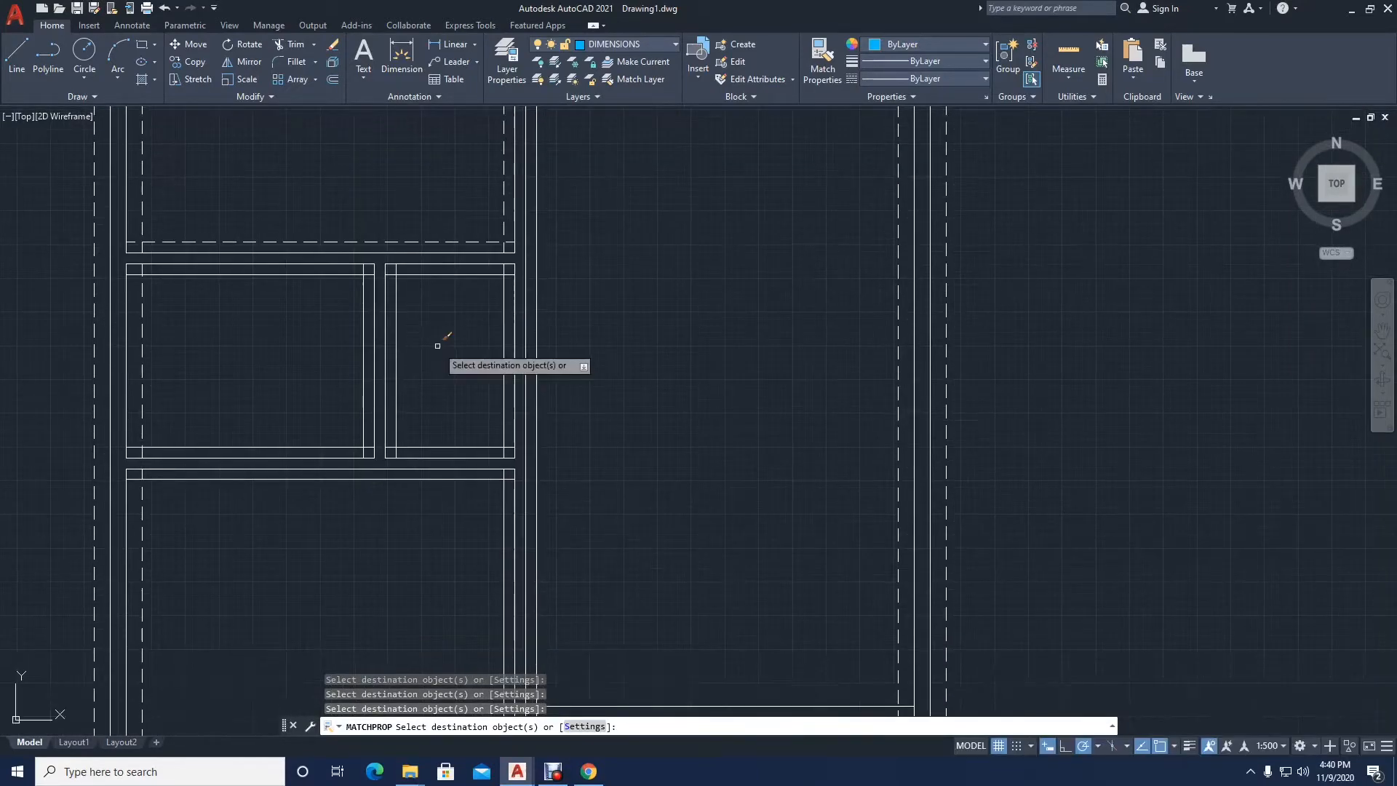
scroll(446, 342, "up", 2)
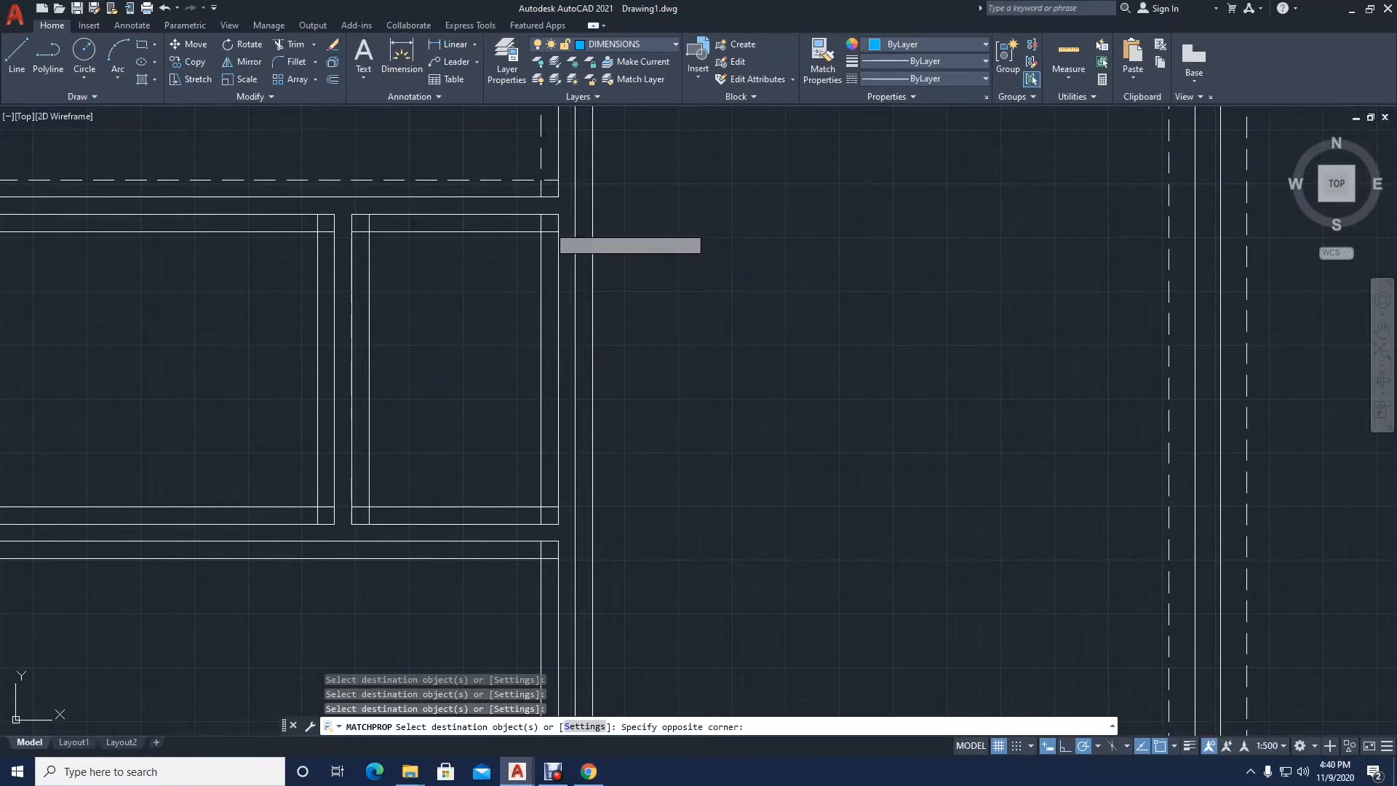
left_click(358, 510)
Step: Apply the matched hidden-line properties to the offset lines inside the left small room
middle_click_drag(358, 510, 642, 498)
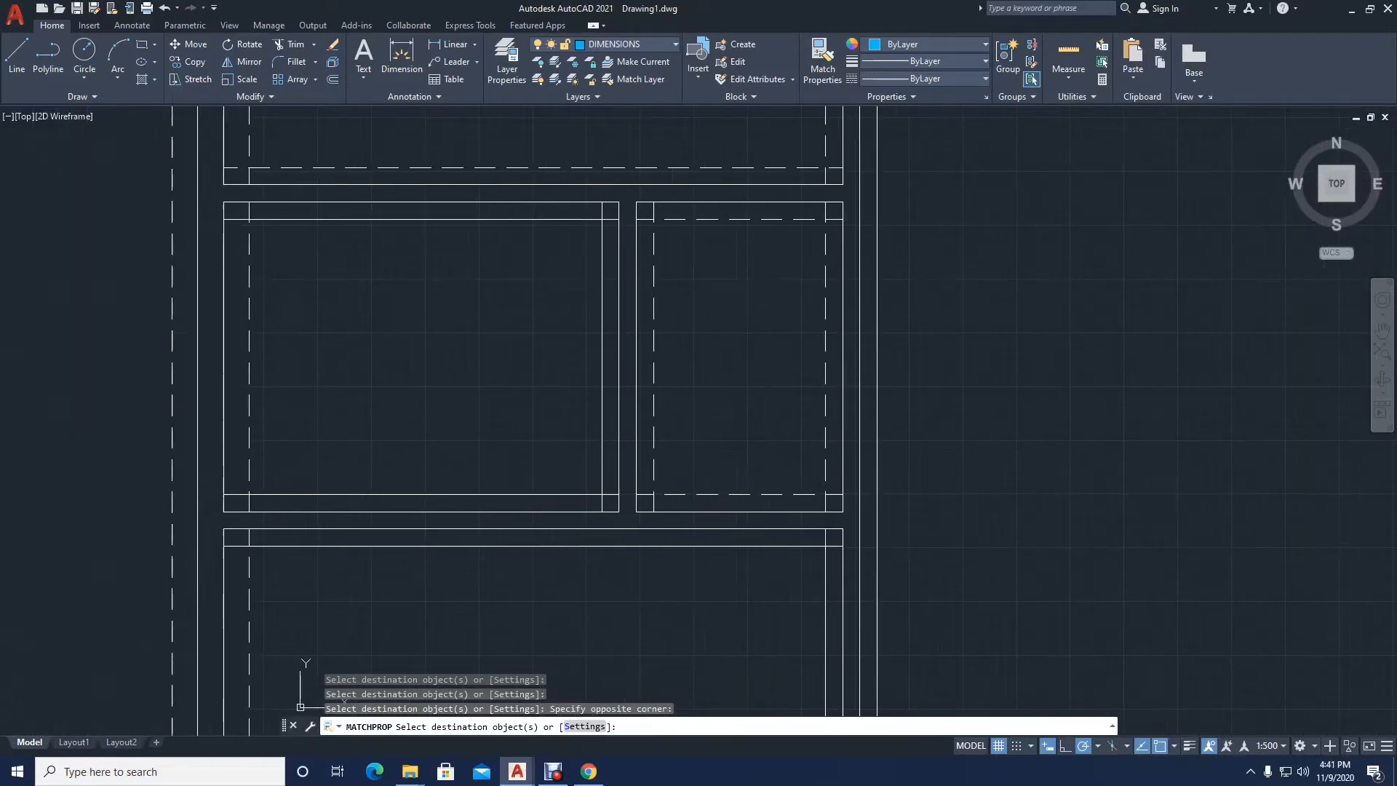
left_click(234, 210)
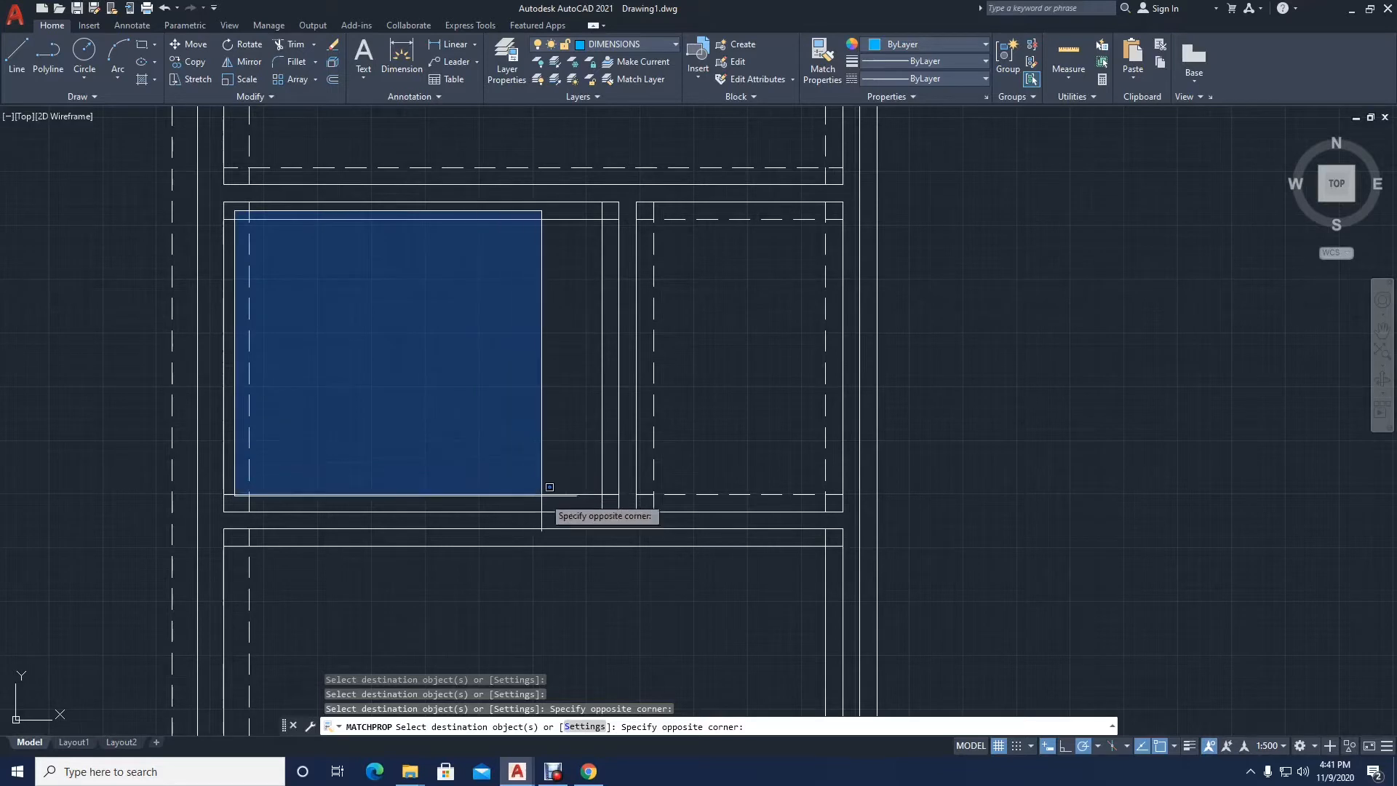
left_click(585, 459)
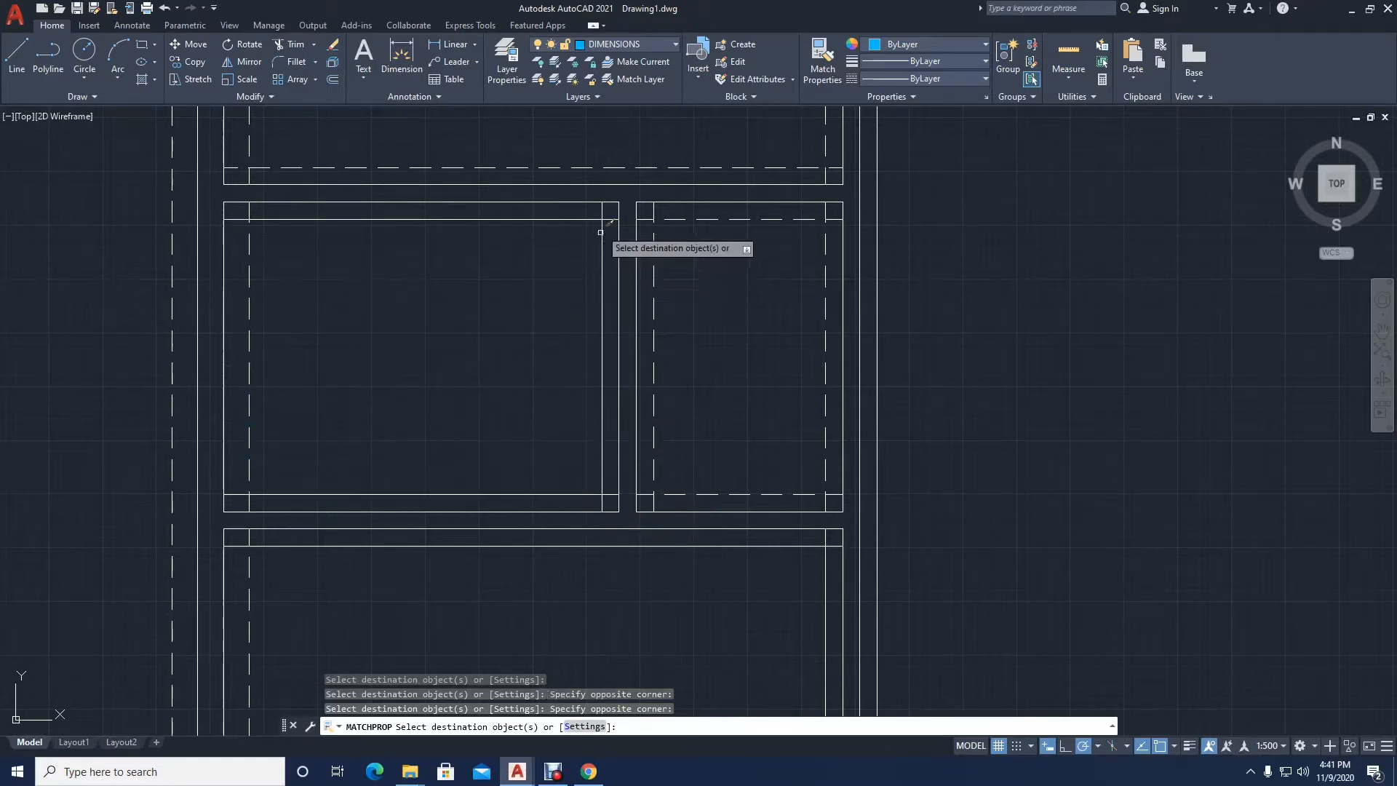
left_click(614, 206)
left_click(247, 500)
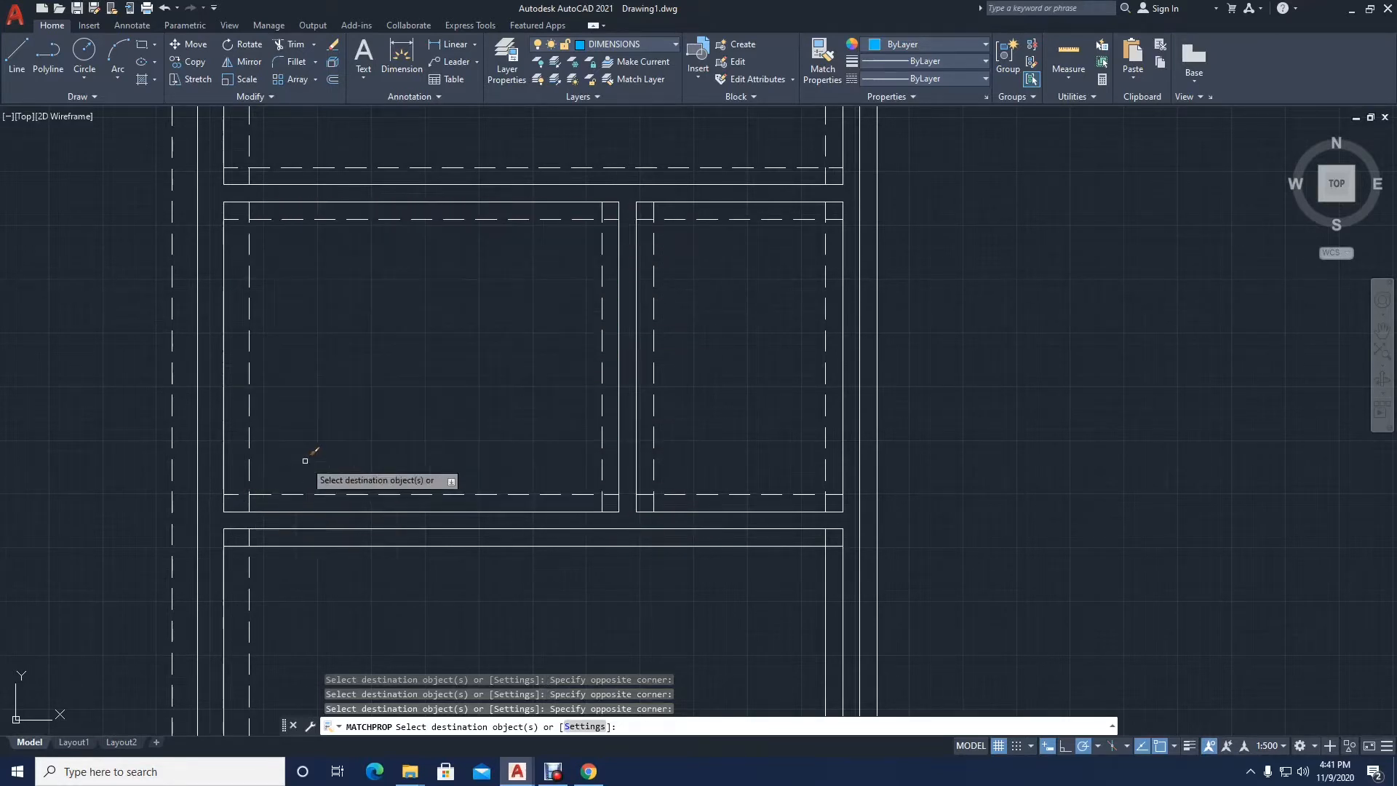
Step: Apply the matched hidden-line properties to the four offset lines inside the lower-left room
scroll(345, 422, "down", 2)
middle_click_drag(345, 422, 353, 223)
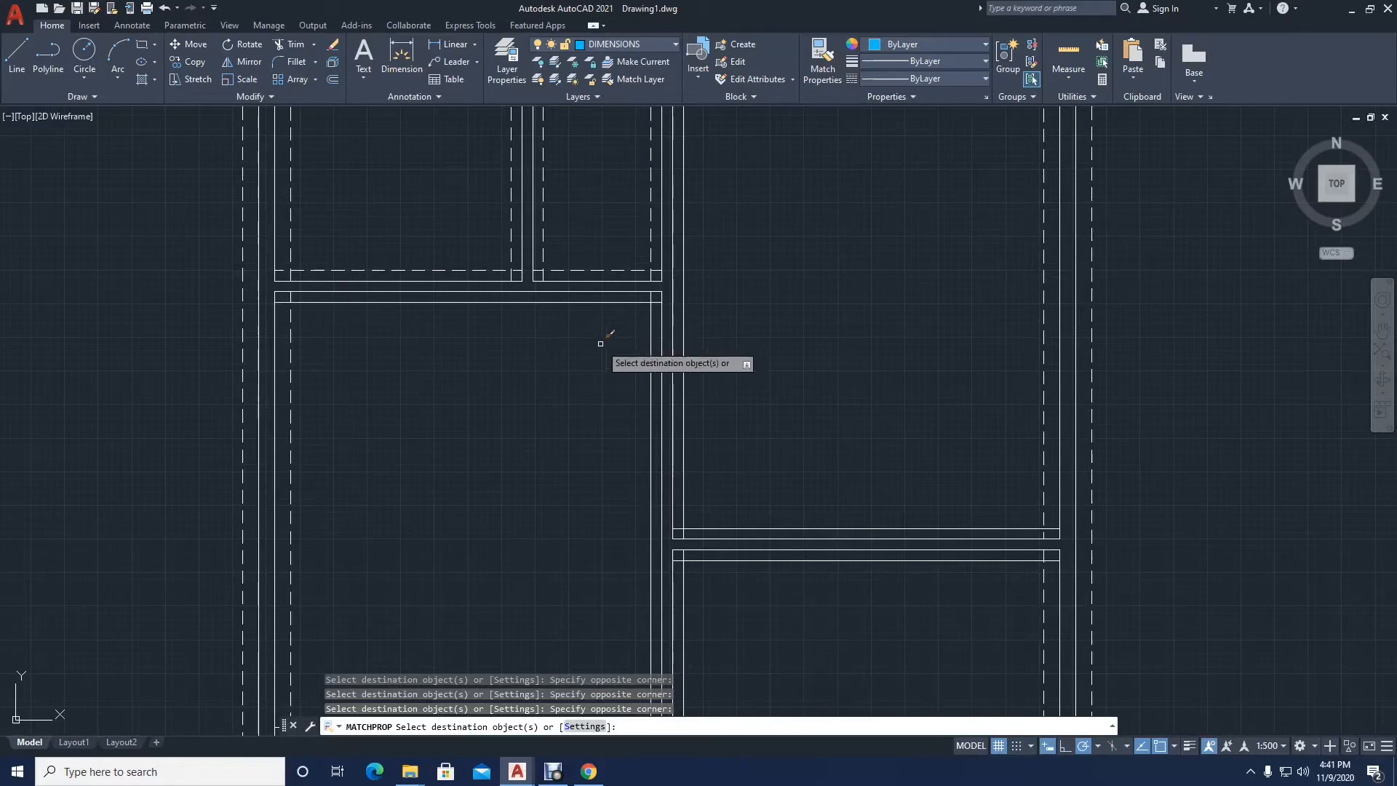
left_click(655, 301)
scroll(430, 530, "down", 2)
middle_click_drag(430, 531, 408, 420)
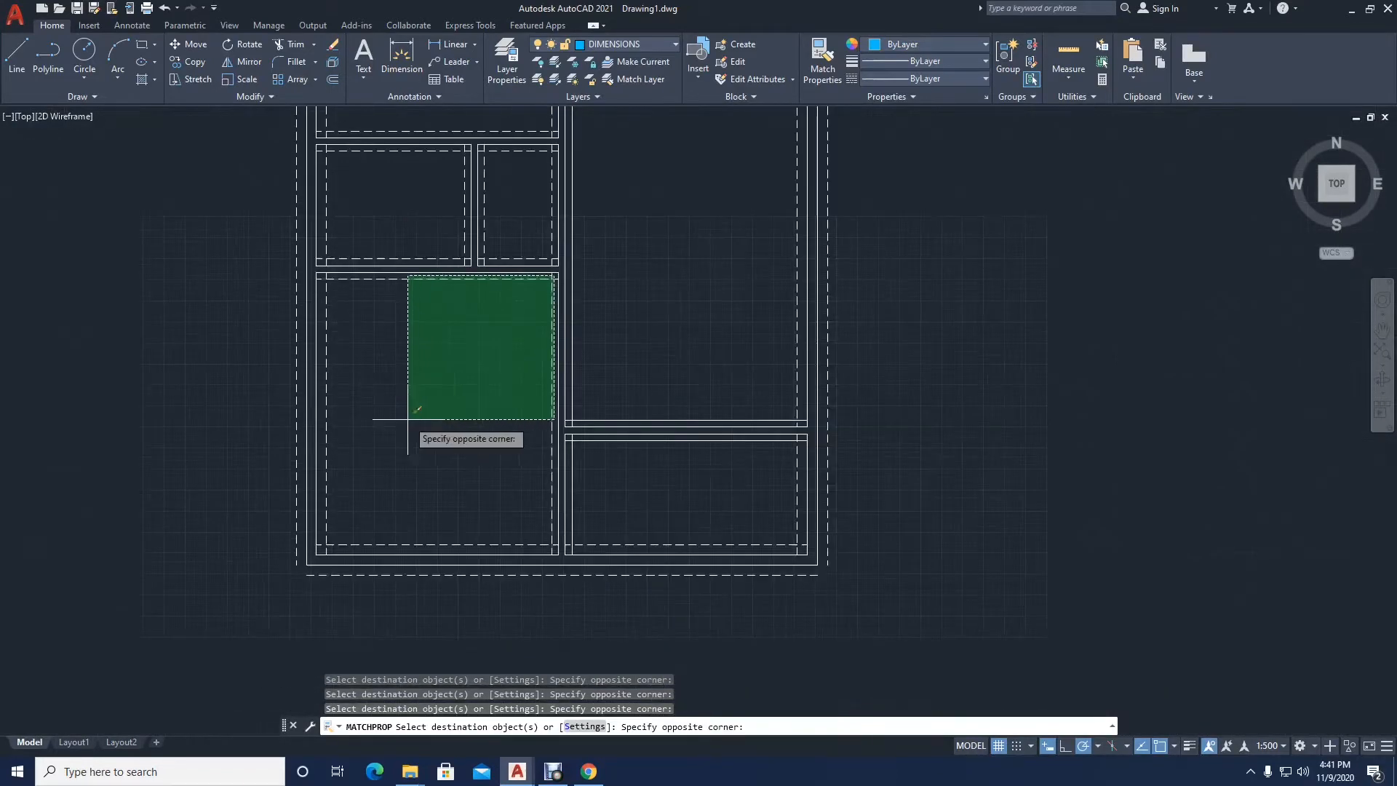
left_click(323, 553)
Step: Apply the matched hidden-line properties to the offset lines inside the lower-right room
scroll(804, 435, "up", 5)
scroll(797, 437, "down", 2)
left_click(788, 436)
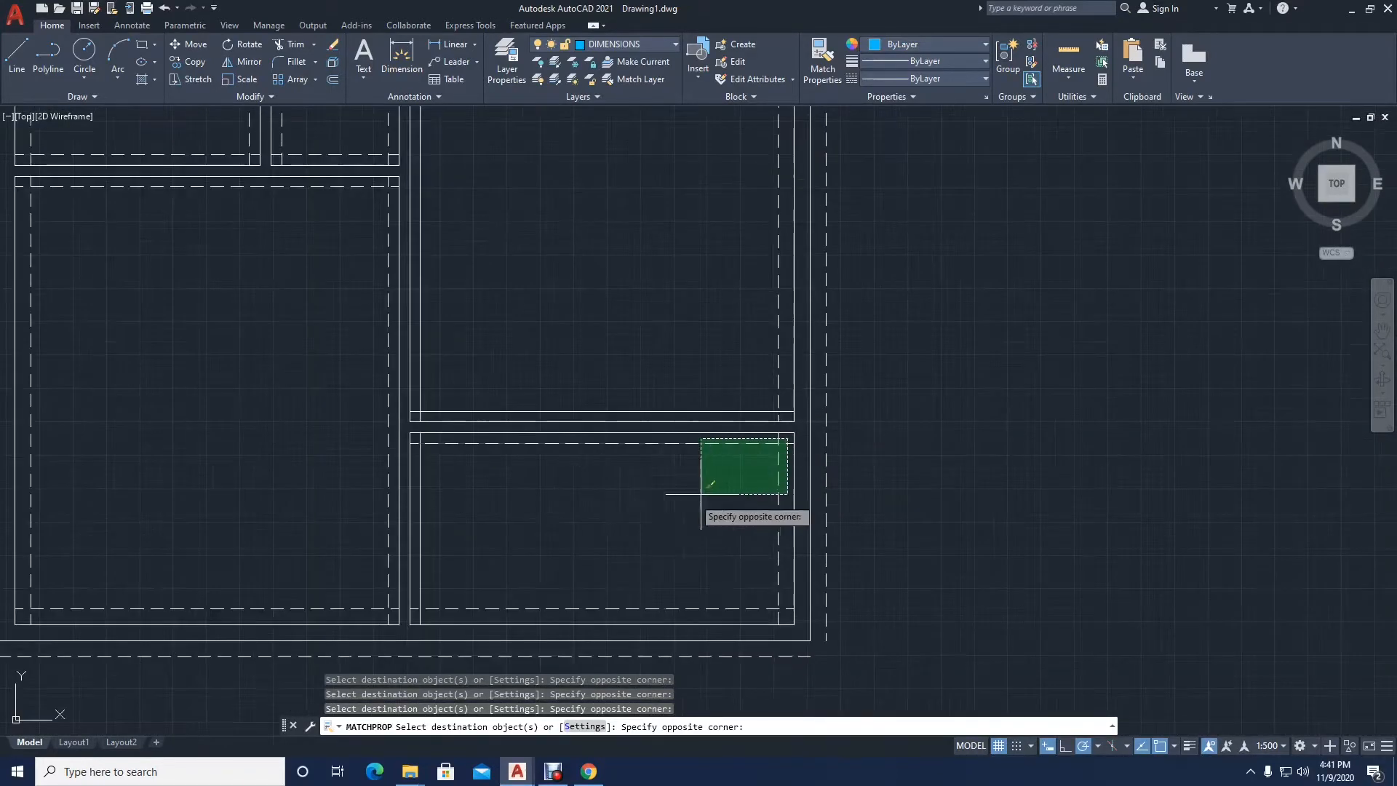
left_click(416, 614)
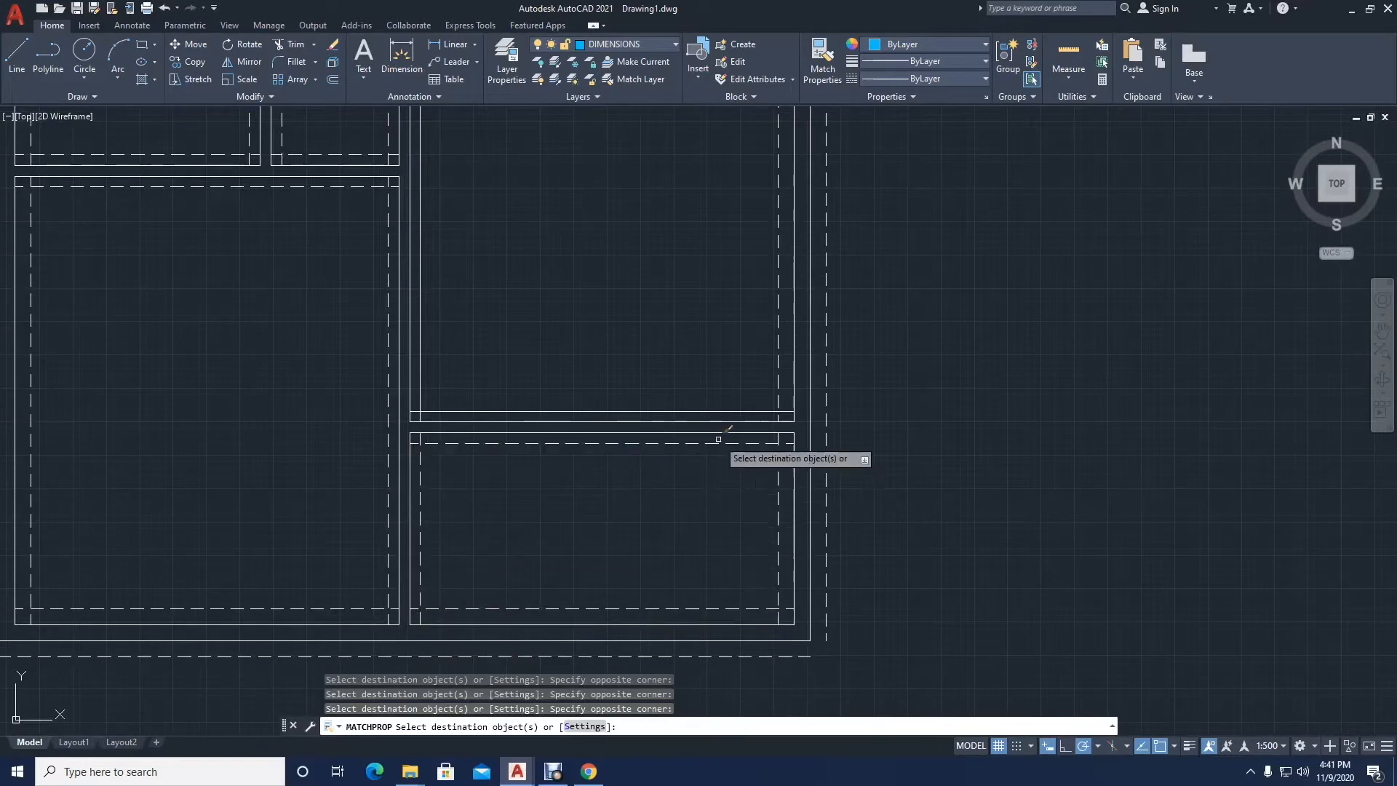
Step: Apply the matched hidden-line properties to the offset lines inside the large right room and finish matching
left_click(788, 413)
middle_click_drag(639, 285, 615, 492)
scroll(615, 492, "down", 2)
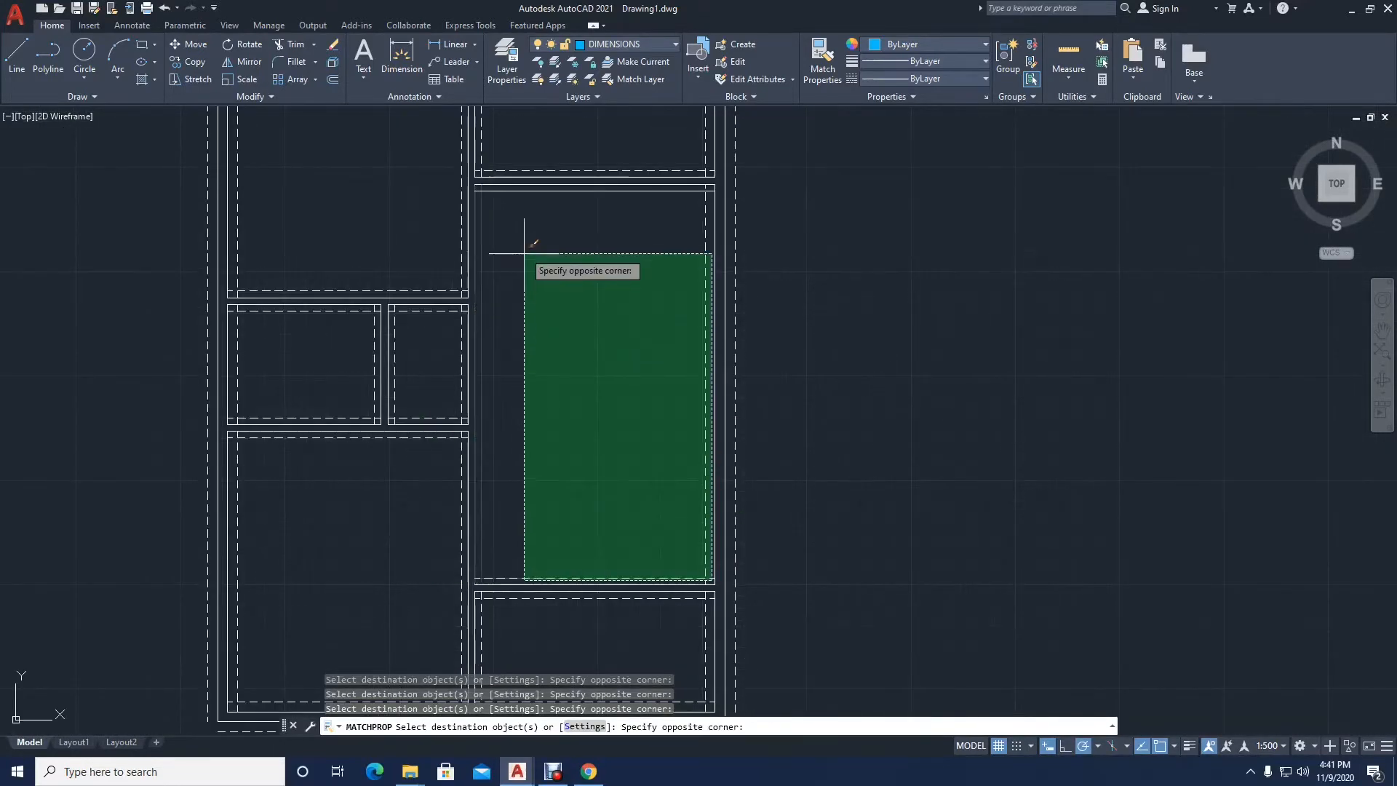
scroll(486, 193, "up", 2)
left_click(476, 176)
scroll(610, 305, "down", 2)
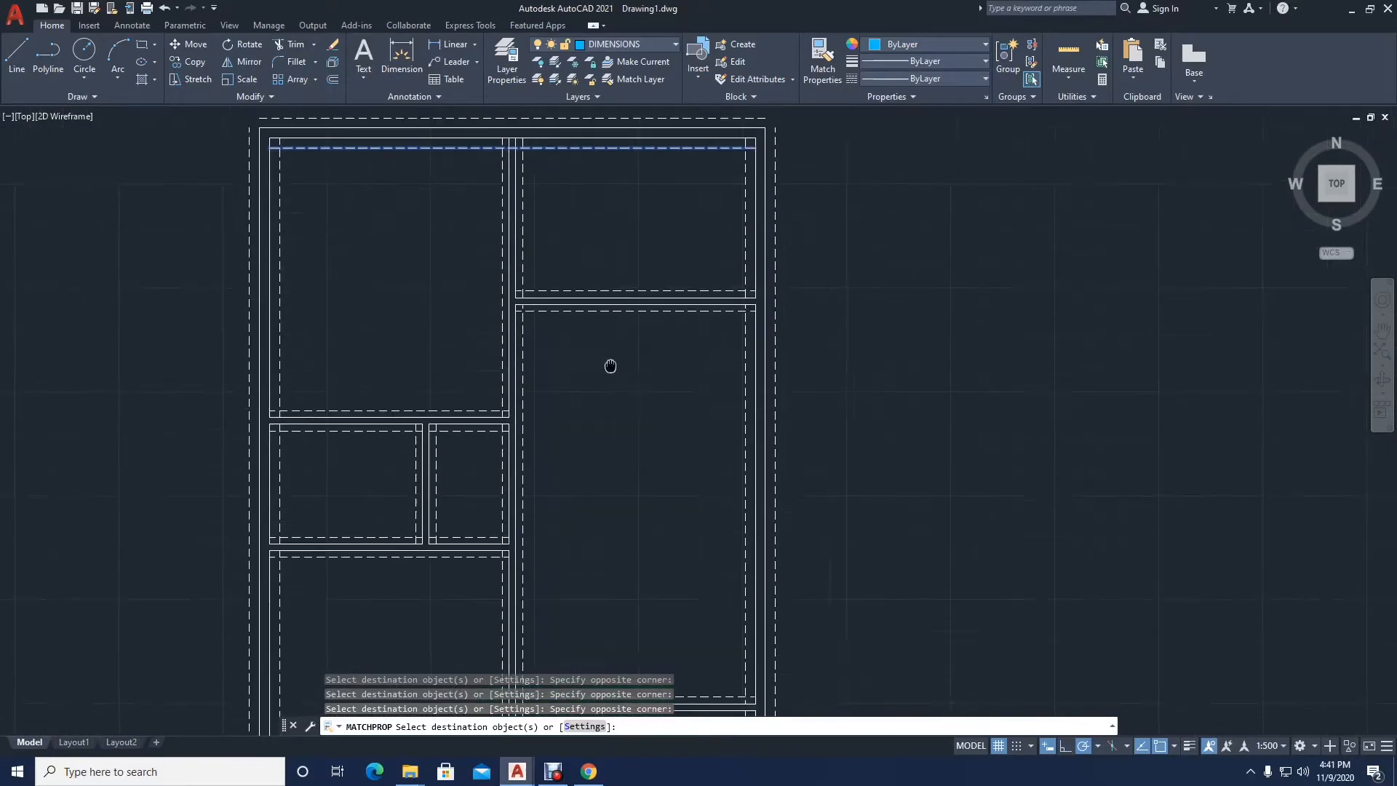
scroll(611, 364, "up", 1)
scroll(601, 328, "down", 2)
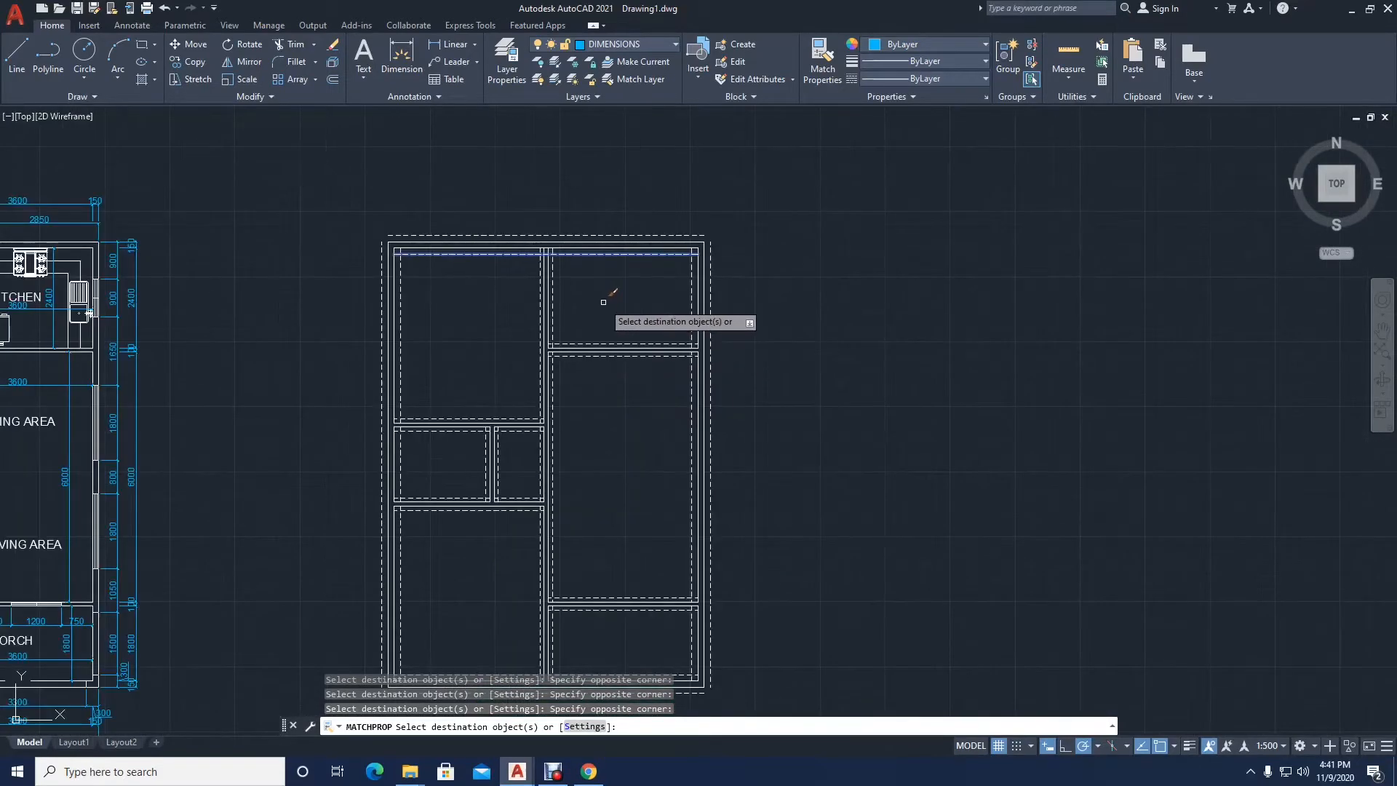
scroll(603, 302, "up", 2)
key("Return")
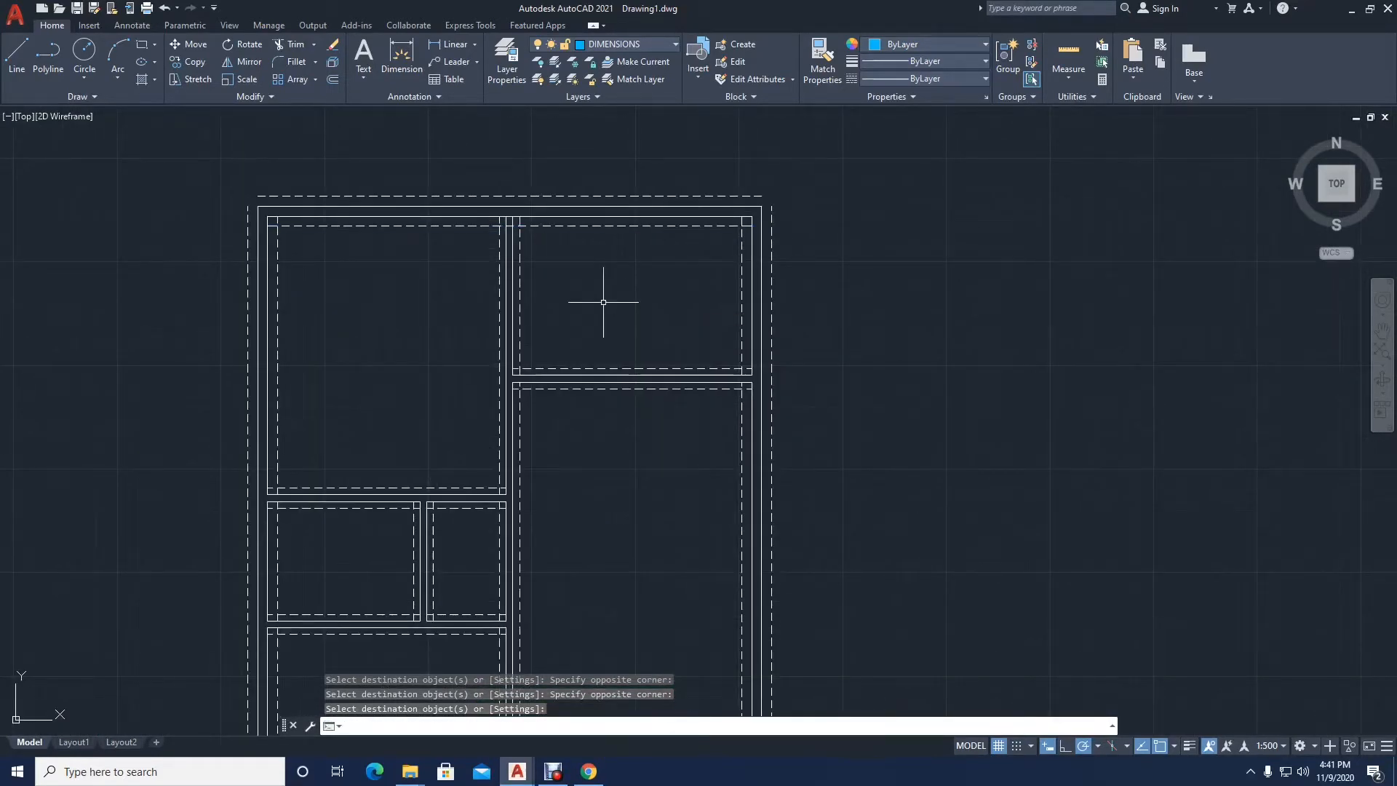
Step: Trim the dashed-line overhangs at the lower-left room's bottom-right corner and at both bottom corners of the lower-right room
scroll(582, 320, "down", 2)
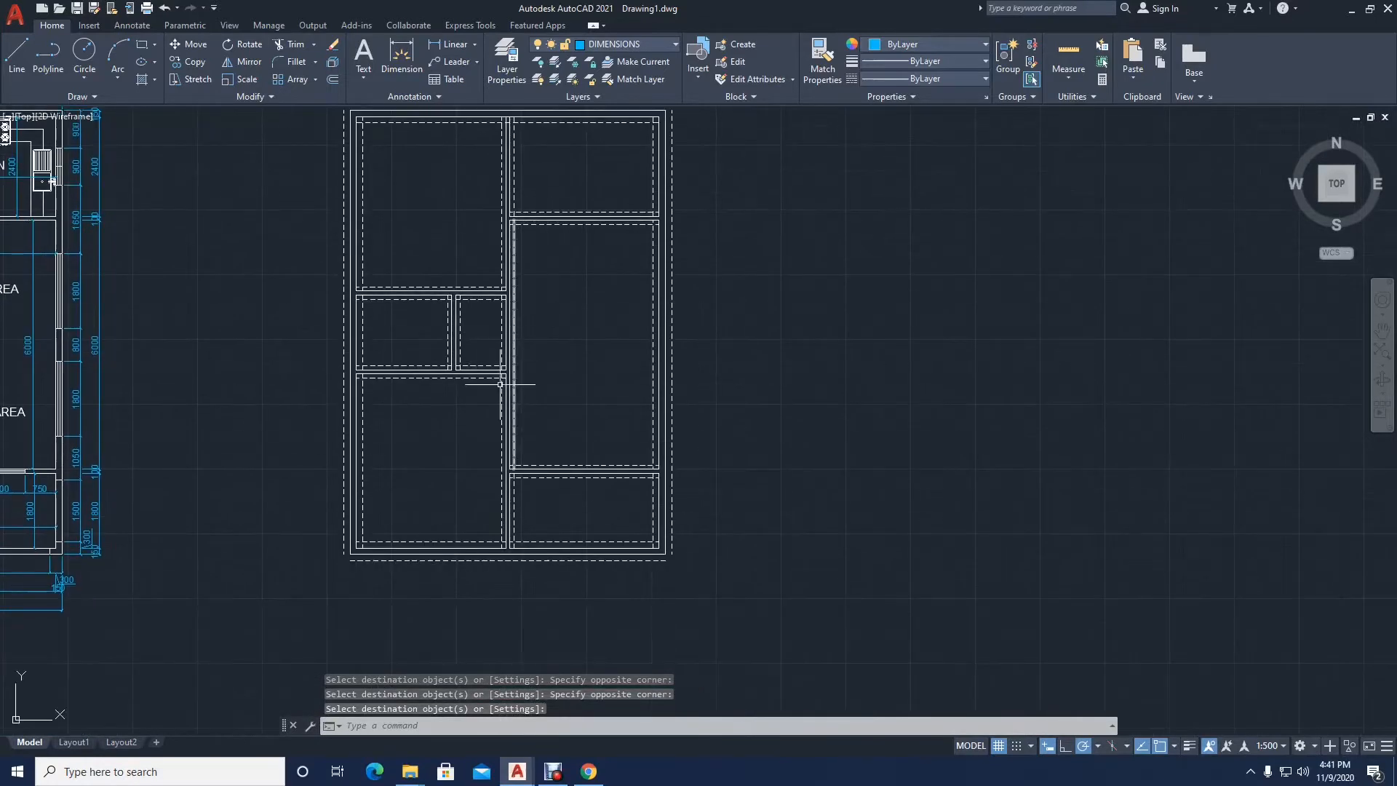
left_click(290, 43)
scroll(473, 559, "up", 5)
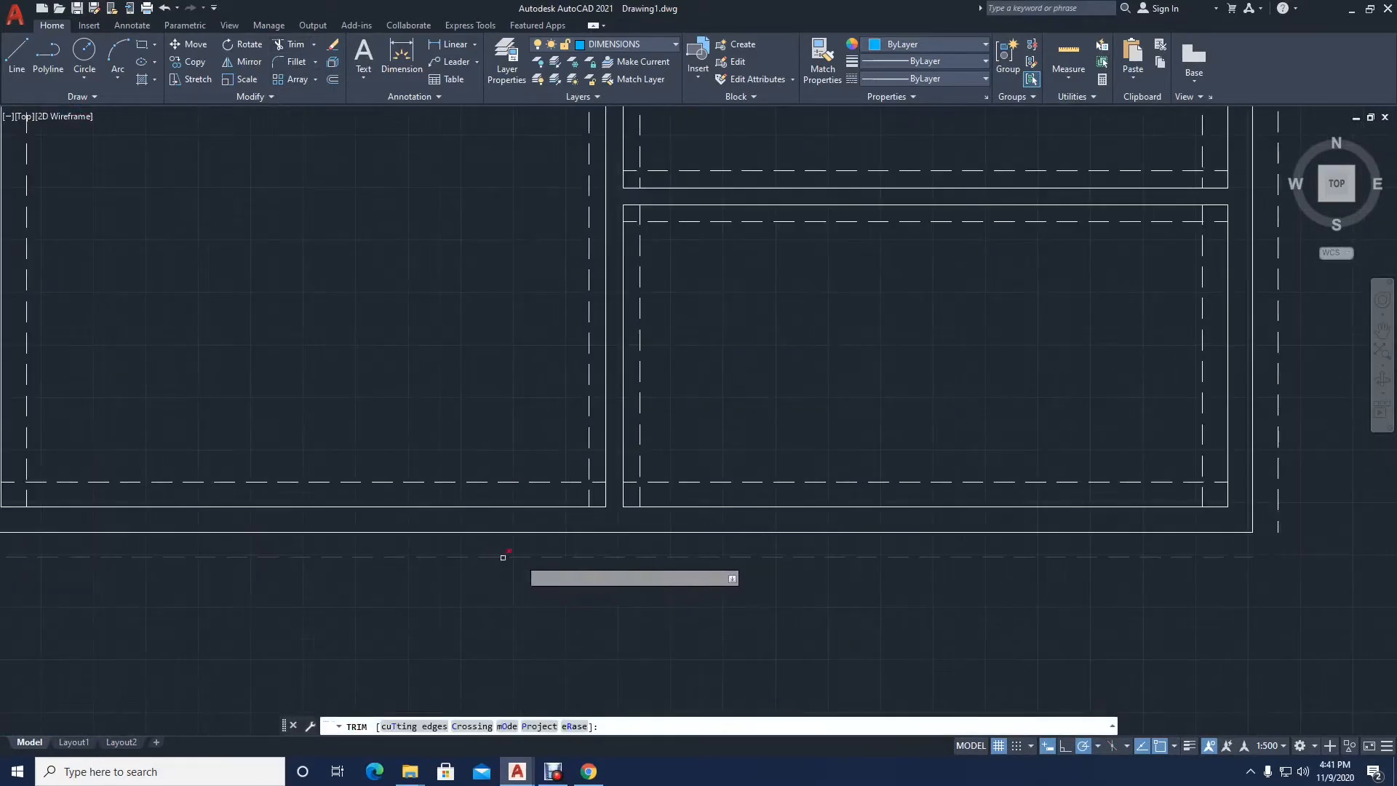
left_click(598, 481)
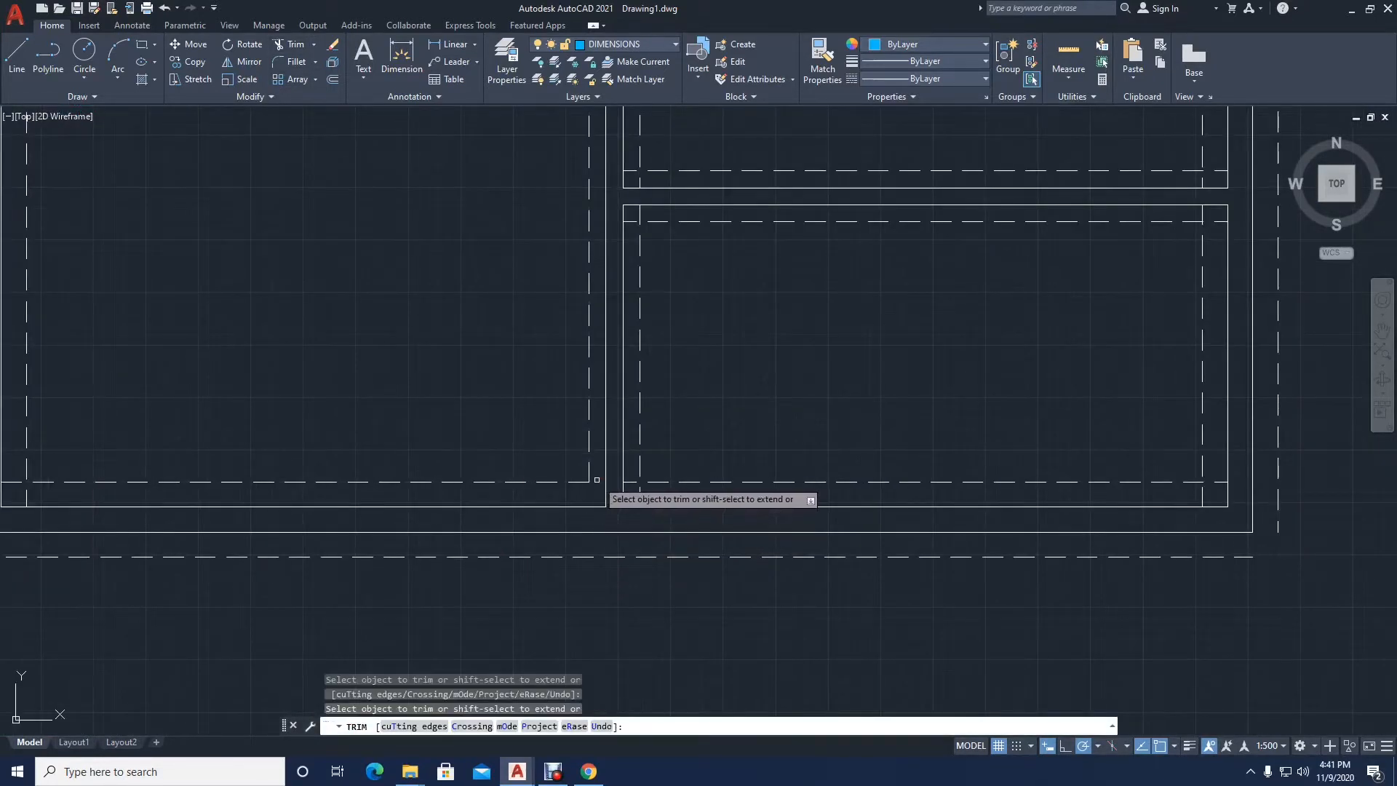
left_click(629, 481)
left_click(639, 491)
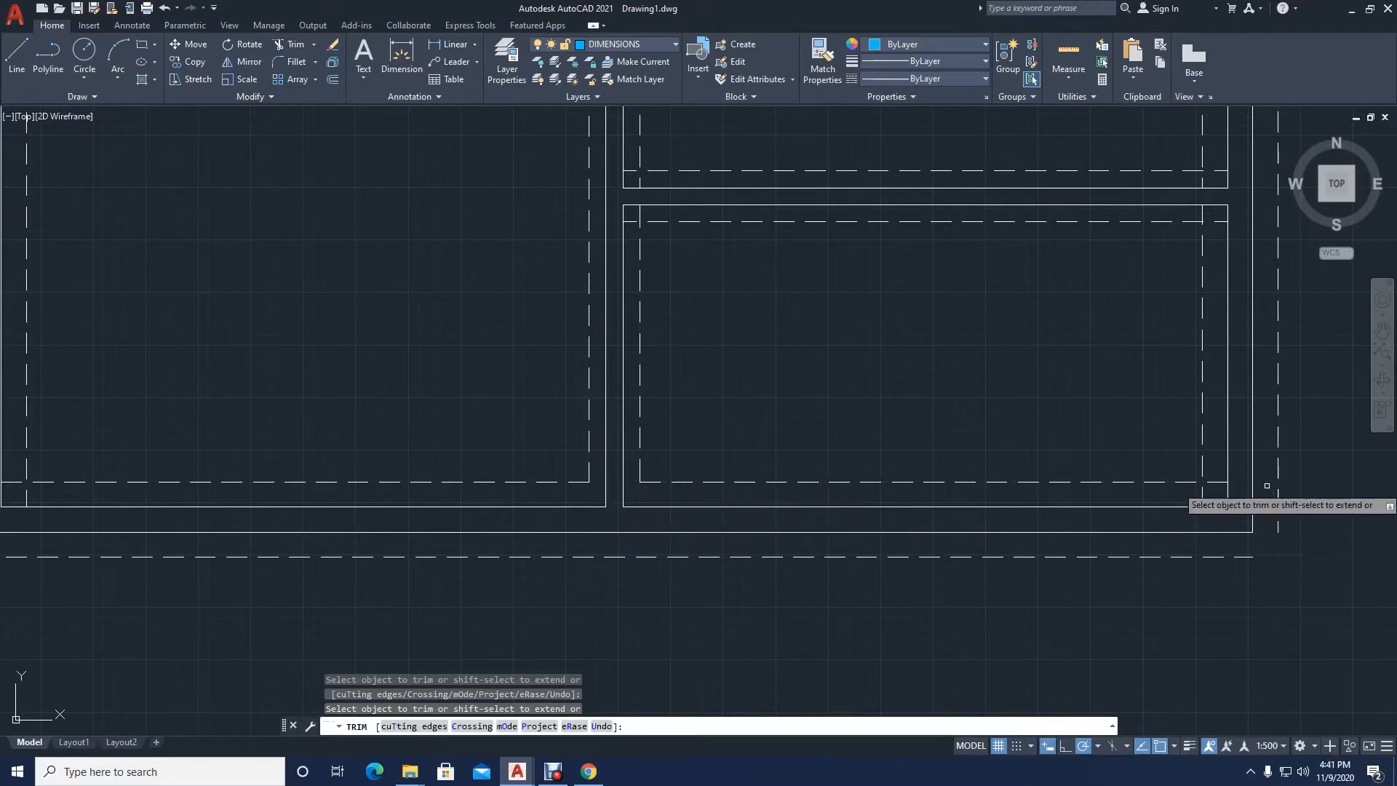
left_click(1214, 482)
left_click(1202, 495)
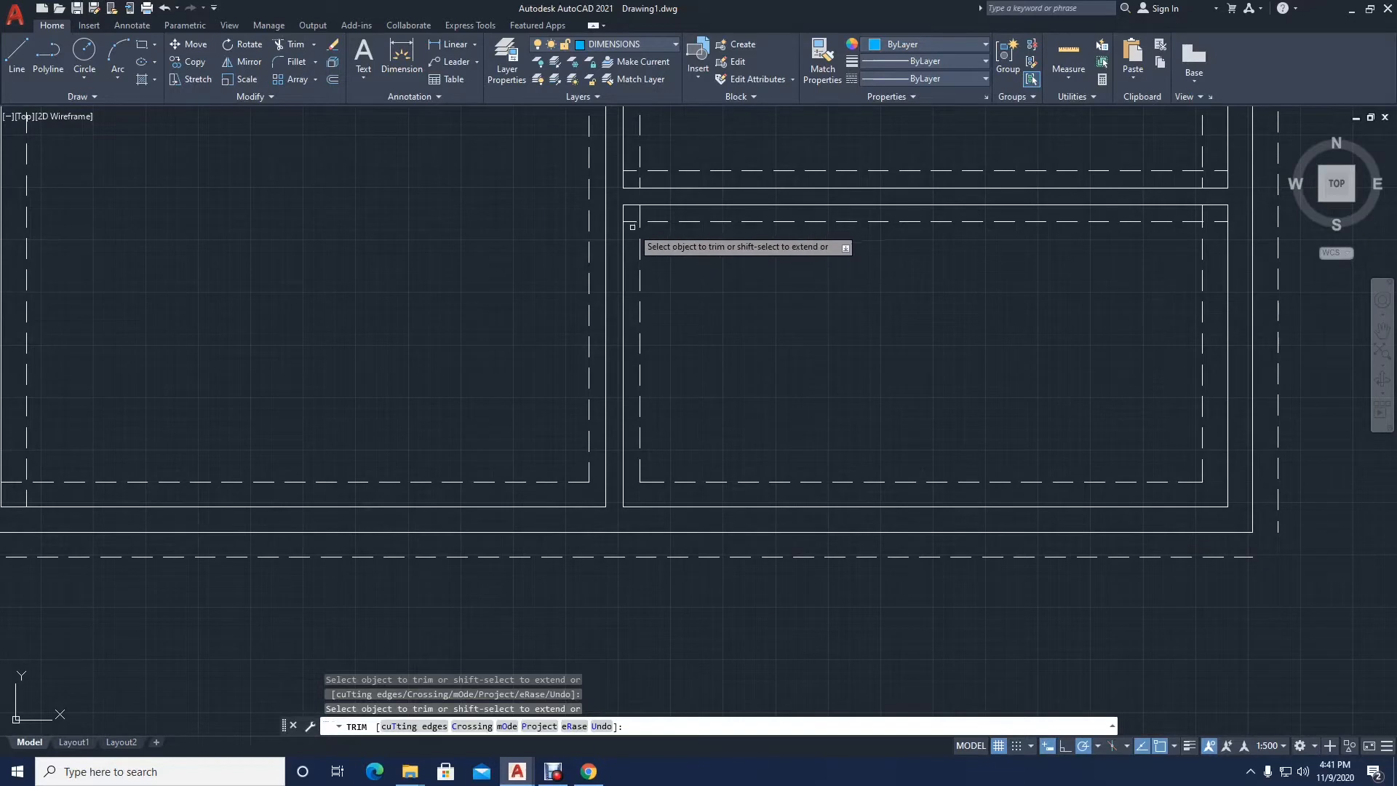
Step: Trim the dashed-line overhangs at the lower-right room's top corners and the large right room's bottom corners
key("ctrl+z")
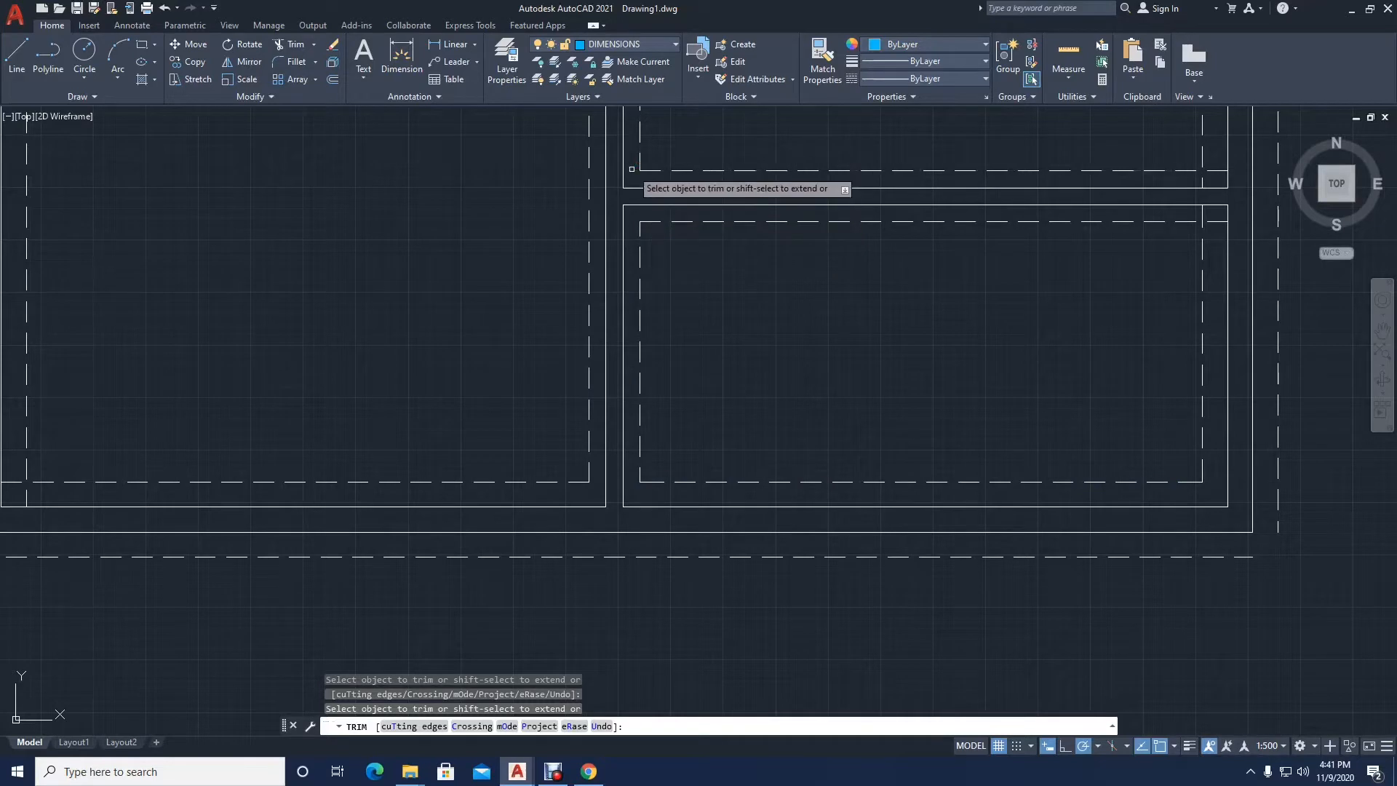
middle_click_drag(756, 195, 583, 307)
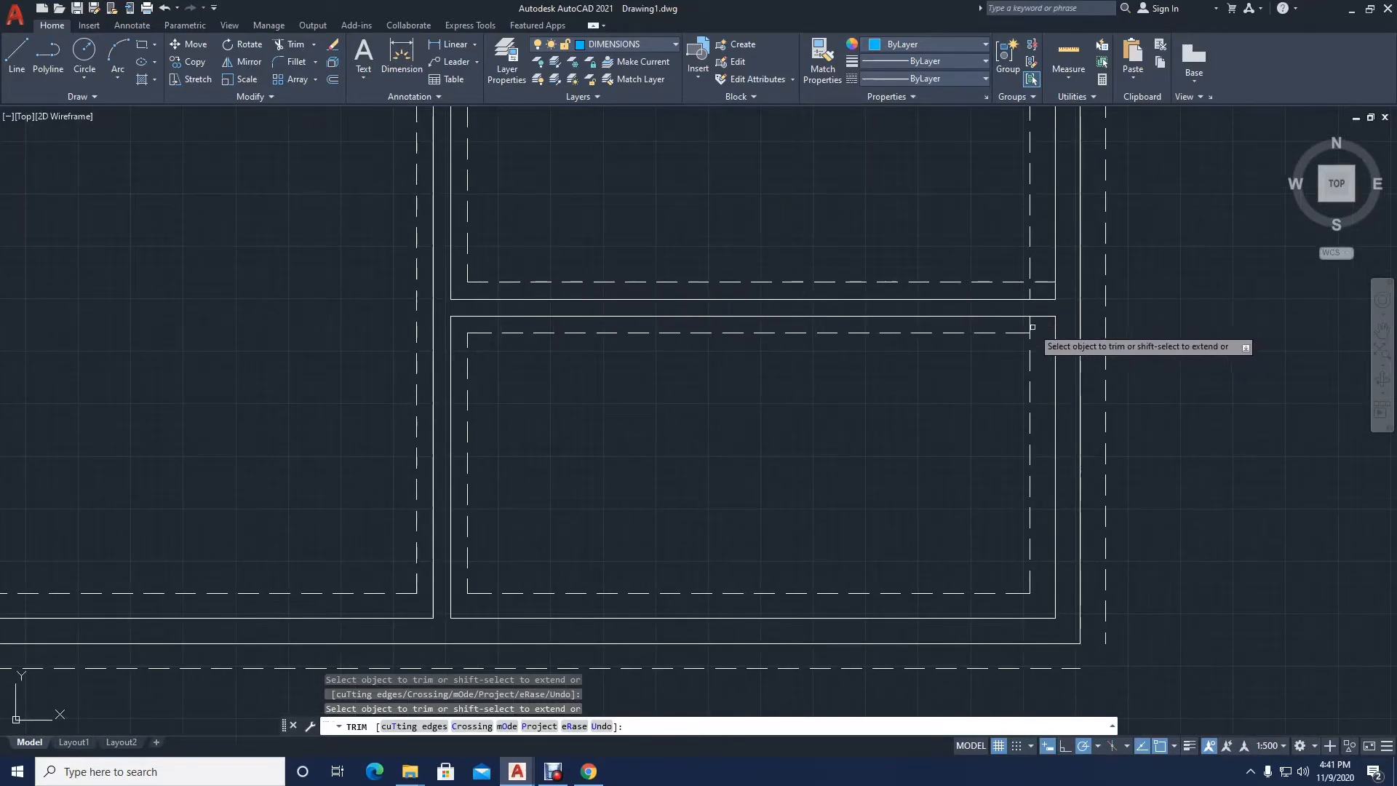
left_click(1025, 293)
left_click(1044, 281)
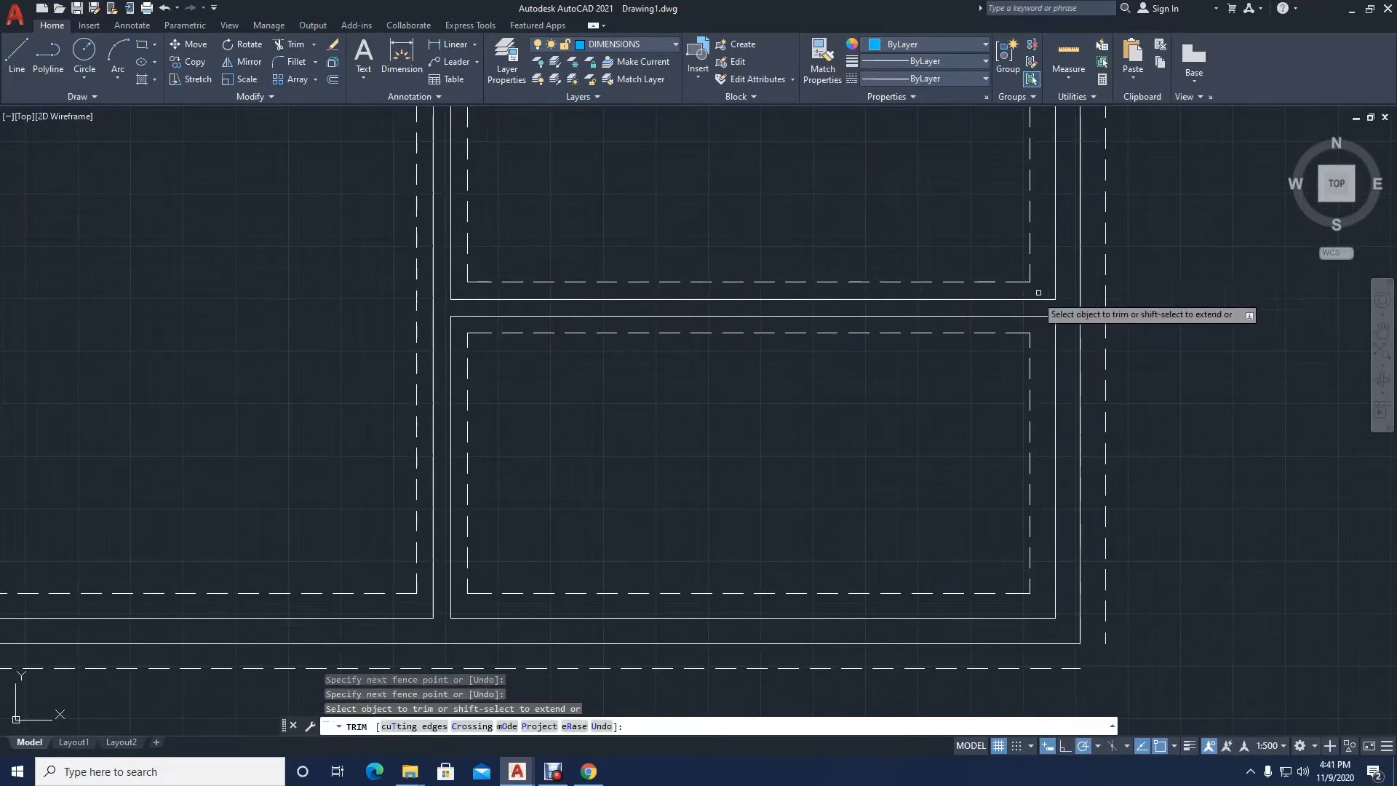
Step: Trim the crossing dashed-line ends at the lower-left room's bottom-left corner
scroll(983, 315, "down", 5)
scroll(547, 426, "up", 10)
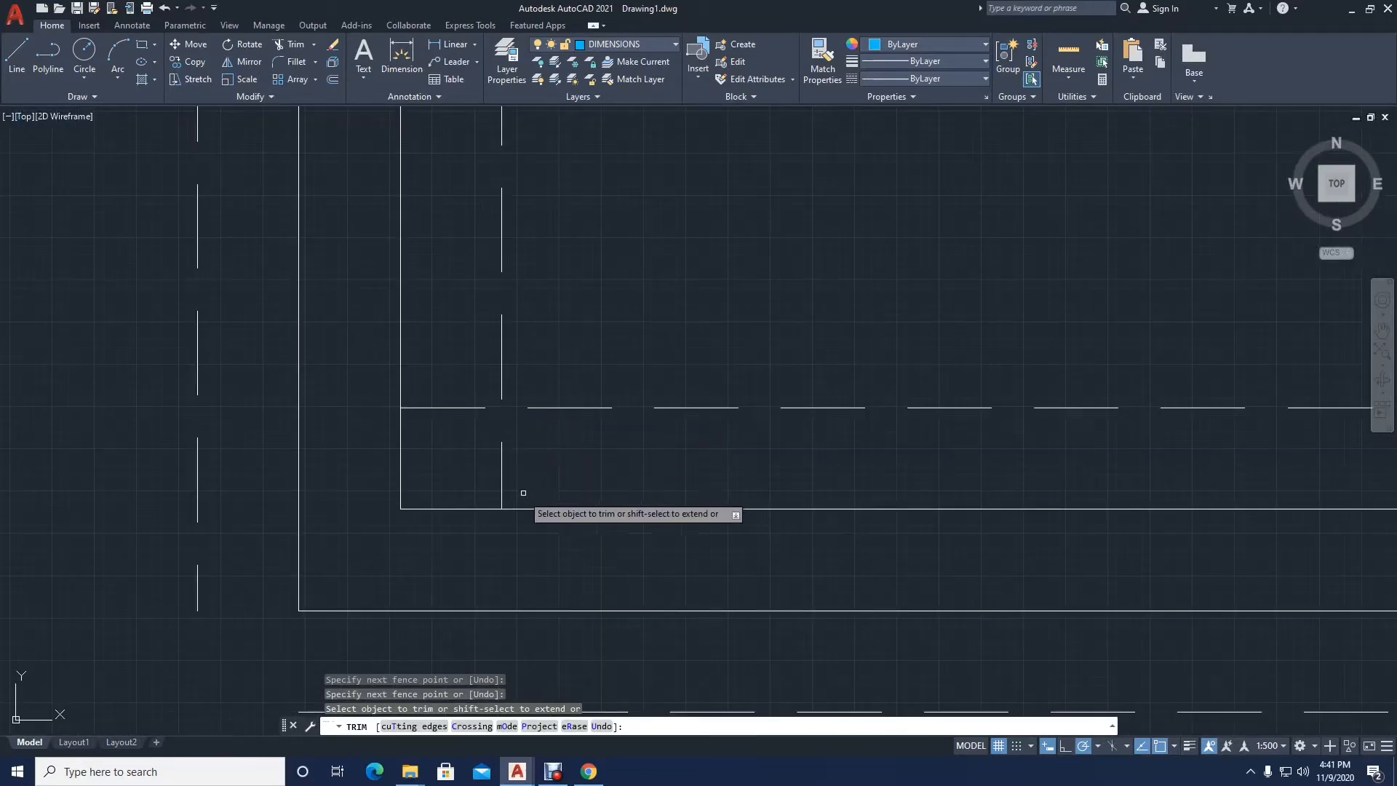
left_click(521, 497)
left_click(452, 398)
scroll(462, 414, "down", 8)
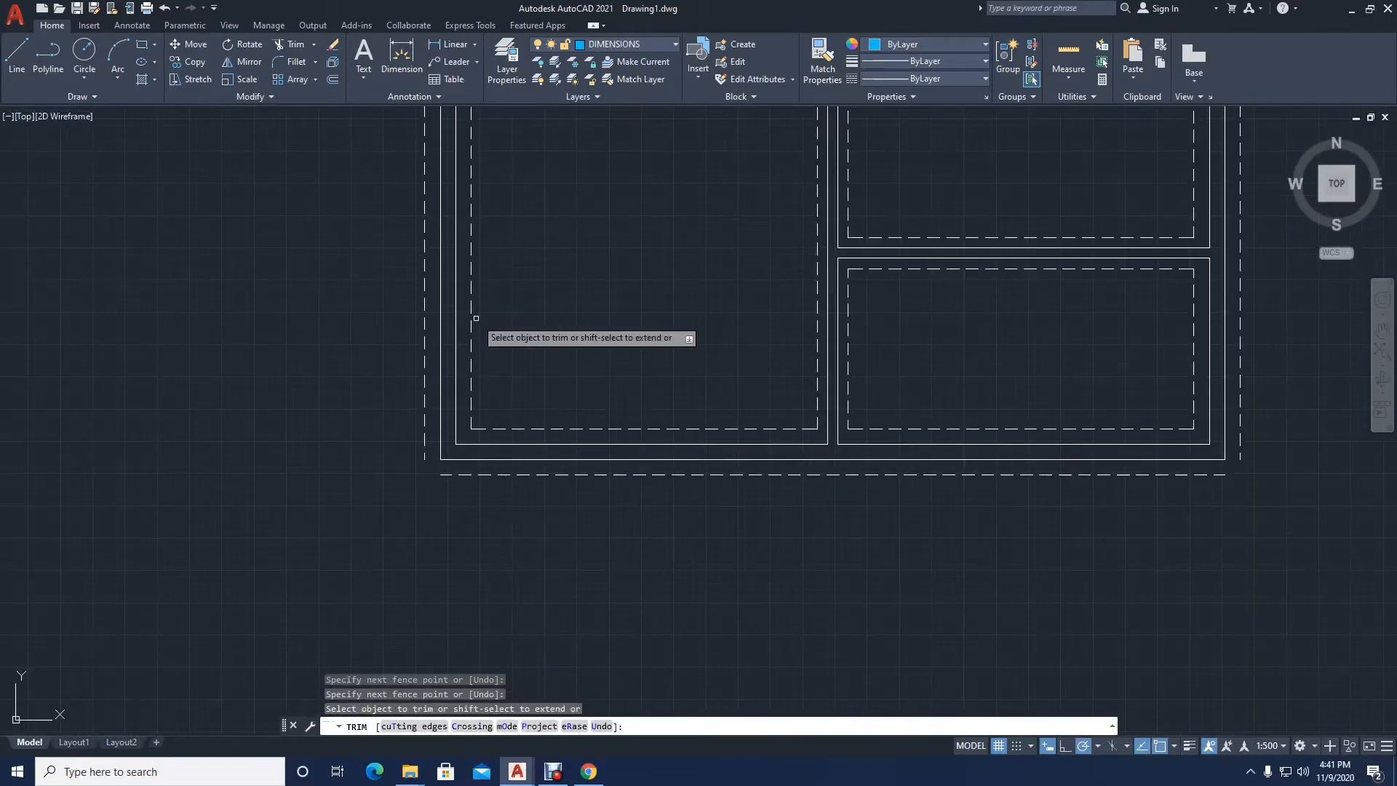
Step: Trim the dashed-line overhangs at the lower-left room's top-left corner and the left small room's bottom-left corner
middle_click_drag(468, 262, 504, 646)
scroll(501, 426, "up", 4)
left_click(526, 359)
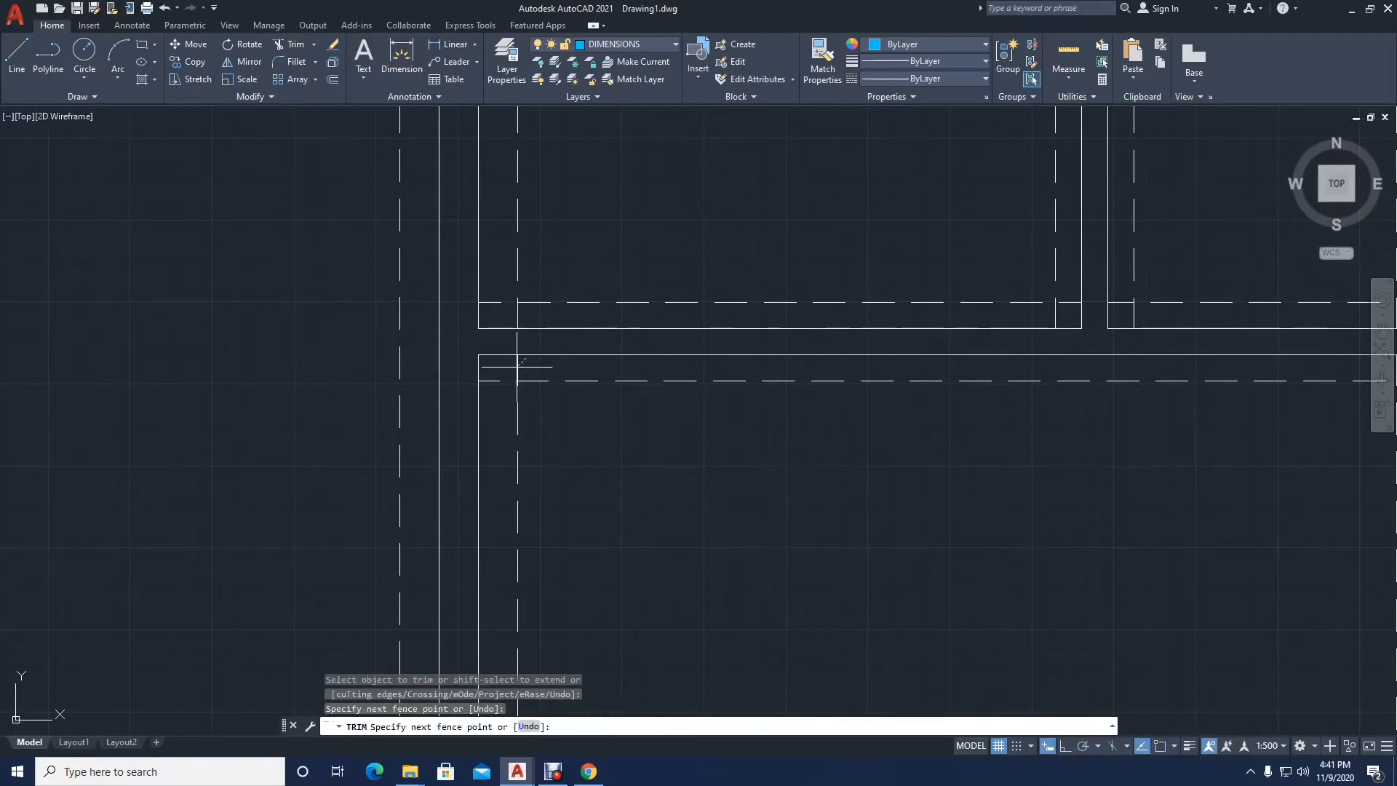
left_click(511, 369)
left_click(491, 383)
left_click(513, 314)
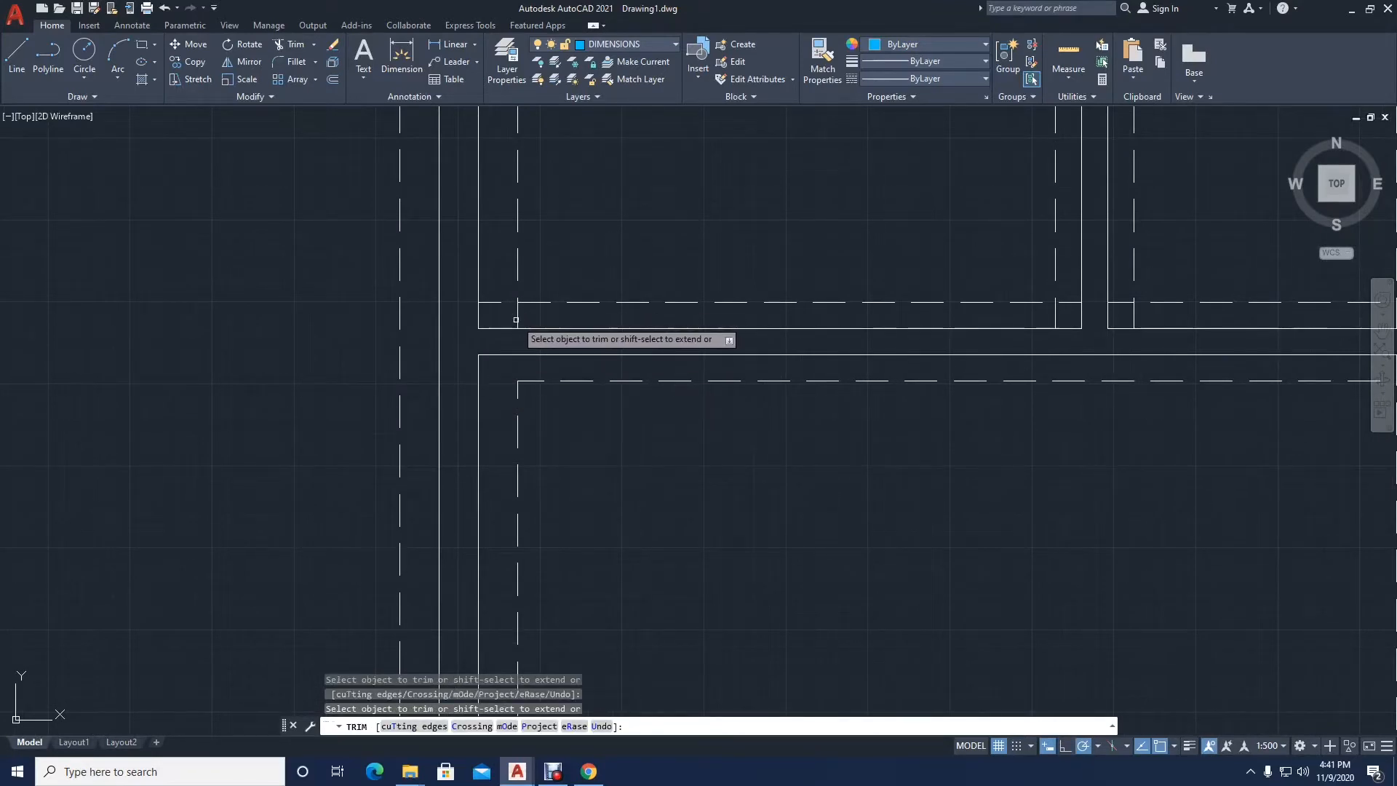
left_click(502, 308)
left_click(492, 295)
scroll(476, 322, "down", 4)
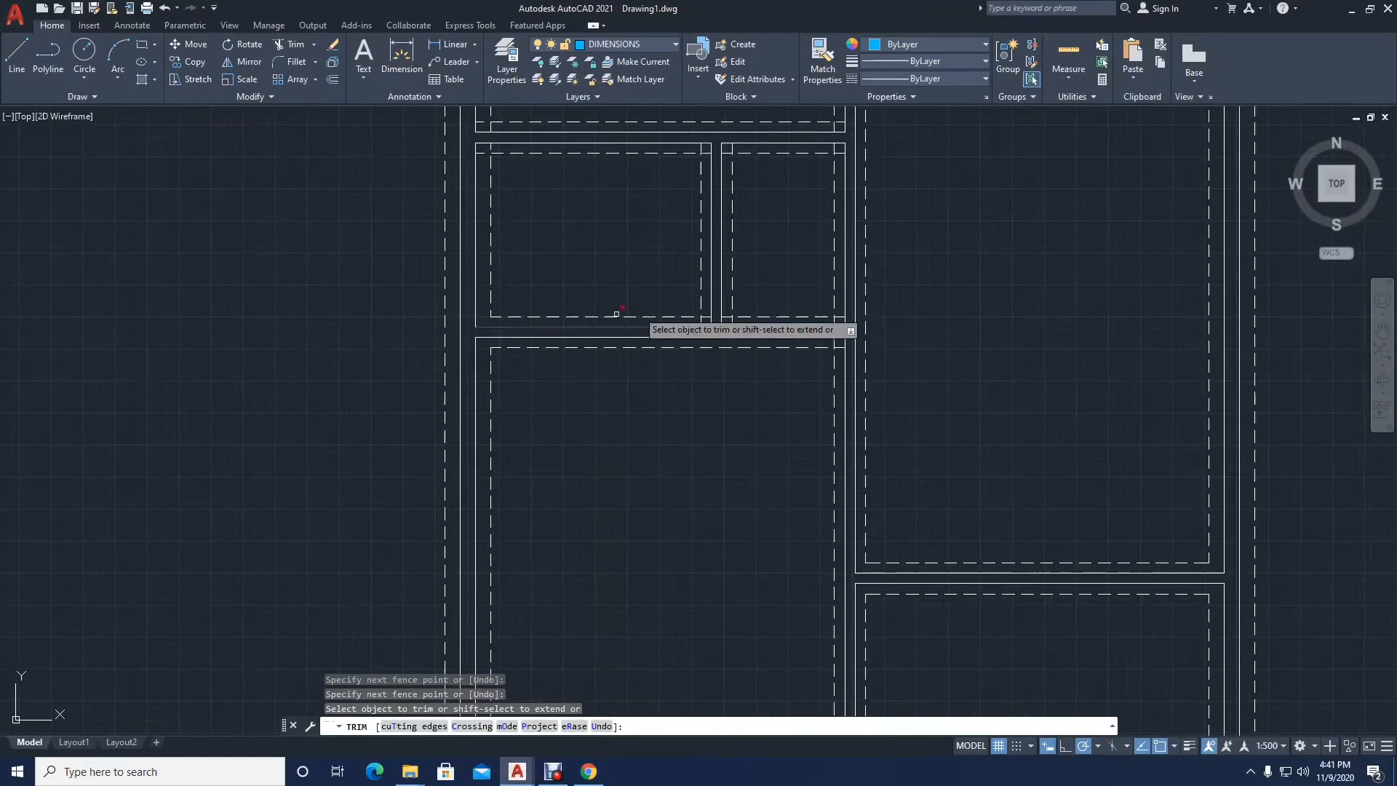
Step: Trim the dashed-line overhangs at the left small room's bottom-right corner and the right small room's bottom-left corner
scroll(709, 319, "up", 6)
left_click(669, 335)
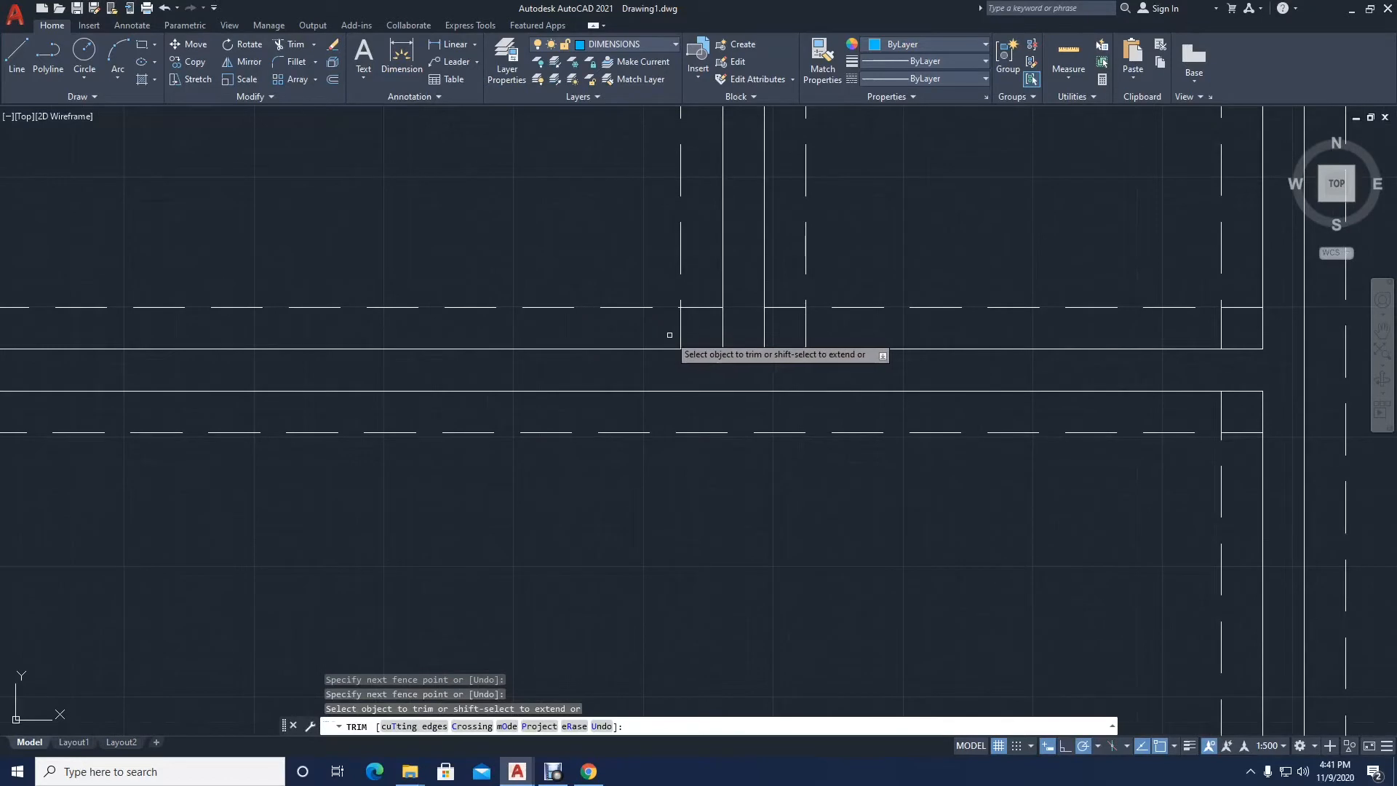
left_click(695, 306)
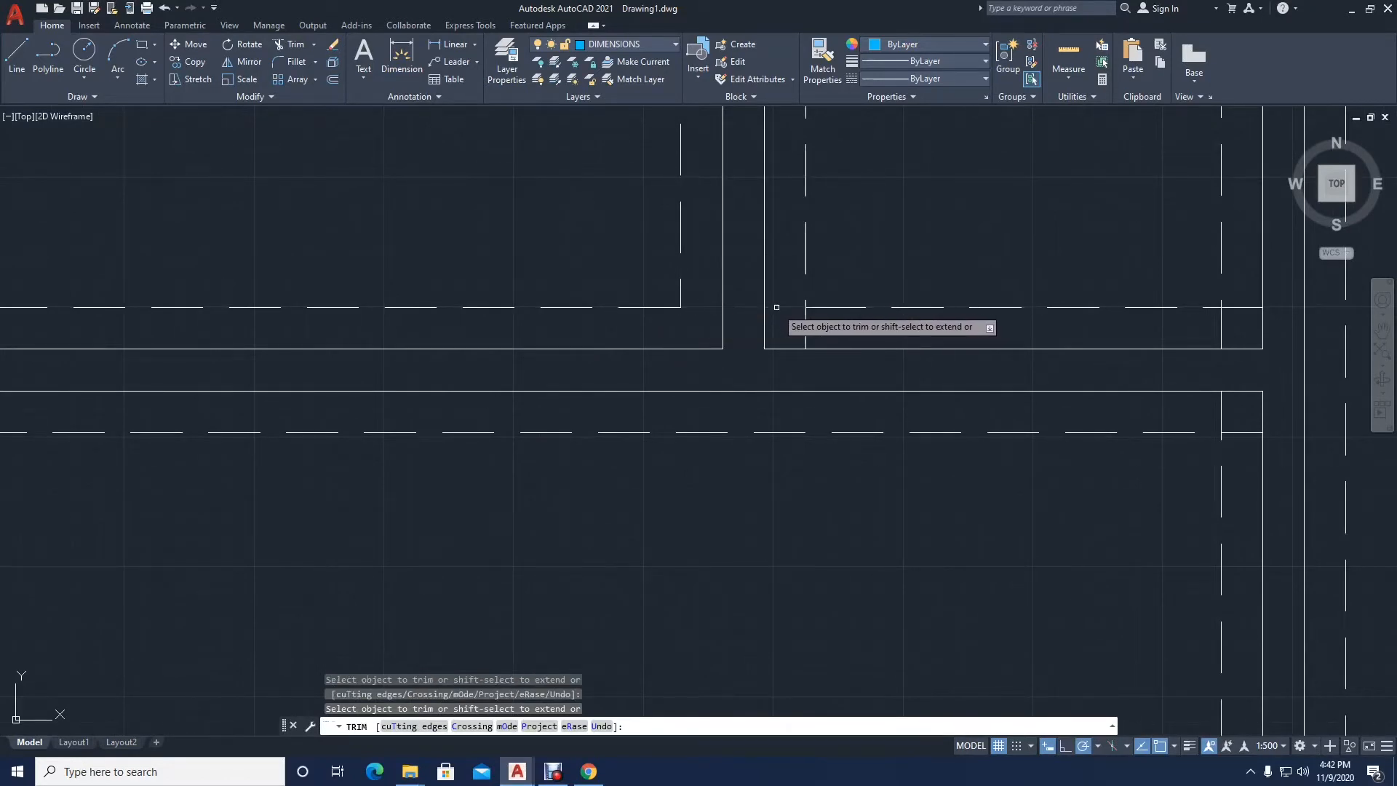
scroll(769, 335, "down", 3)
scroll(900, 334, "up", 3)
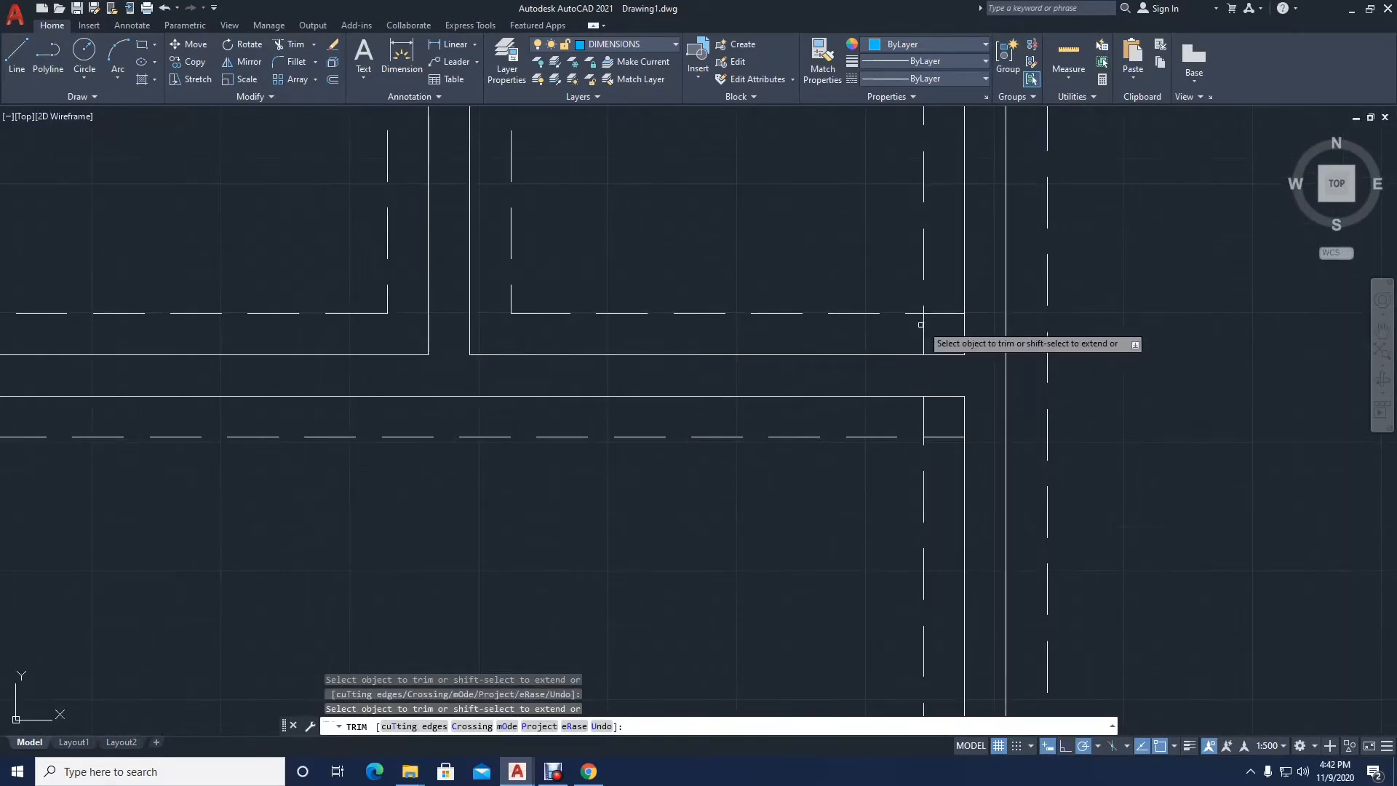
Step: Trim the overhangs at the right small room's bottom-right corner and the vertical one at its top-left corner, ending the trim
left_click(934, 312)
left_click(923, 336)
scroll(730, 370, "down", 3)
scroll(723, 365, "down", 3)
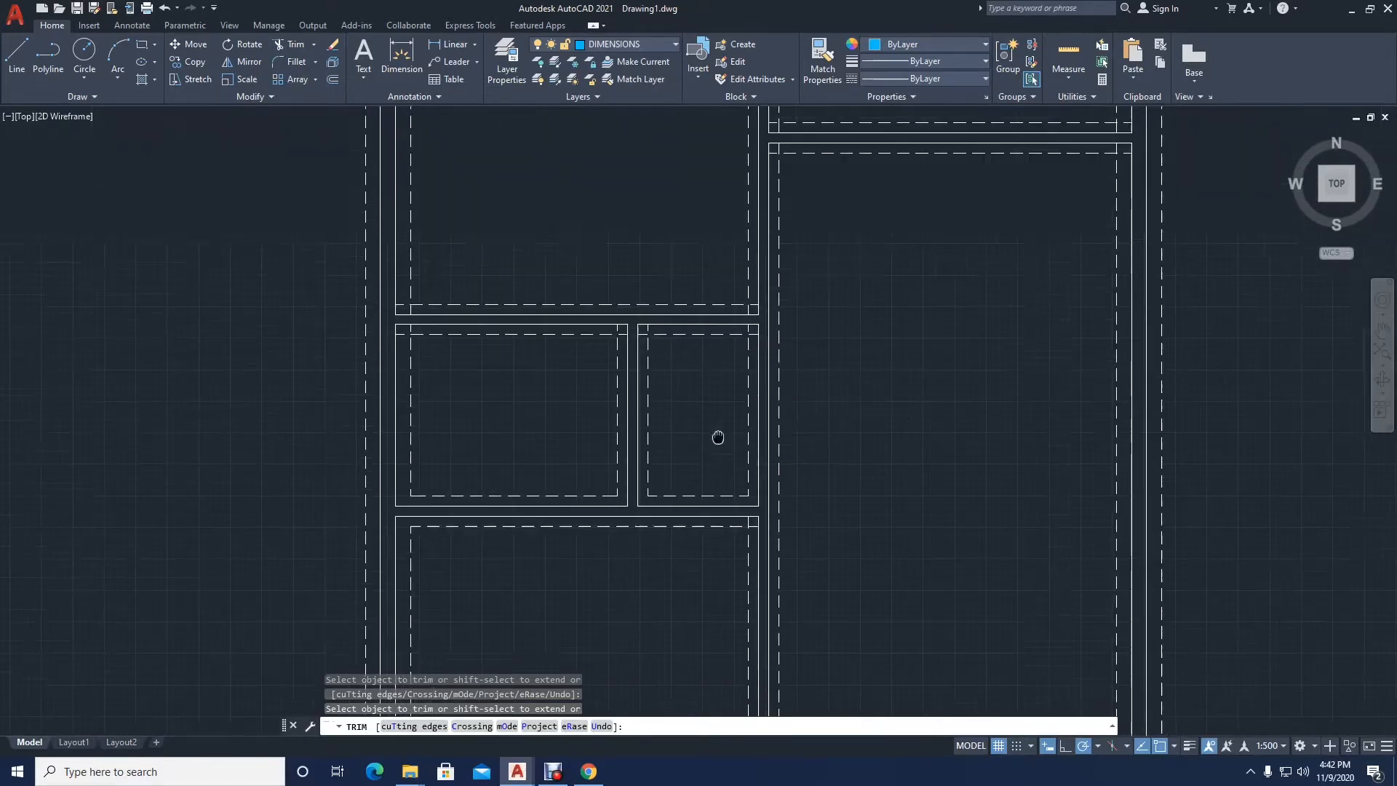
scroll(718, 437, "up", 5)
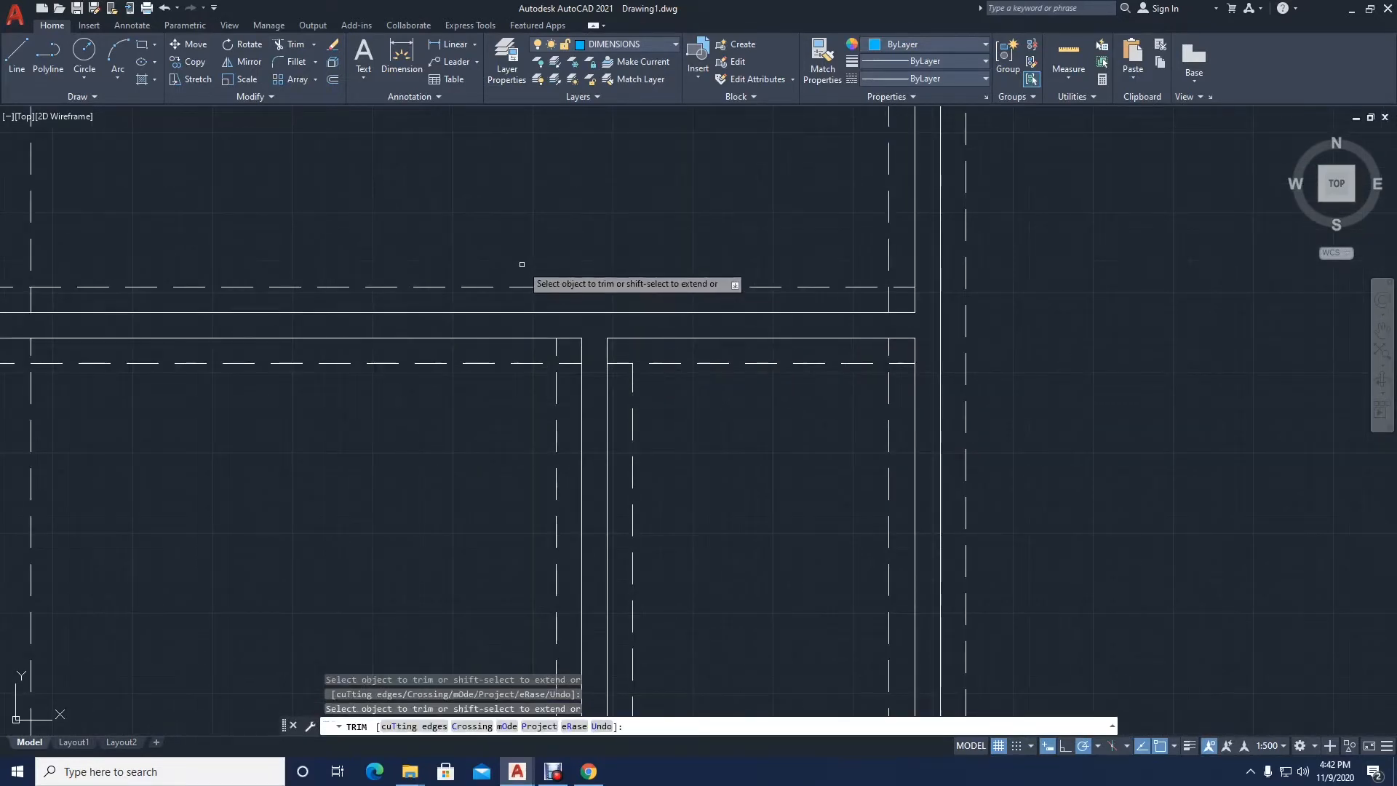
key("Return")
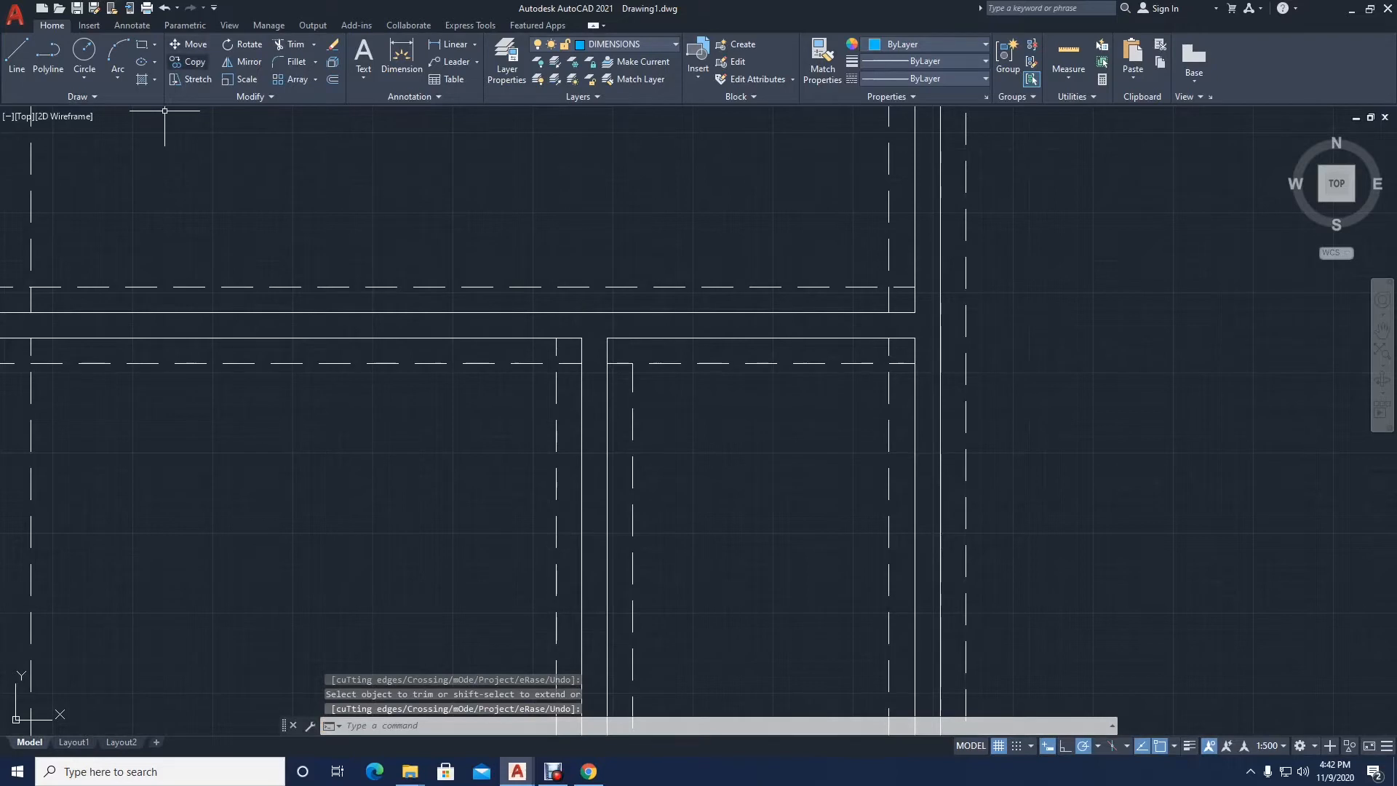
Step: Fillet the dashed lines at both top corners of the left small room with a zero radius
left_click(291, 61)
scroll(547, 429, "down", 2)
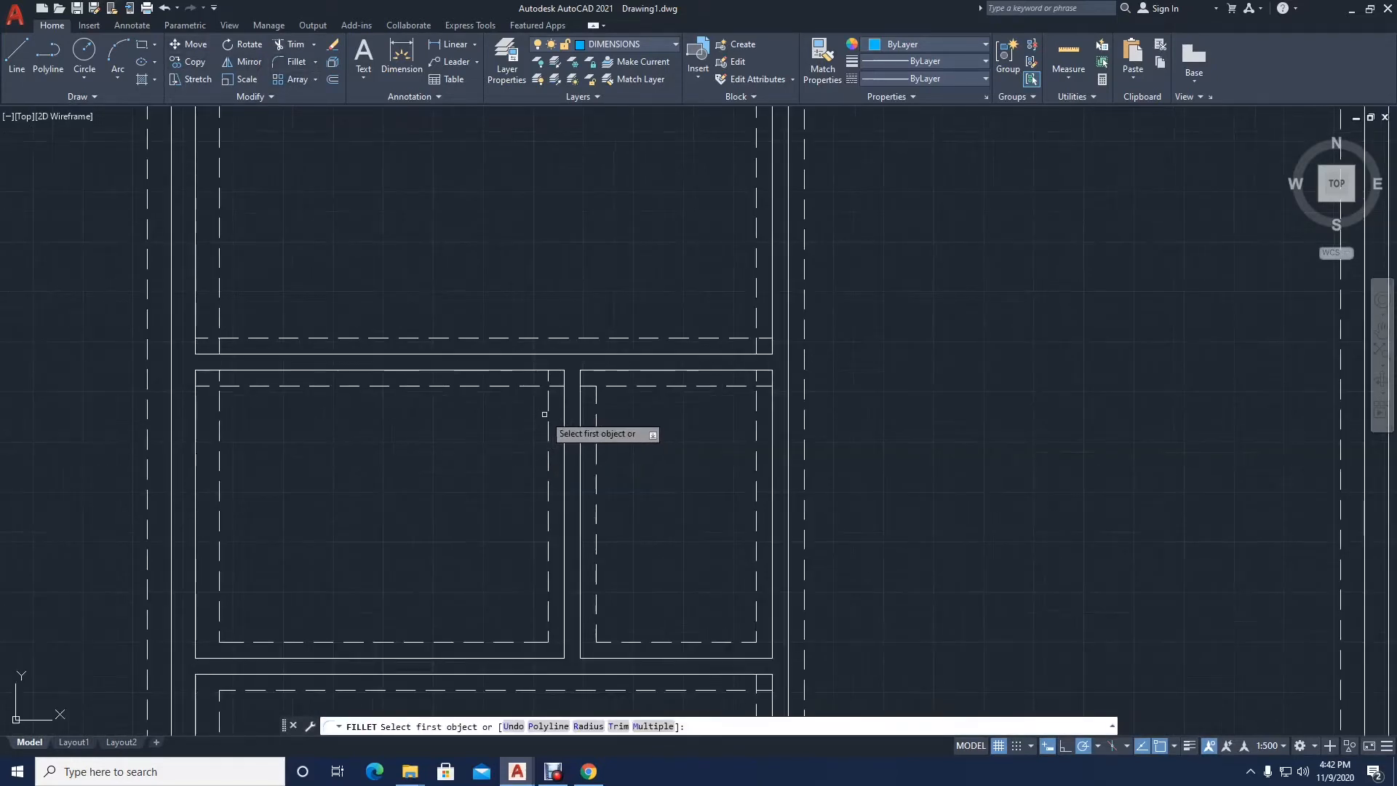
left_click(545, 402)
left_click(528, 387)
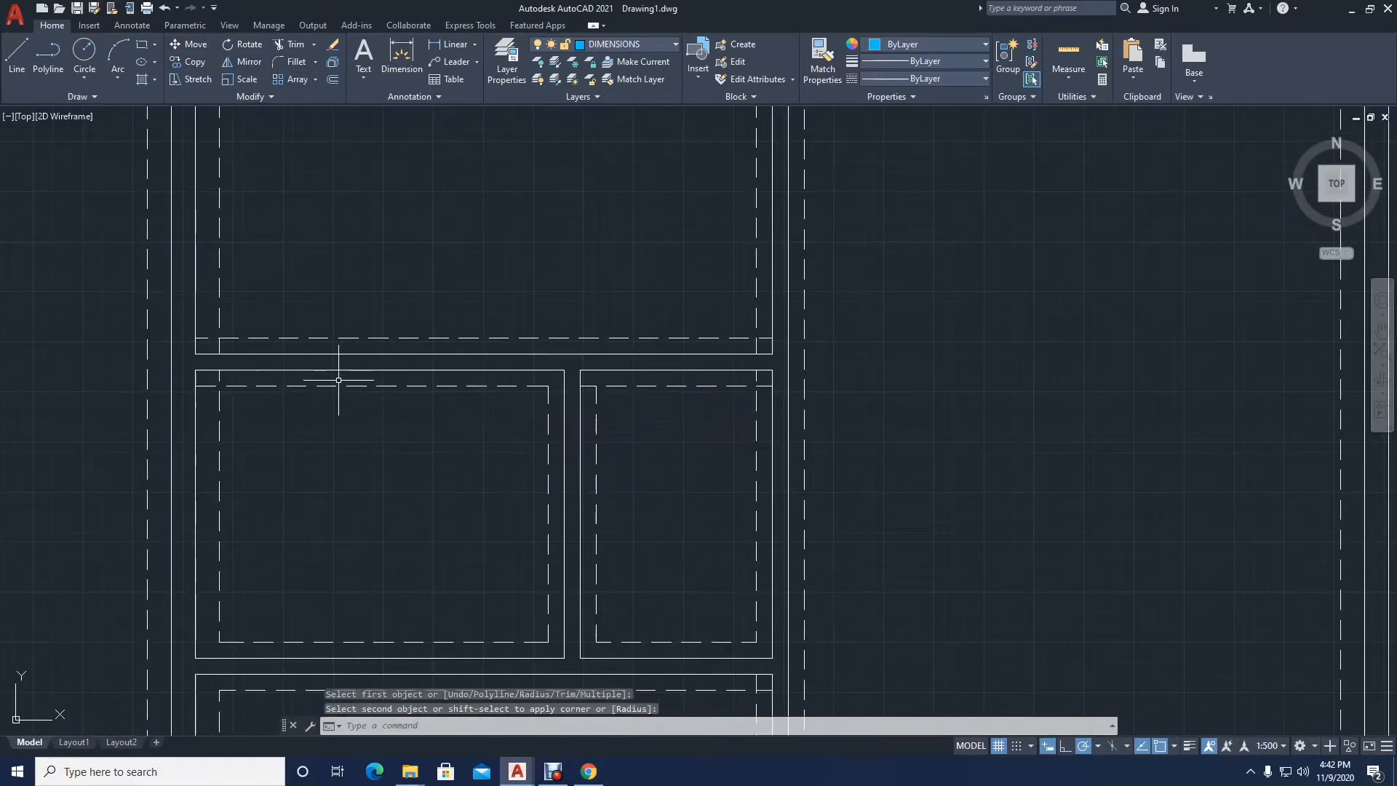
key("Return")
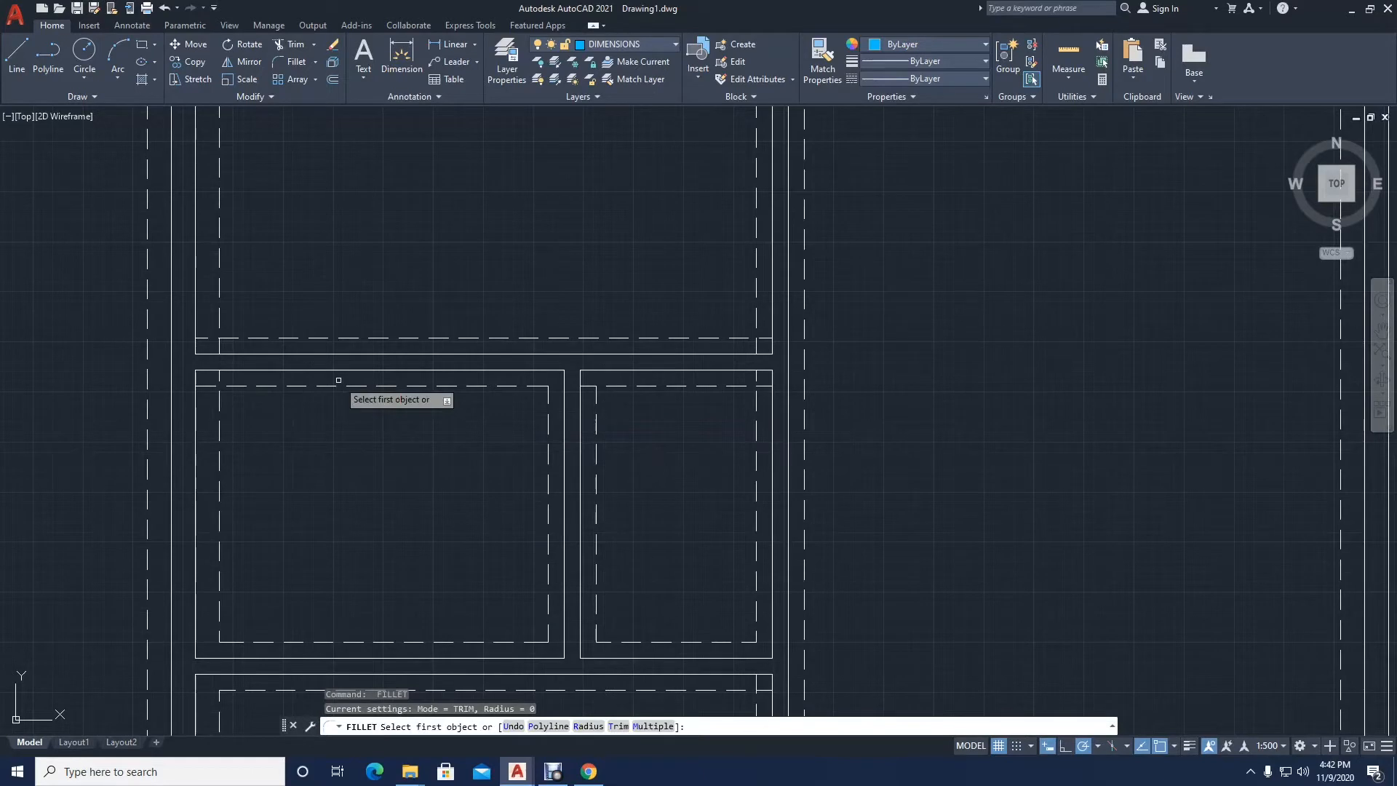
left_click(220, 396)
left_click(233, 381)
Step: Fillet the dashed lines at both bottom corners of the upper-left room with a zero radius
key("Return")
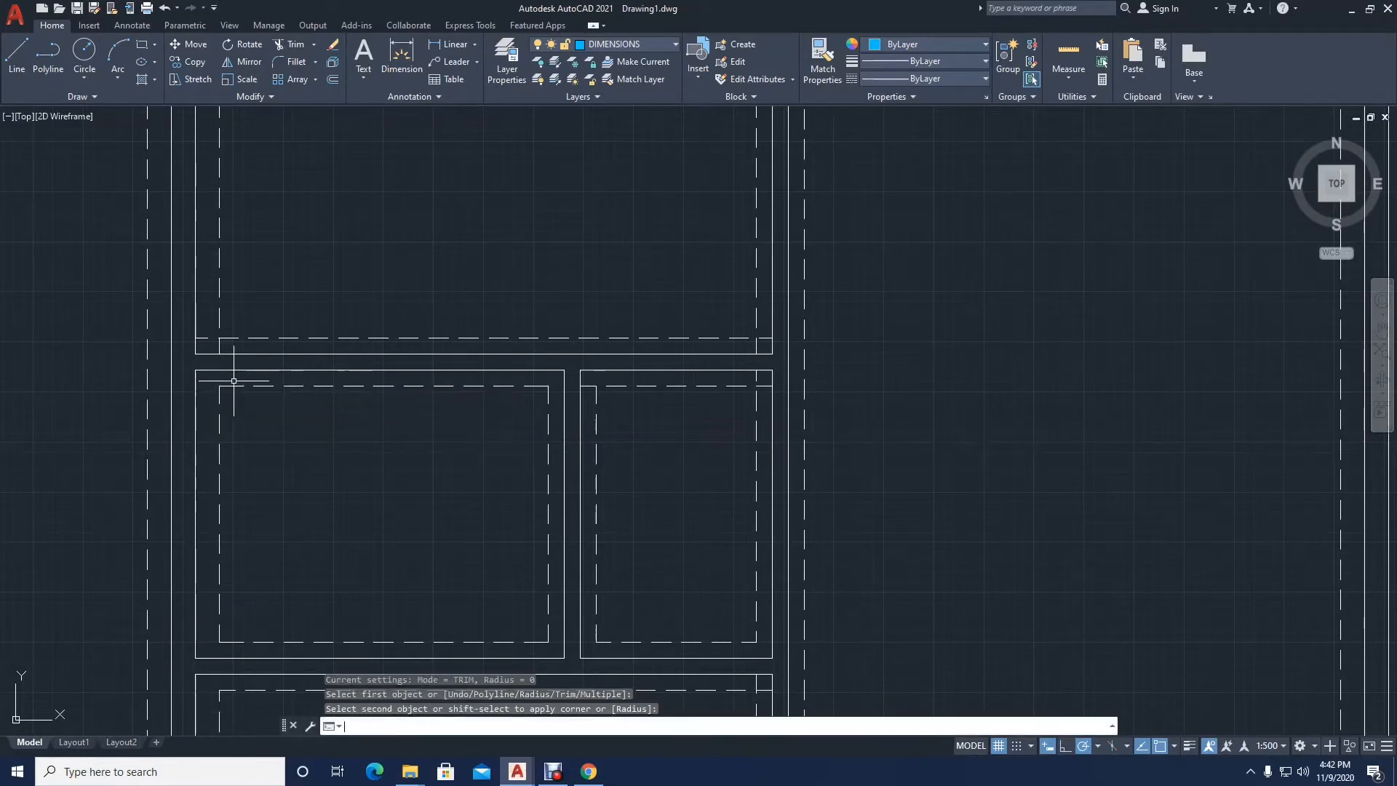
left_click(229, 339)
left_click(219, 313)
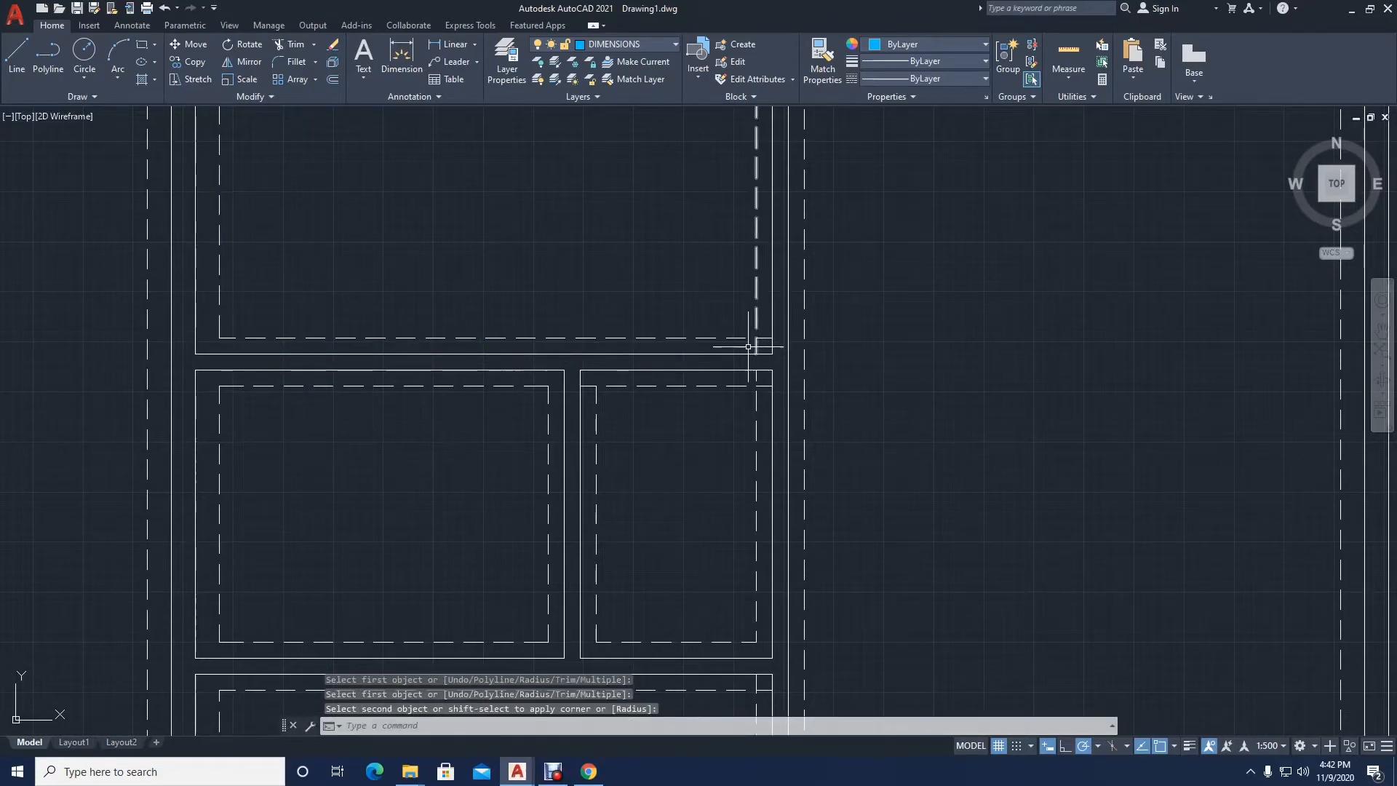
key("Return")
left_click(754, 338)
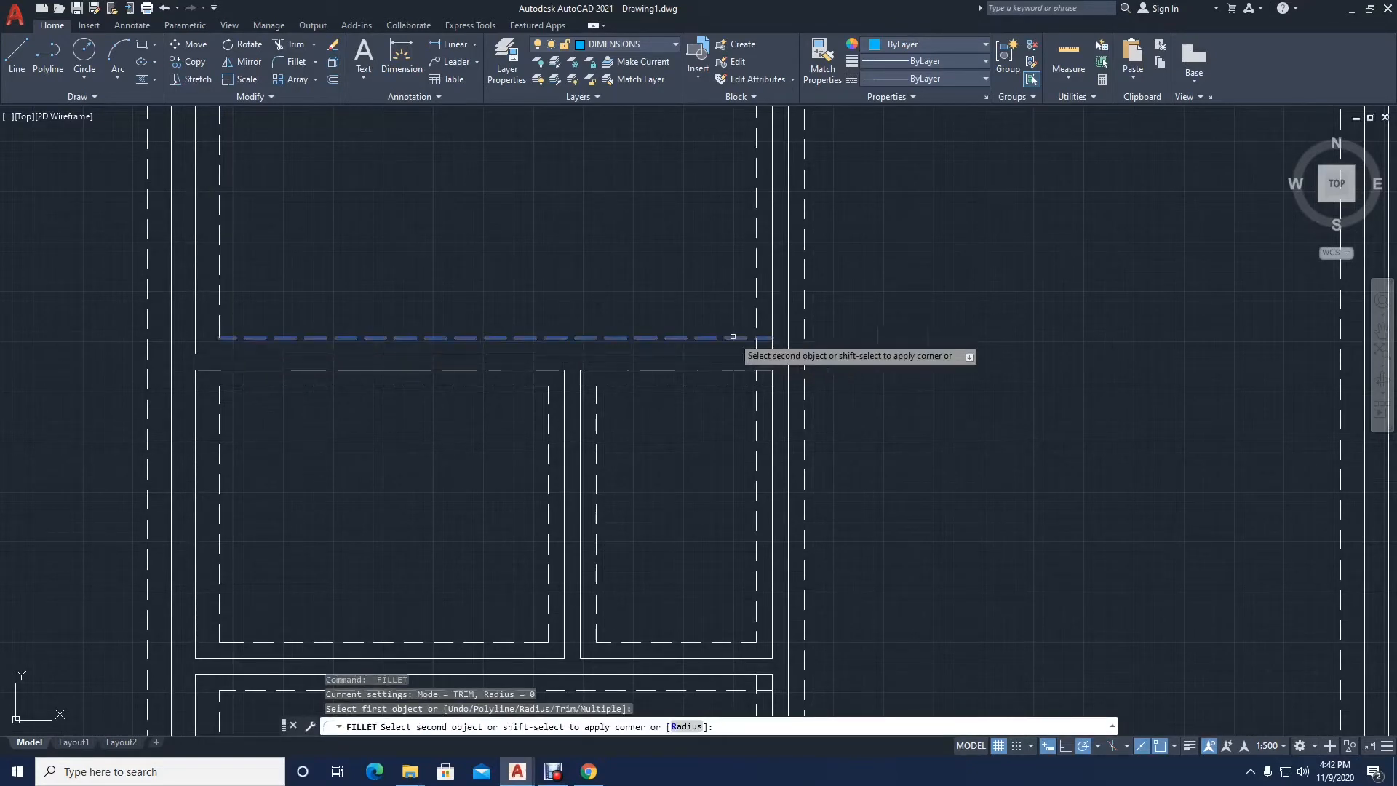
left_click(757, 314)
Step: Fillet the dashed lines at the upper-left room's top-right corner with a zero radius
scroll(639, 362, "down", 2)
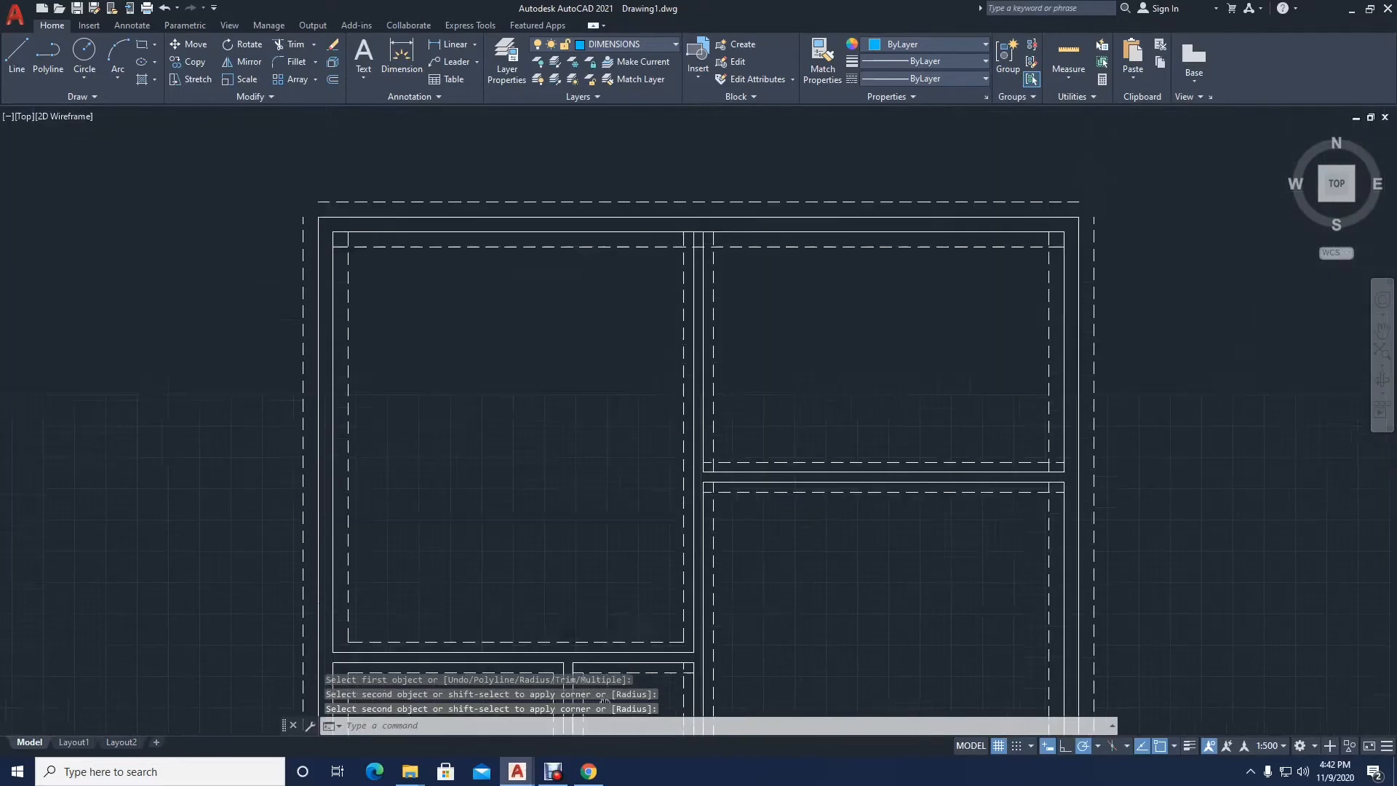
scroll(670, 488, "up", 4)
key("Return")
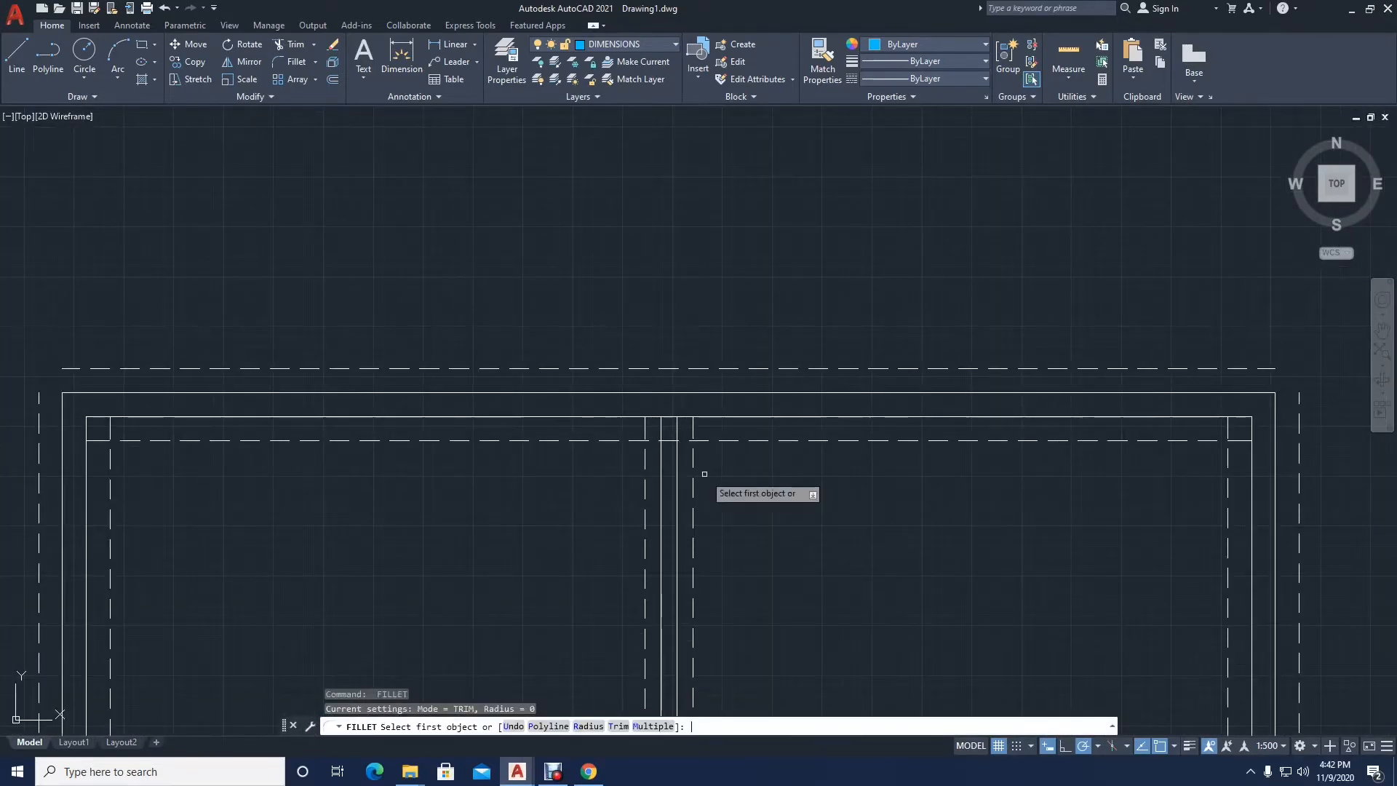
left_click(639, 441)
left_click(645, 456)
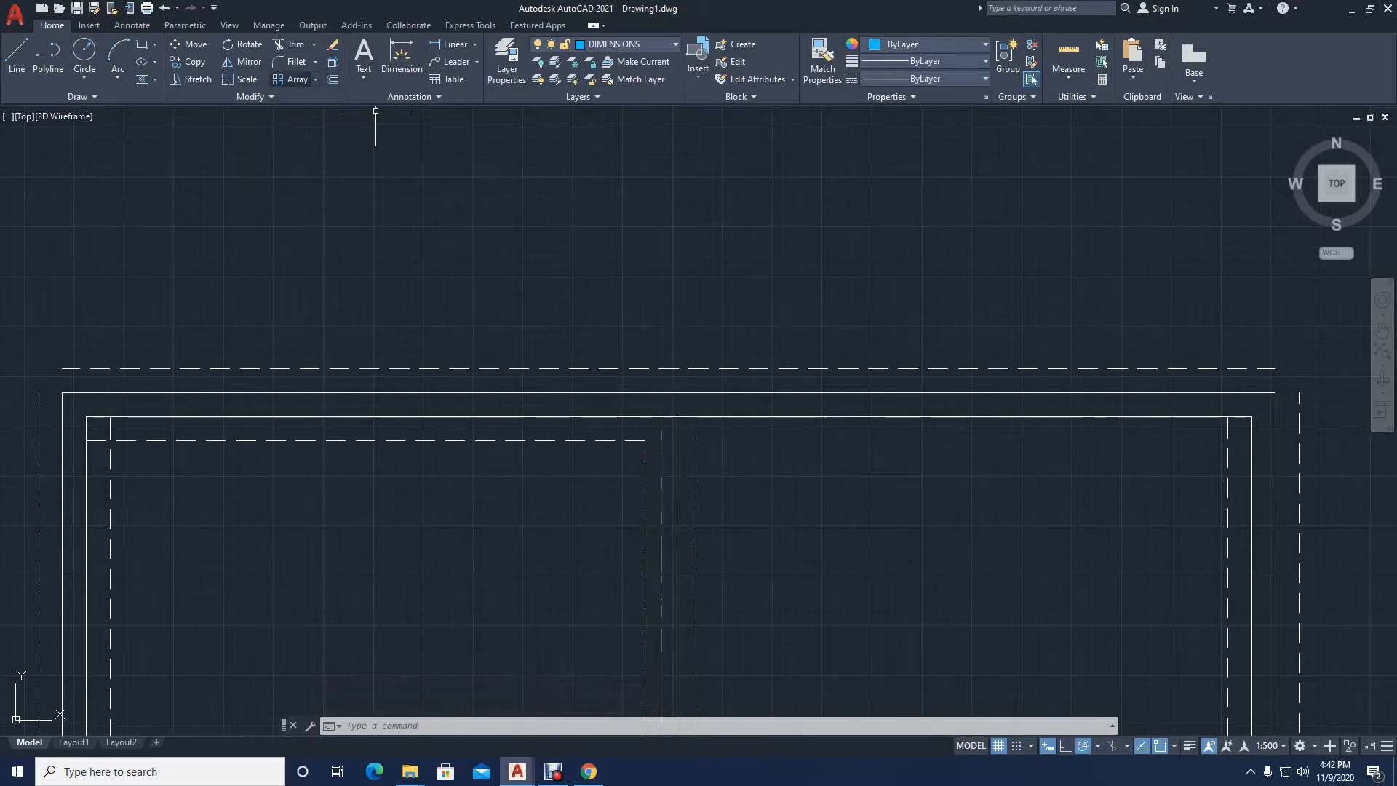
Step: Offset the upper-right room's inner top wall line 150 toward the inside of the room
left_click(332, 79)
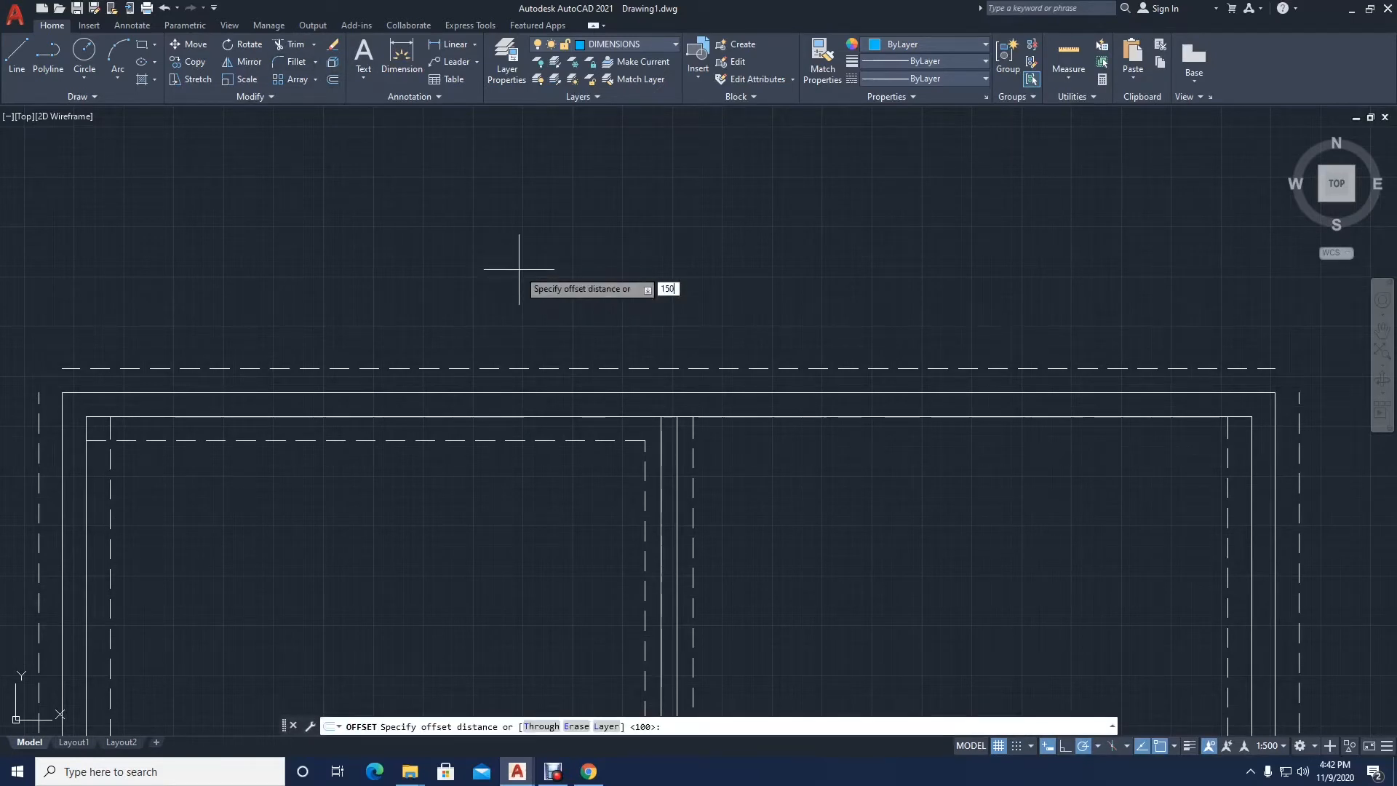
key("Return")
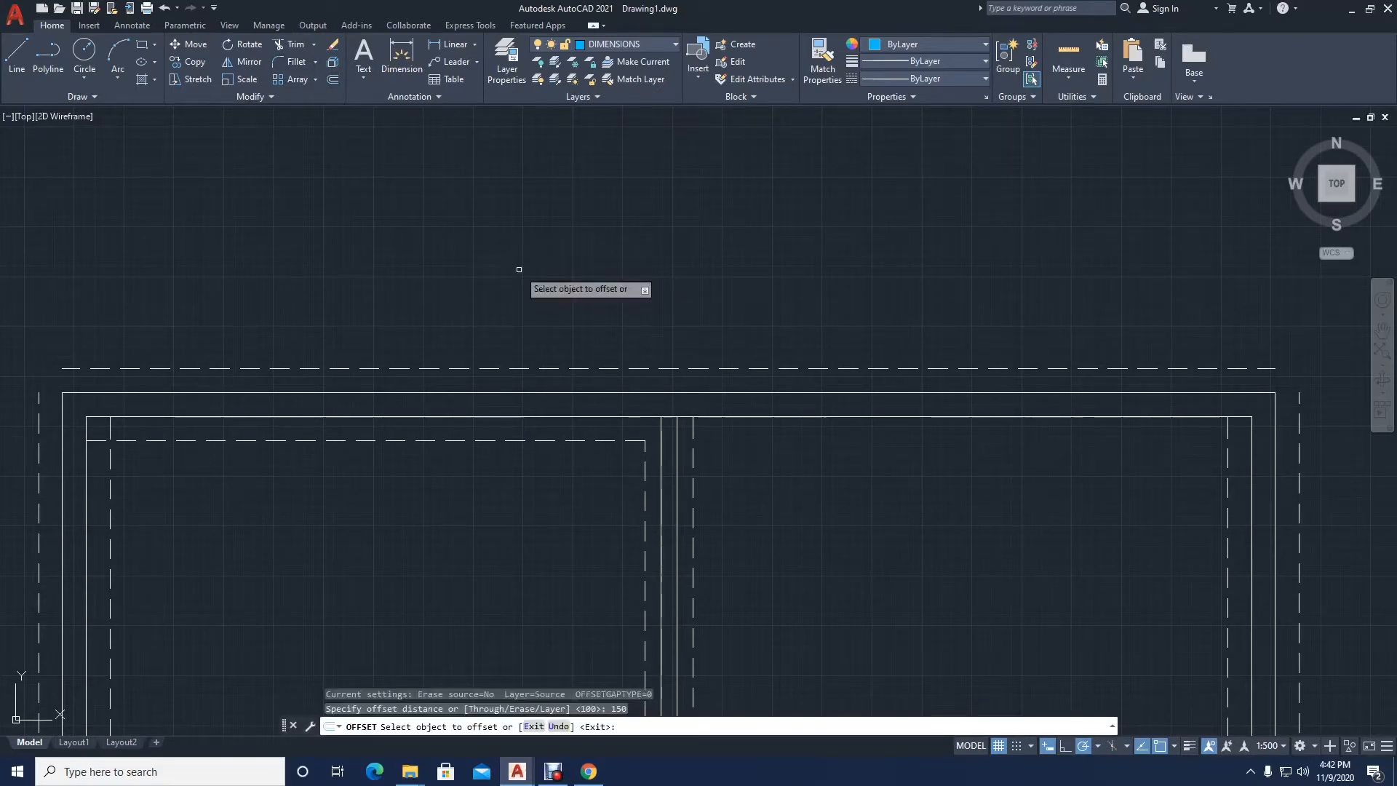
left_click(733, 419)
left_click(726, 458)
key("Return")
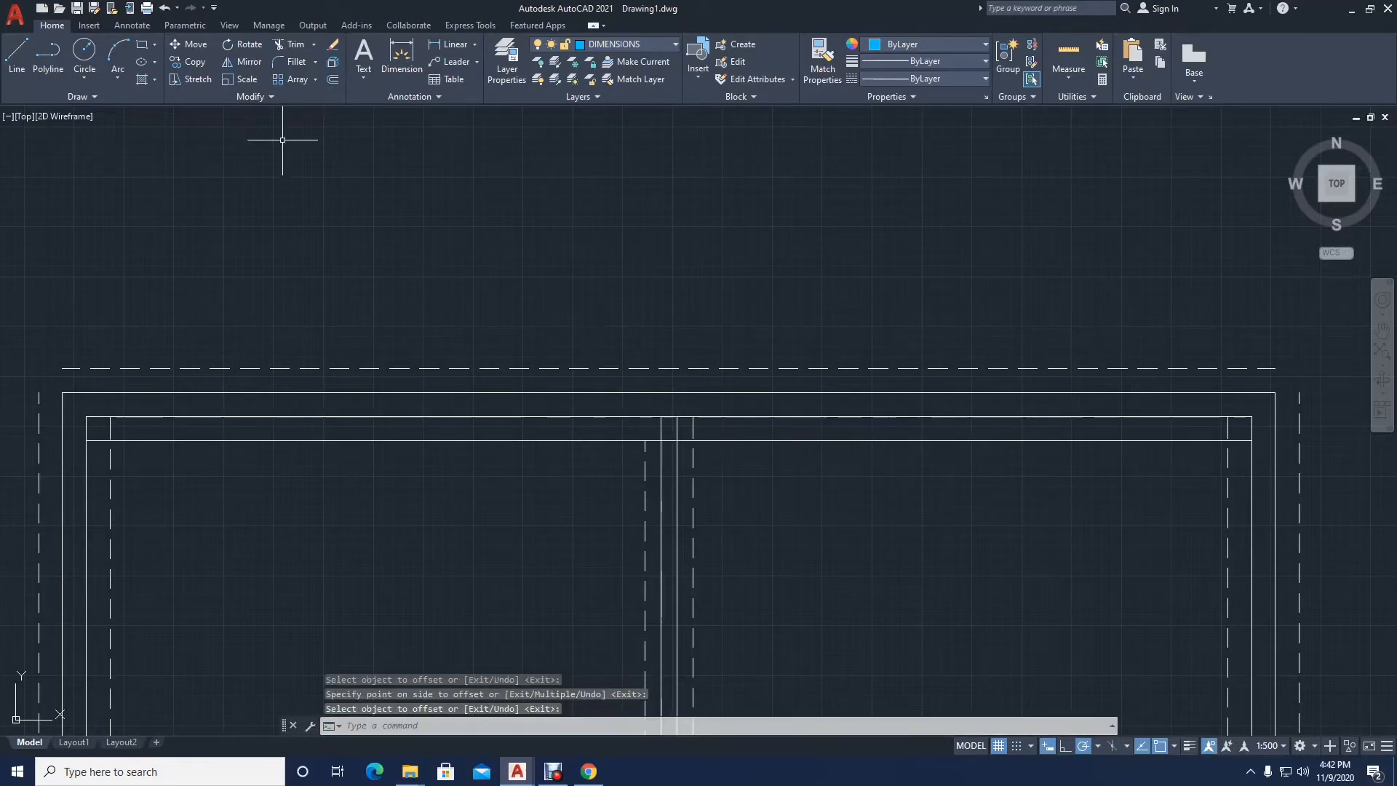
Step: Fillet the new offset line with the upper-right room's left dashed line, and trim the inner top wall line across the partition
left_click(296, 61)
left_click(710, 440)
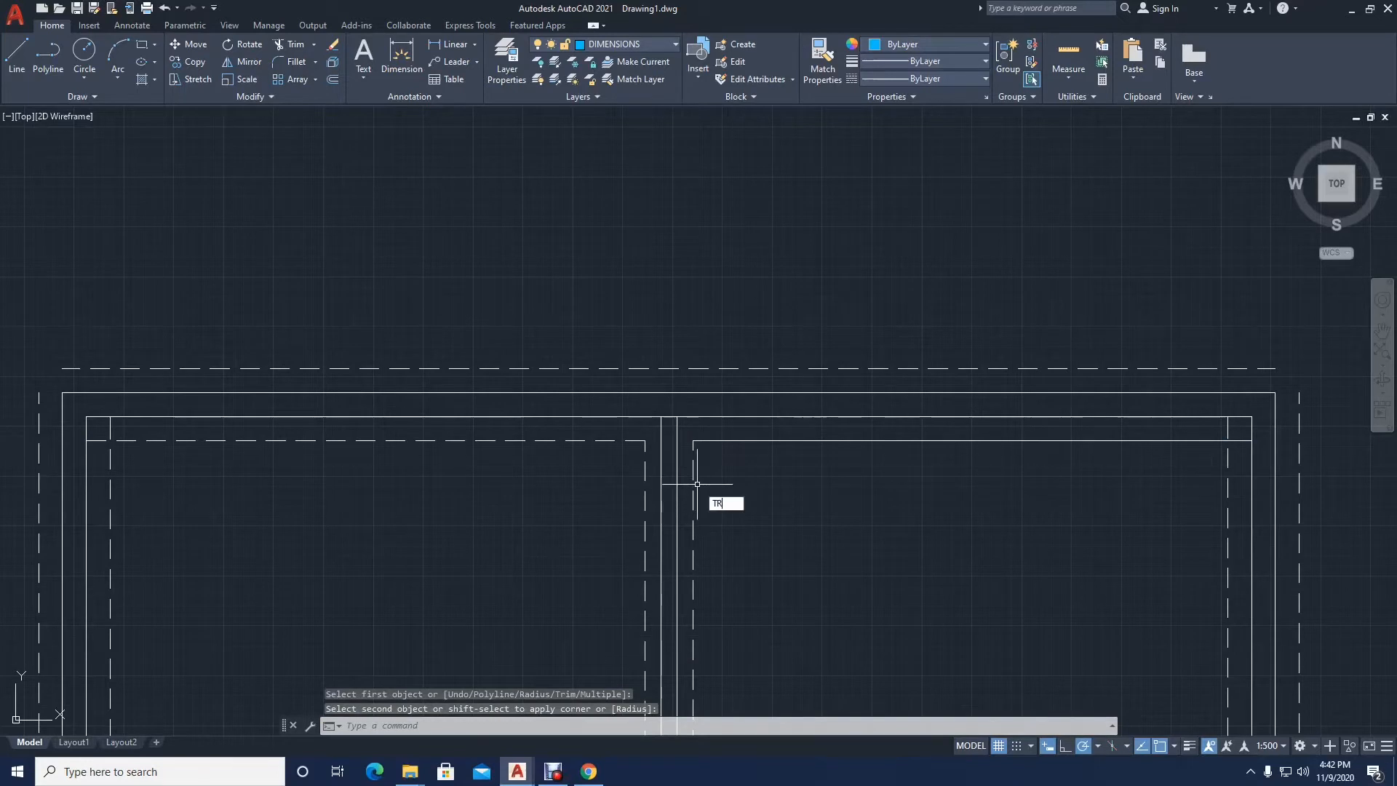
type("TR")
key("Return")
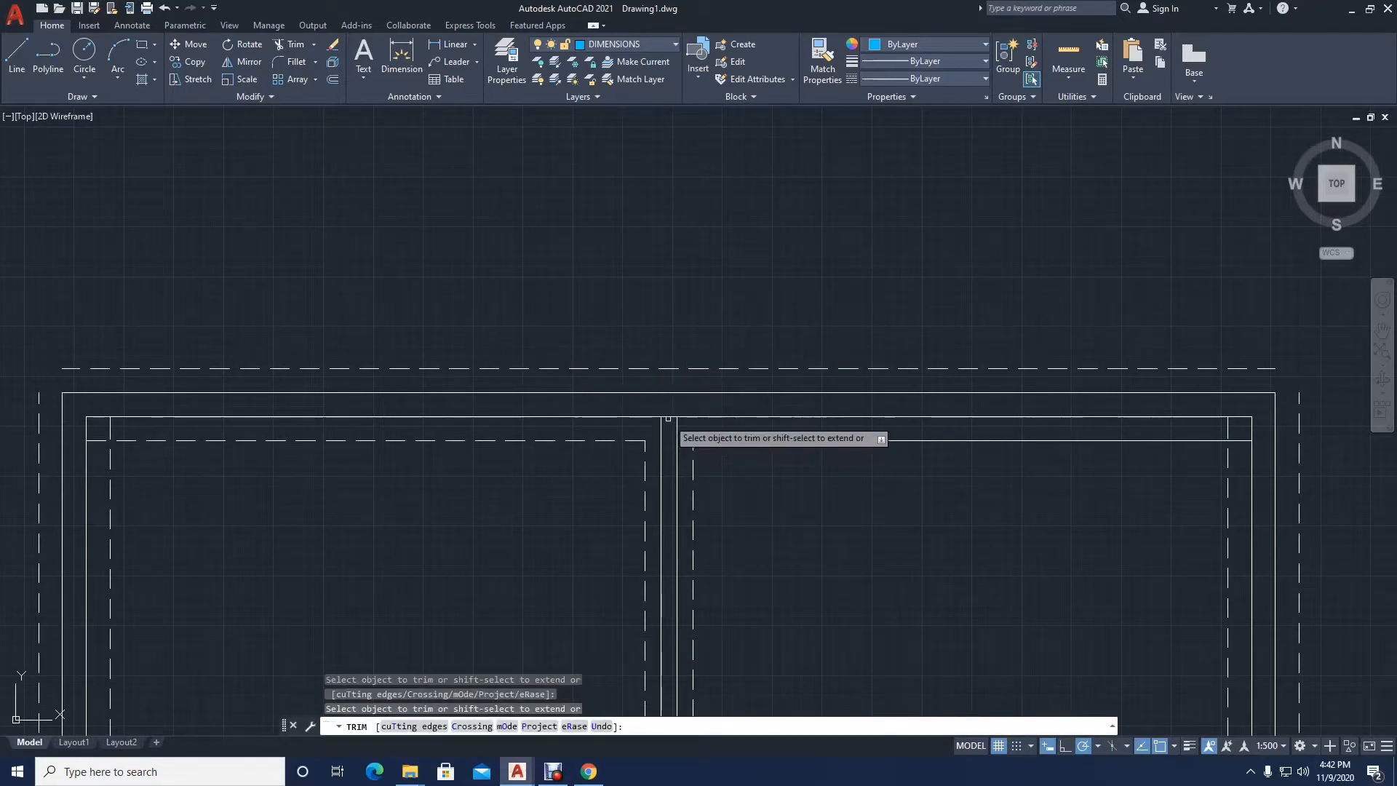
key("Escape")
Step: Match the upper-right room's new offset line to the properties of the upper-left room's dashed top line
type("M")
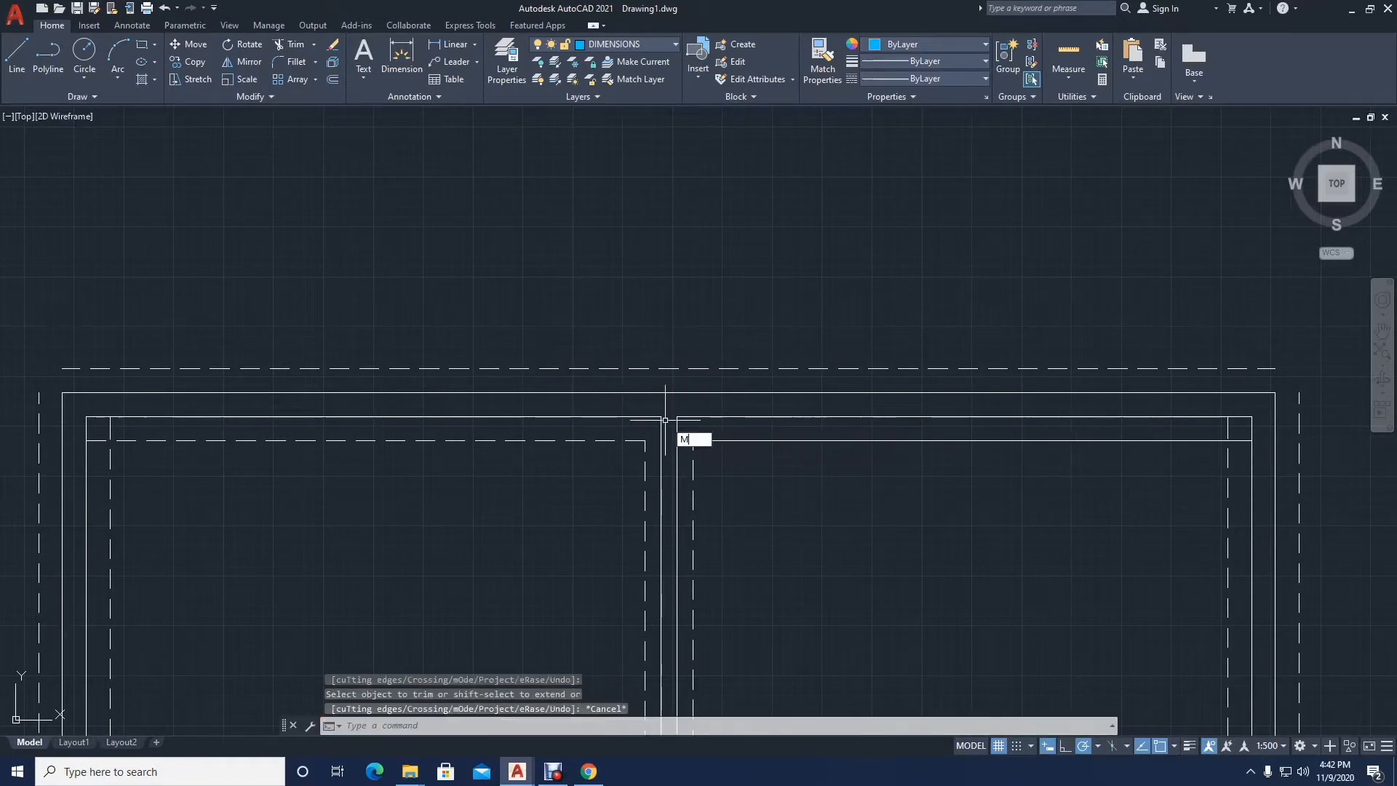
type("A")
key("Return")
left_click(635, 440)
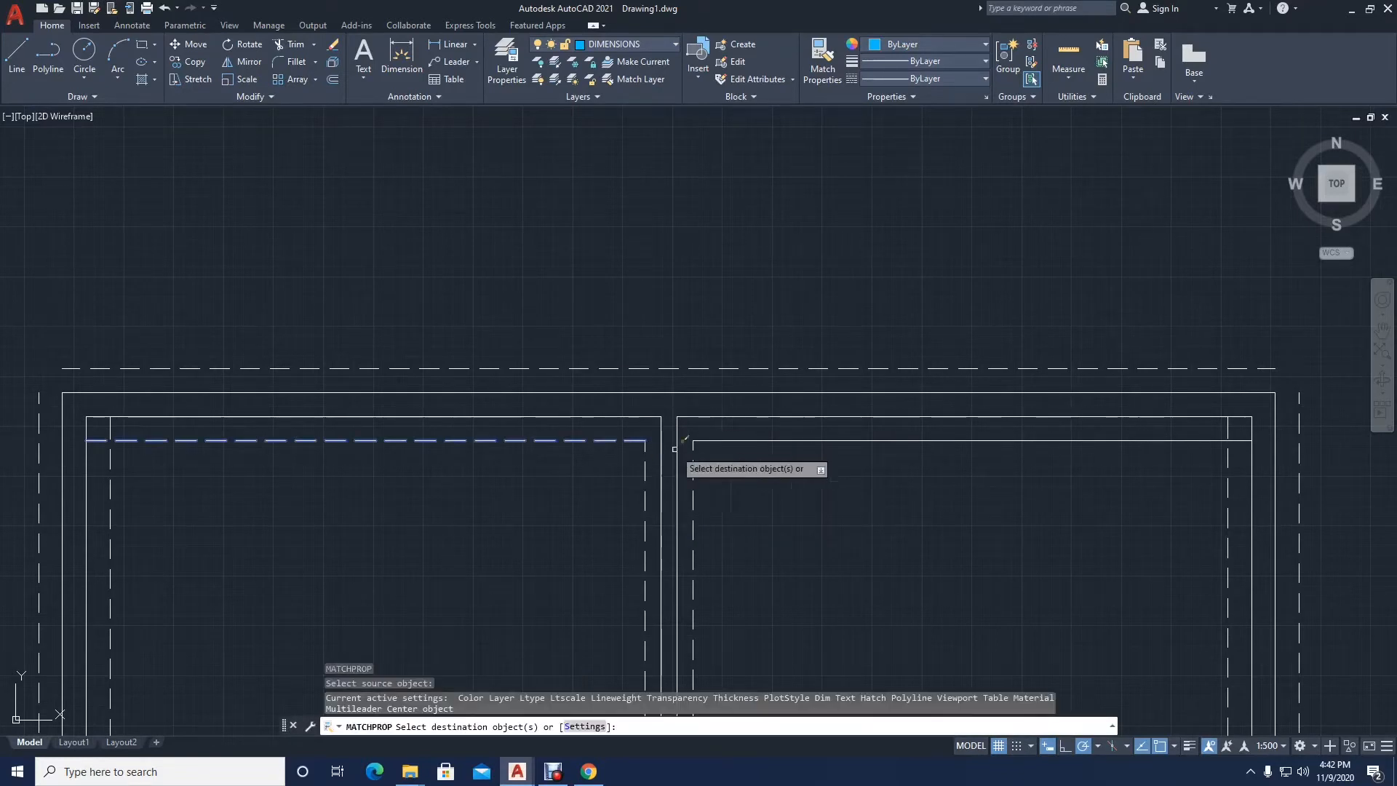
left_click(718, 439)
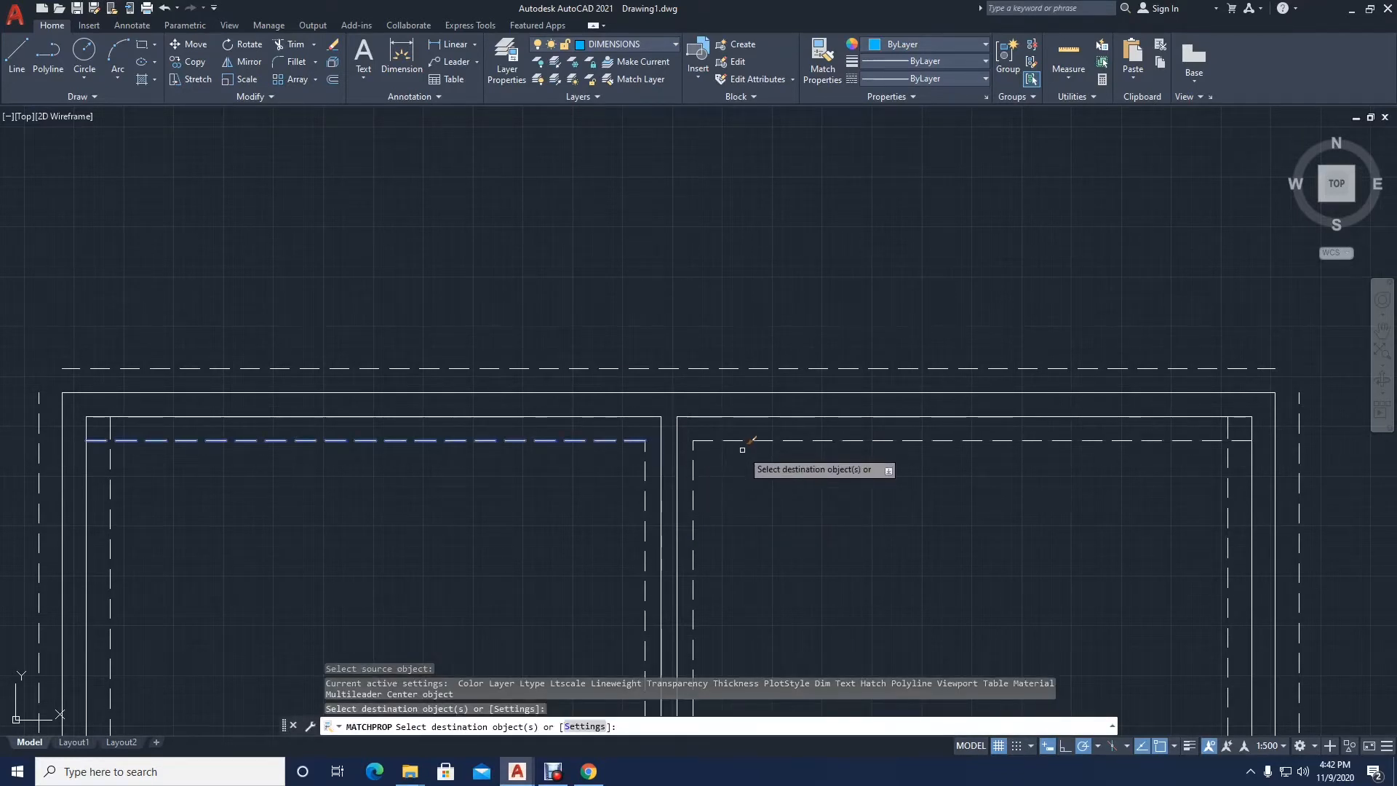
key("Return")
Step: Trim the dashed-line overhangs at the upper-right room's two right corners and the large right room's top-right corner
left_click(291, 44)
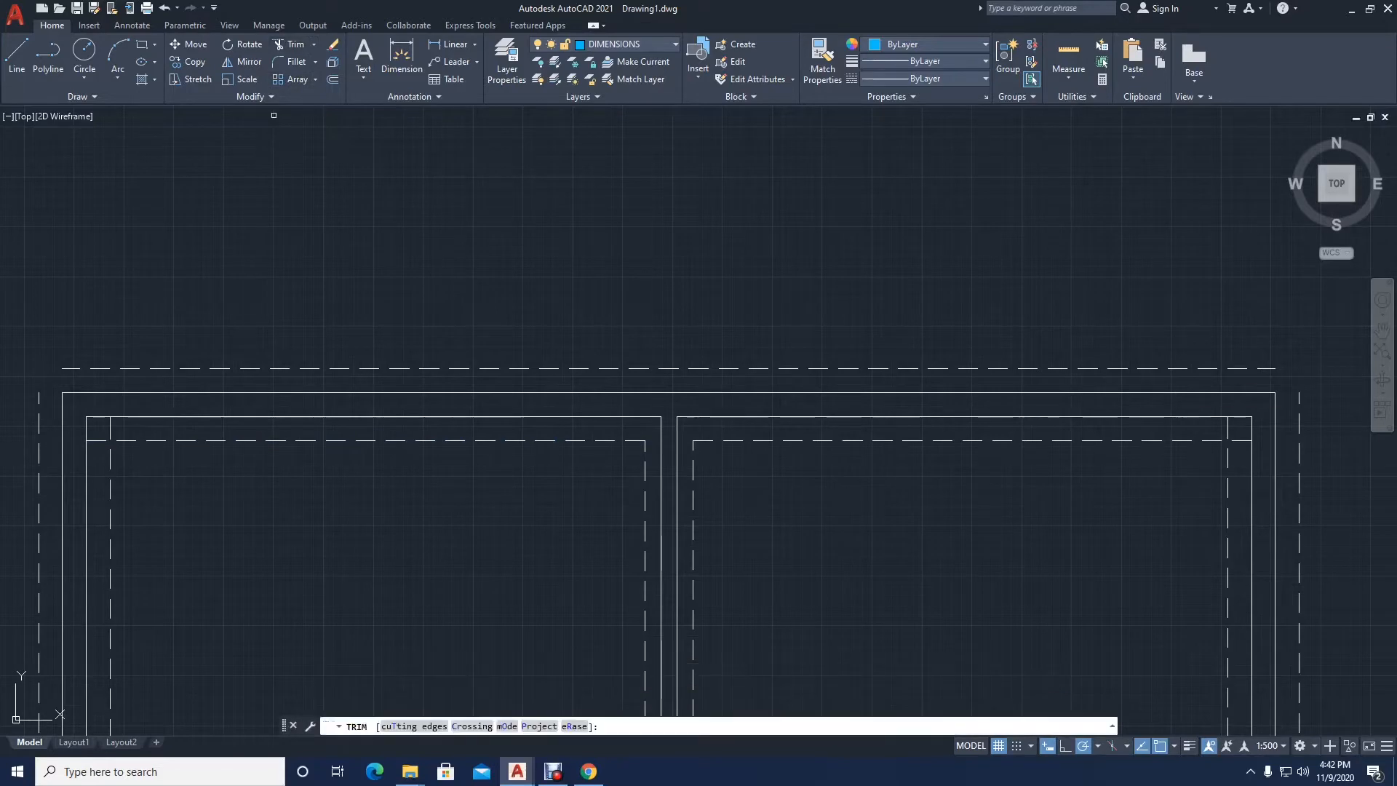
left_click(1233, 434)
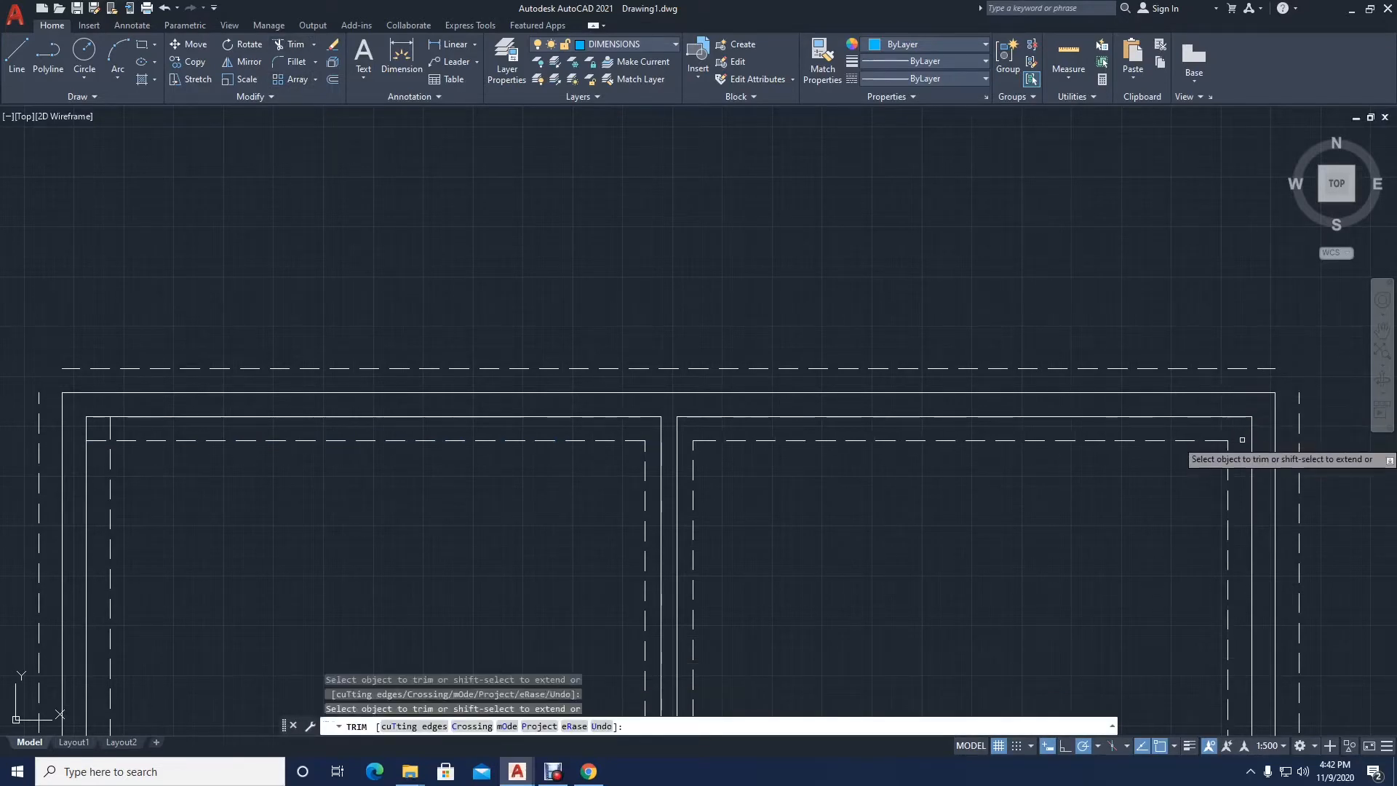
scroll(729, 455, "down", 4)
scroll(793, 331, "up", 6)
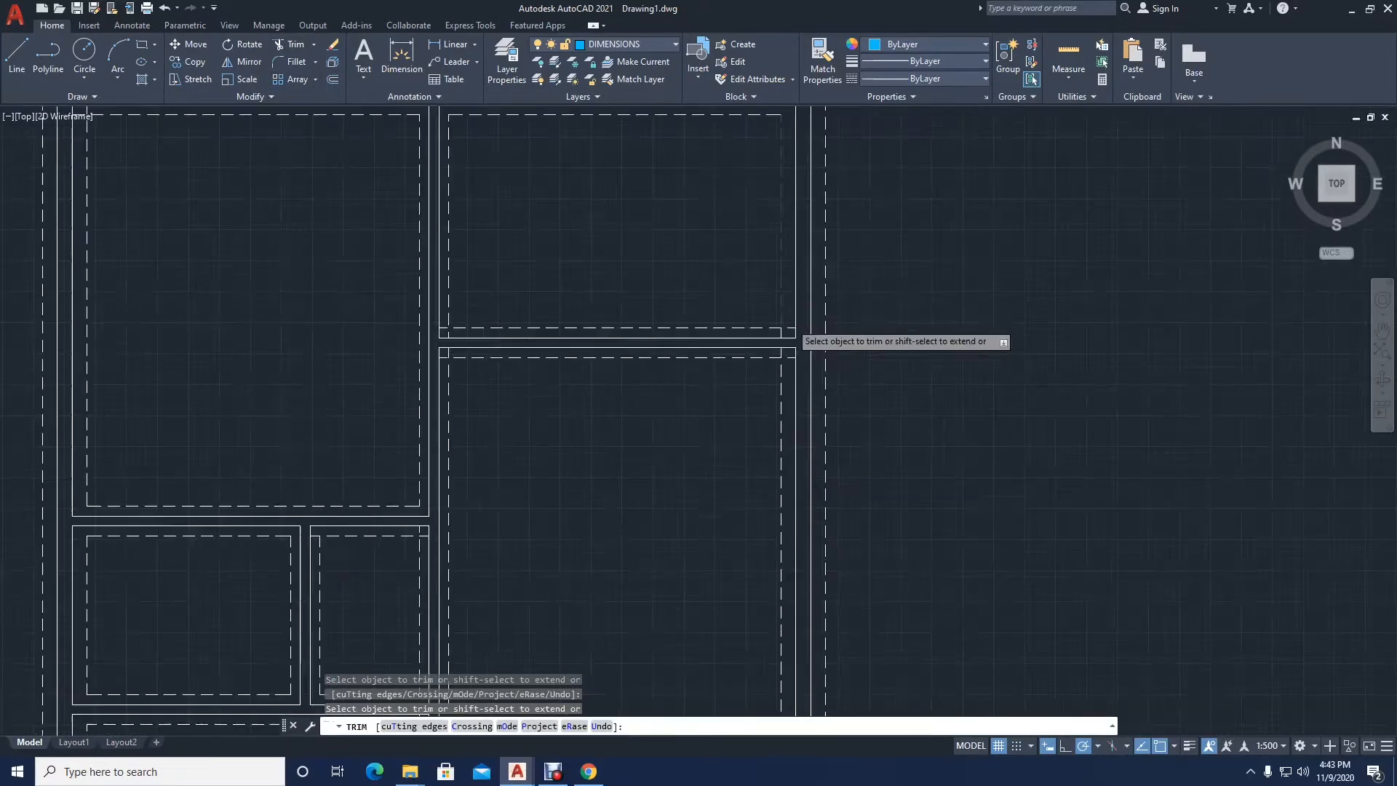
left_click(791, 333)
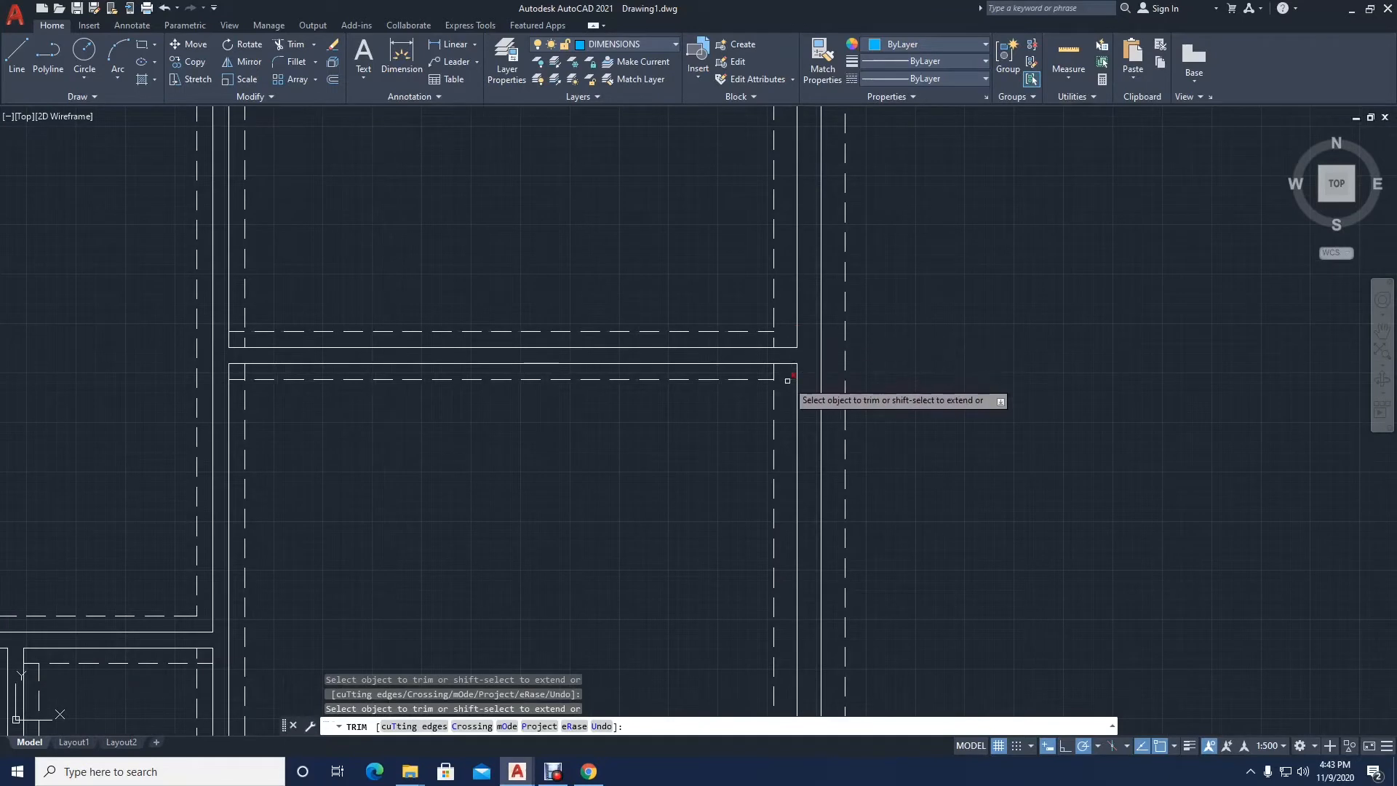
left_click(788, 380)
left_click(774, 372)
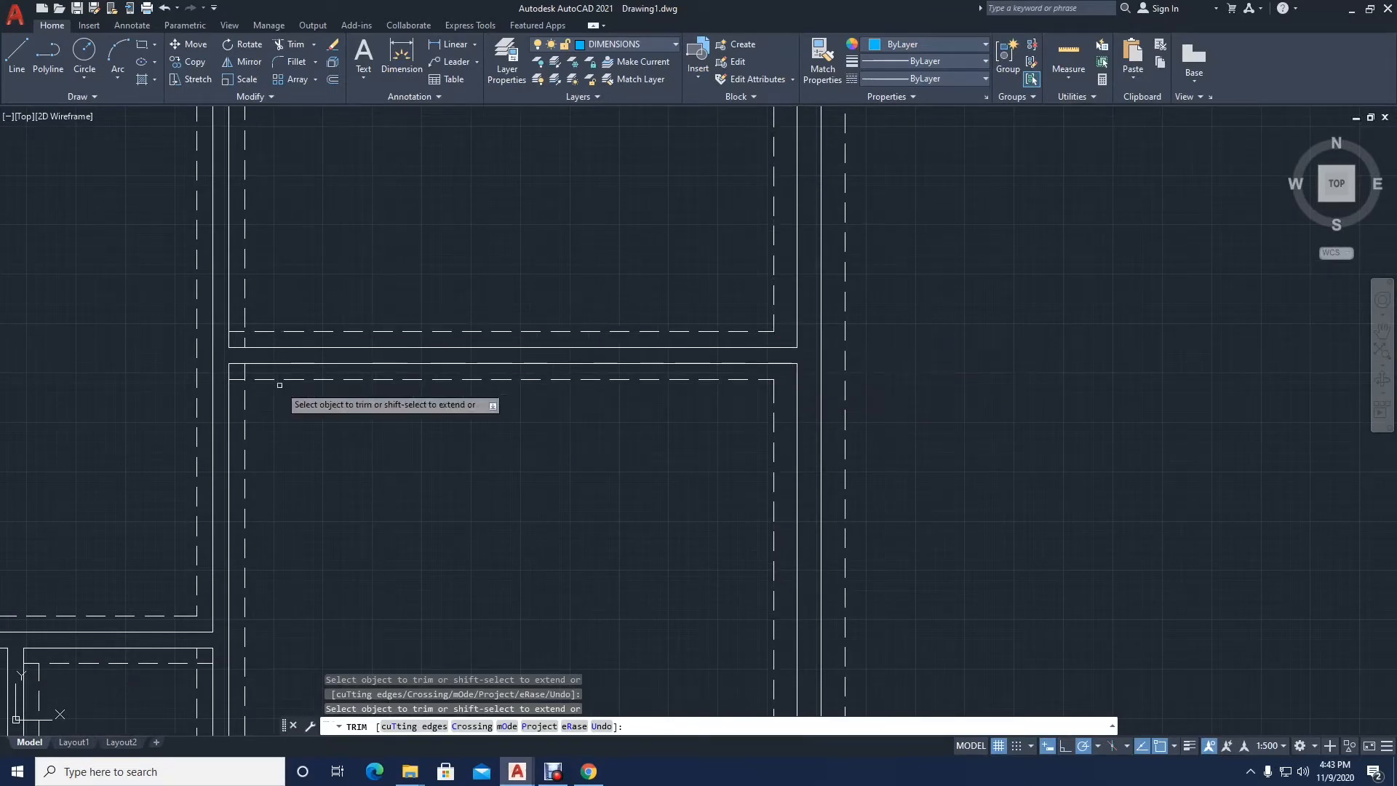
Step: Trim the overhangs at the large right room's top-left, upper-right room's bottom-left and upper-left room's top-left corners, ending the trim
left_click(238, 379)
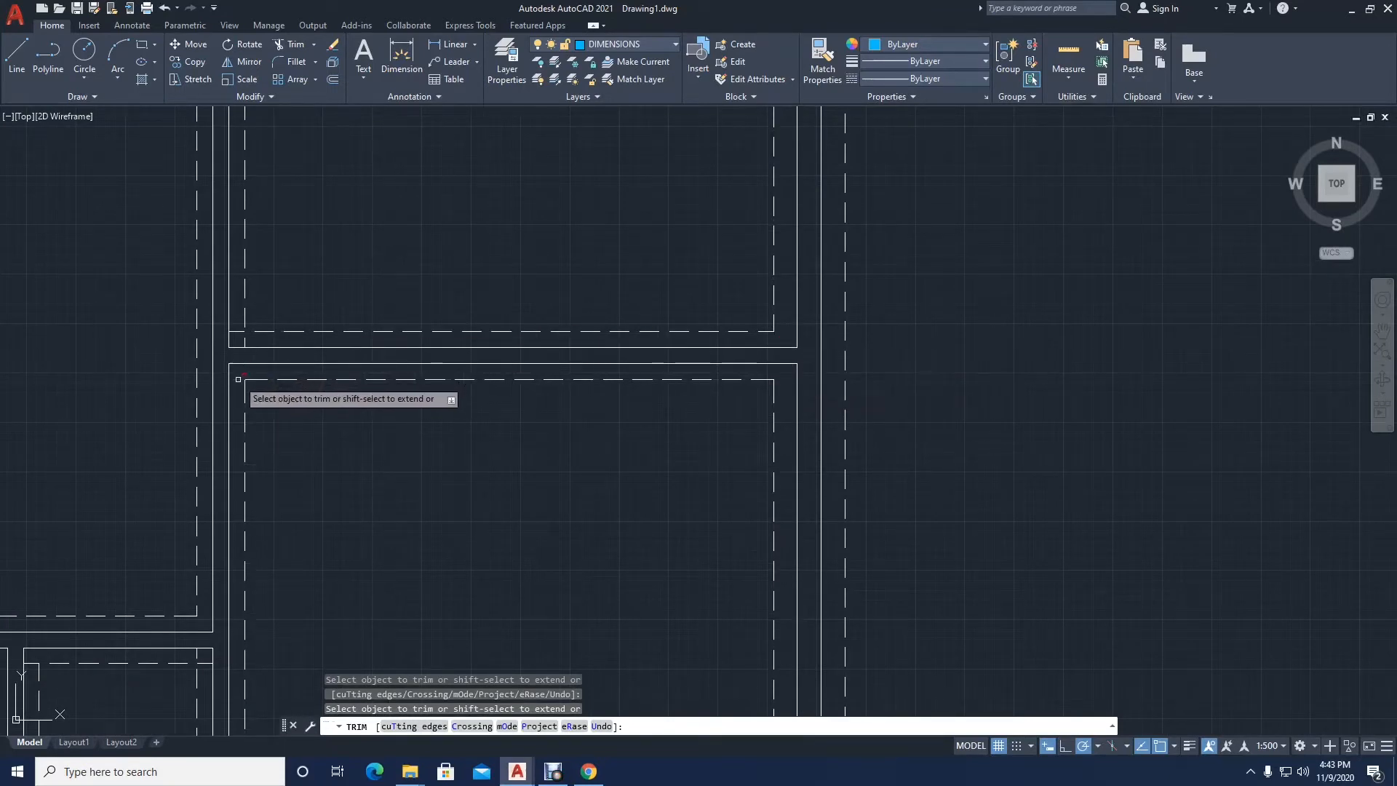
left_click(235, 332)
left_click(244, 340)
scroll(655, 345, "down", 5)
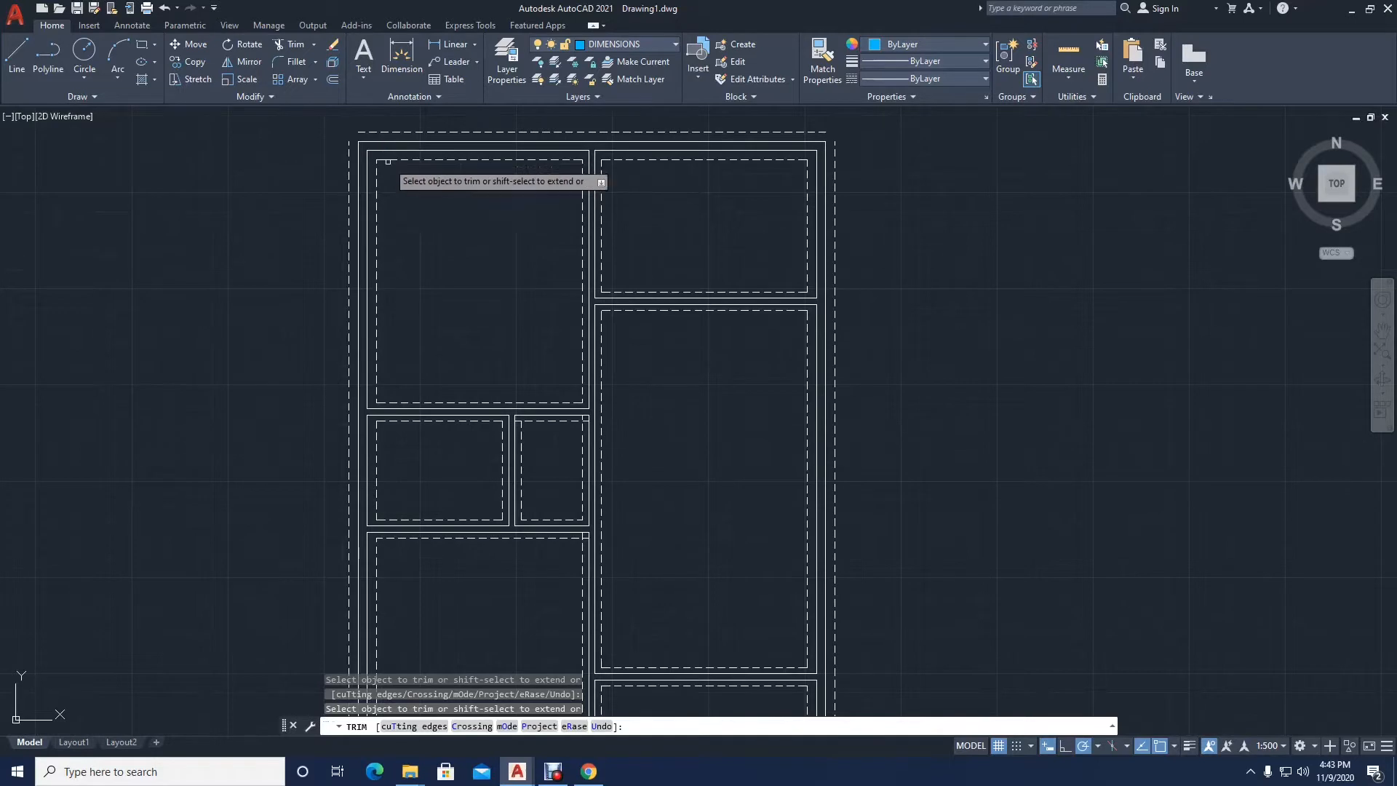
scroll(443, 190, "down", 2)
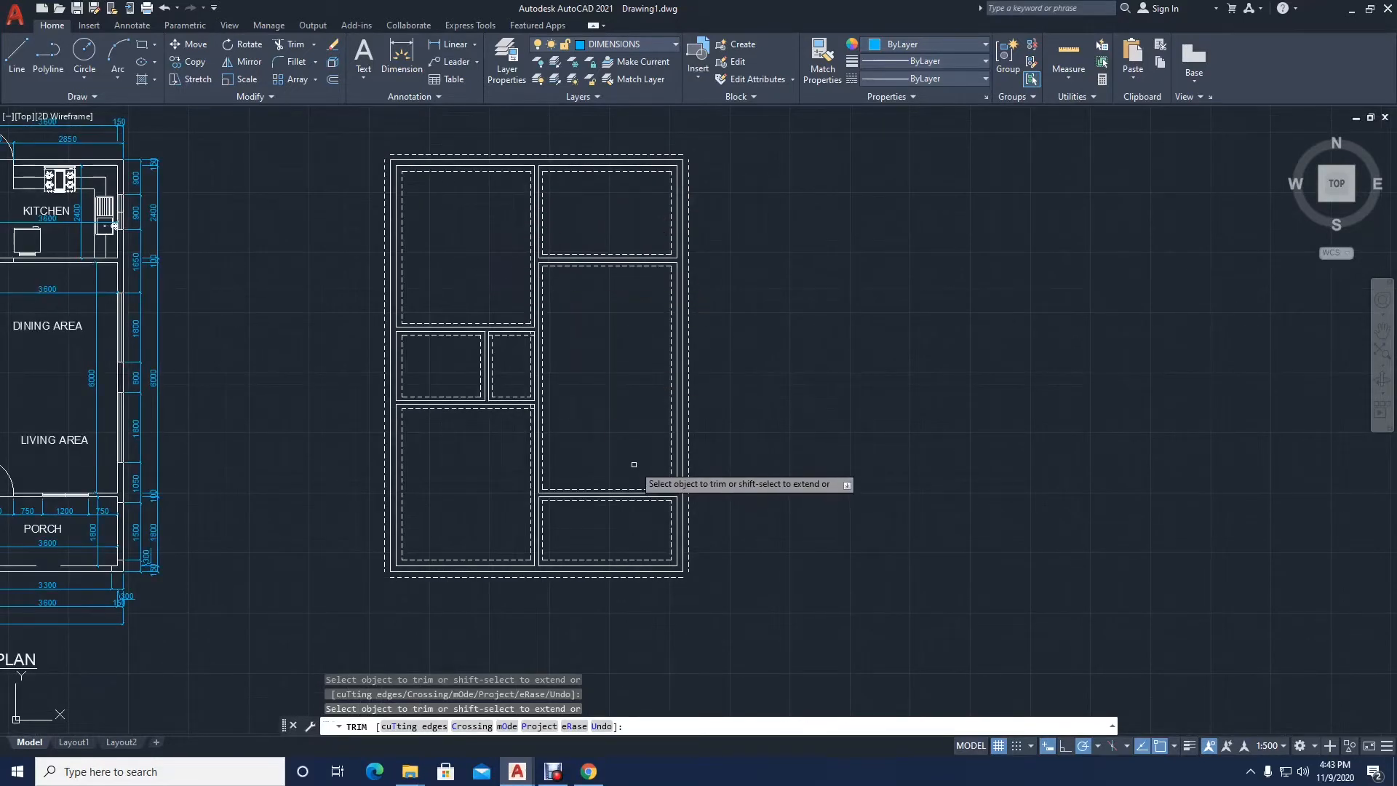
key("Escape")
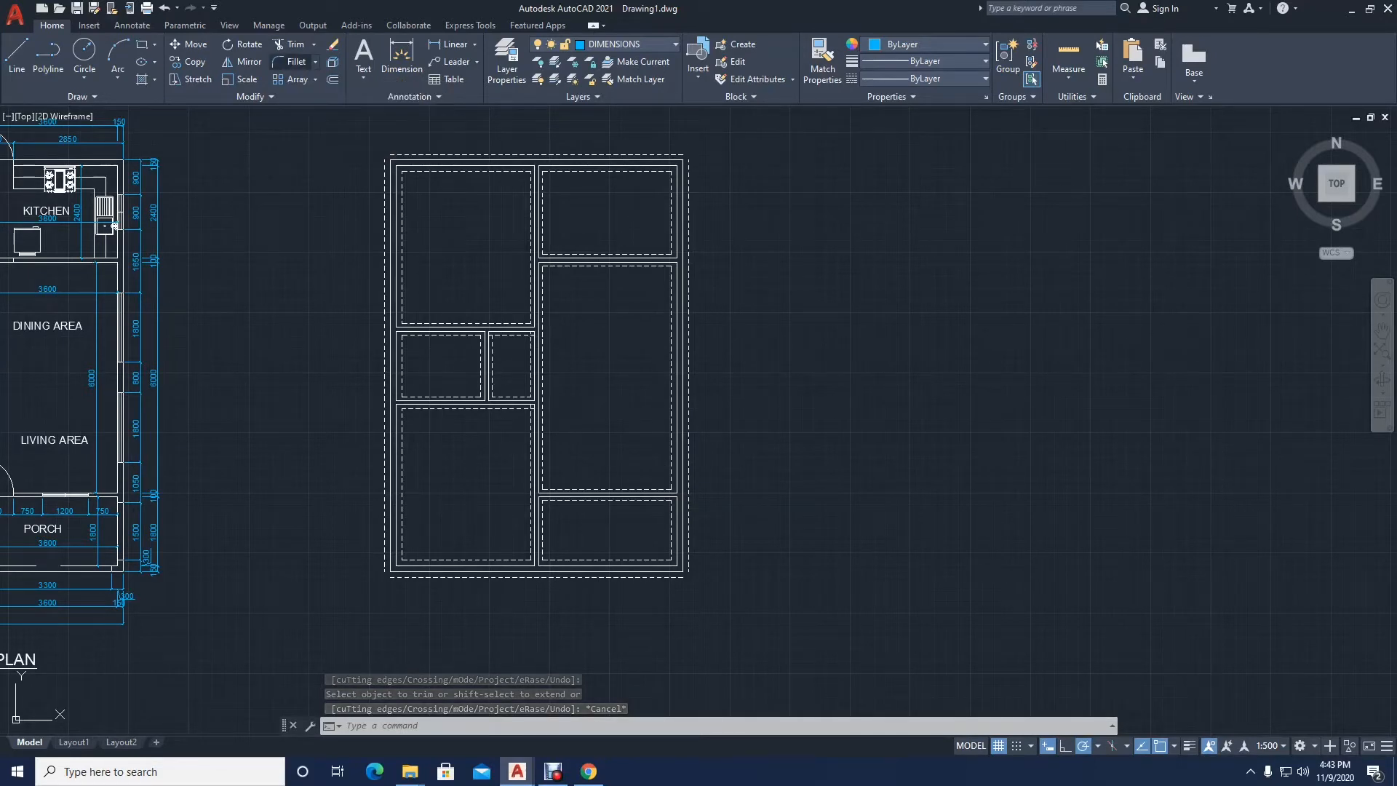
Step: Fillet the outer dashed lines at the building's top-left and bottom-left corners with a zero radius
left_click(288, 63)
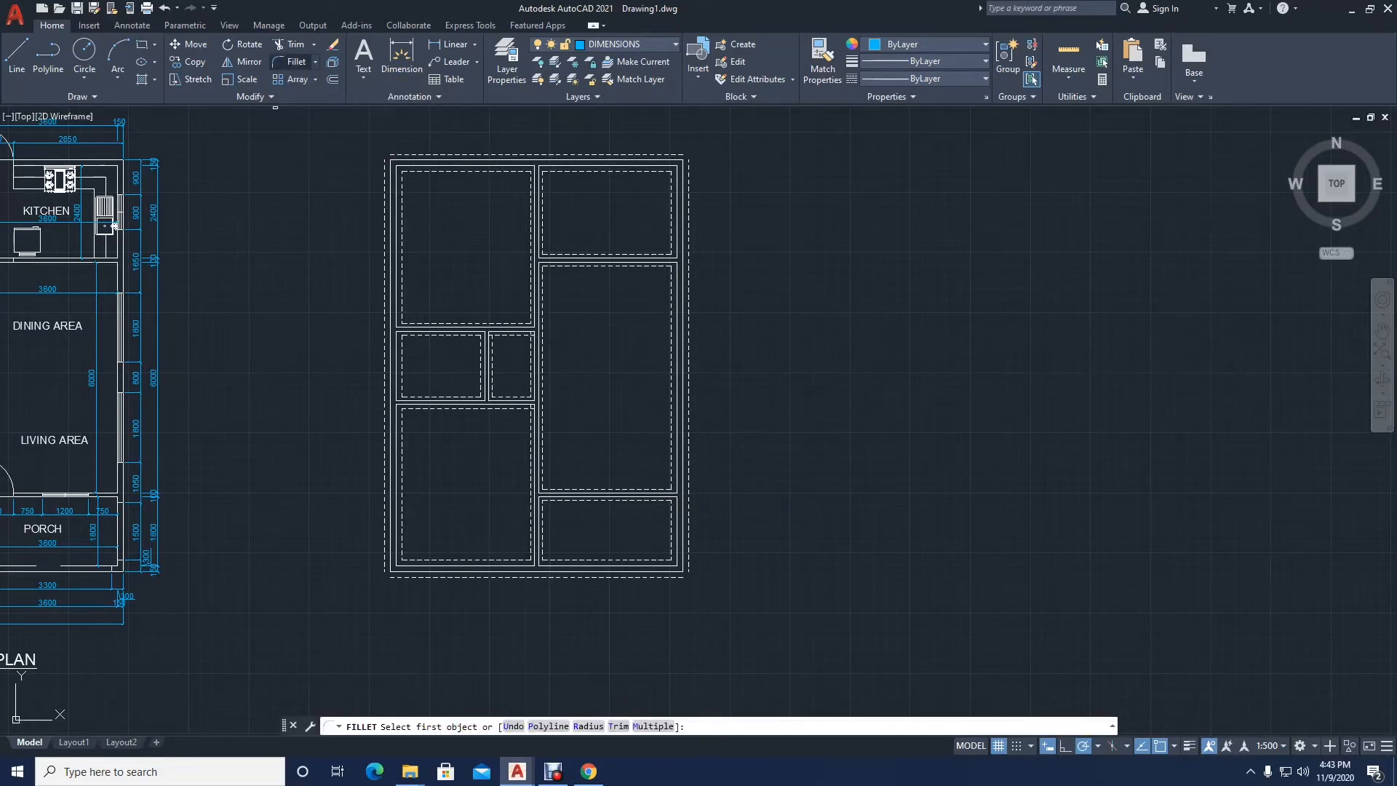
left_click(384, 168)
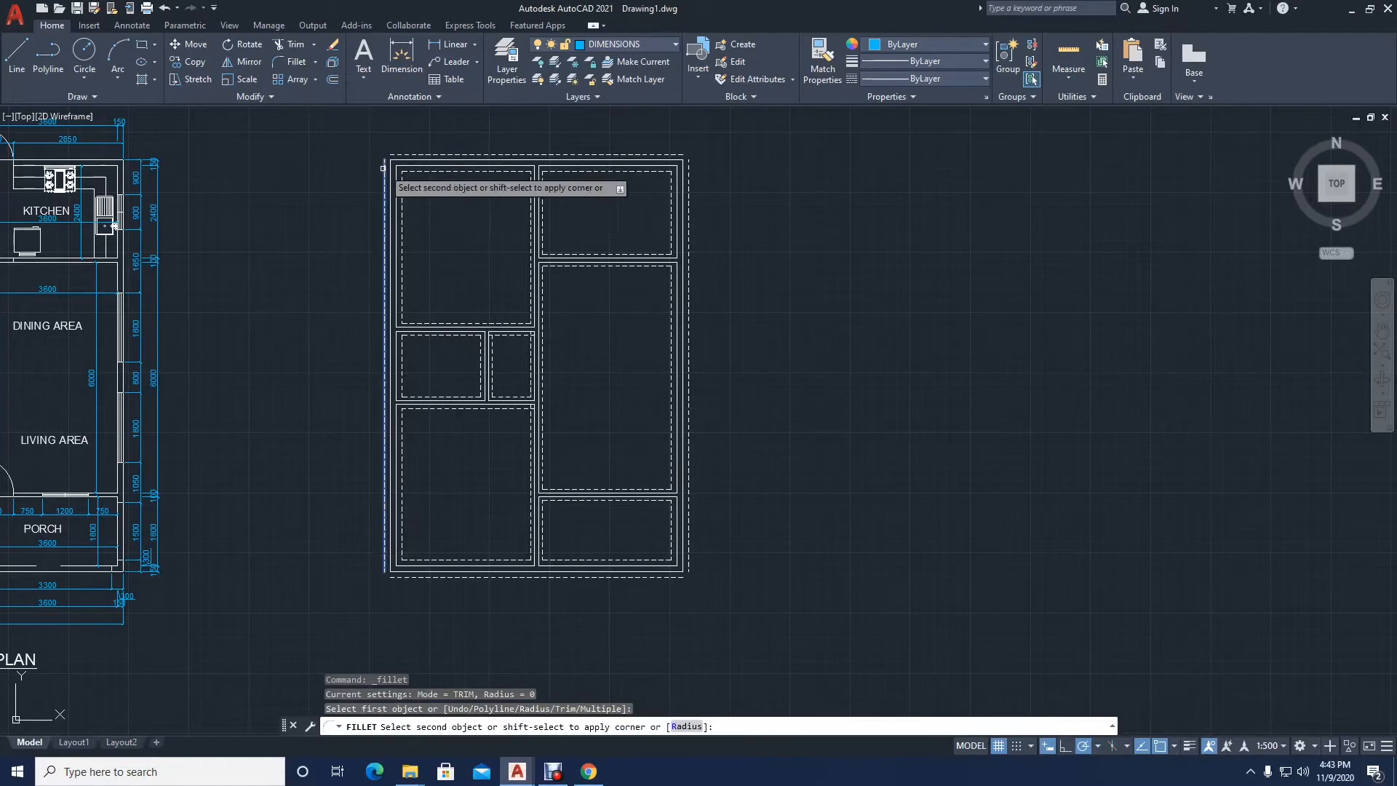
left_click(396, 154)
key("Return")
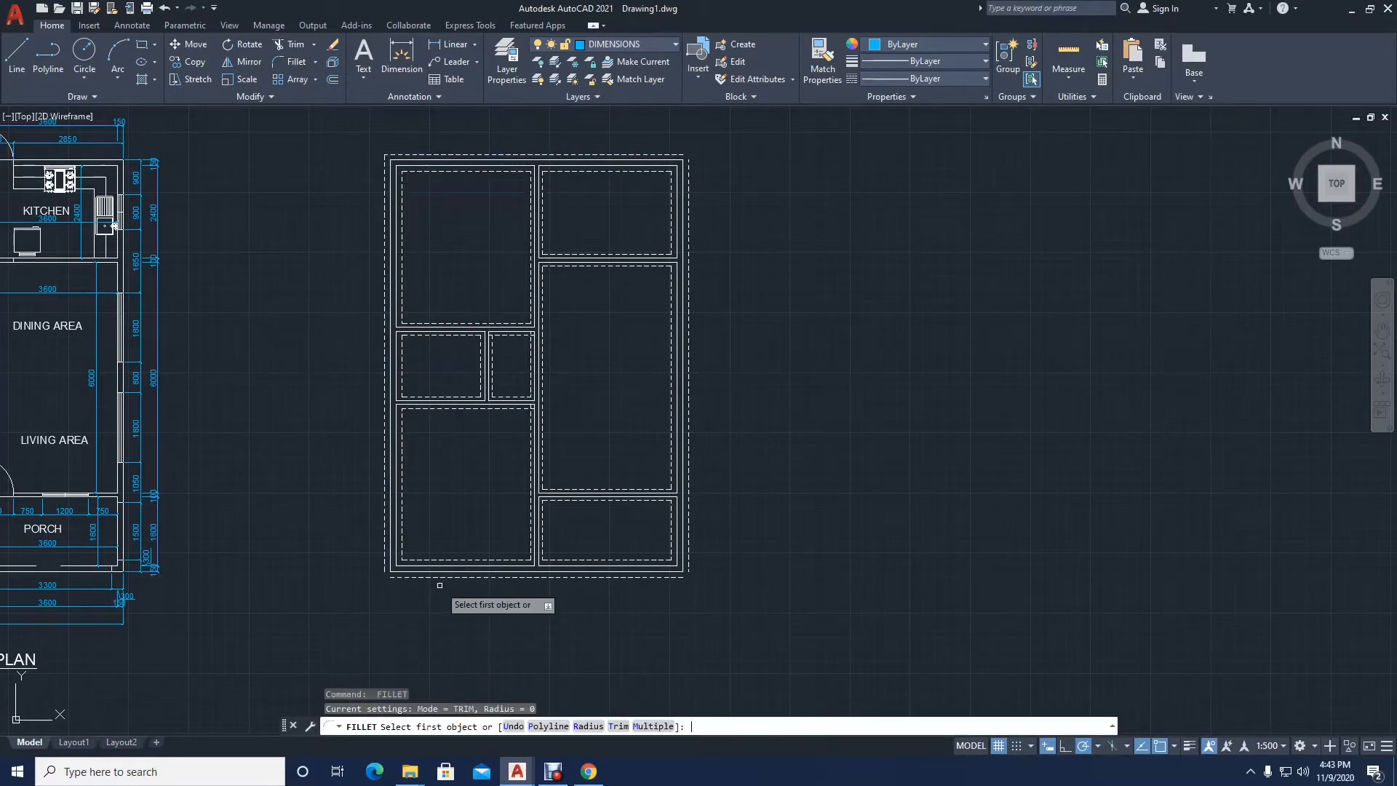
left_click(400, 572)
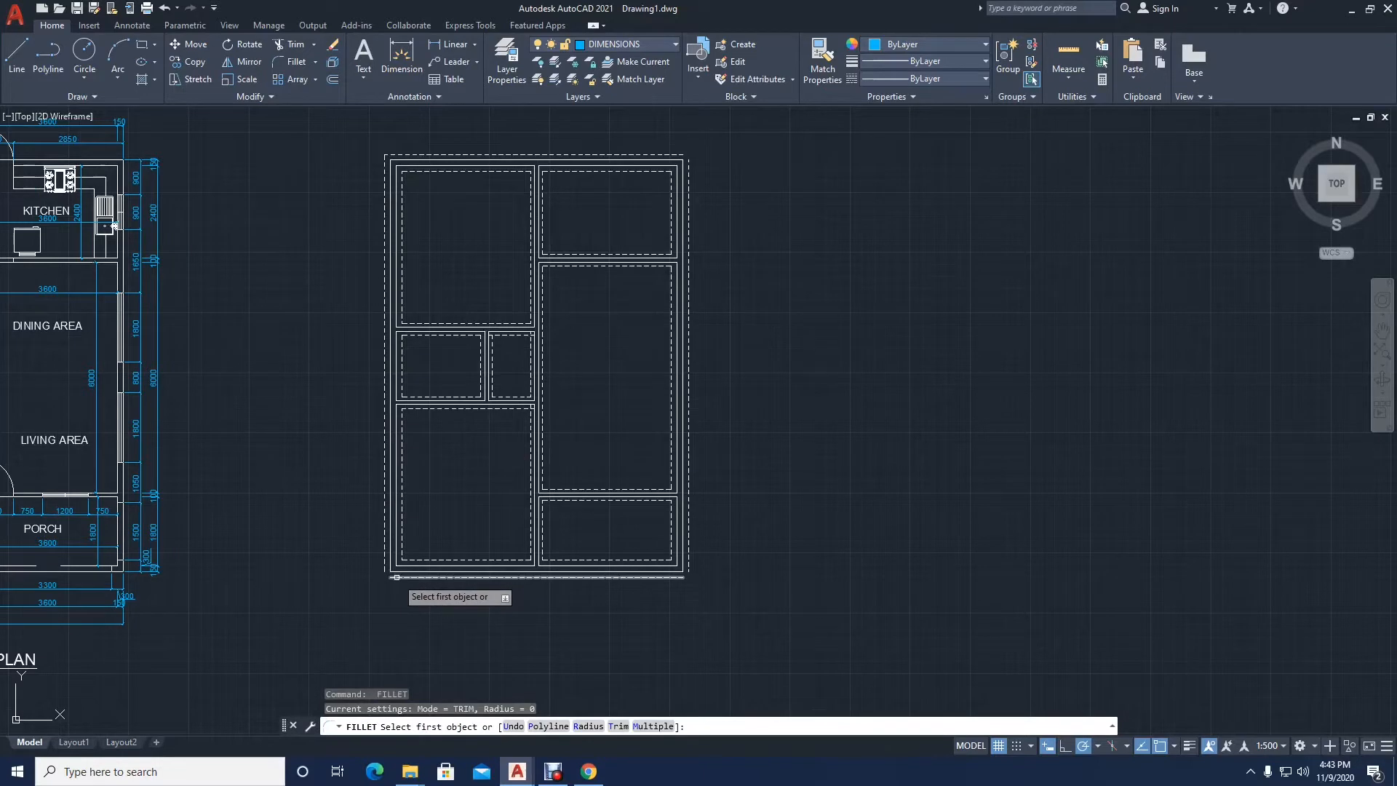
left_click(384, 562)
Step: Fillet the outer dashed lines at the building's bottom-right and top-right corners with a zero radius
key("Return")
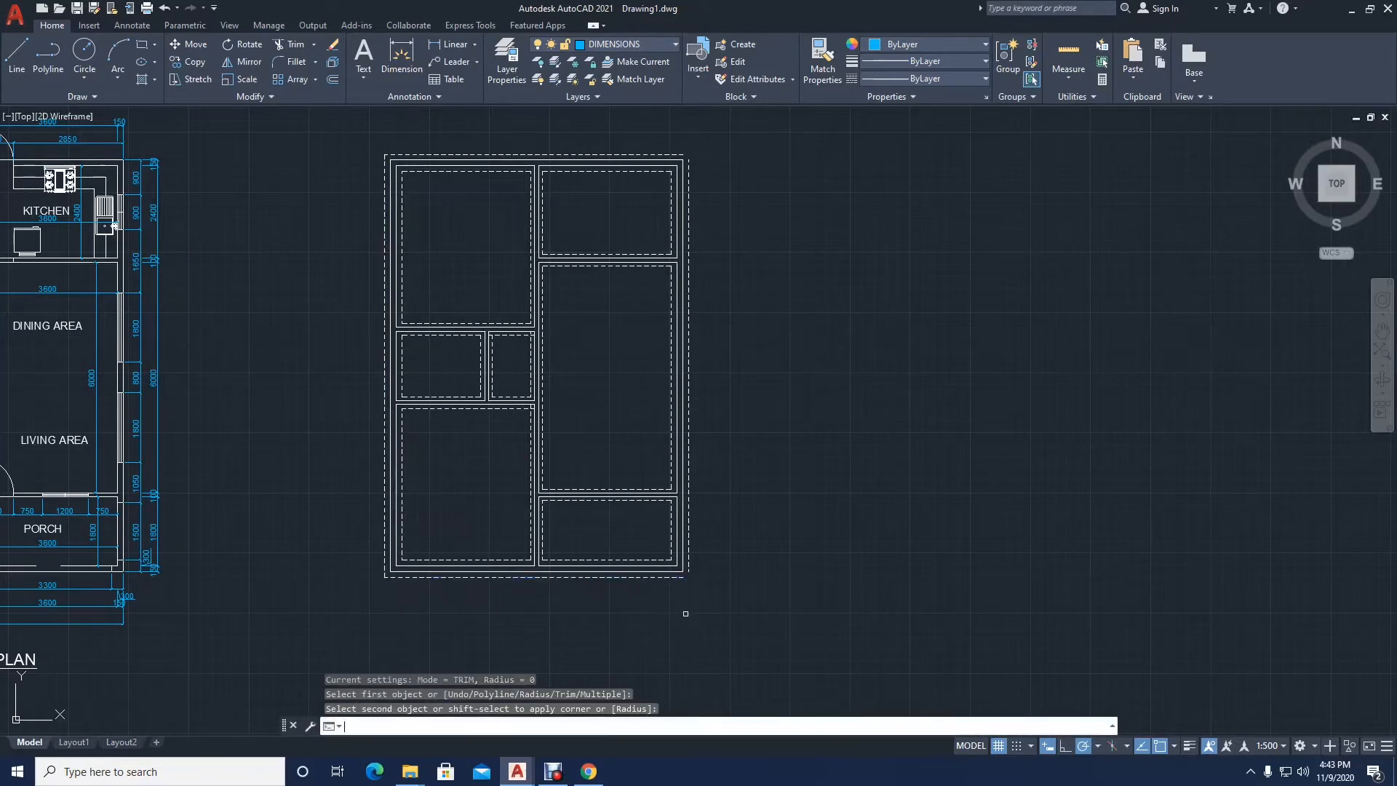
left_click(668, 574)
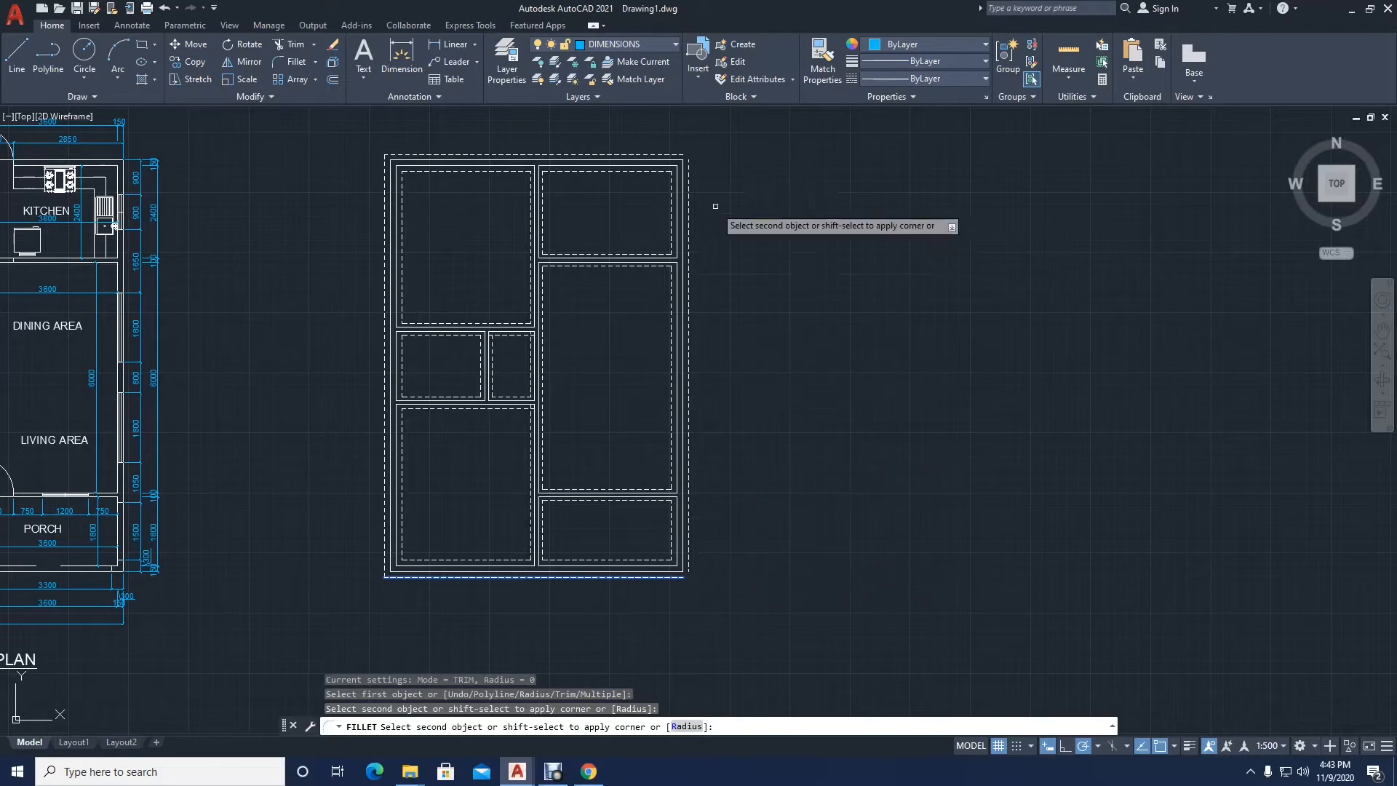
left_click(685, 163)
key("Return")
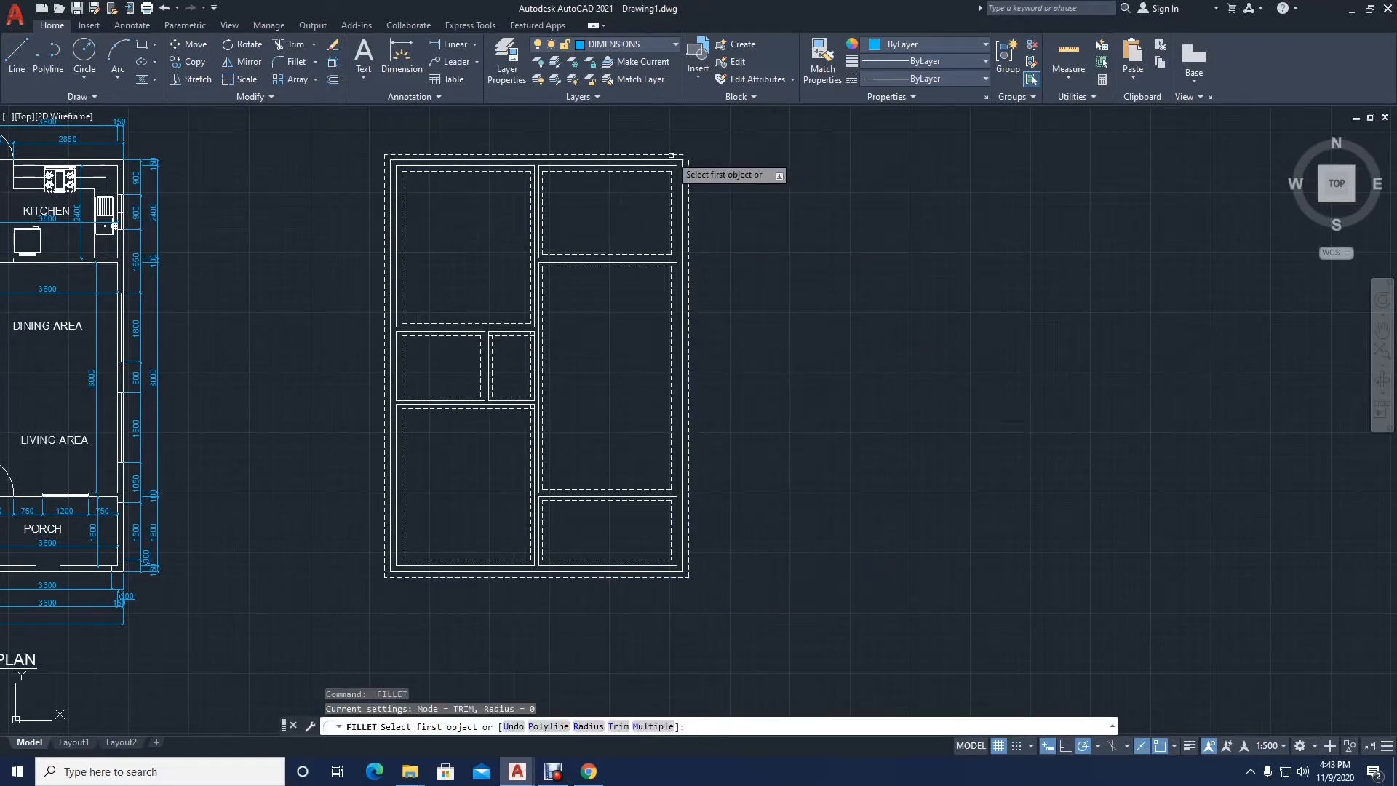
left_click(670, 154)
left_click(688, 175)
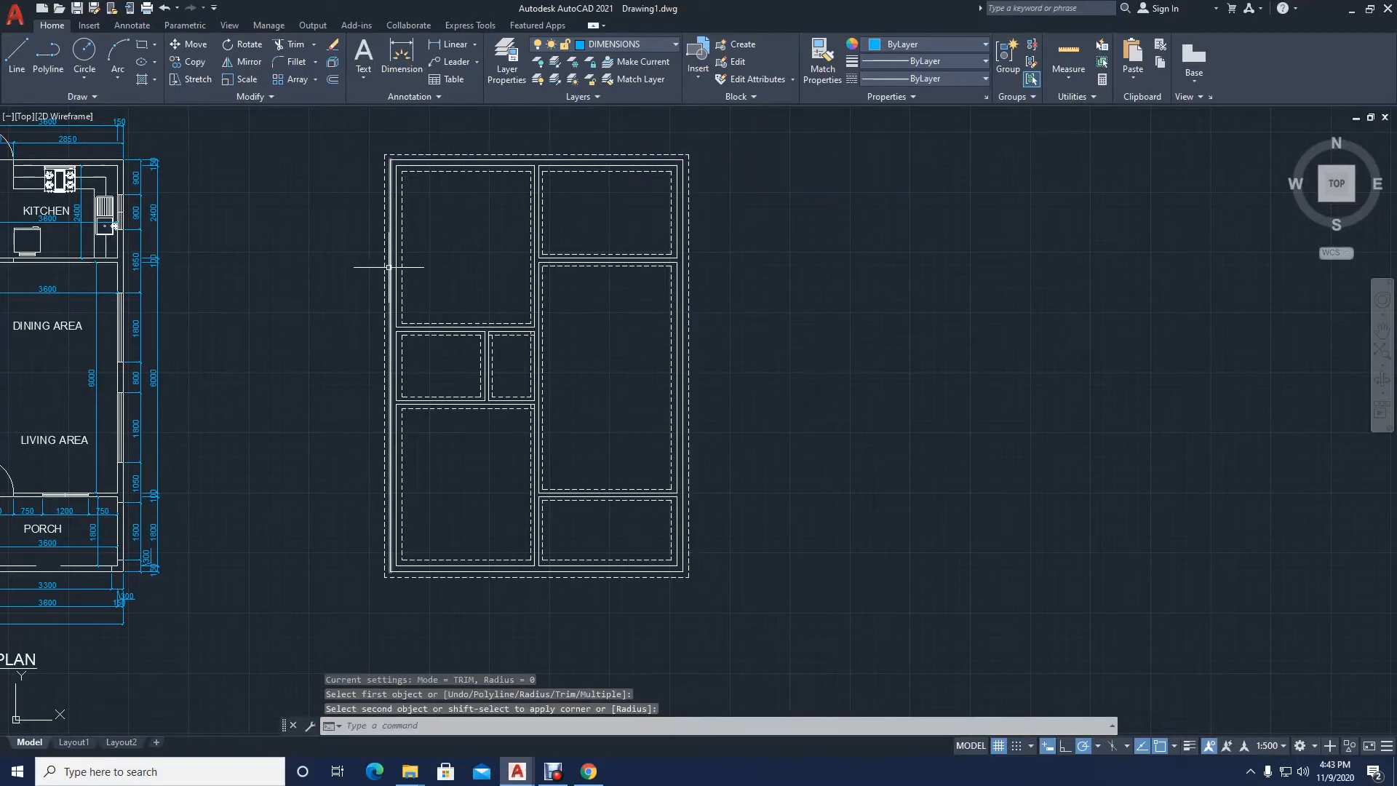
Step: Fillet the dashed lines at both top corners of the right small room with a zero radius
scroll(586, 425, "up", 2)
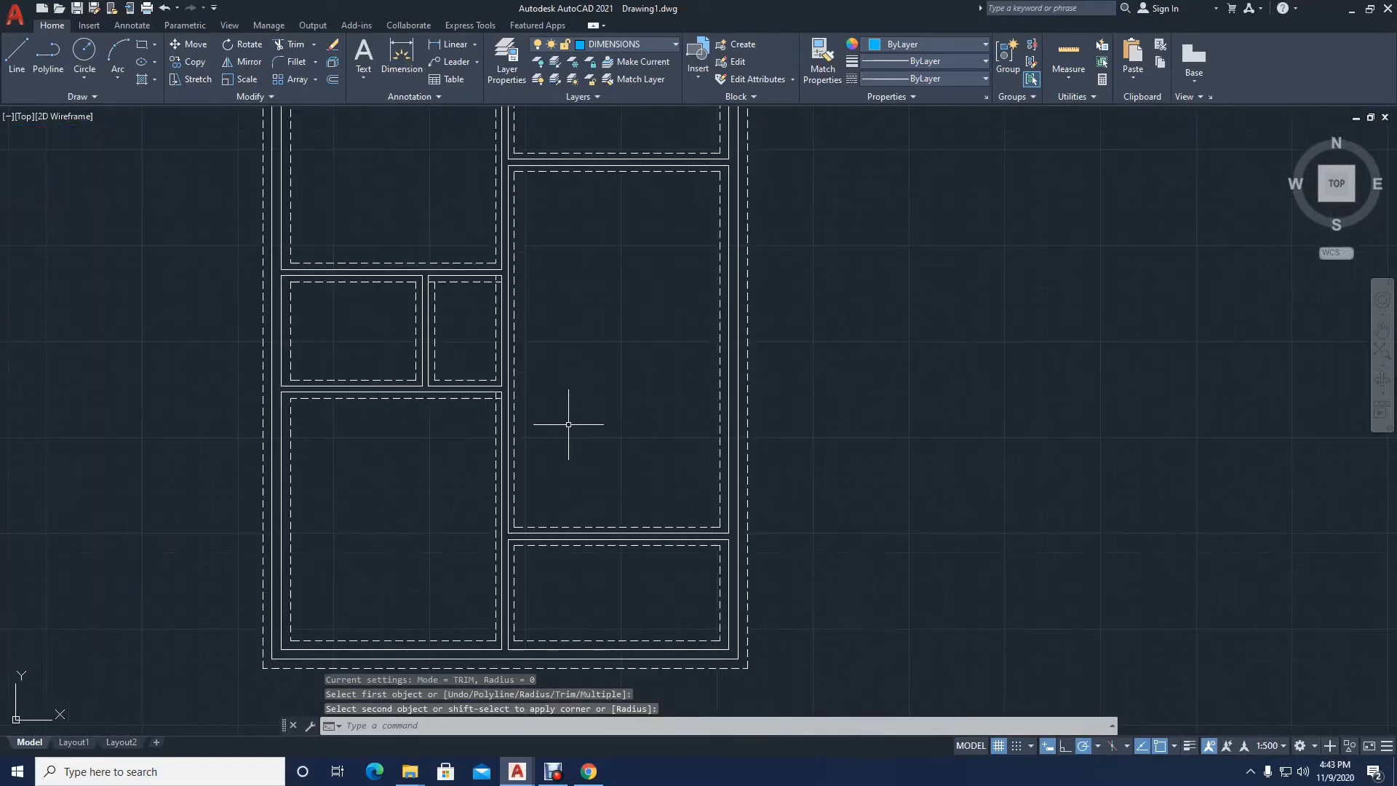
key("Return")
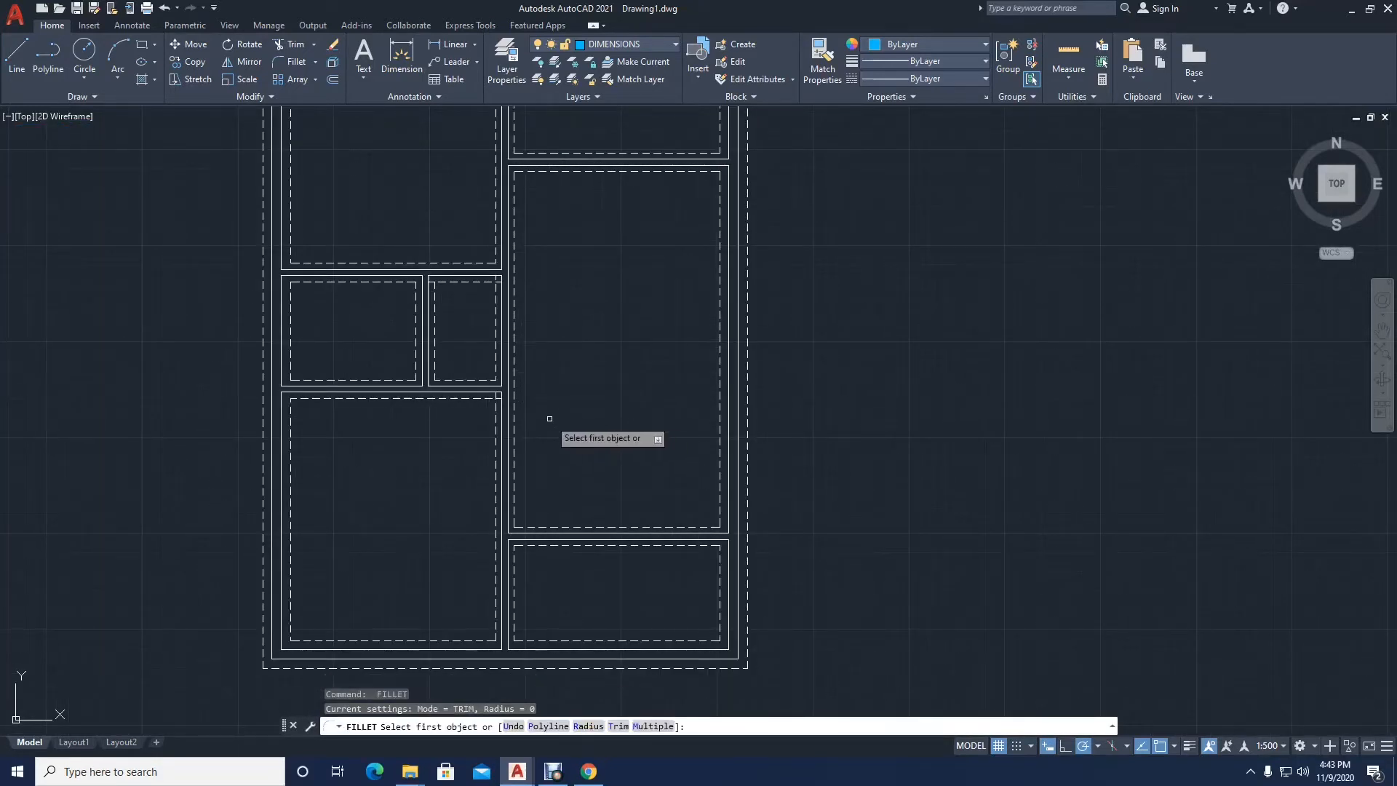
left_click(435, 294)
left_click(448, 283)
key("Return")
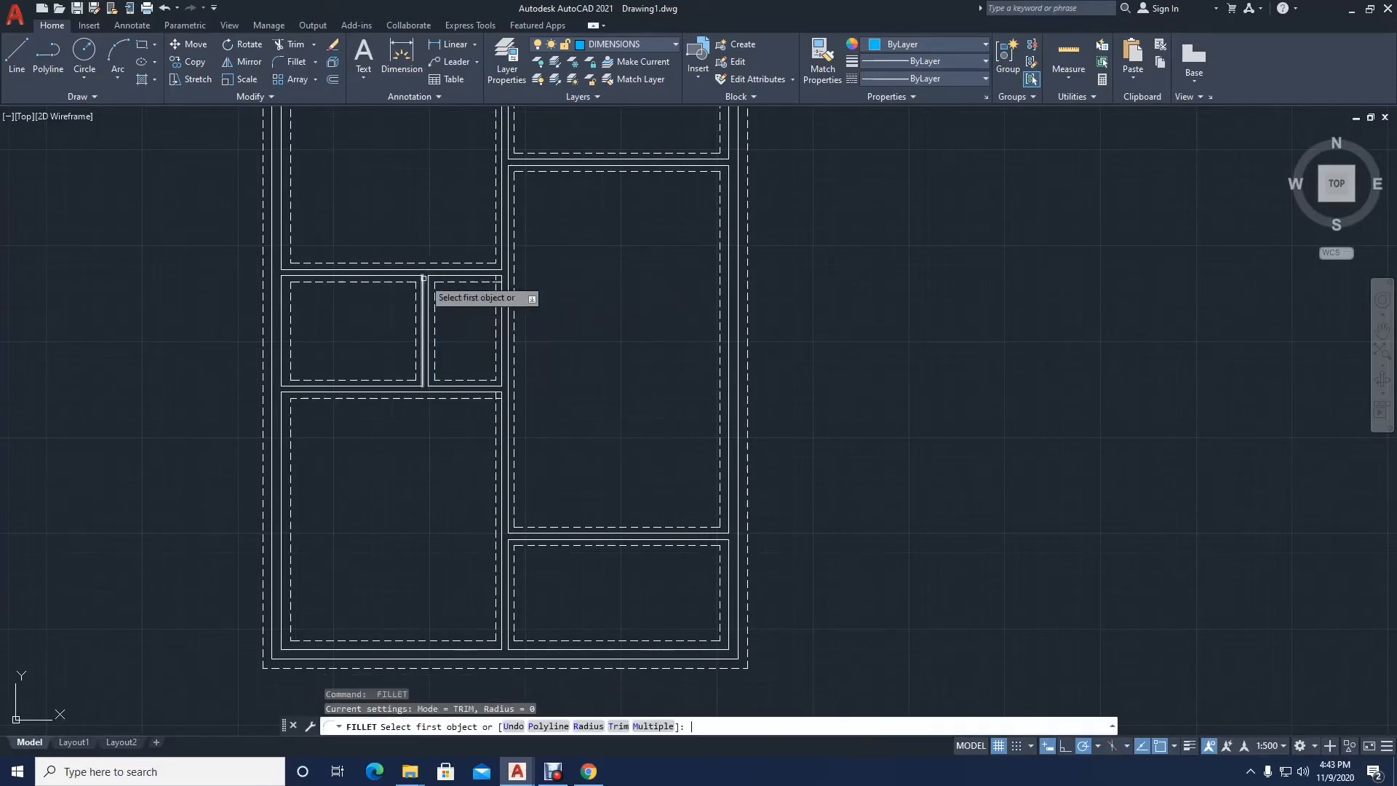
left_click(496, 295)
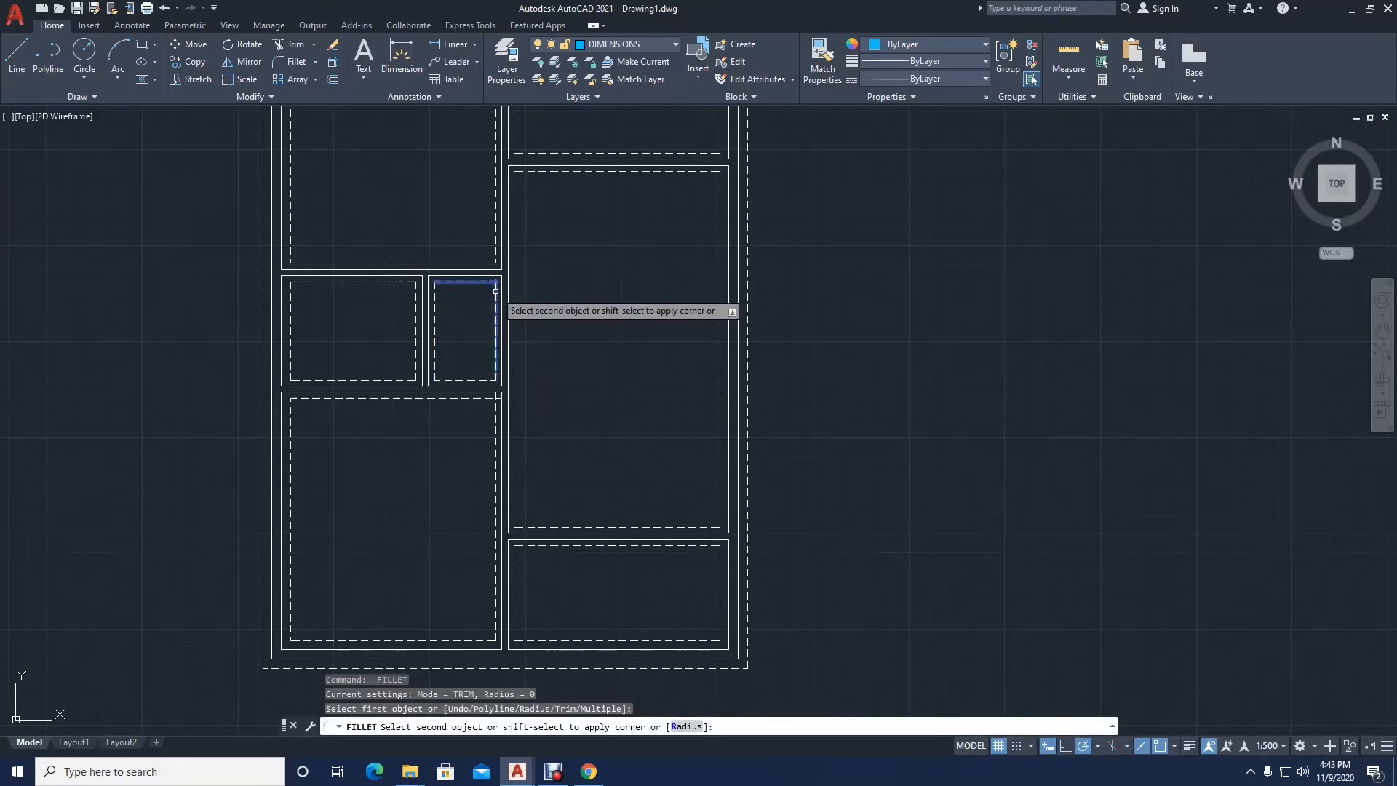
left_click(467, 396)
Step: Fillet the dashed lines at the lower-left room's top-right corner with a zero radius
key("Return")
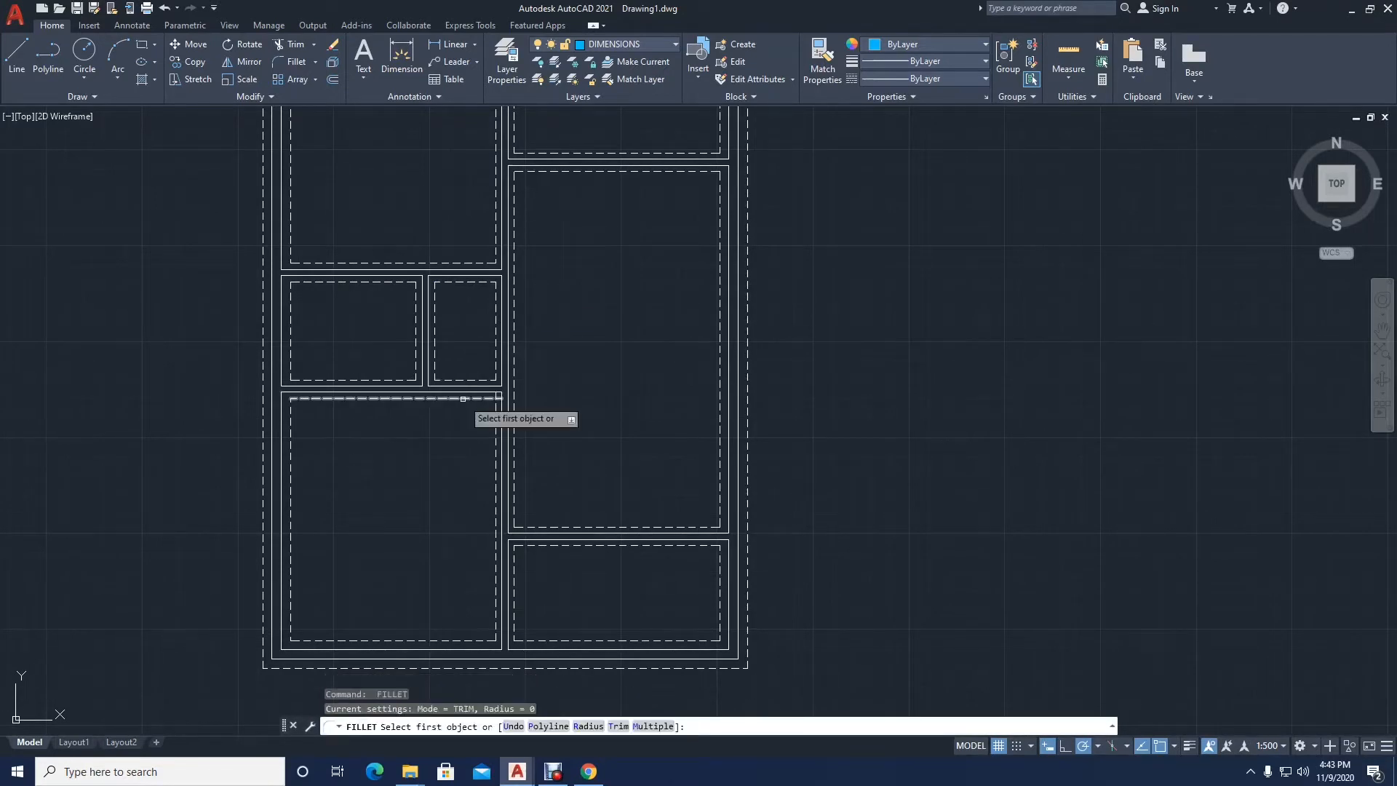
left_click(498, 427)
left_click(804, 545)
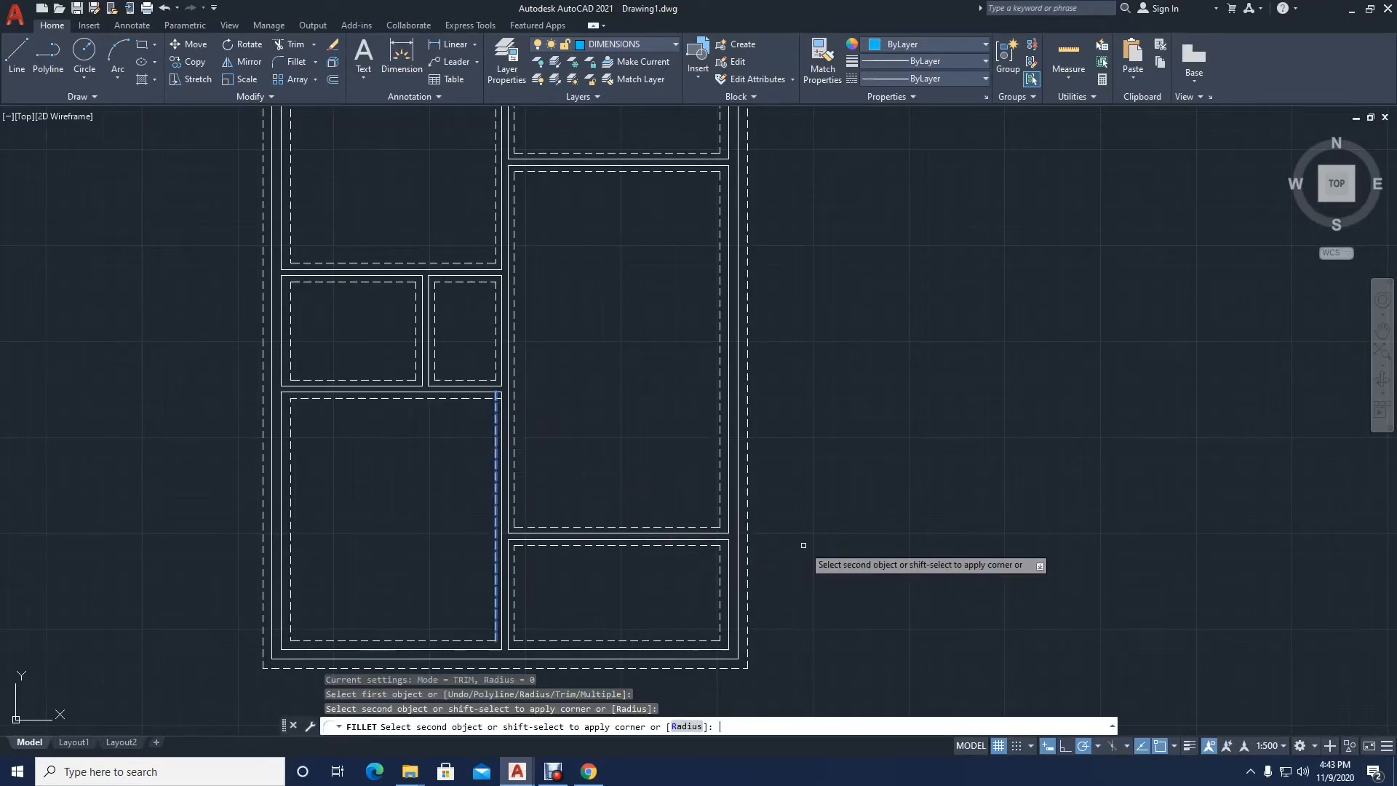
left_click(397, 394)
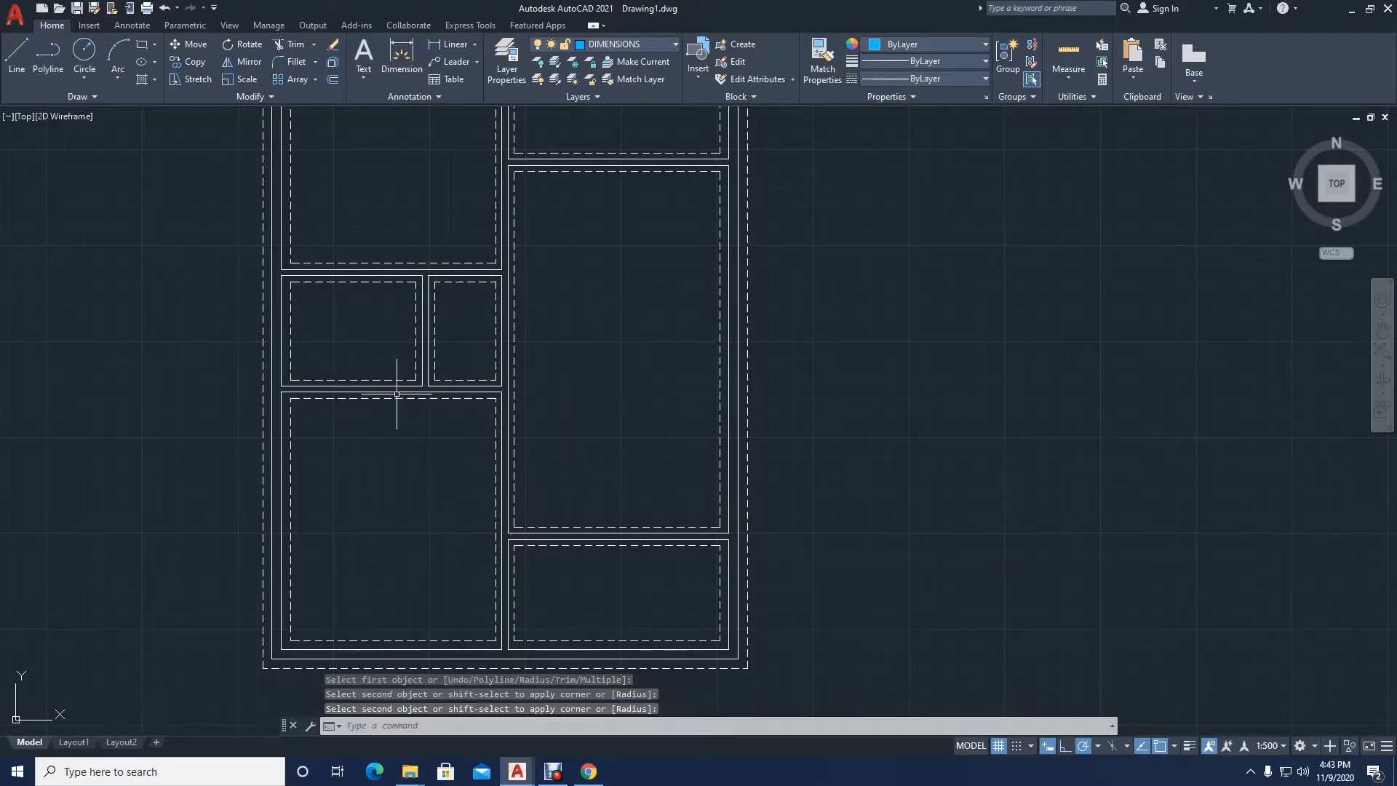
scroll(397, 390, "down", 2)
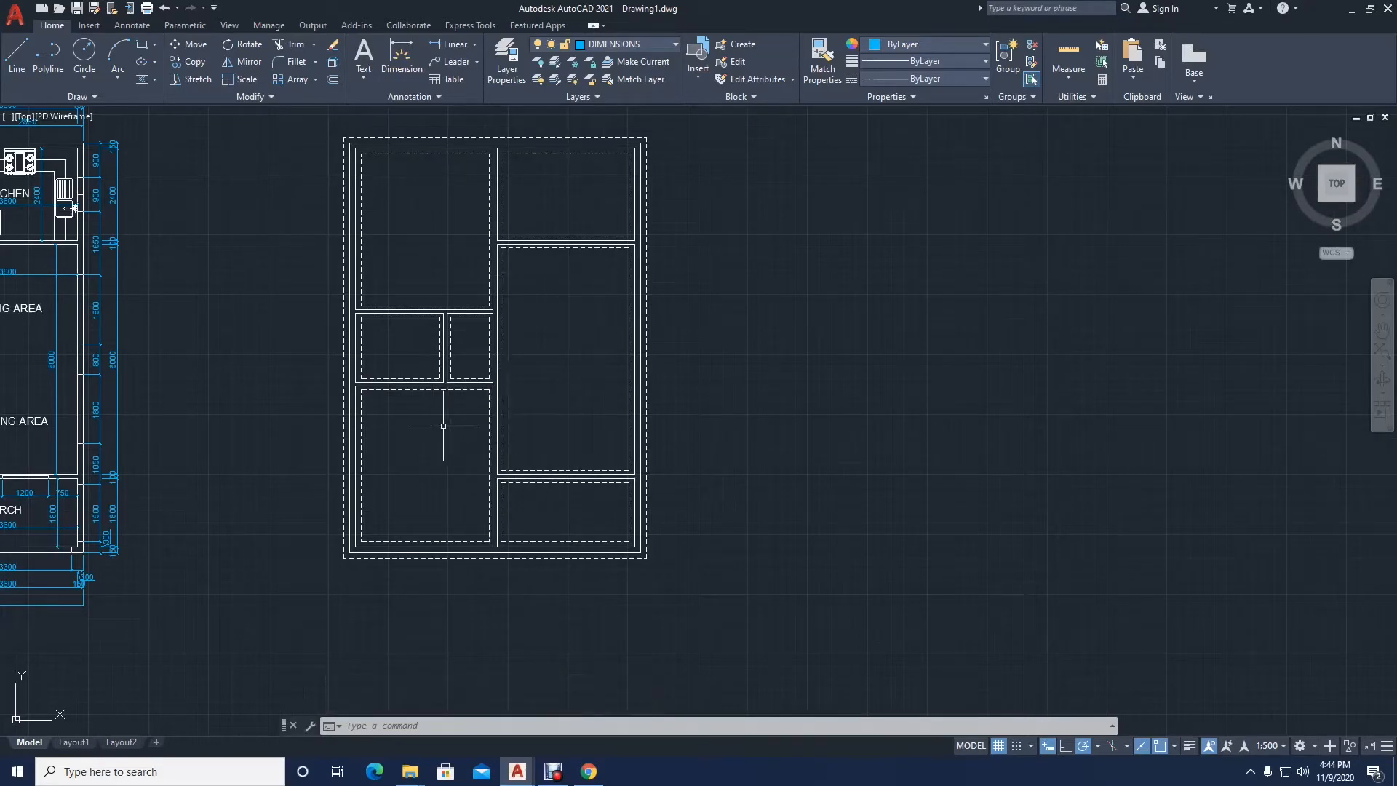
scroll(444, 426, "down", 2)
middle_click_drag(458, 427, 537, 437)
scroll(468, 396, "up", 4)
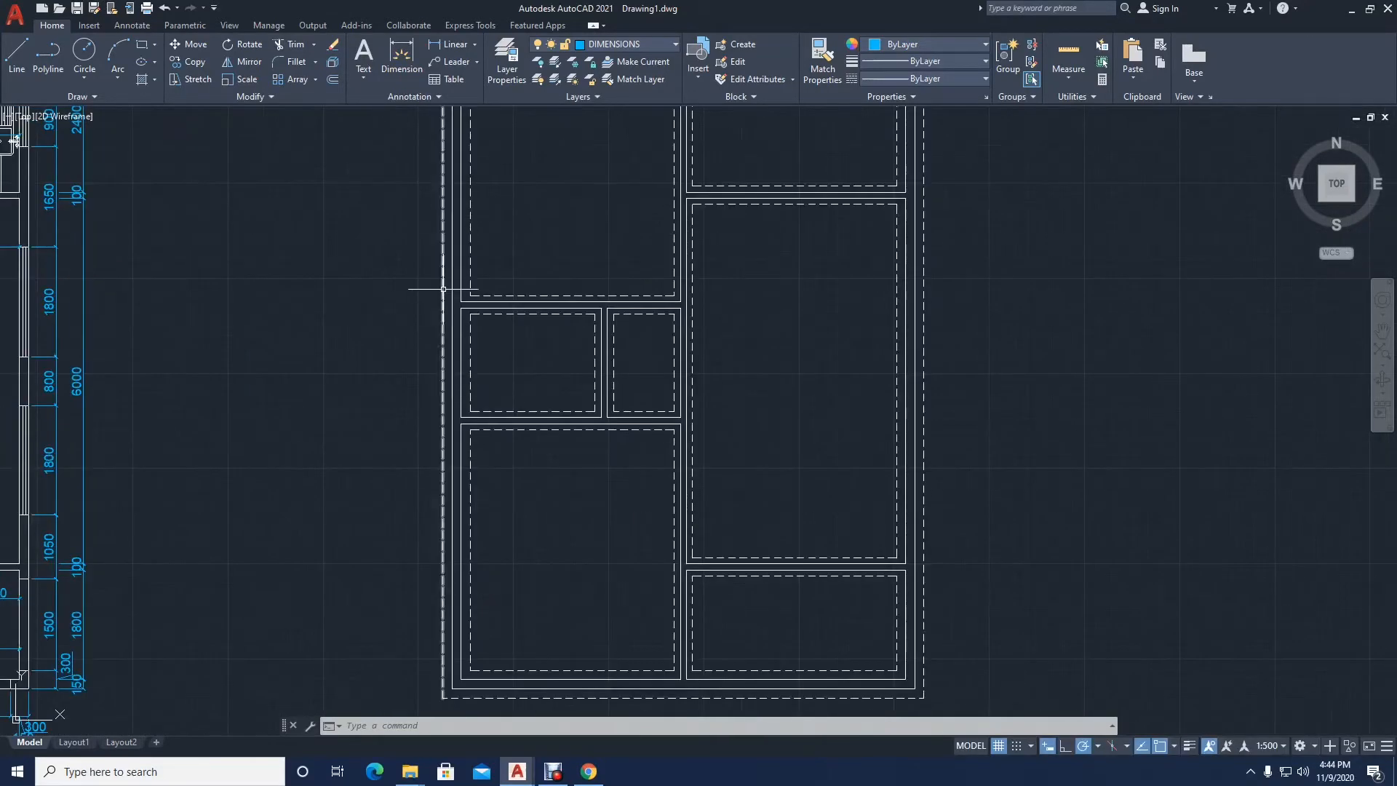
scroll(677, 441, "down", 2)
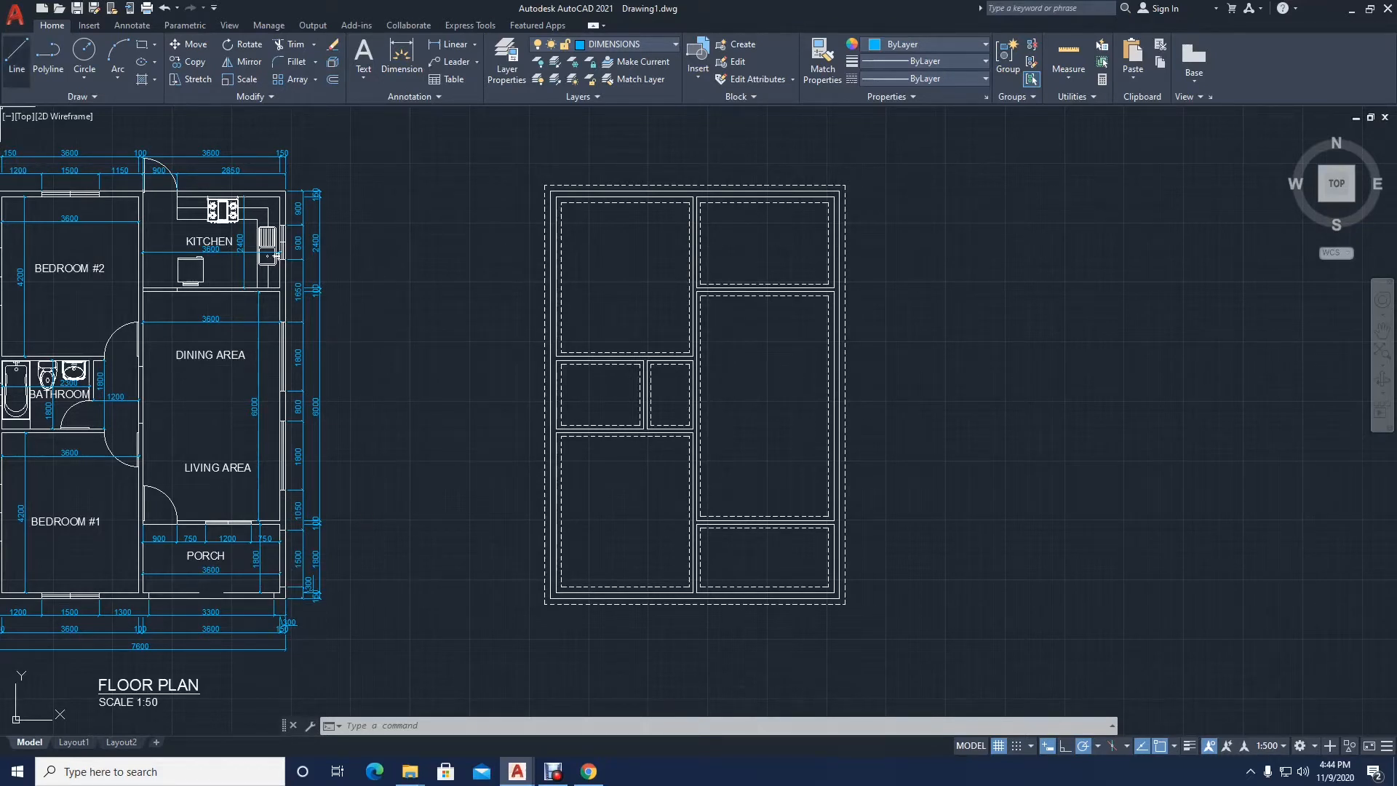
left_click(16, 60)
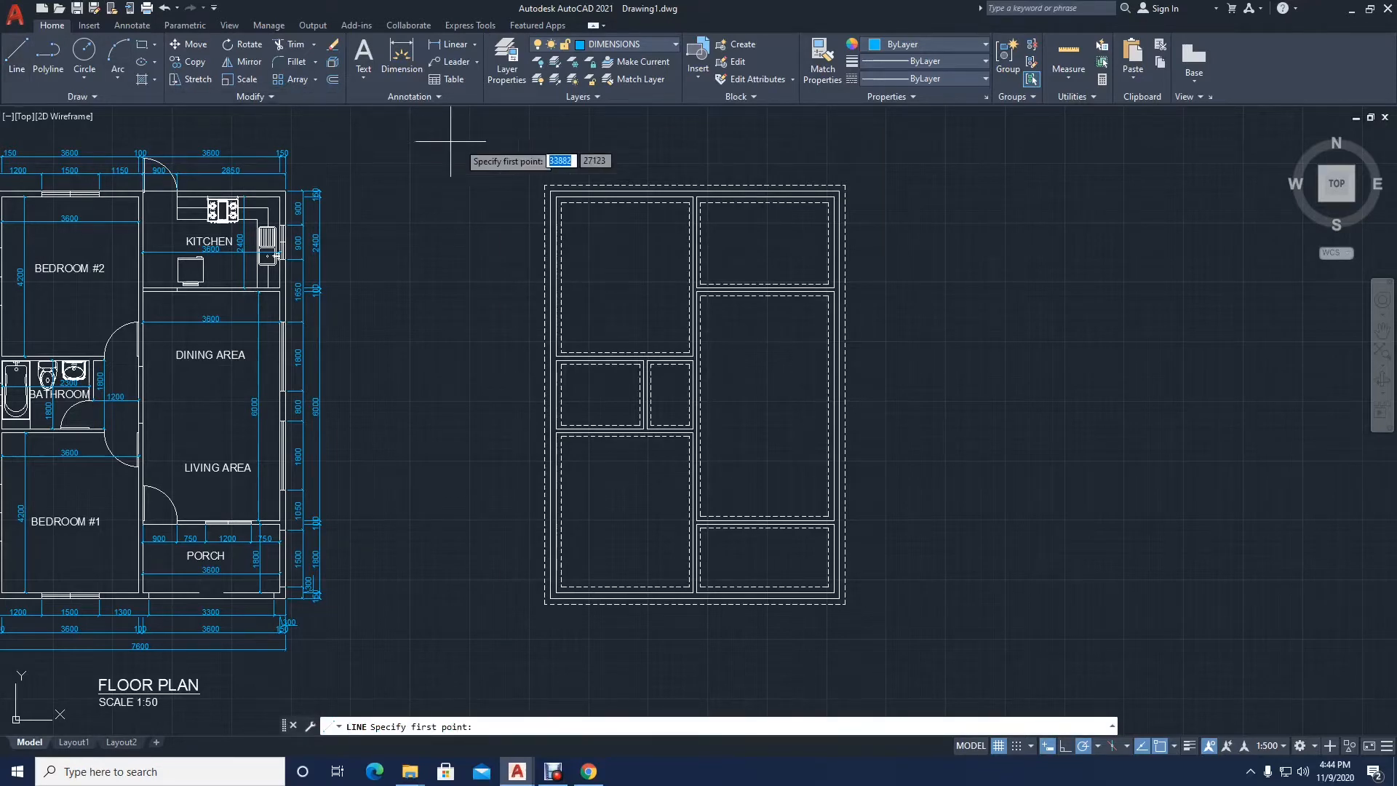
scroll(579, 196, "up", 2)
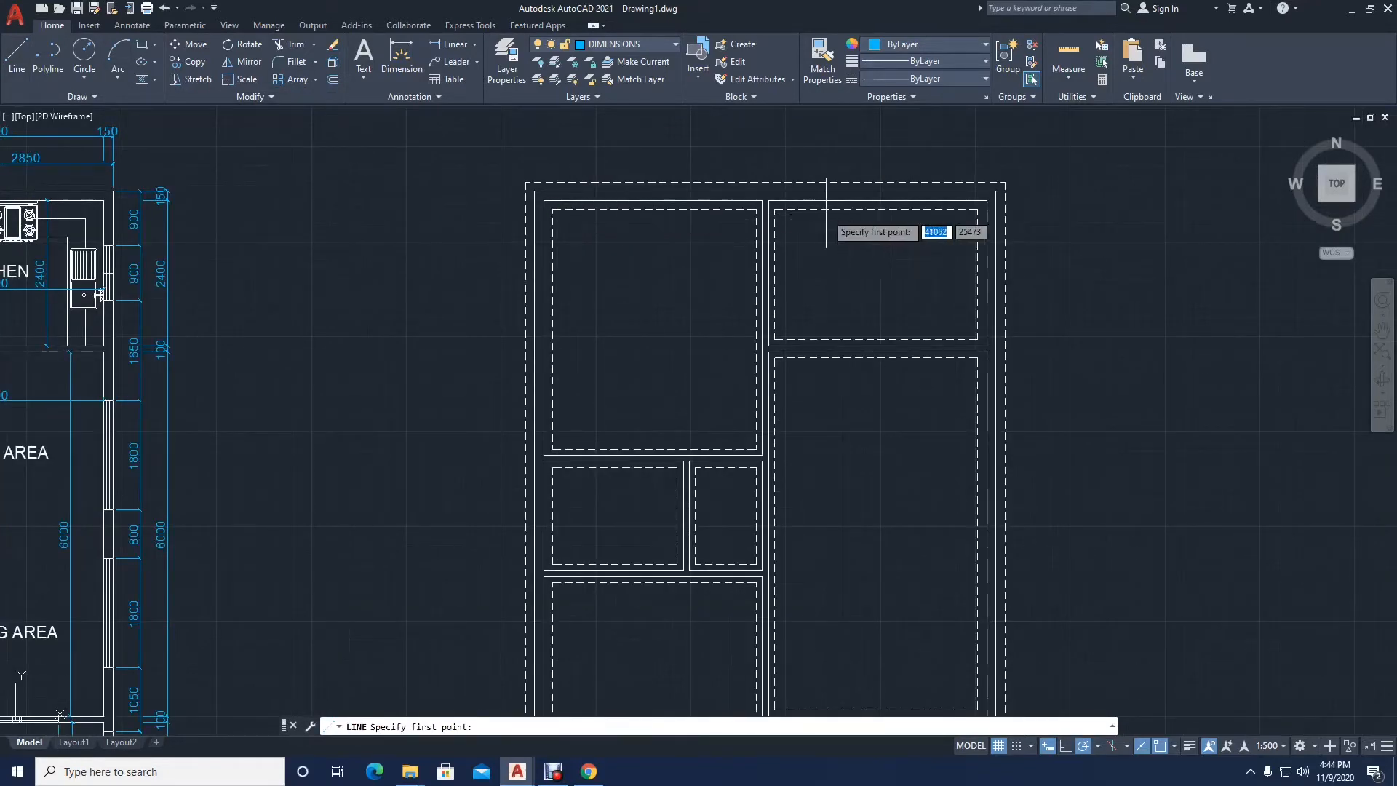
scroll(827, 212, "up", 3)
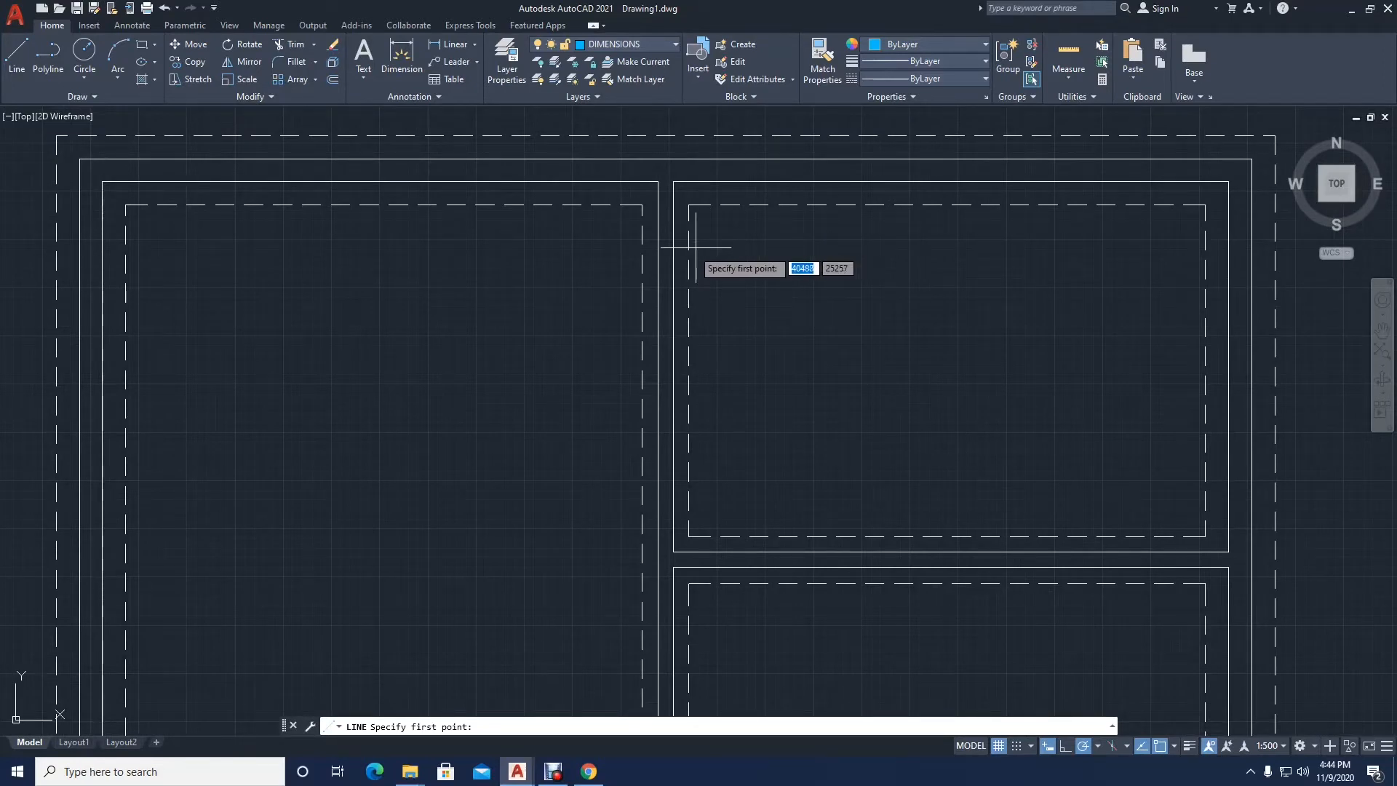
scroll(673, 247, "down", 3)
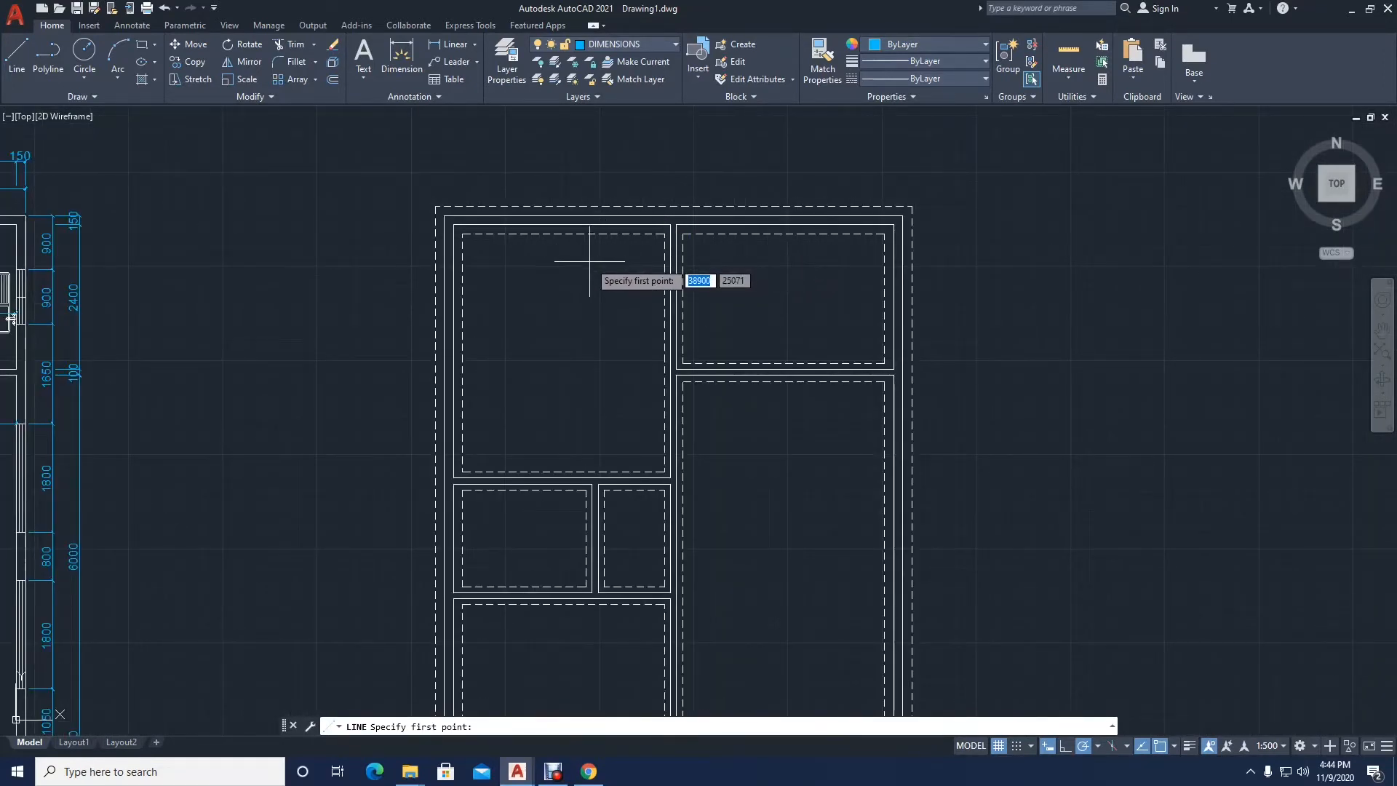
mouse_move(279, 261)
middle_mouse_down()
mouse_move(306, 278)
mouse_move(401, 272)
middle_mouse_up()
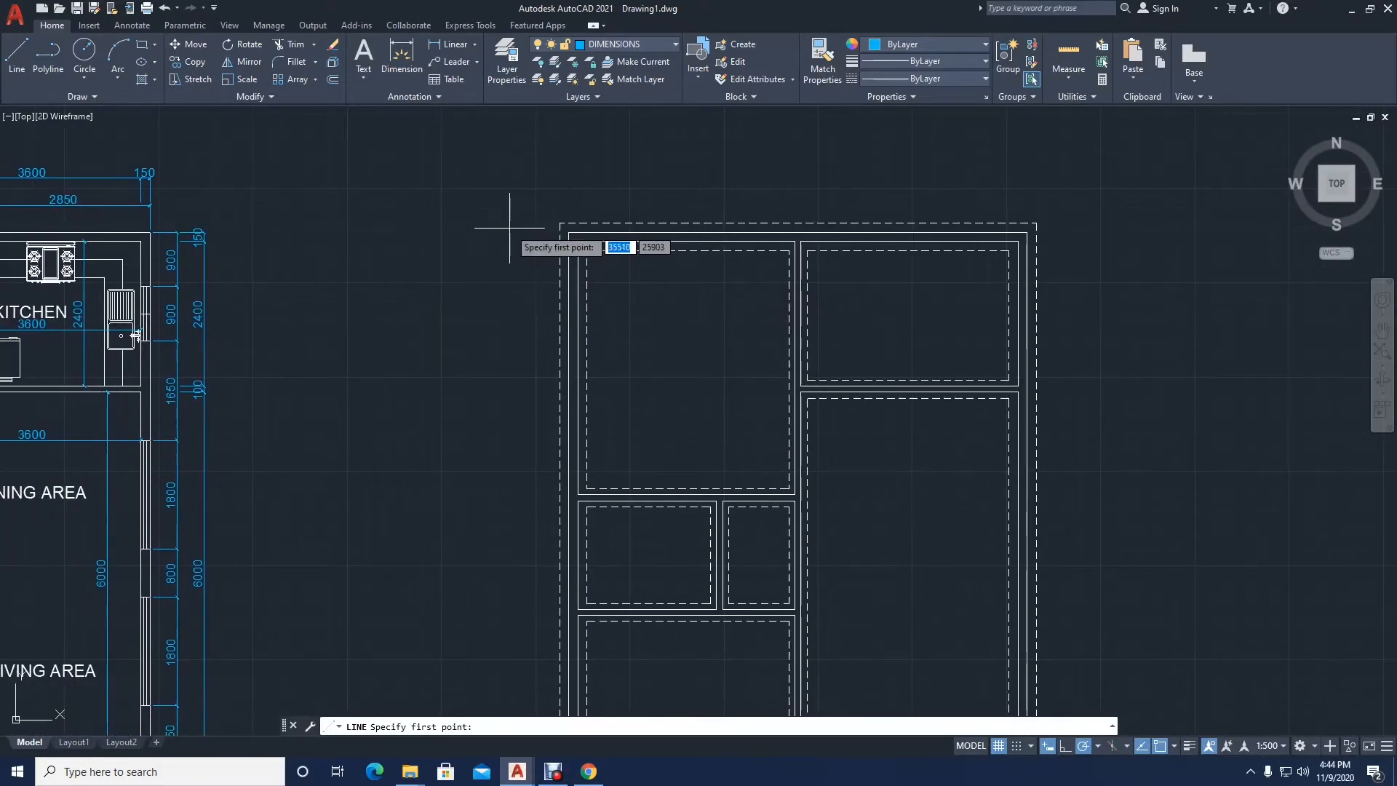
scroll(531, 238, "up", 3)
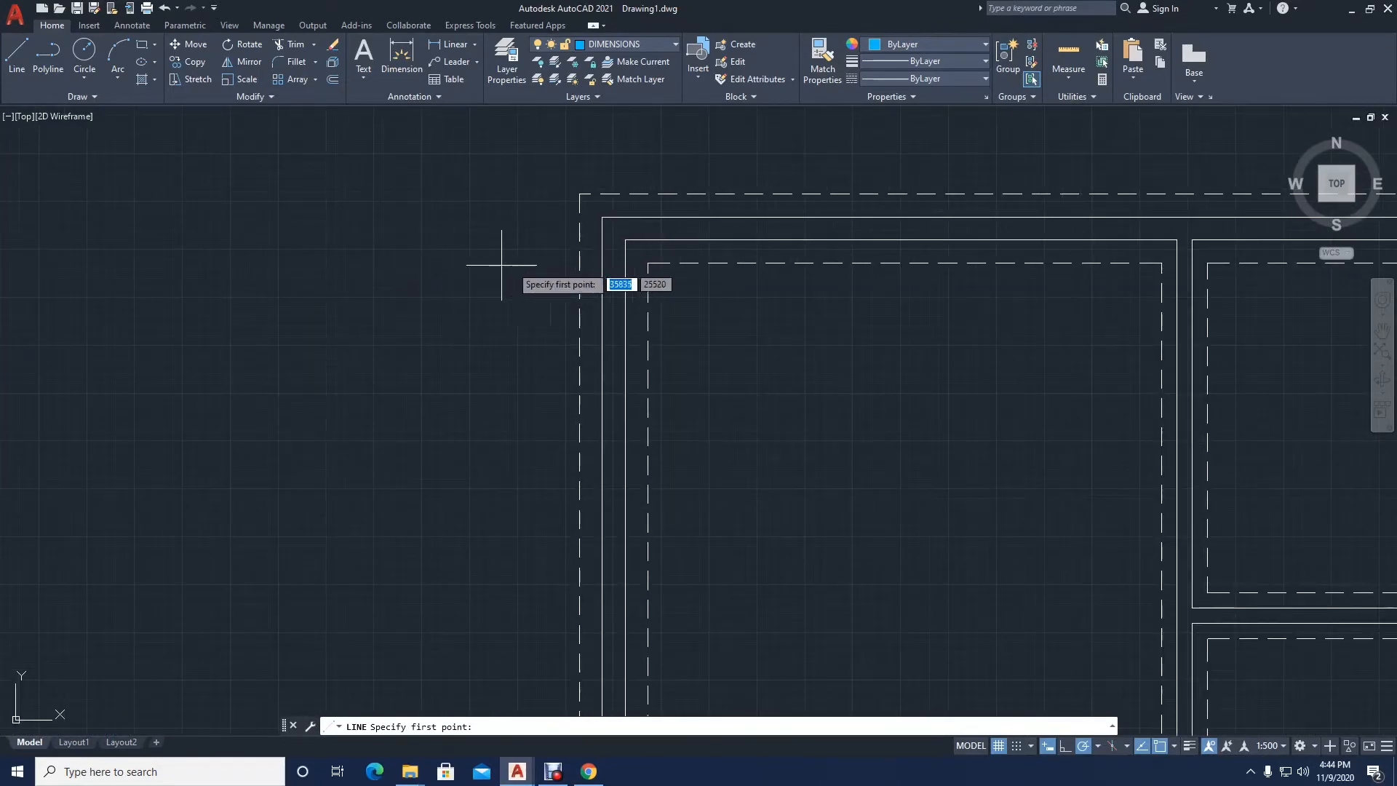
scroll(630, 219, "up", 3)
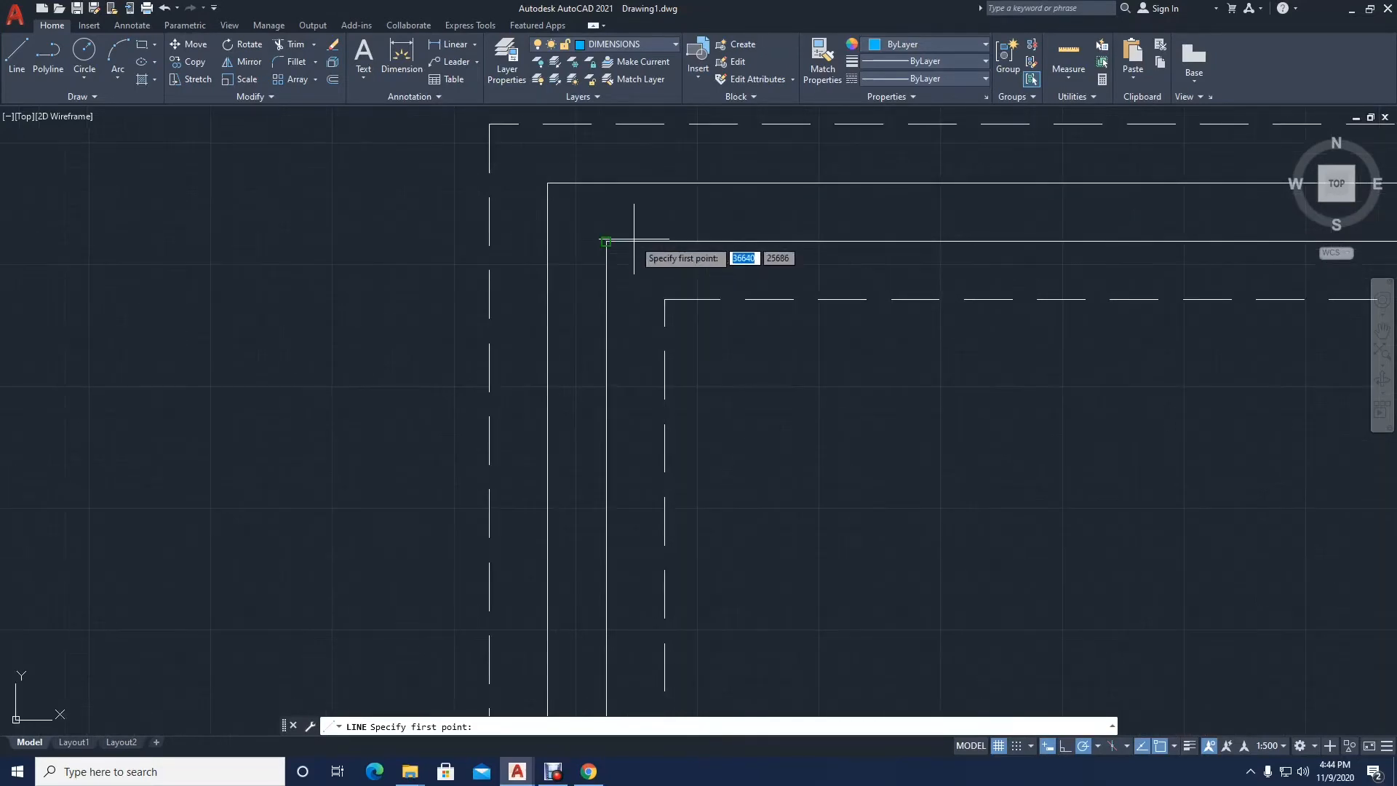
middle_click_drag(535, 302, 482, 337)
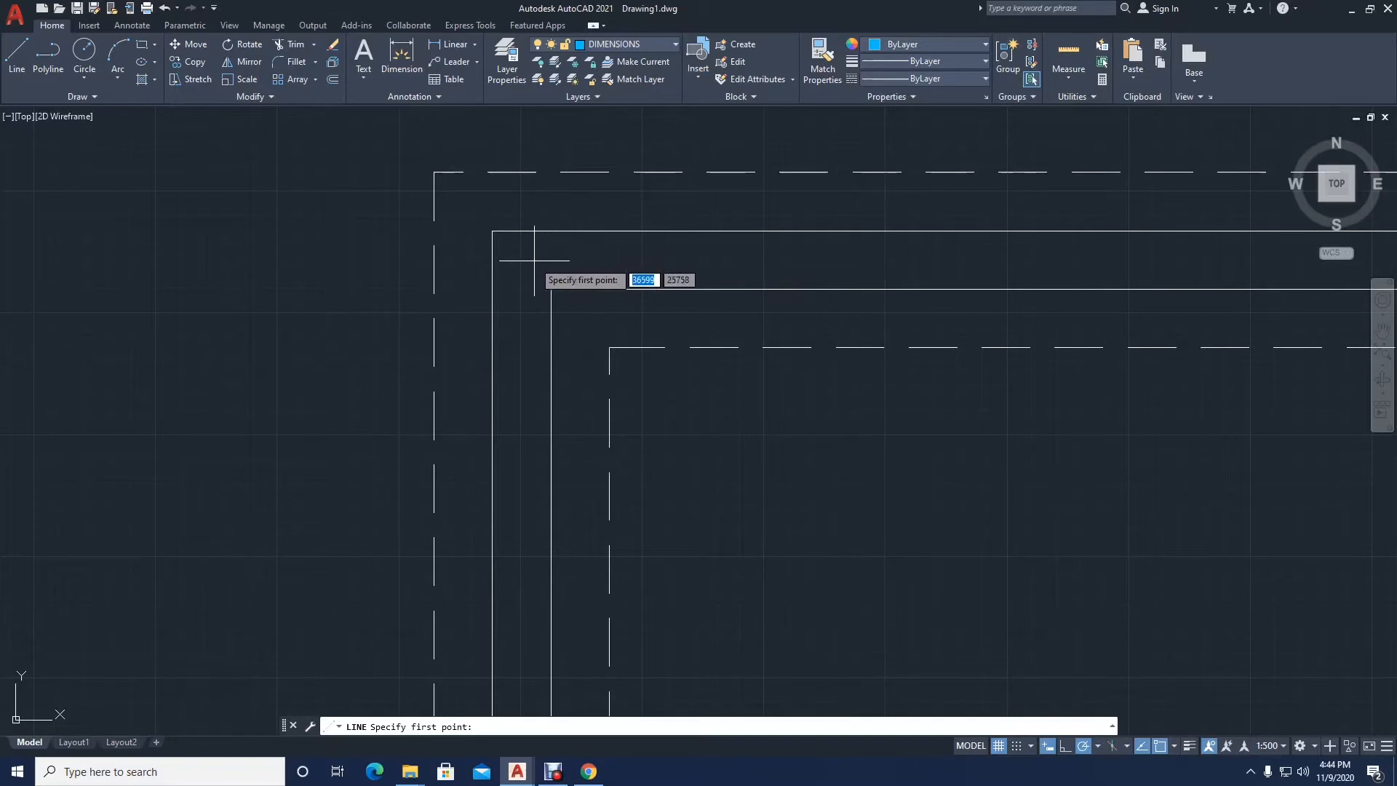
middle_click_drag(534, 260, 518, 269)
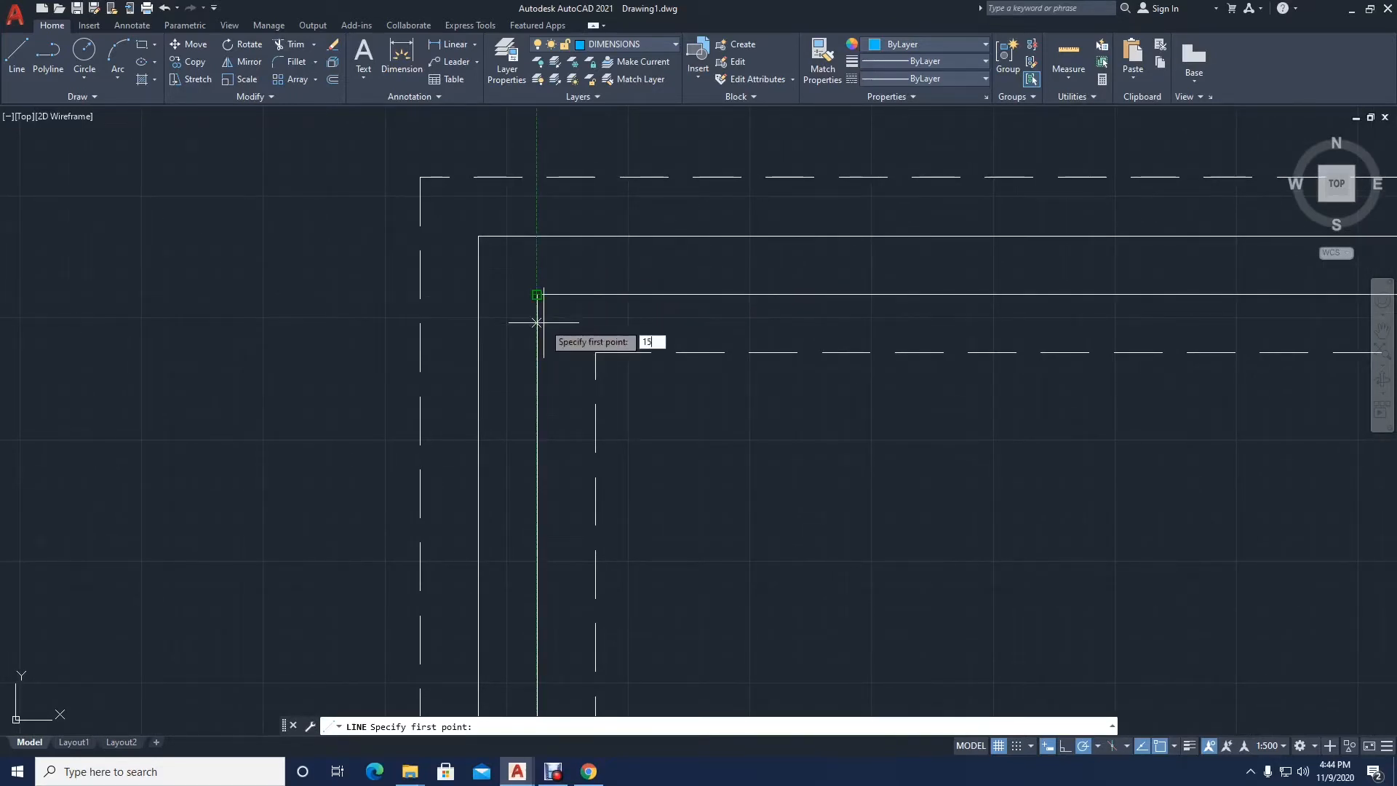
key("Return")
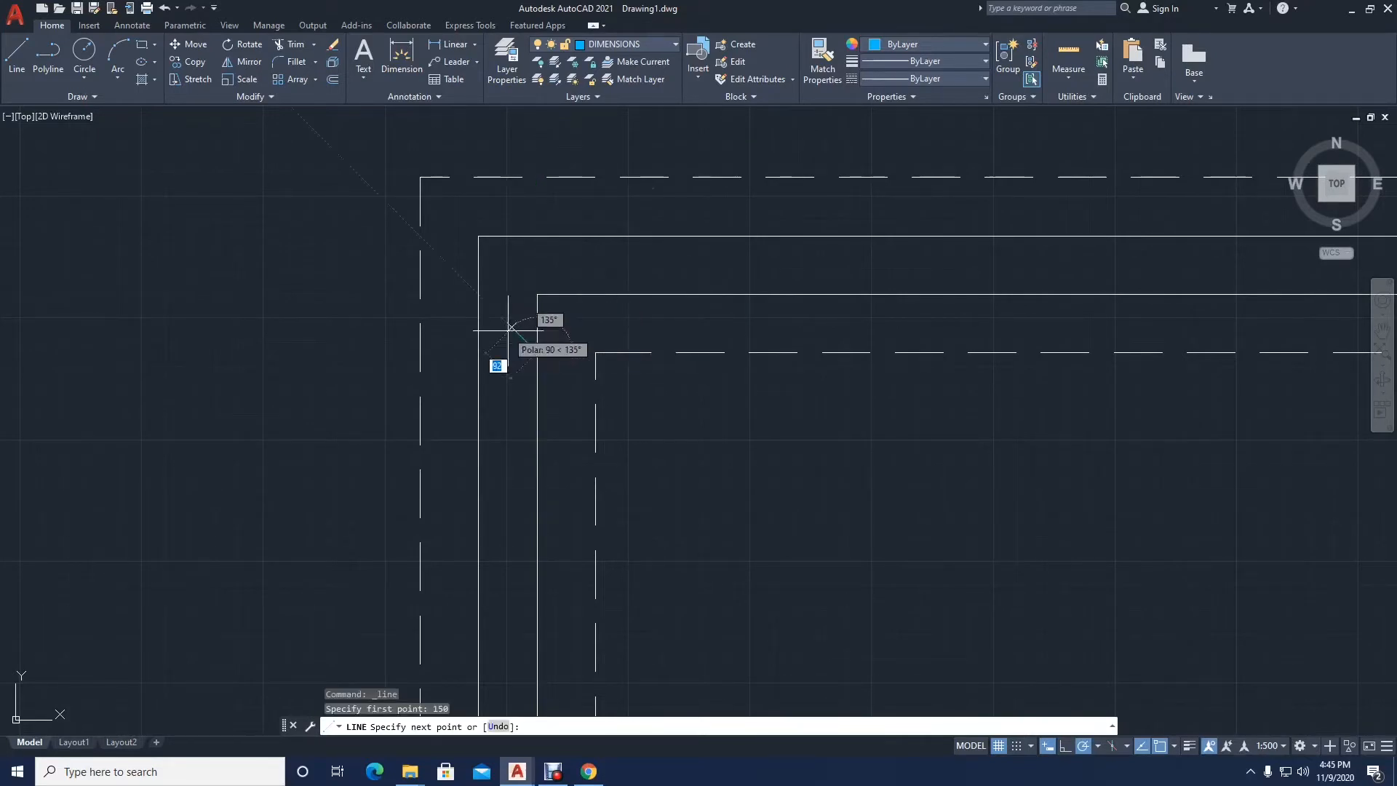
key("Escape")
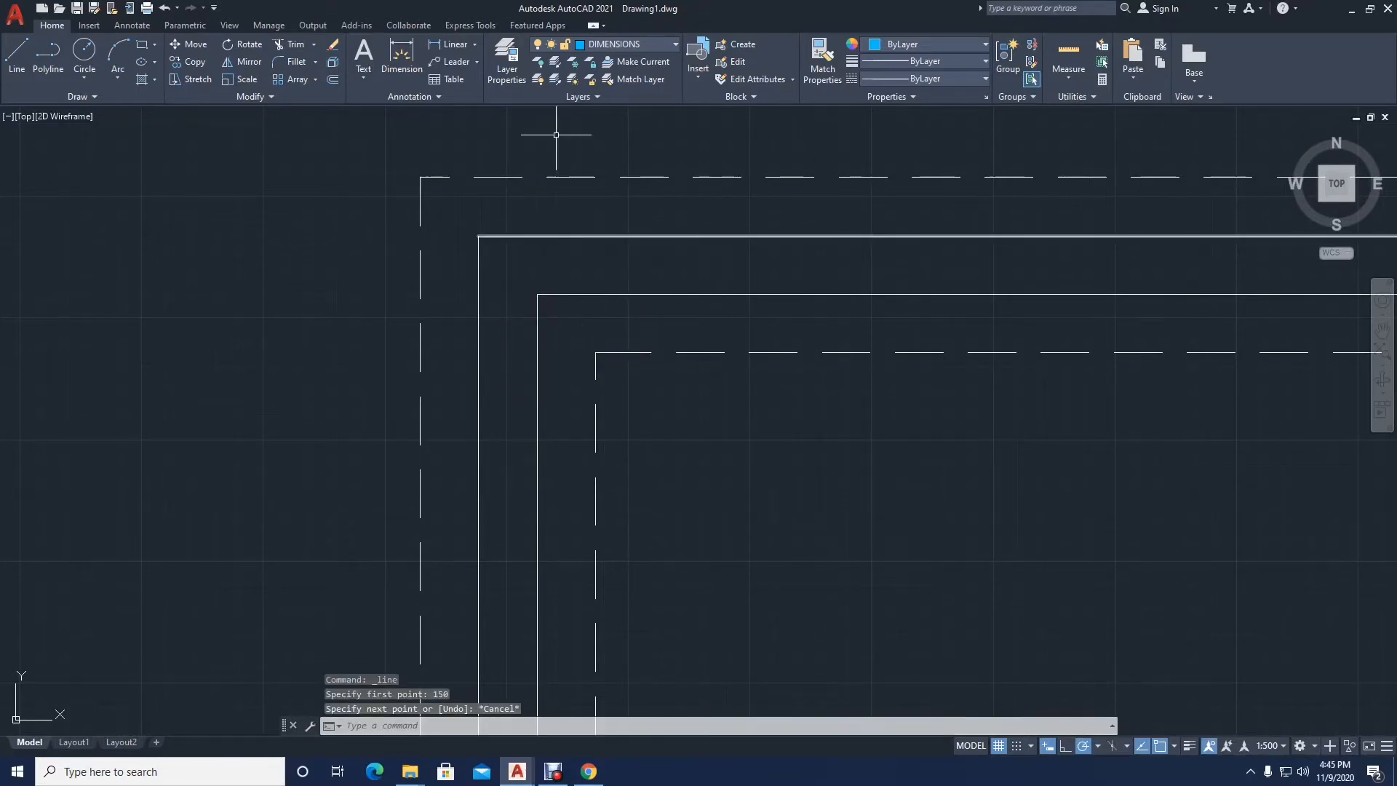
Step: Make layer 0 current and draw a line across the left exterior wall, 150 below the inner top-left corner
left_click(626, 45)
left_click(604, 61)
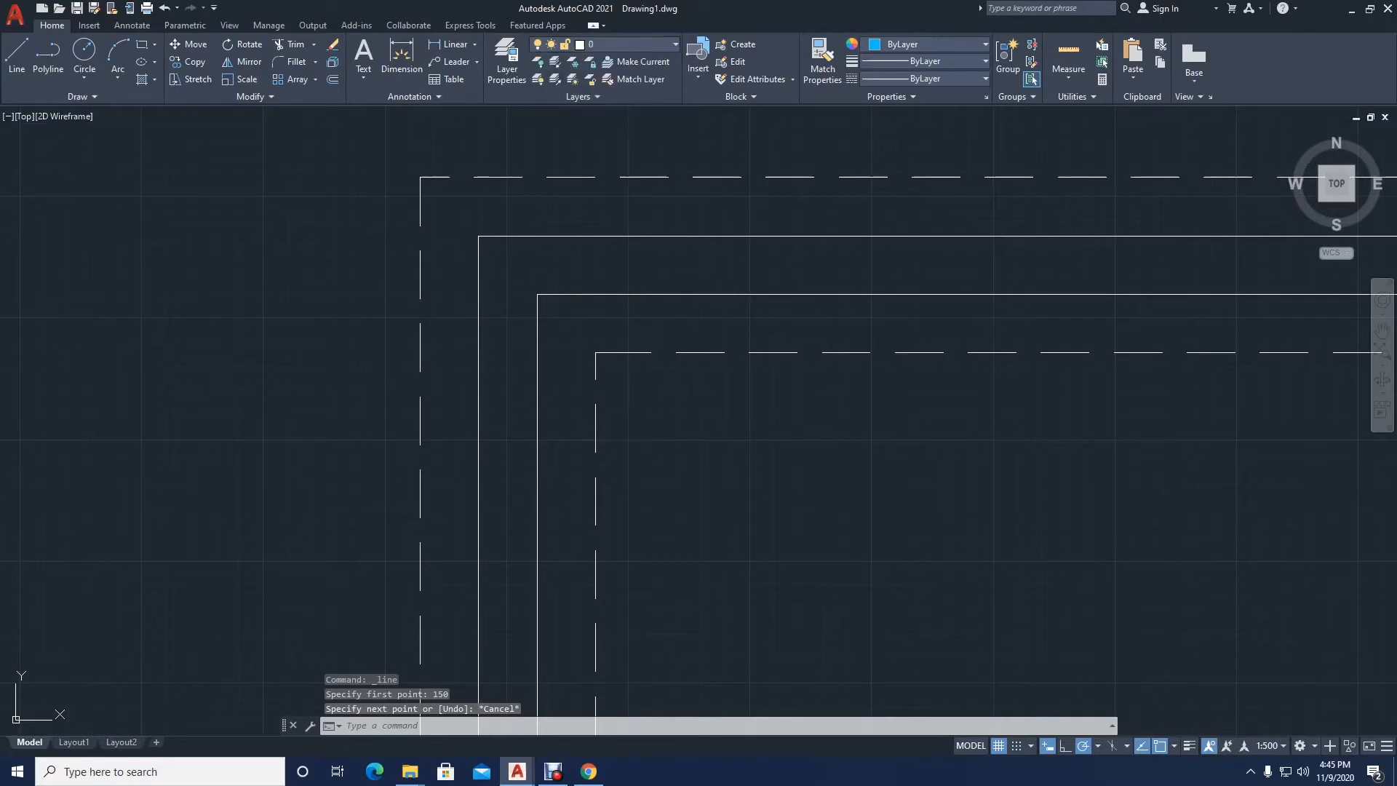
left_click(16, 62)
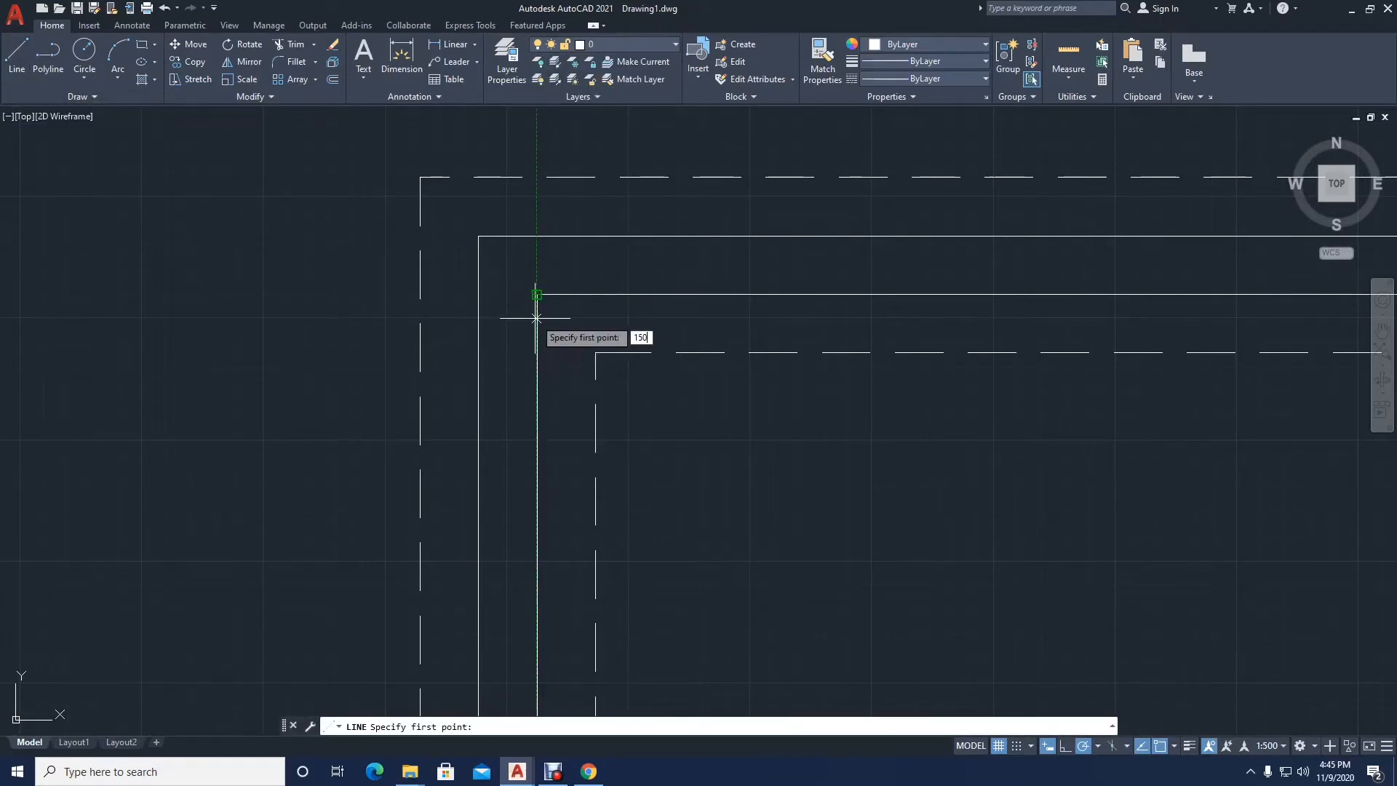
key("Return")
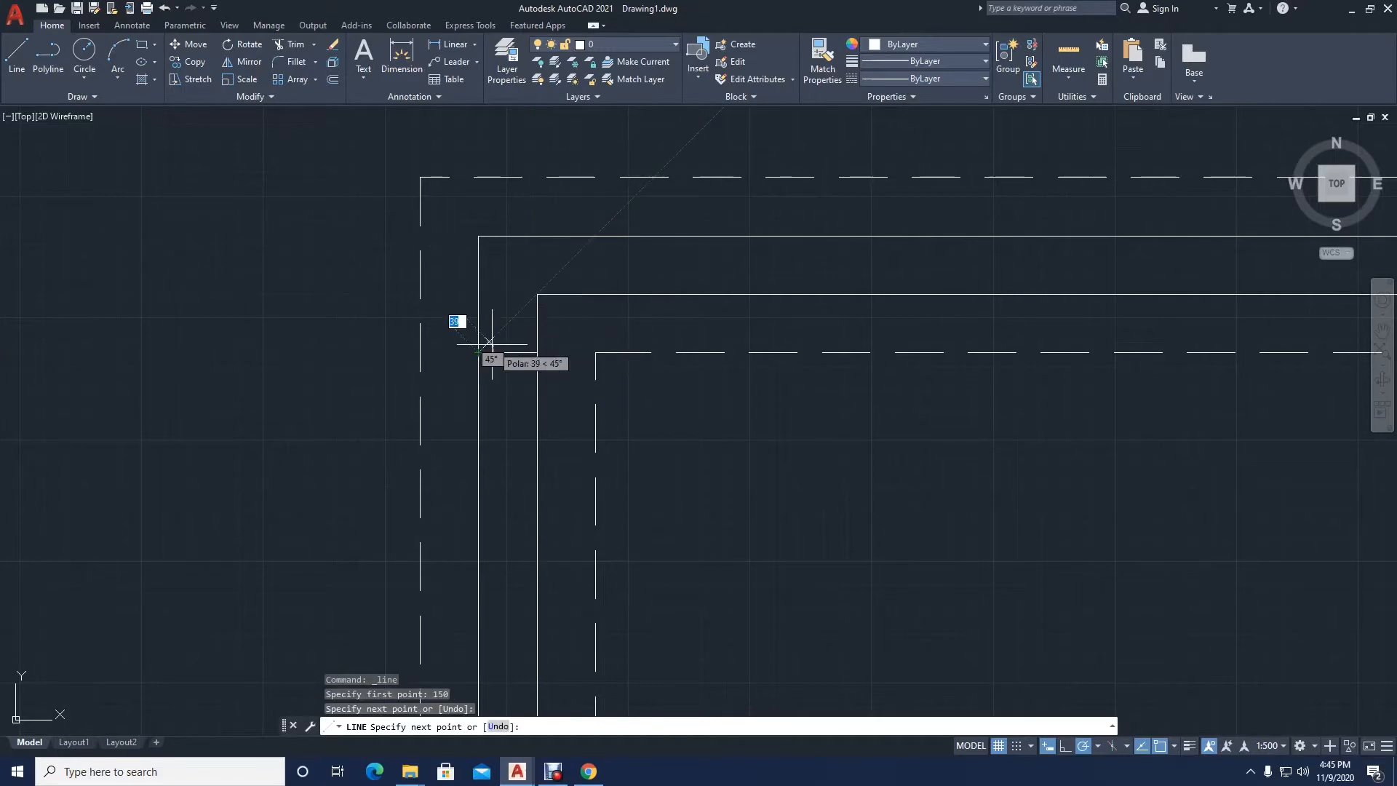
key("Escape")
Step: Draw a vertical line from the inner top-left wall corner up to the outer wall line
key("Return")
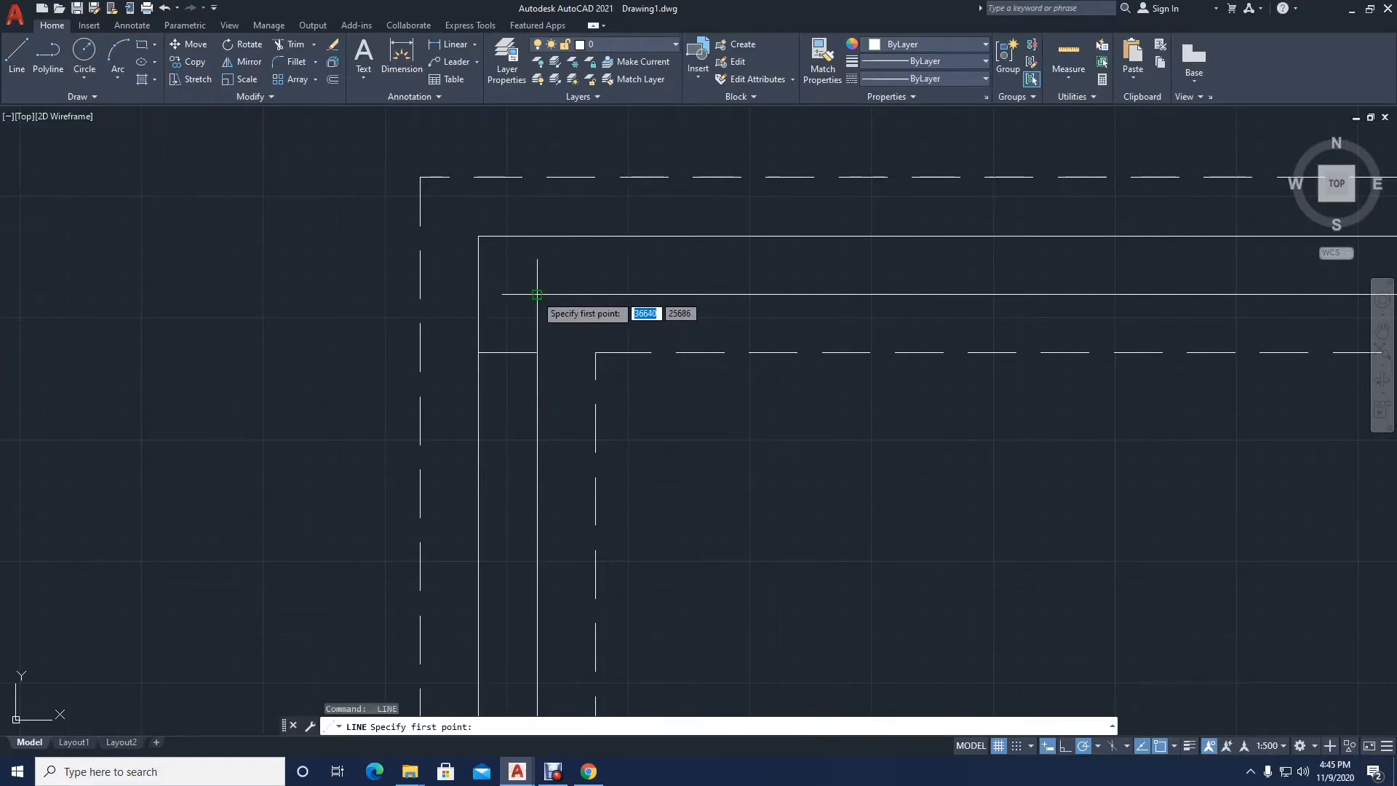
left_click(537, 236)
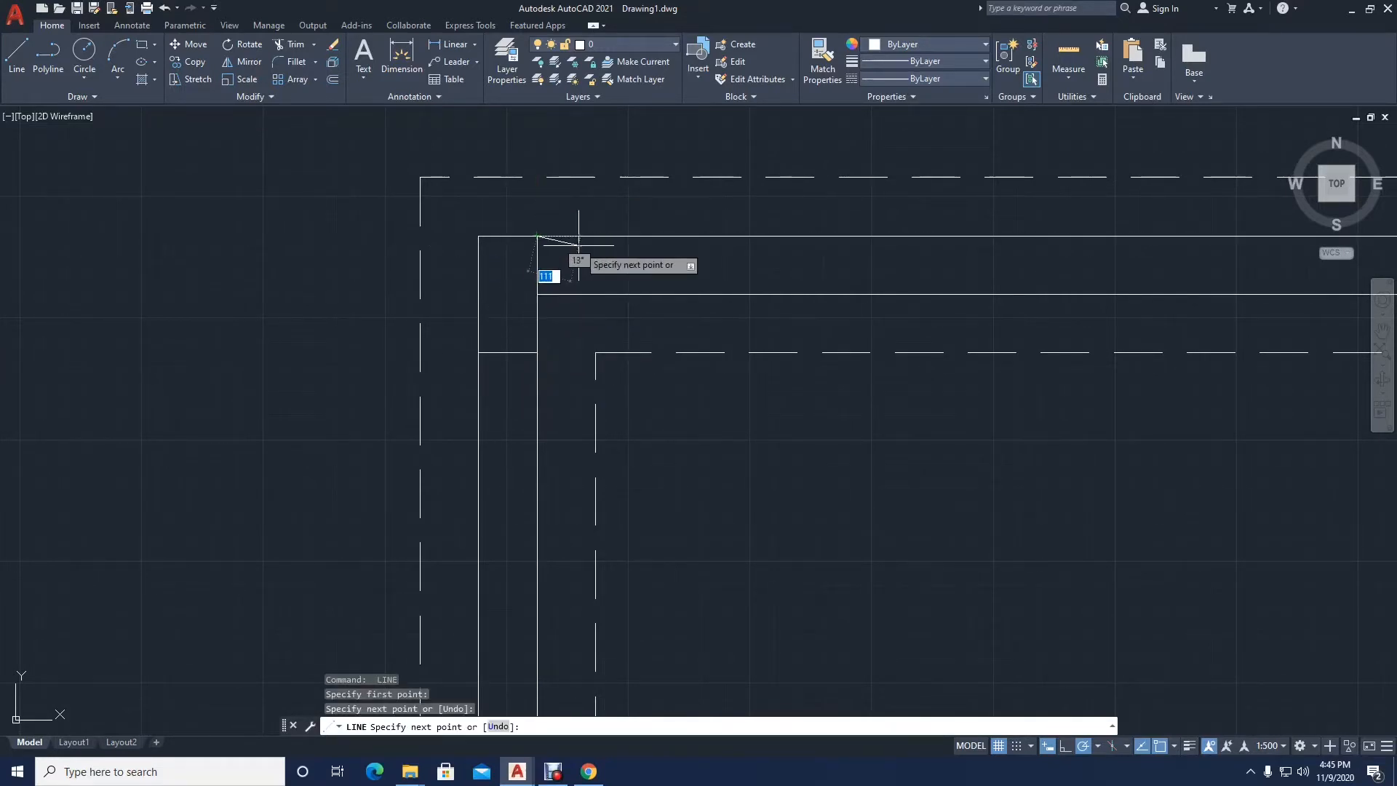
key("Return")
key("Return")
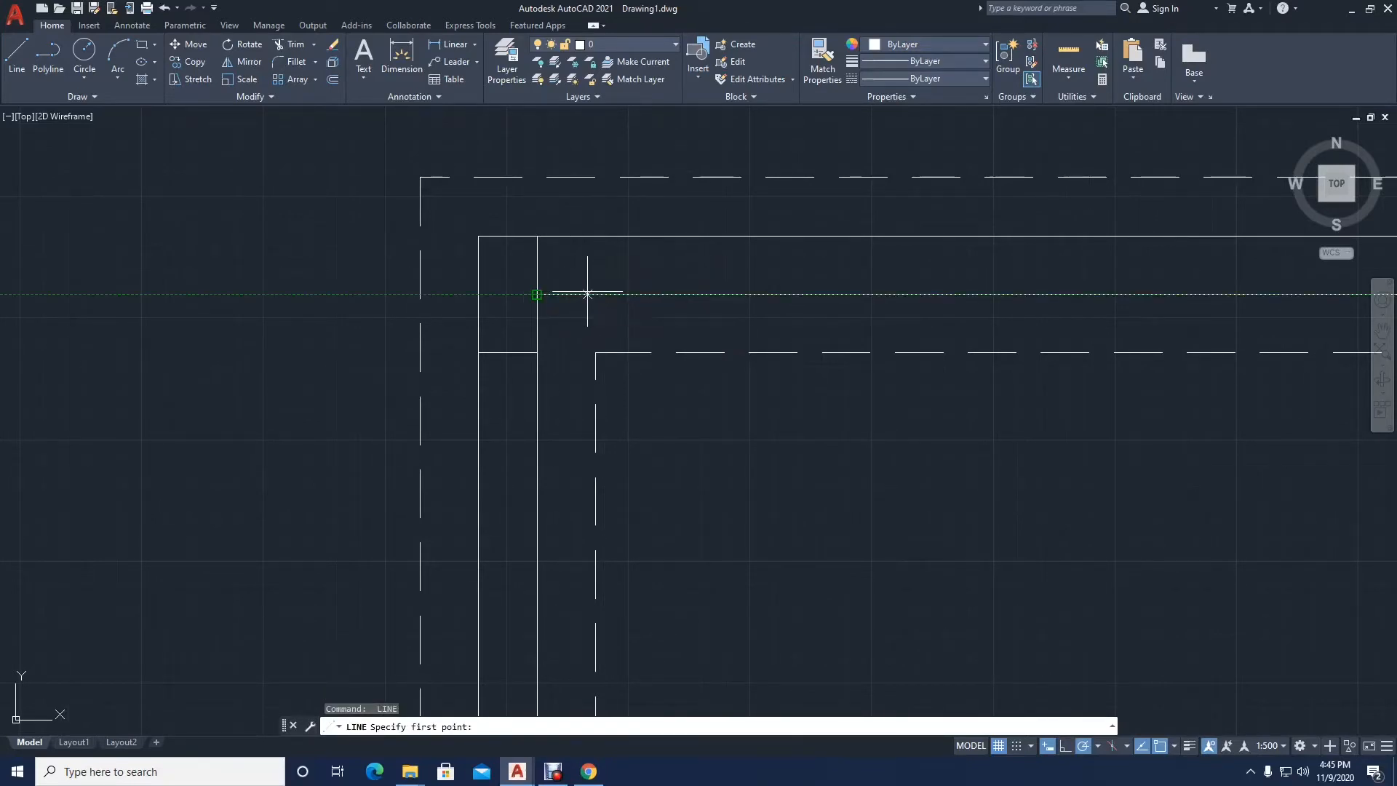
Step: Draw a line across the top exterior wall 150 right of the inner top-left corner, and erase the vertical line at that corner
type("150")
key("Return")
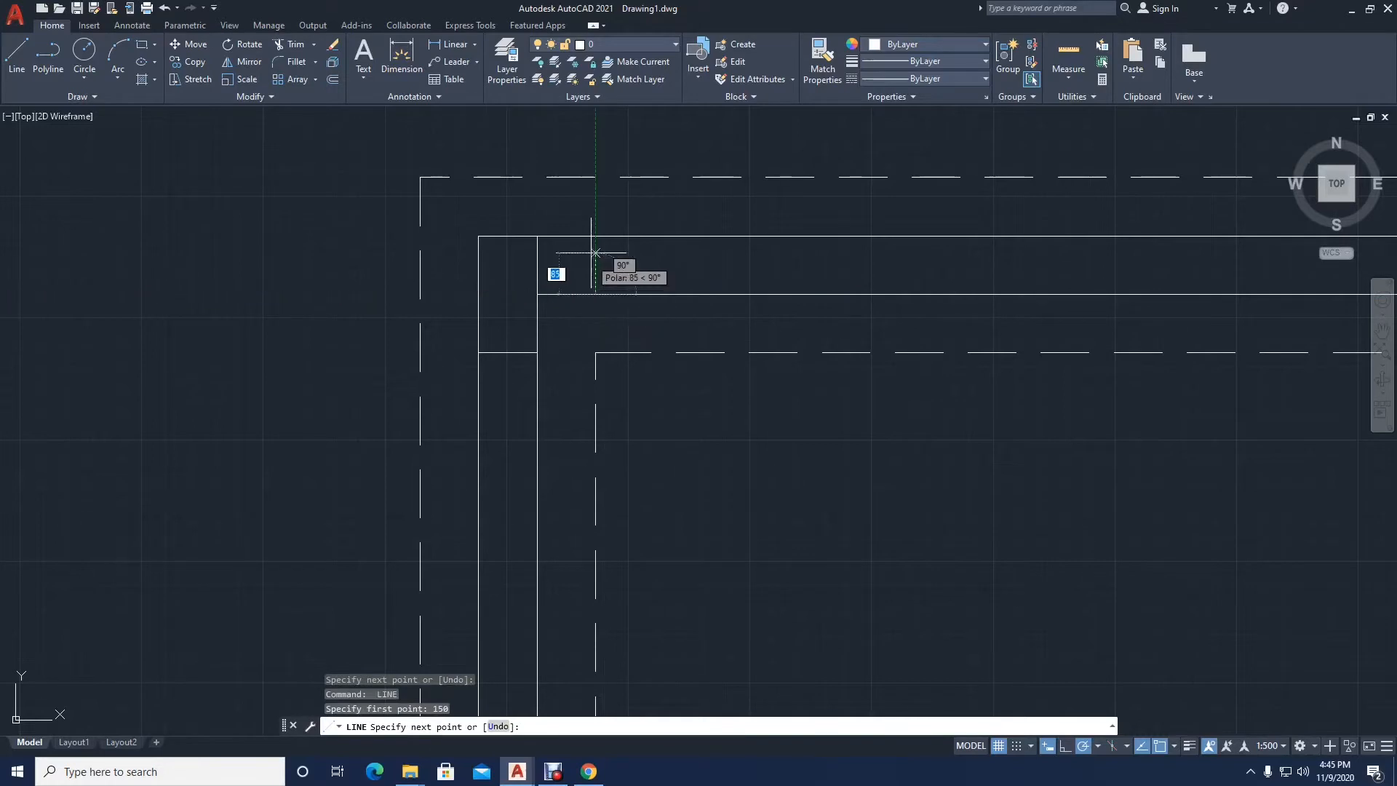
key("Escape")
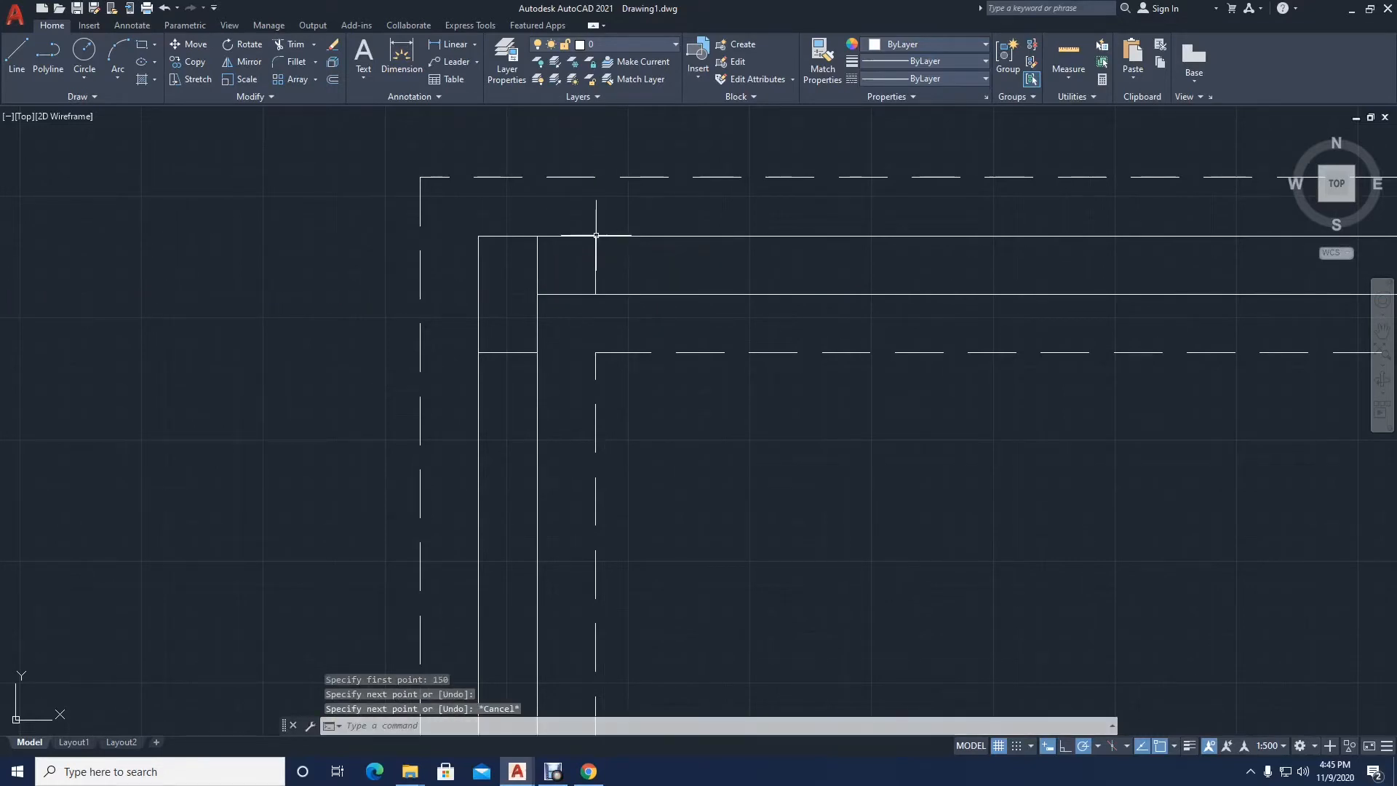
left_click(537, 272)
key("Delete")
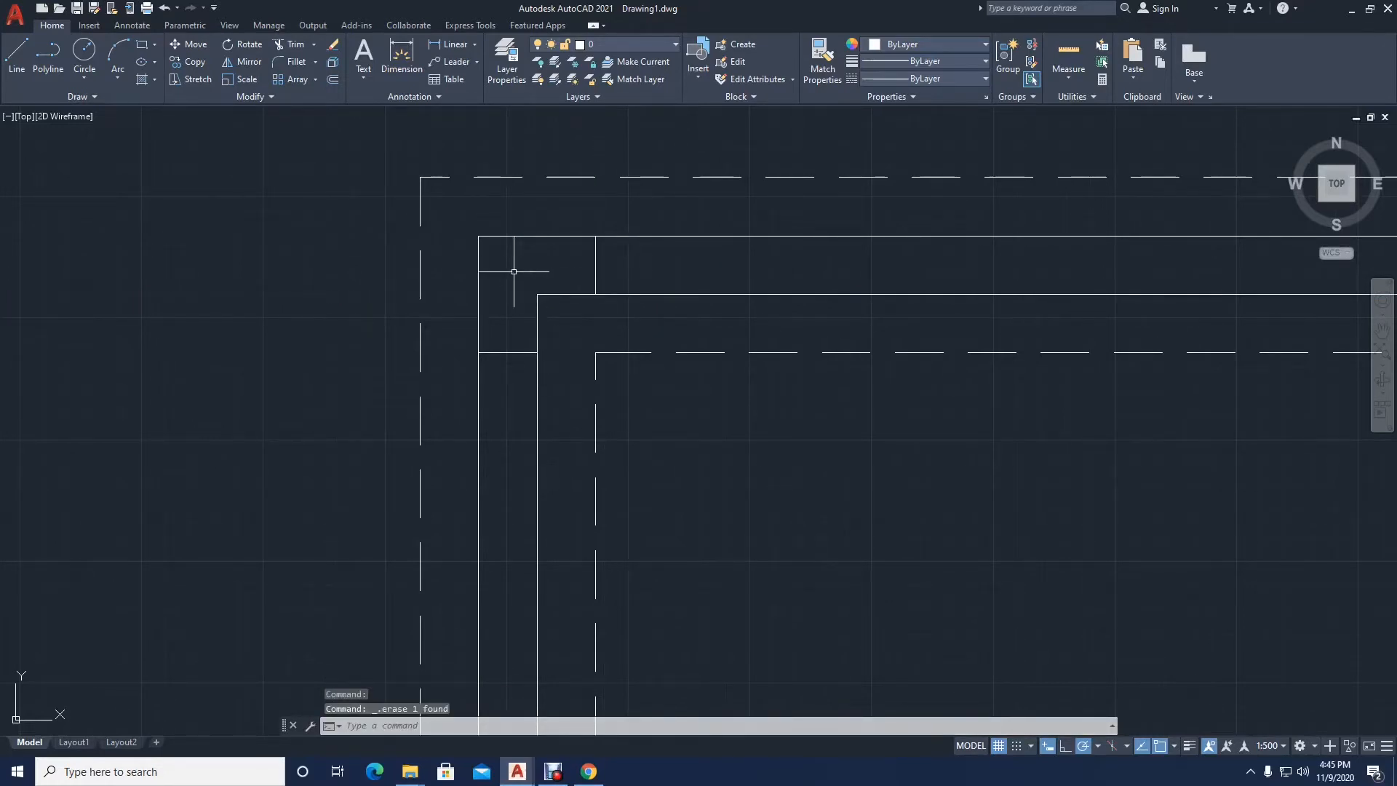
Step: Draw a horizontal line across the right exterior wall, level with the dashed line's corner at the building's top right
scroll(513, 271, "down", 4)
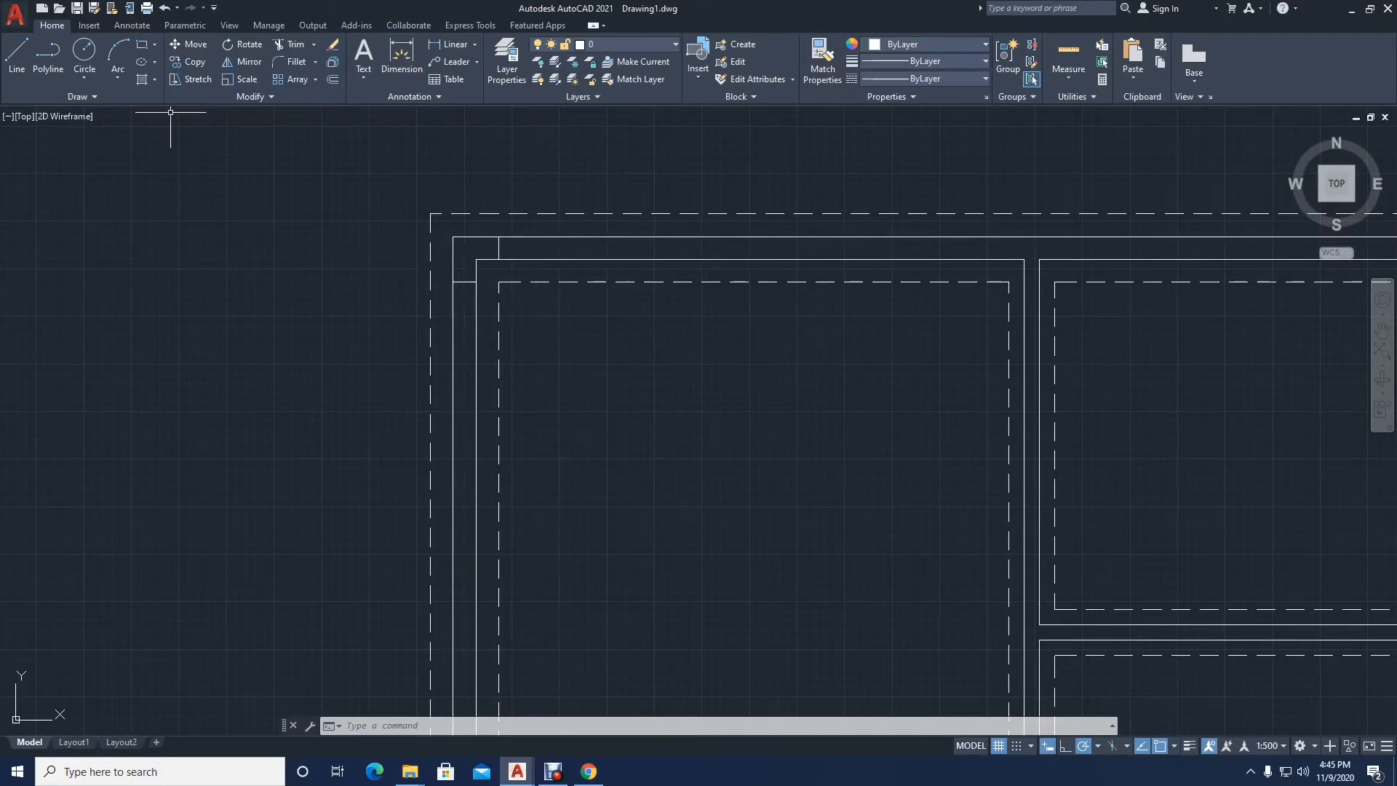
type("l")
key("Return")
scroll(646, 378, "down", 2)
middle_click_drag(646, 378, 530, 328)
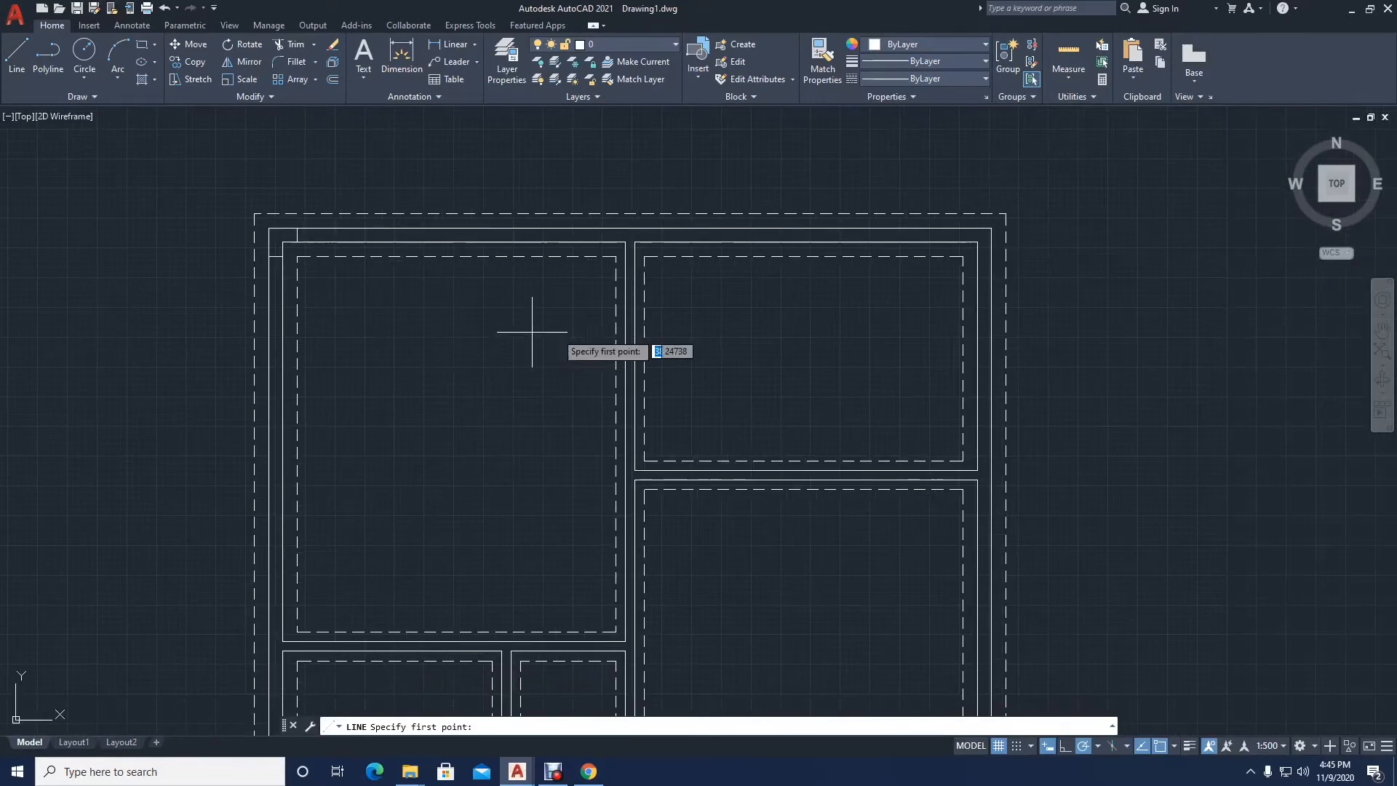
scroll(1082, 244, "up", 3)
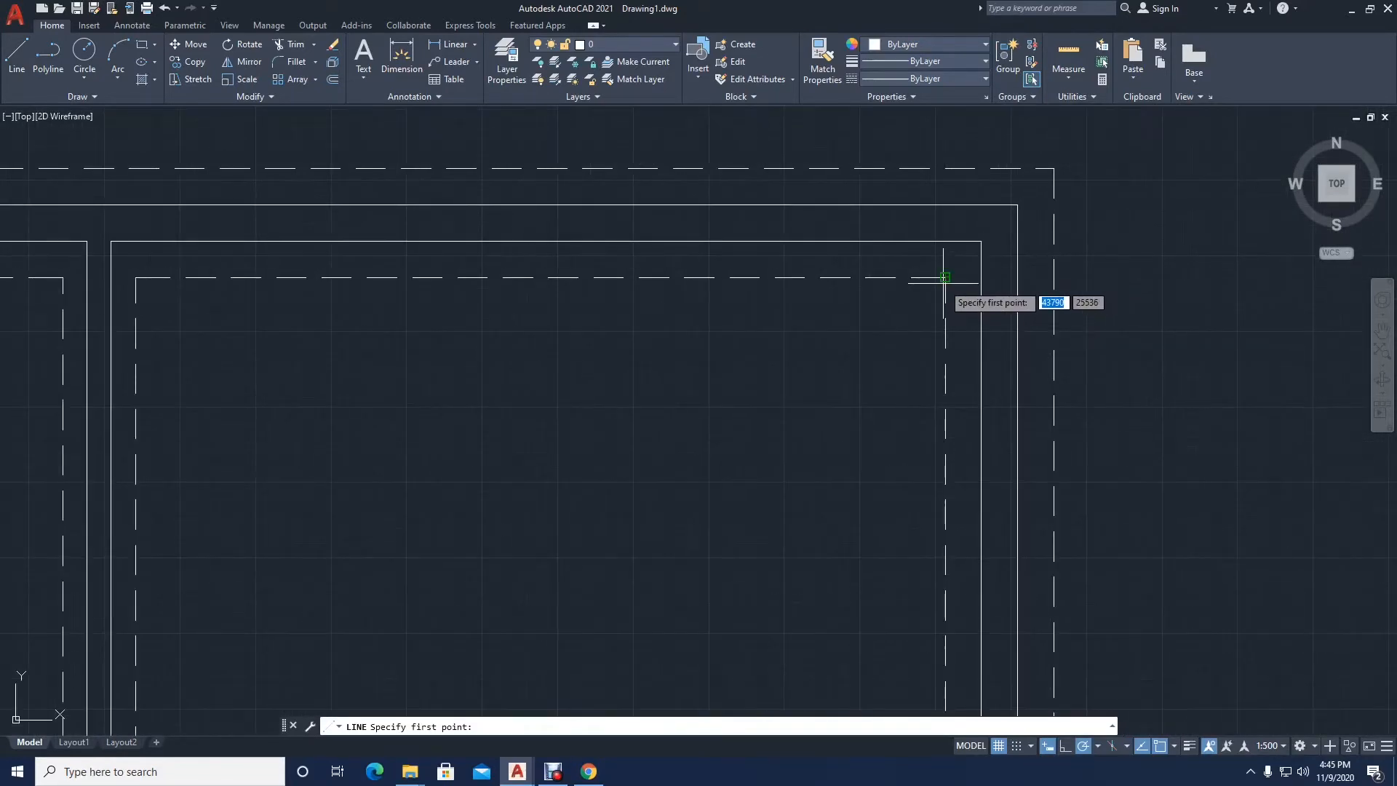
mouse_move(880, 327)
middle_mouse_down()
mouse_move(844, 388)
mouse_move(685, 493)
middle_mouse_up()
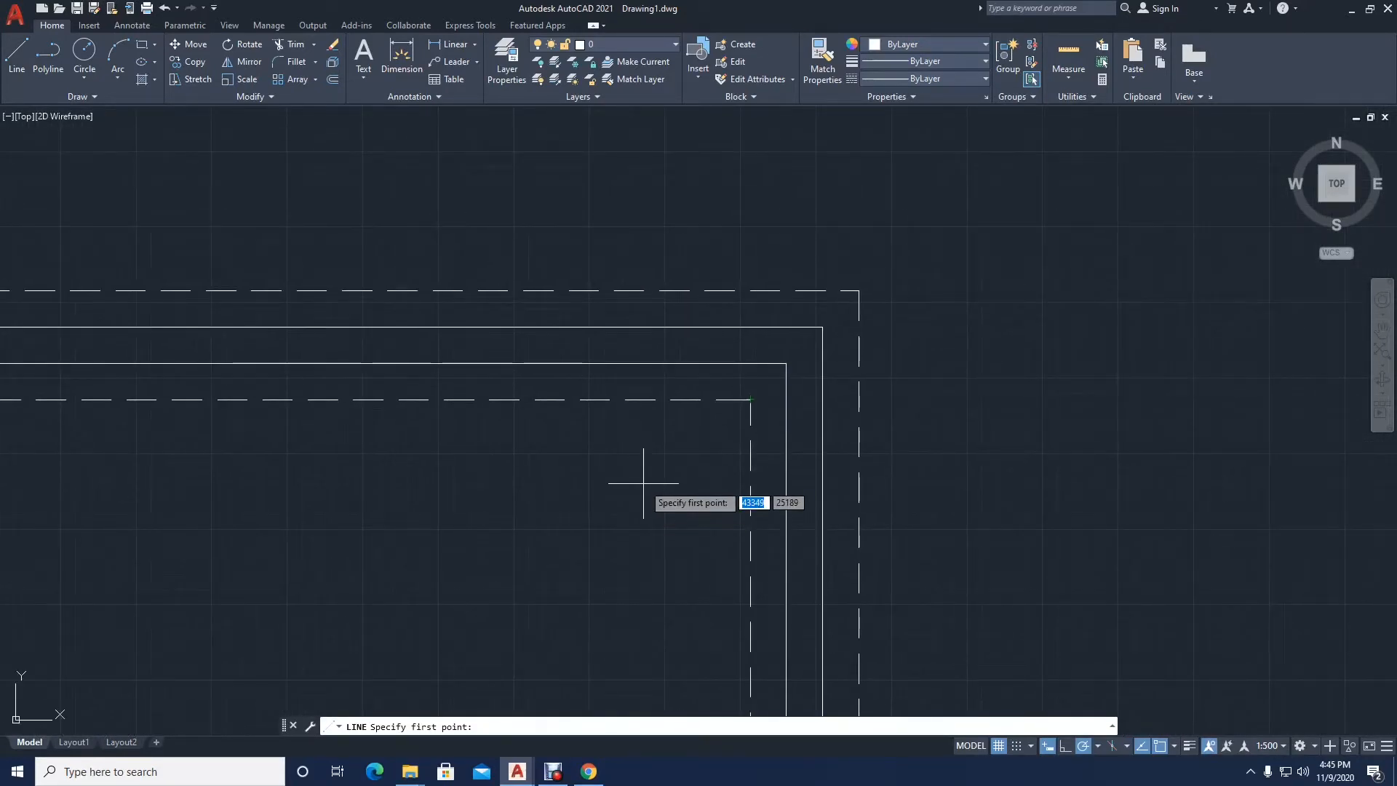
scroll(748, 420, "up", 2)
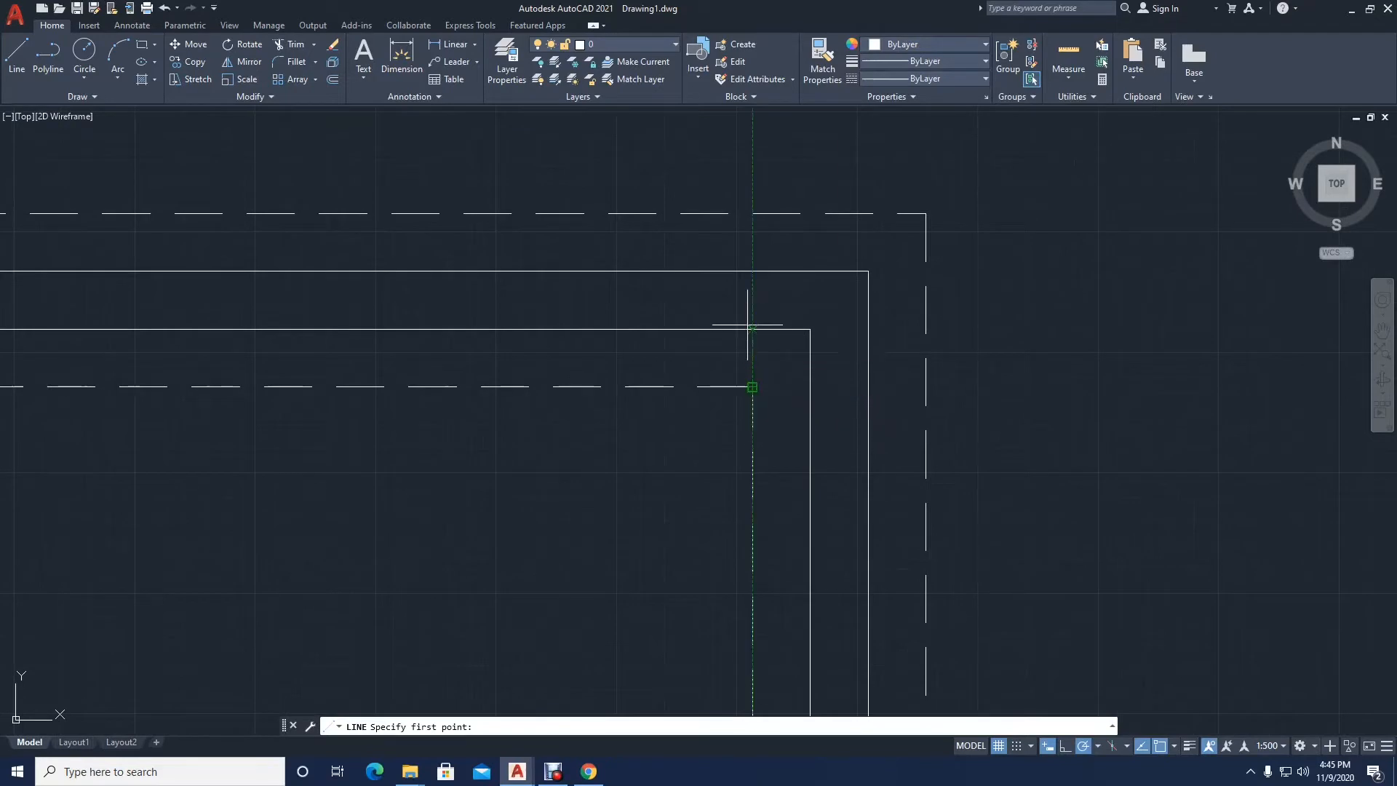
left_click(752, 386)
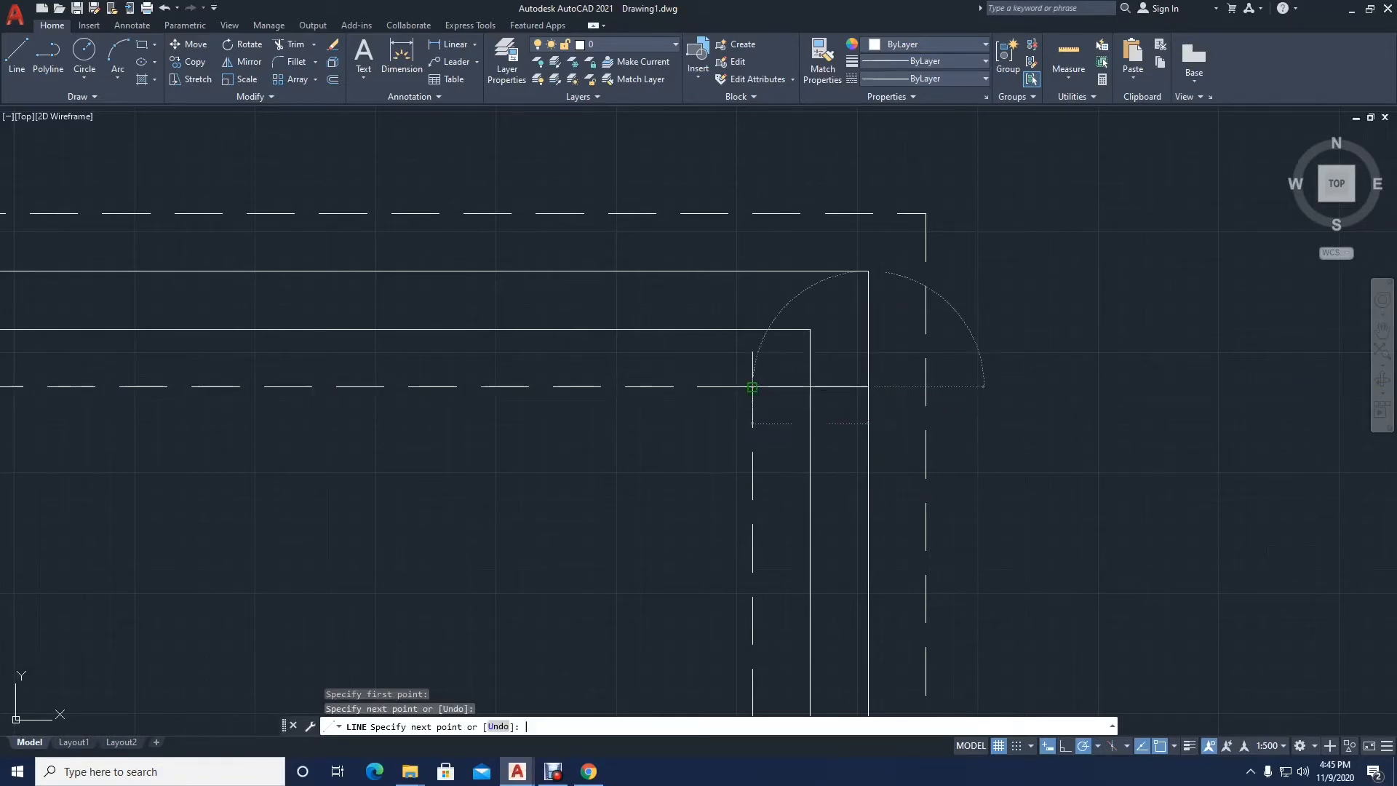
key("Return")
key("Return")
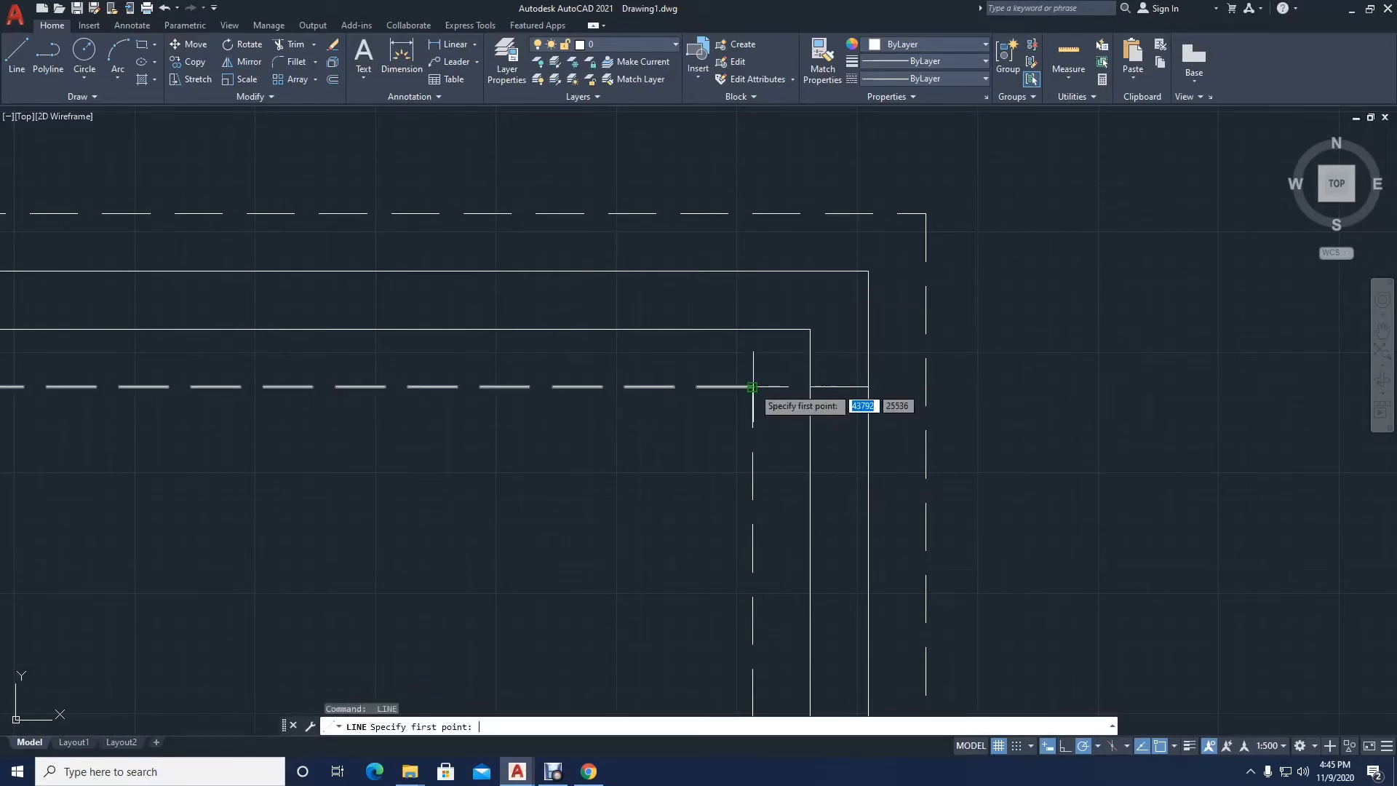
Step: Draw a vertical line across the top exterior wall, aligned with the dashed line's top-right corner
left_click(752, 328)
left_click(752, 271)
key("Return")
Step: Mirror the two short wall lines at the building's top-right corner about its horizontal midline to the bottom-right corner, keeping the originals
scroll(795, 259, "down", 4)
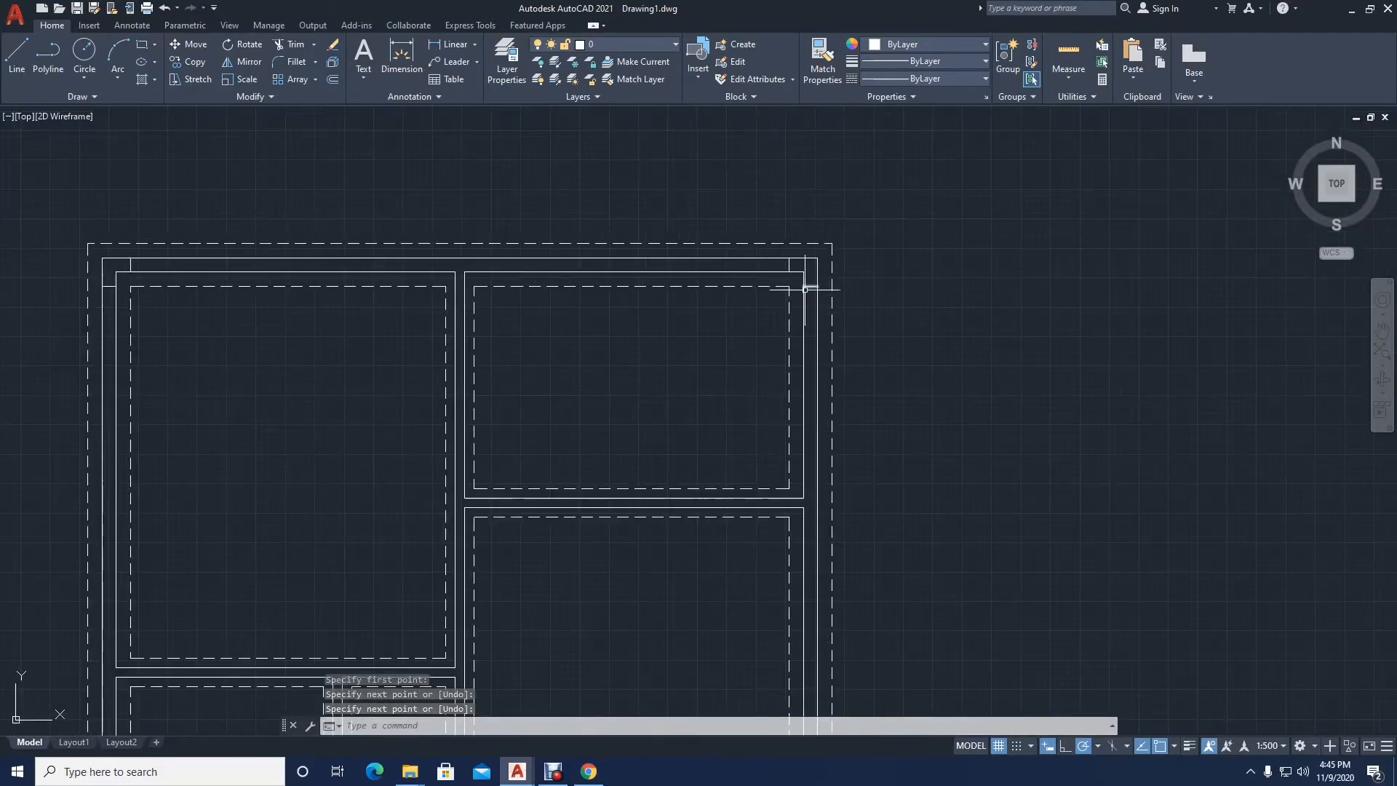
scroll(773, 234, "up", 3)
left_click(780, 259)
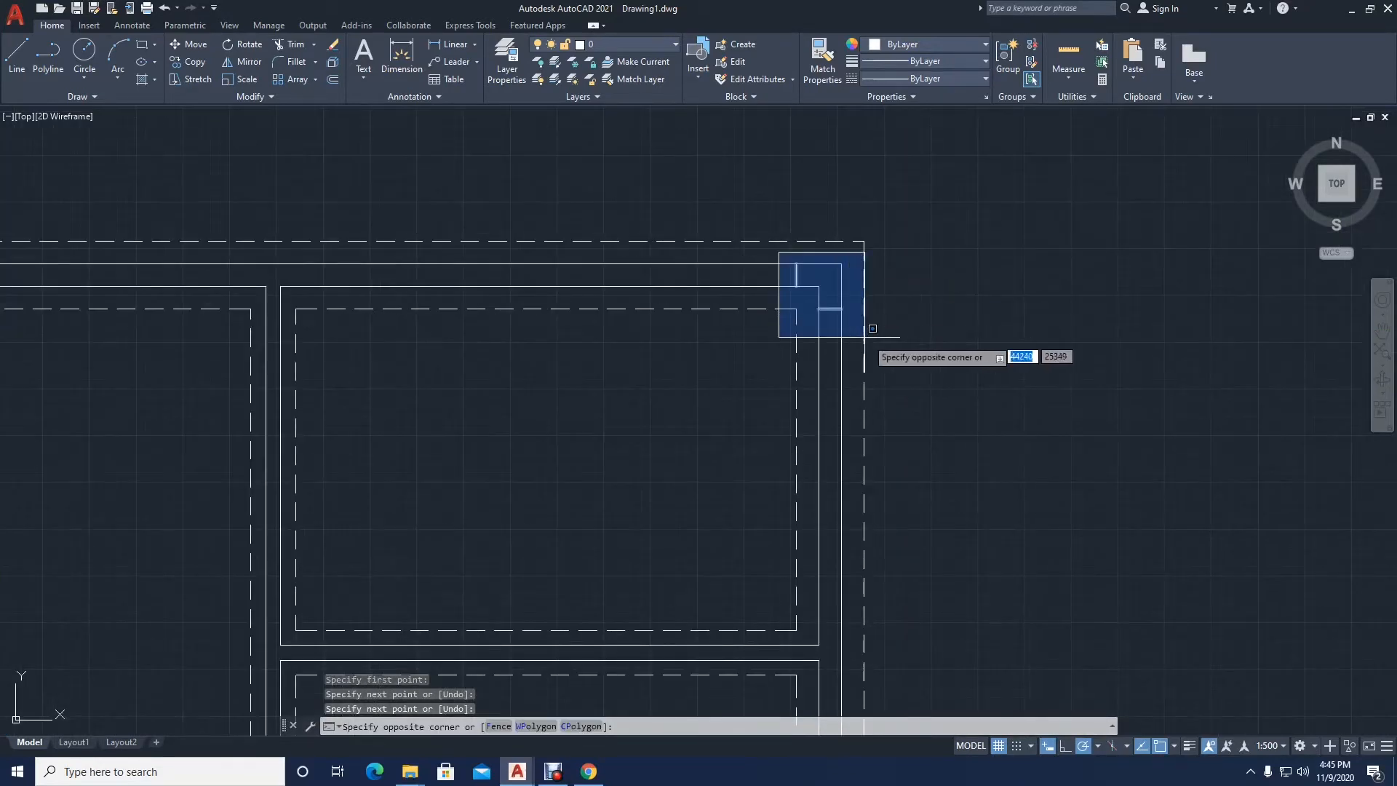
left_click(873, 336)
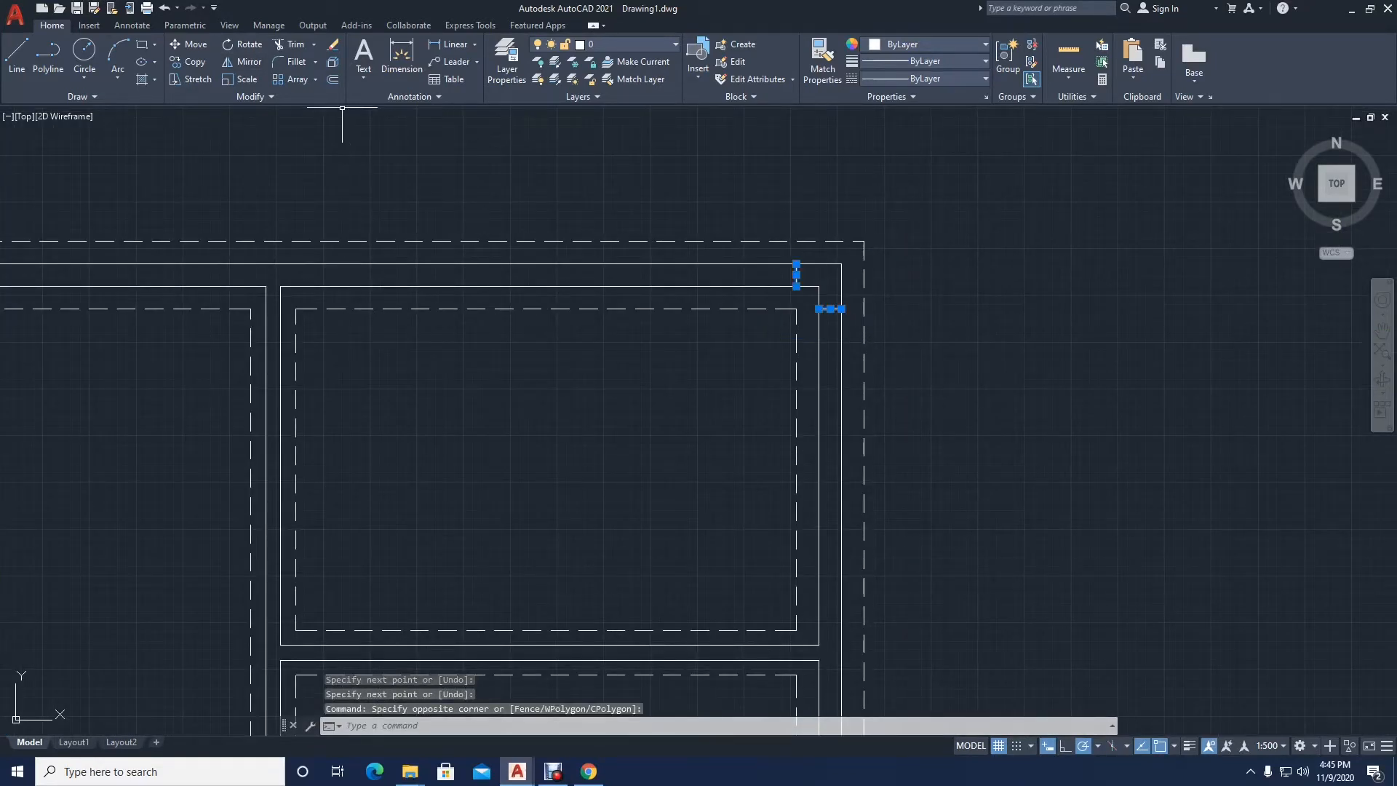
left_click(248, 62)
scroll(624, 194, "down", 4)
middle_click_drag(739, 416, 655, 198)
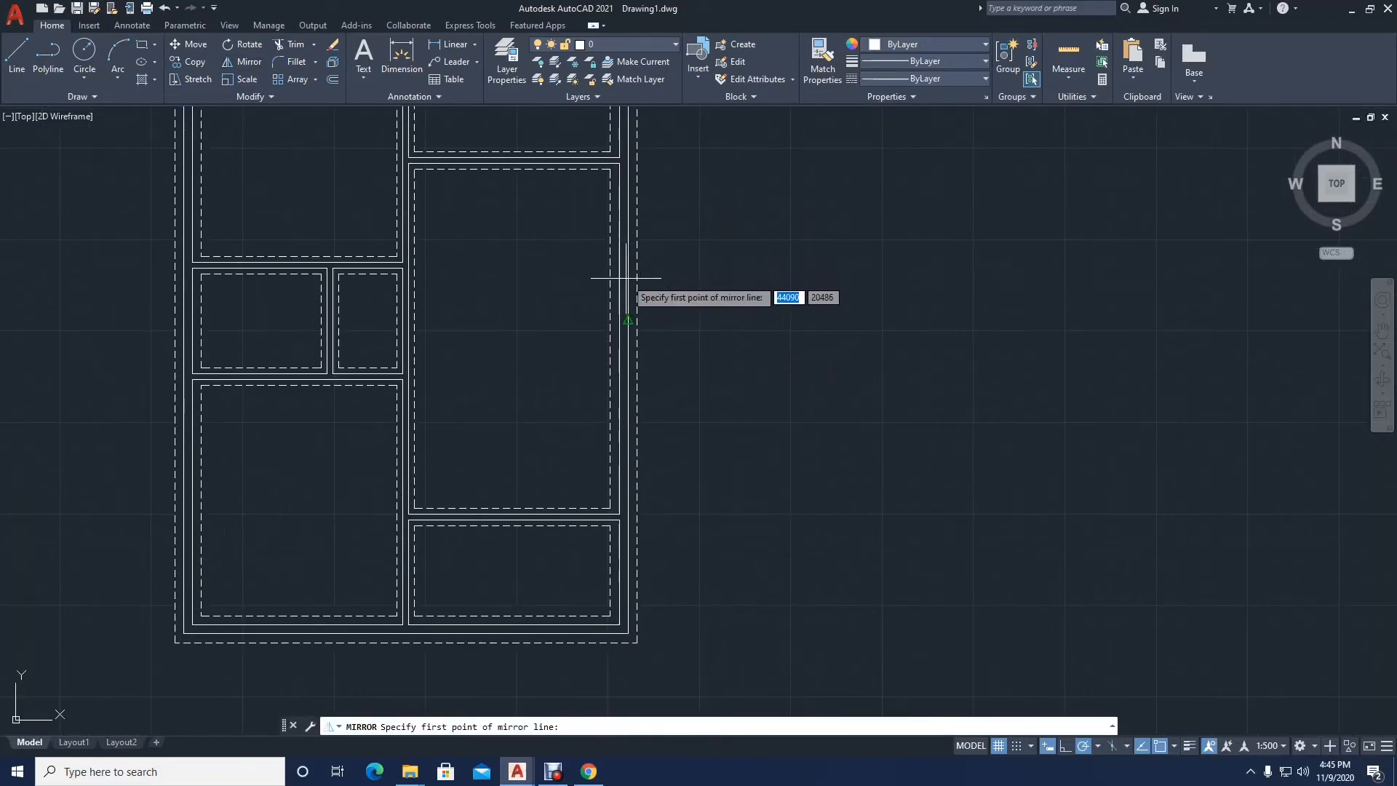
left_click(636, 320)
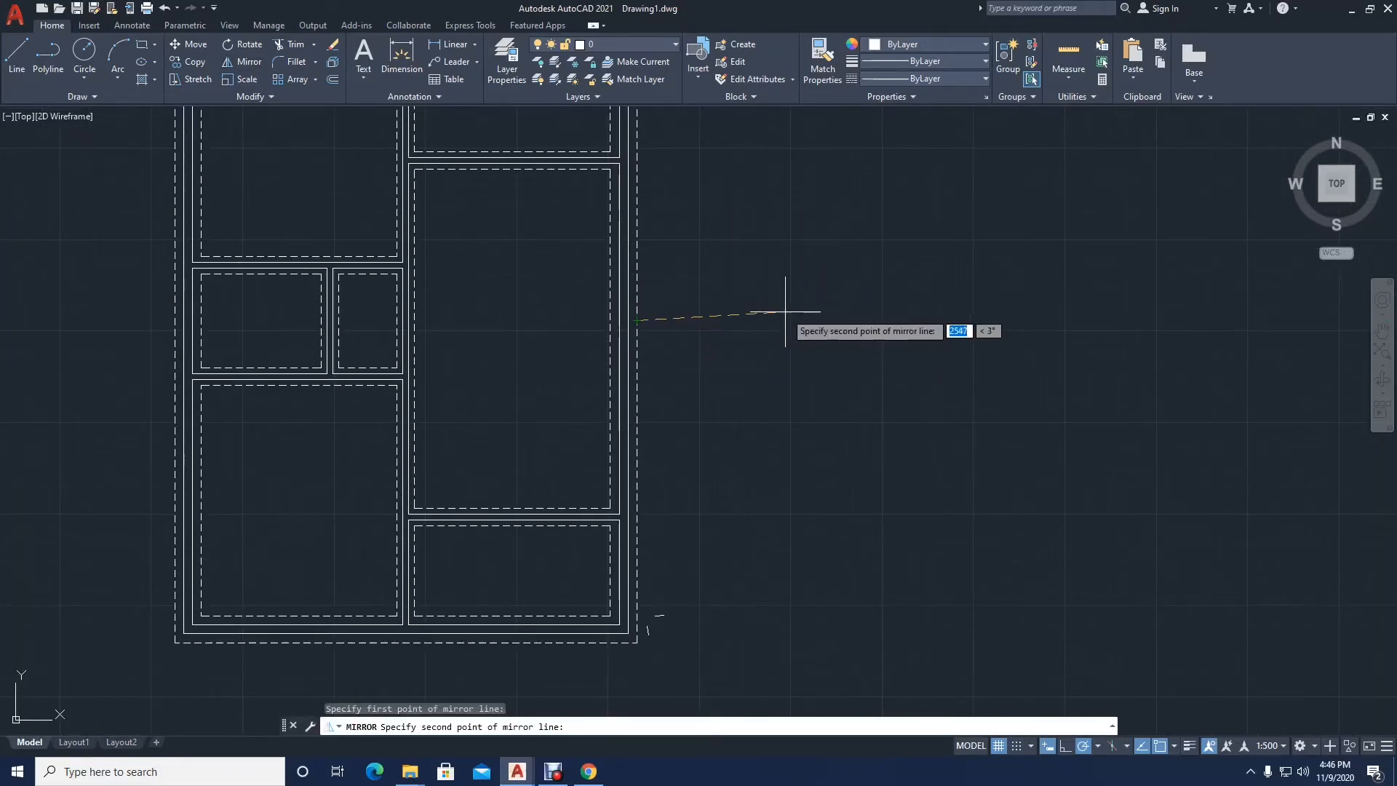
left_click(782, 314)
key("Return")
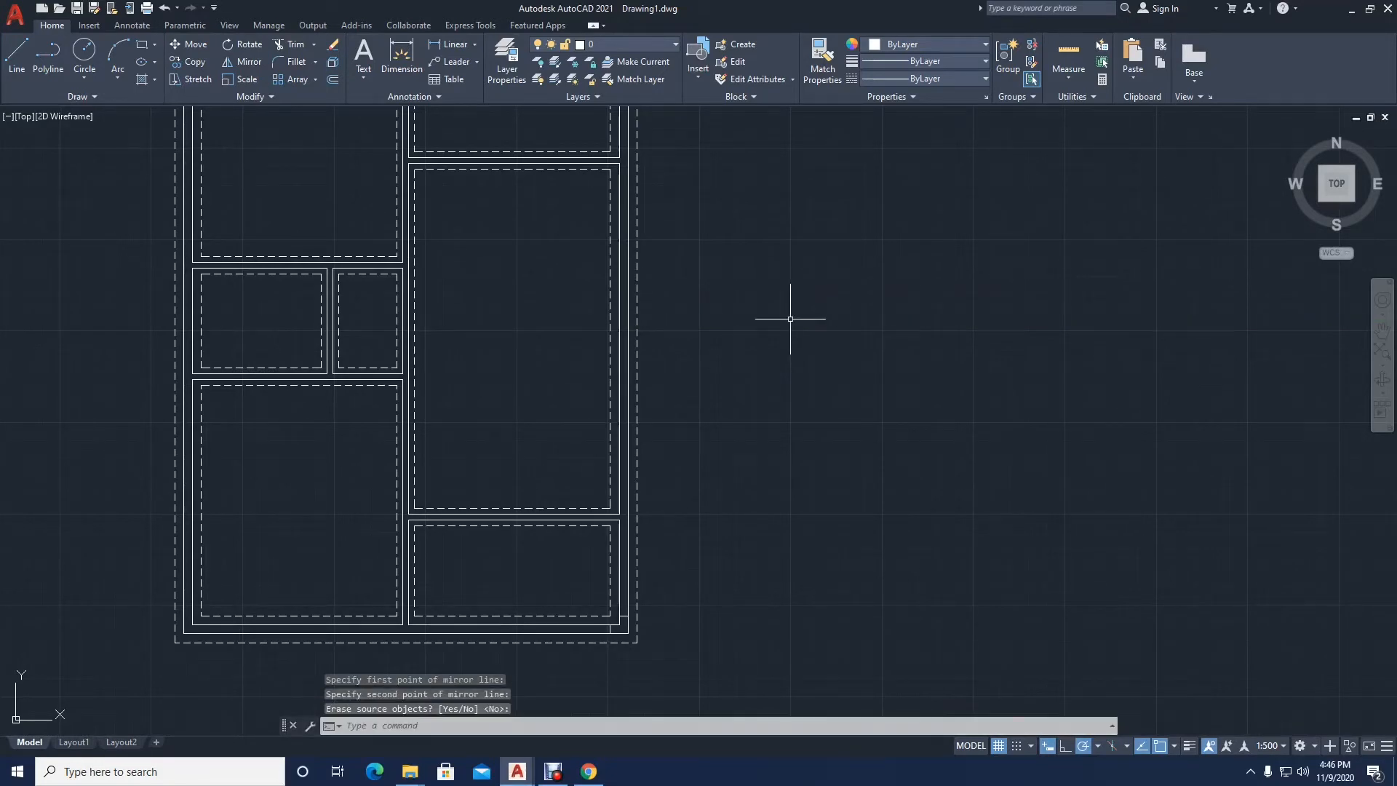
Step: Mirror the two short lines at the bottom-right corner about the building's vertical midline to the bottom-left corner, keeping the originals
left_click(585, 597)
left_click(675, 666)
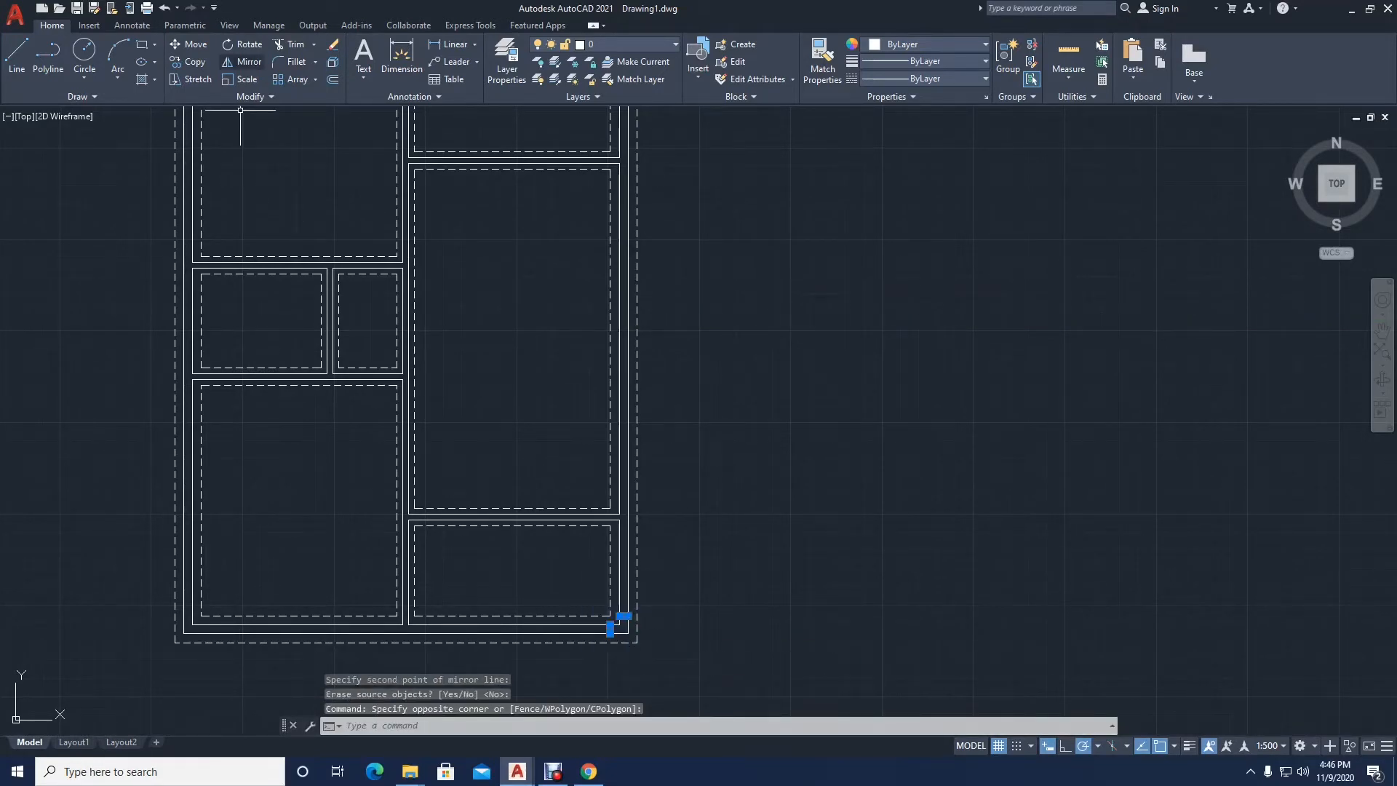
left_click(243, 62)
middle_click_drag(511, 320, 567, 175)
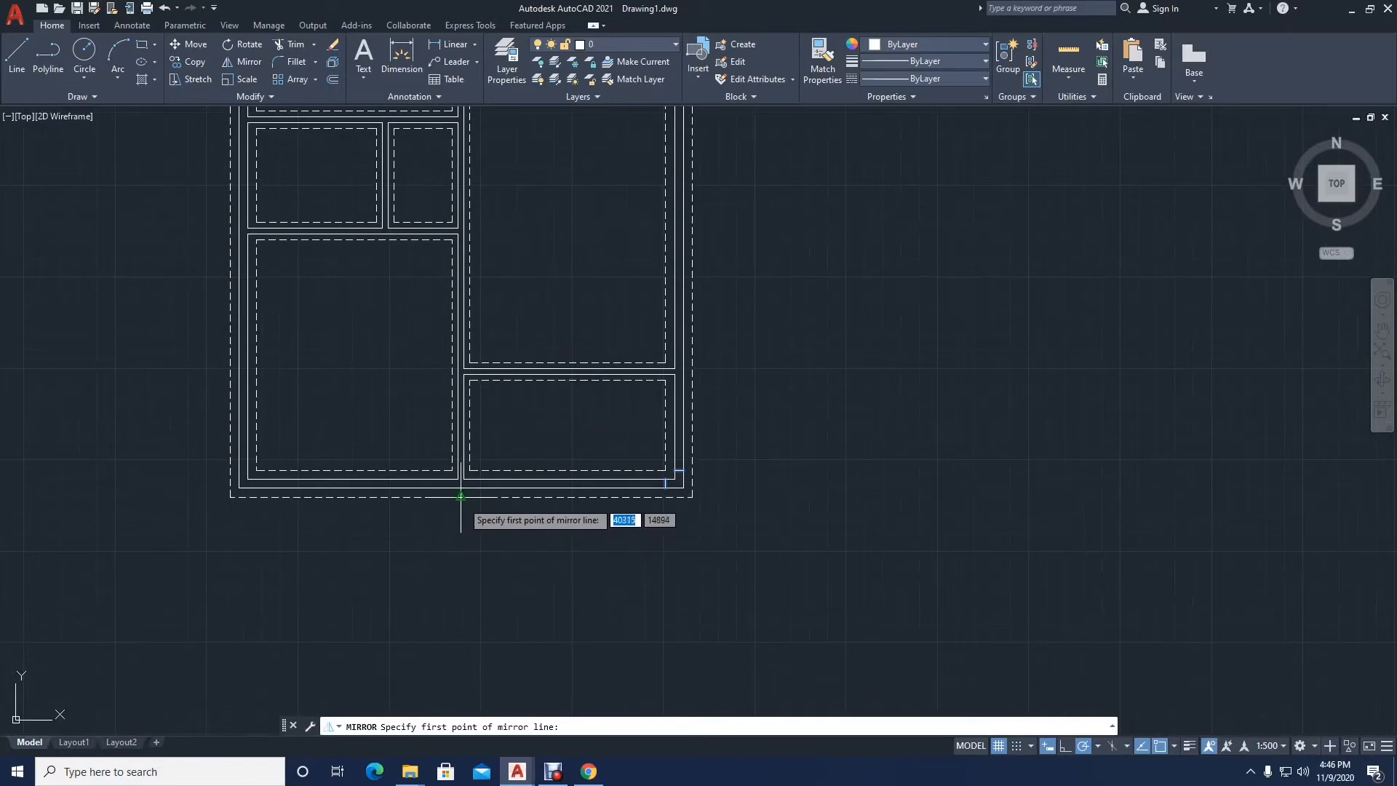
left_click(462, 497)
left_click(461, 531)
key("Return")
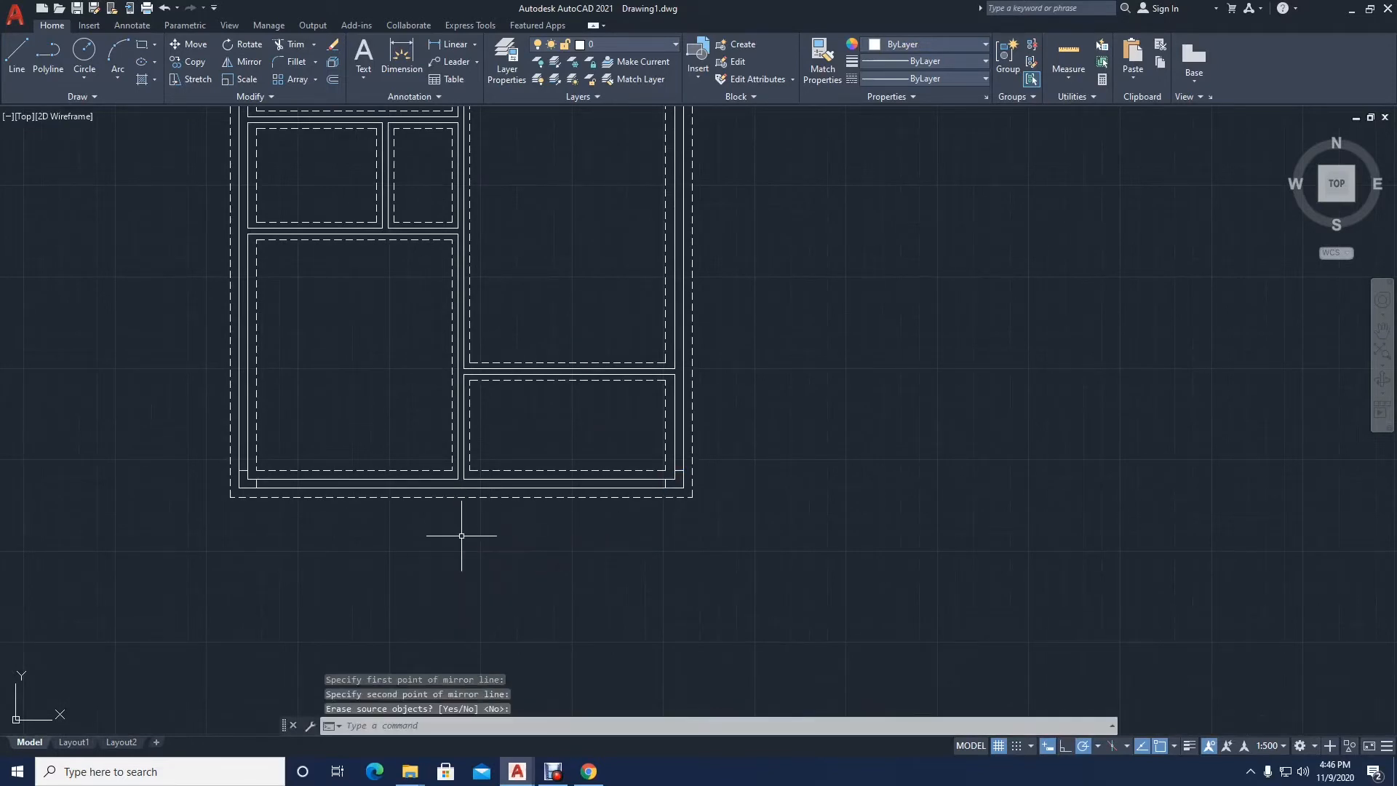
Step: Draw a line across the top end of the wall between the two upper rooms, continuing up from its right face to the outer wall line
scroll(462, 536, "down", 3)
middle_click_drag(334, 452, 360, 569)
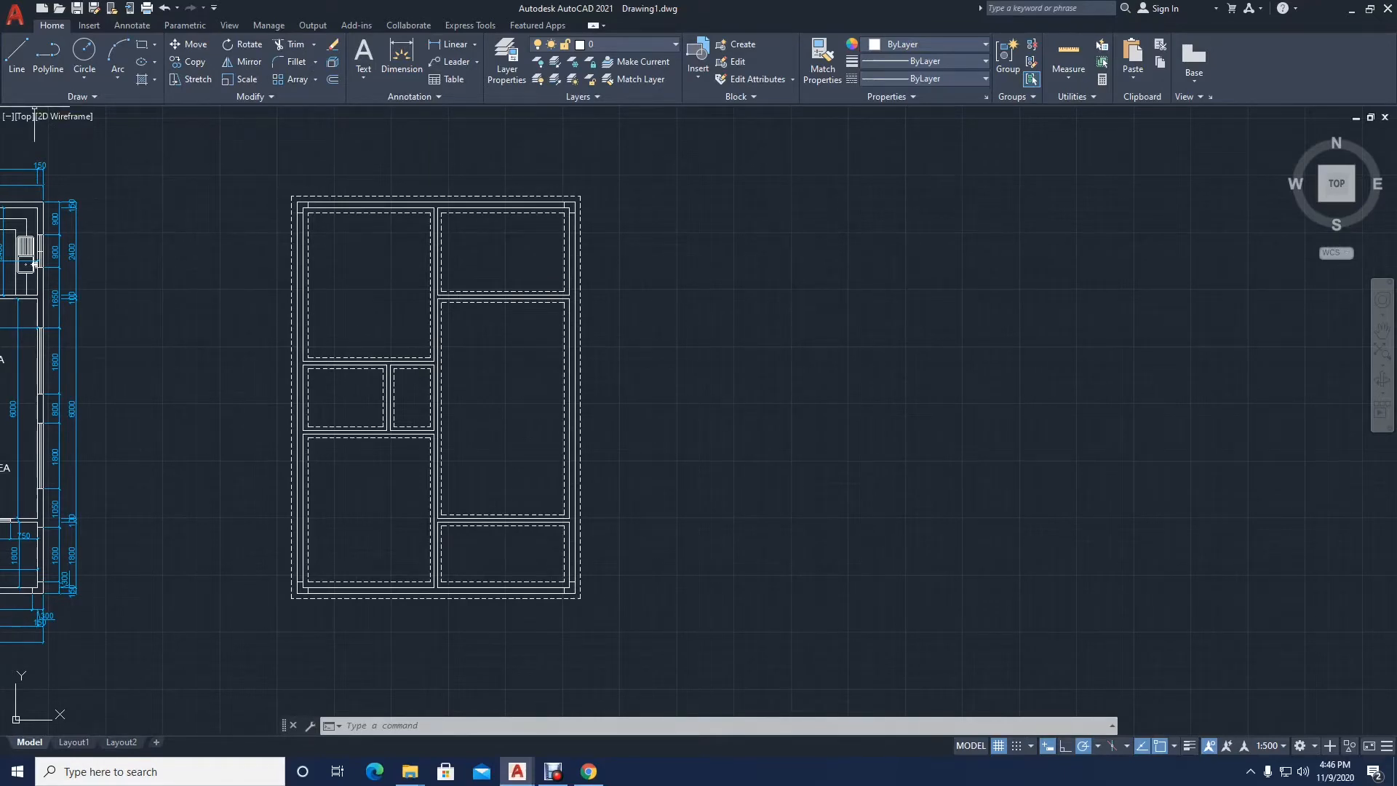
left_click(16, 58)
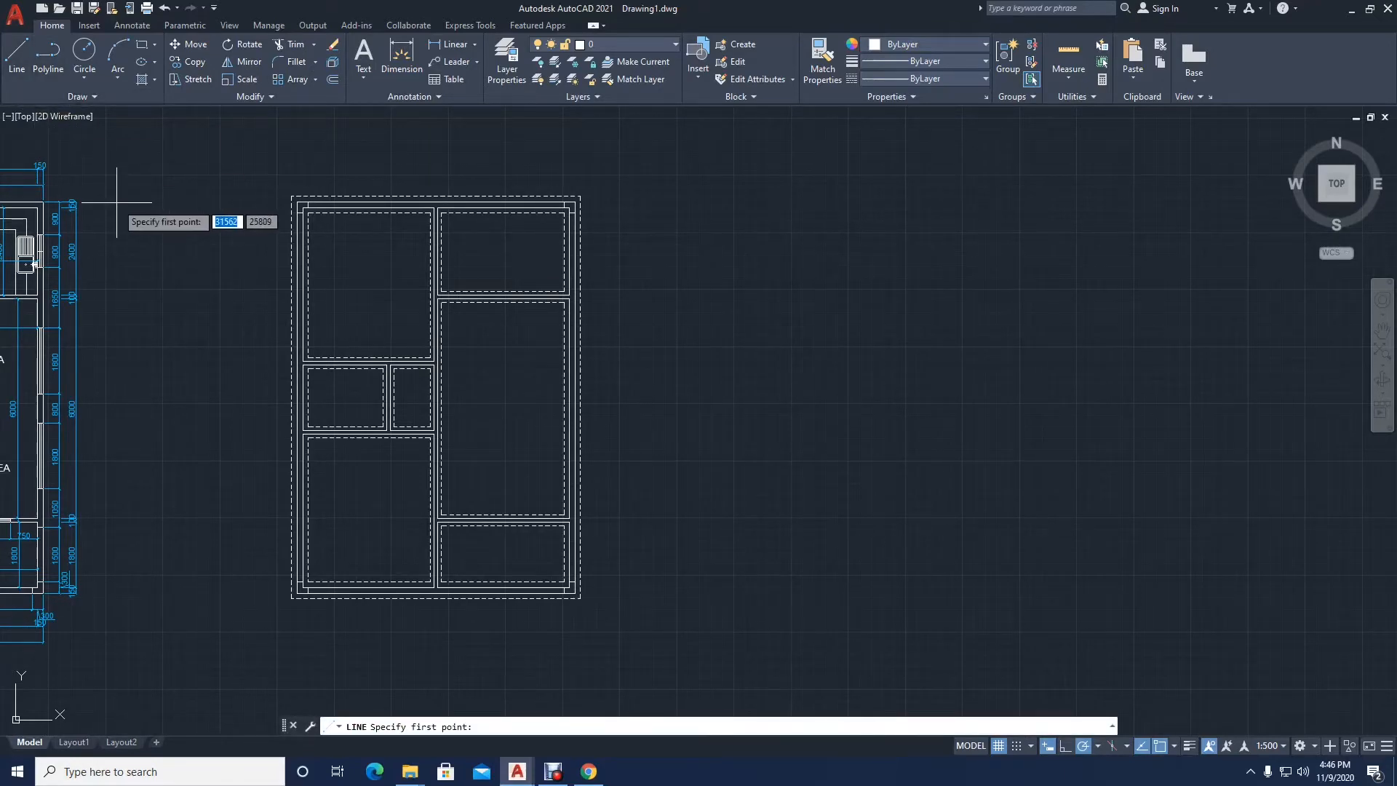
scroll(407, 188, "up", 6)
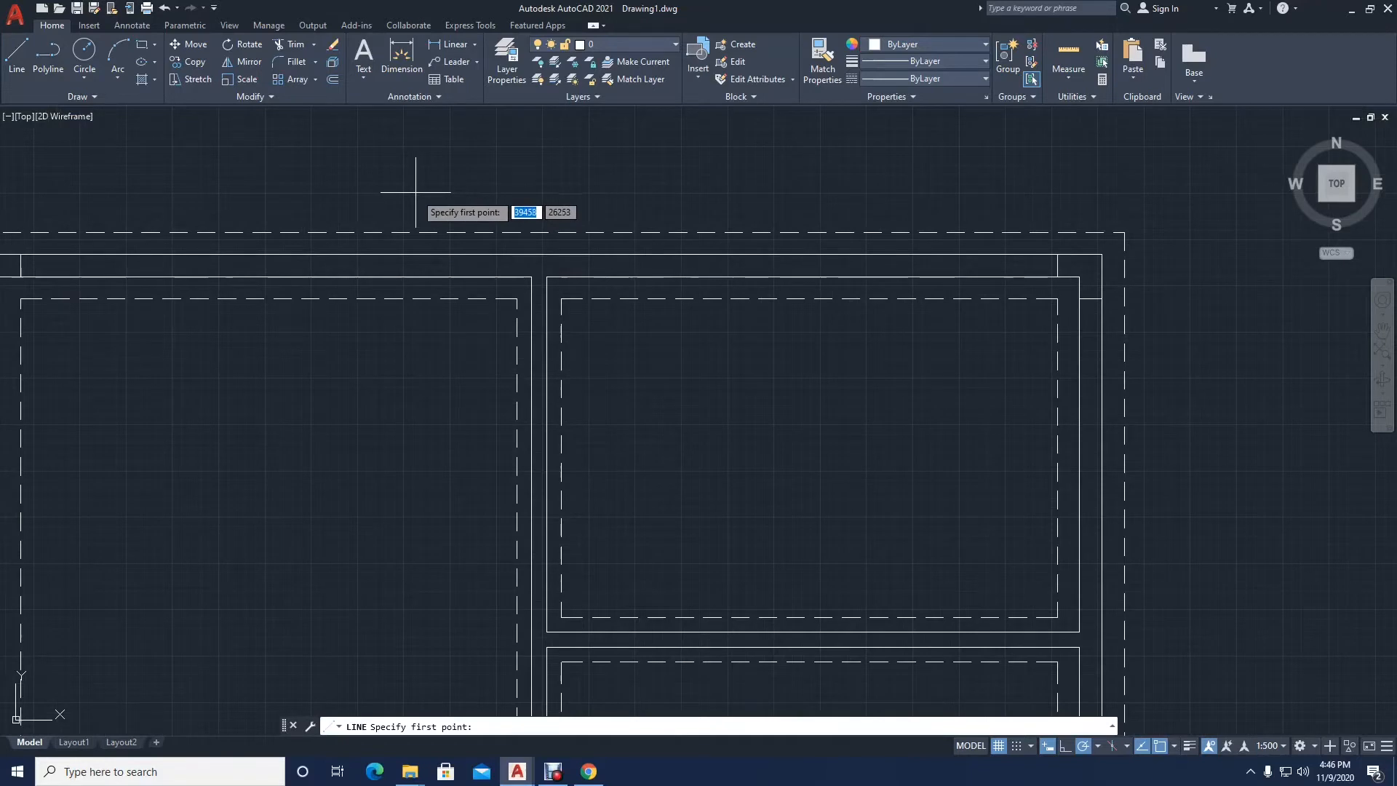
scroll(590, 250, "up", 2)
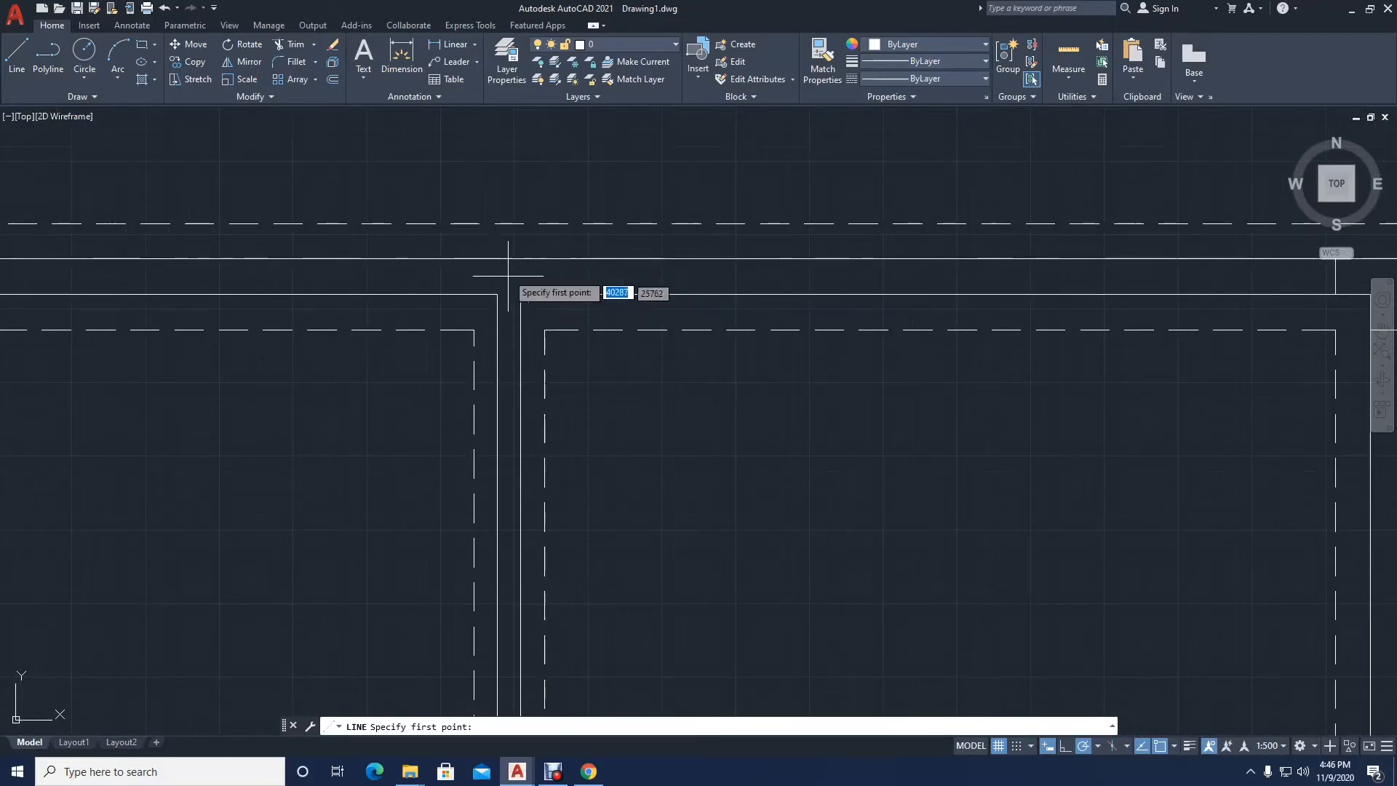
middle_click_drag(499, 299, 433, 343)
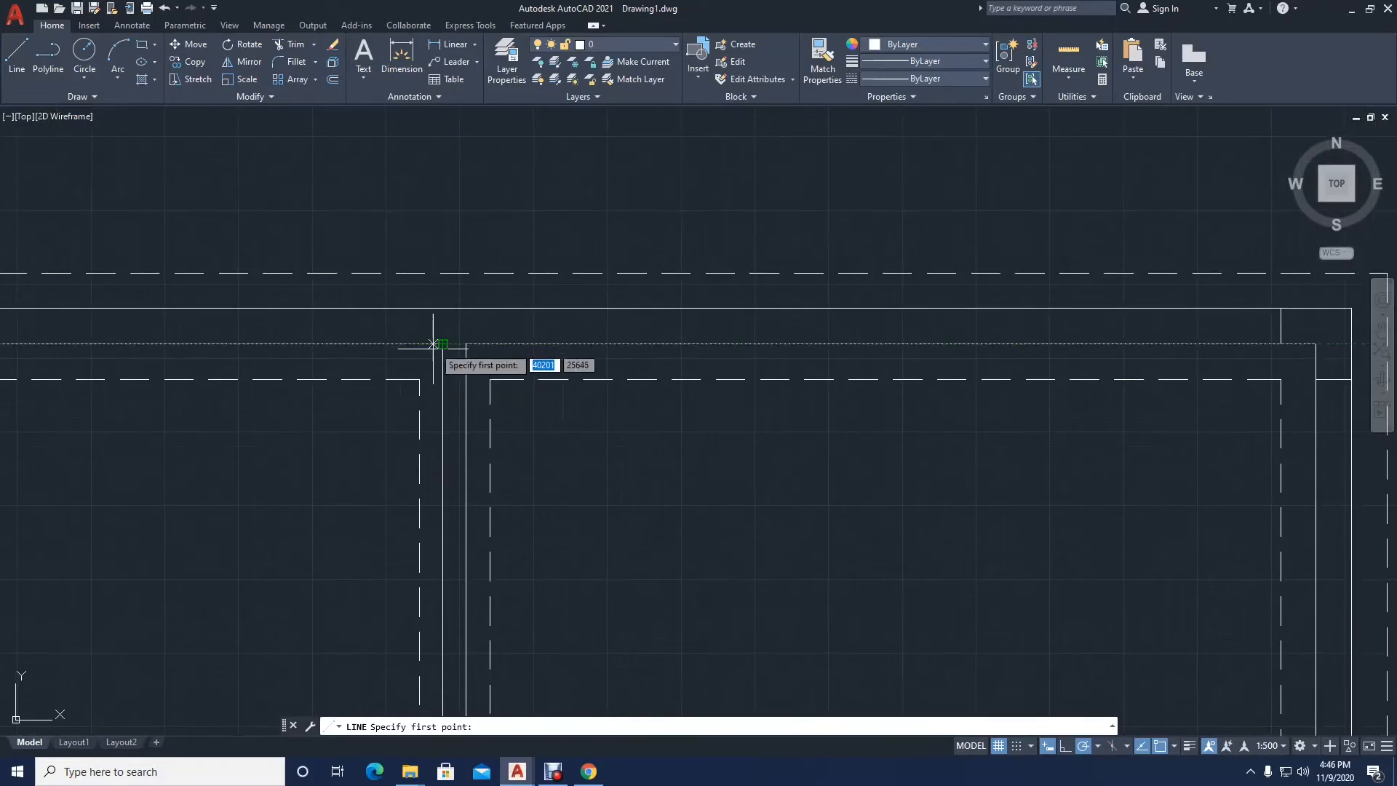
scroll(433, 344, "up", 4)
left_click(448, 348)
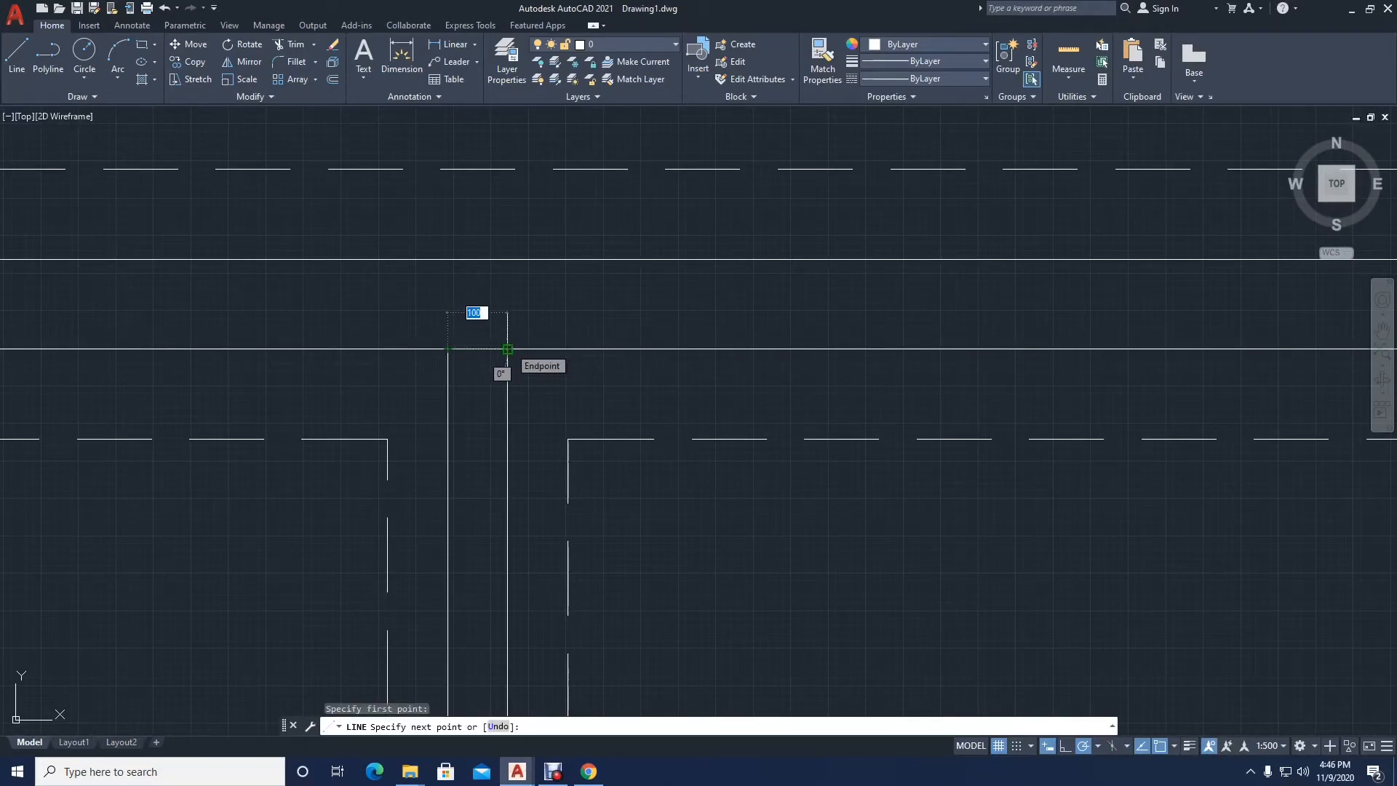
left_click(507, 349)
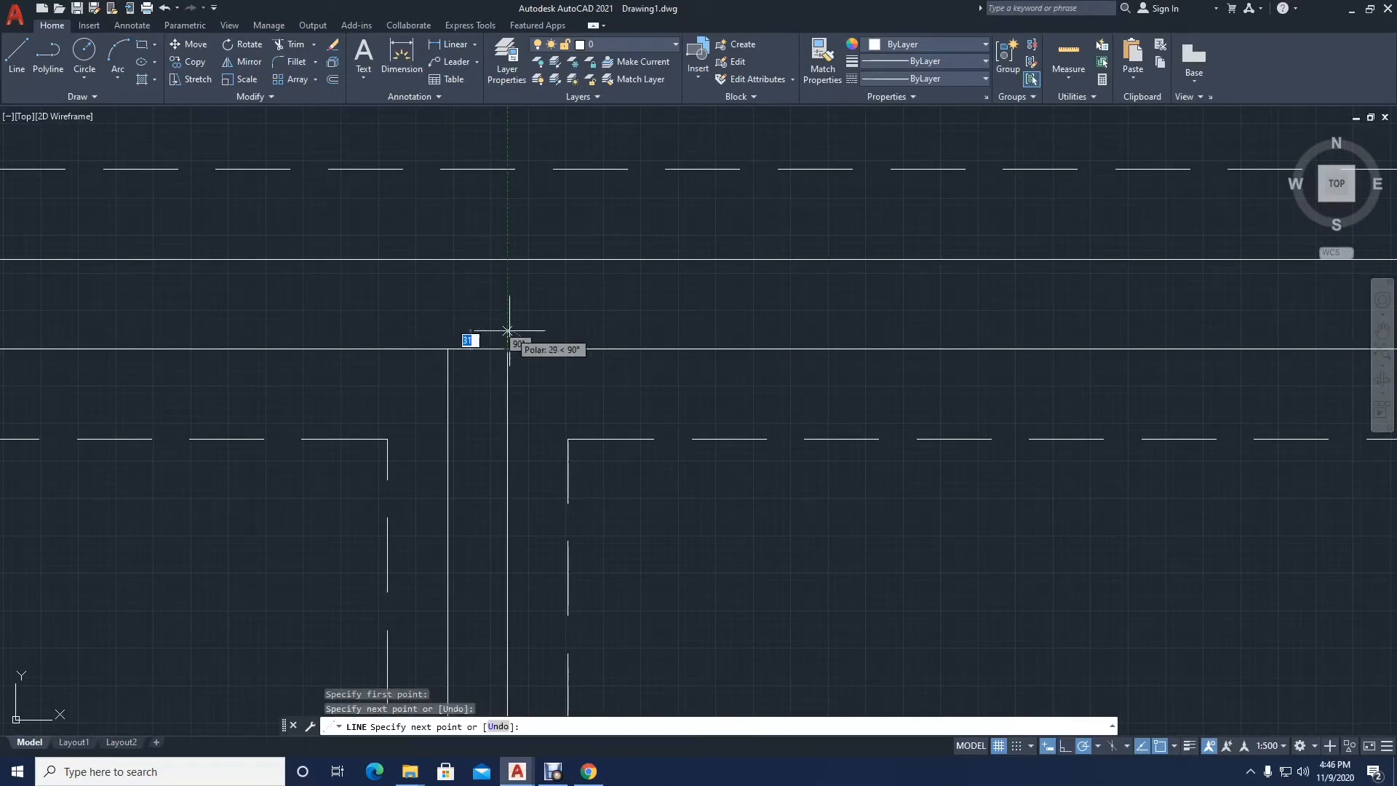
left_click(508, 259)
key("Return")
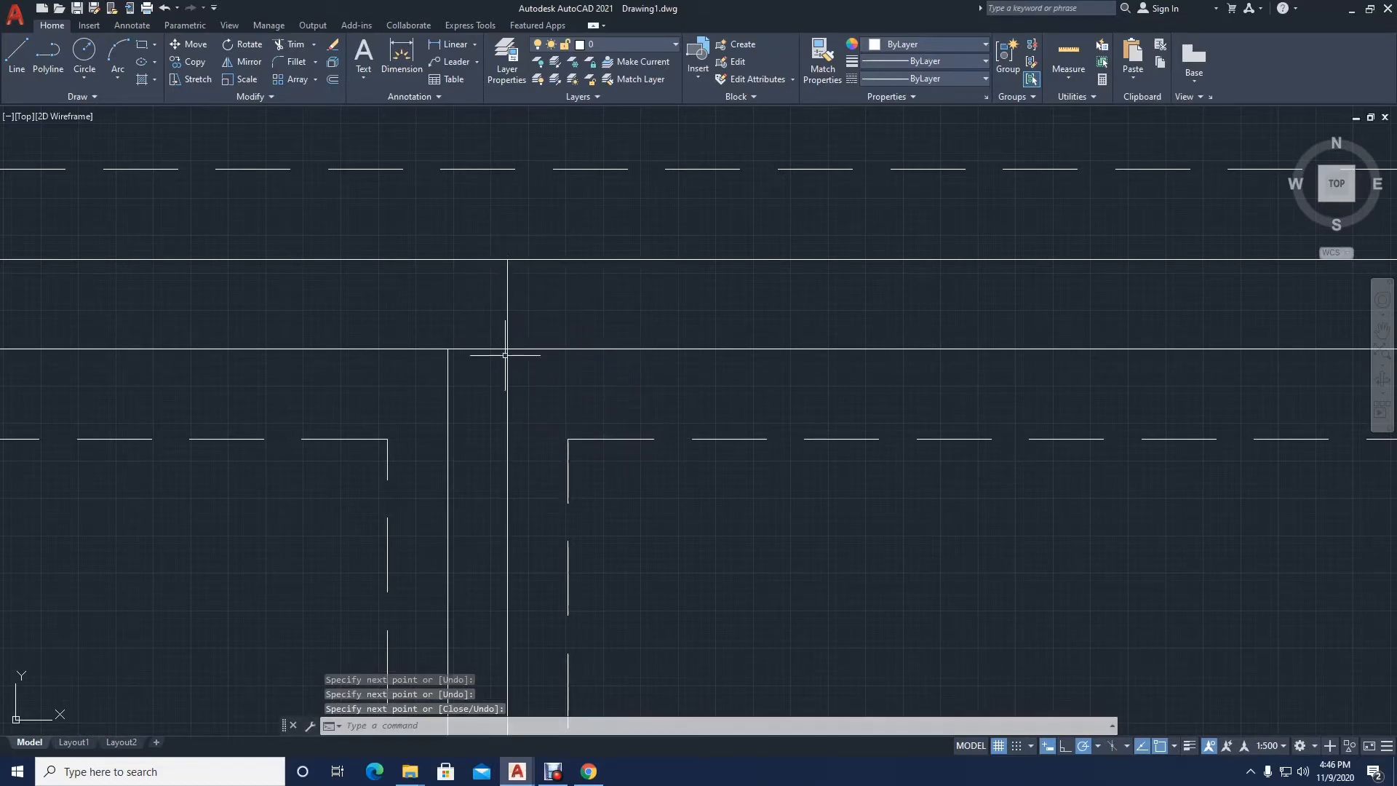
Step: Draw a vertical line across the top exterior wall, aligned with the top-right corner of the upper-left room's dashed outline
key("Return")
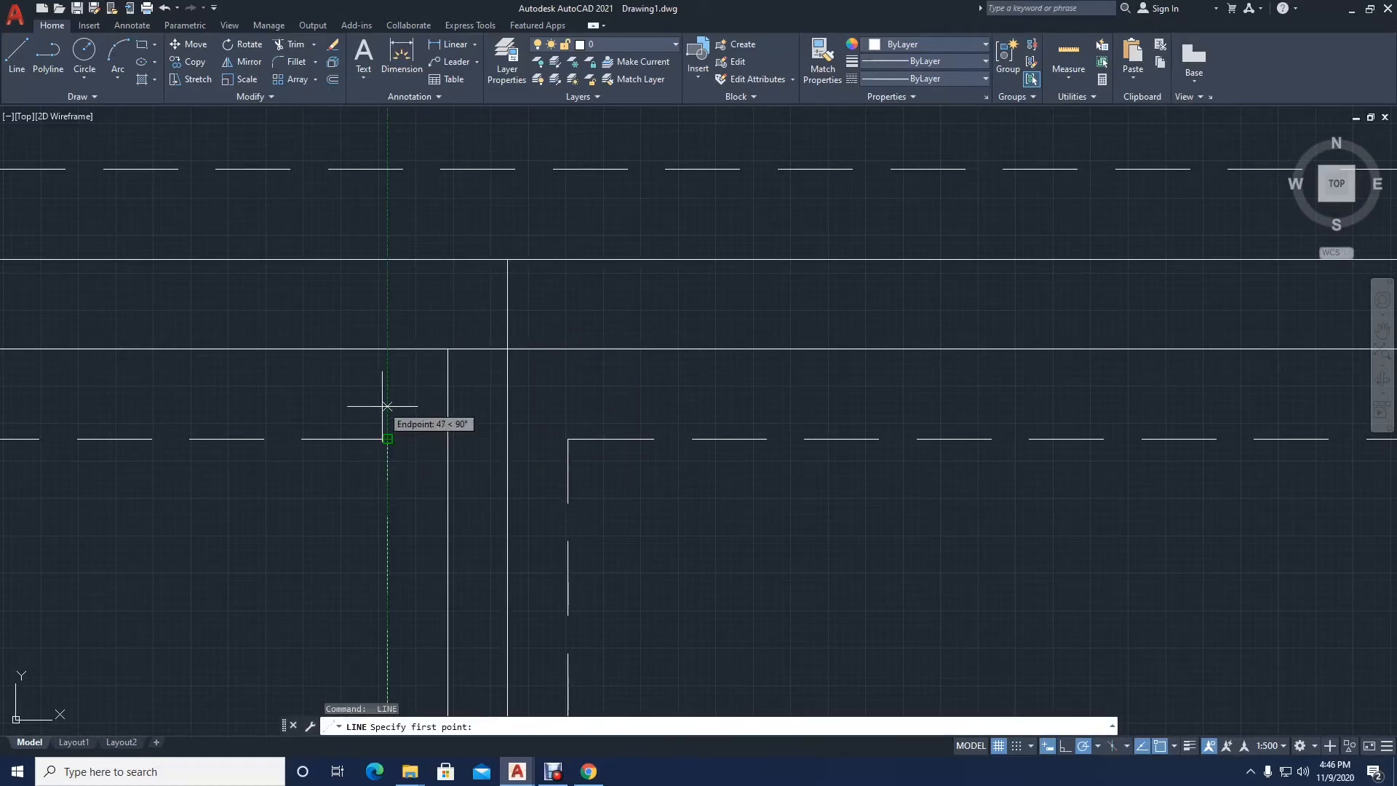
left_click(388, 348)
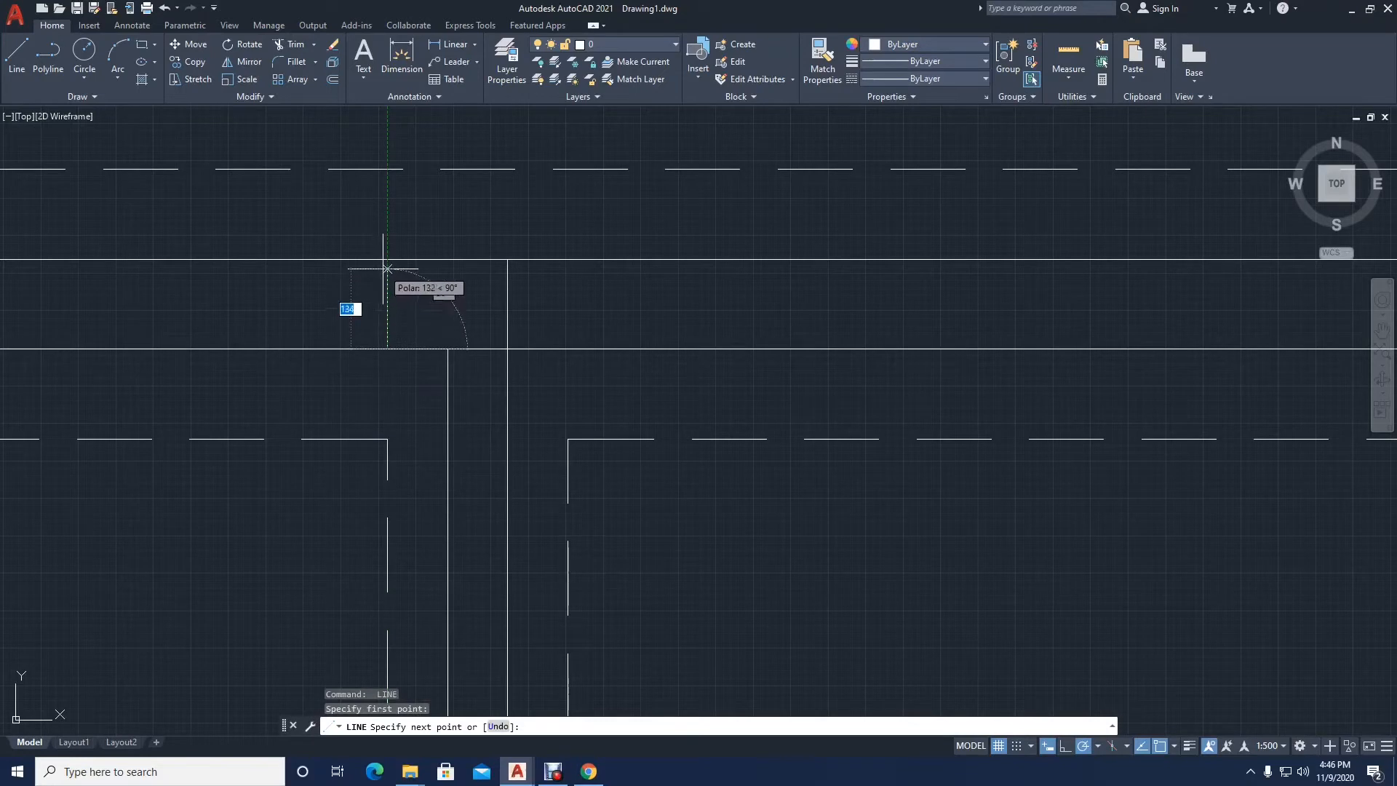
left_click(388, 259)
key("Return")
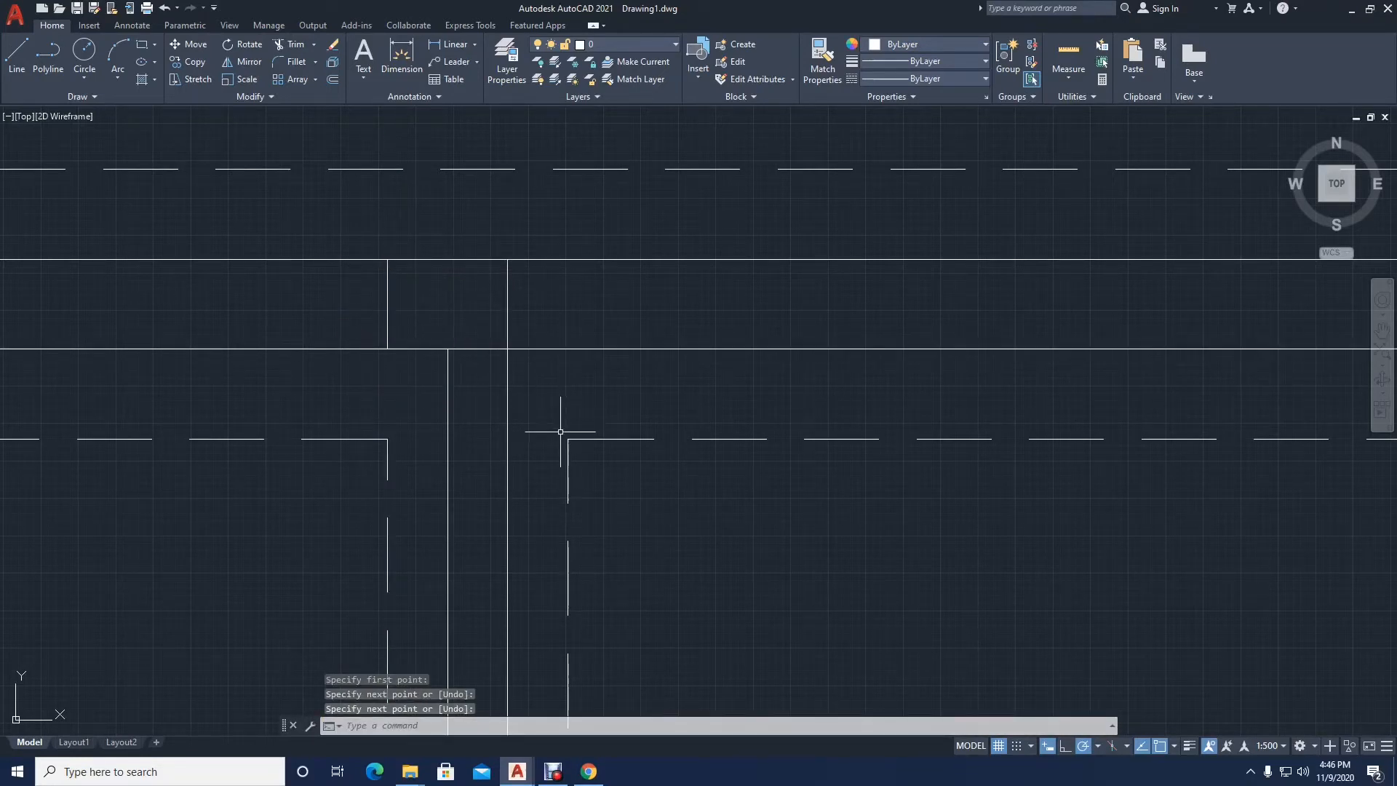
Step: Compare the kitchen door opening in the floor plan with the matching wall junction at the top of the dashed-line plan
scroll(567, 352, "down", 6)
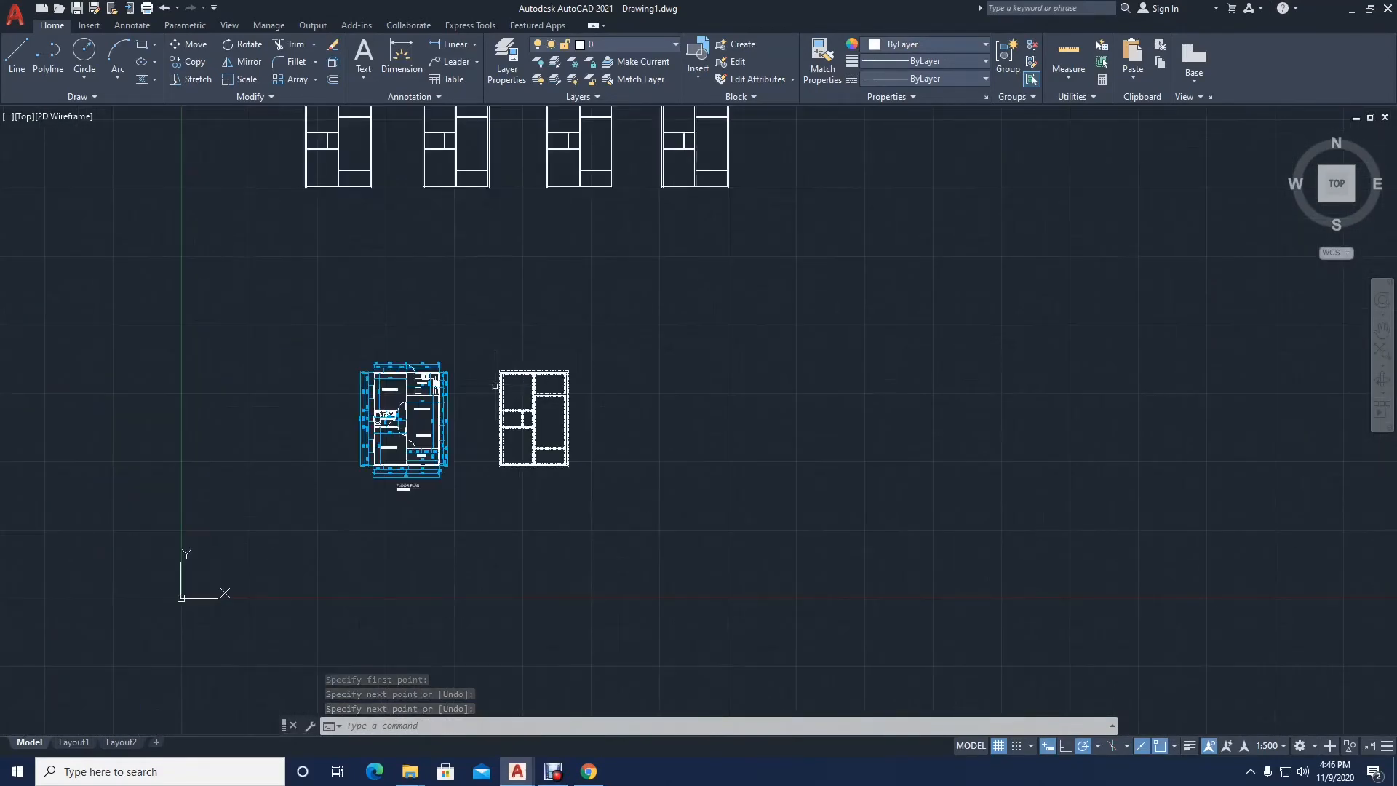
scroll(408, 385, "up", 10)
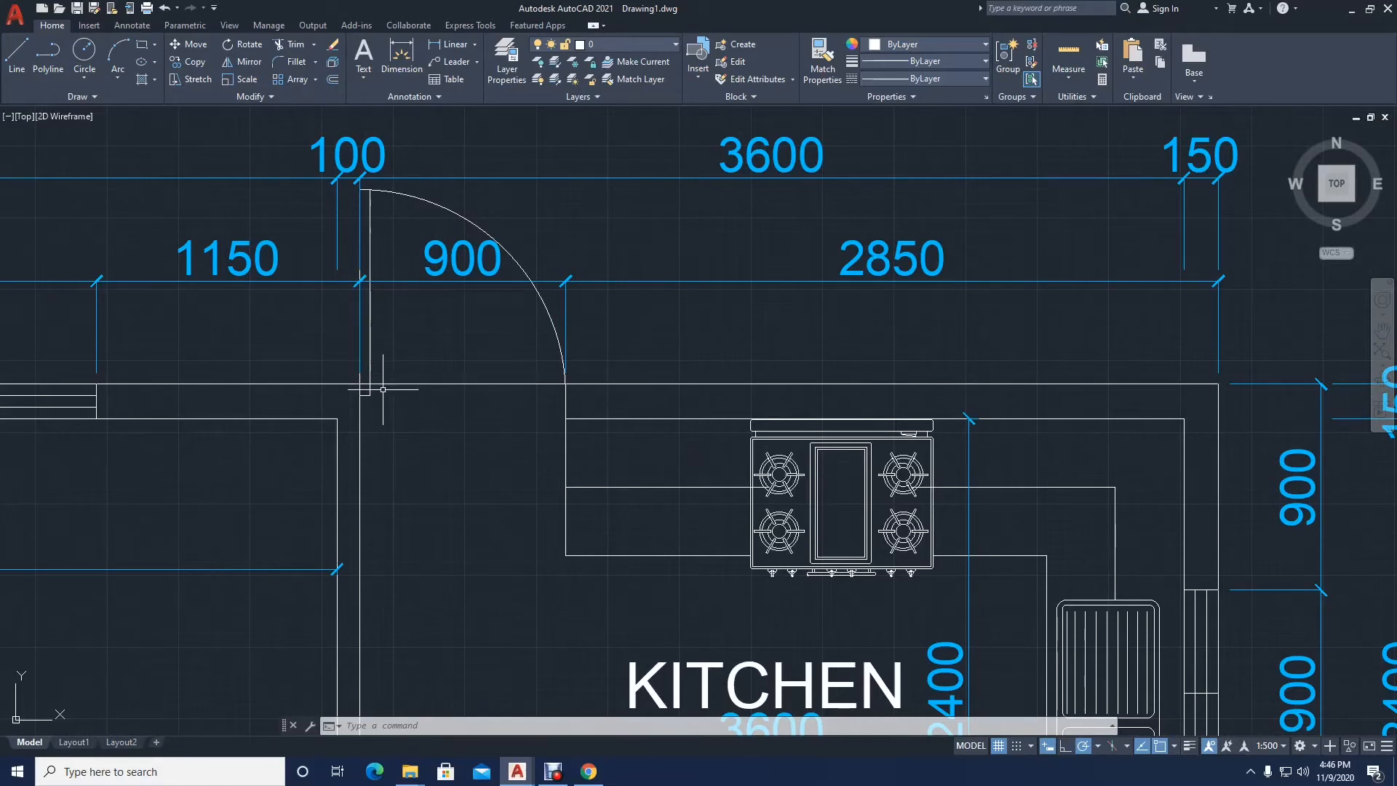
scroll(370, 398, "down", 8)
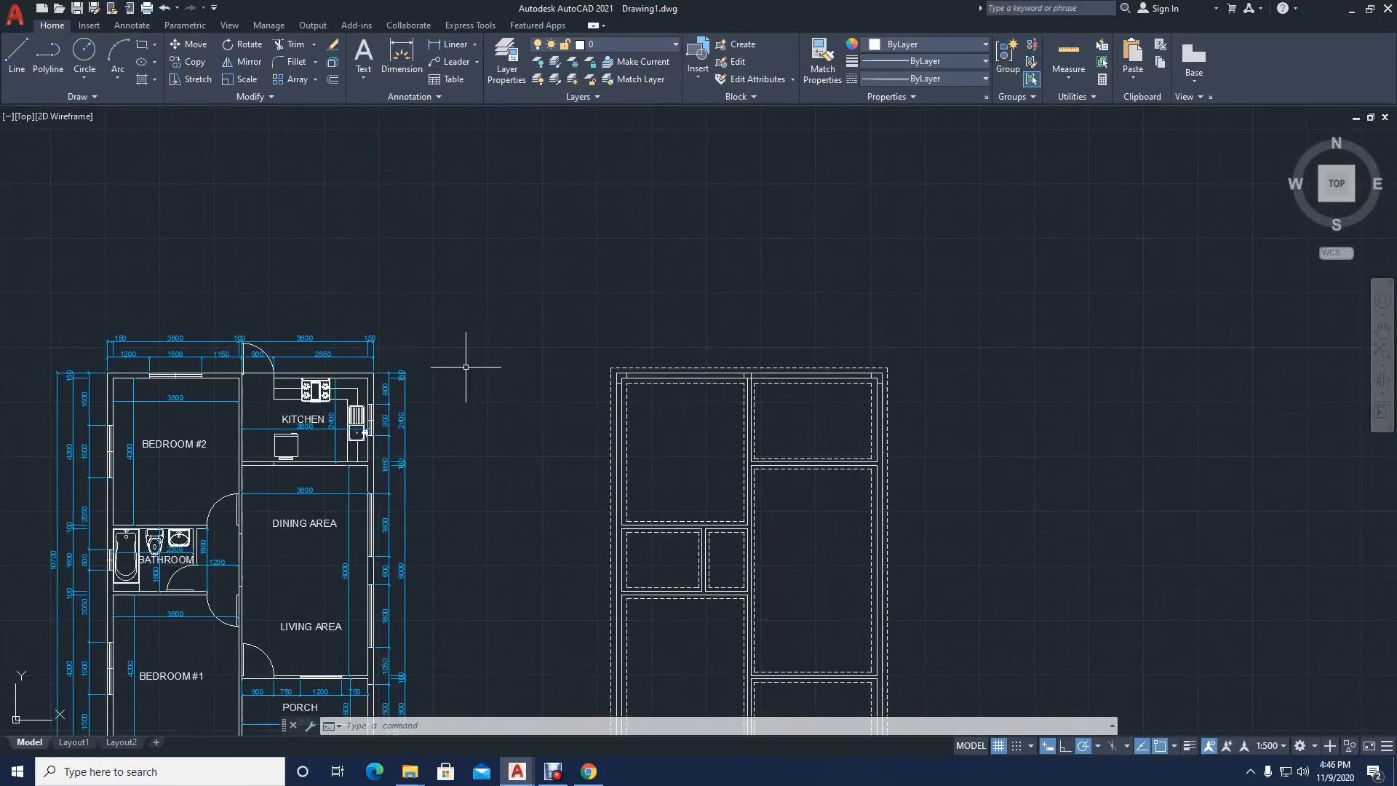
scroll(224, 387, "up", 5)
scroll(451, 437, "down", 5)
scroll(910, 390, "up", 8)
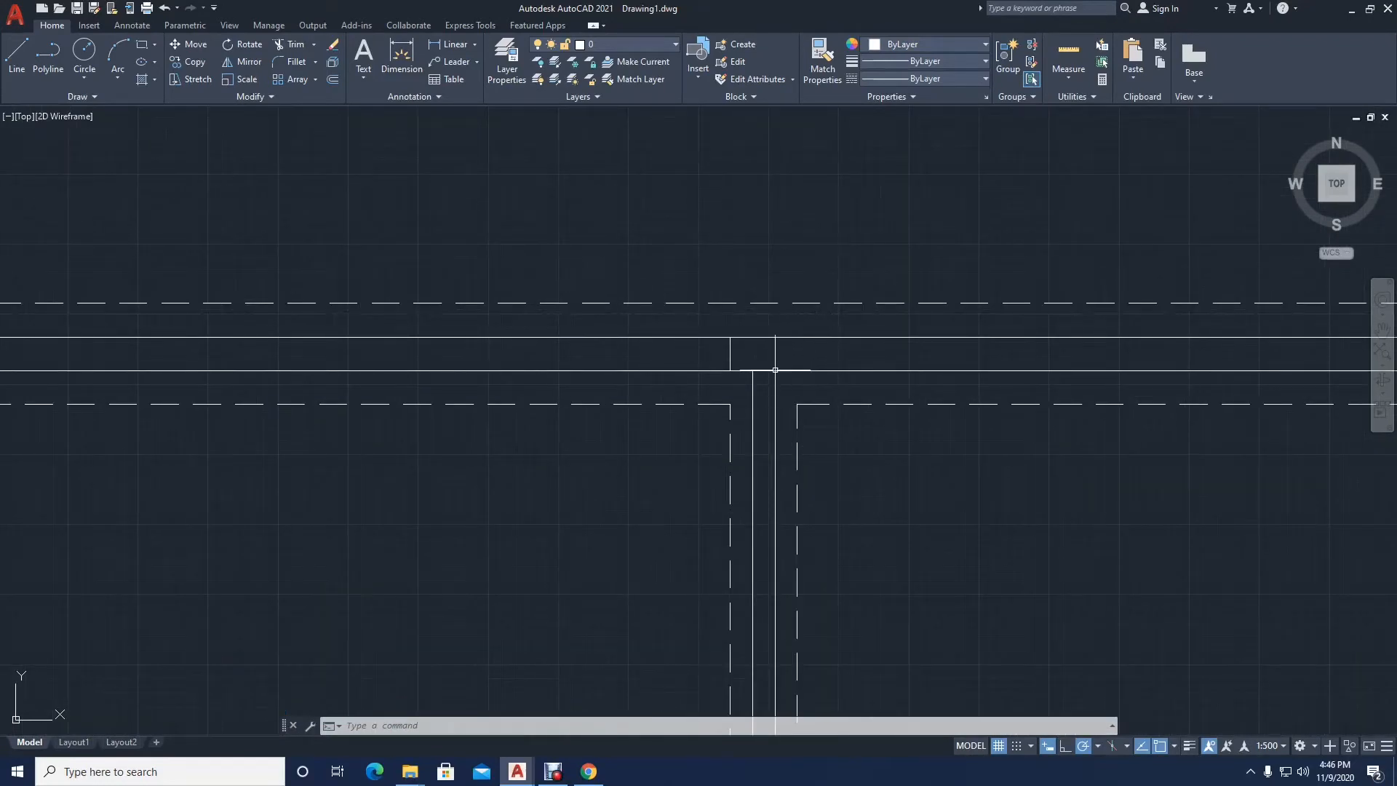
scroll(775, 370, "down", 4)
middle_click_drag(767, 334, 716, 254)
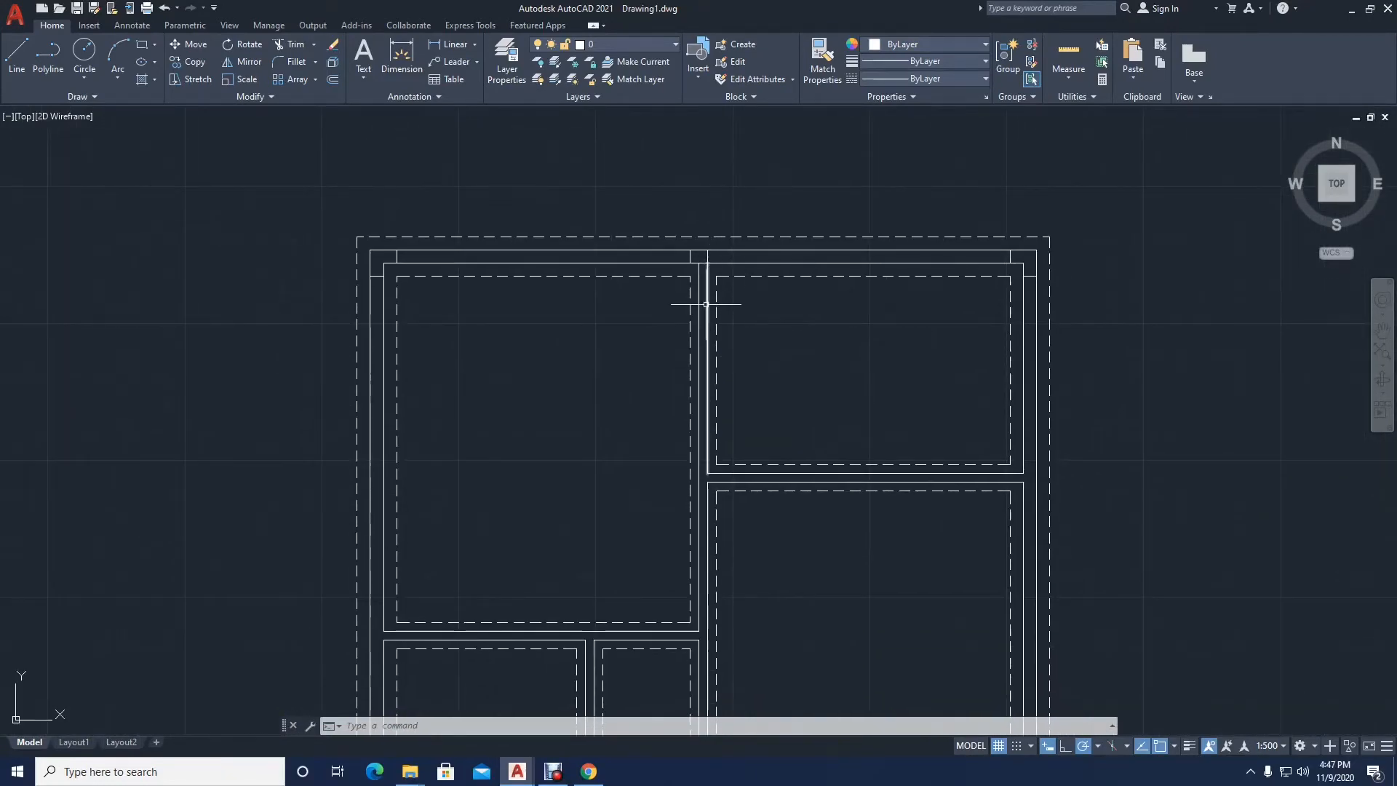
middle_click_drag(690, 319, 610, 184)
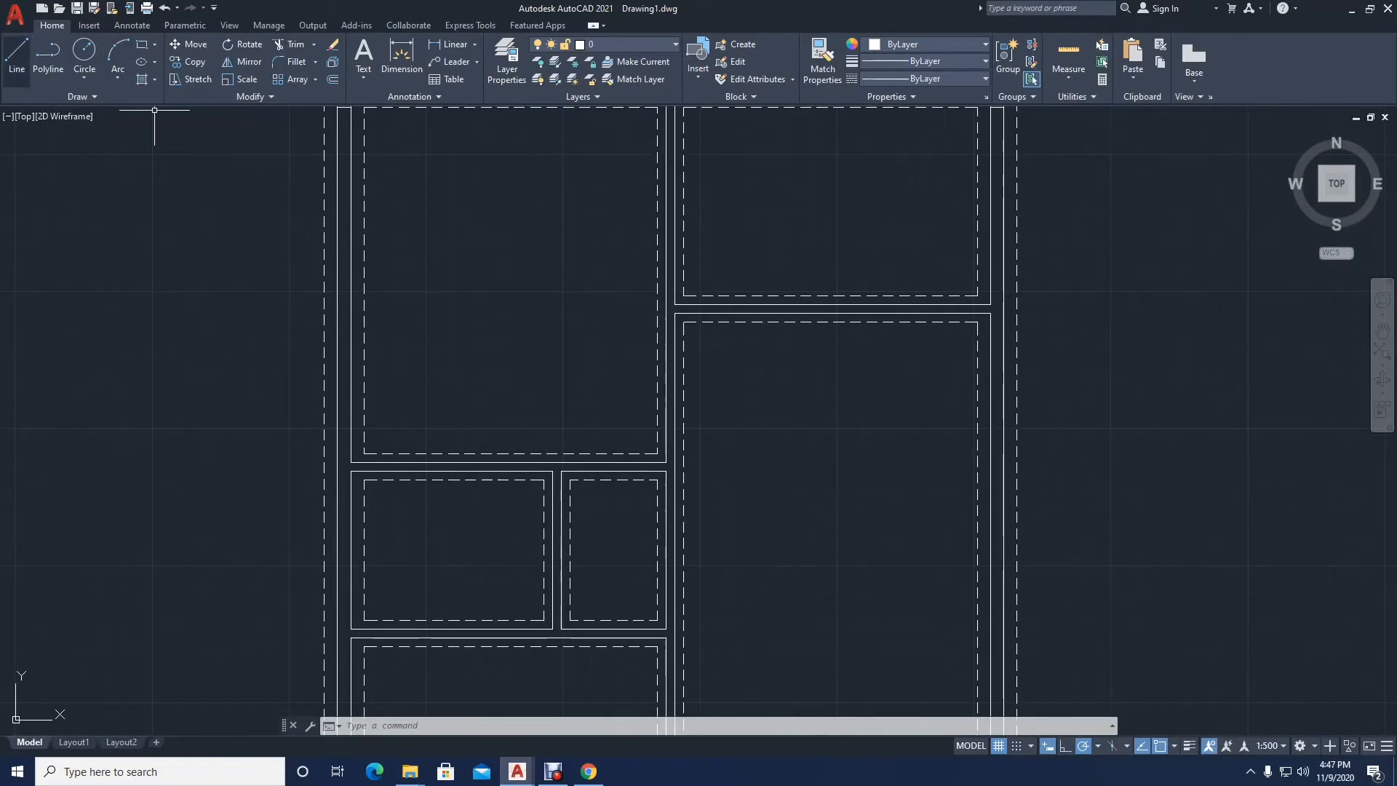
Step: Draw a horizontal line across the left exterior wall, level with the bottom-left corner of the upper-left room's dashed outline
left_click(16, 58)
scroll(274, 445, "up", 4)
scroll(473, 561, "up", 2)
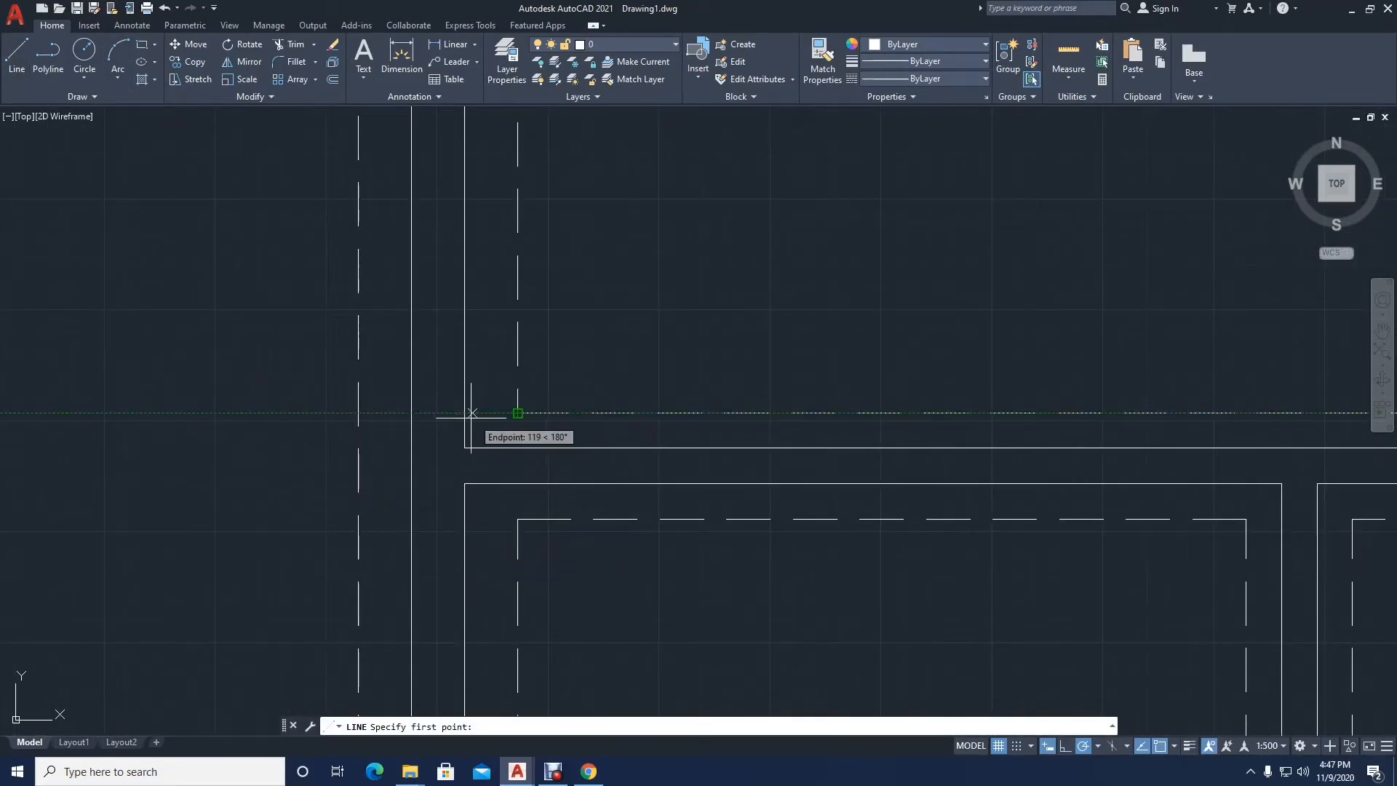
left_click(411, 414)
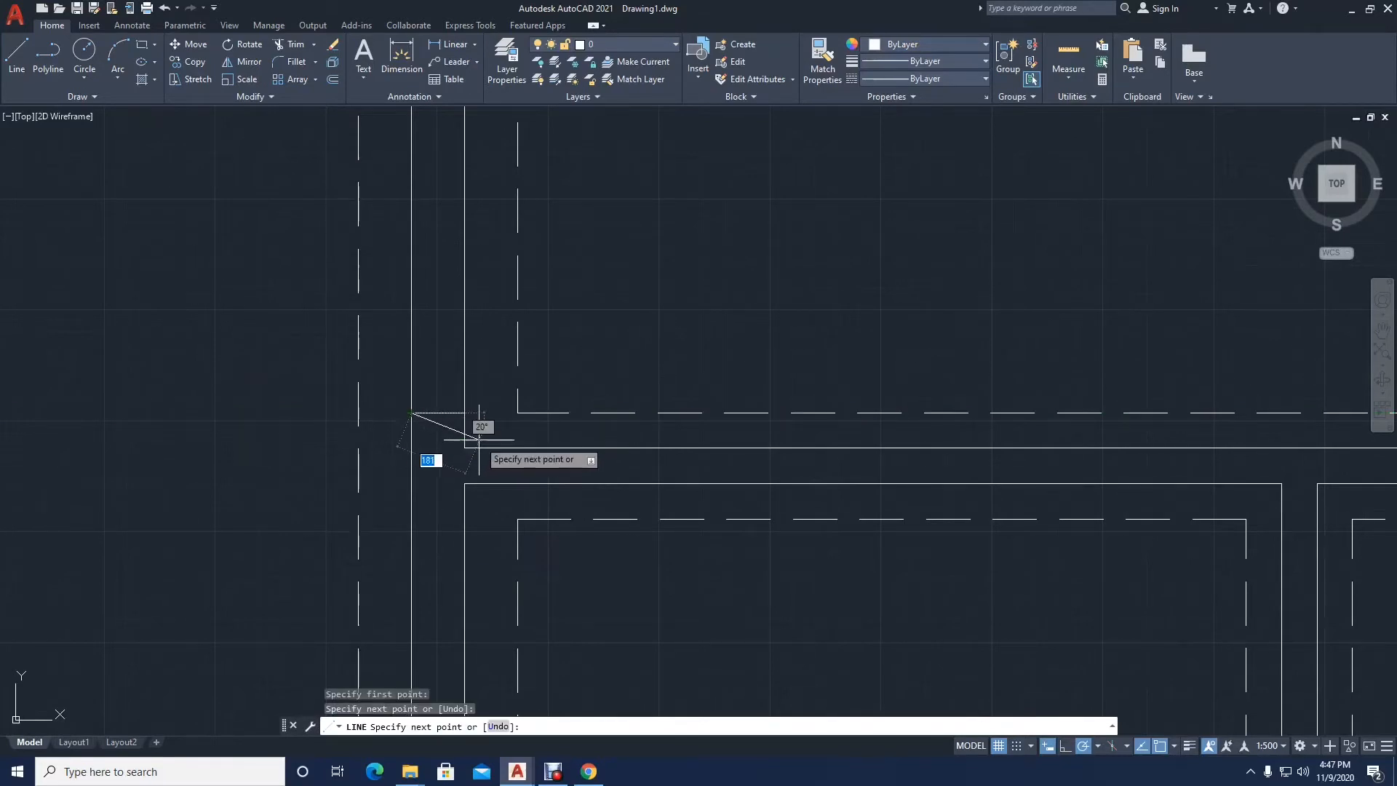
left_click(467, 463)
key("Return")
Step: Draw a horizontal line across the left exterior wall, level with the lower face of the wall below the upper-left room
scroll(467, 489, "up", 4)
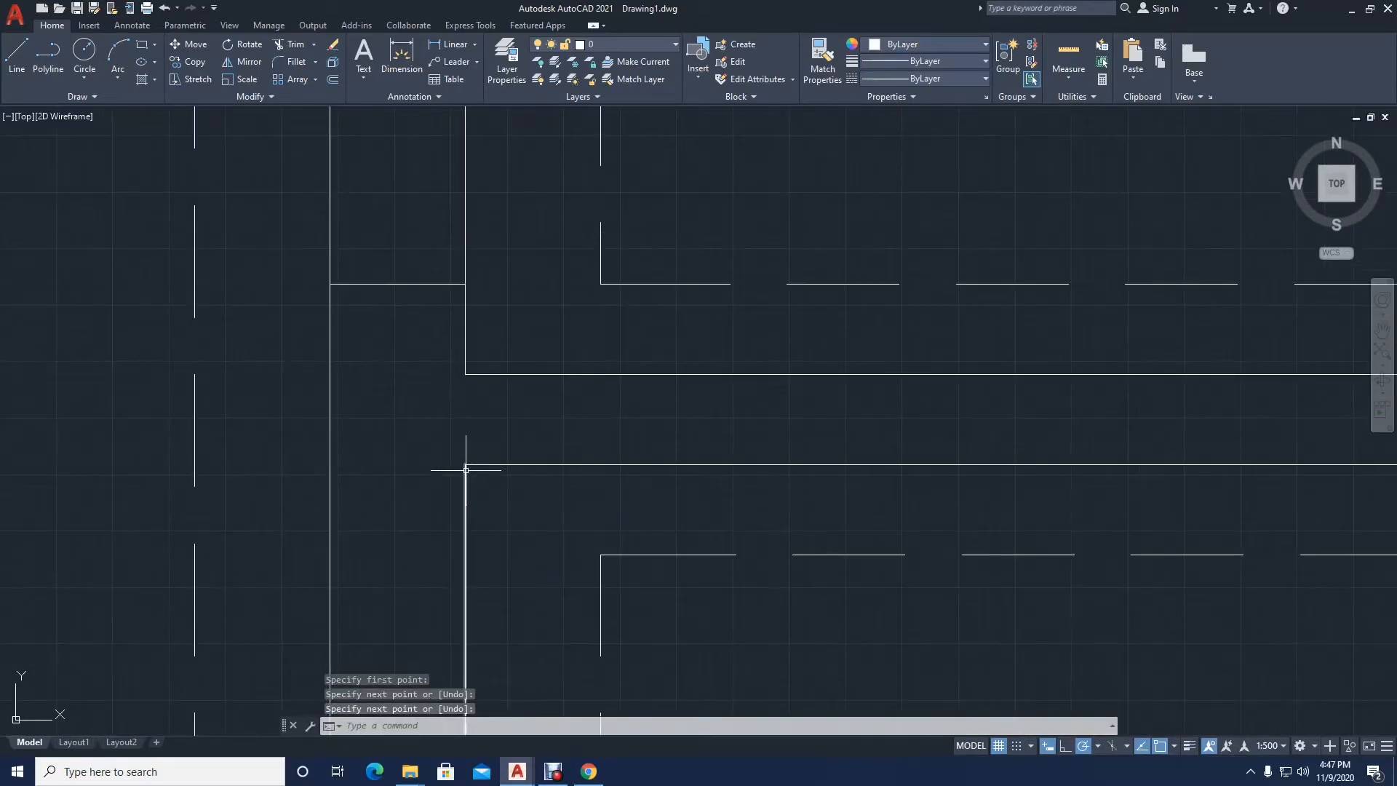
key("Return")
left_click(330, 464)
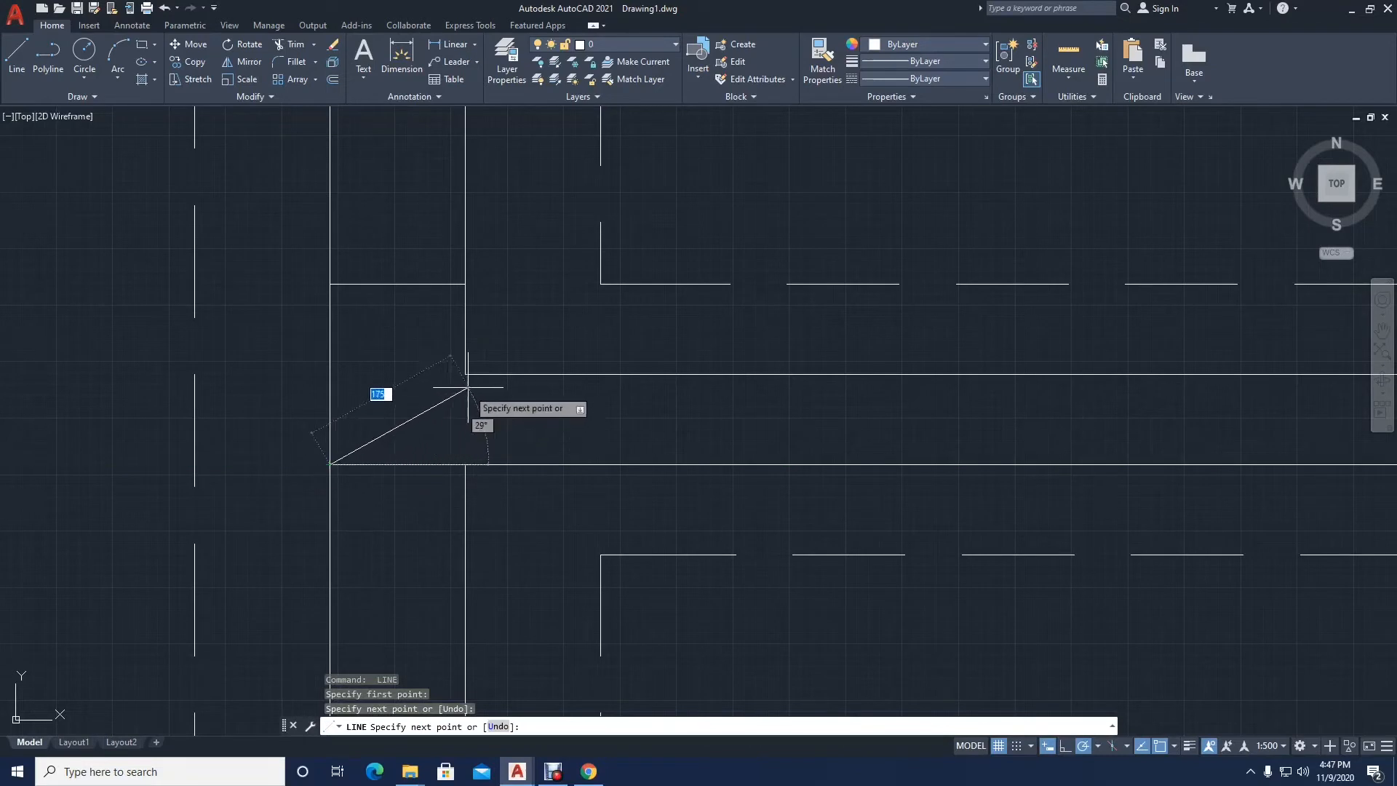
key("Return")
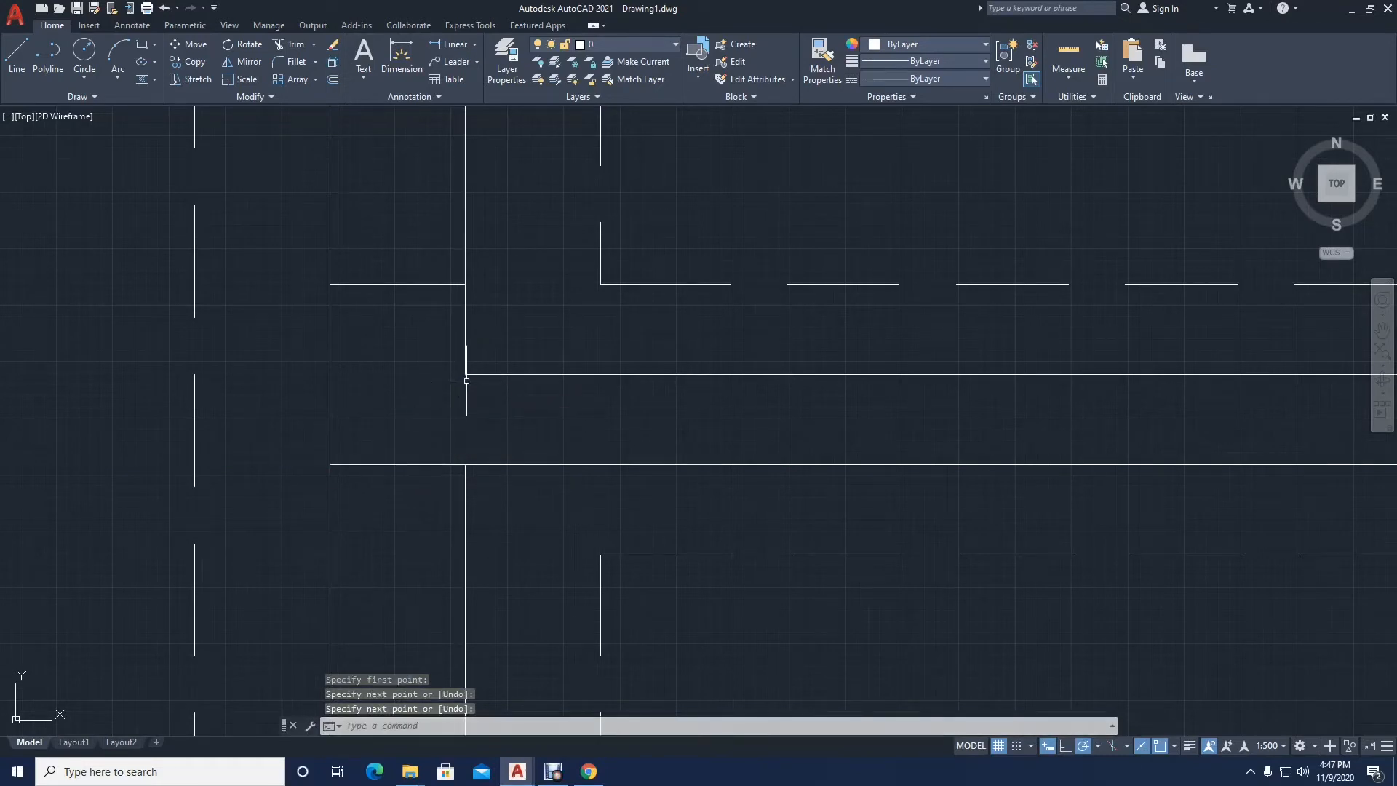
Step: Erase the two short horizontal lines across the left exterior wall below the upper-left room
left_click(435, 463)
left_click(444, 284)
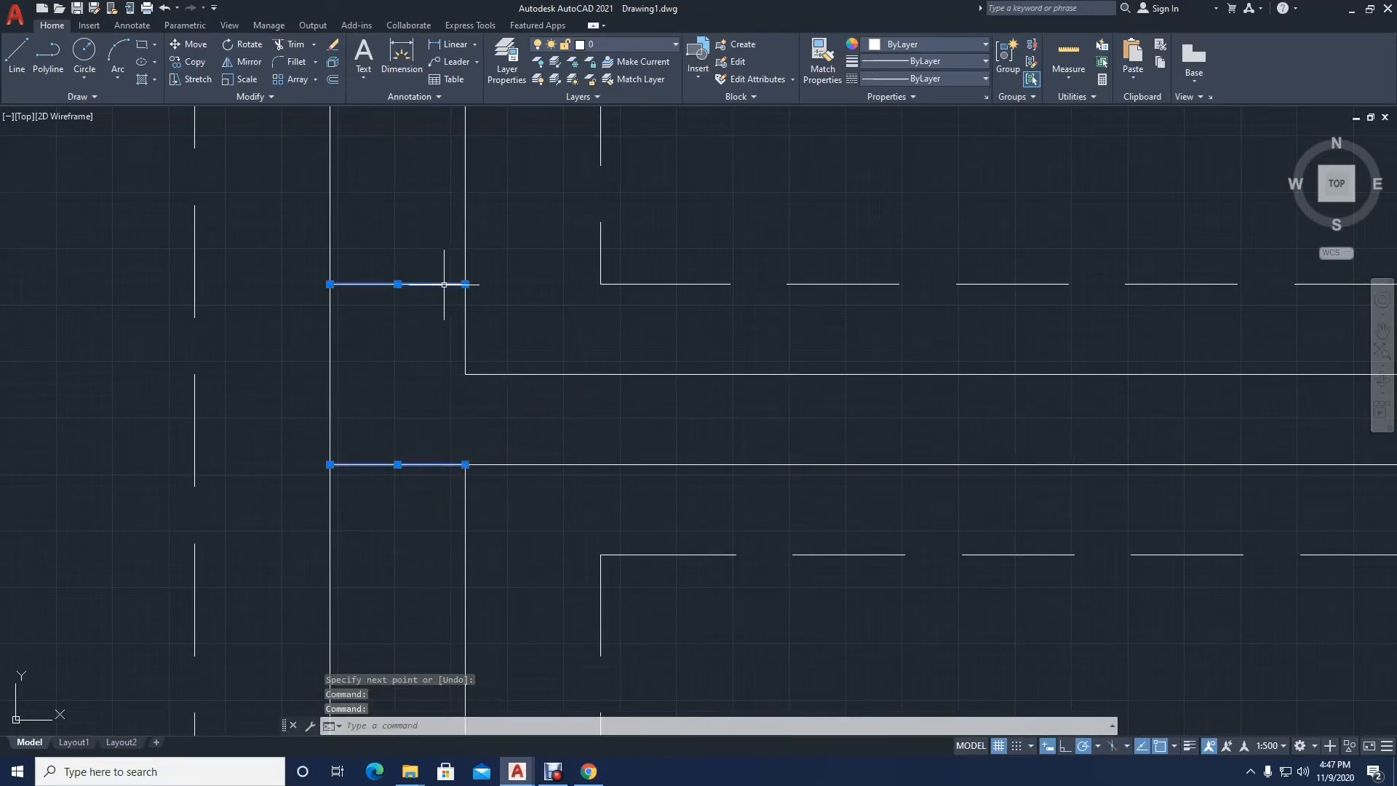
key("Delete")
type("l")
key("Return")
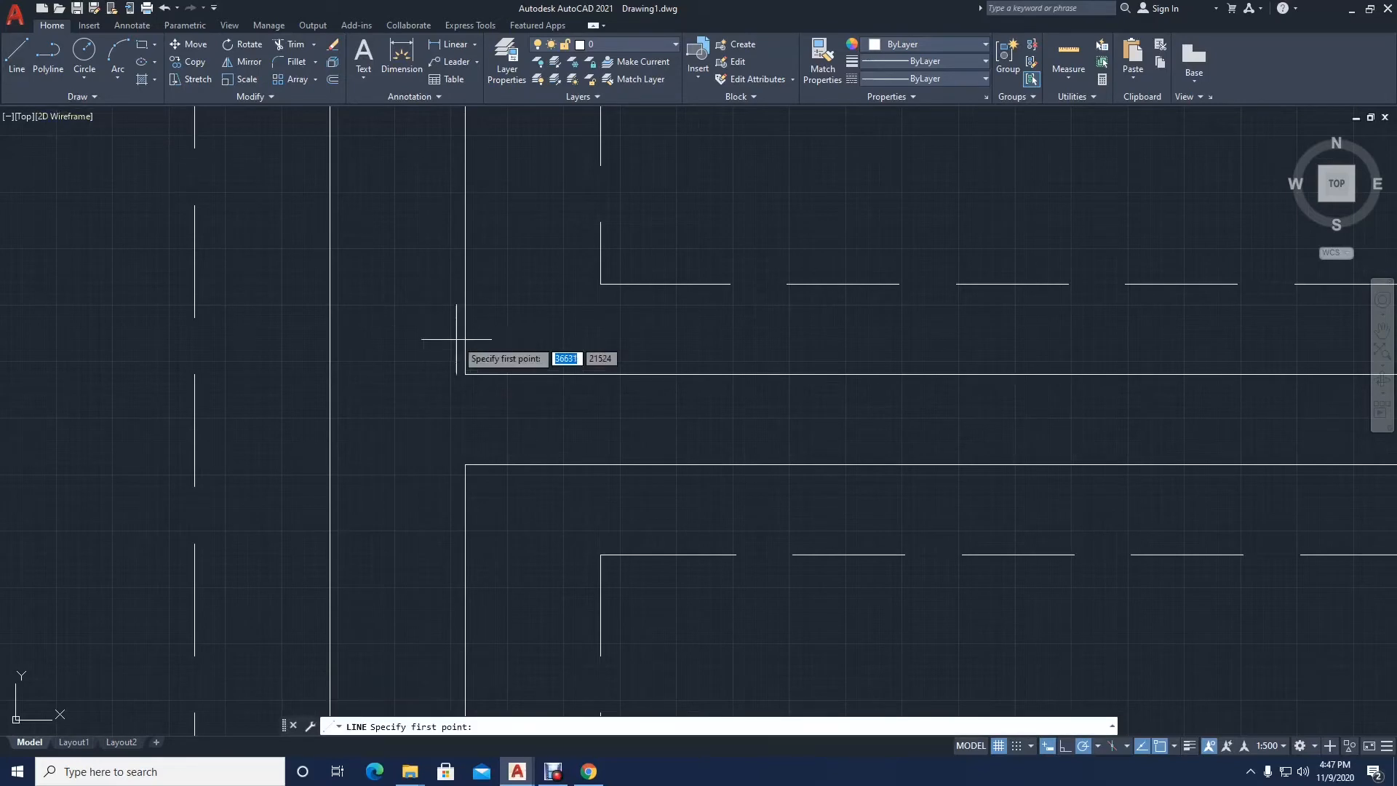
scroll(467, 395, "down", 8)
middle_click_drag(524, 349, 533, 391)
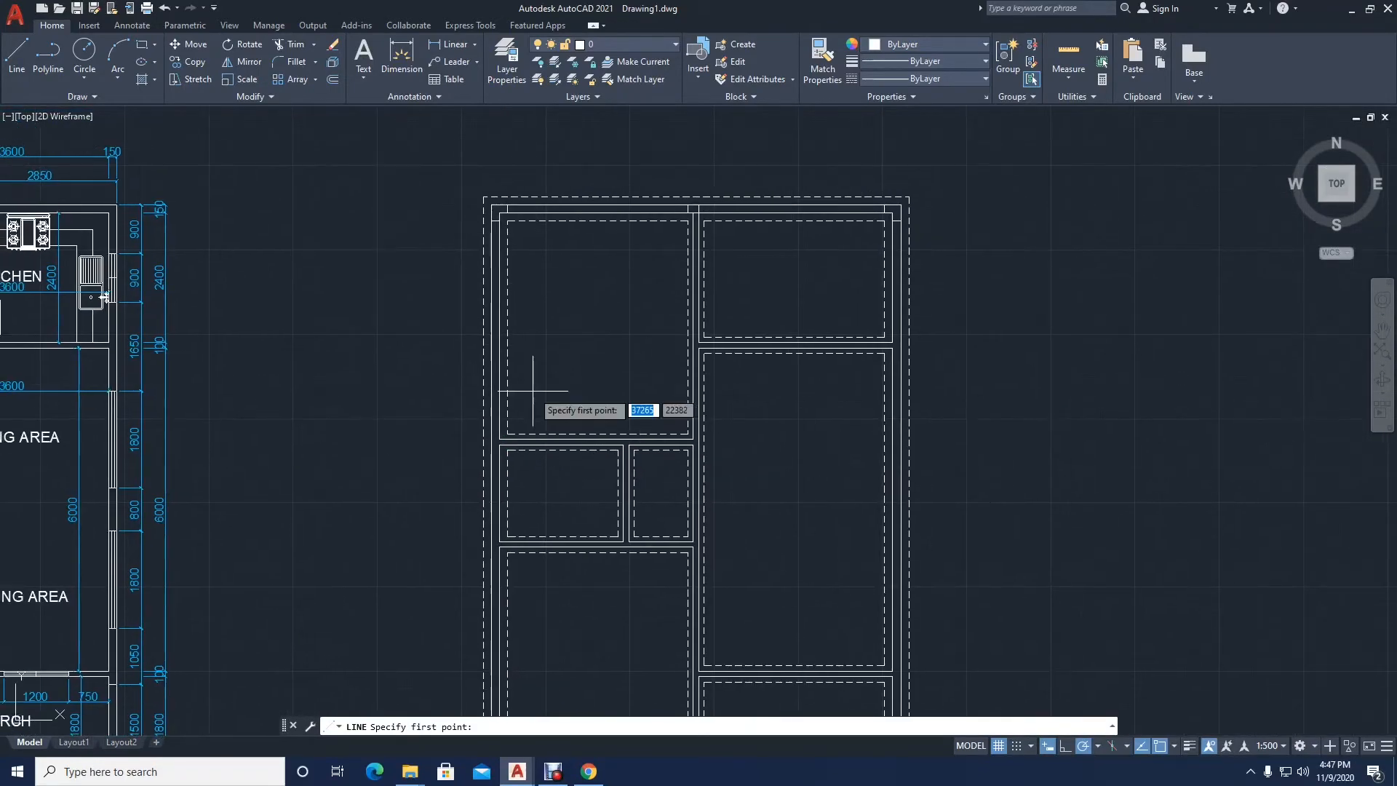
key("Escape")
scroll(630, 190, "up", 6)
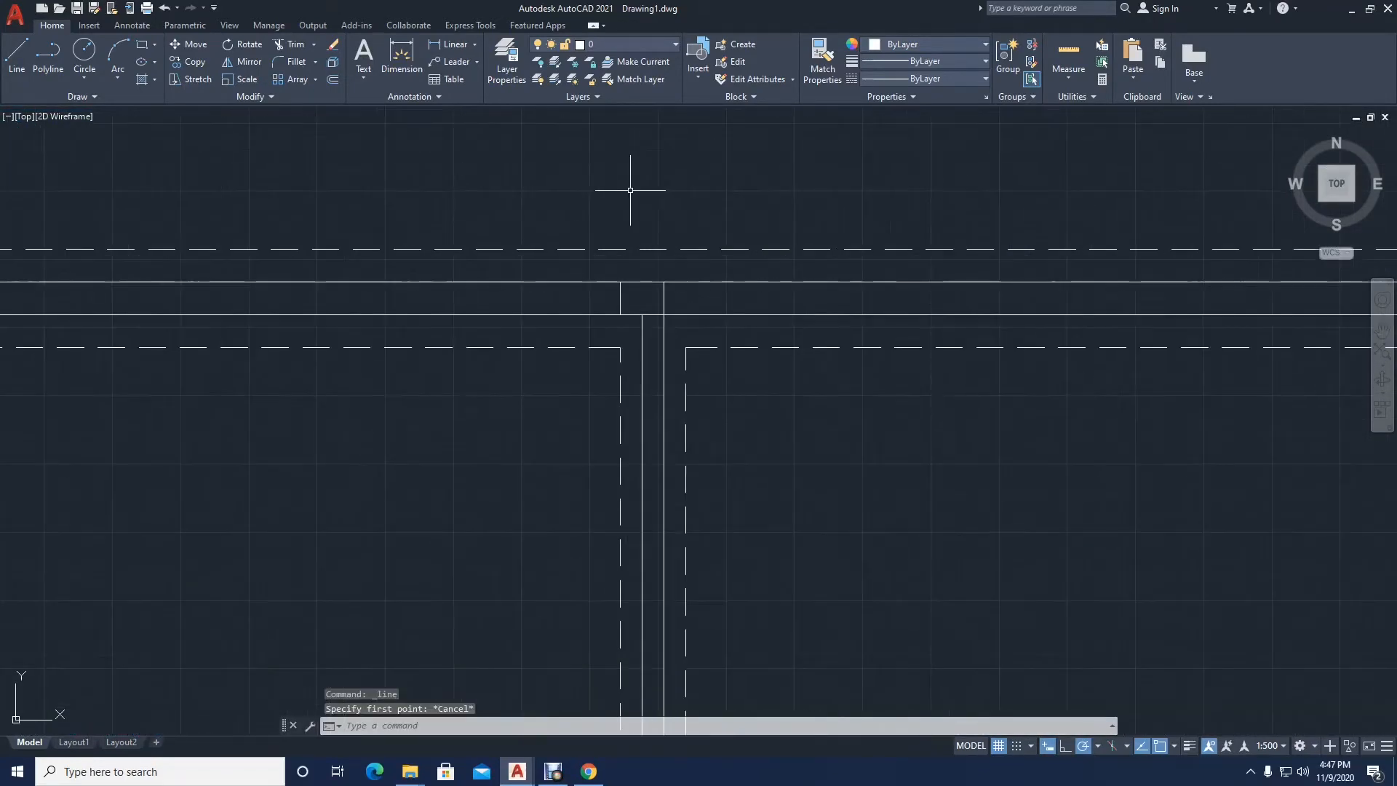
Step: Replace the short line across the top exterior wall with one 300 mm left of the existing vertical line at the central wall junction
left_click(621, 292)
key("Delete")
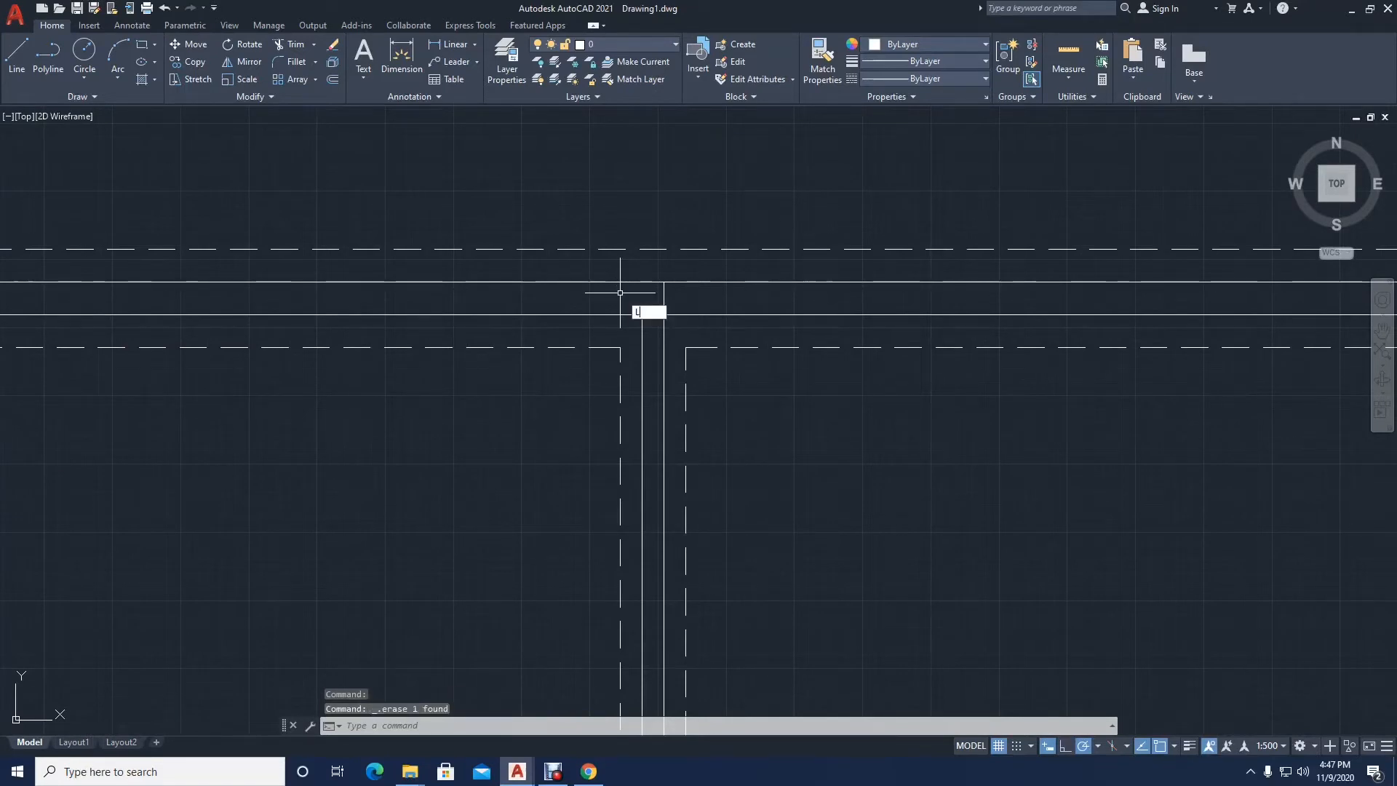
type("L")
key("Return")
scroll(652, 281, "up", 2)
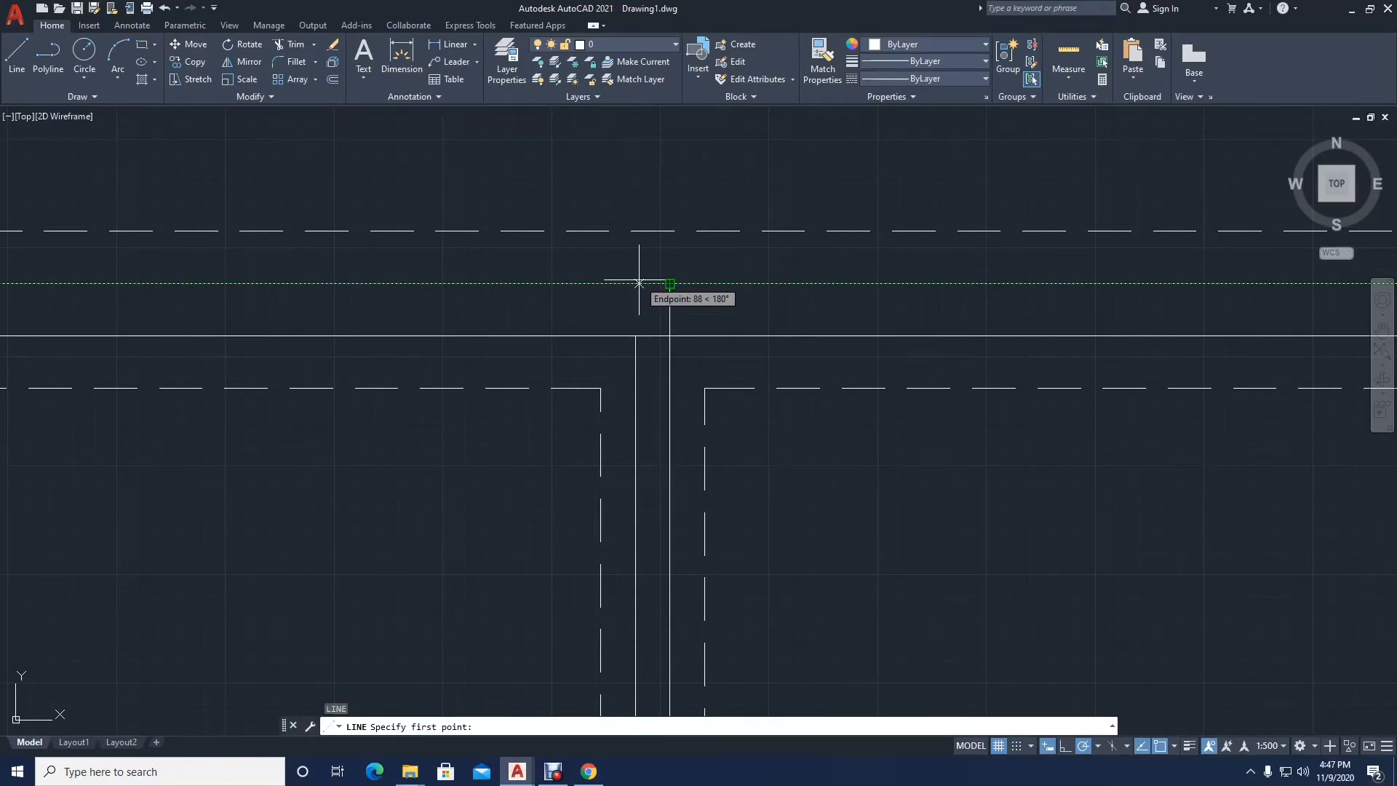
key("Return")
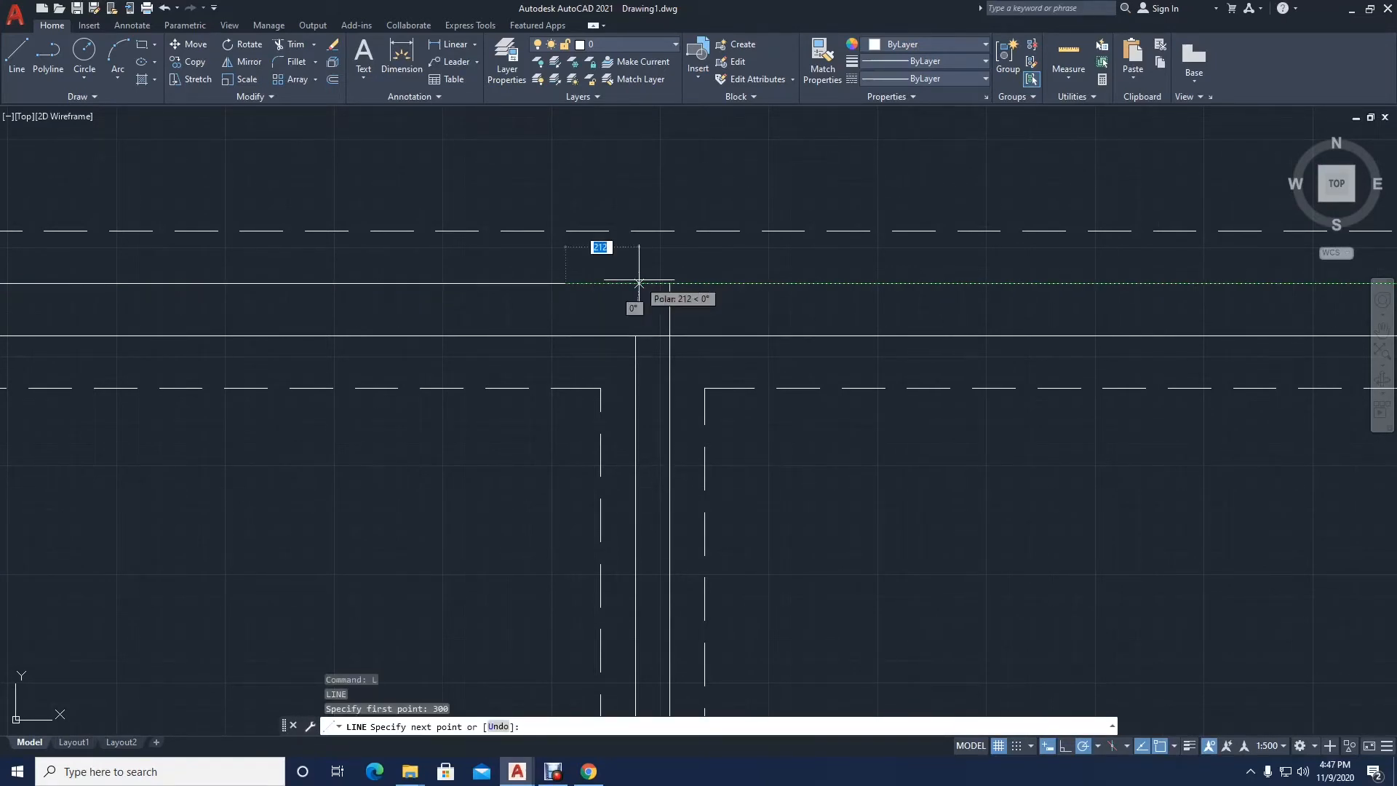
left_click(620, 283)
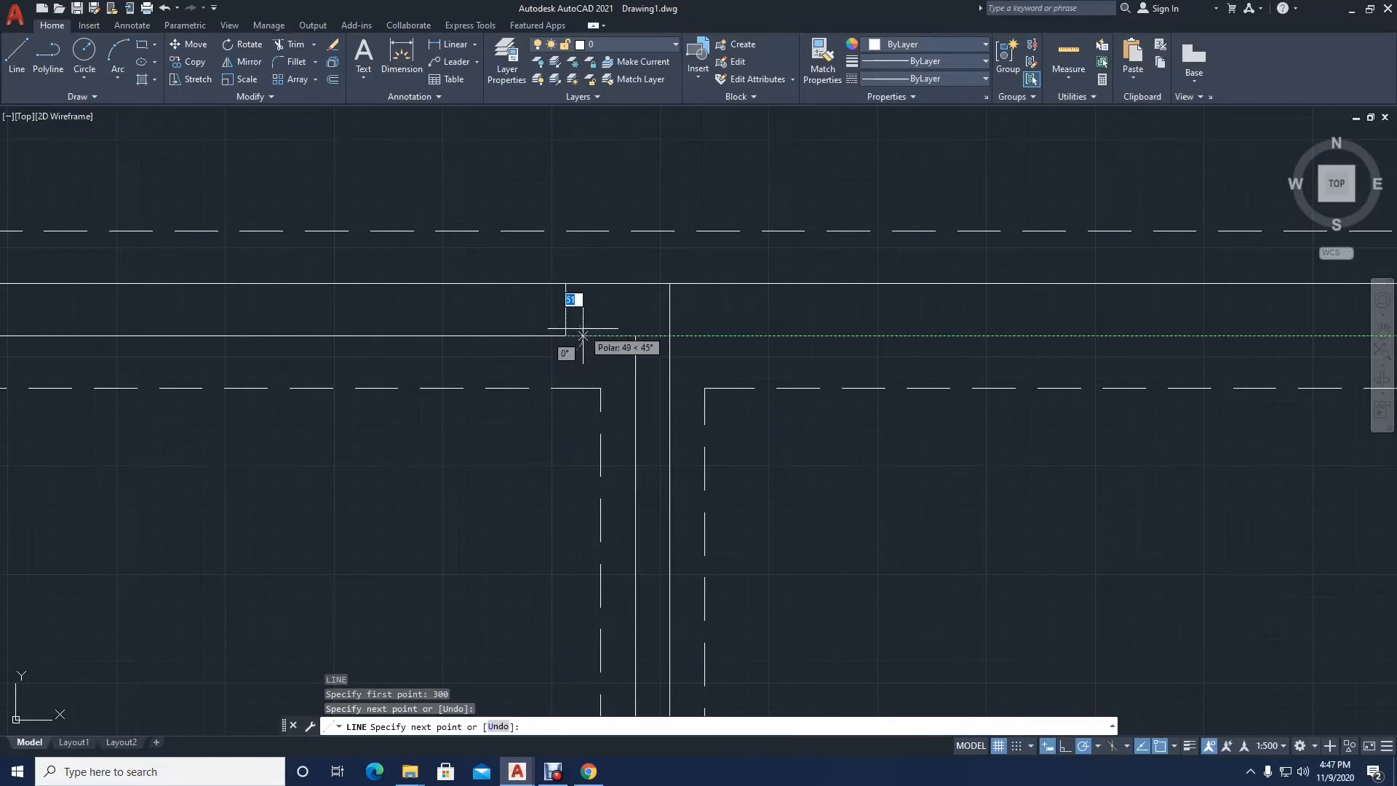
key("Return")
scroll(553, 327, "down", 5)
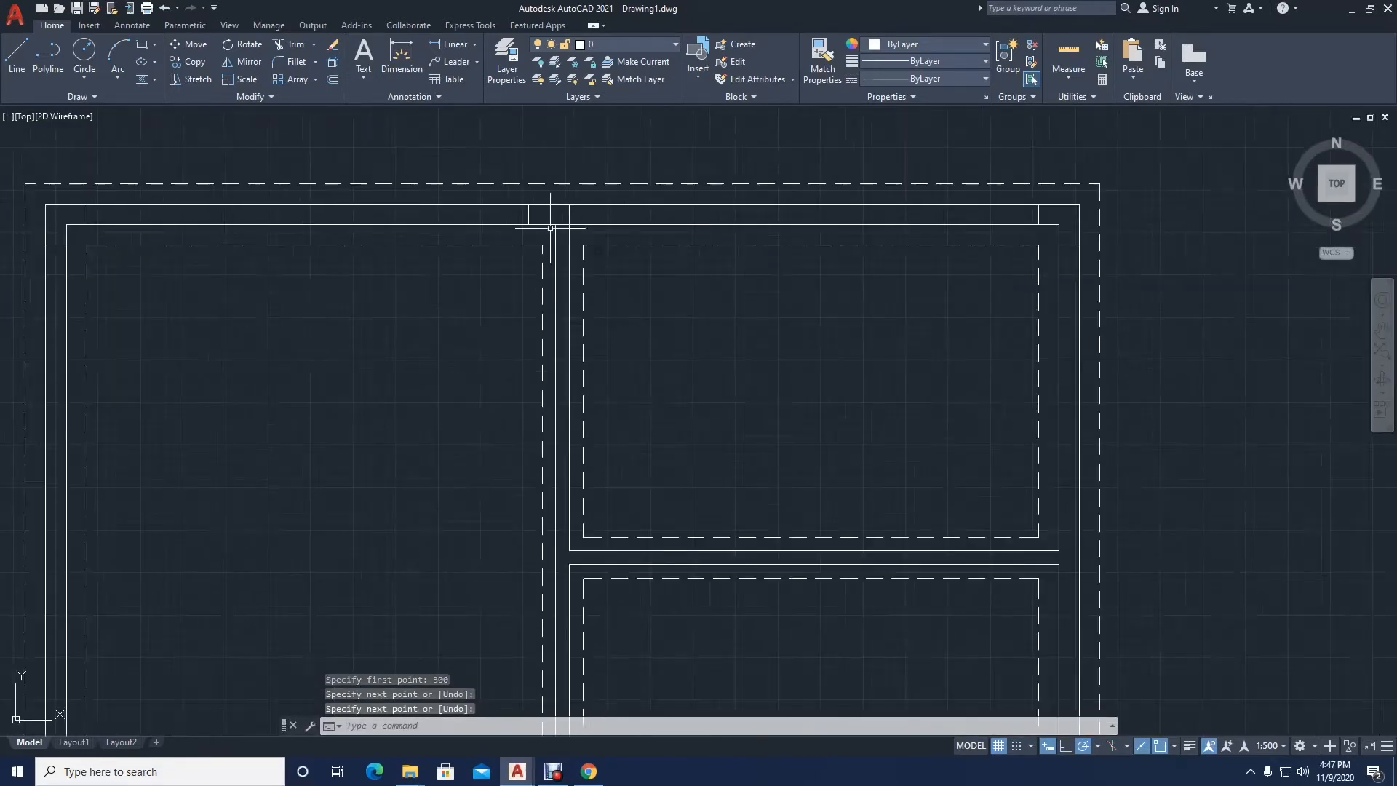
Step: Examine the central wall's junction with the bottom exterior wall and the remaining wall junctions of the dashed-line plan
scroll(544, 346, "down", 4)
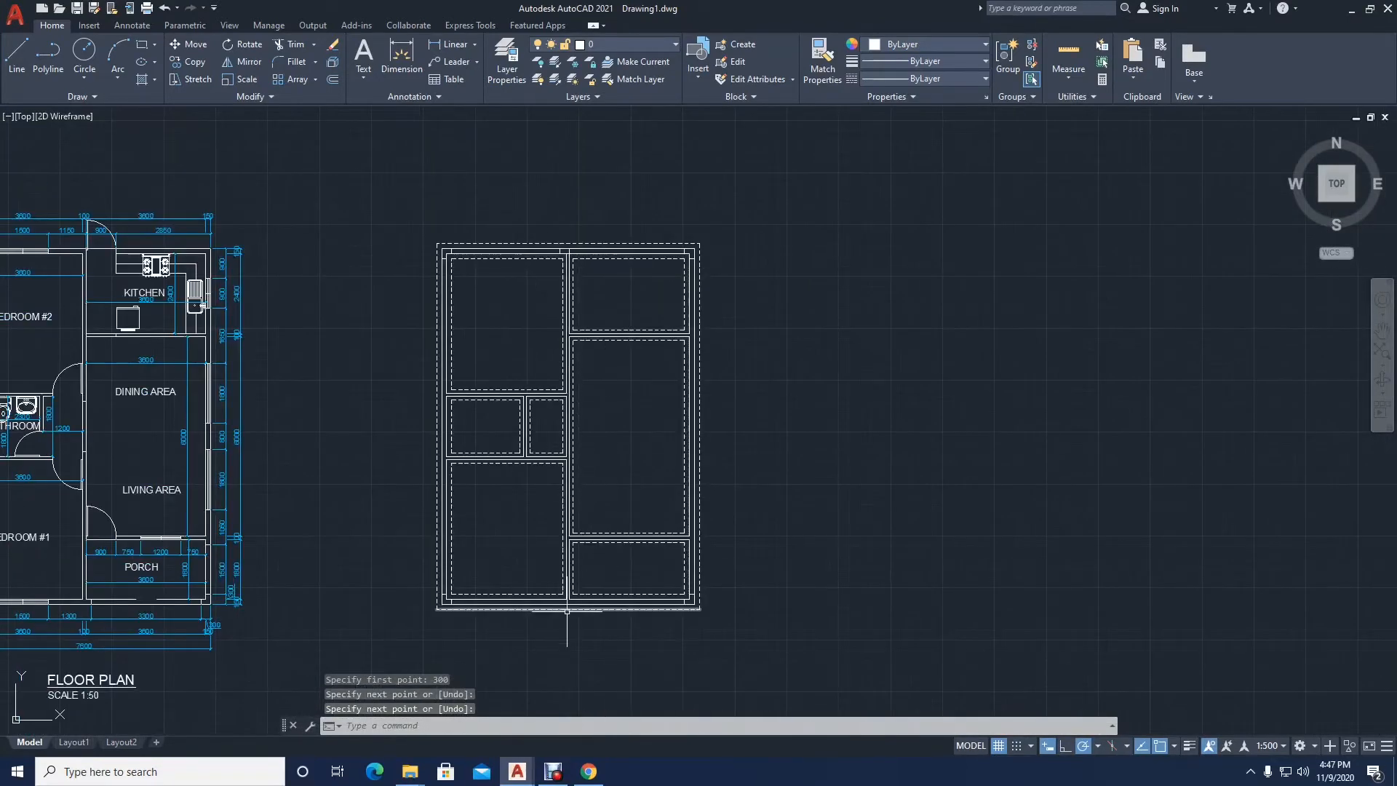
scroll(567, 610, "up", 10)
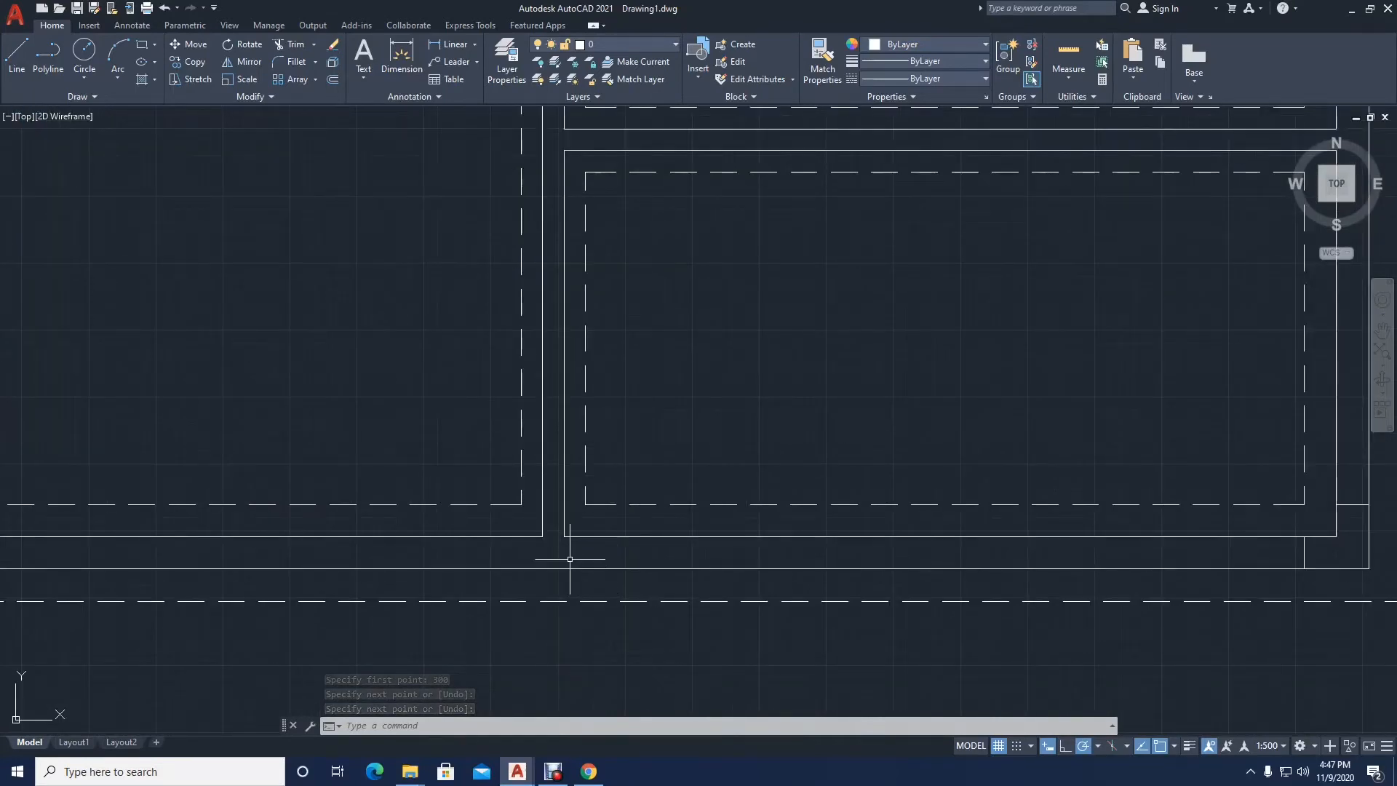
scroll(570, 558, "down", 4)
scroll(565, 583, "up", 6)
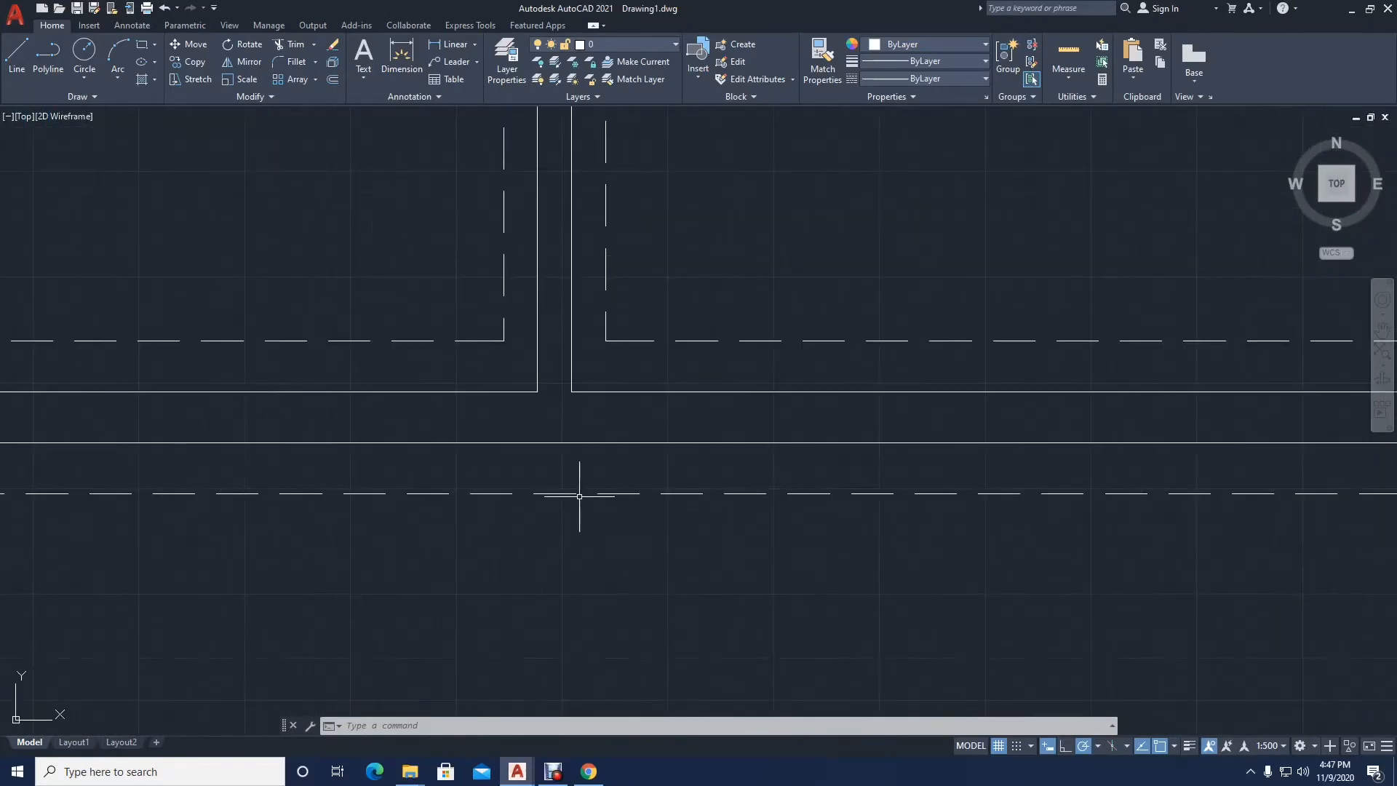
scroll(594, 370, "down", 5)
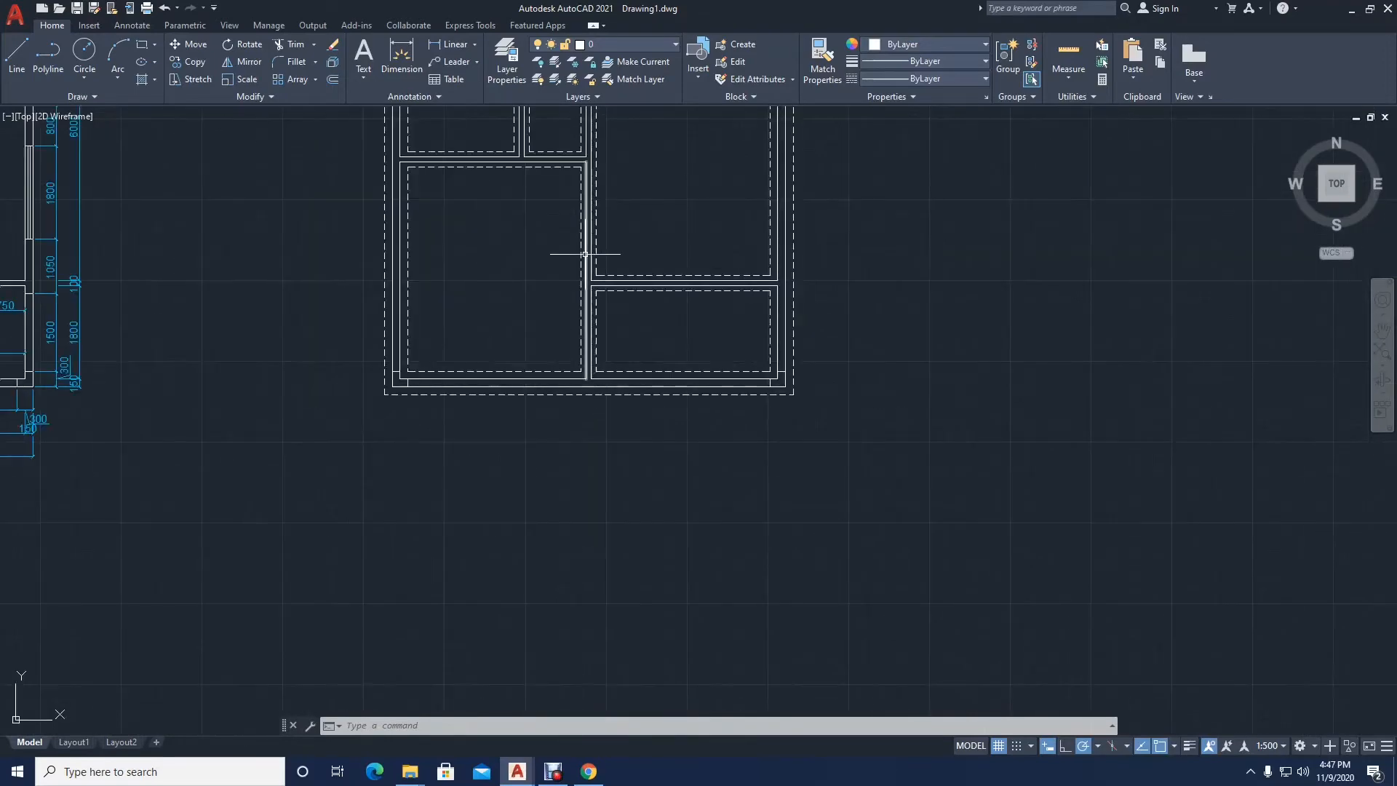
mouse_move(755, 287)
middle_mouse_down()
mouse_move(773, 421)
mouse_move(841, 582)
mouse_move(815, 693)
middle_mouse_up()
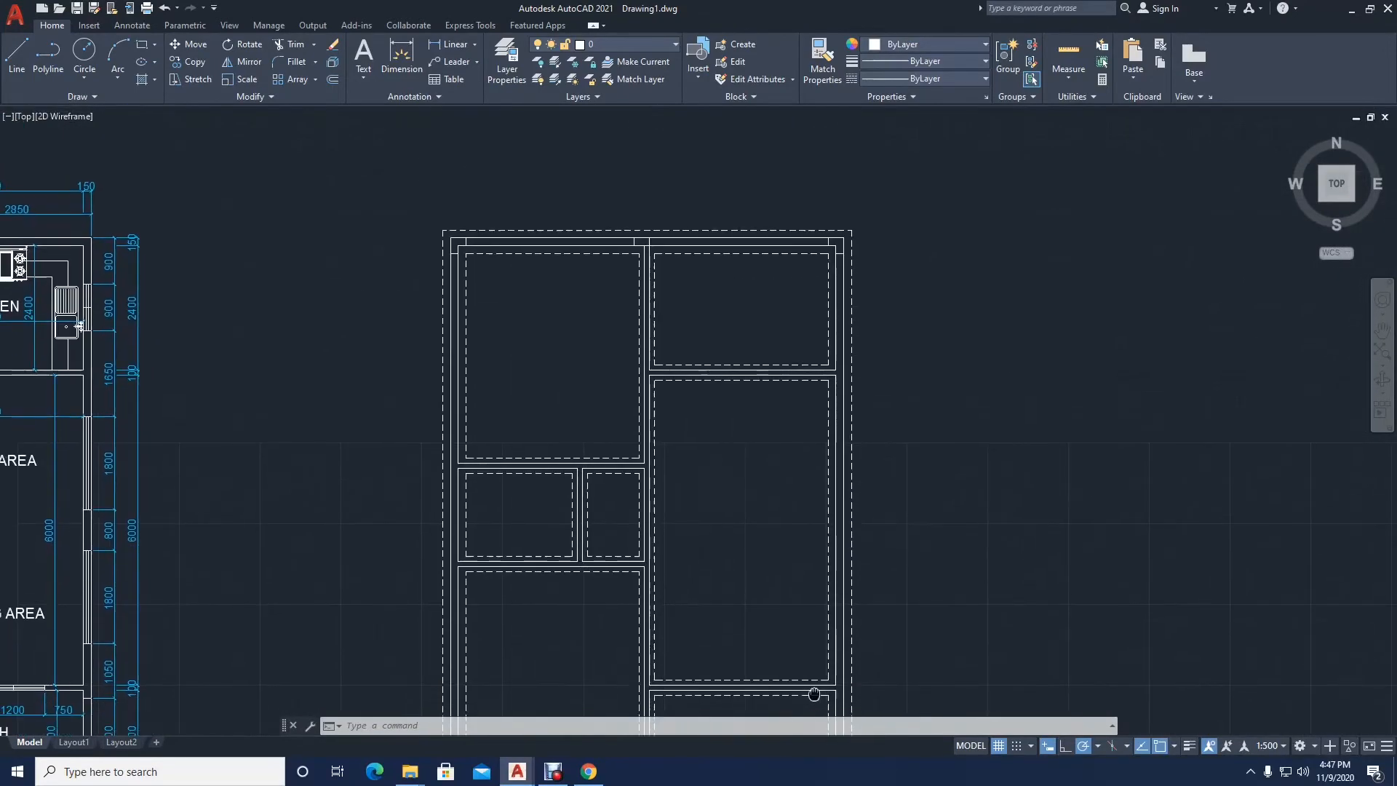
scroll(536, 433, "down", 1)
Step: Draw a horizontal line across the left exterior wall, extending the lower face of the wall below the upper-left room
scroll(523, 425, "up", 8)
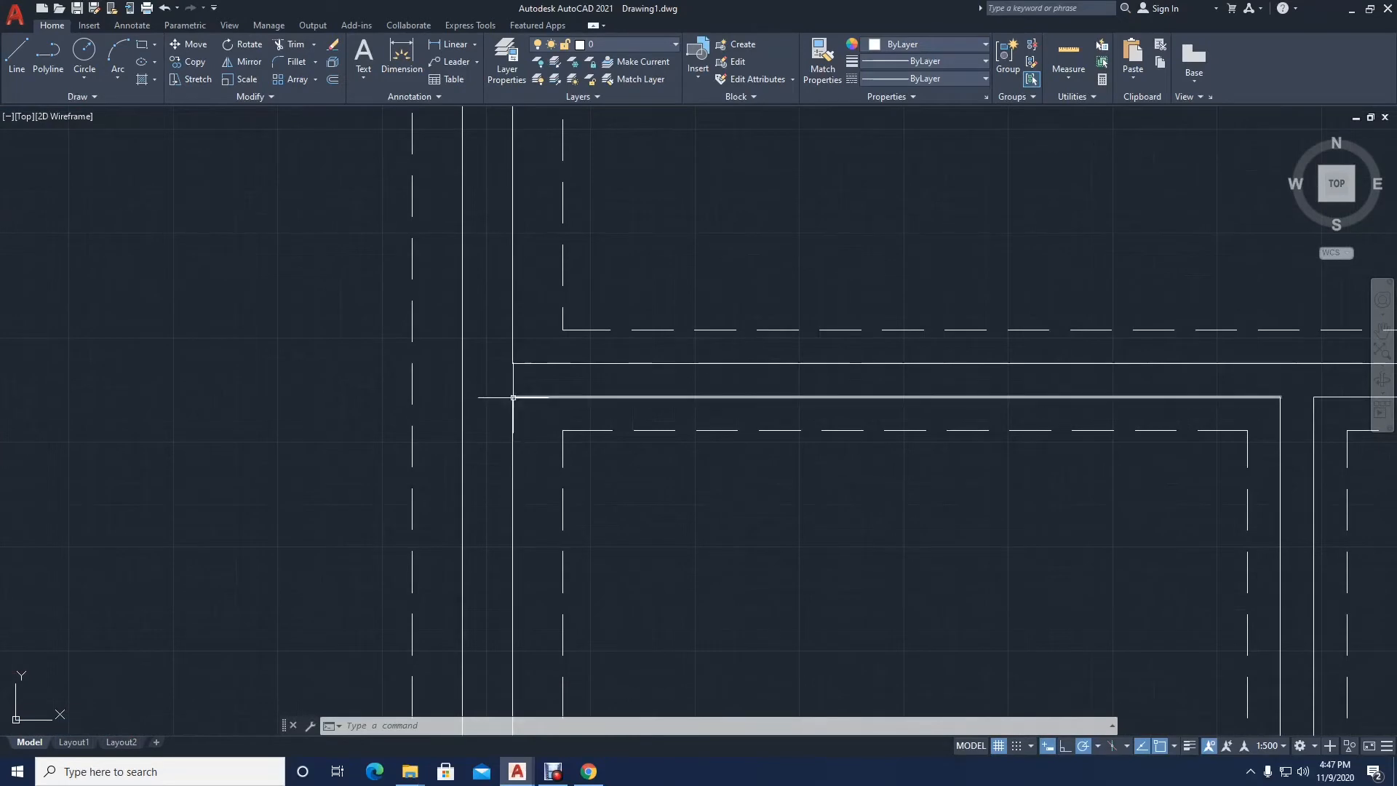
type("l")
key("Return")
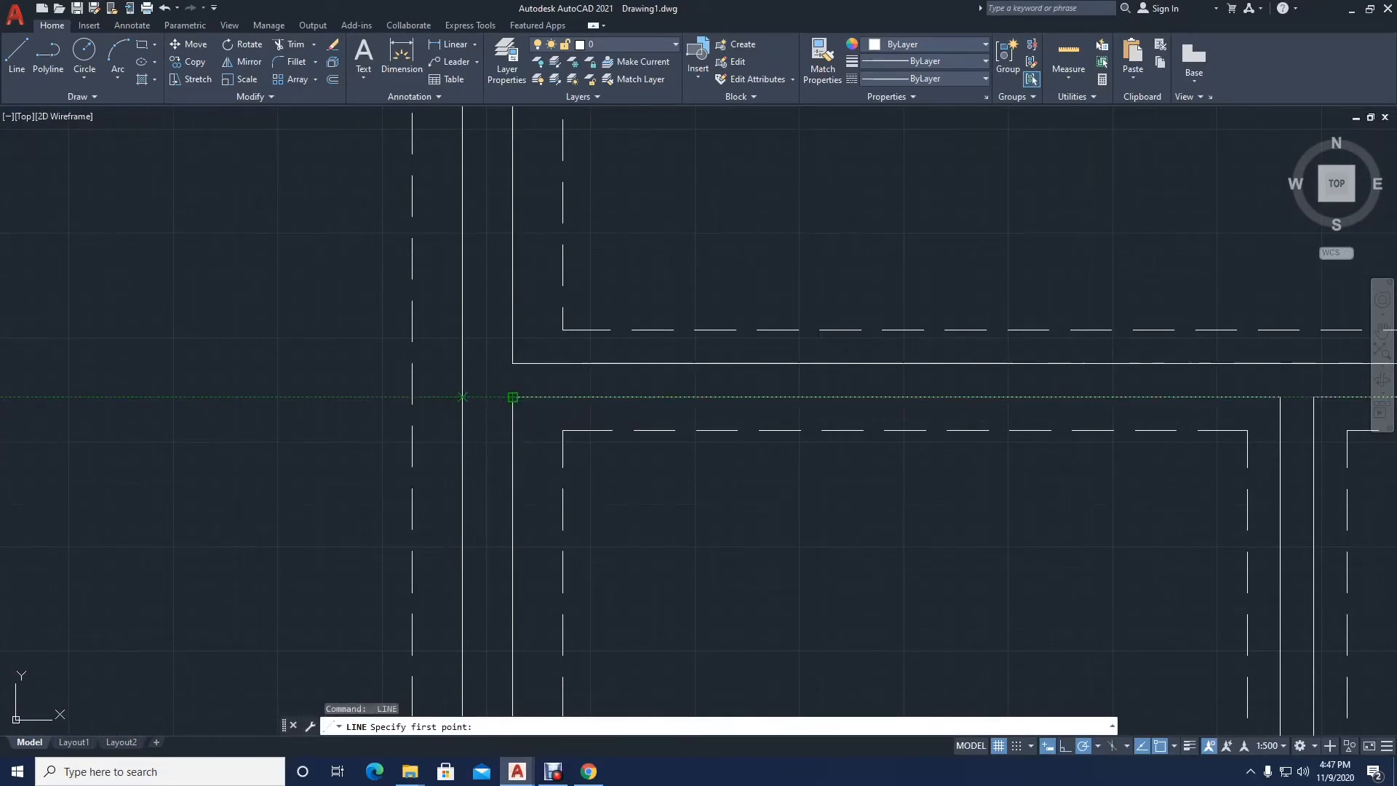
left_click(513, 397)
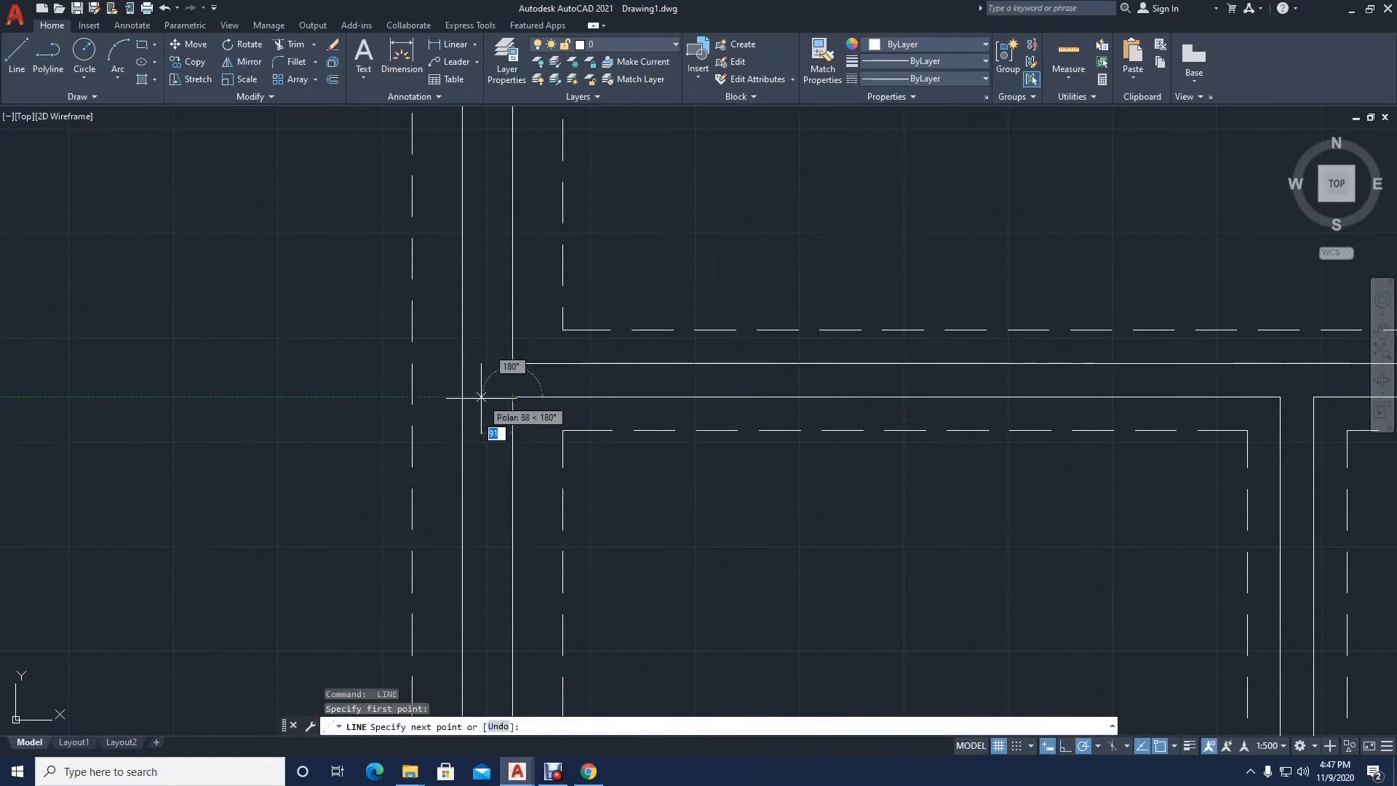
left_click(463, 396)
key("Return")
key("Return")
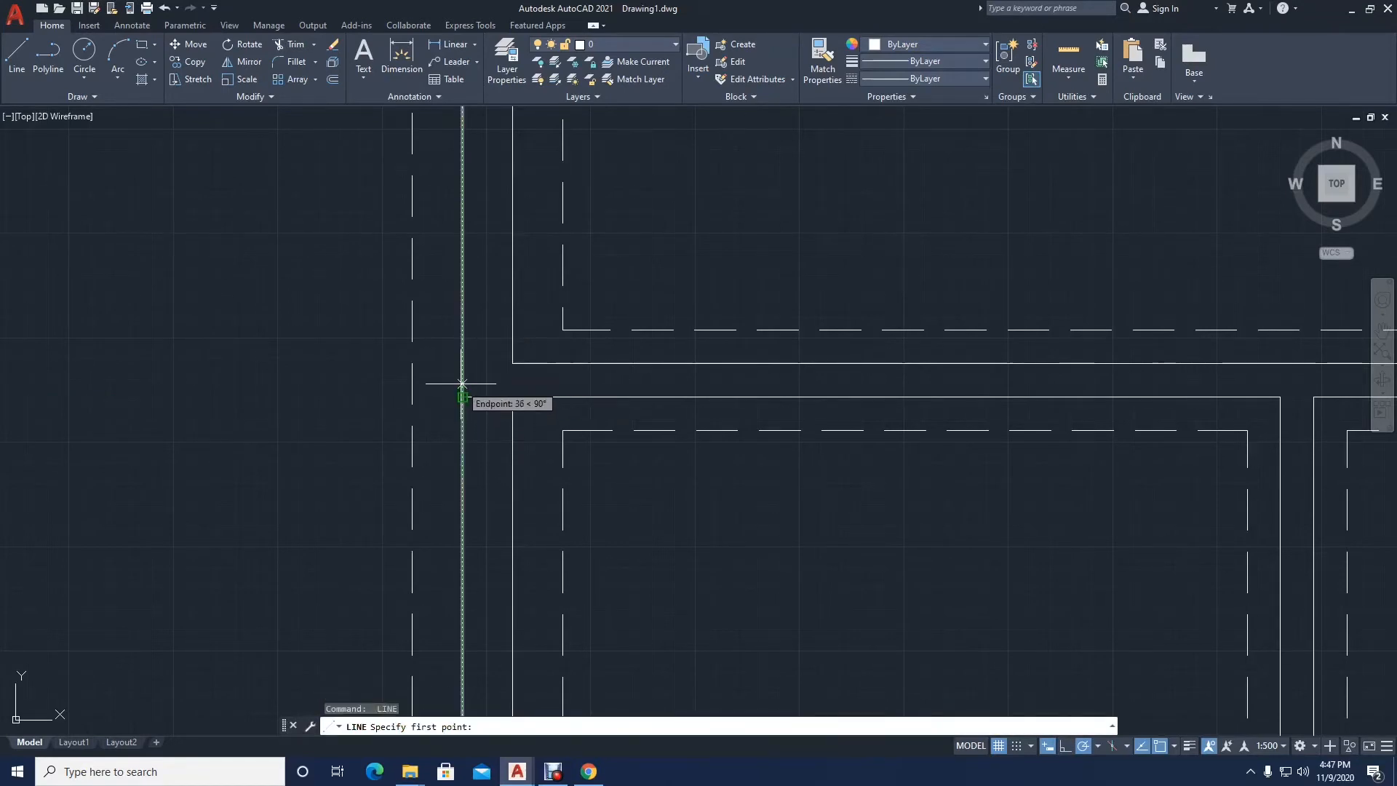
Step: Draw a second horizontal line across the left exterior wall, 300 mm above the short line at the junction below the upper-left room
type("300")
key("Return")
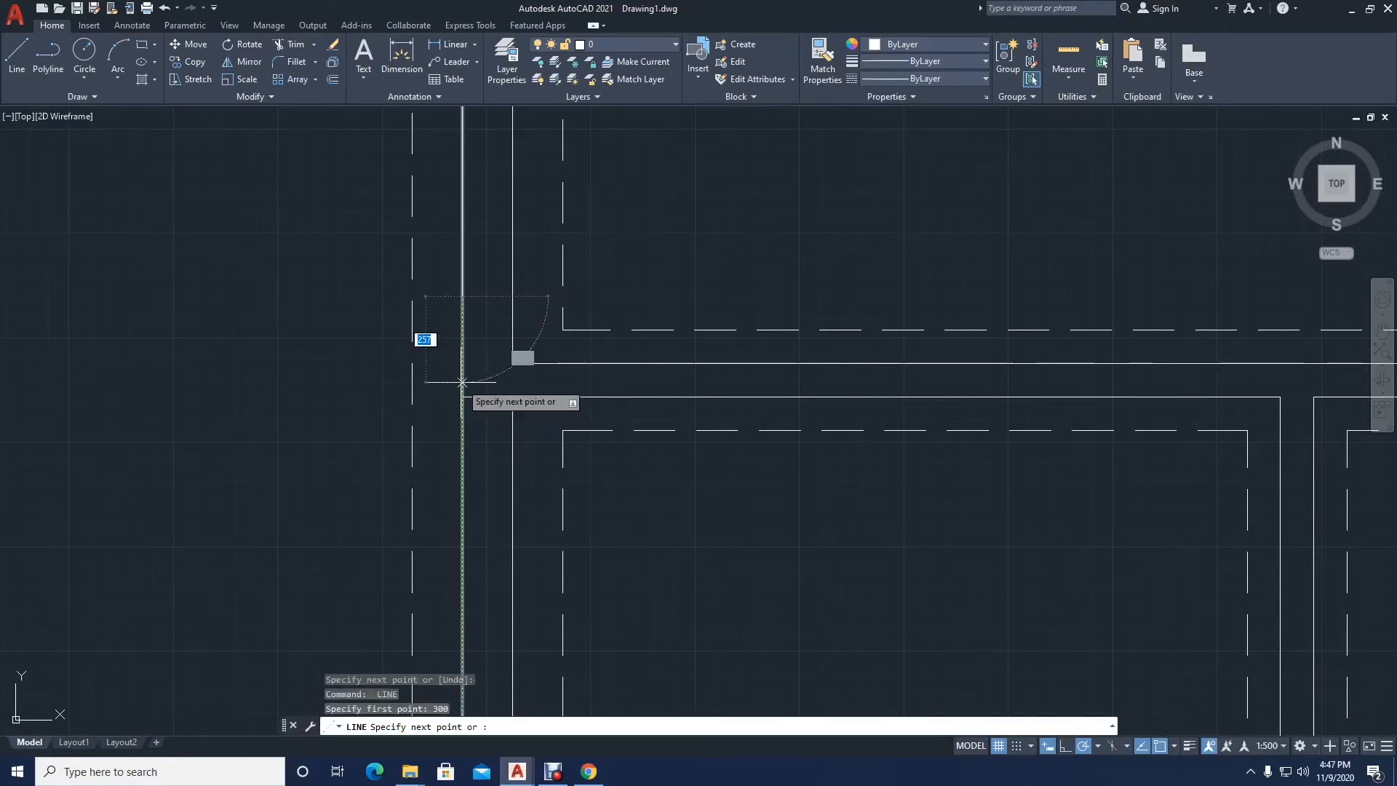
left_click(512, 296)
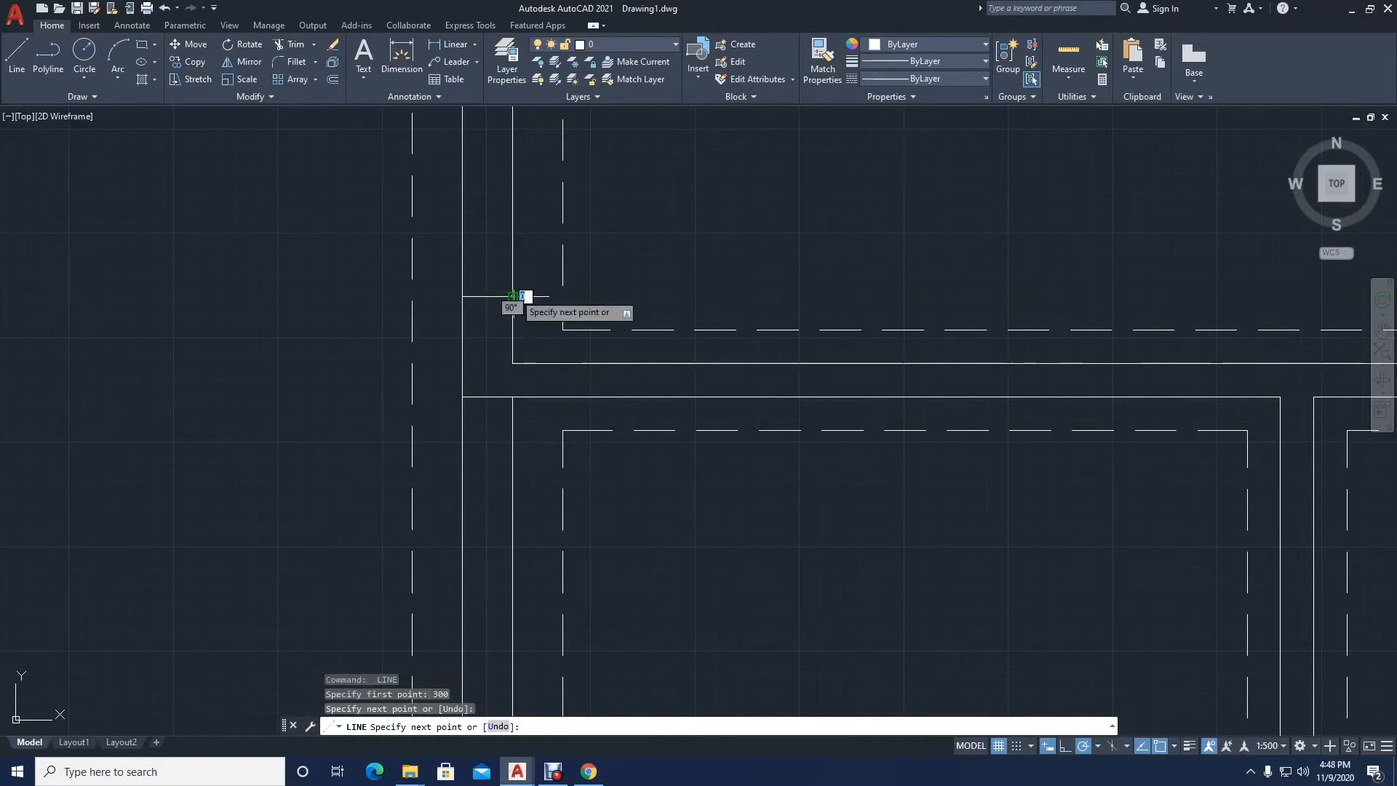
key("Return")
Step: Close the gap in the left exterior wall's inner face at the junction below the upper-left room with a short vertical line
type("l")
key("Return")
left_click(512, 363)
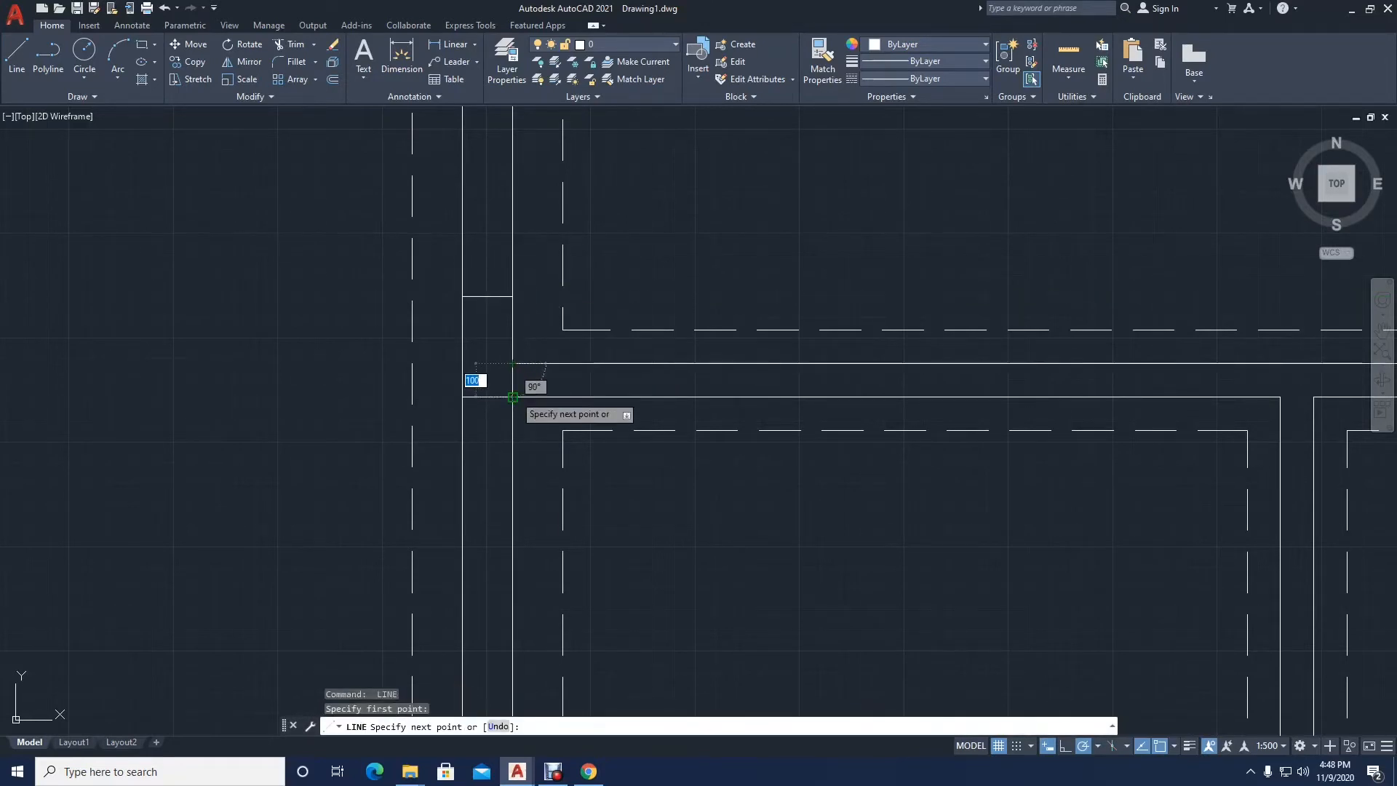
left_click(512, 397)
key("Return")
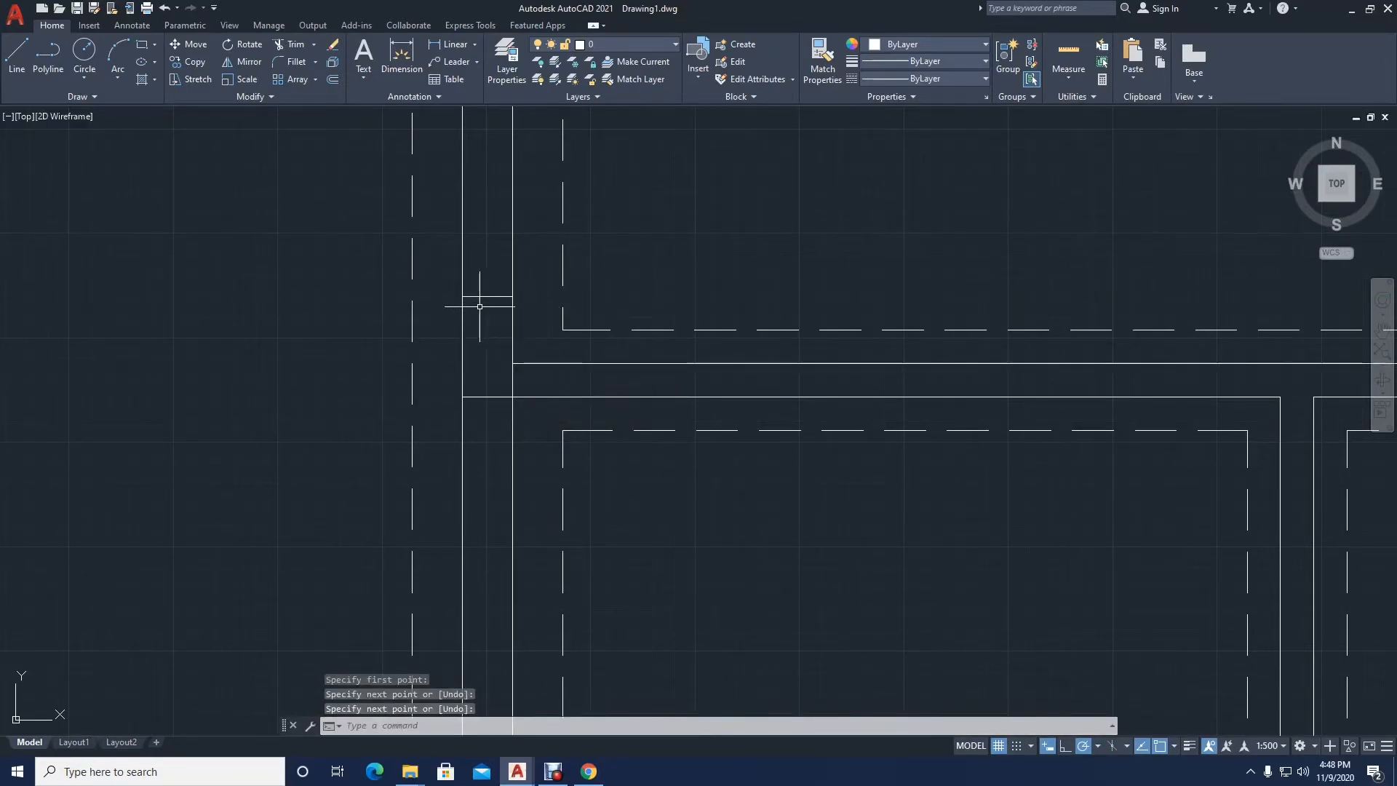
Step: Draw a horizontal line across the left exterior wall, extending the upper face of the wall above the lower-left room
scroll(491, 308, "down", 8)
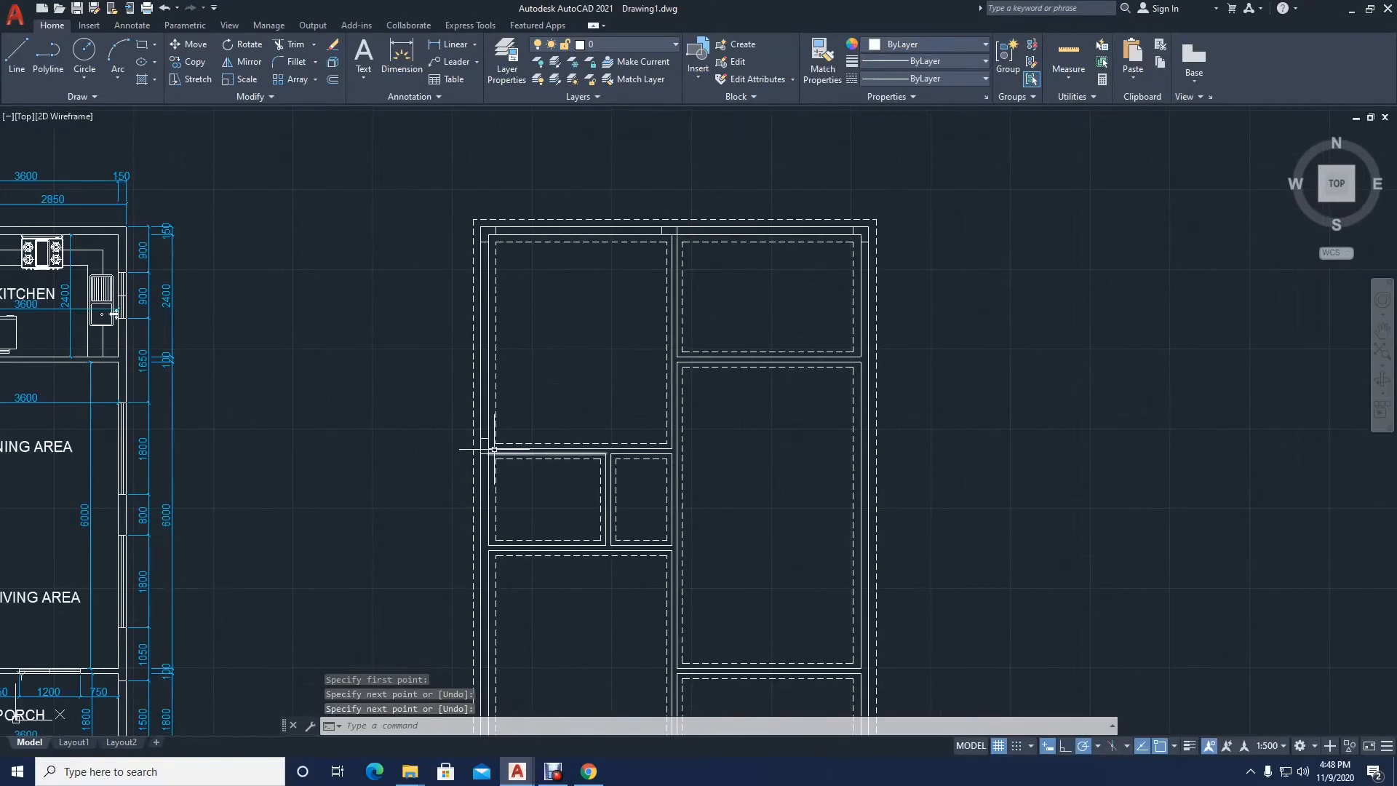
middle_click_drag(498, 414, 498, 282)
scroll(505, 427, "up", 4)
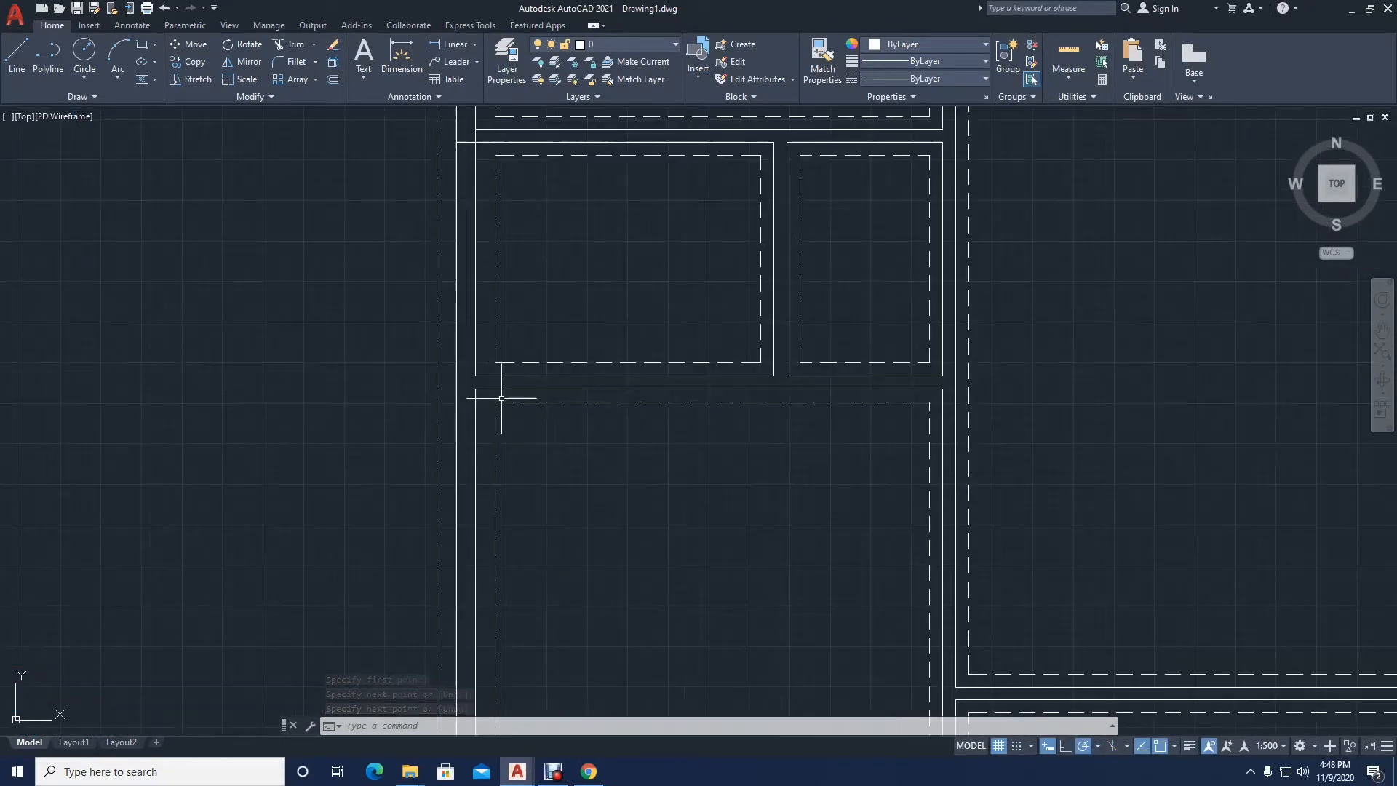
type("l")
key("Return")
scroll(478, 379, "up", 4)
left_click(483, 378)
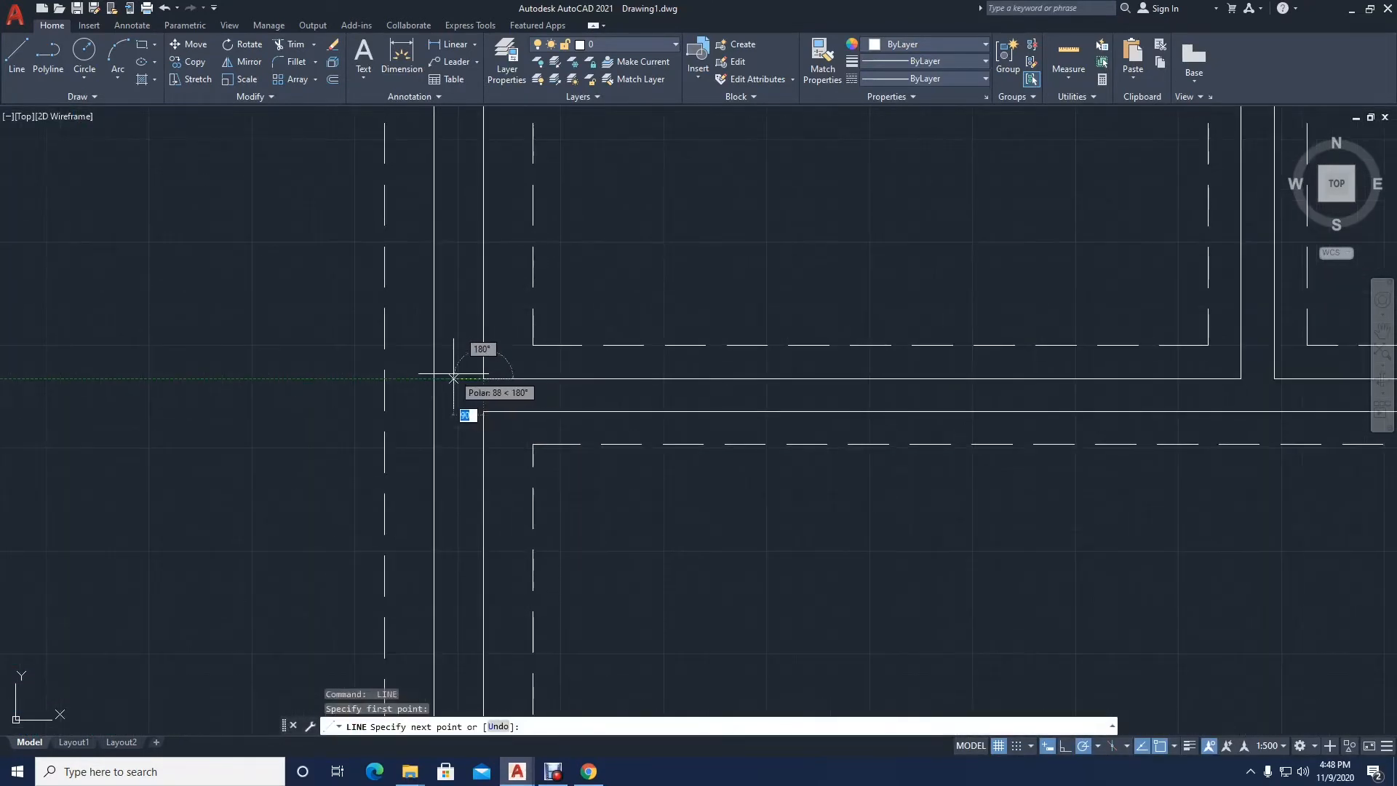
left_click(434, 378)
key("Return")
key("Return")
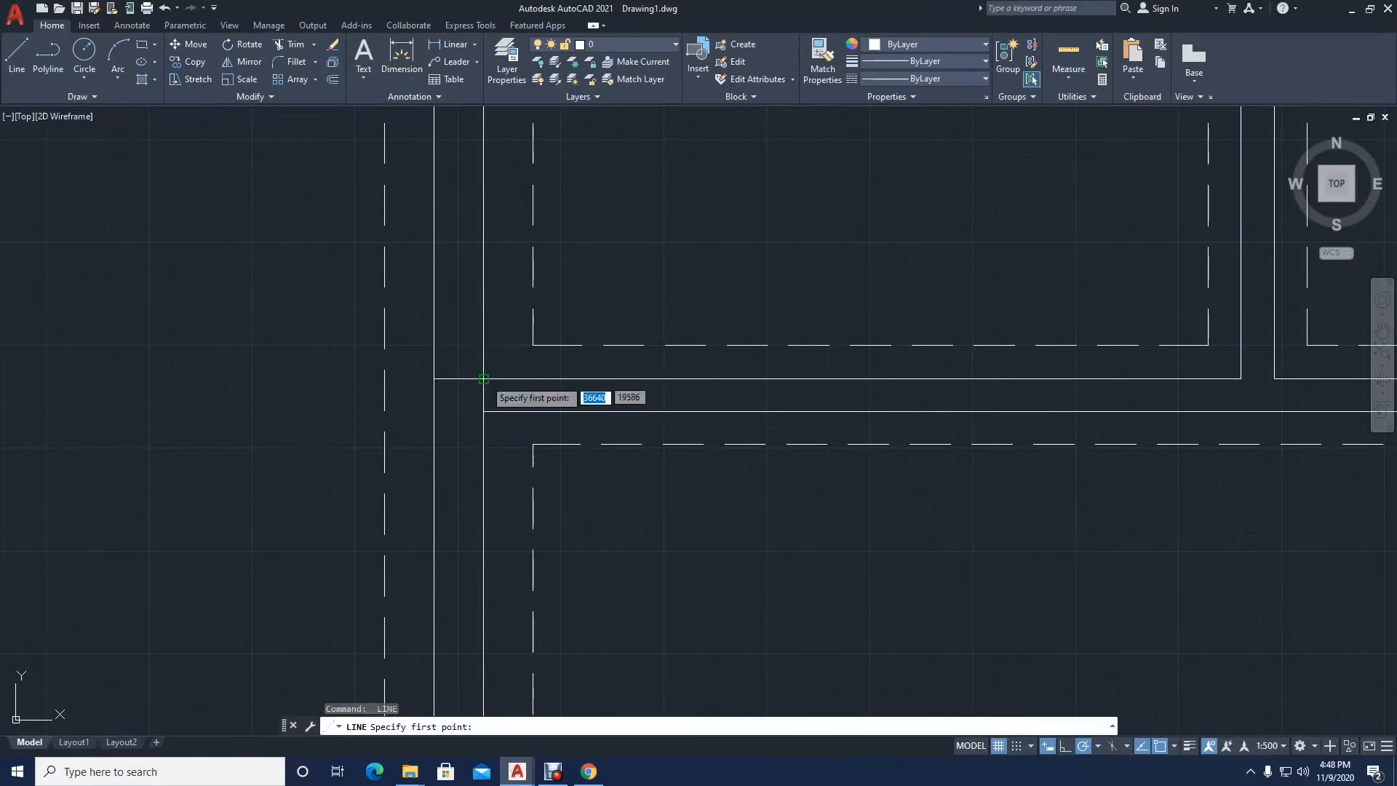
Step: Close the gap in the left exterior wall's inner face at the junction above the lower-left room with a short vertical line
left_click(483, 379)
left_click(478, 405)
key("Return")
key("Return")
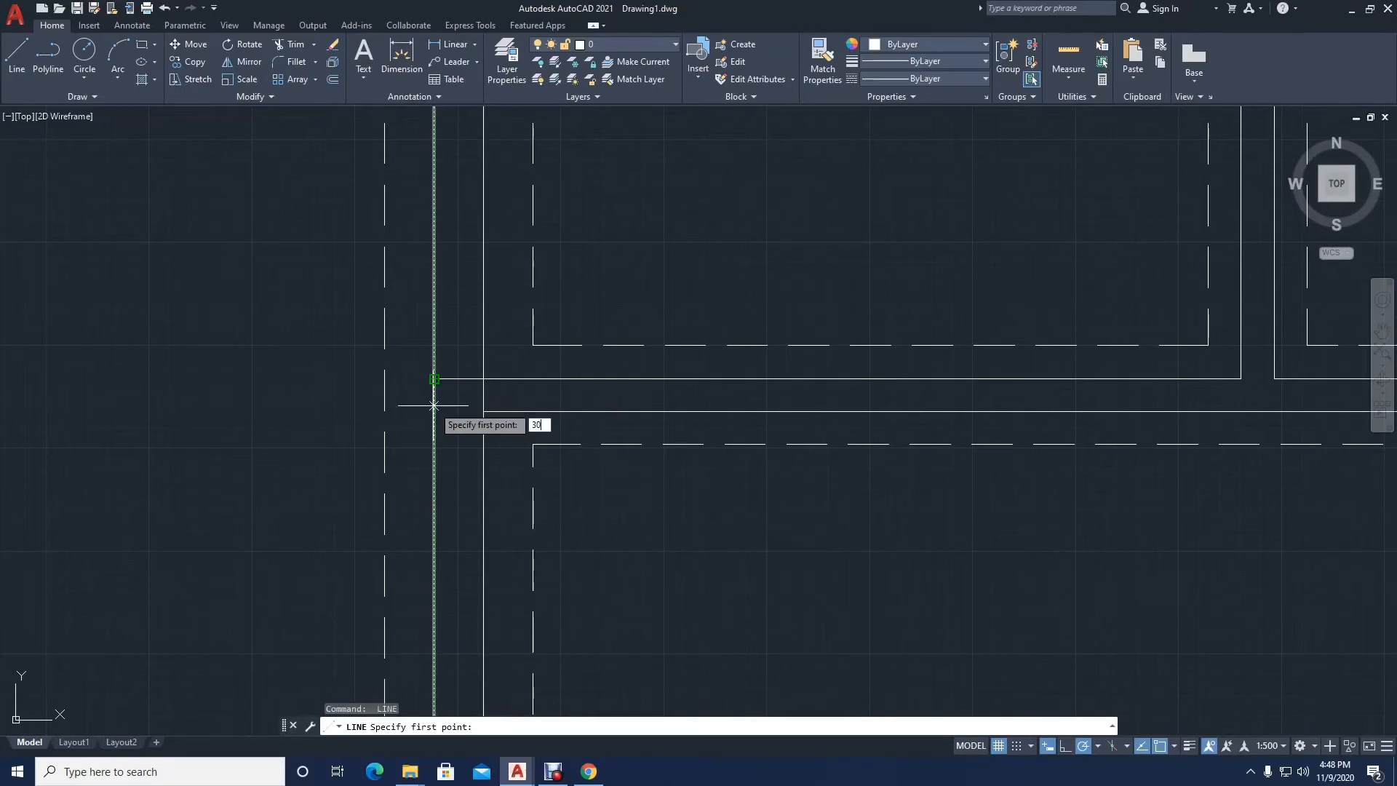
Step: Draw a second horizontal line across the left exterior wall, 300 mm below the short line at the junction above the lower-left room
key("Return")
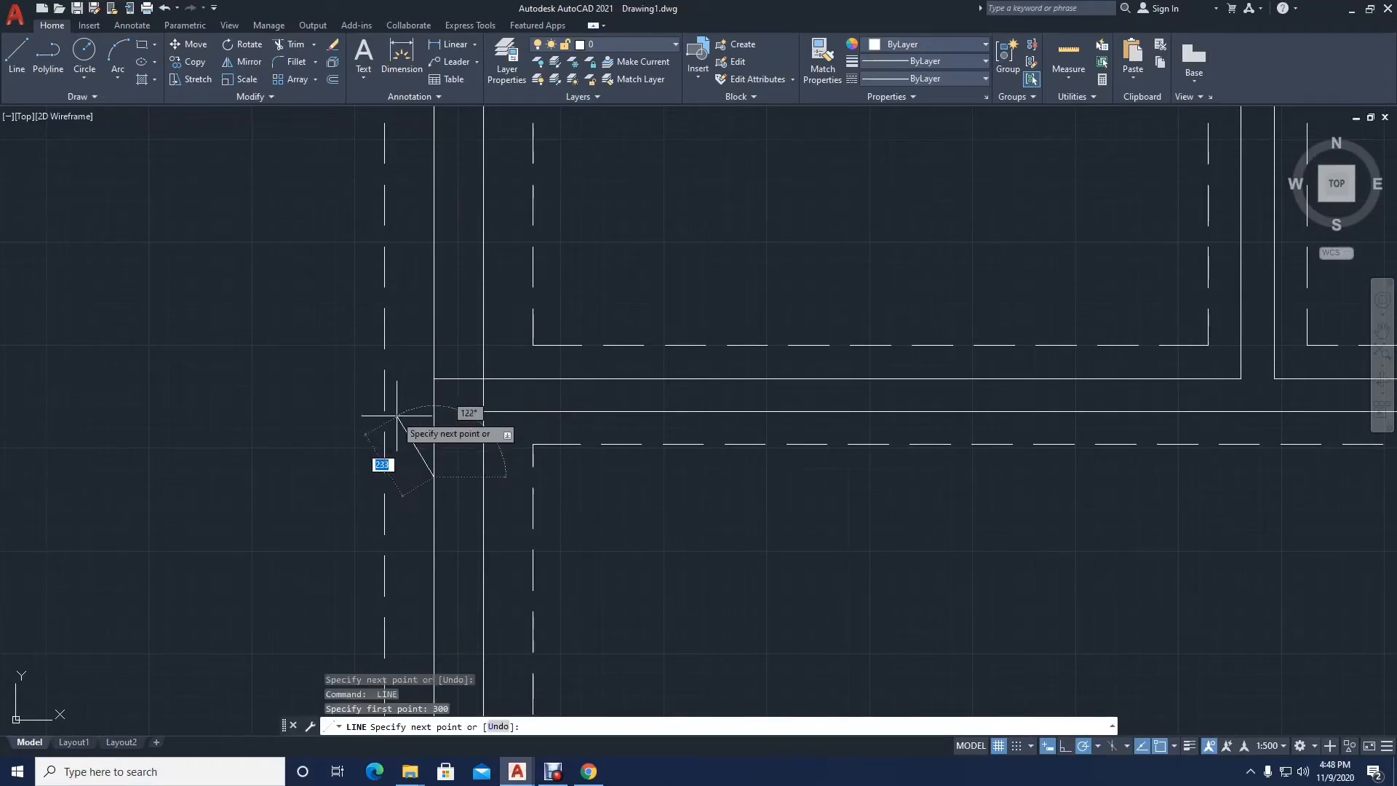
left_click(482, 477)
key("Return")
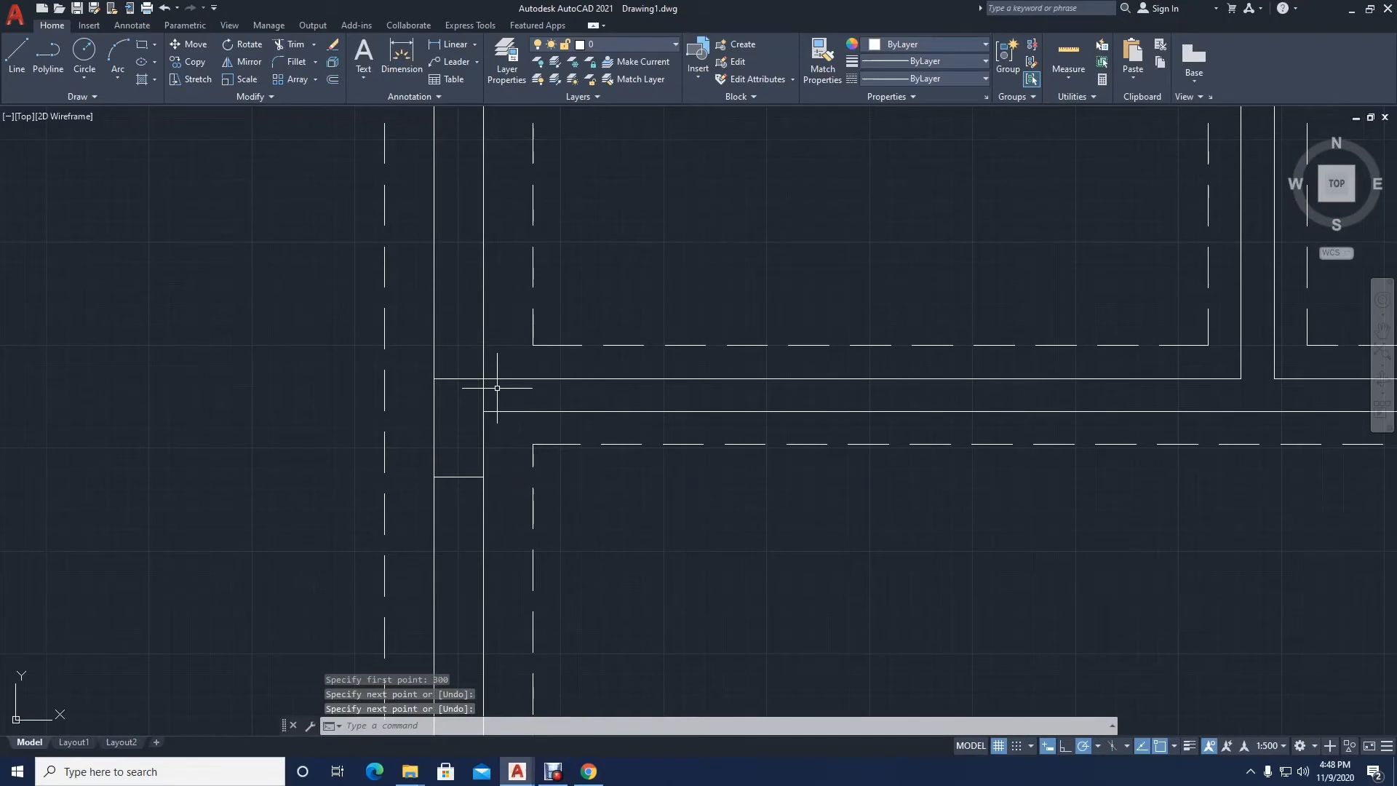
left_click(82, 96)
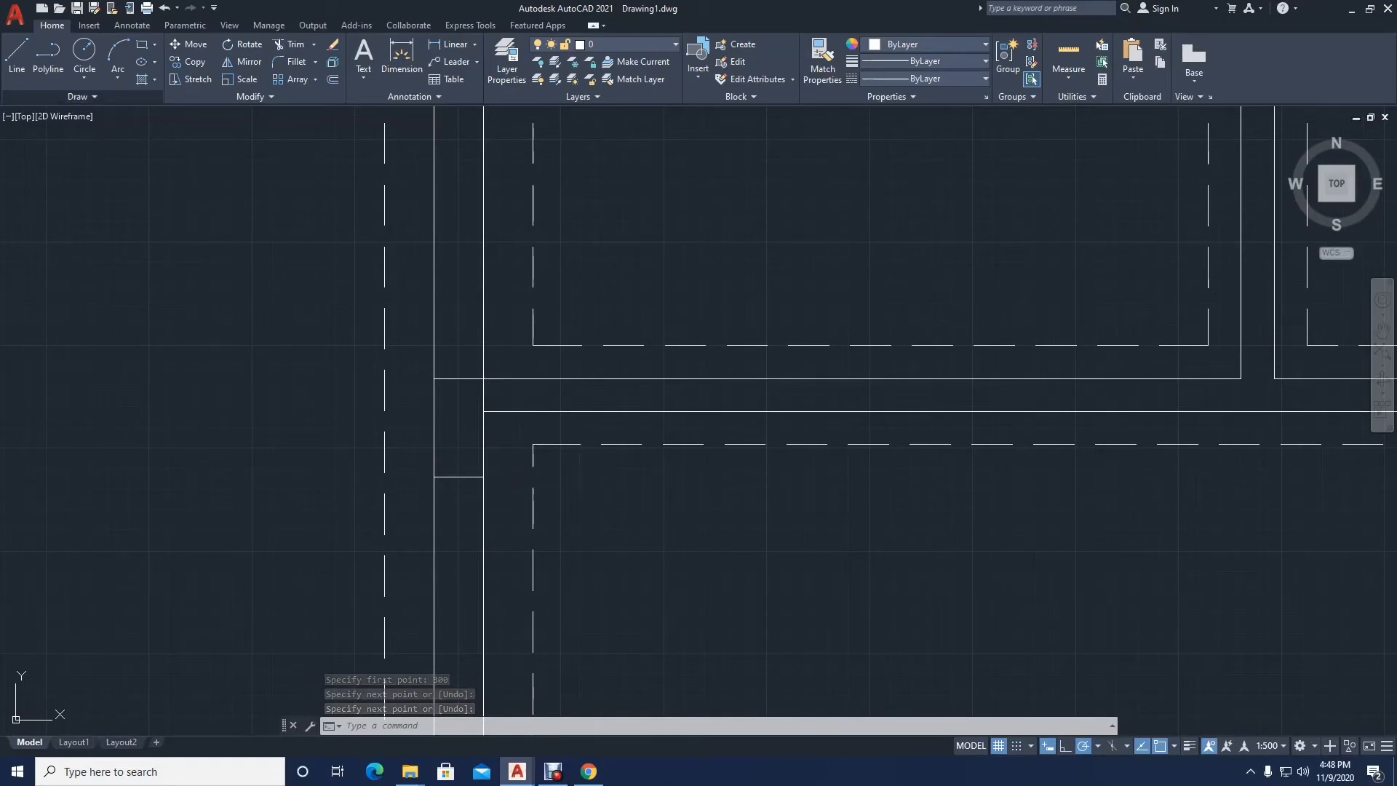
left_click(216, 179)
left_click(243, 145)
left_click(236, 137)
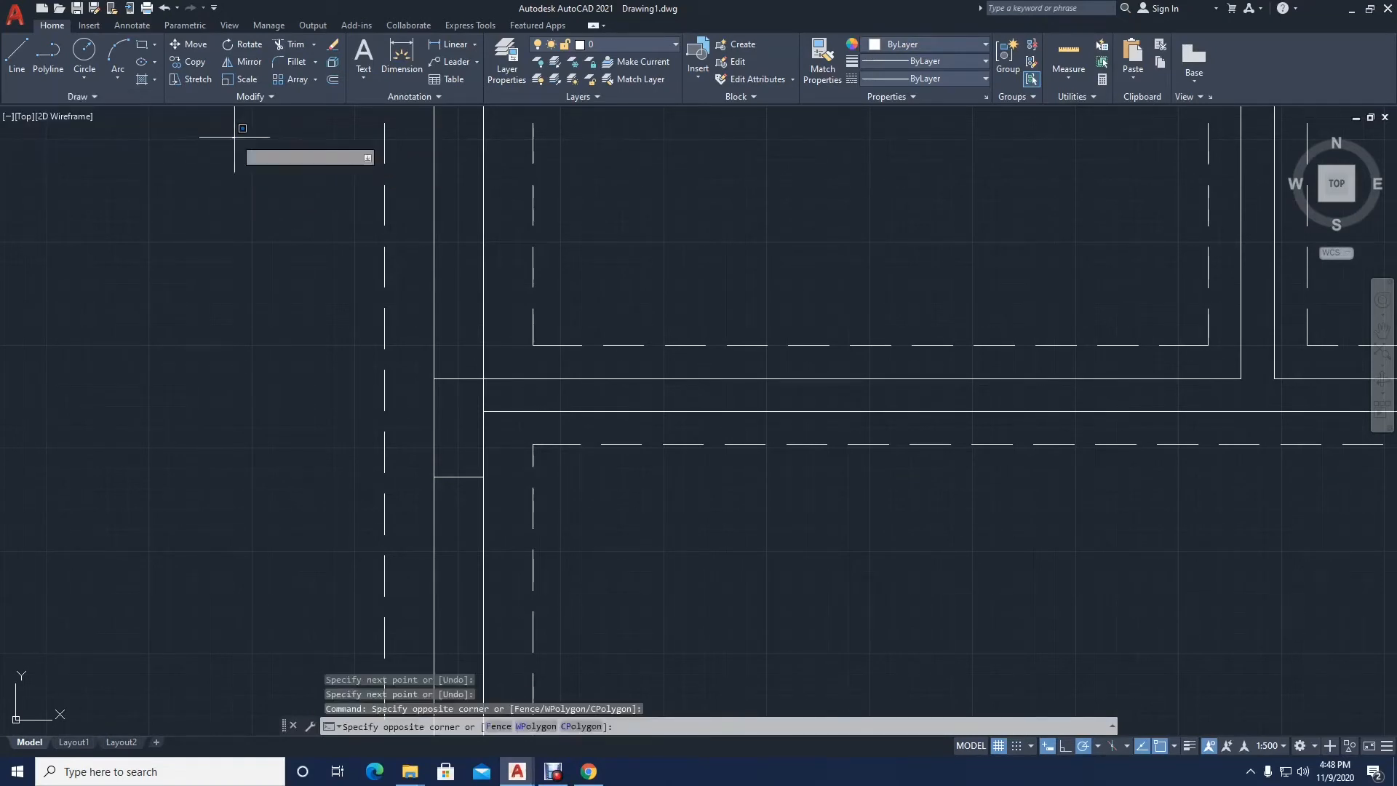
left_click(259, 118)
left_click(256, 96)
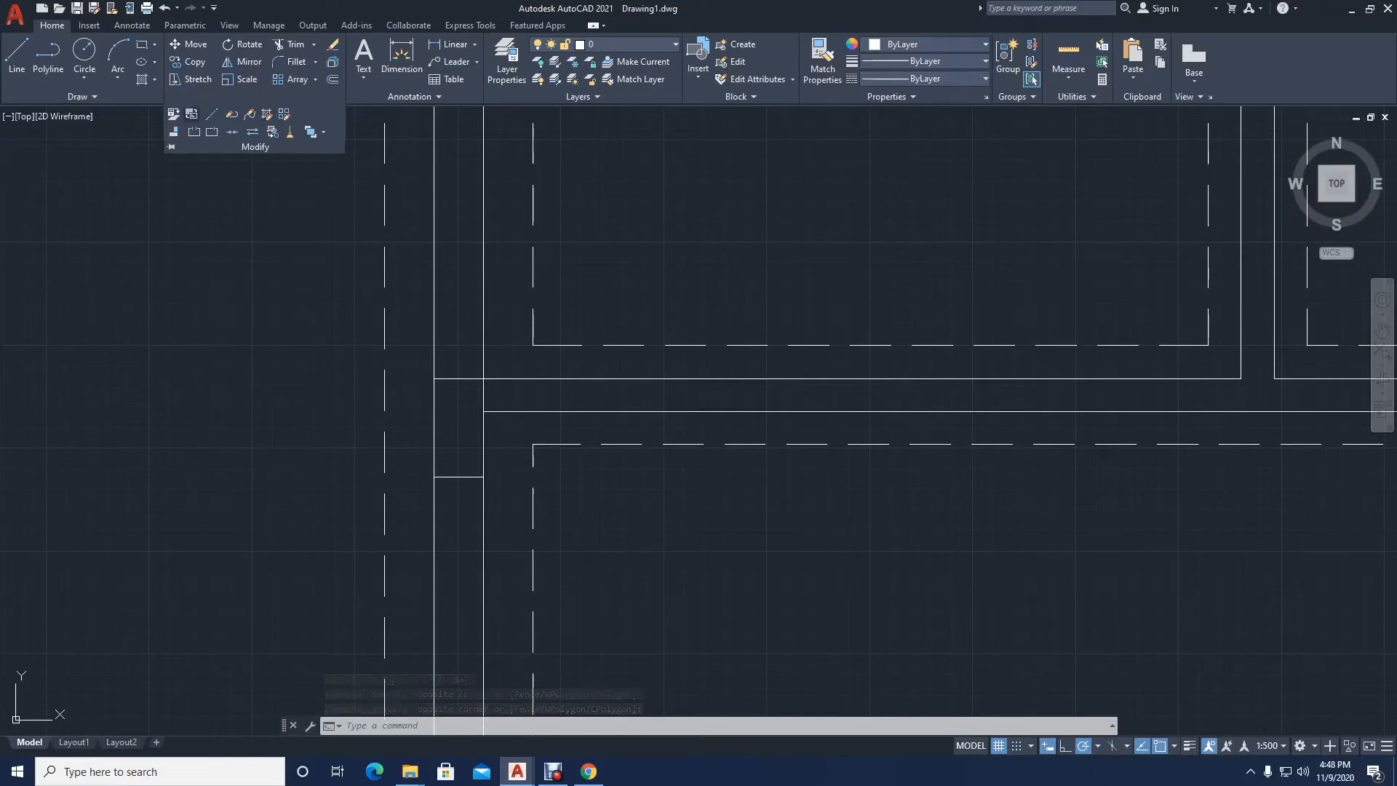
left_click(235, 178)
left_click(251, 170)
left_click(267, 147)
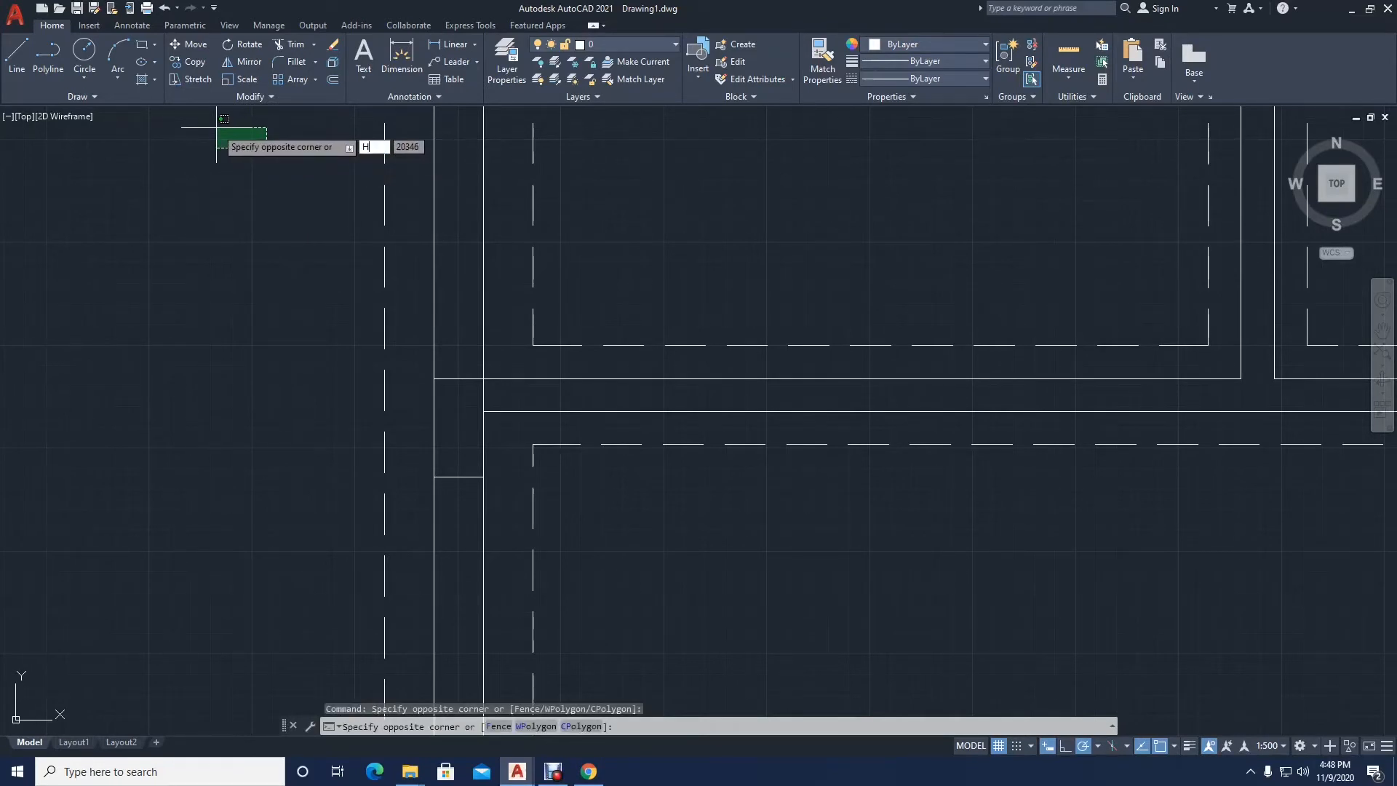
type("H")
key("Return")
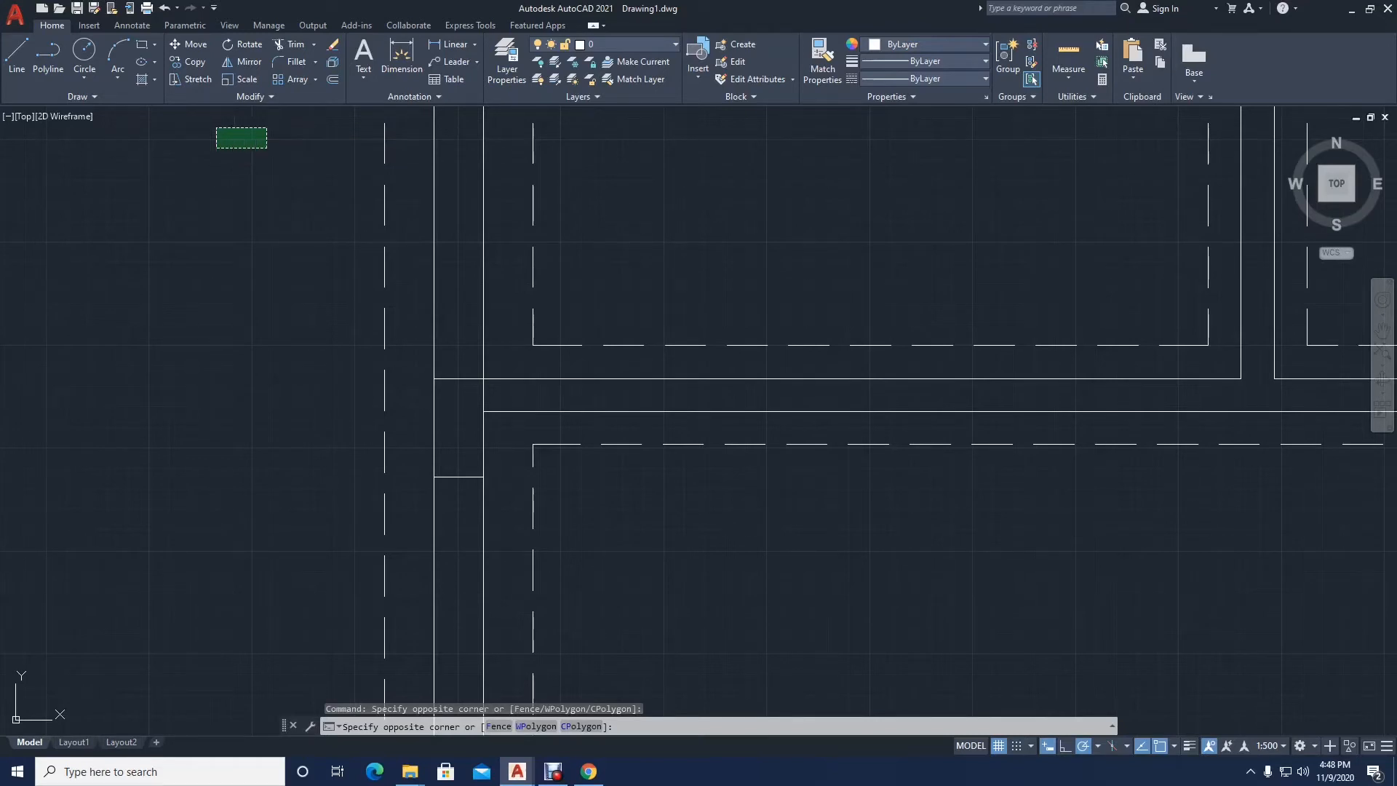
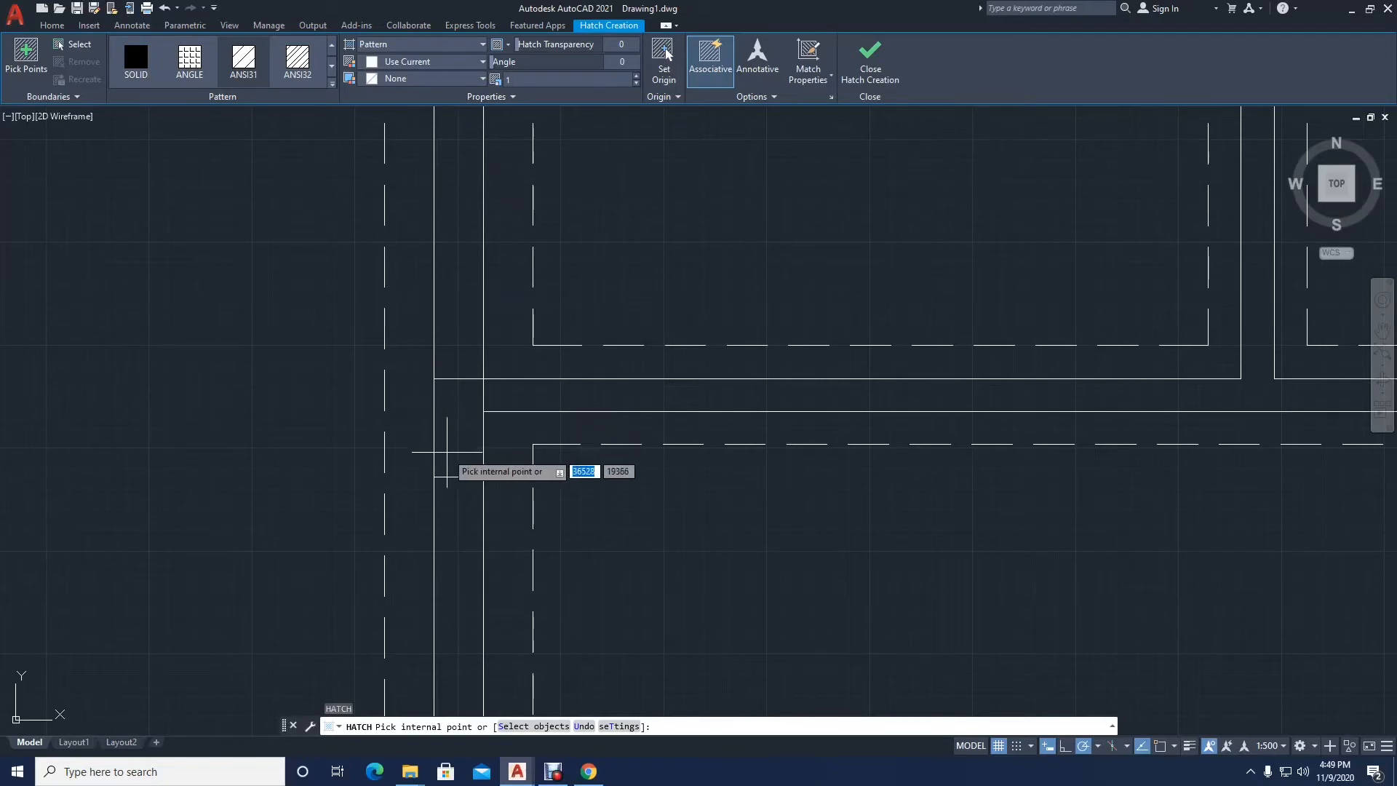
Step: Hatch the rectangular block in the left exterior wall at the junction above the lower-left room with ANSI31 at scale 100
left_click(459, 413)
scroll(459, 412, "up", 5)
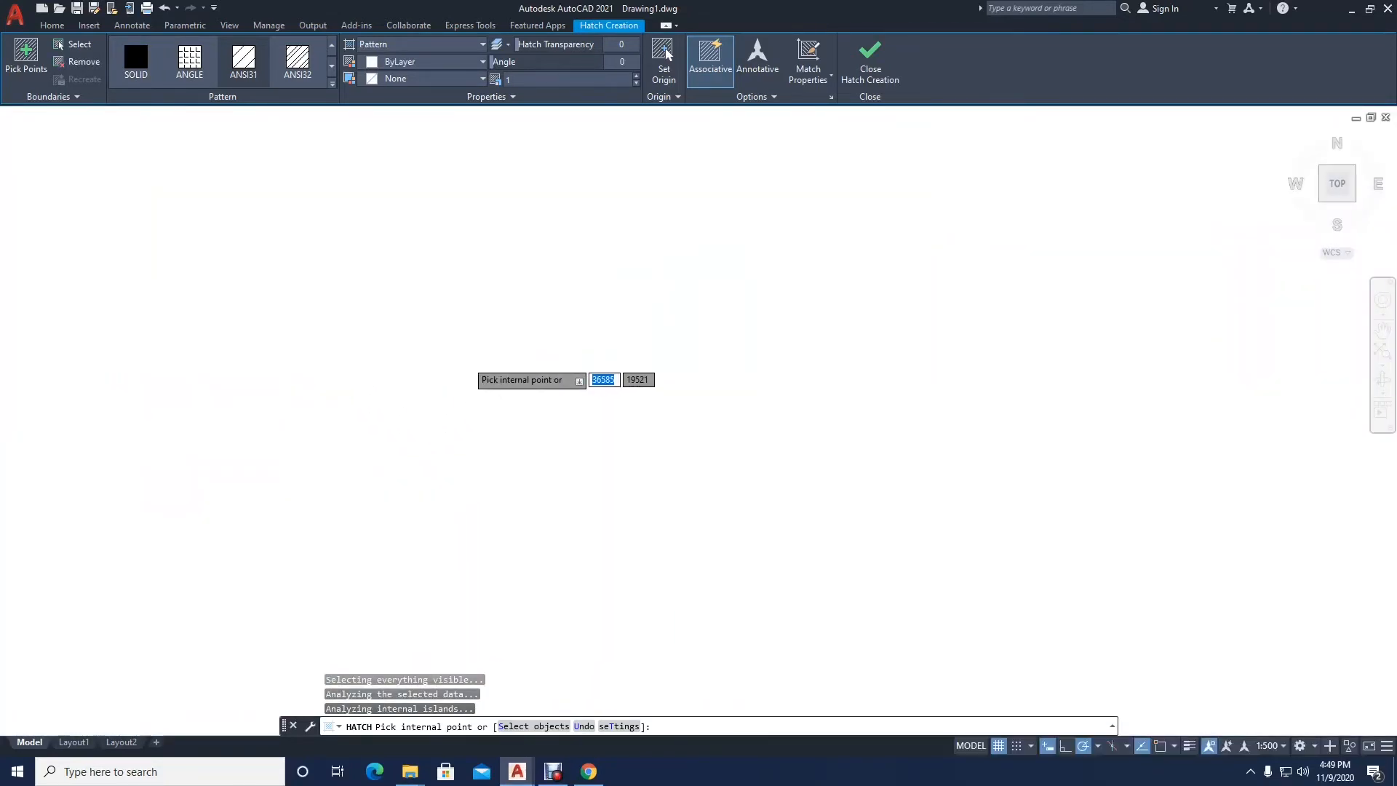
scroll(466, 387, "down", 5)
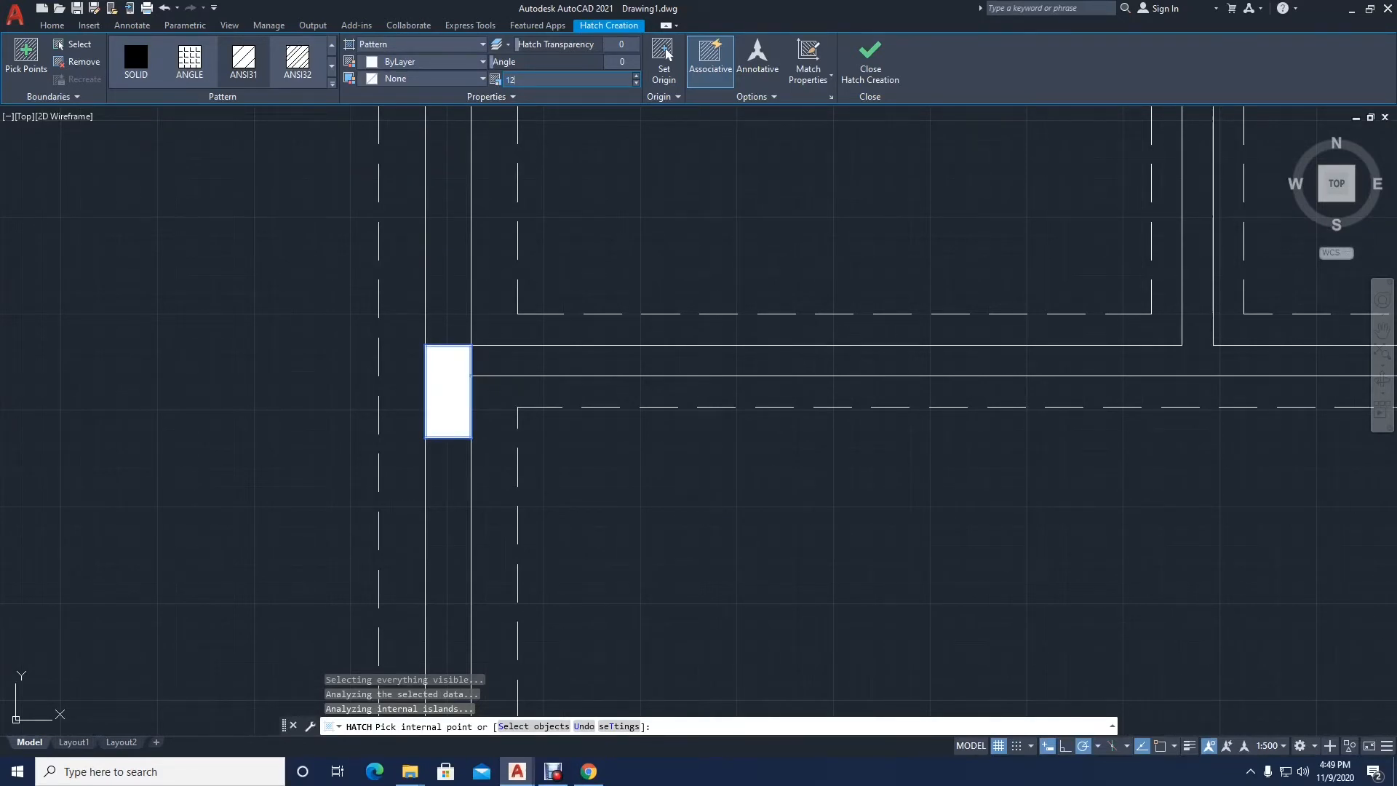
key("Return")
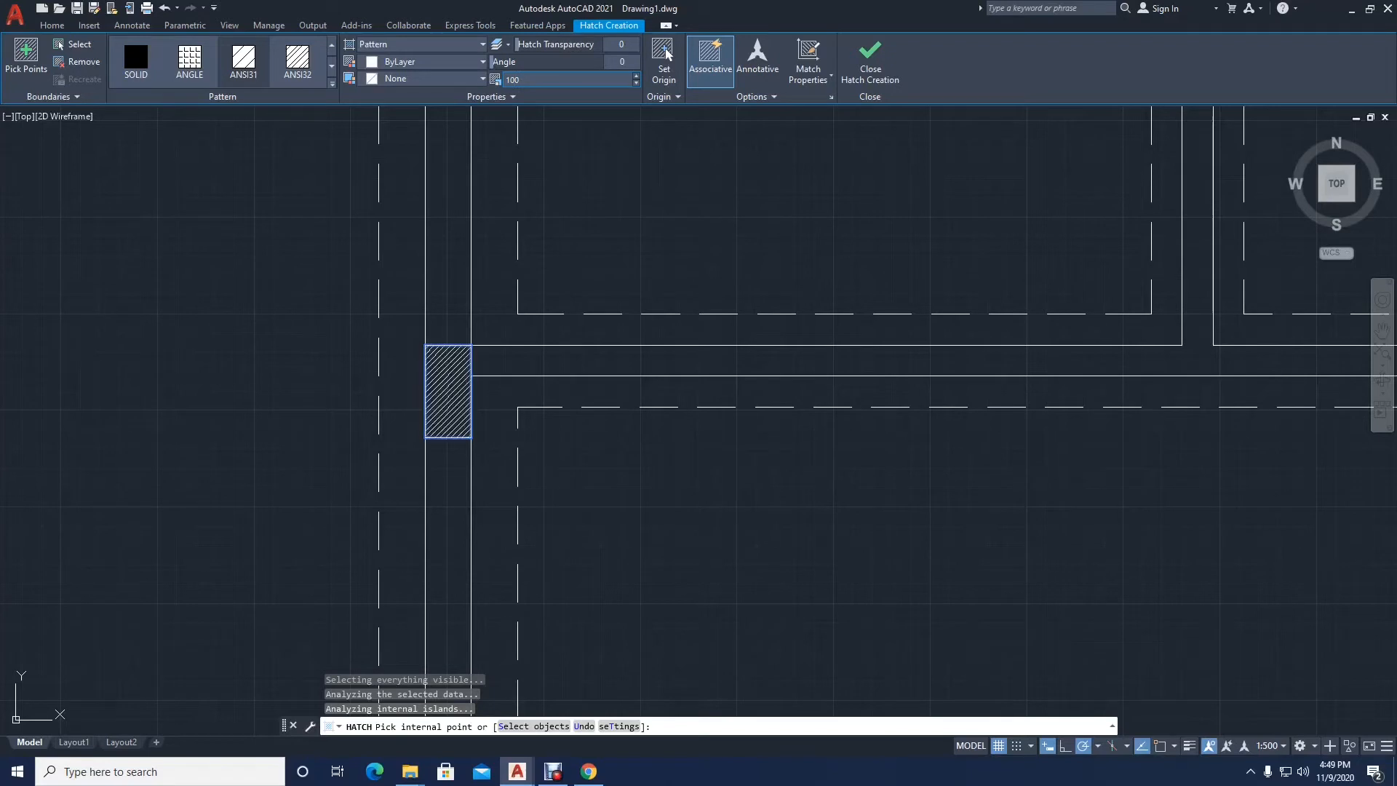
key("Escape")
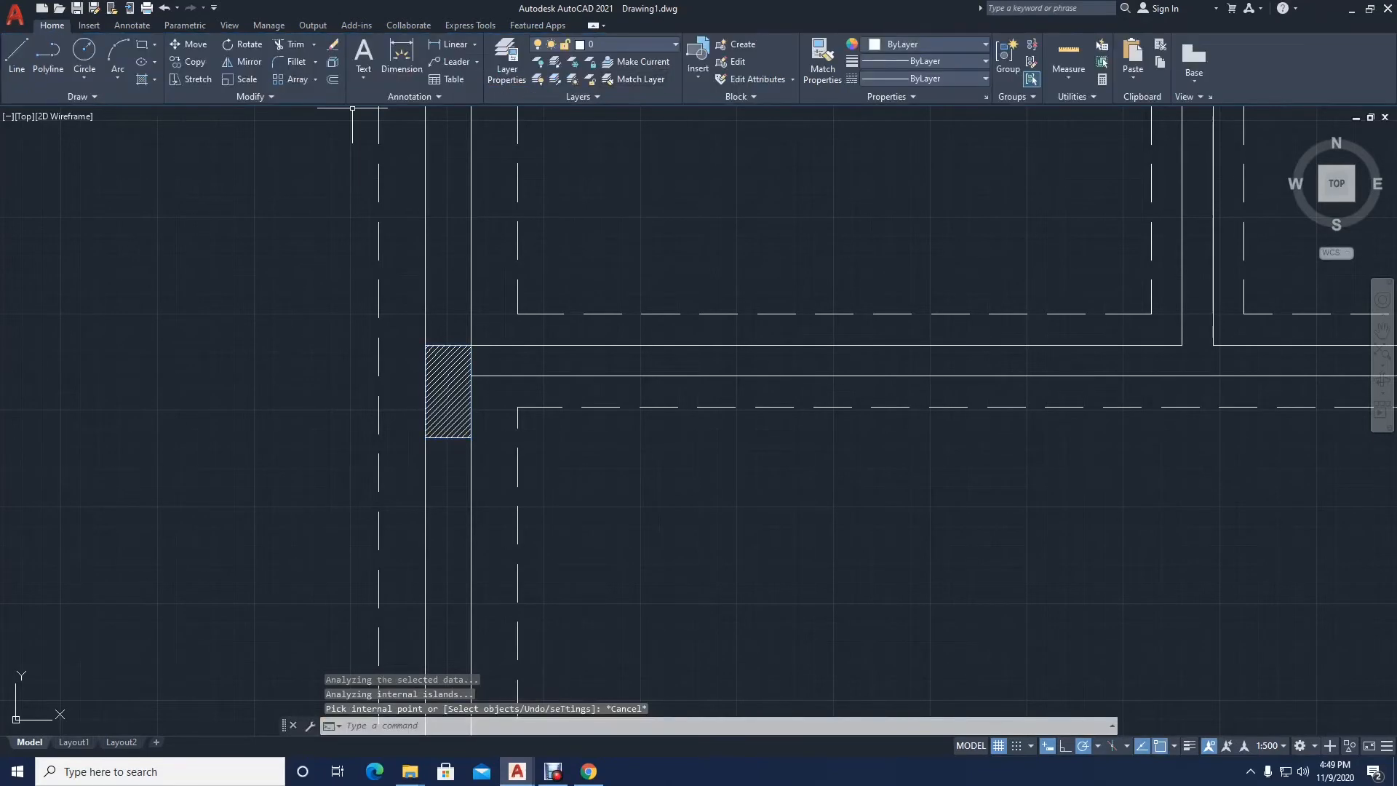
Step: Change the wall block's hatch to the AR-CONC pattern and set its scale to 1000
left_click(452, 381)
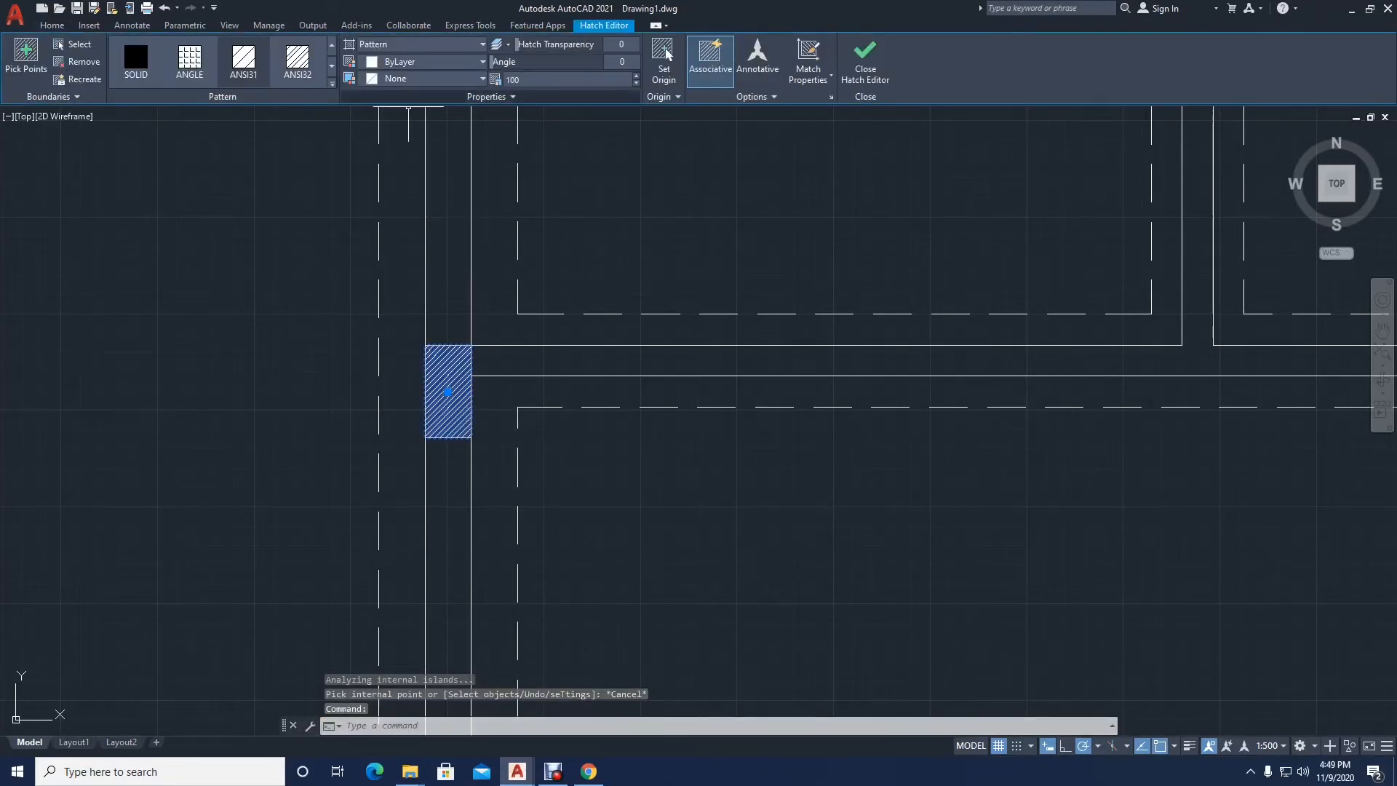
left_click(333, 84)
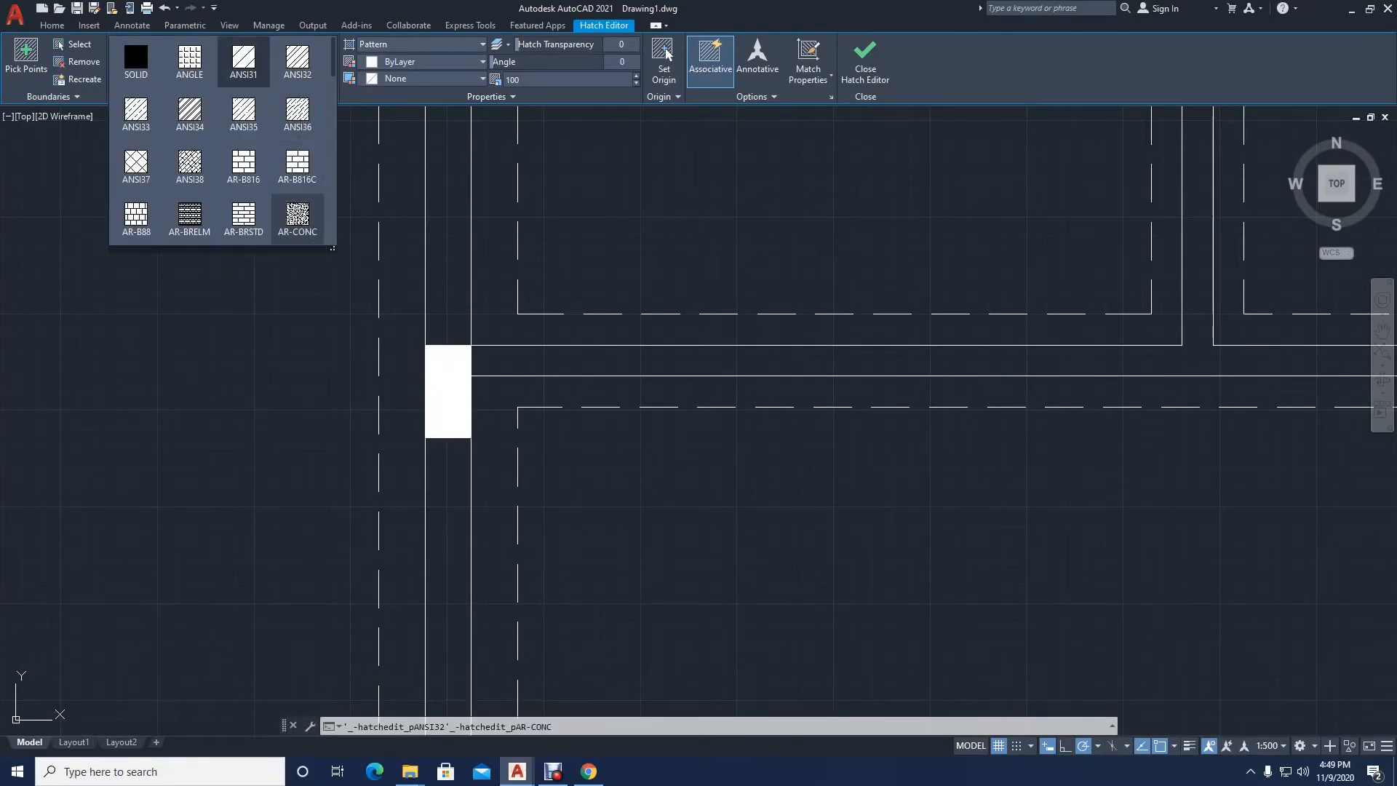
left_click(298, 216)
scroll(444, 399, "up", 15)
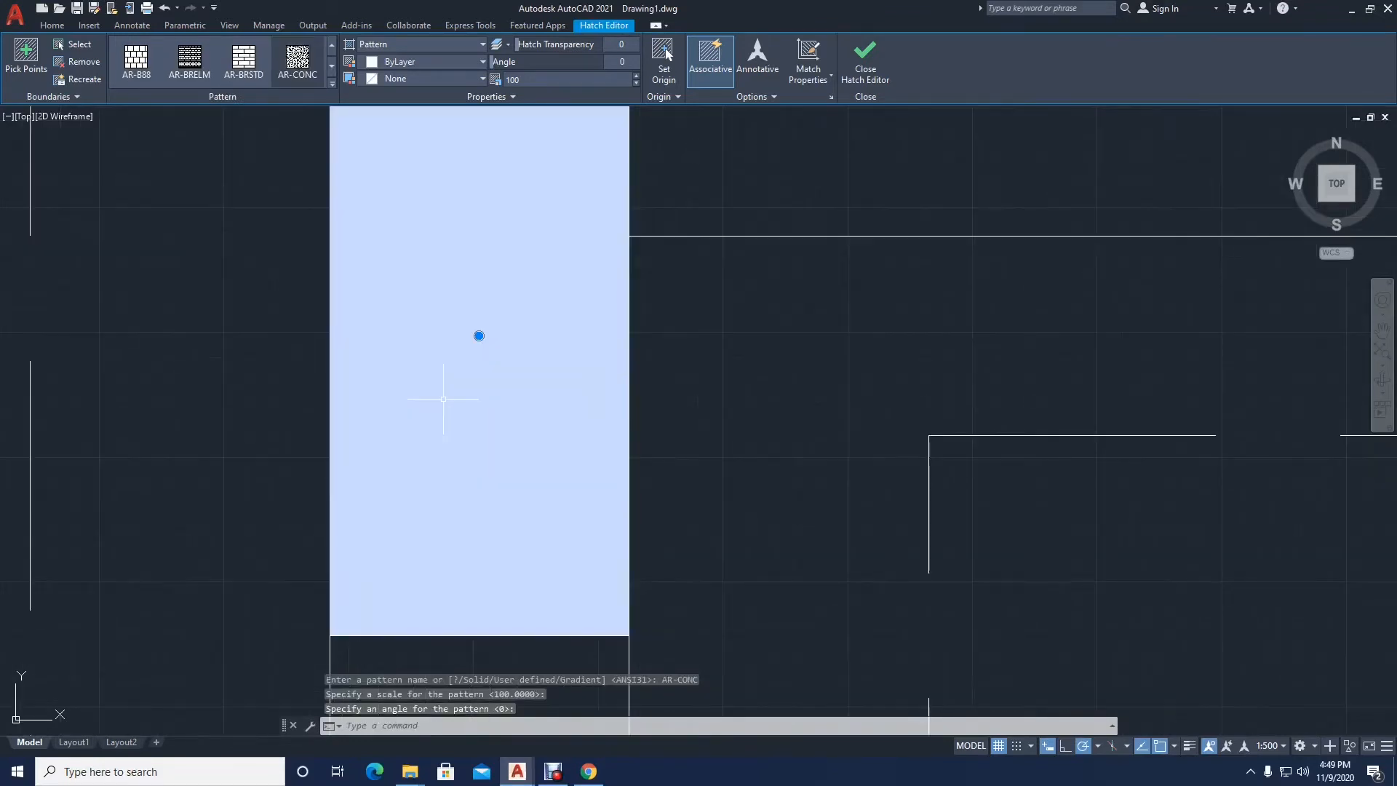
scroll(444, 396, "down", 15)
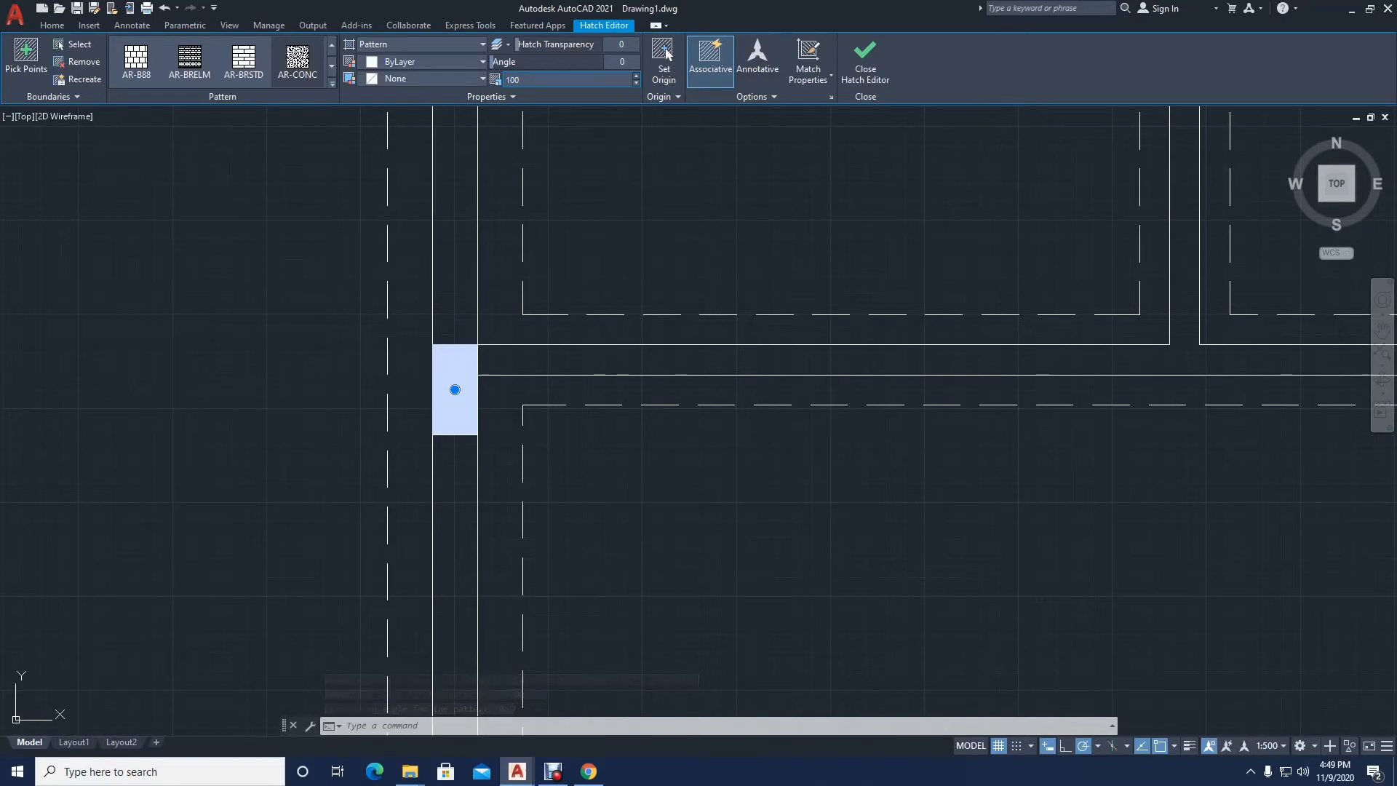
key("Return")
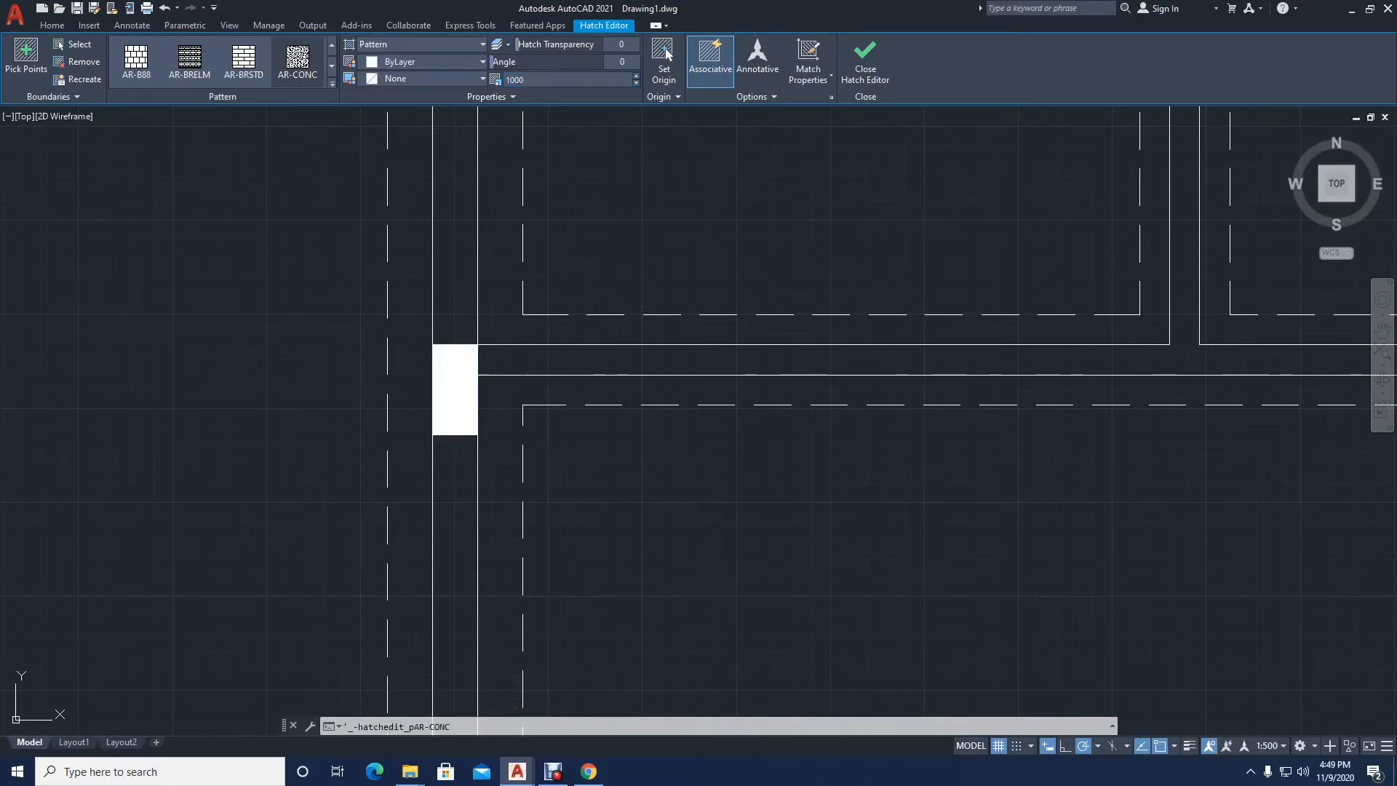
key("Escape")
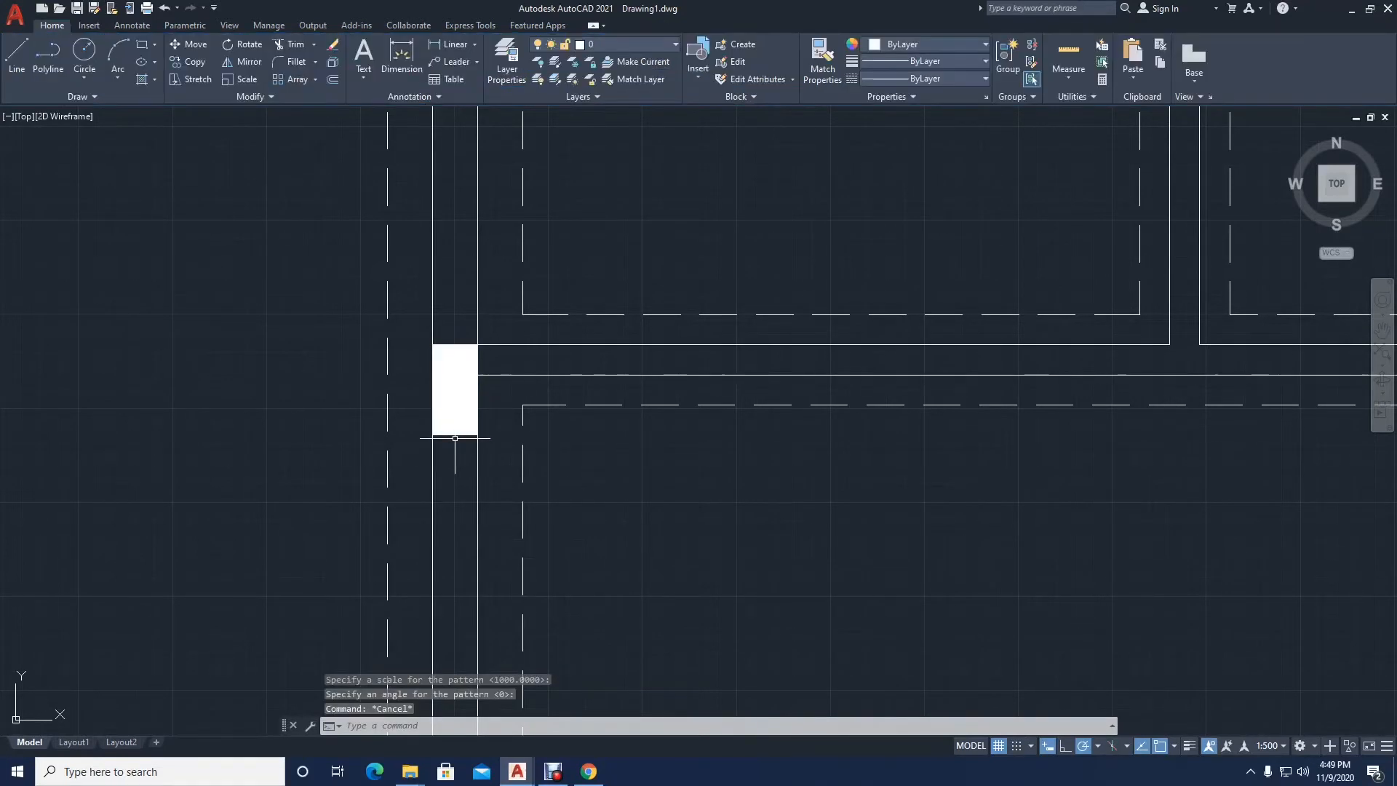
Step: Delete the hatch from the left exterior wall block above the lower-left room
scroll(444, 429, "up", 3)
scroll(451, 381, "down", 5)
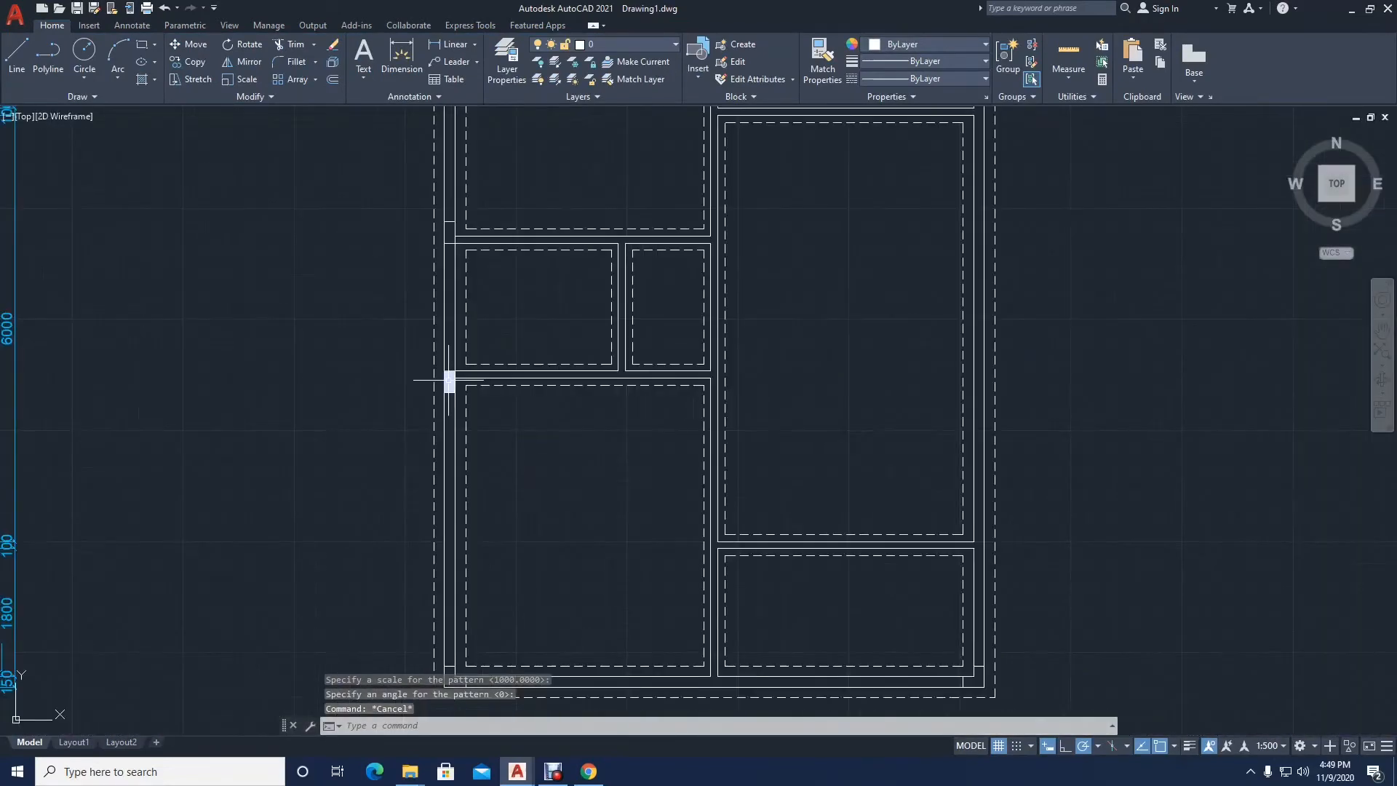
scroll(457, 371, "up", 2)
left_click(457, 372)
left_click(459, 370)
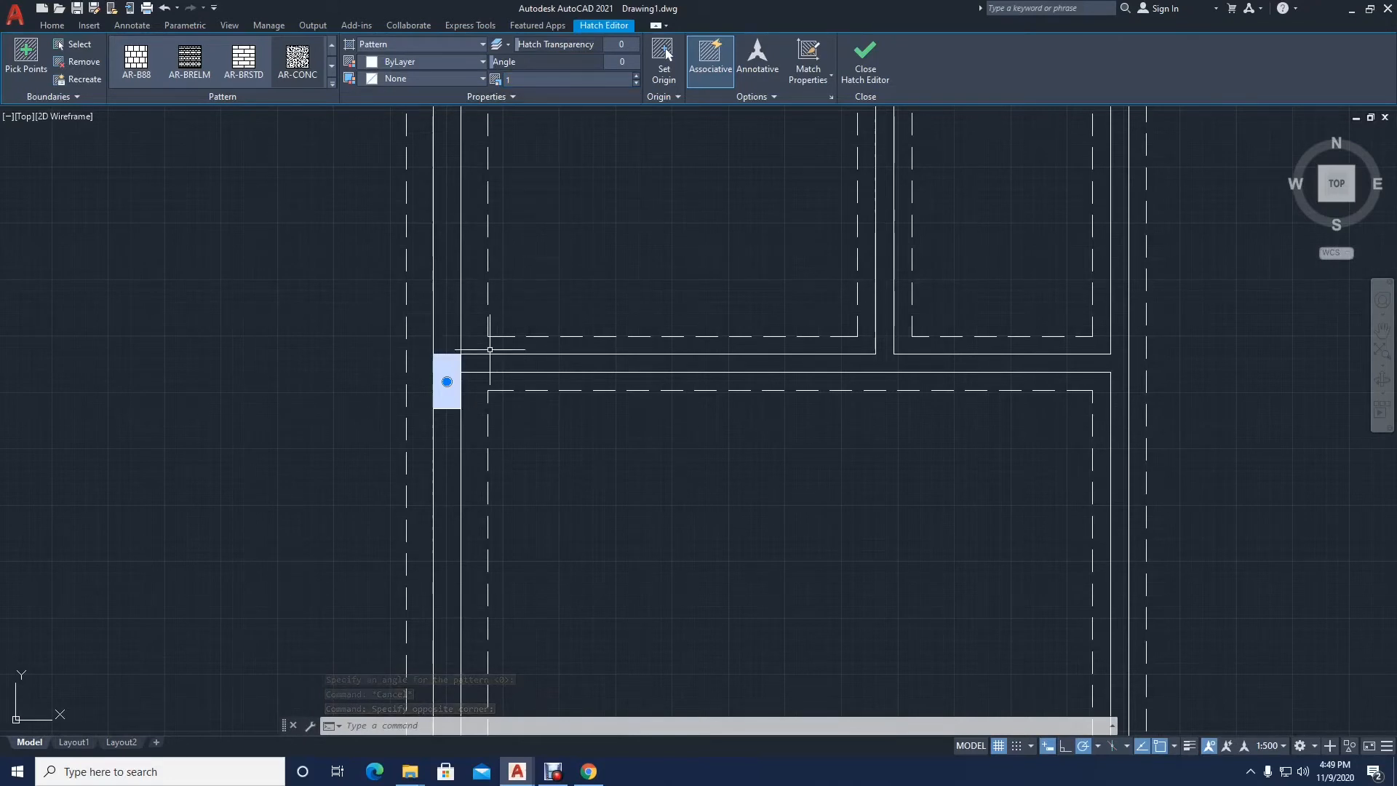
key("Escape")
left_click(463, 376)
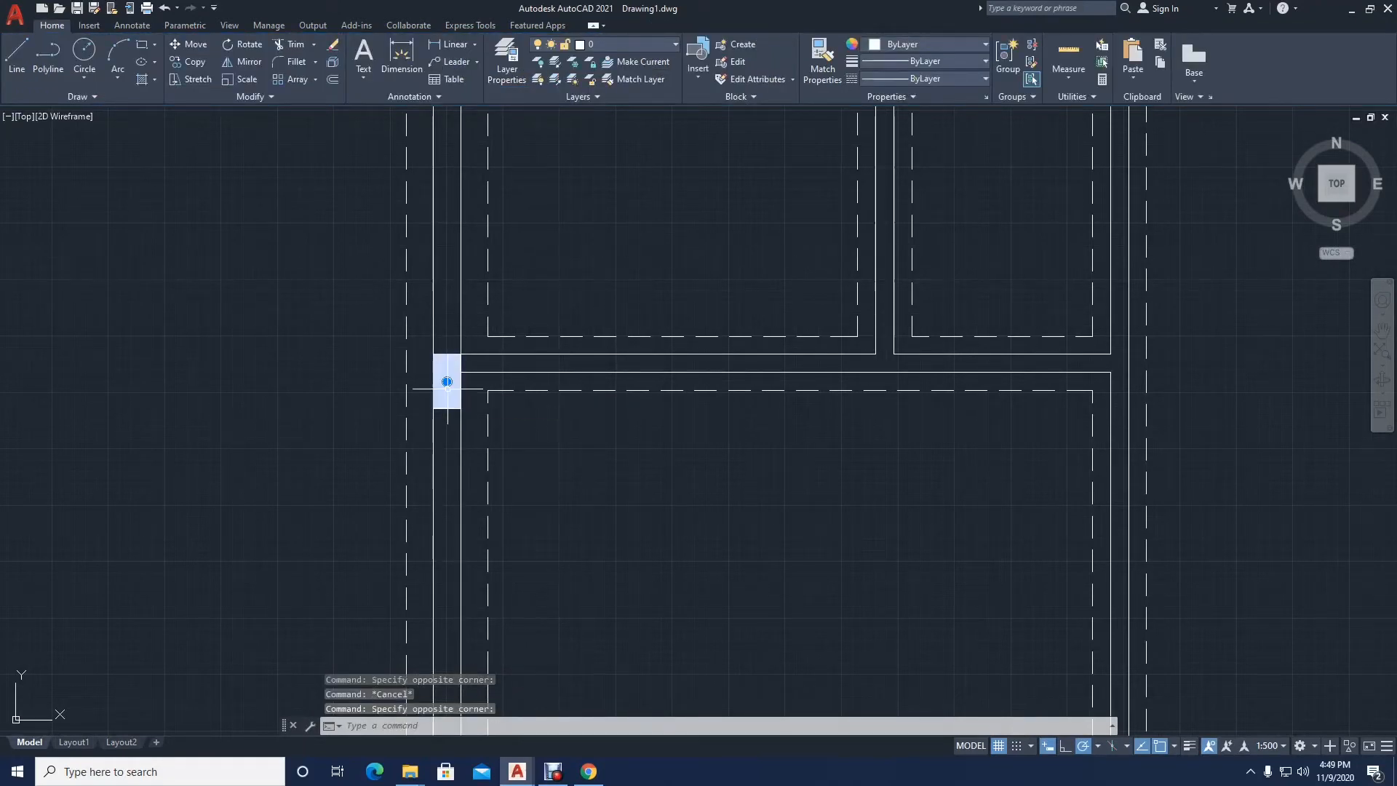
key("Delete")
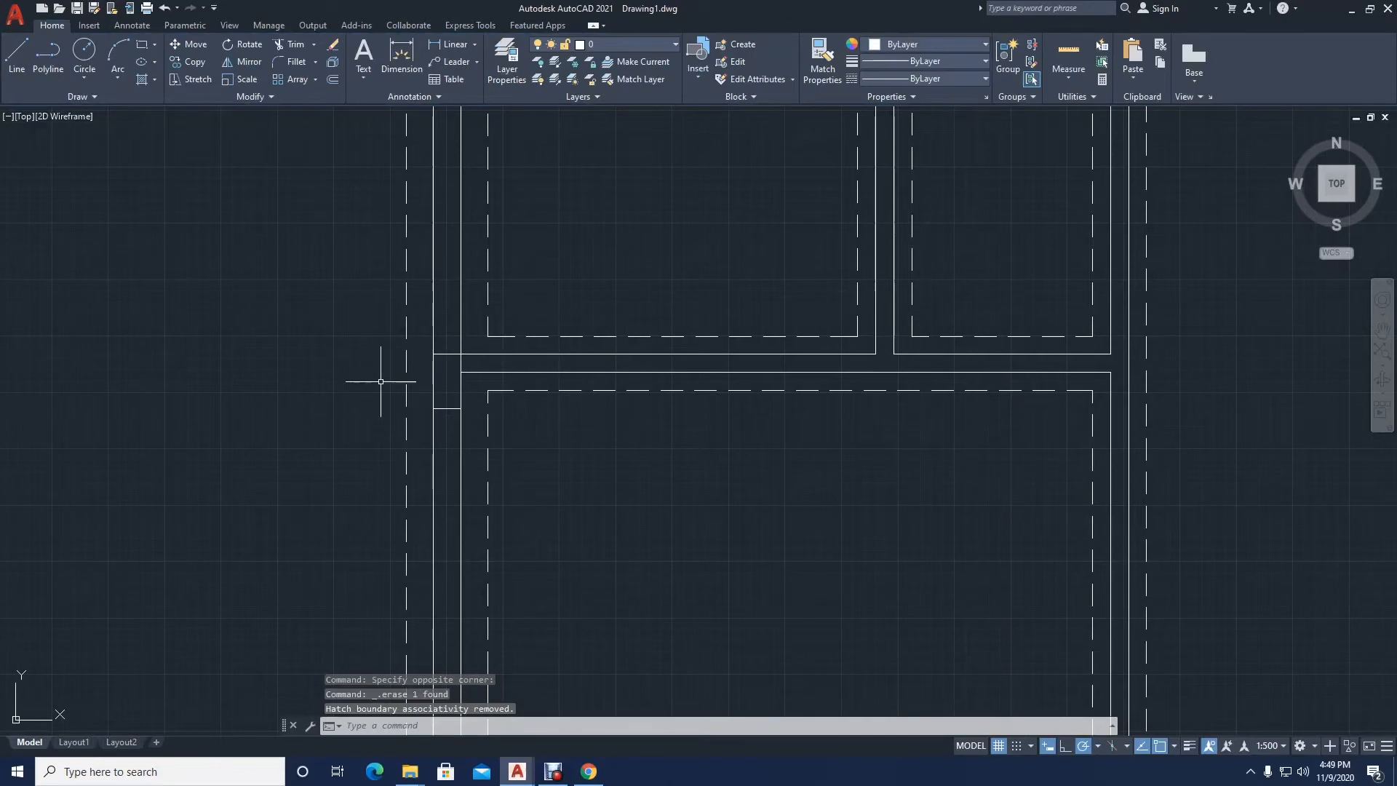
Step: Hatch the emptied left exterior wall block above the lower-left room with the AR-CONC pattern
key("Return")
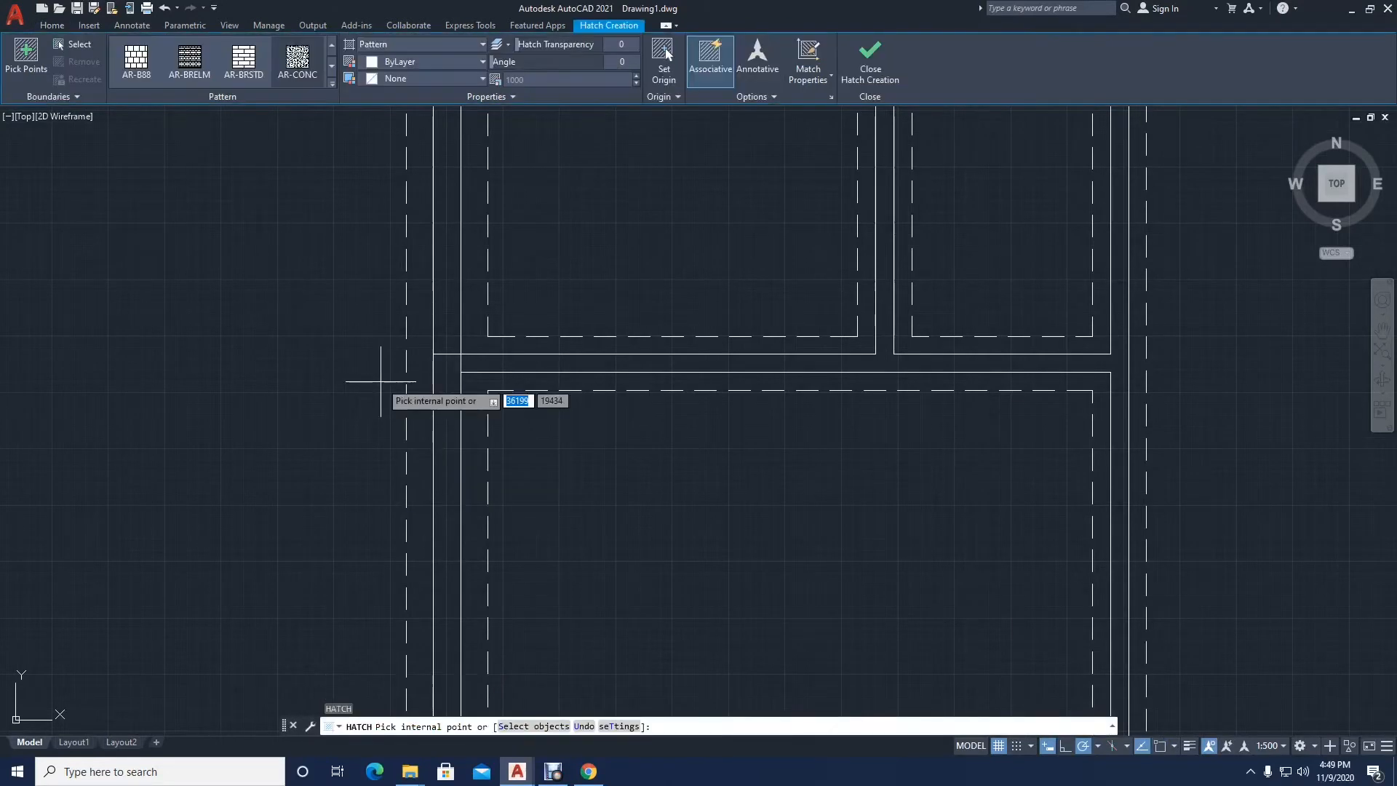
left_click(450, 376)
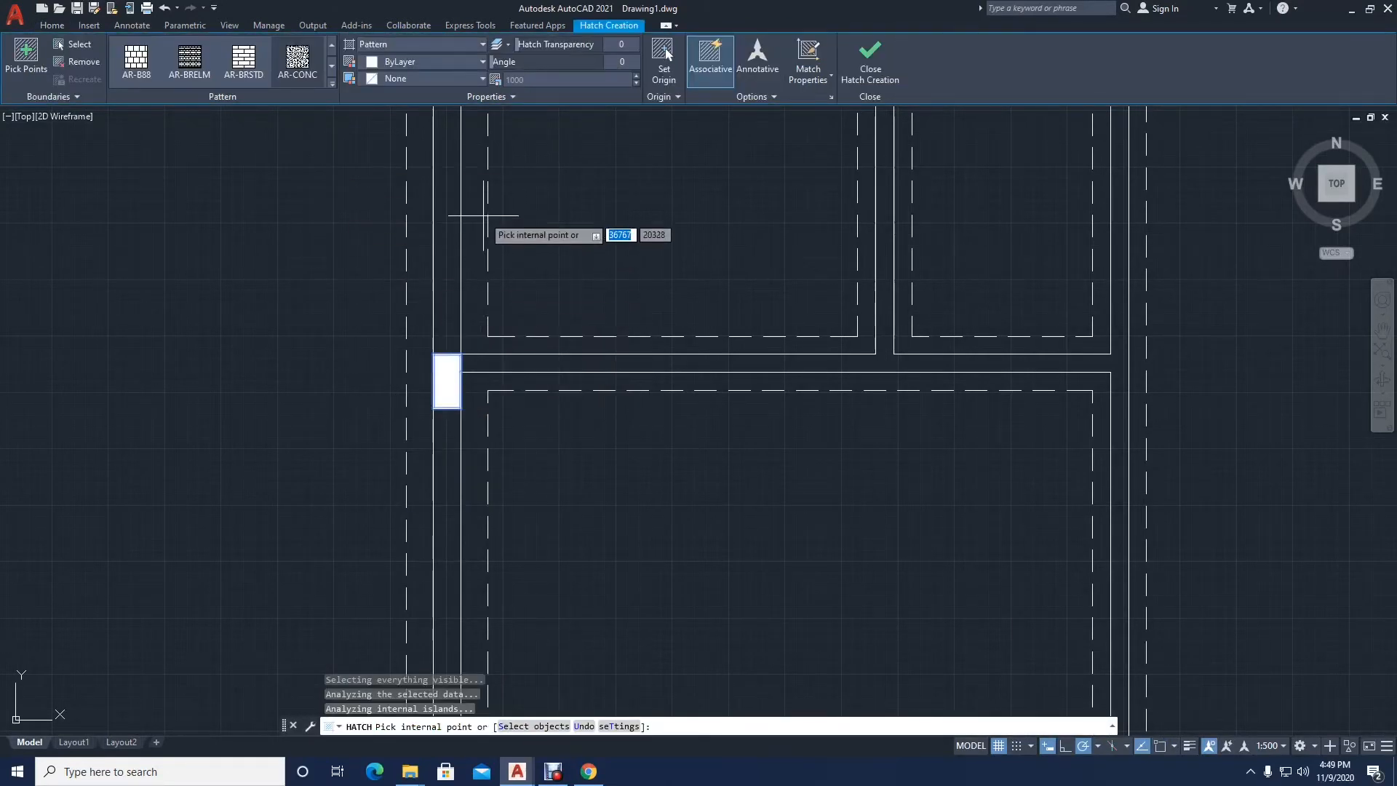
key("Escape")
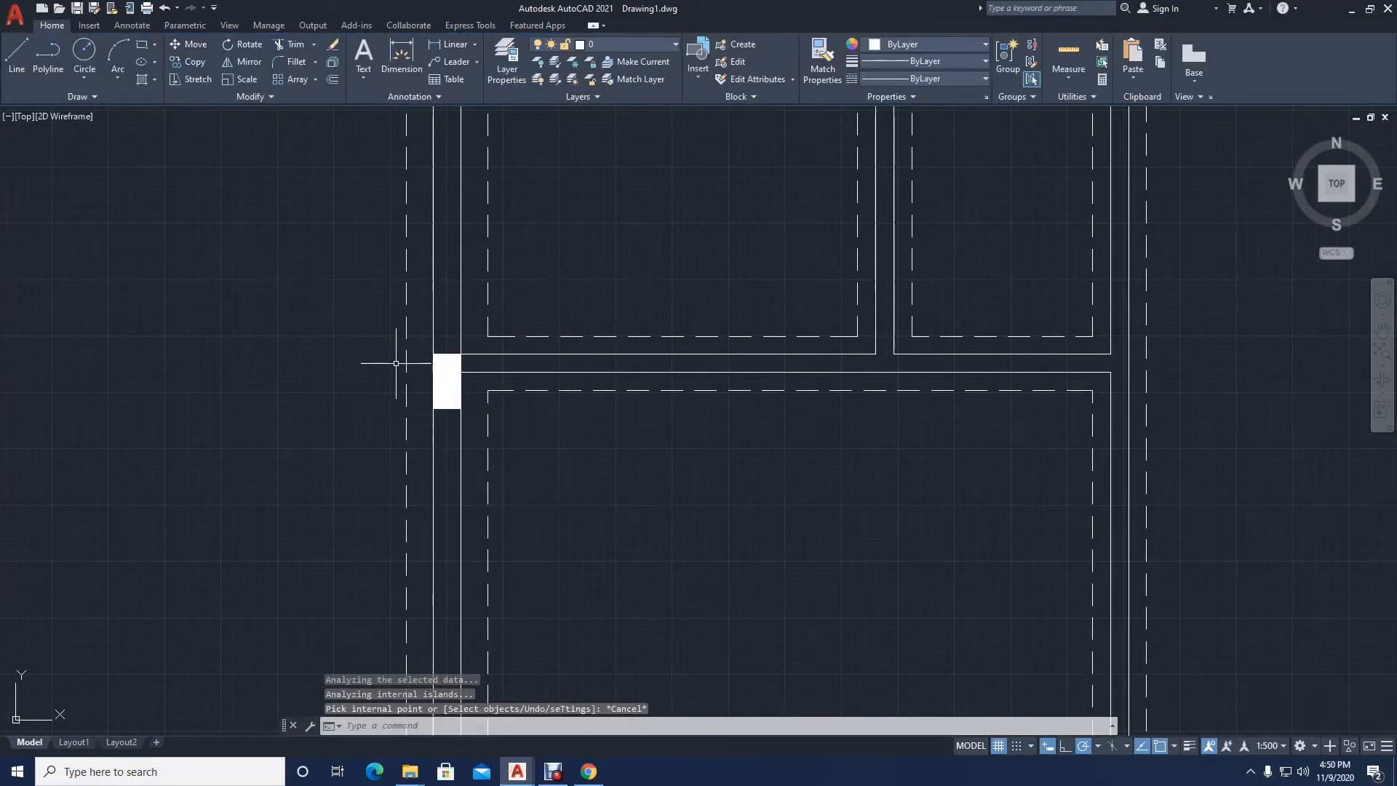
Step: Set the scale of the wall block's AR-CONC hatch to 1
left_click(442, 384)
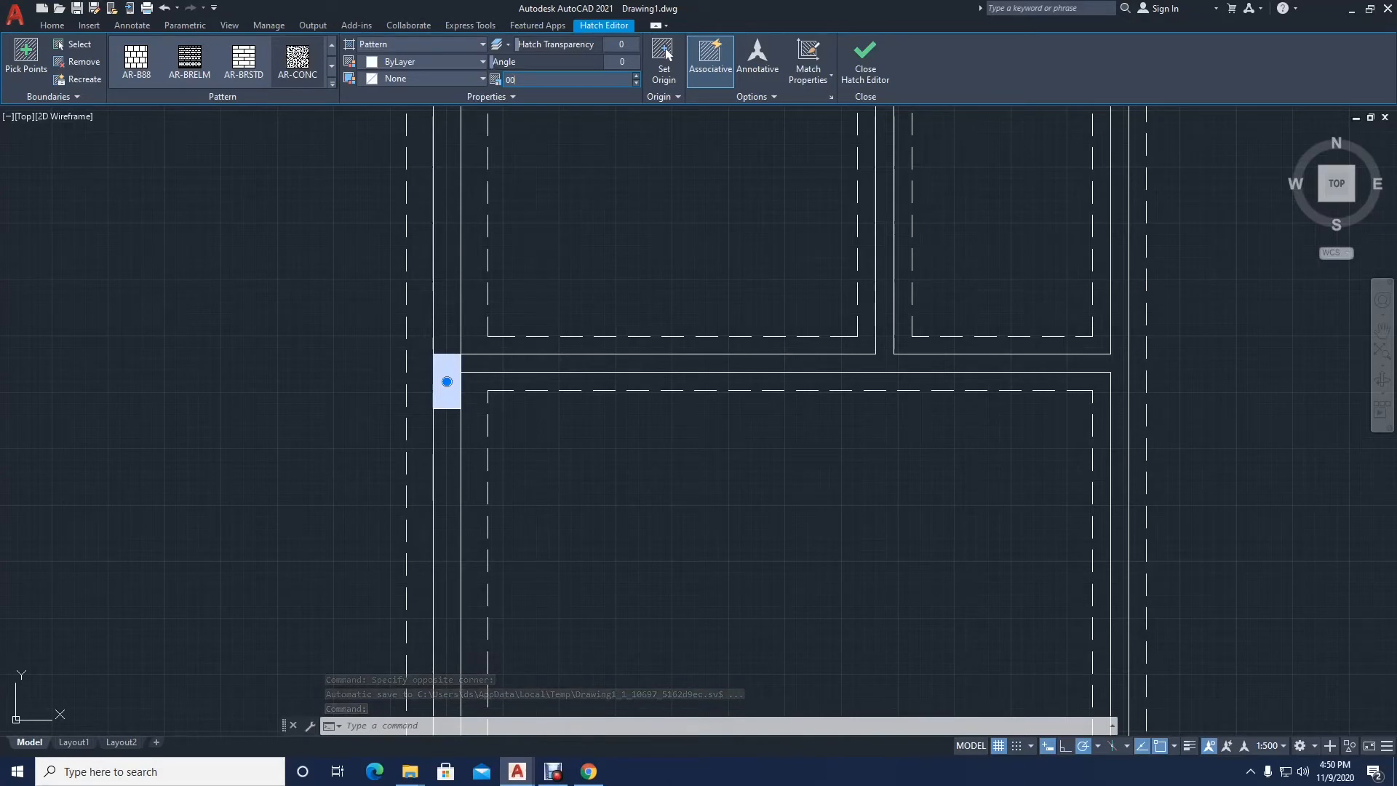
type("1")
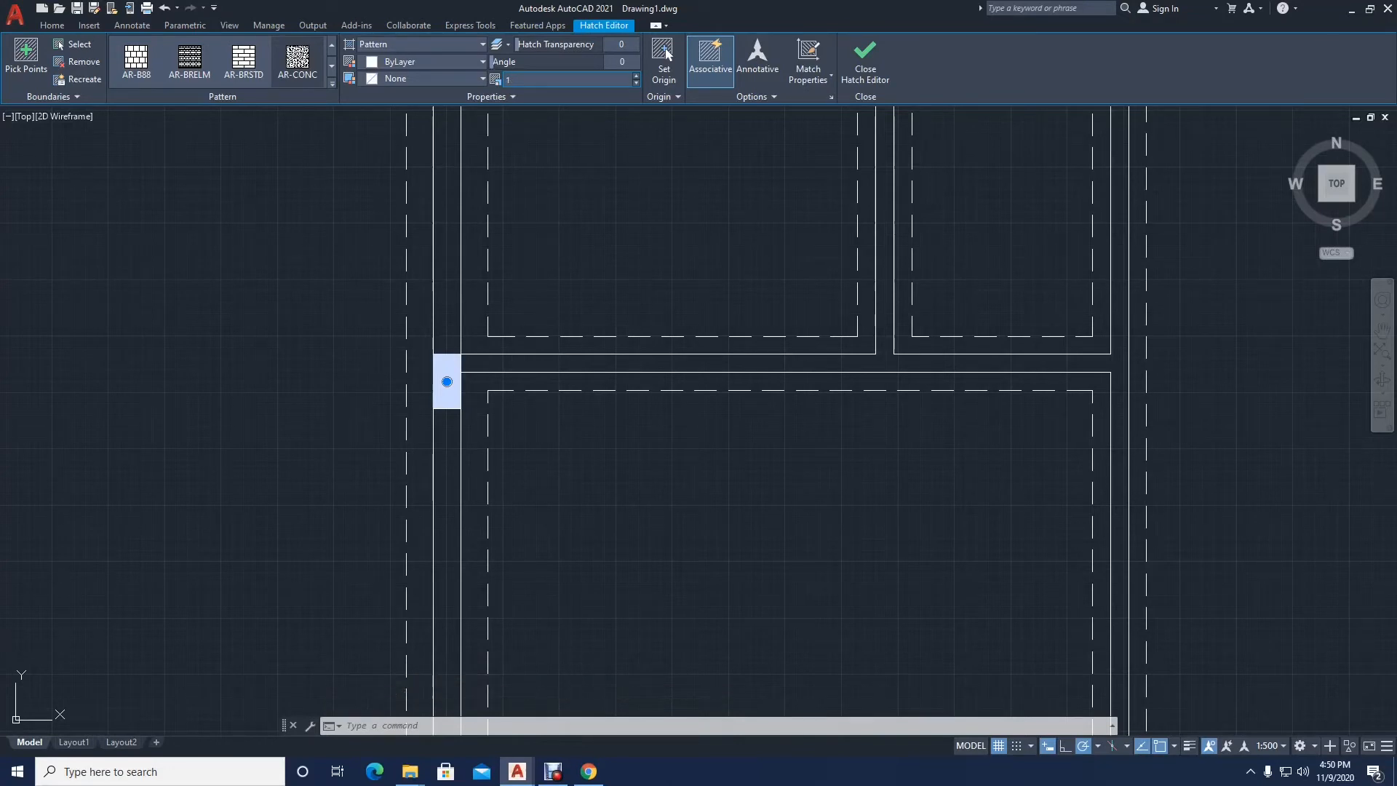
scroll(446, 385, "up", 8)
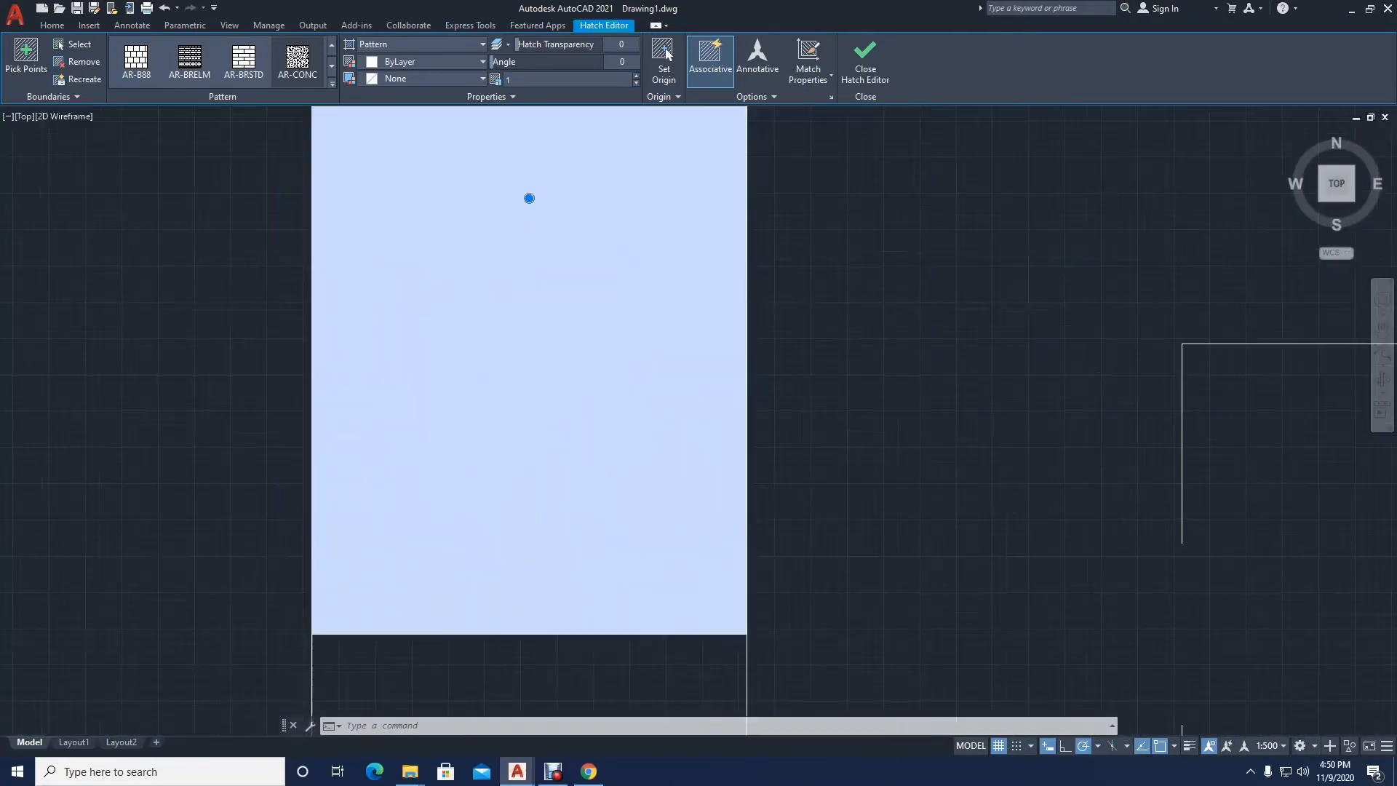
scroll(446, 390, "down", 8)
left_click(449, 390)
left_click(449, 373)
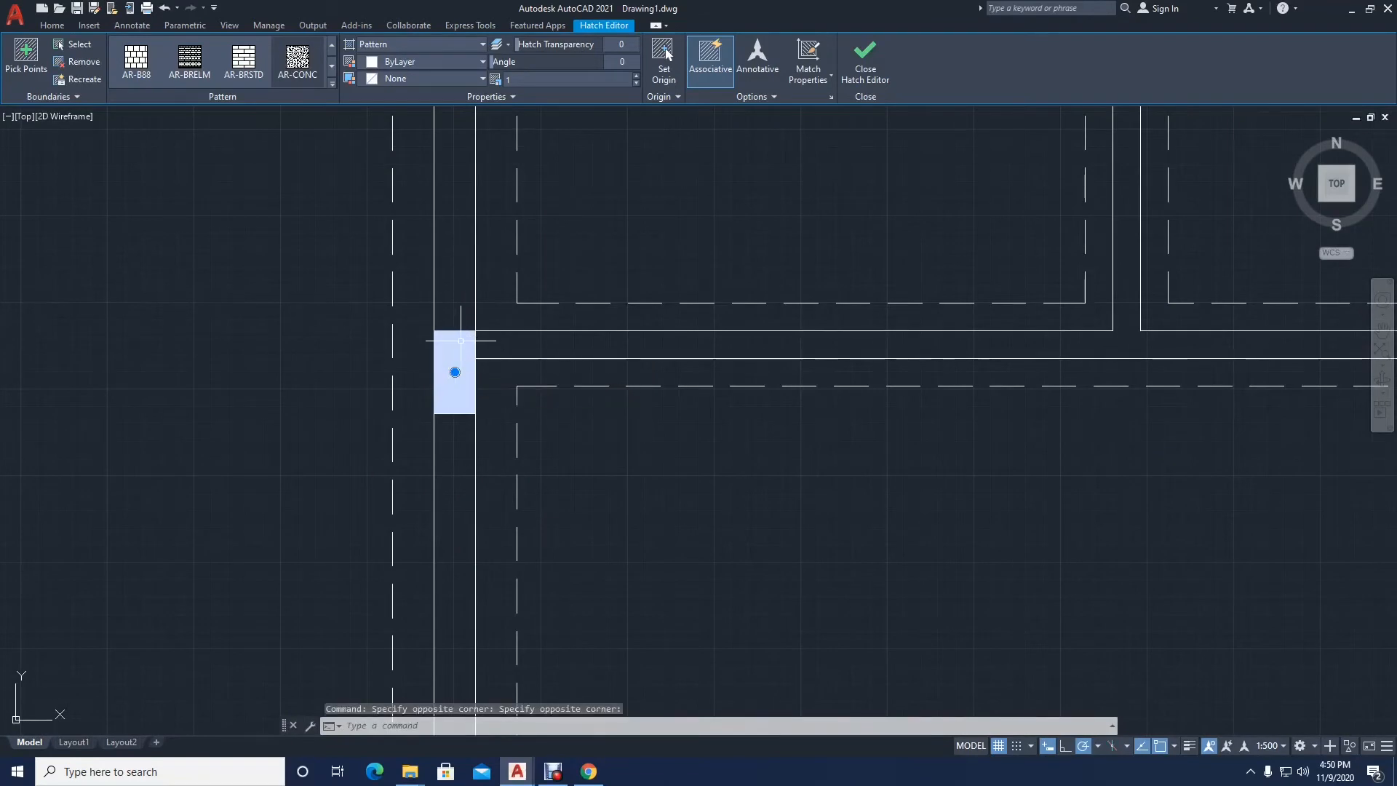
key("Escape")
Step: Select only the hatch in the left exterior wall block and reapply the AR-CONC pattern to it
scroll(445, 354, "down", 4)
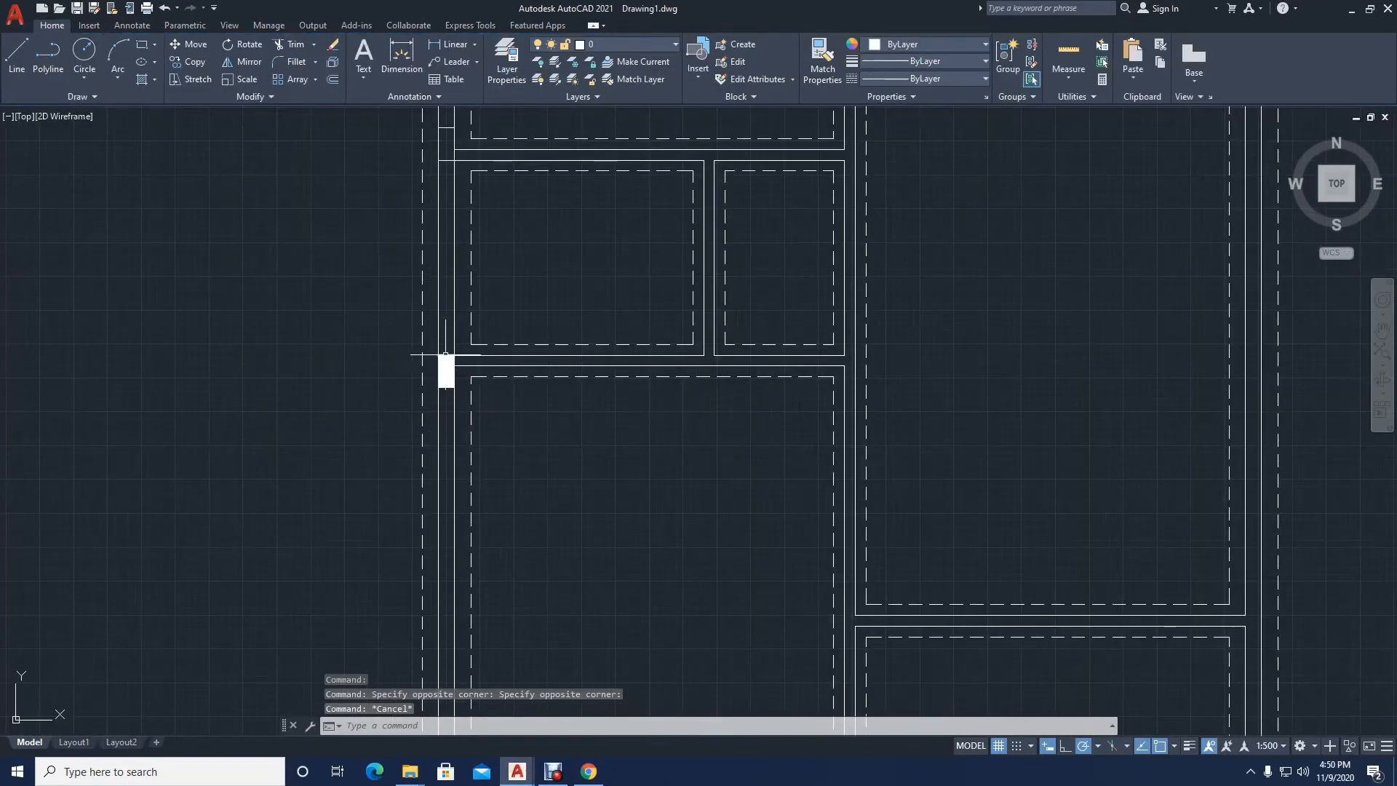
left_click(442, 378)
key("Escape")
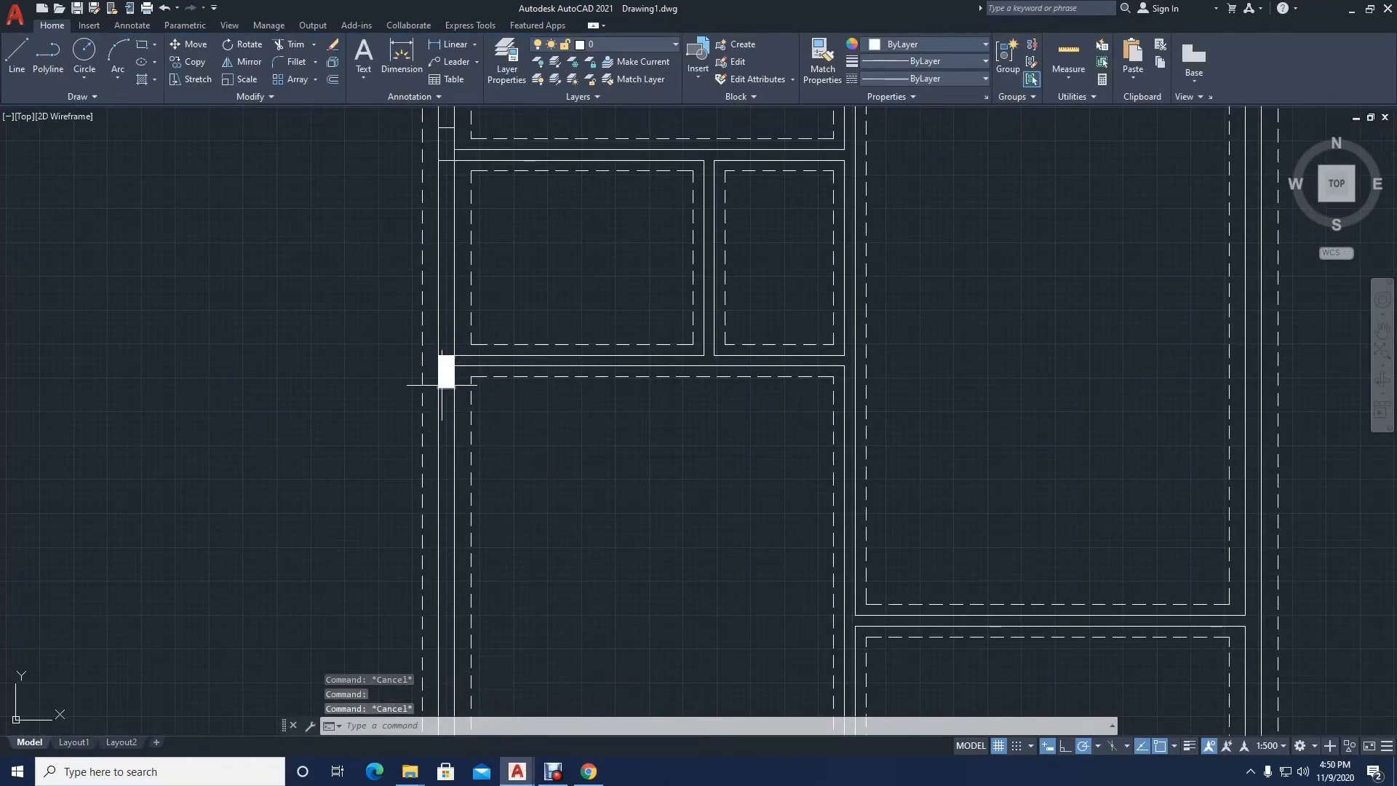
left_click(449, 372)
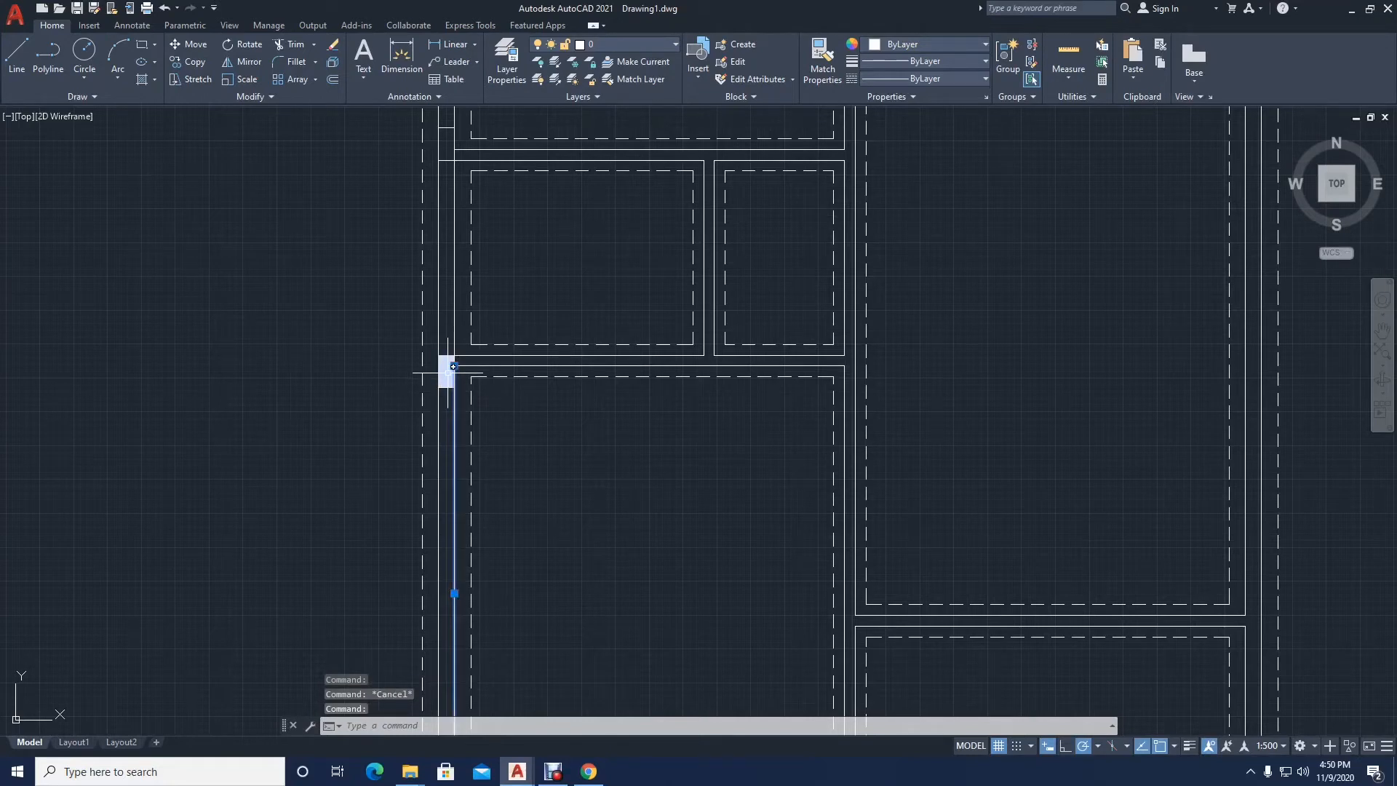
key("Escape")
left_click(446, 372)
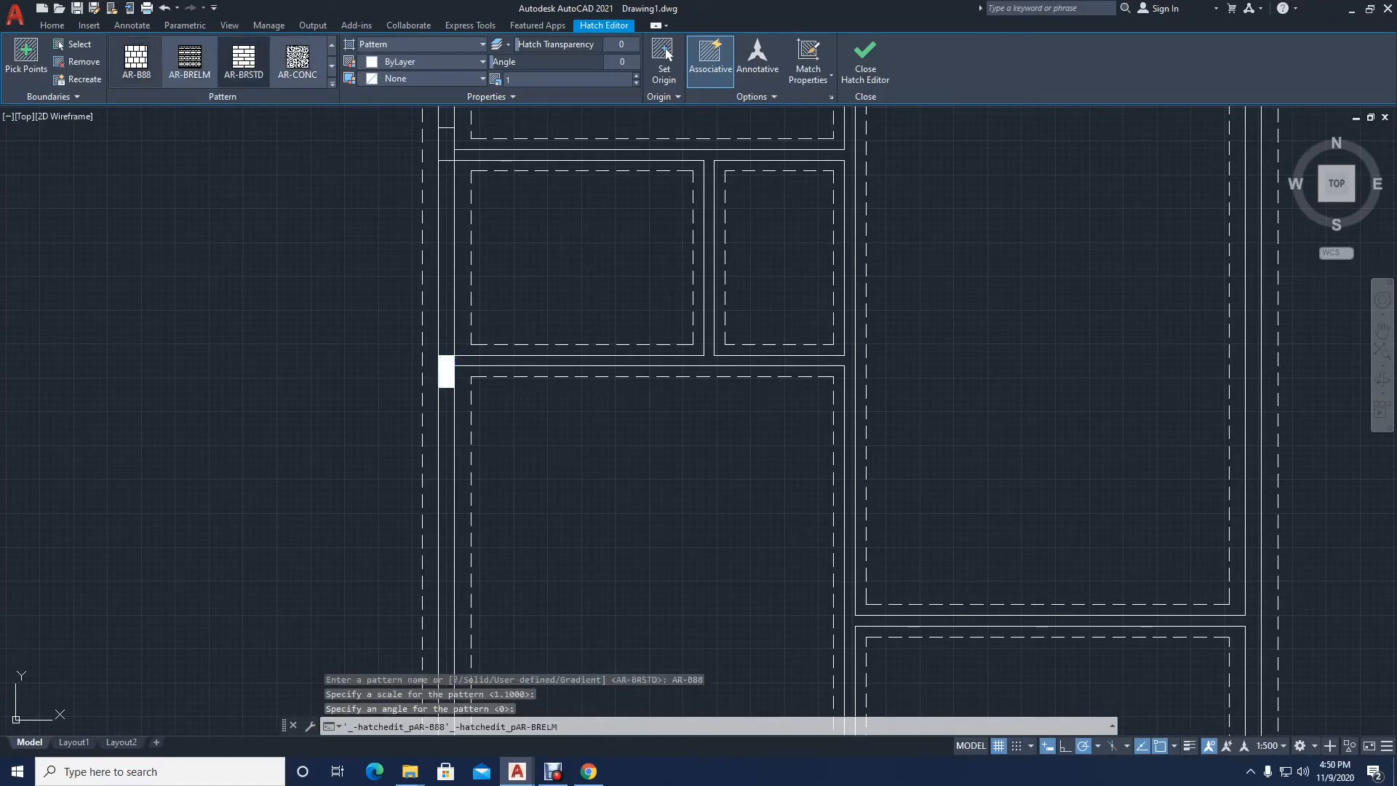
left_click(297, 61)
scroll(473, 400, "up", 5)
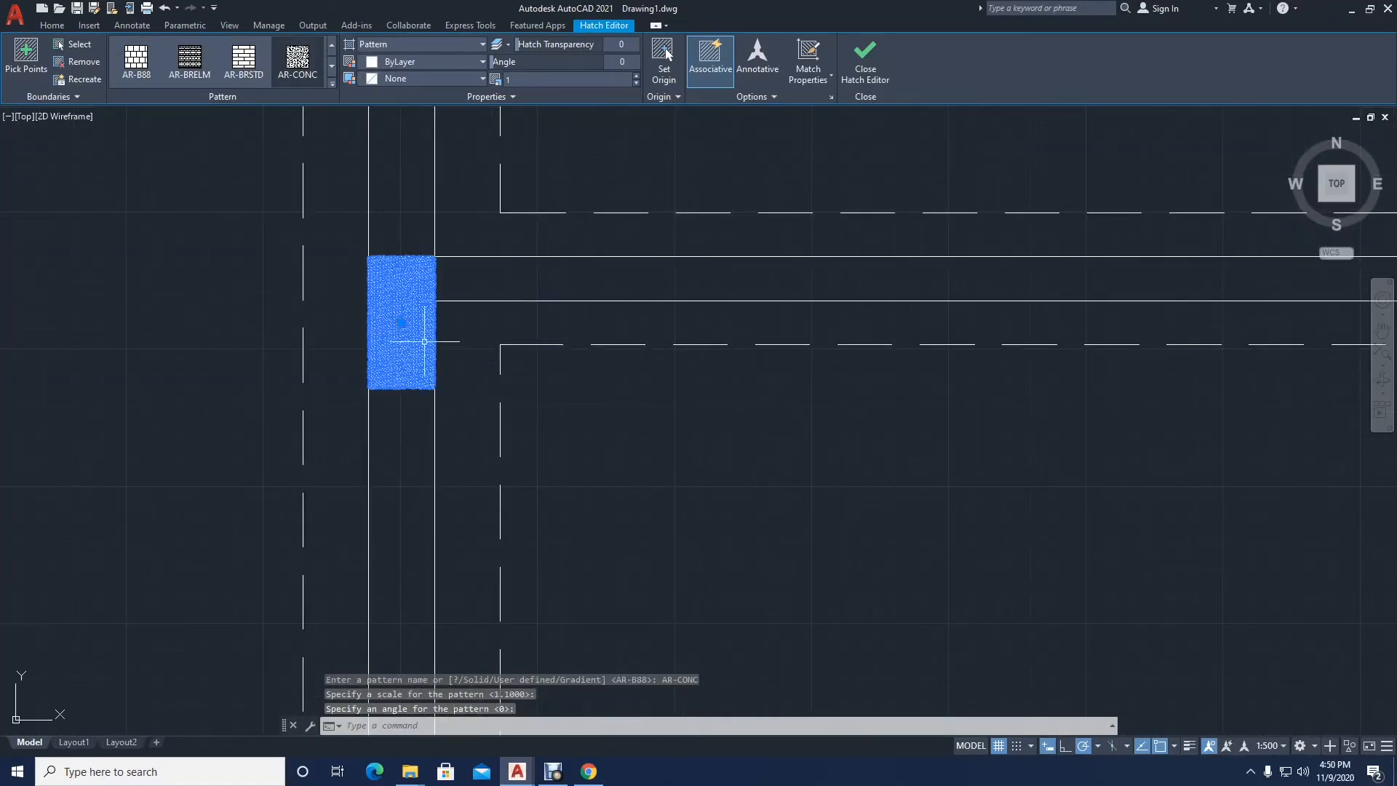
scroll(424, 342, "up", 5)
scroll(413, 340, "down", 5)
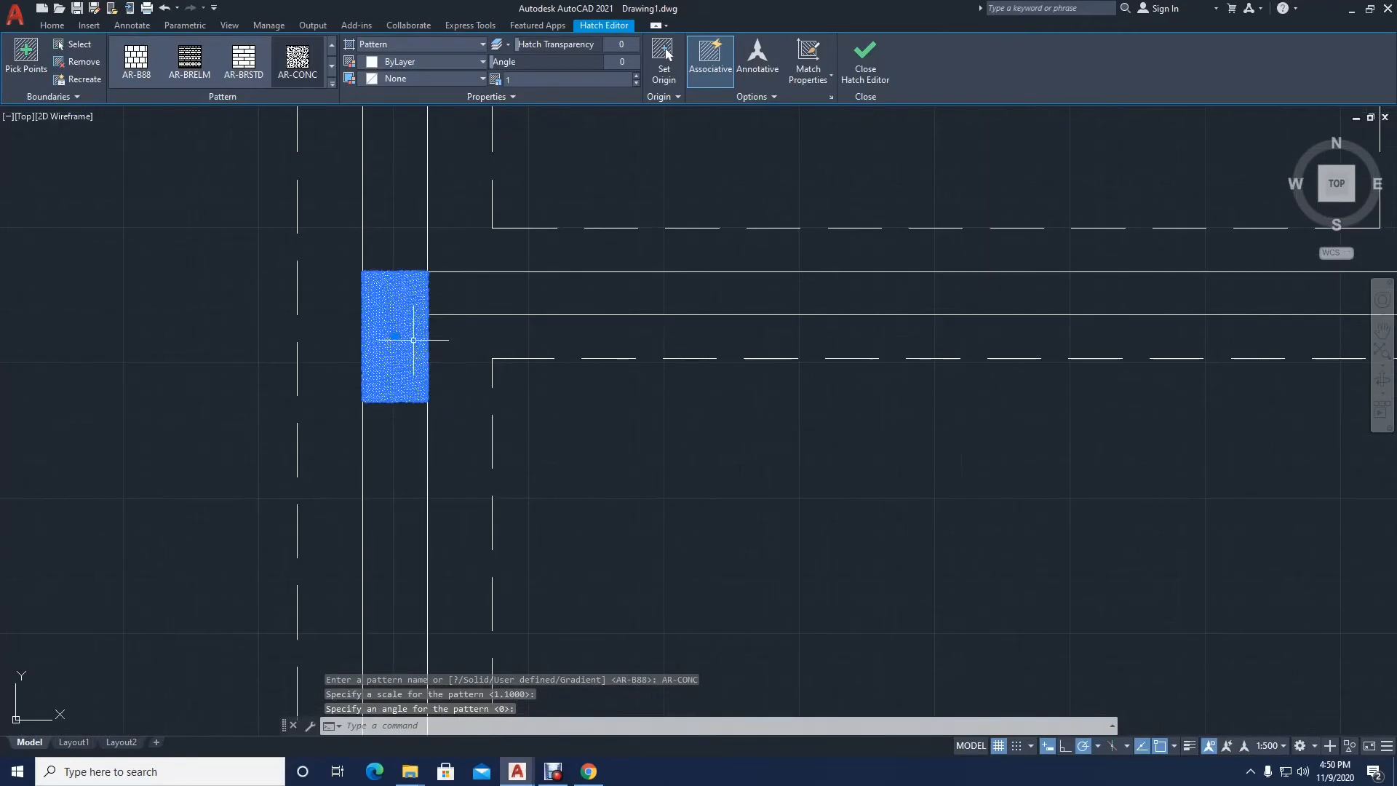
Step: Reselect the wall block's hatch, keep the AR-CONC pattern and set its scale to 20
key("Escape")
left_click(376, 339)
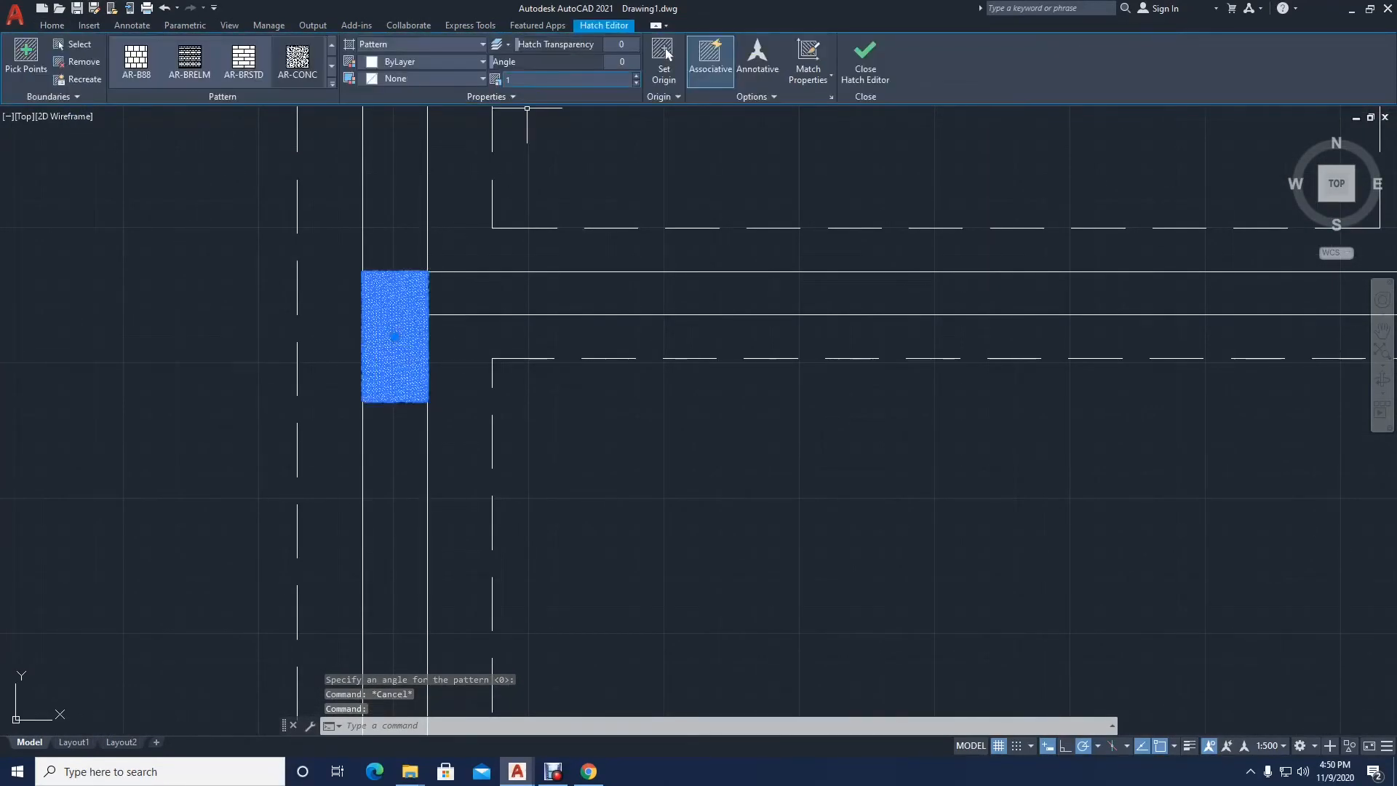
left_click(297, 62)
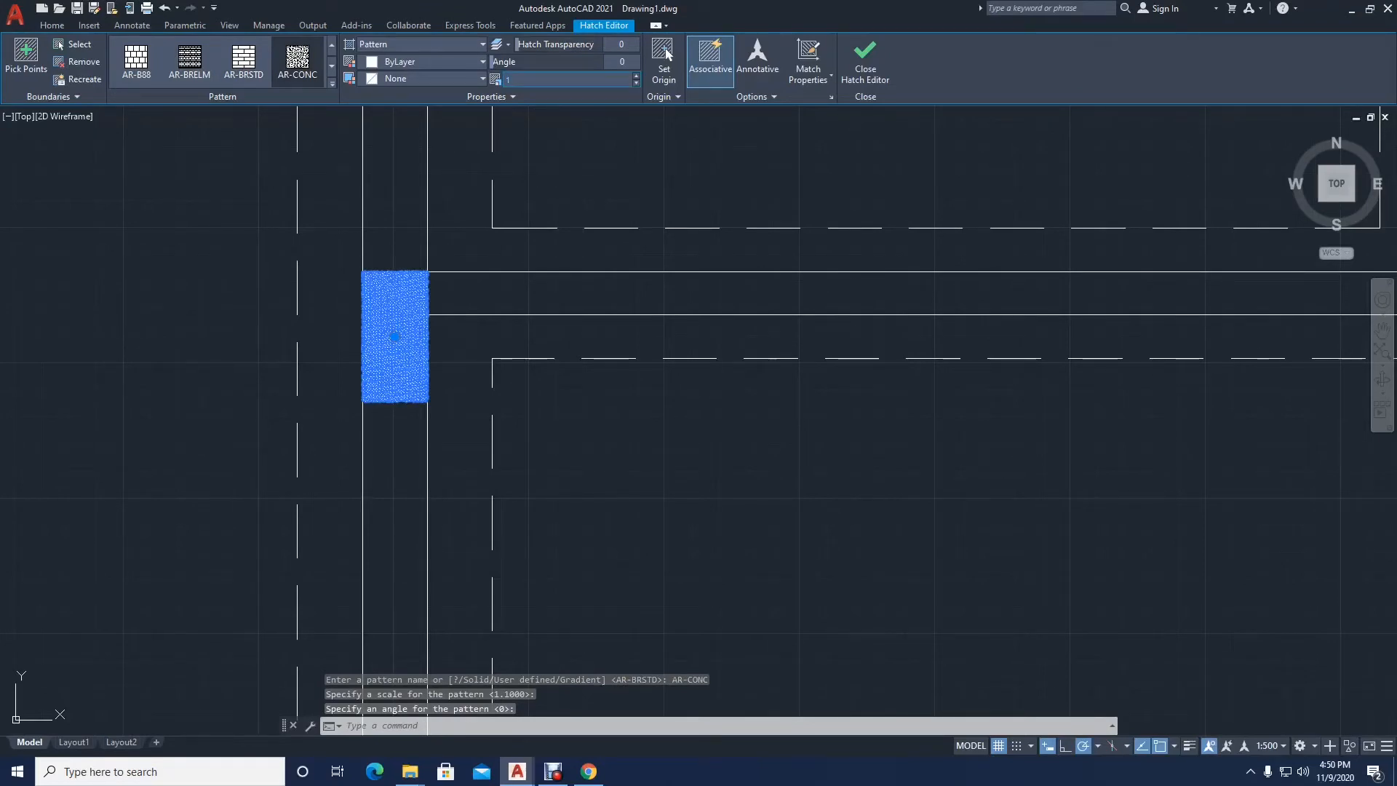
type("20")
key("Return")
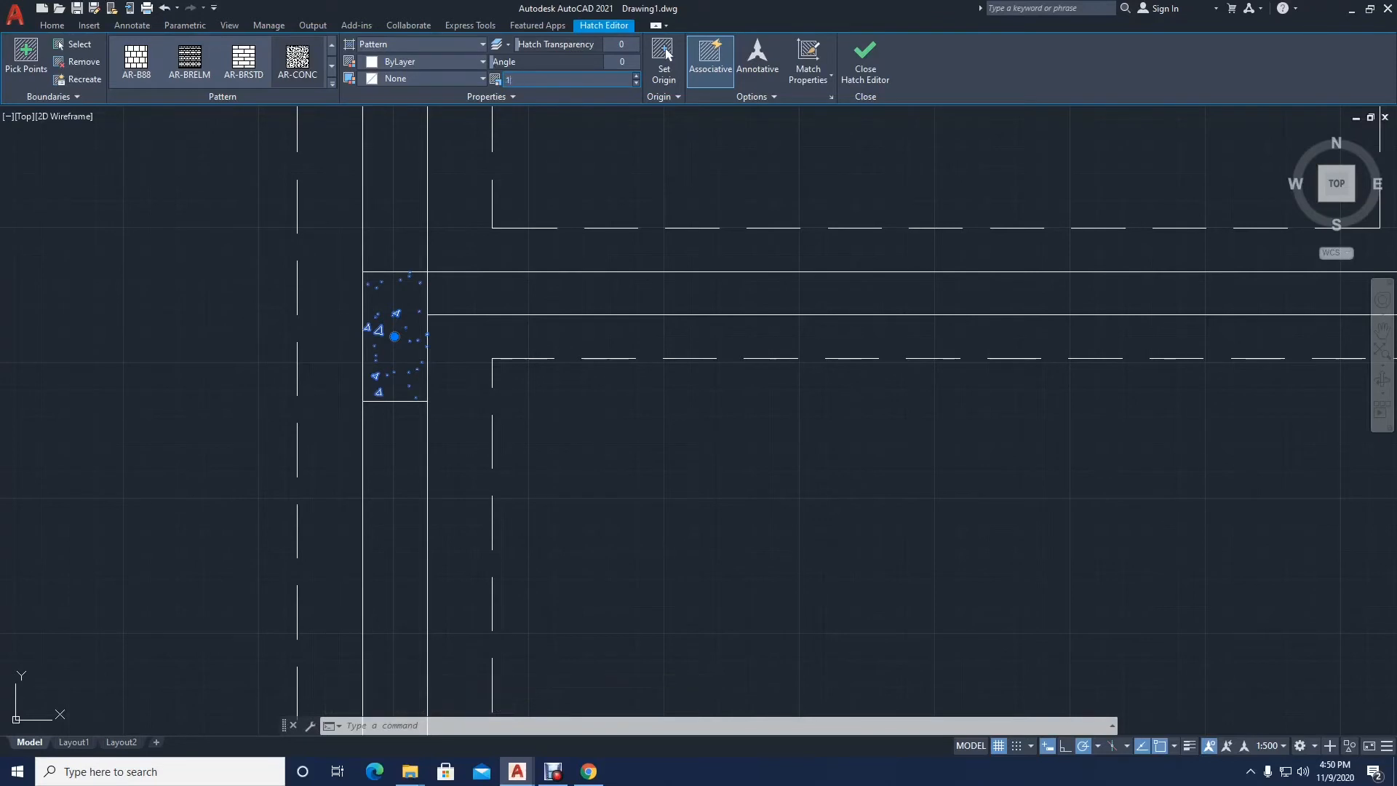
Step: Set the AR-CONC hatch scale to 15 and check how the pattern fills the wall block
key("Return")
key("Escape")
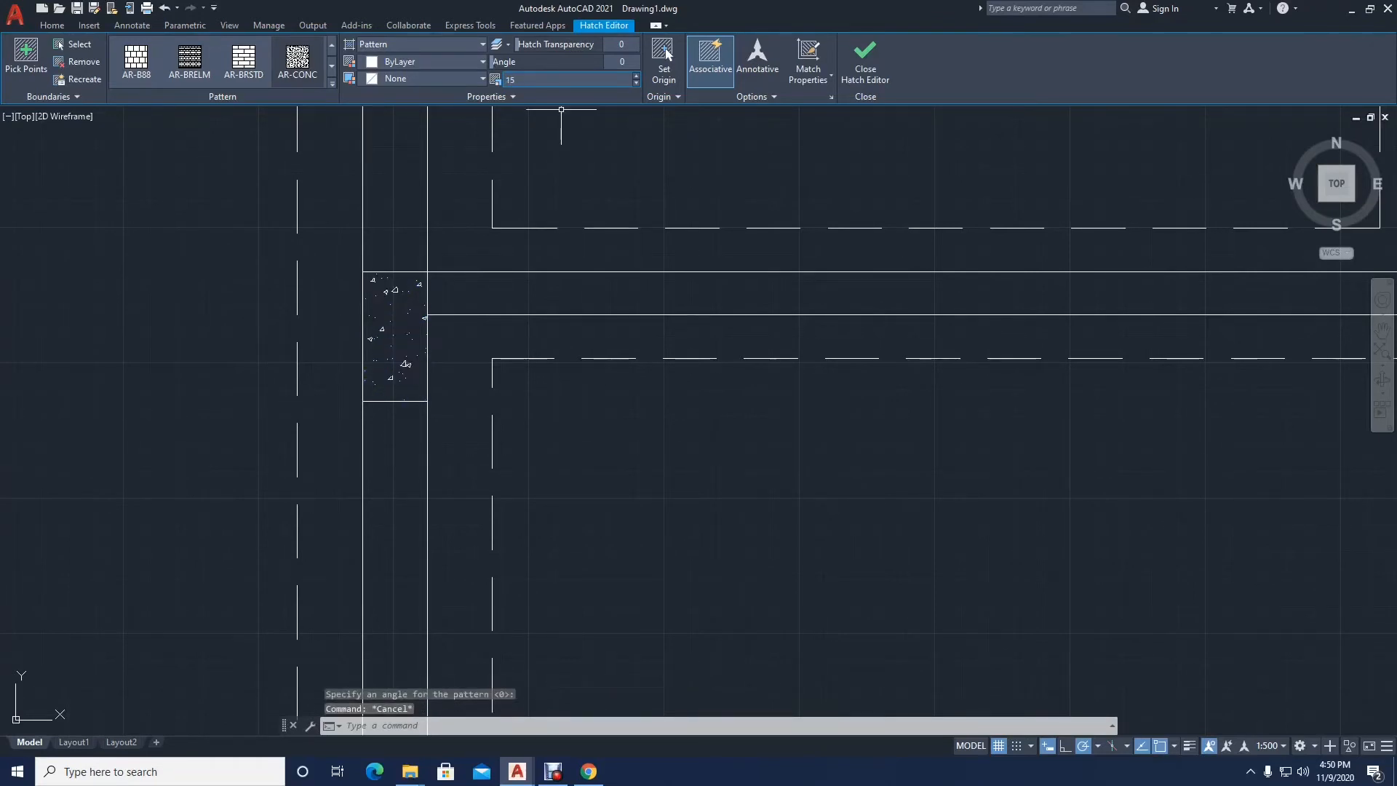
scroll(420, 395, "down", 4)
middle_click_drag(420, 395, 422, 409)
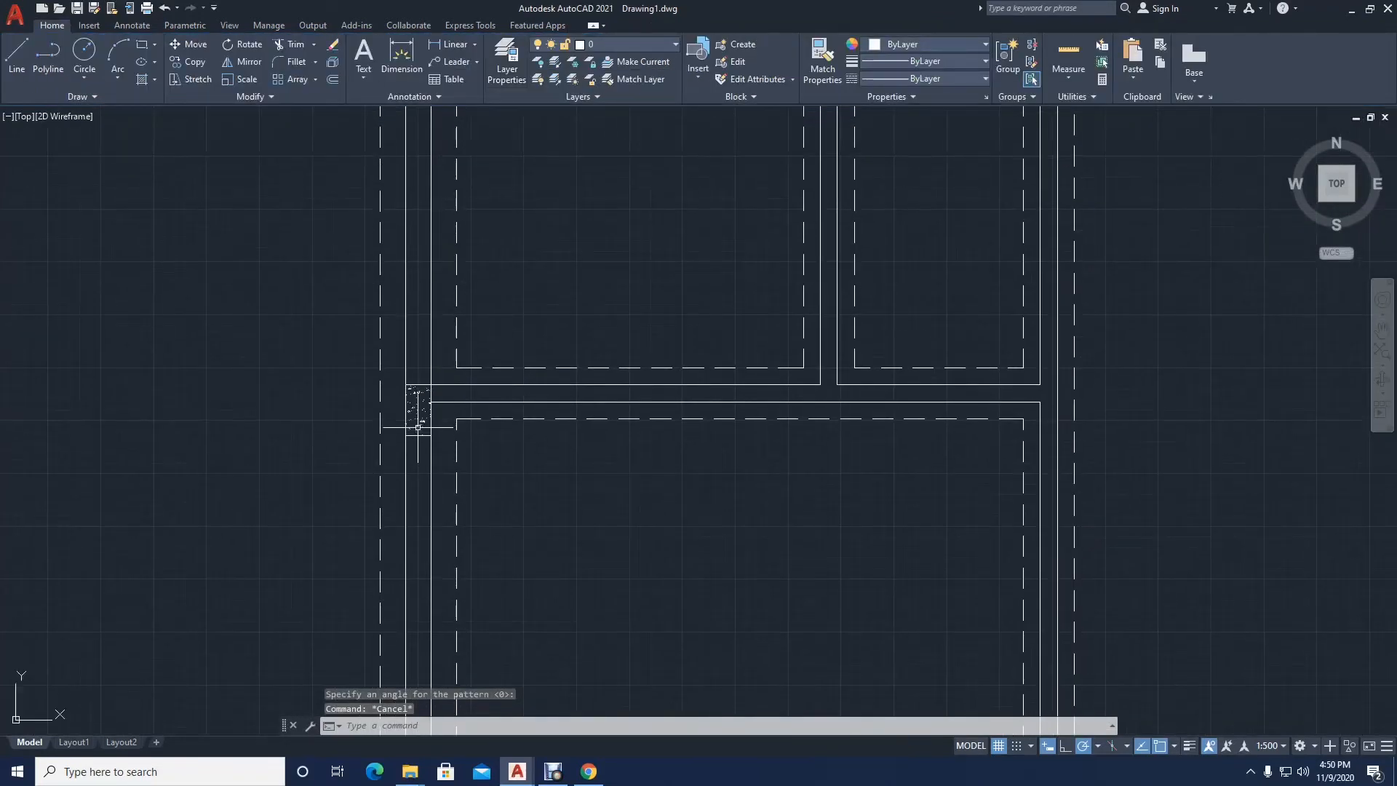
scroll(419, 414, "up", 6)
scroll(417, 409, "down", 8)
scroll(431, 373, "up", 8)
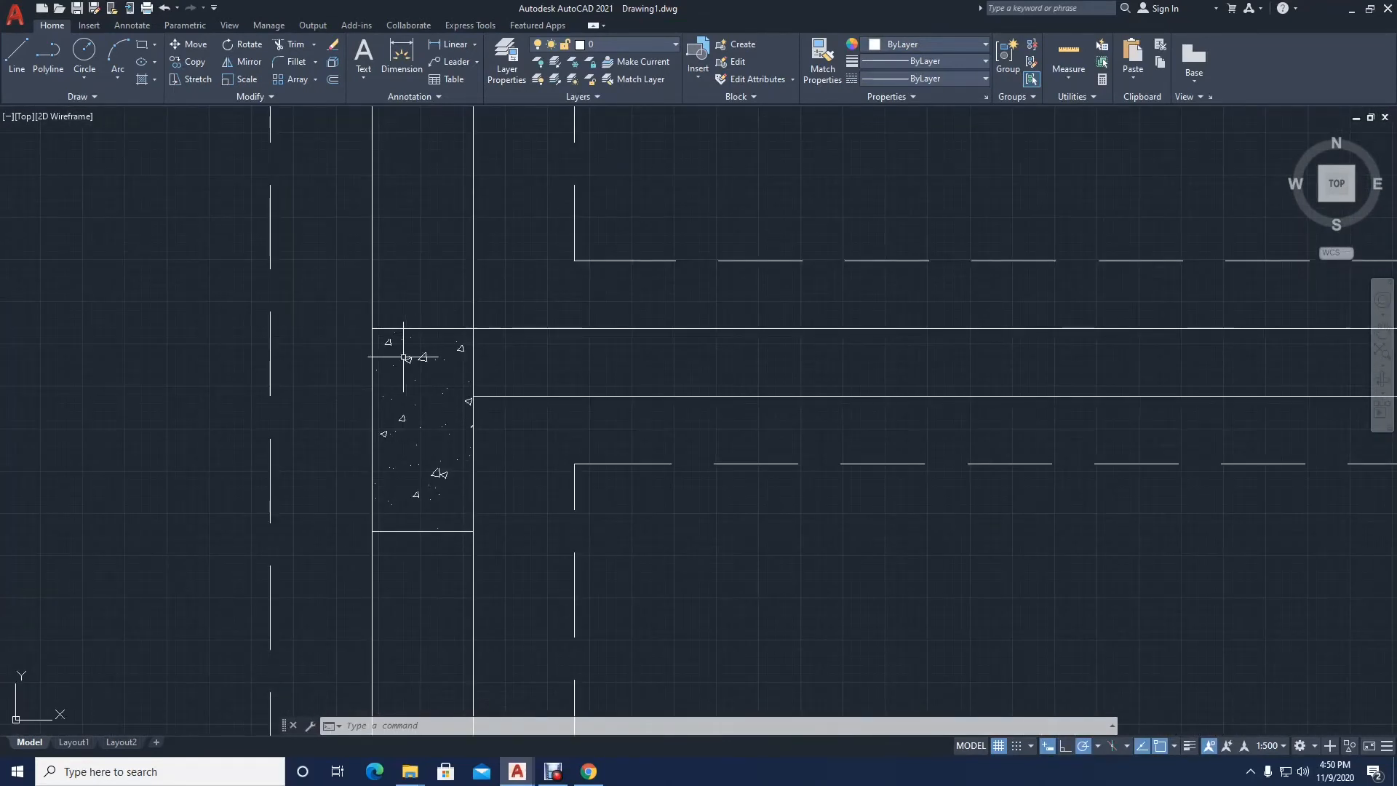
Step: Start a hatch and pick the upper left-wall junction block and the top-left corner block as its areas
scroll(421, 342, "down", 6)
middle_click_drag(447, 423, 463, 480)
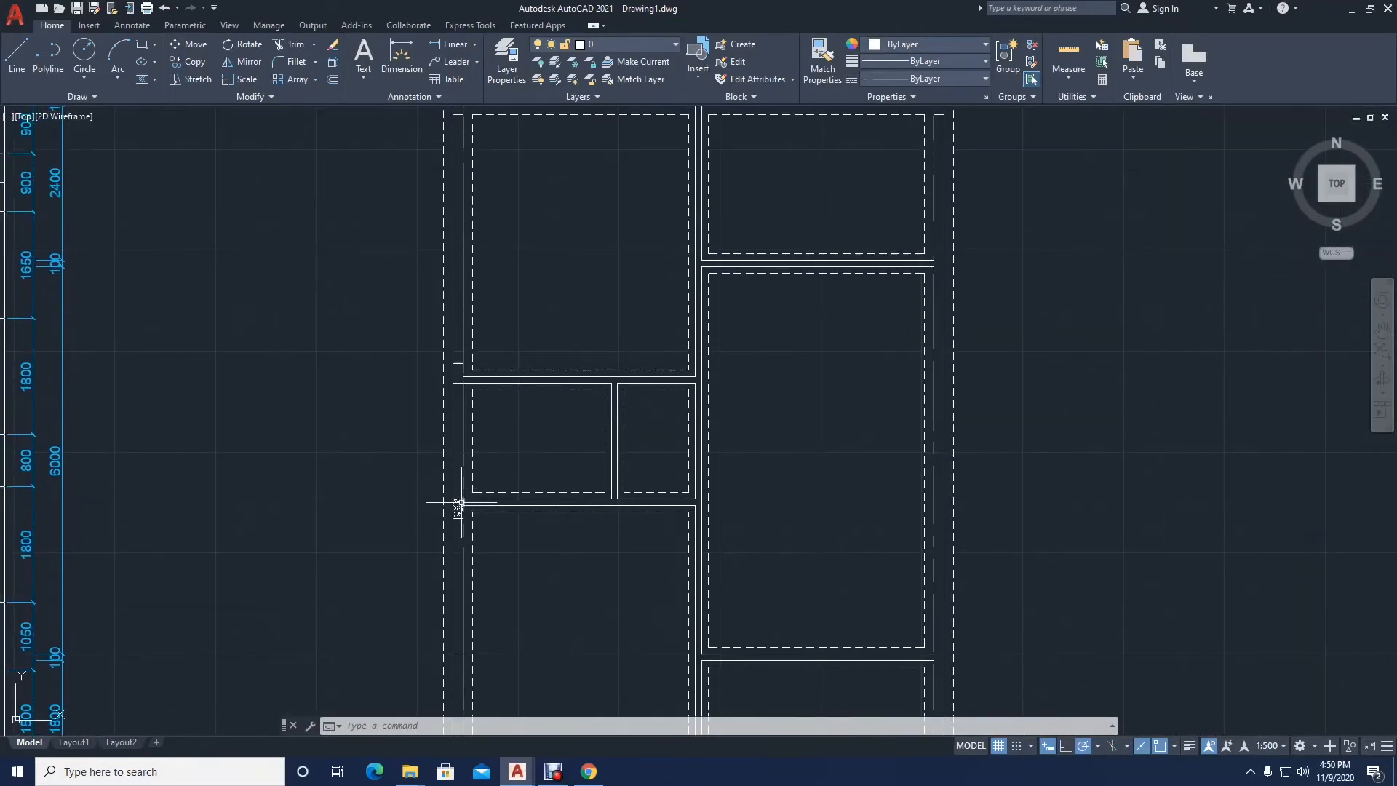
scroll(460, 472, "up", 3)
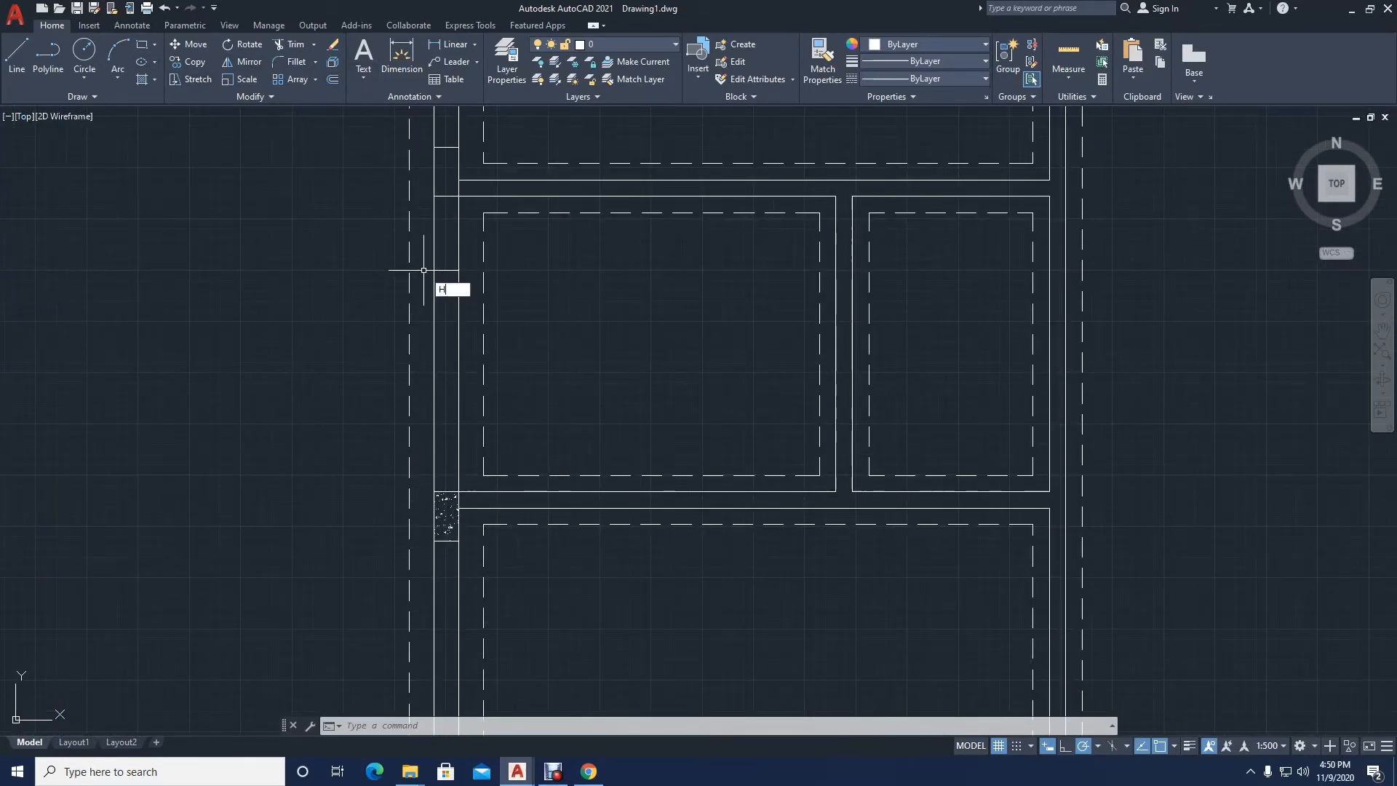
key("Return")
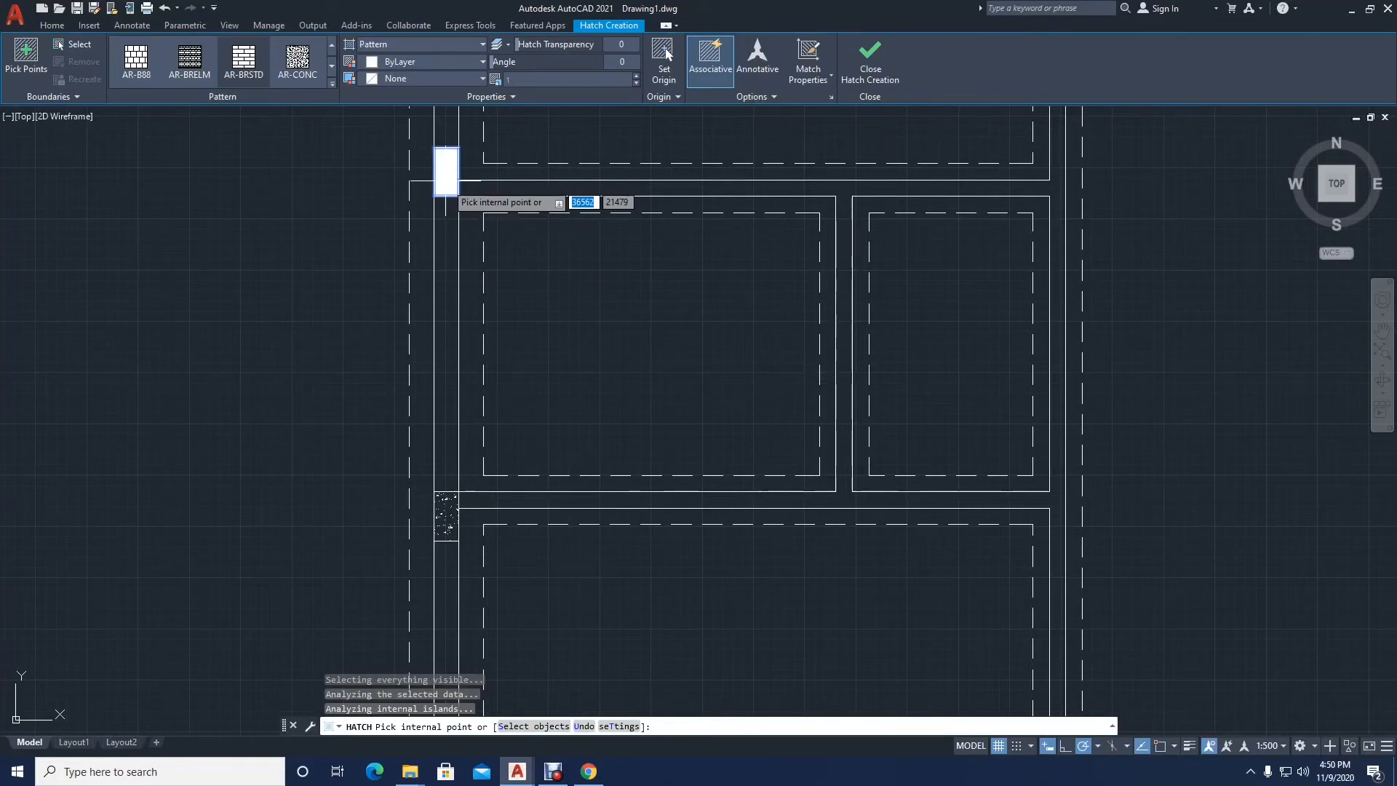
scroll(445, 181, "down", 2)
middle_click_drag(454, 221, 440, 553)
middle_click_drag(469, 361, 469, 447)
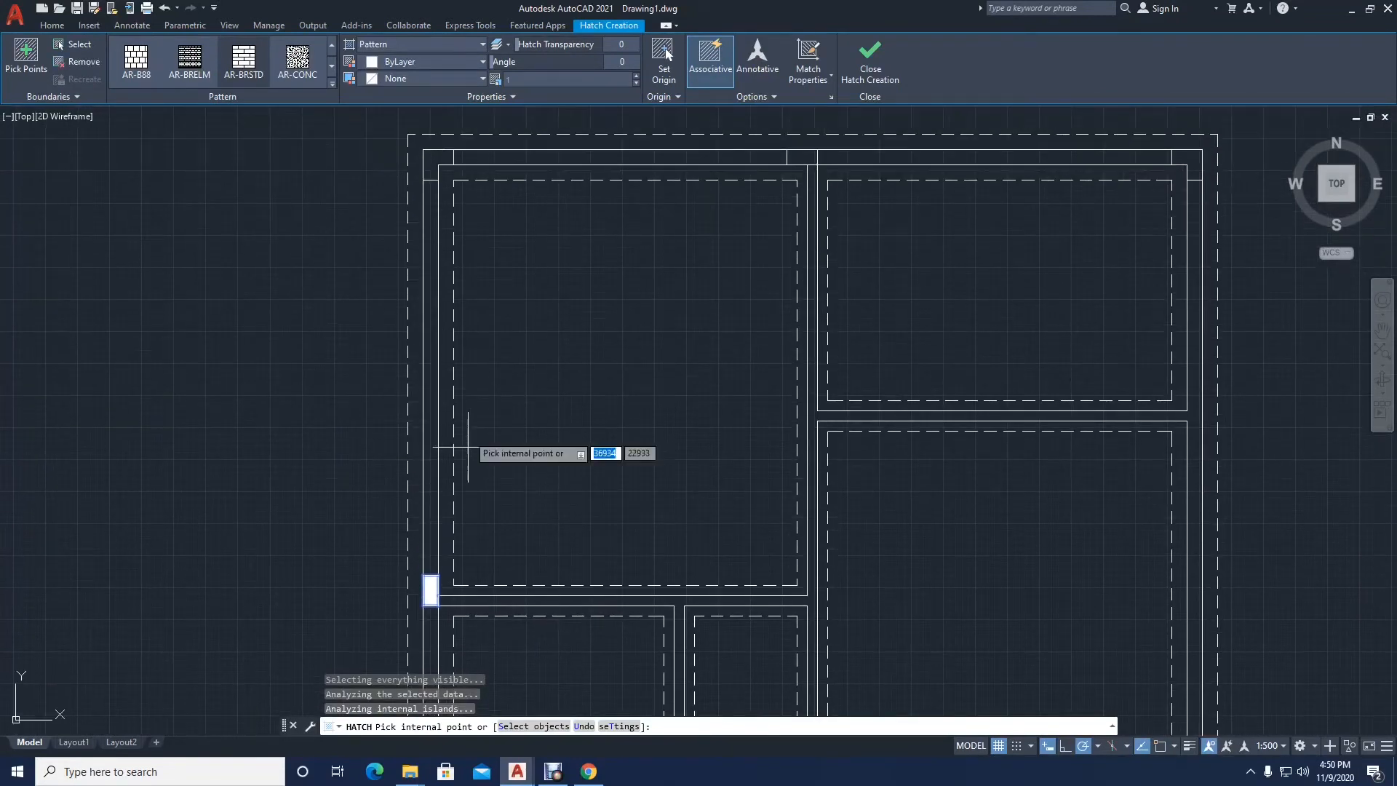
left_click(437, 164)
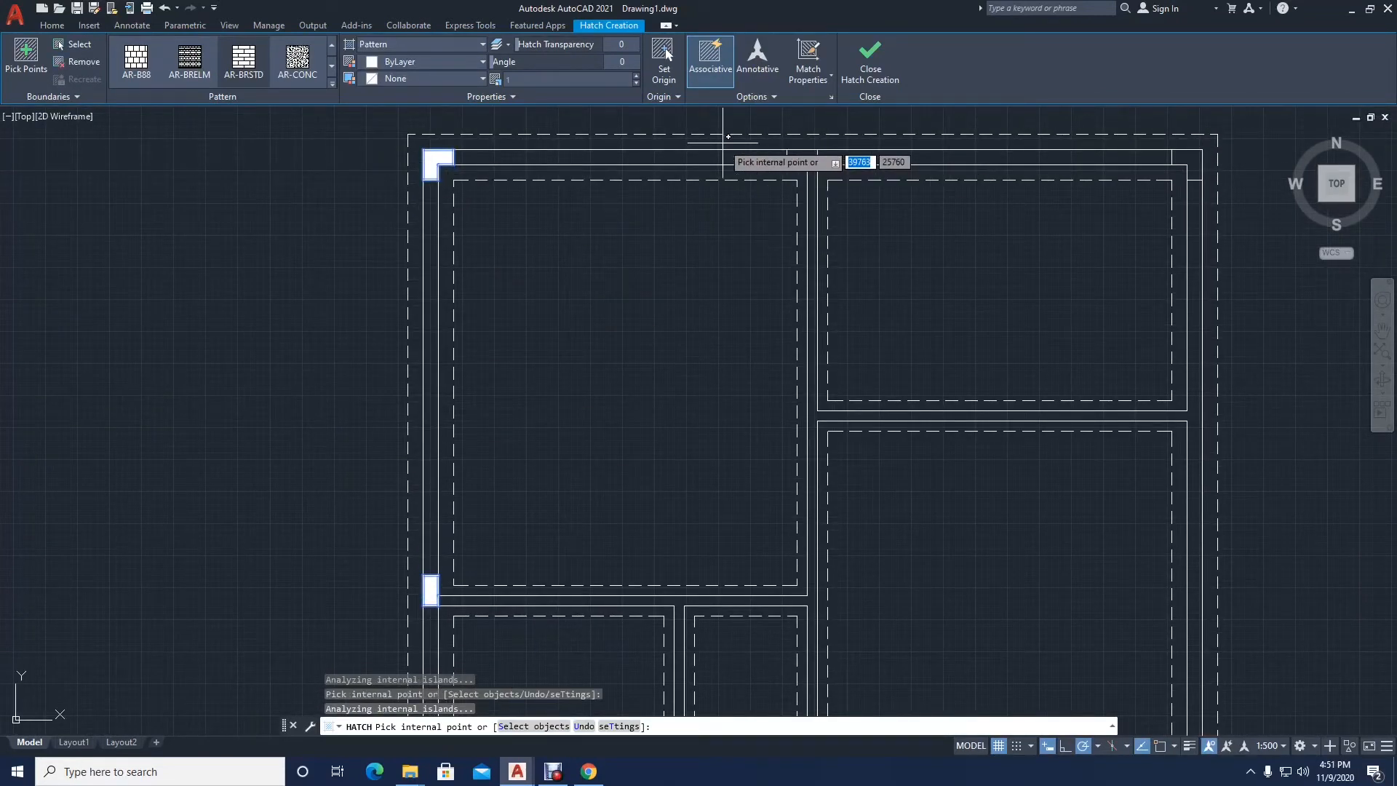
Step: Apply the AR-CONC pattern to the picked blocks with a hatch scale of 15
left_click(299, 63)
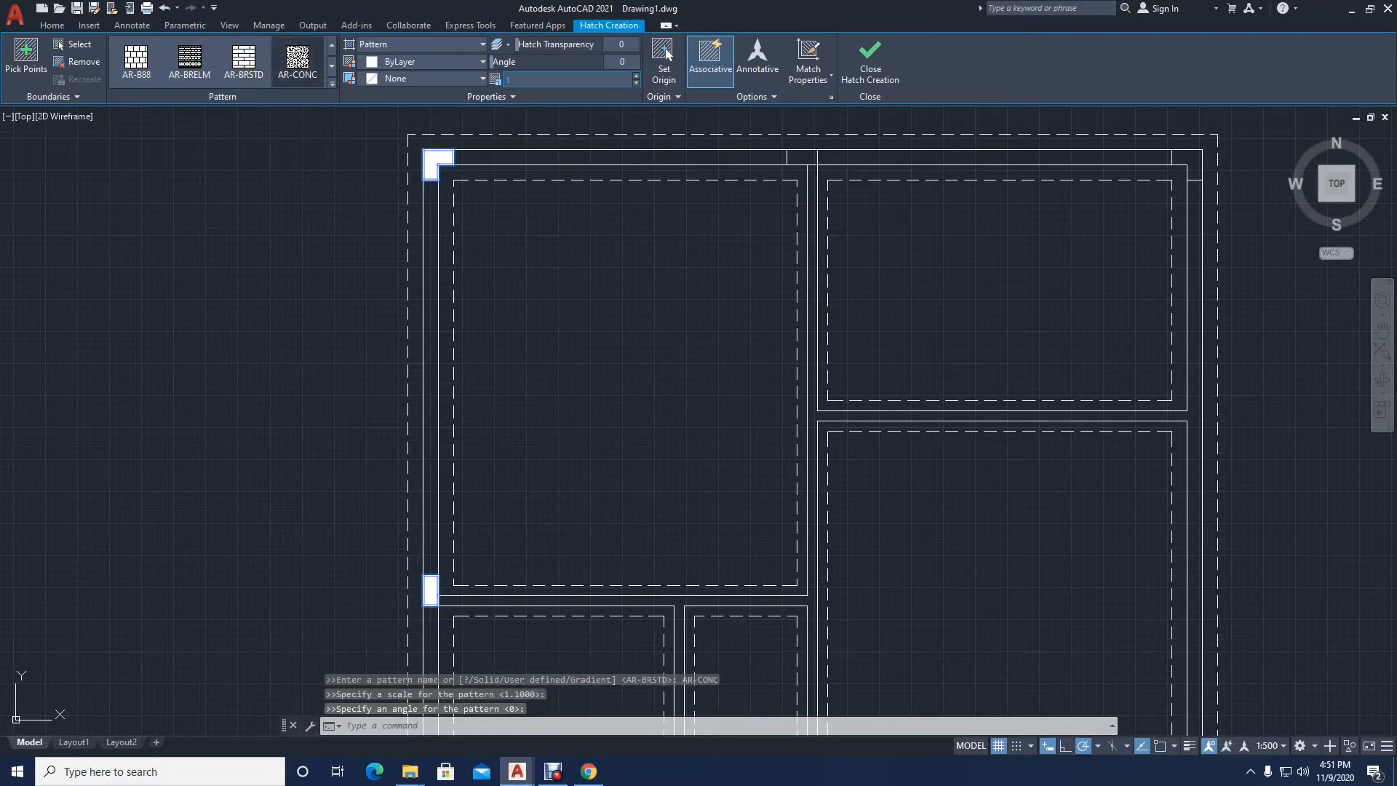
type("2")
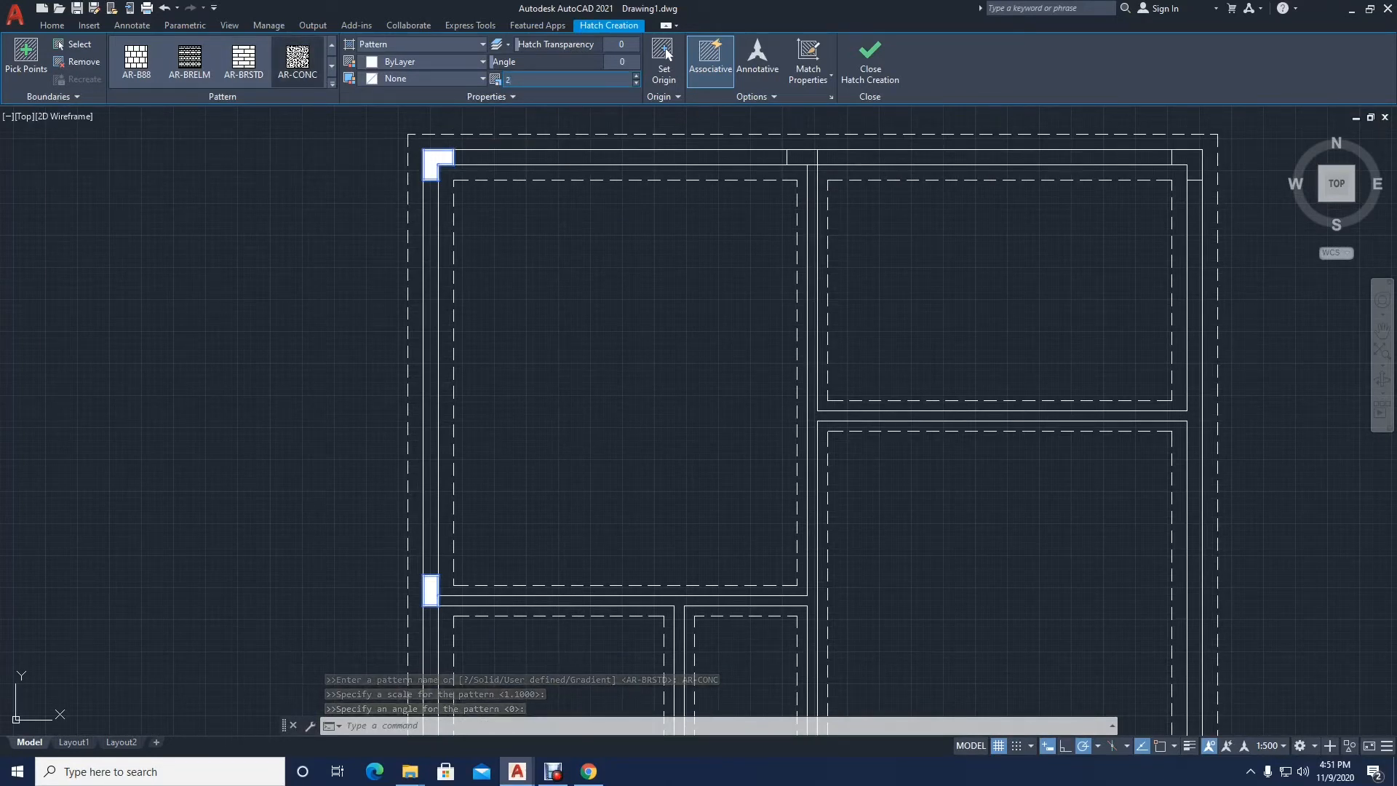
key("BackSpace")
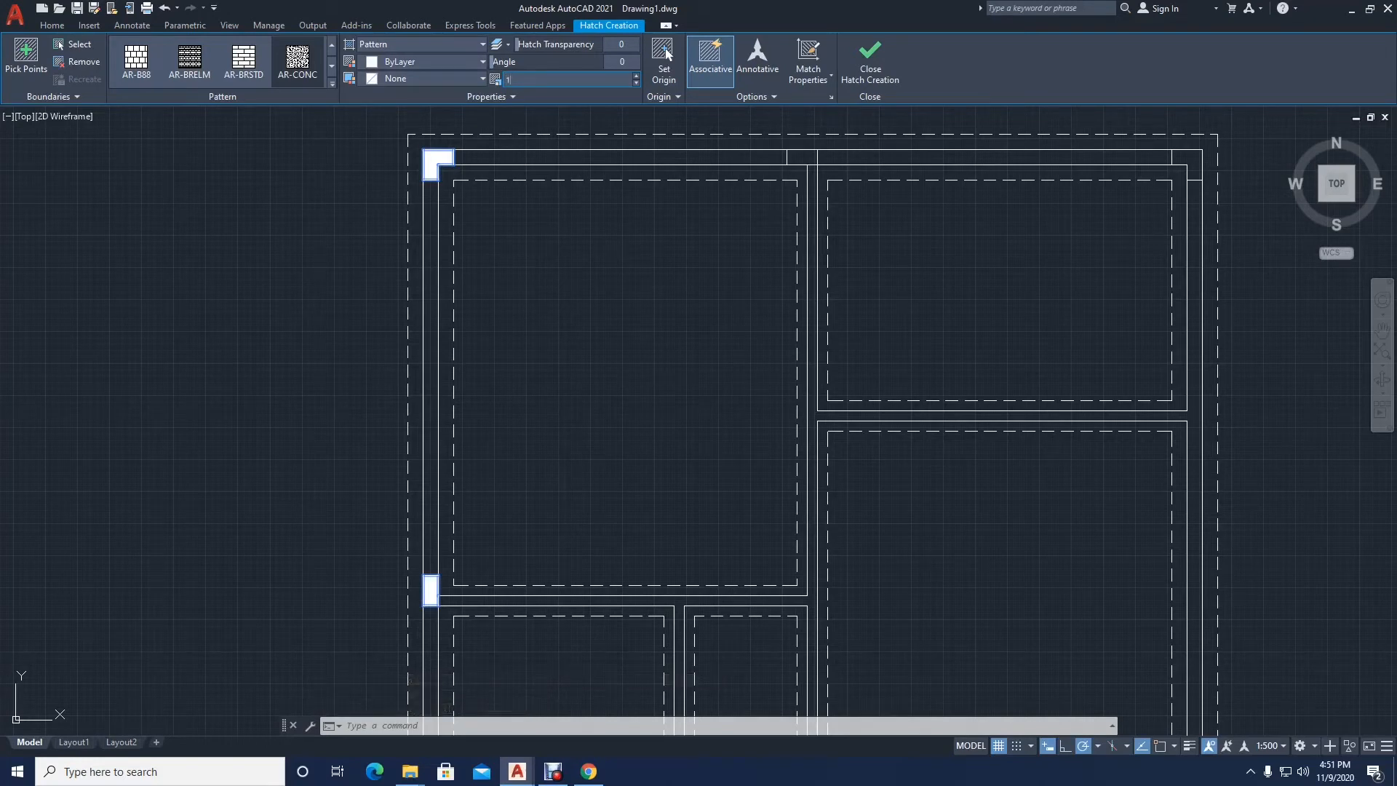
key("Return")
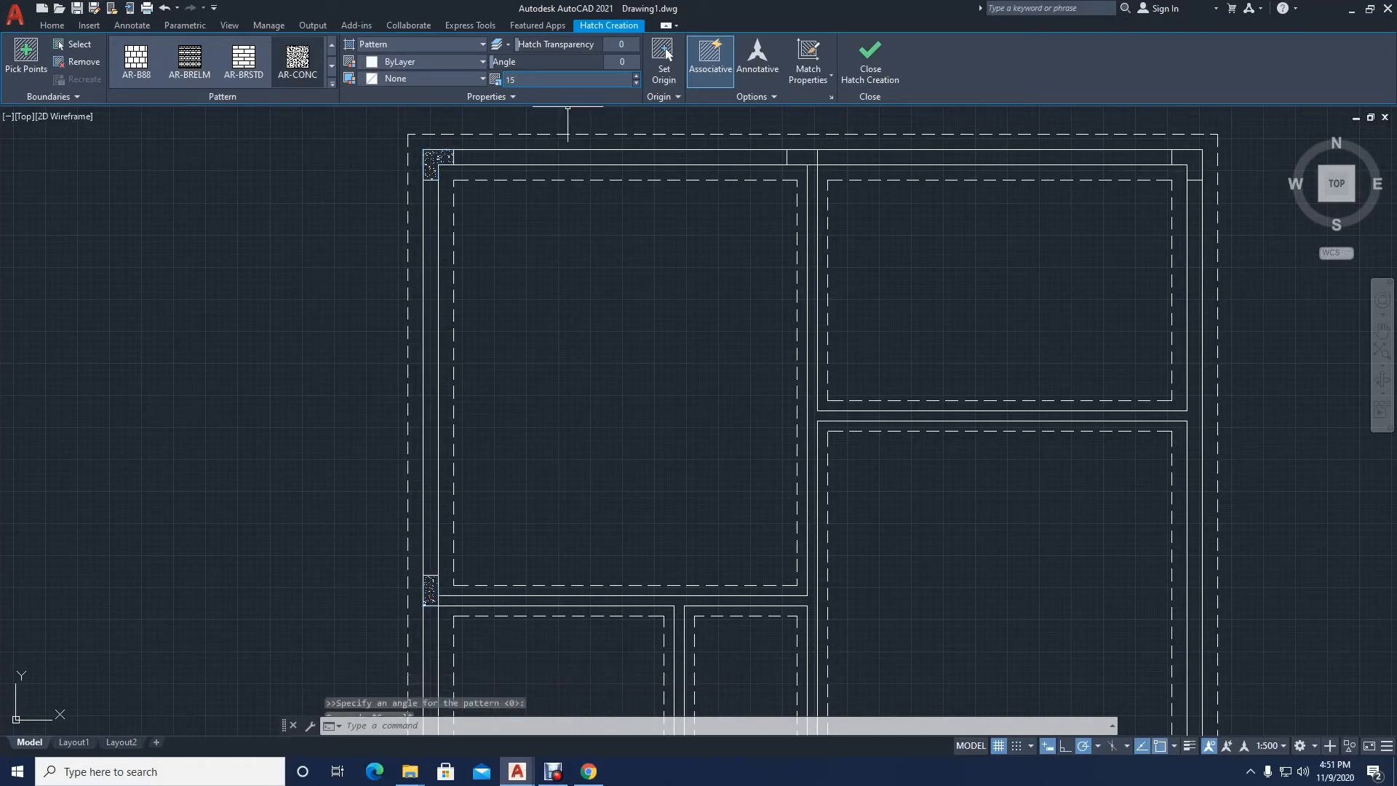
key("Escape")
Step: Hatch the top-wall junction block and the top-right corner block with AR-CONC at scale 15
key("Return")
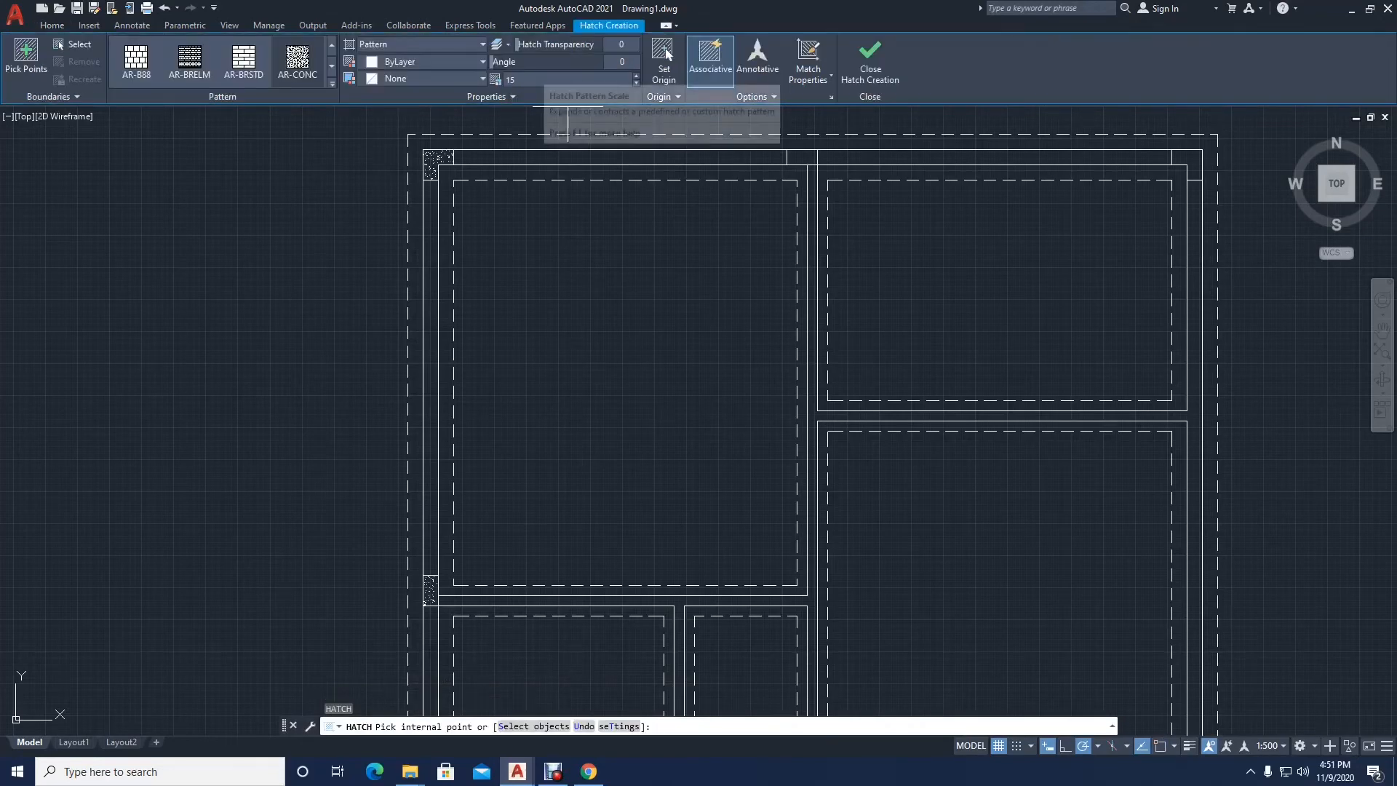
scroll(521, 283, "down", 2)
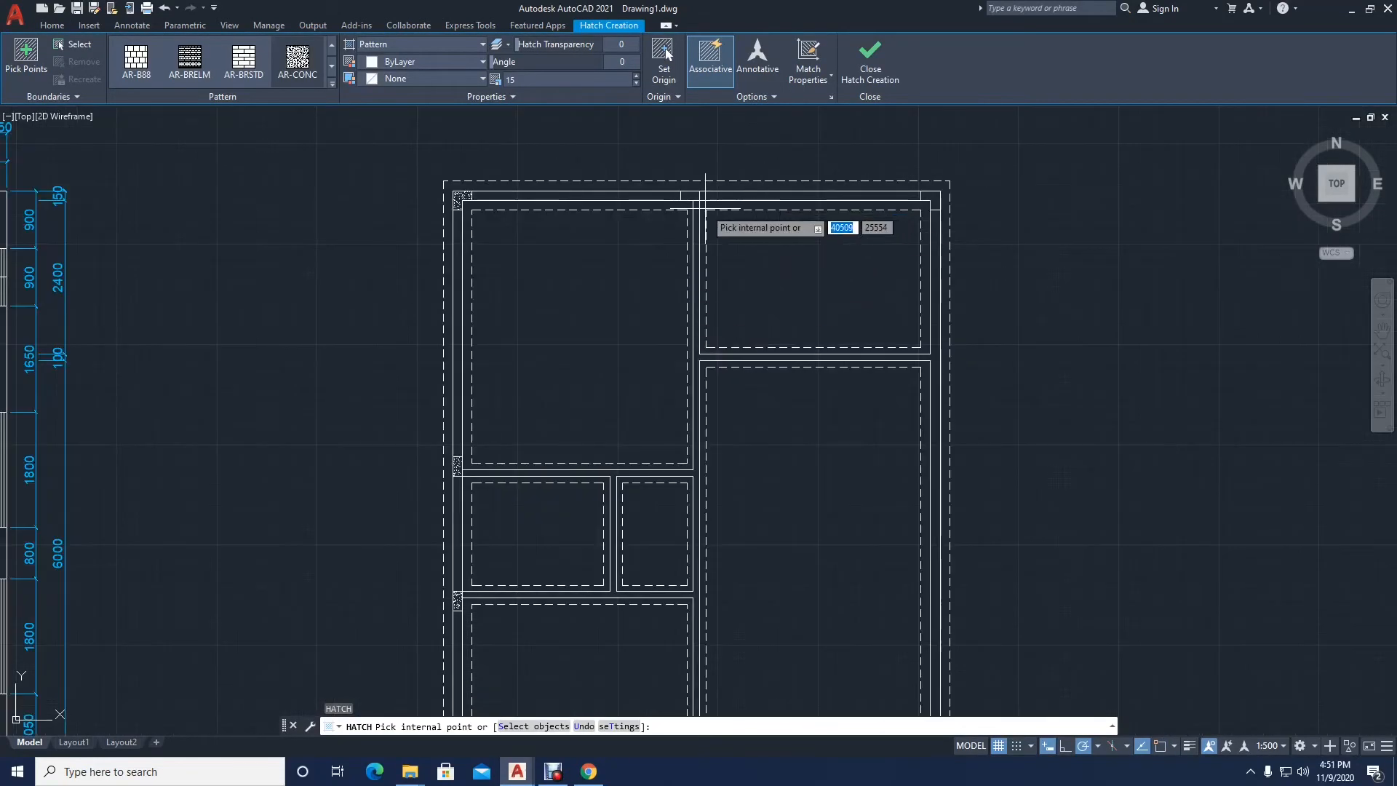
scroll(699, 197, "up", 4)
left_click(677, 188)
middle_click_drag(677, 187, 339, 245)
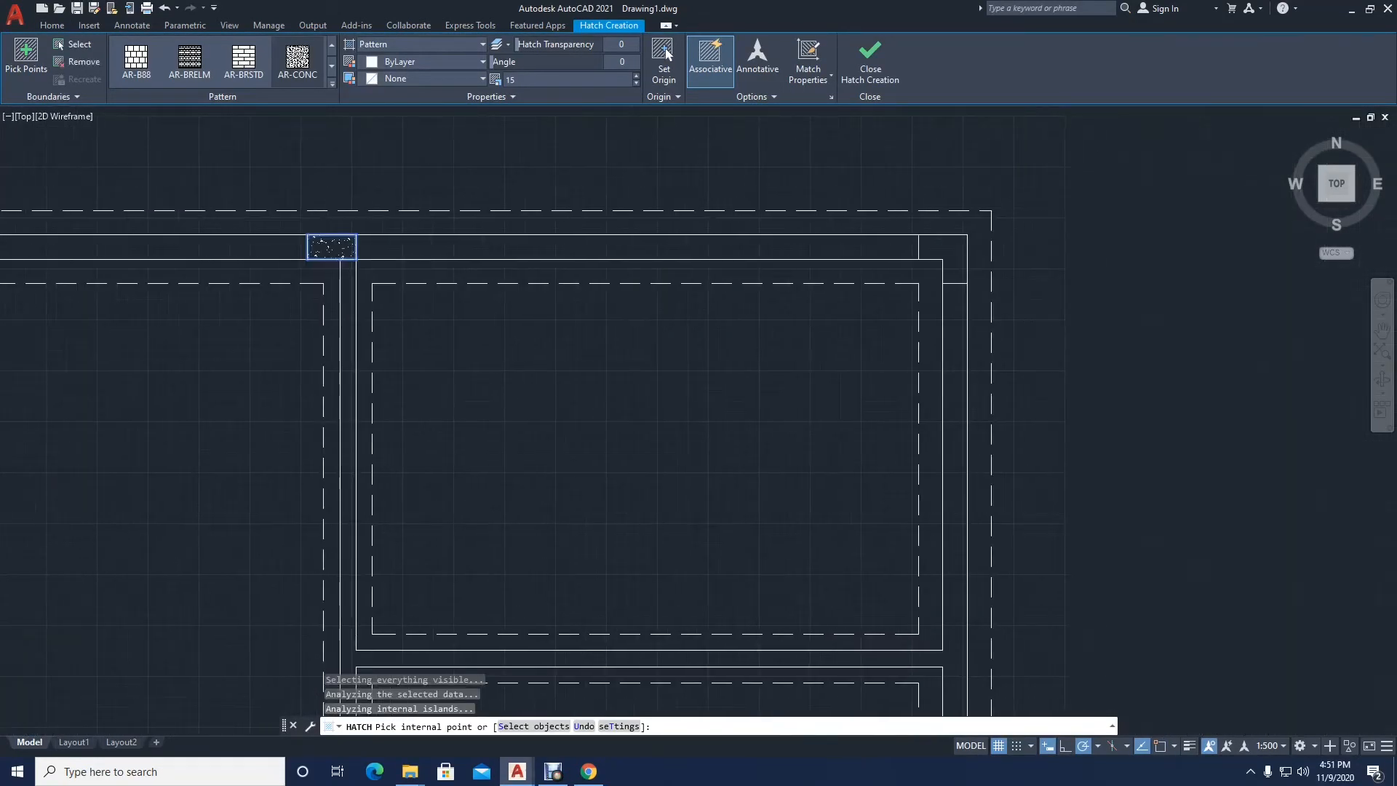
left_click(936, 241)
Step: Add the bottom-left and bottom-right corner blocks to the AR-CONC hatch and finish it
scroll(753, 149, "down", 2)
scroll(533, 522, "down", 2)
middle_click_drag(490, 537, 535, 260)
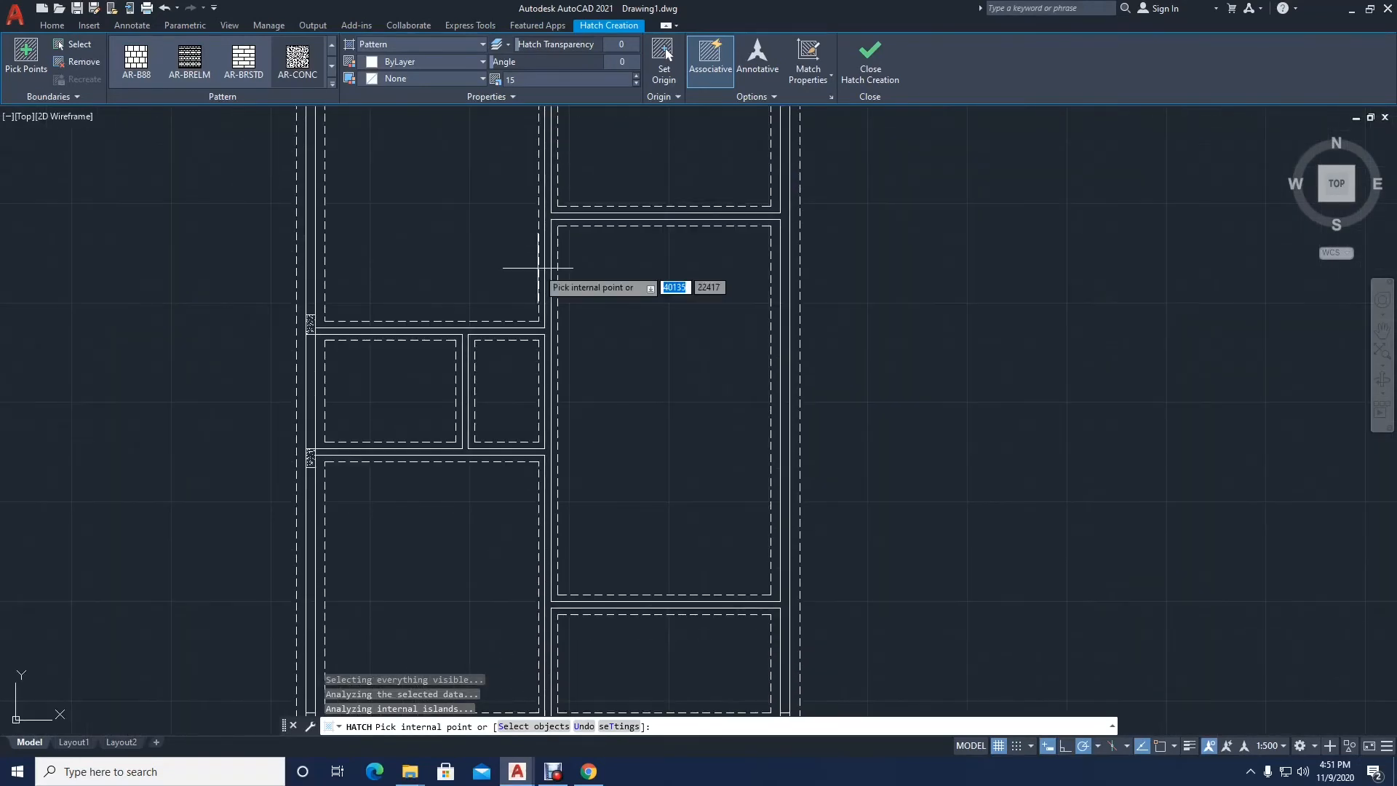
middle_click_drag(437, 428, 417, 306)
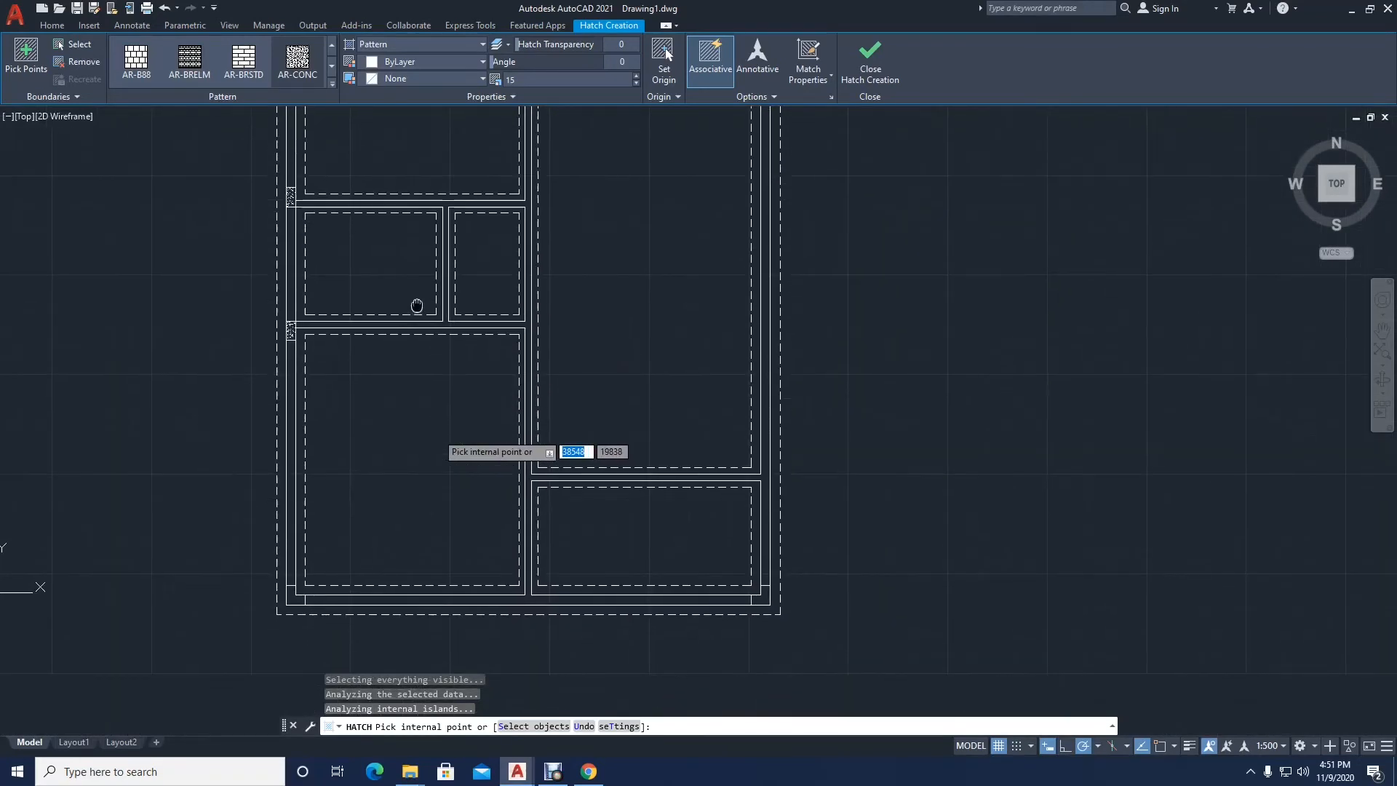
left_click(296, 595)
left_click(766, 595)
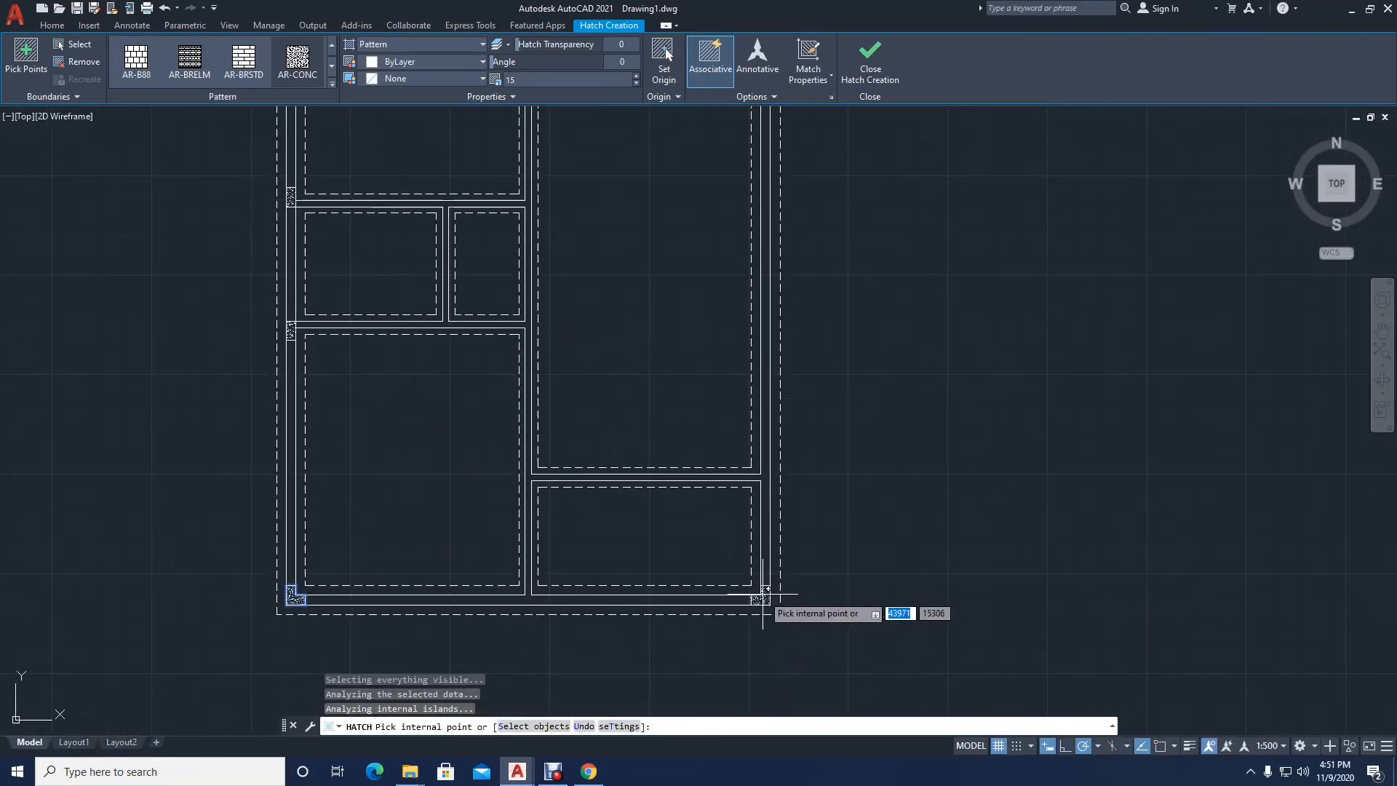
middle_click_drag(631, 314, 651, 378)
key("Return")
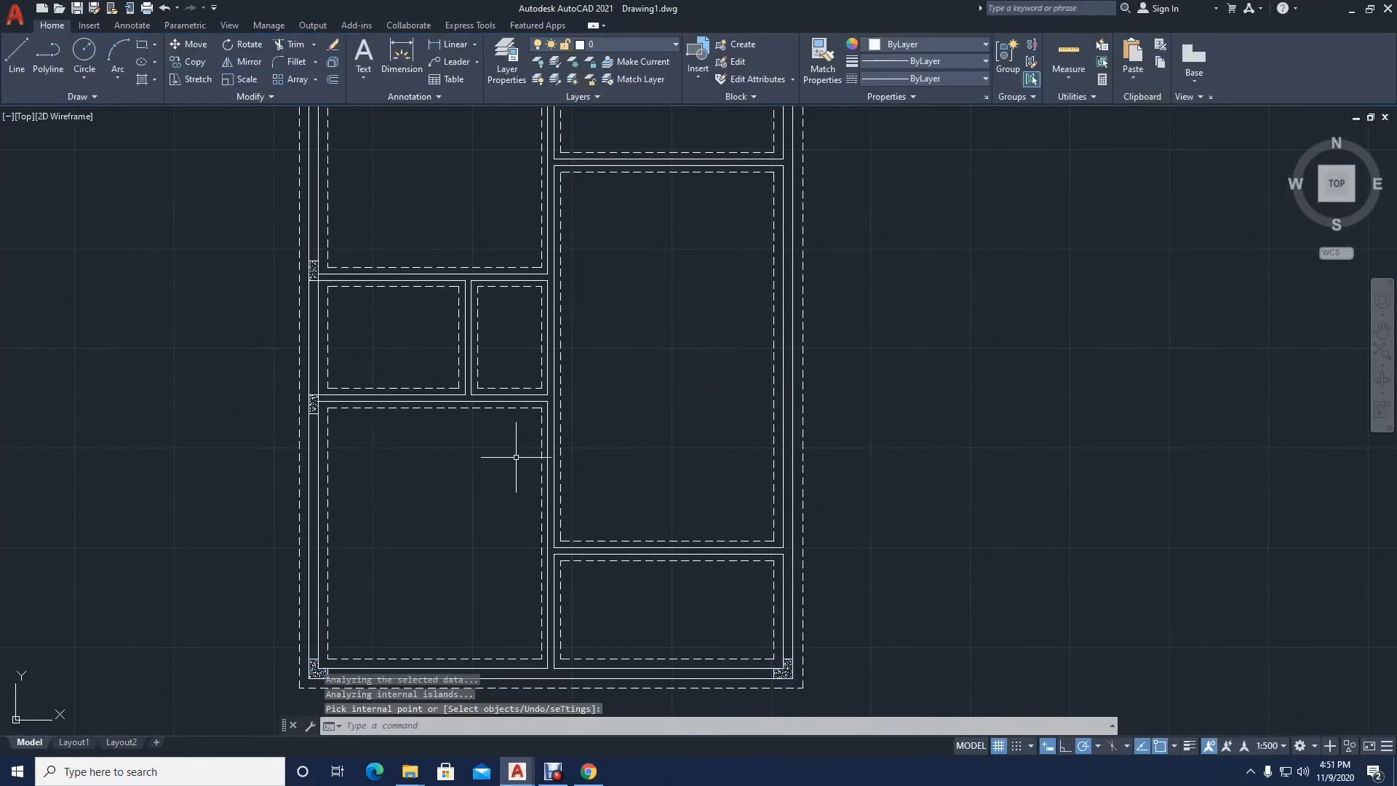
Step: Draw a line across the right exterior wall, extending the upper edge of the upper-right room's lower partition
middle_click_drag(462, 362, 470, 538)
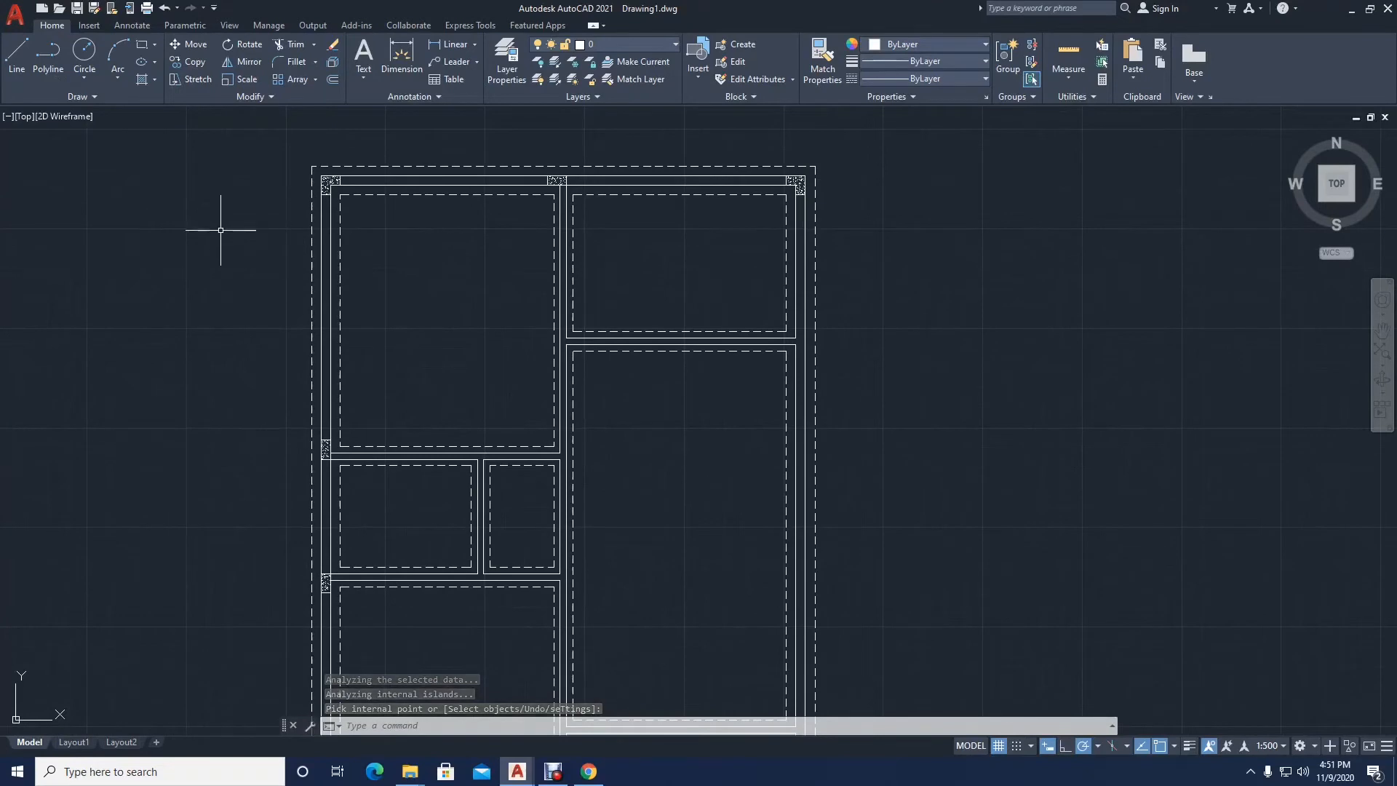
left_click(17, 58)
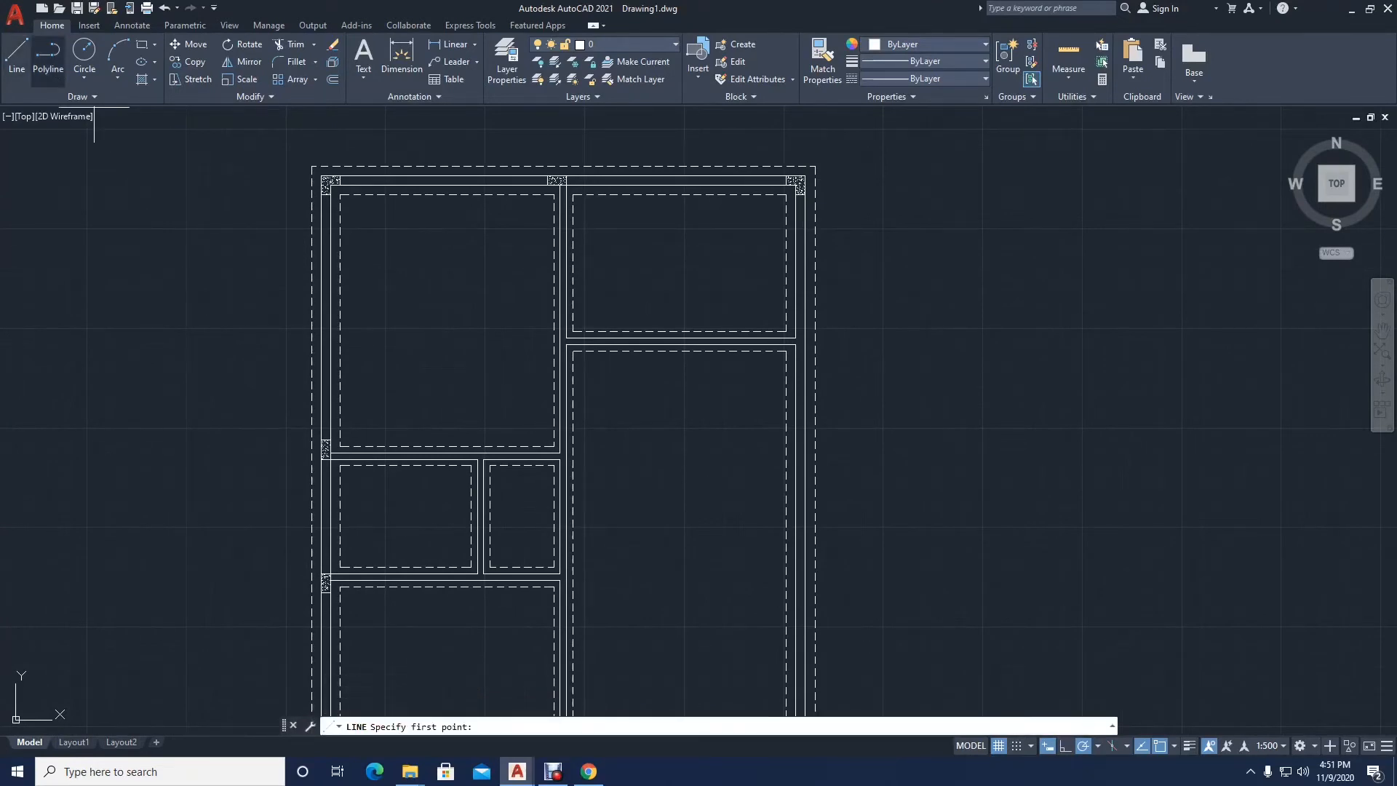
middle_click_drag(474, 327, 462, 362)
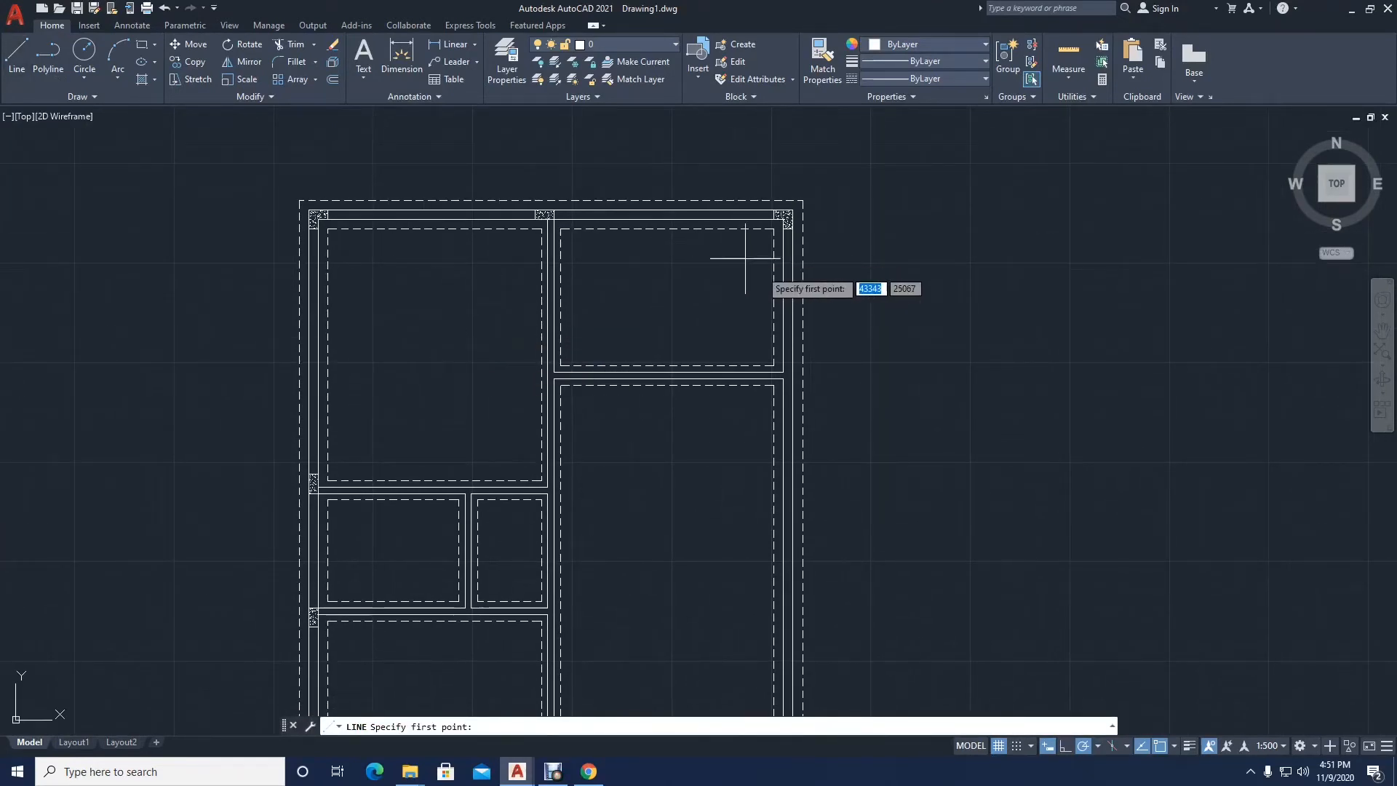
scroll(746, 258, "up", 4)
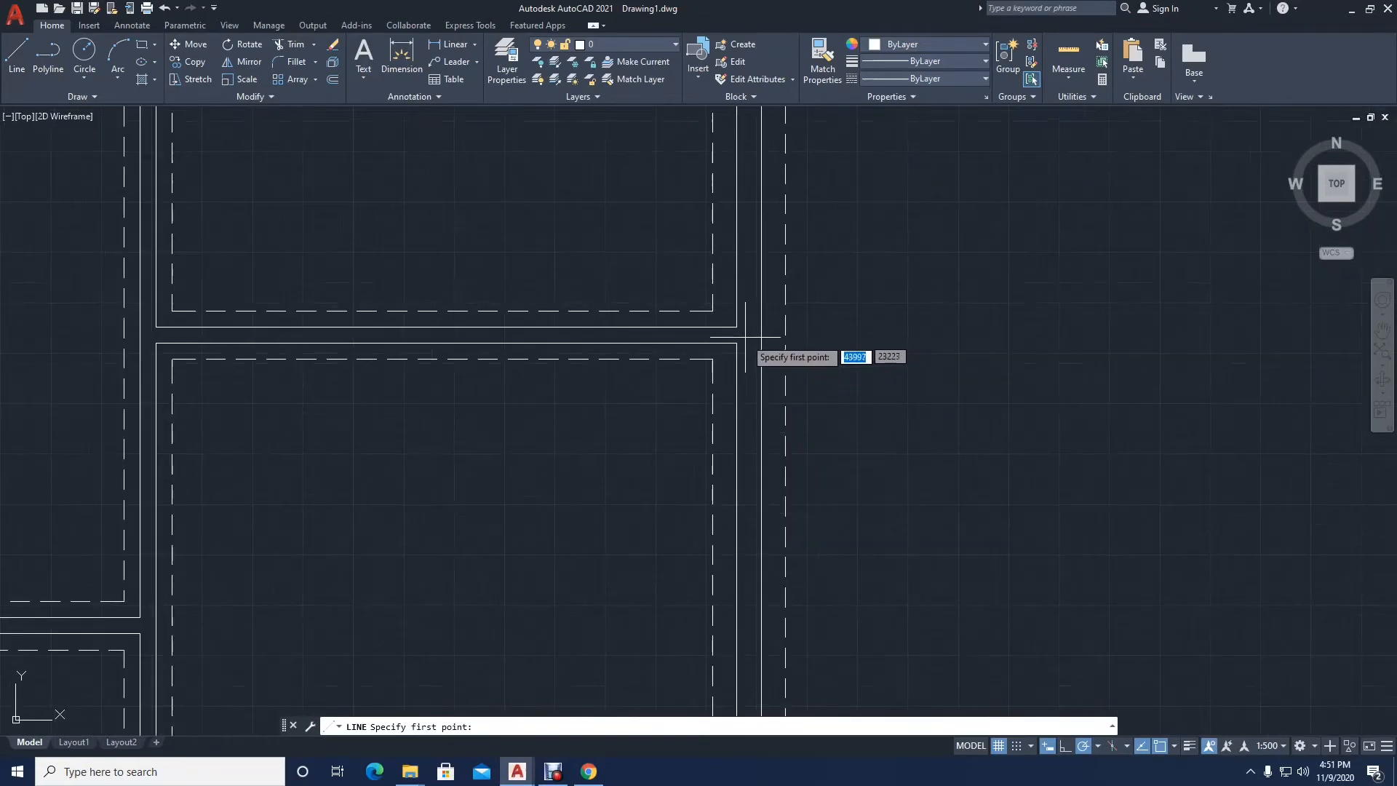
scroll(745, 337, "up", 2)
middle_click_drag(745, 337, 647, 405)
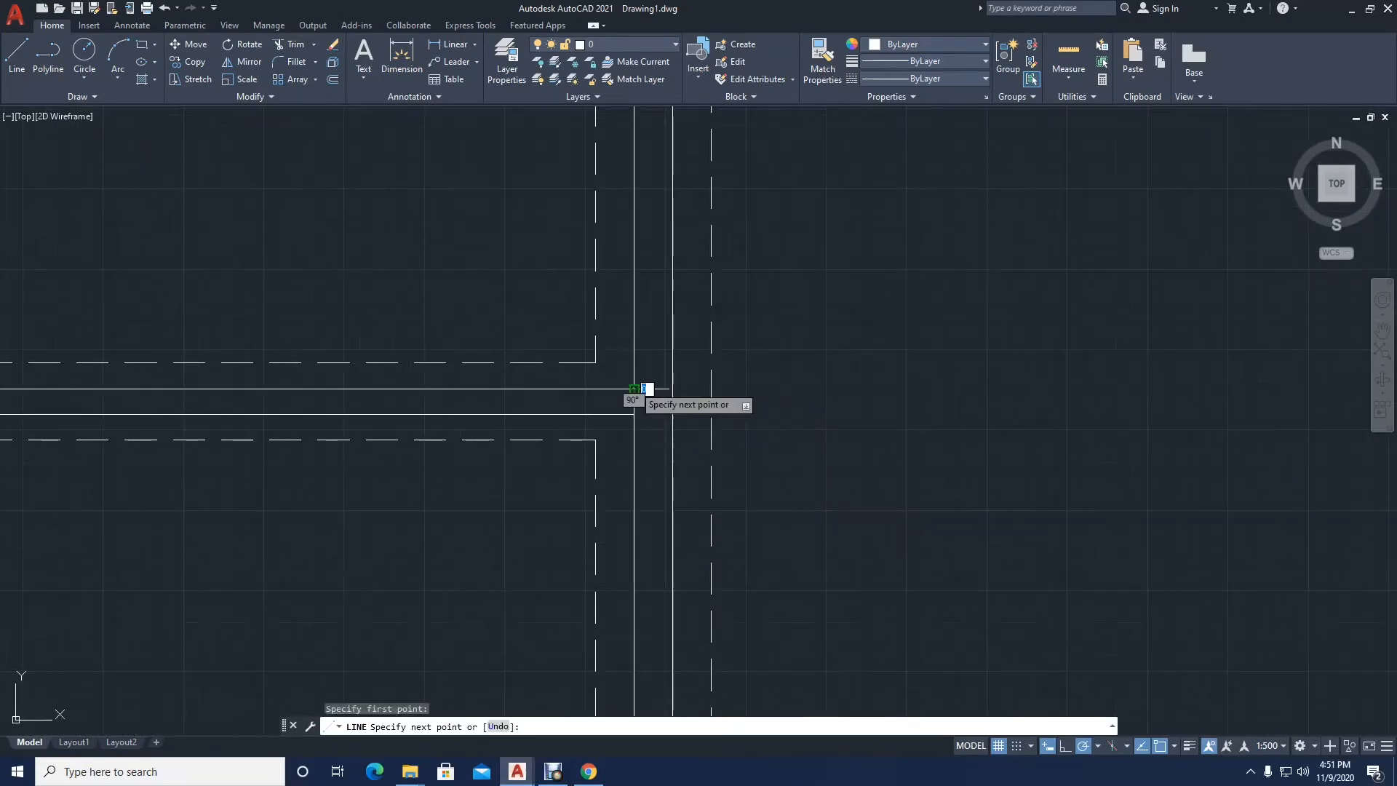
left_click(672, 389)
key("Return")
key("Return")
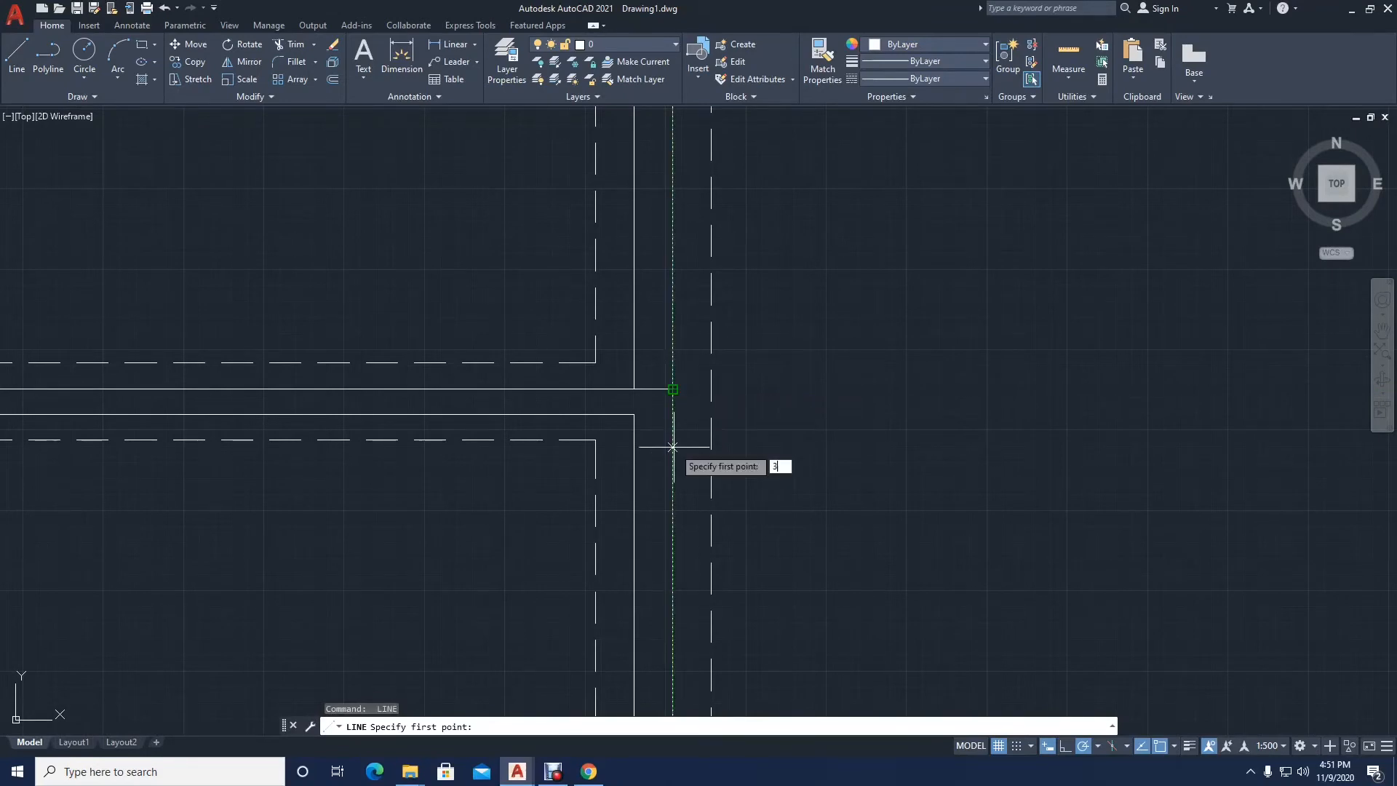
Step: Draw a second line across the right wall 300 below the first, and close the inner wall face at the partition opening
key("Return")
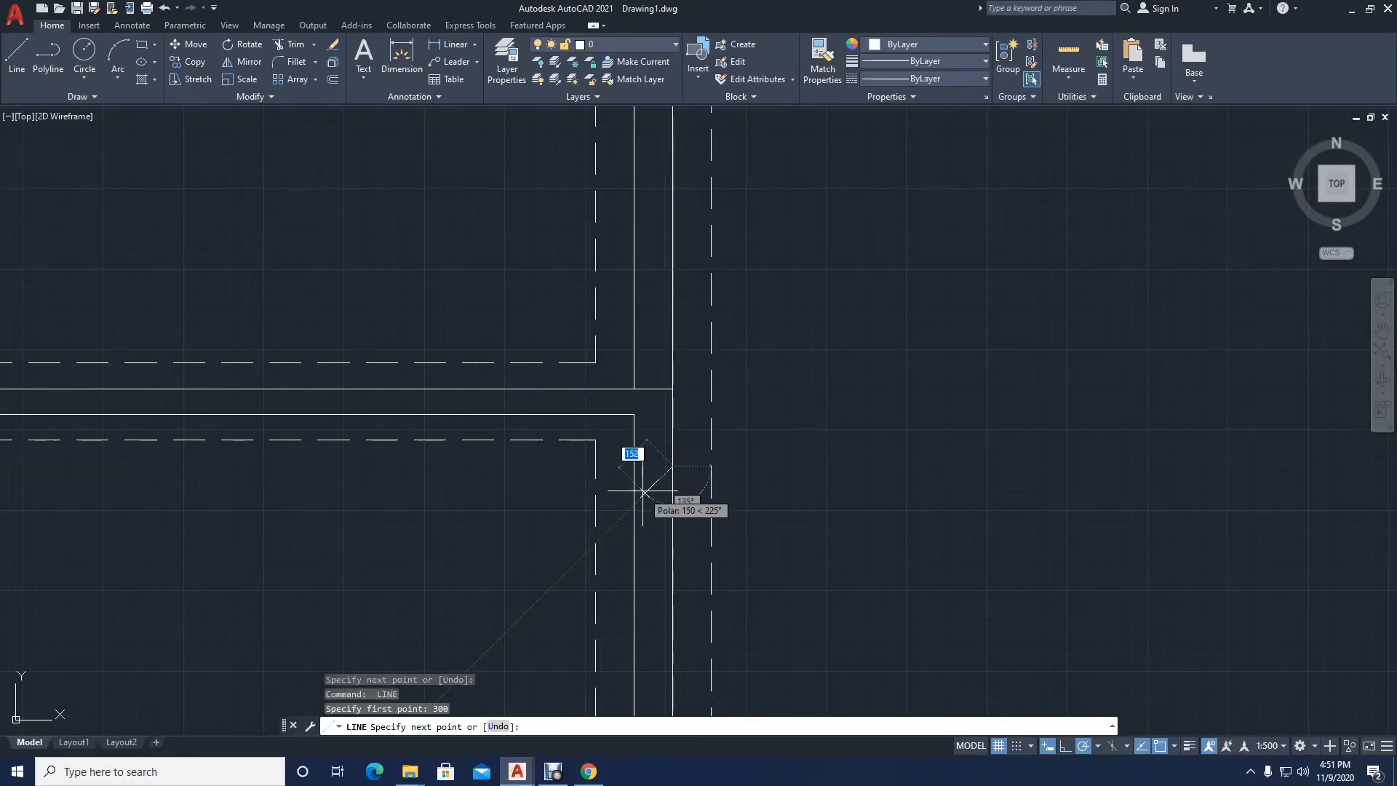
left_click(635, 465)
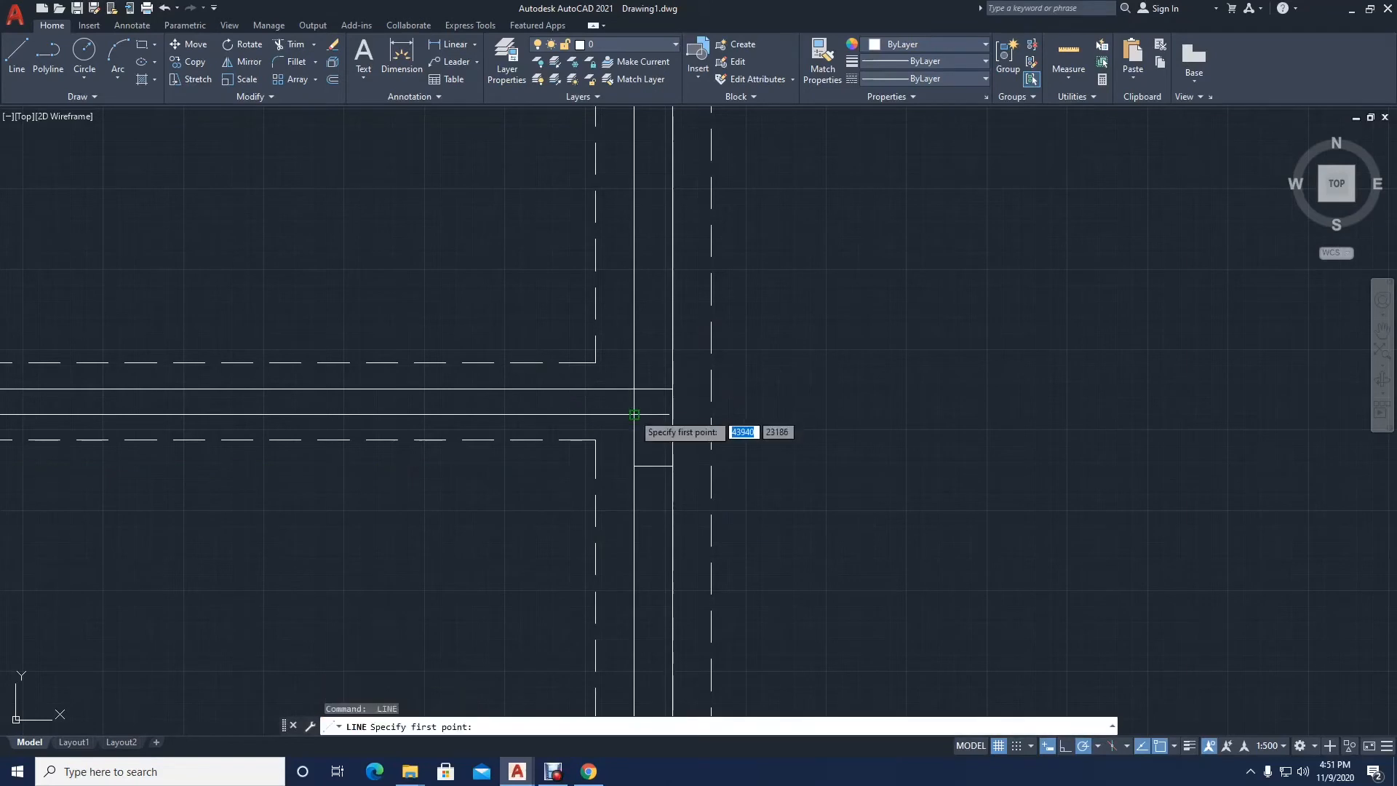
left_click(634, 390)
key("Return")
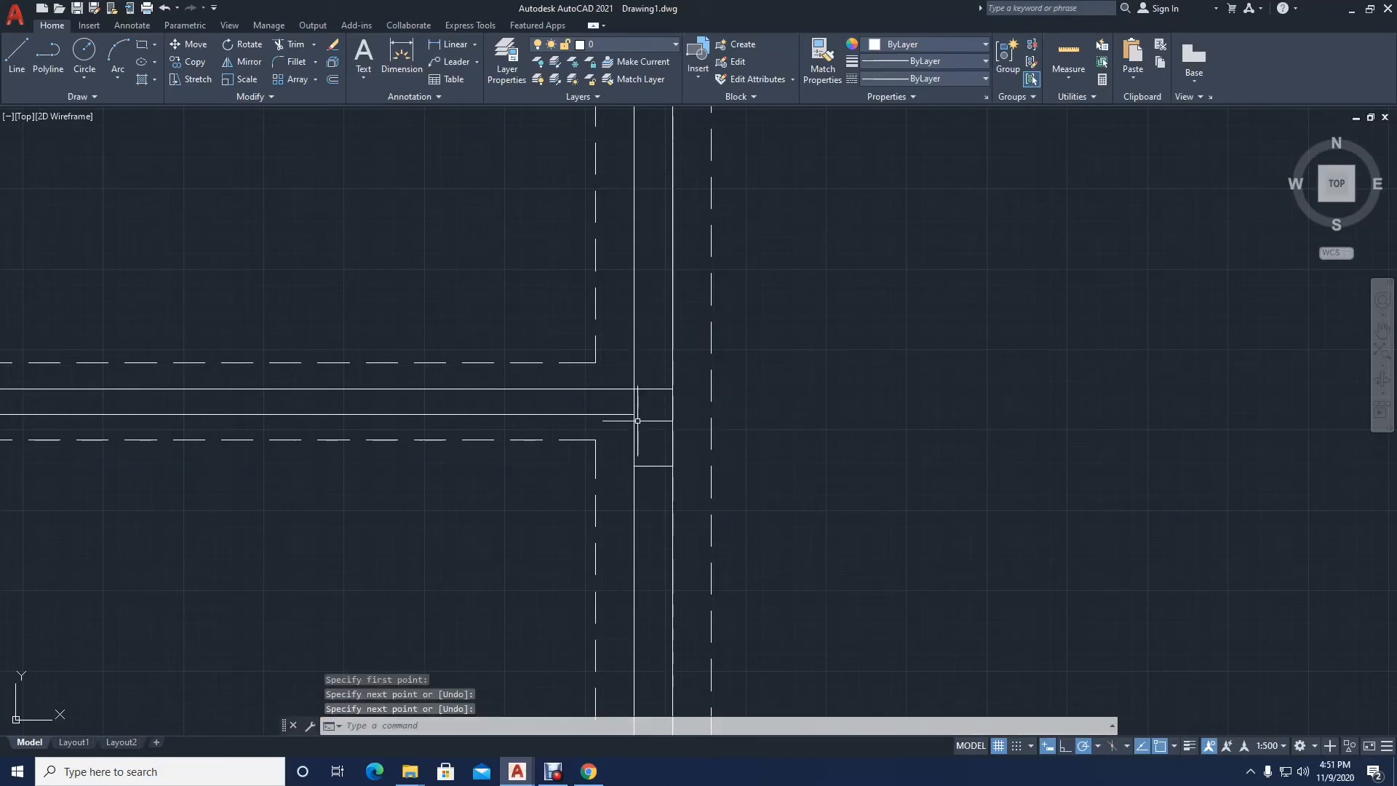
key("Return")
left_click(635, 413)
left_click(673, 414)
key("Return")
left_click(655, 411)
key("Delete")
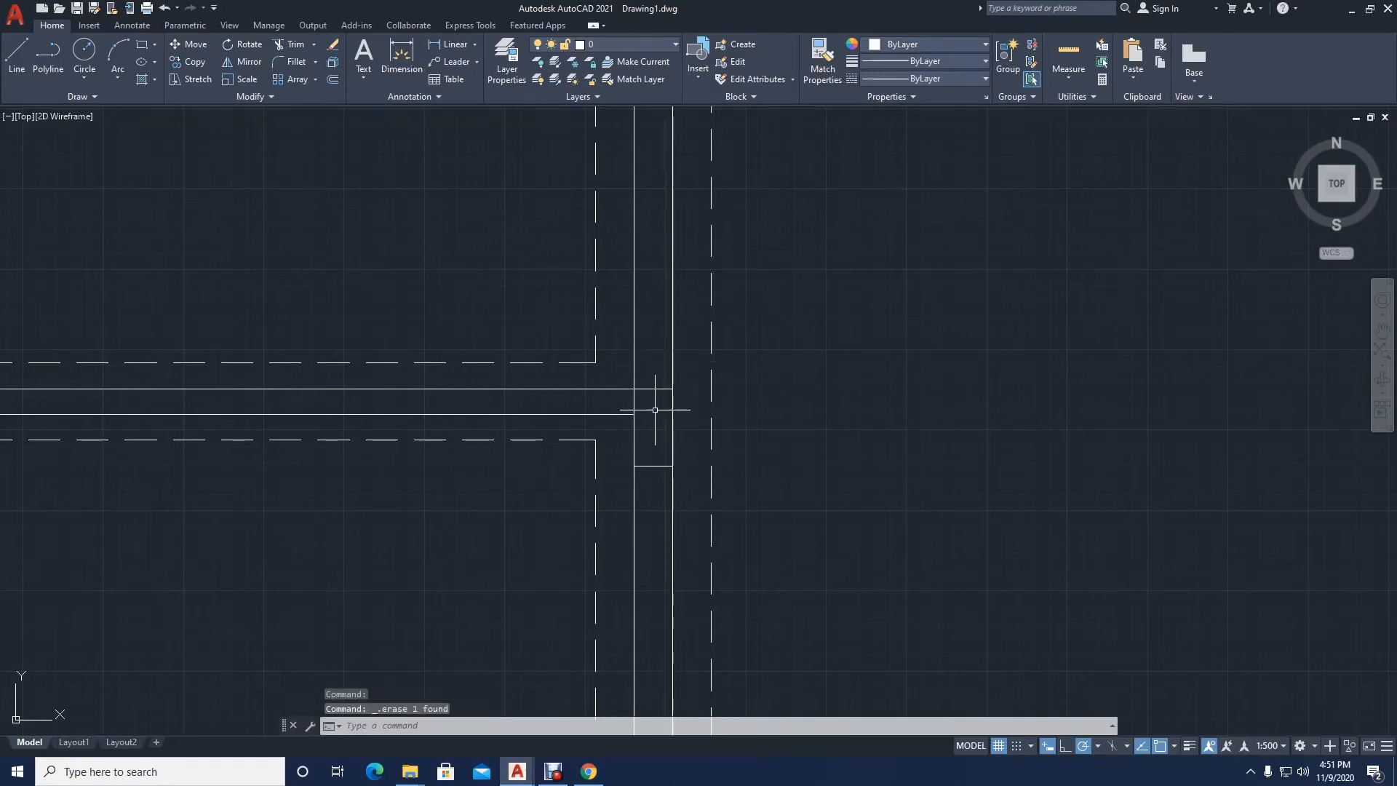
Step: Draw a short line across the right exterior wall below the lower partition, level with the lower-right room's dashed corner
scroll(687, 427, "down", 5)
middle_click_drag(718, 462, 627, 349)
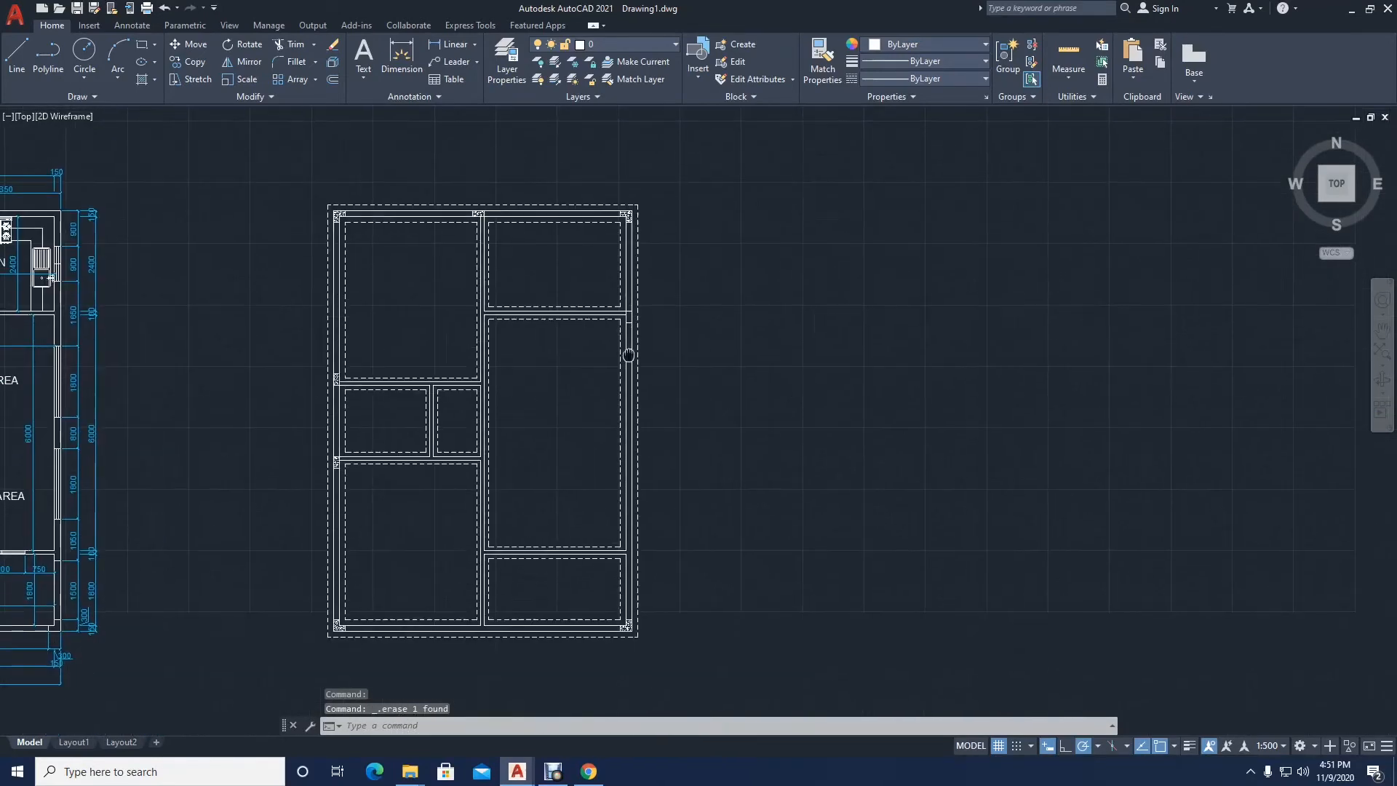
scroll(626, 350, "up", 2)
scroll(649, 534, "up", 4)
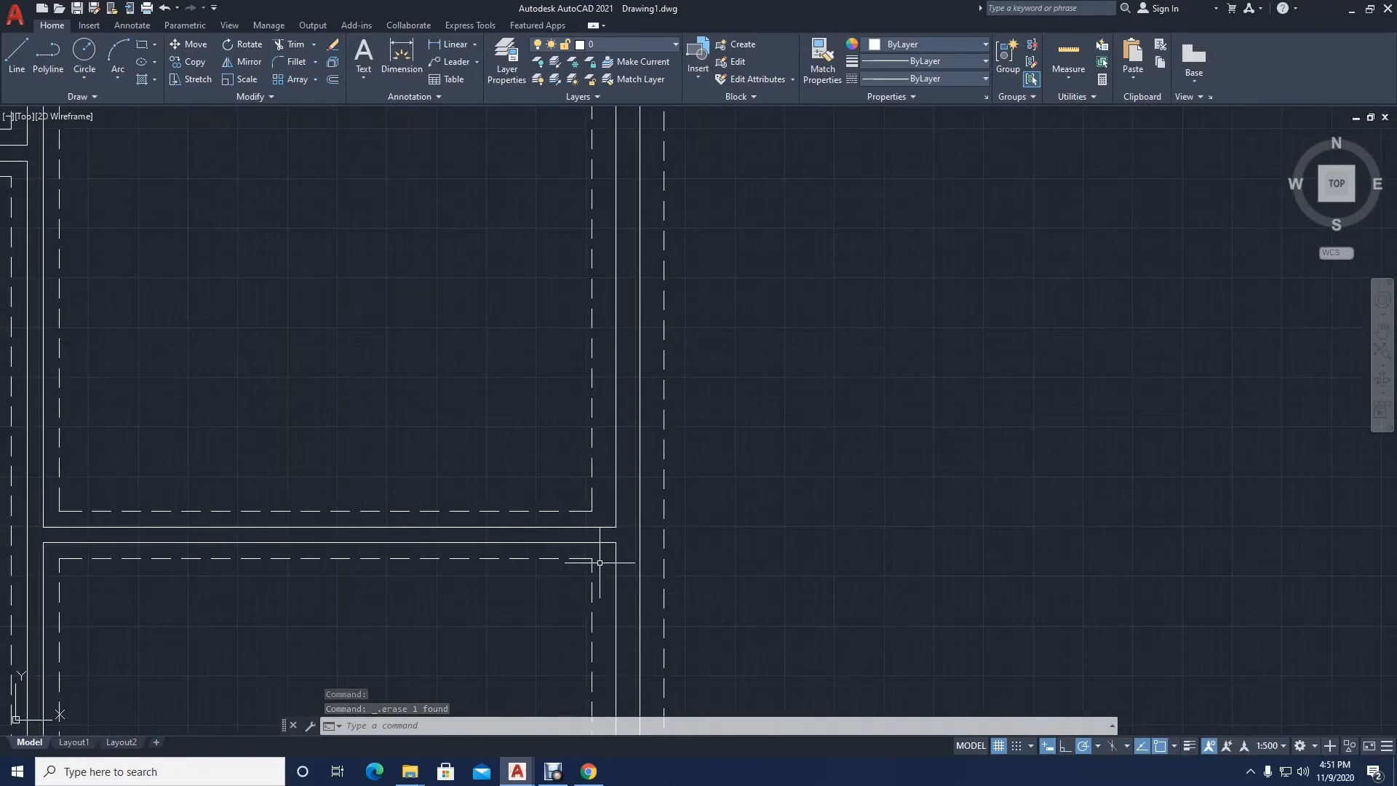
scroll(599, 563, "up", 2)
key("Return")
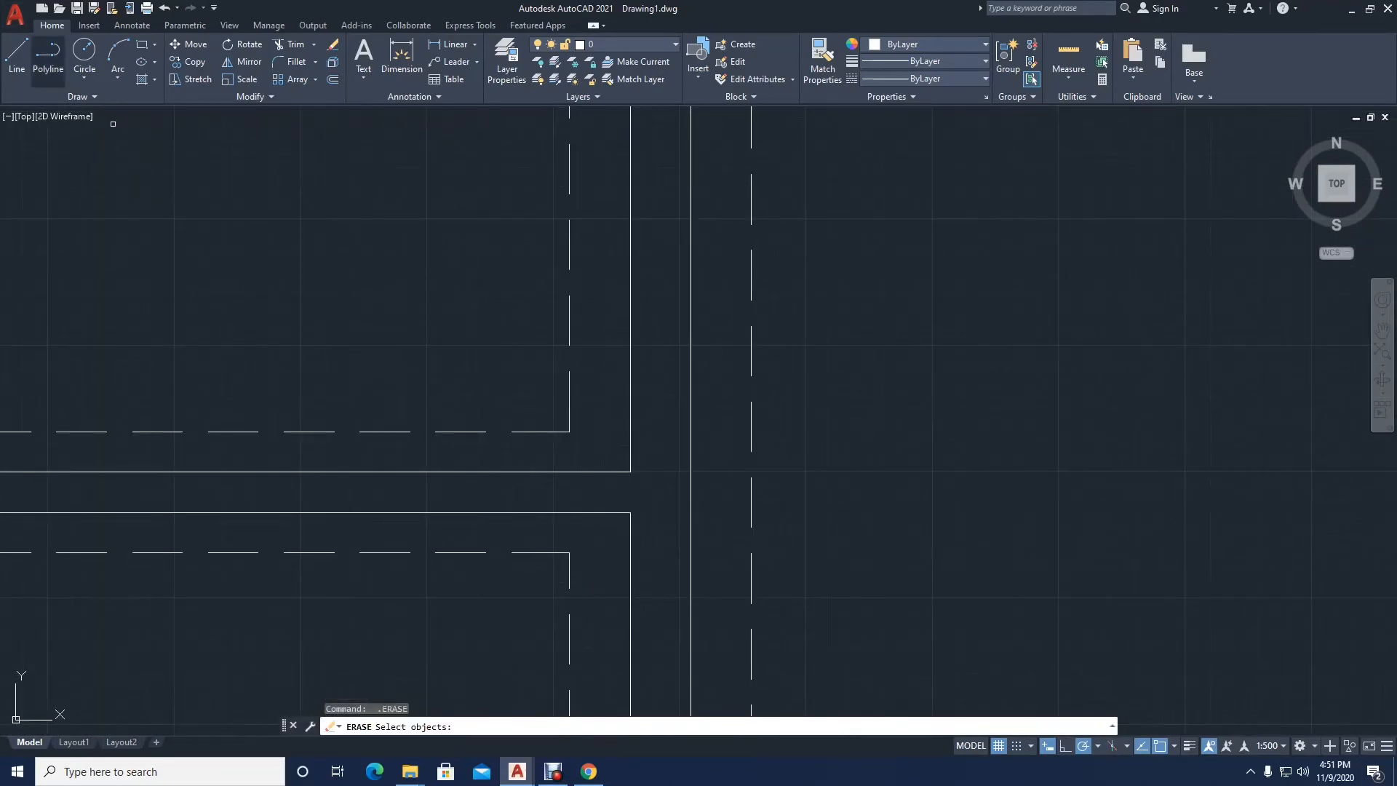
left_click(16, 58)
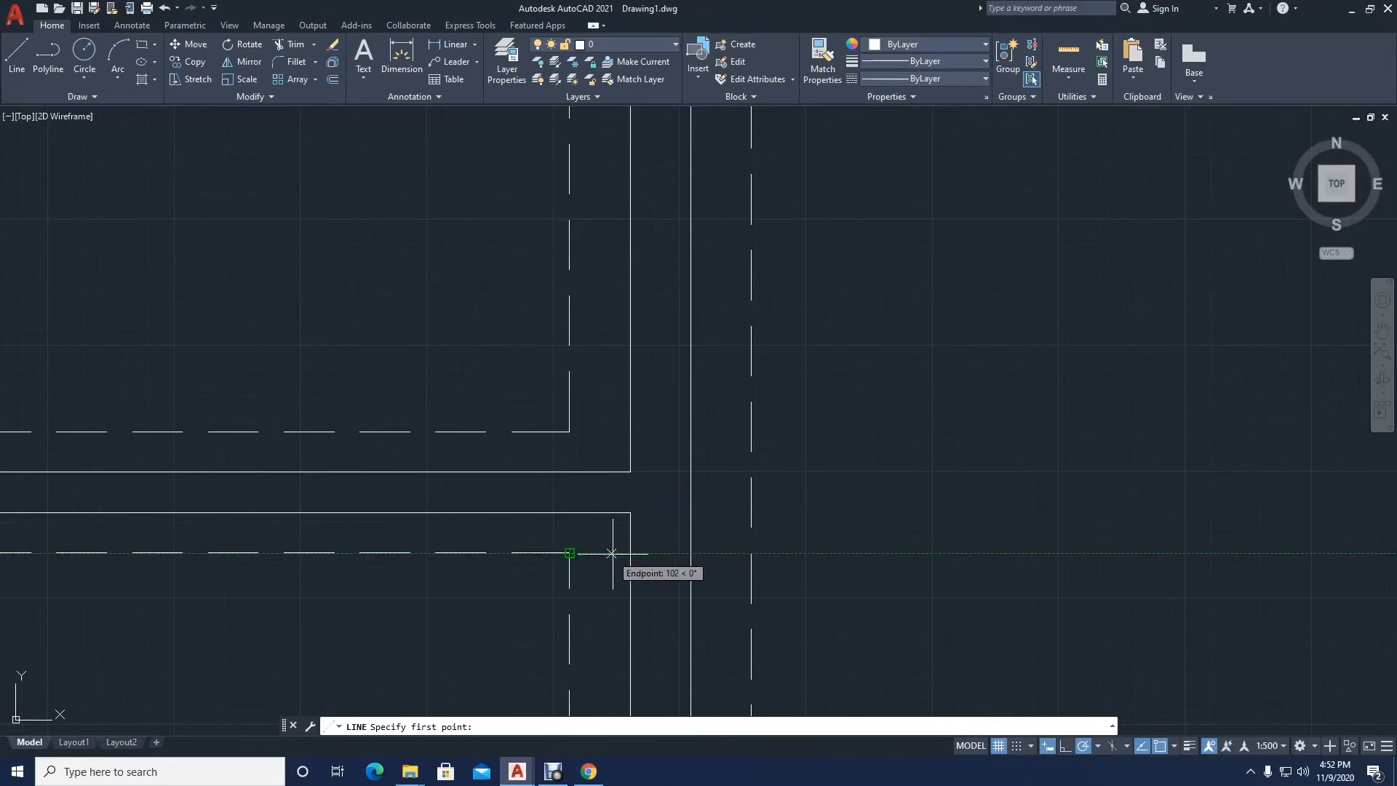
left_click(630, 553)
left_click(690, 553)
scroll(723, 527, "down", 6)
key("Return")
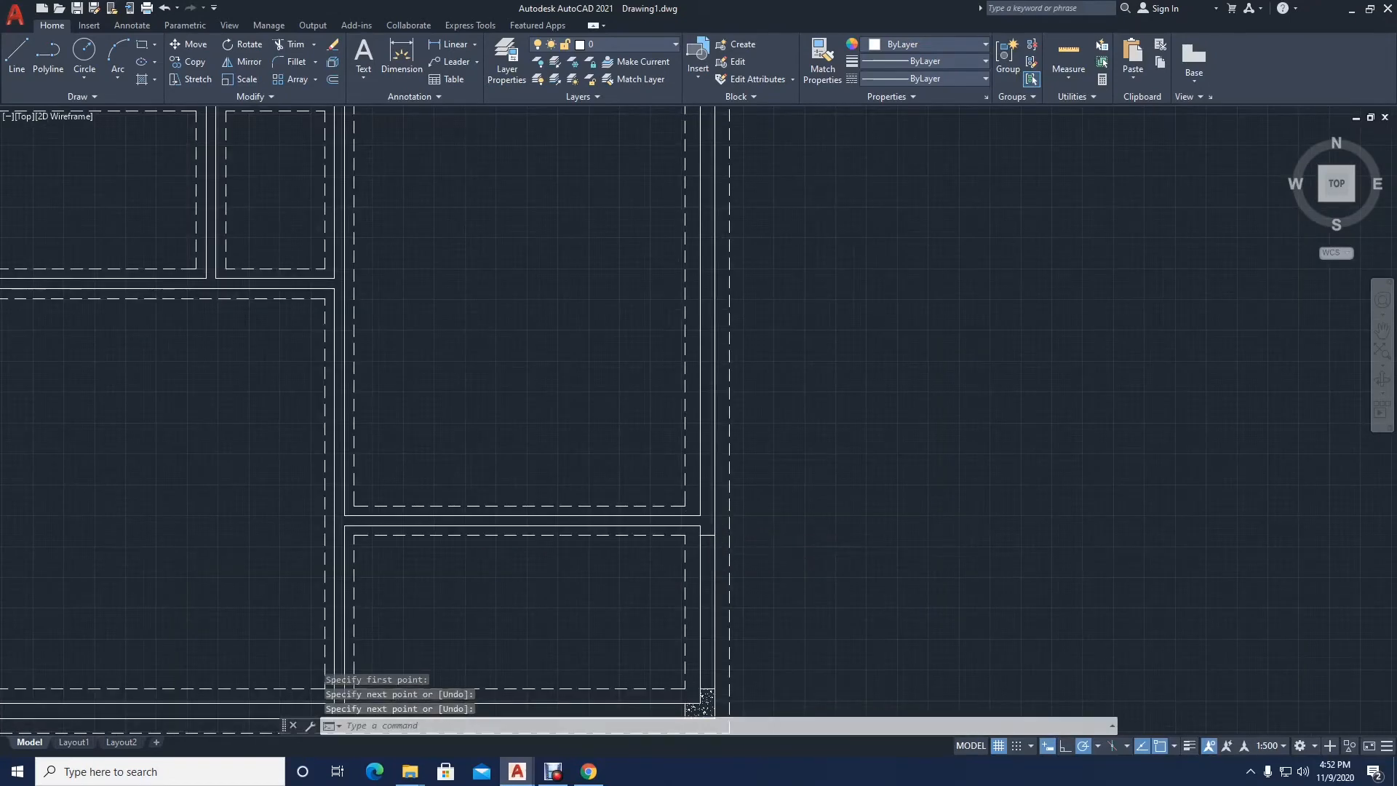
Step: Erase the short line just drawn across the right exterior wall below the lower partition
scroll(716, 532, "down", 6)
scroll(393, 530, "up", 8)
scroll(929, 545, "down", 8)
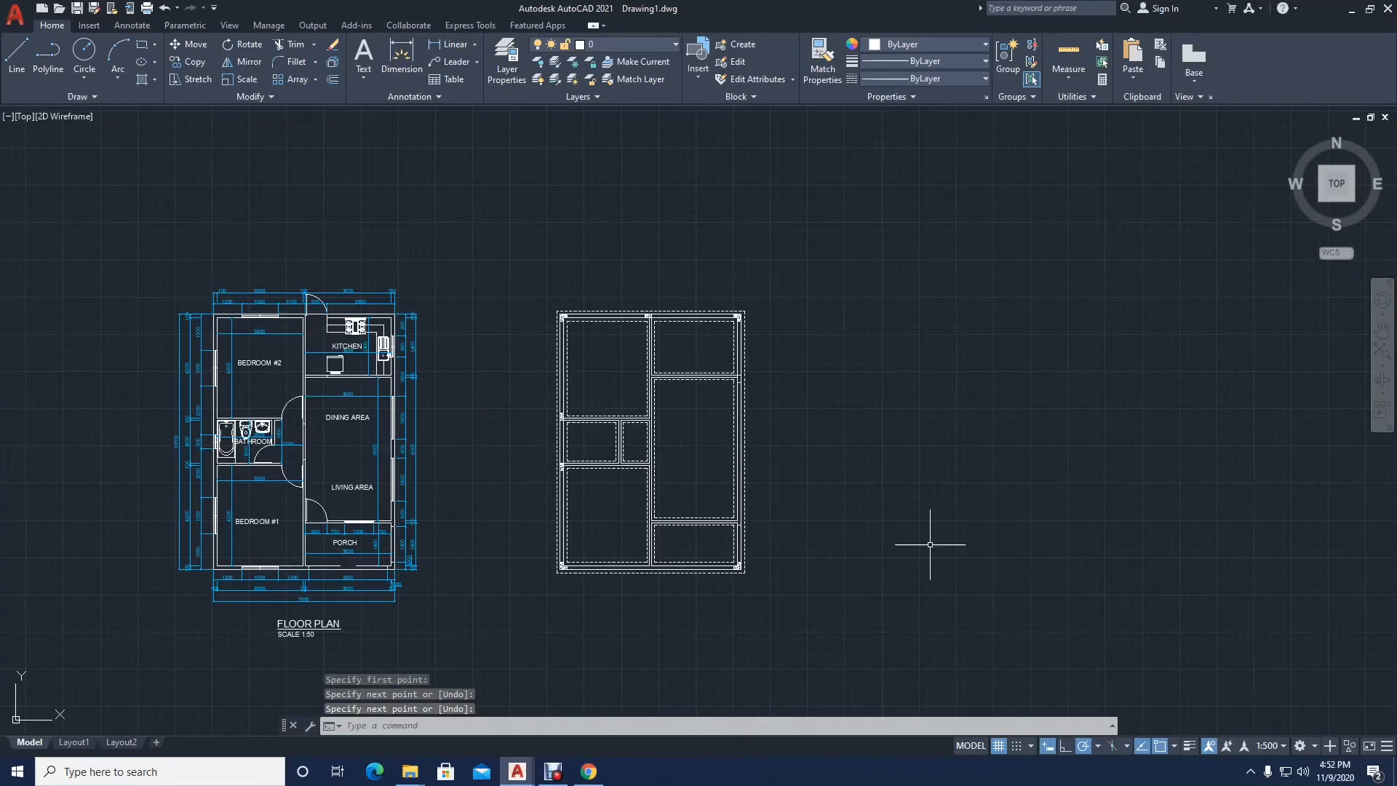
scroll(680, 499, "up", 10)
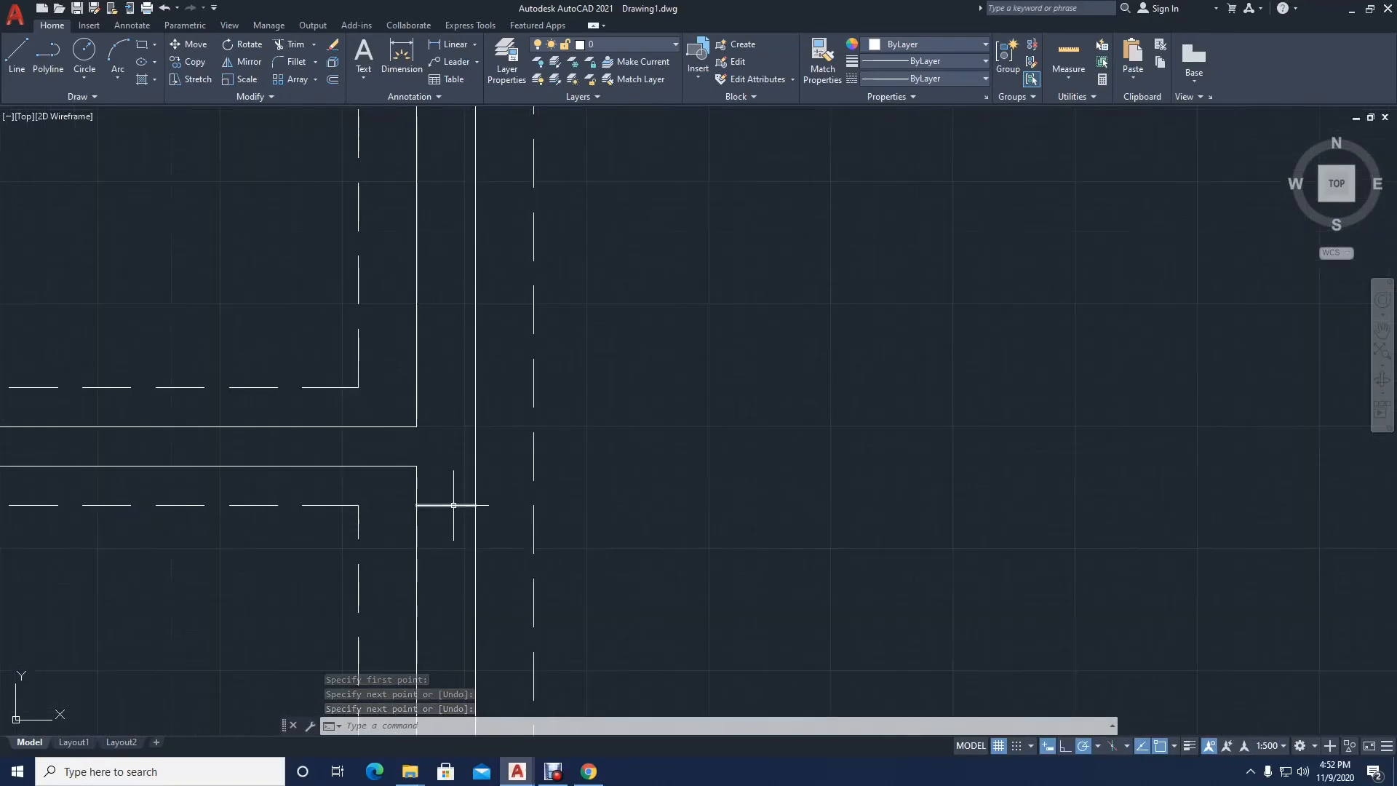
left_click(453, 505)
middle_click_drag(449, 518, 633, 503)
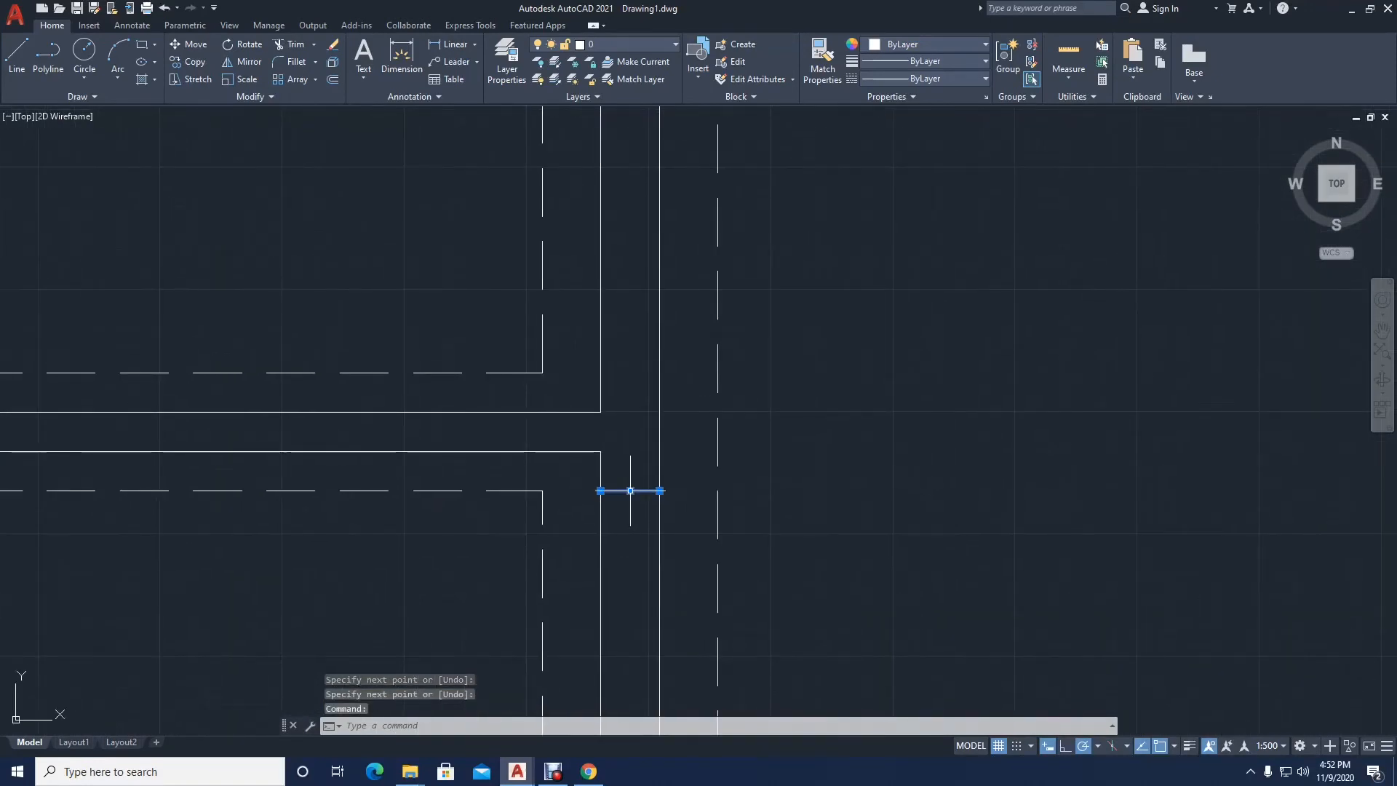
key("Delete")
Step: Draw a line across the right exterior wall just below the lower partition, starting at a tracked distance of 150
key("Return")
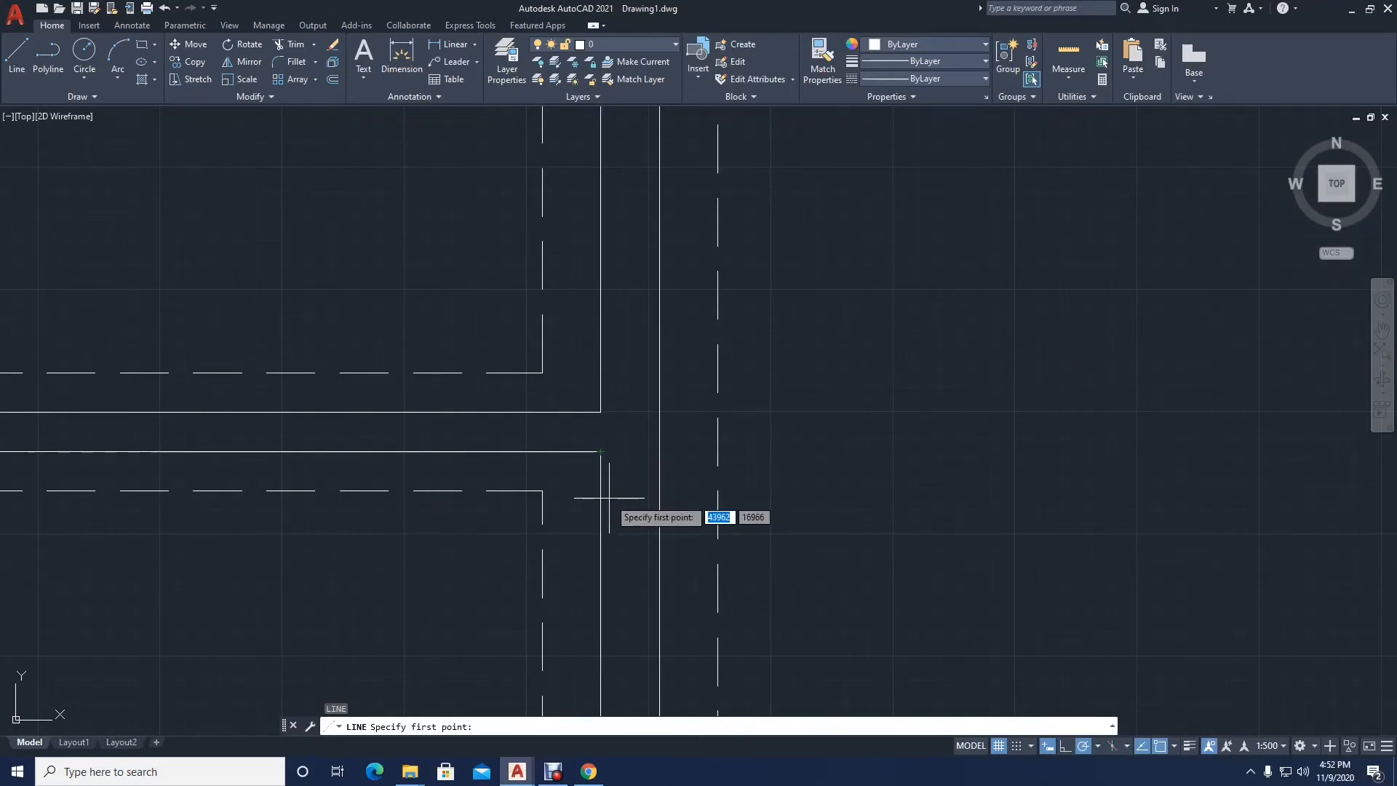
key("Return")
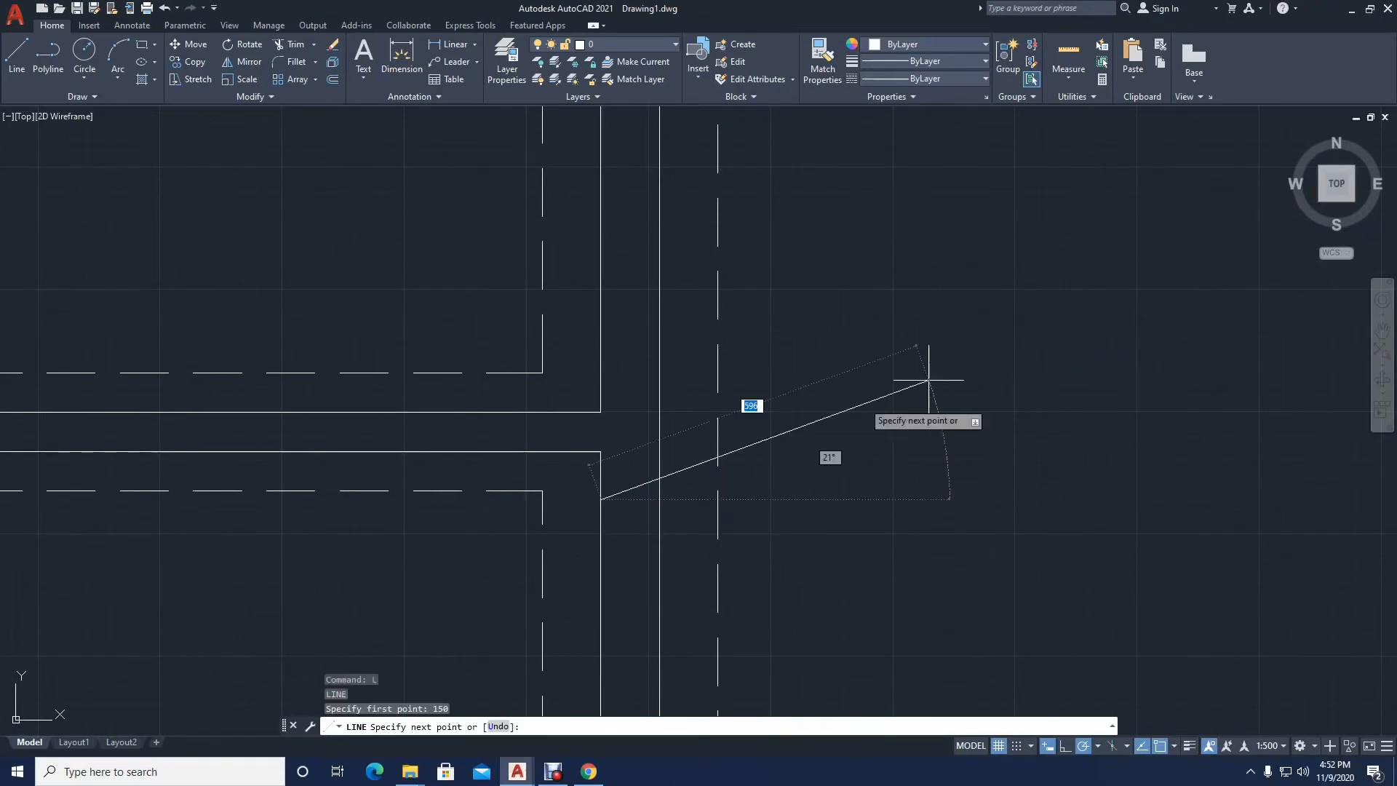
left_click(659, 499)
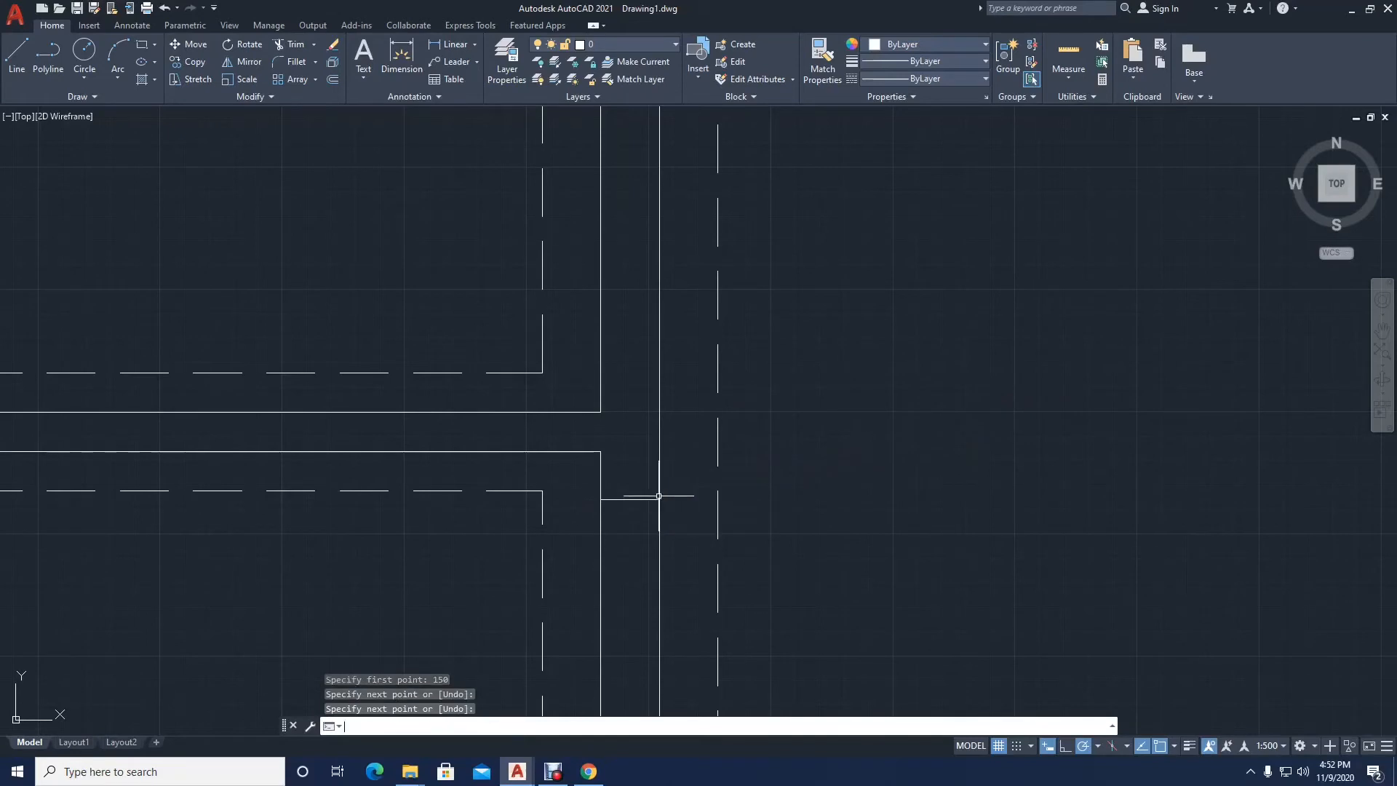
key("Return")
key("Return")
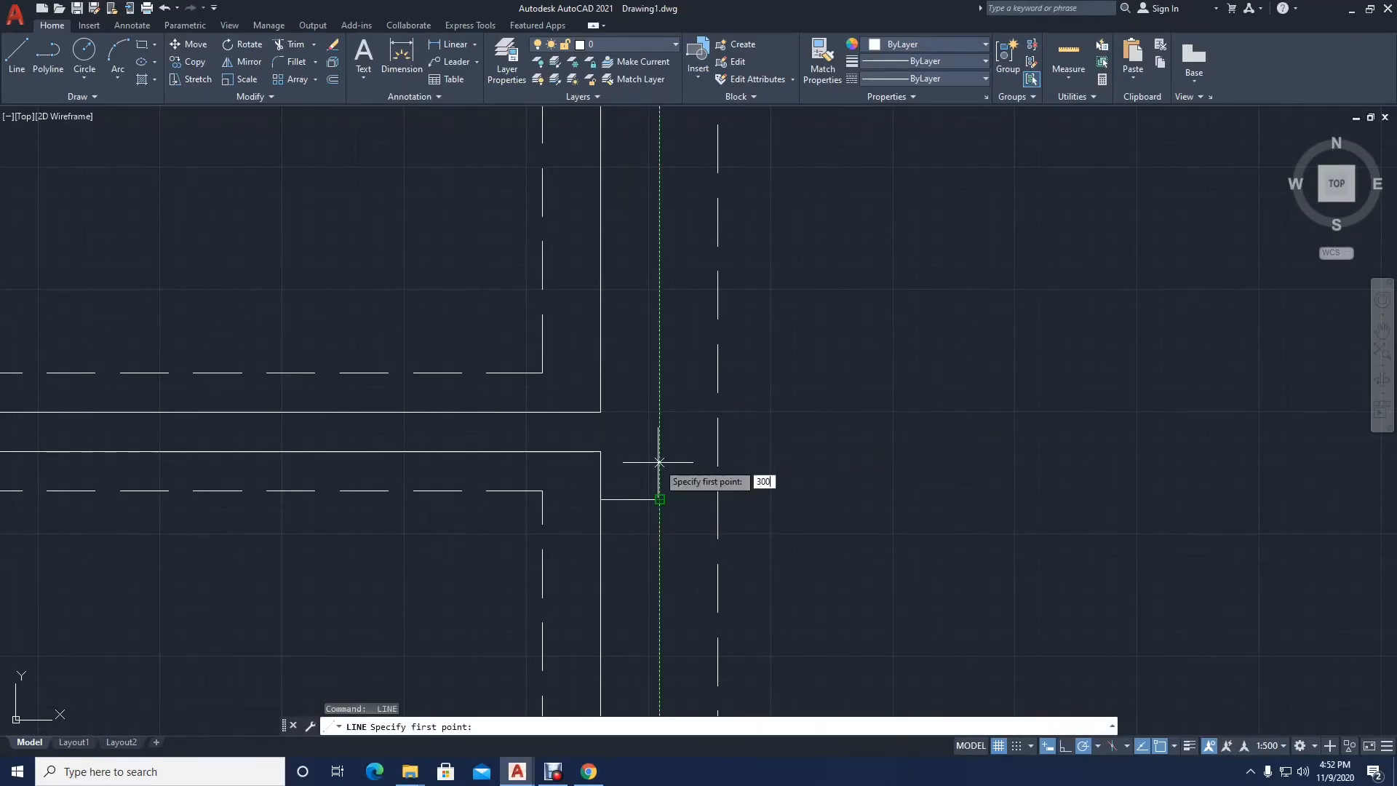
Step: Draw a second line across the right exterior wall, 300 above the first one at the lower partition
key("Return")
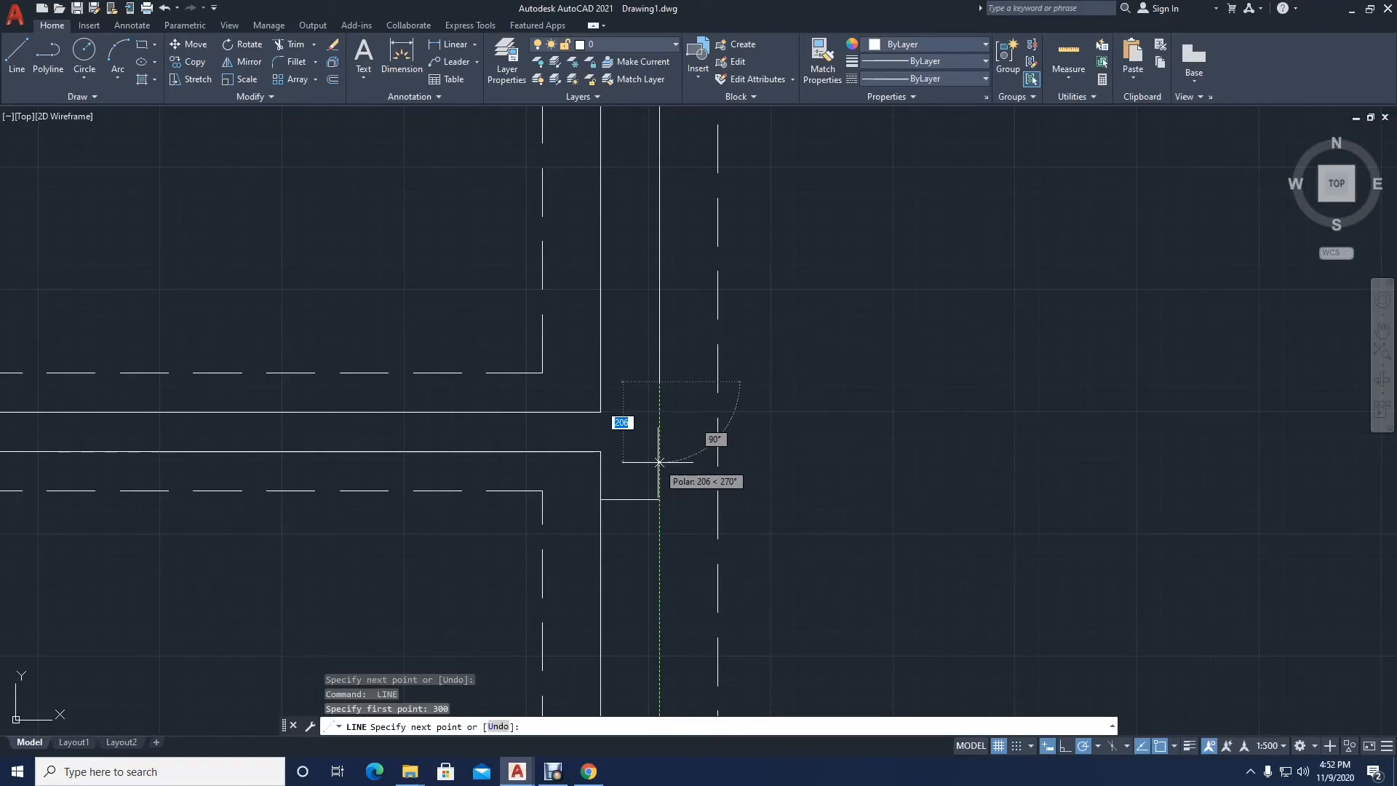
left_click(601, 381)
key("Return")
key("Return")
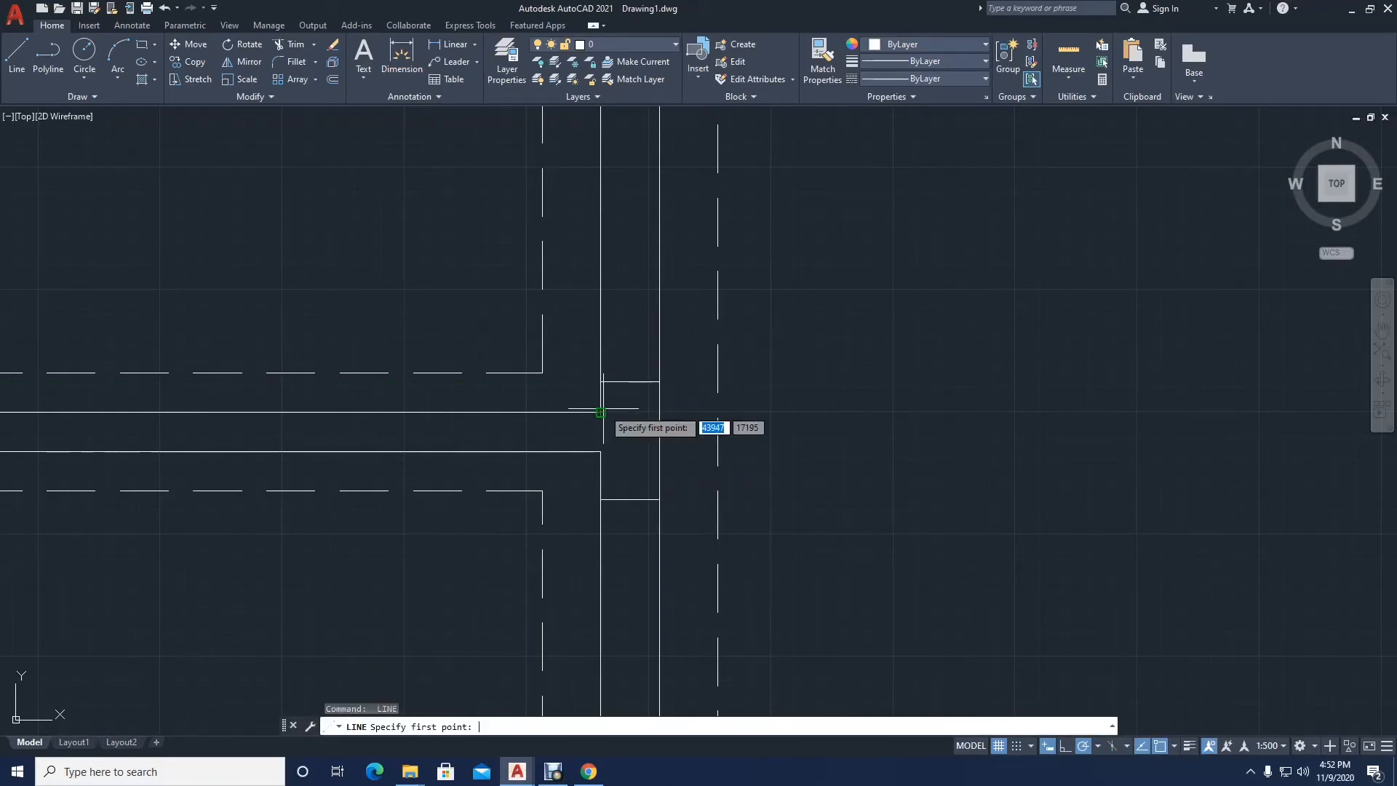
left_click(601, 452)
key("Return")
Step: Close the right wall's inner face with a line between the two edges of the lower partition
scroll(654, 355, "down", 3)
scroll(645, 378, "up", 1)
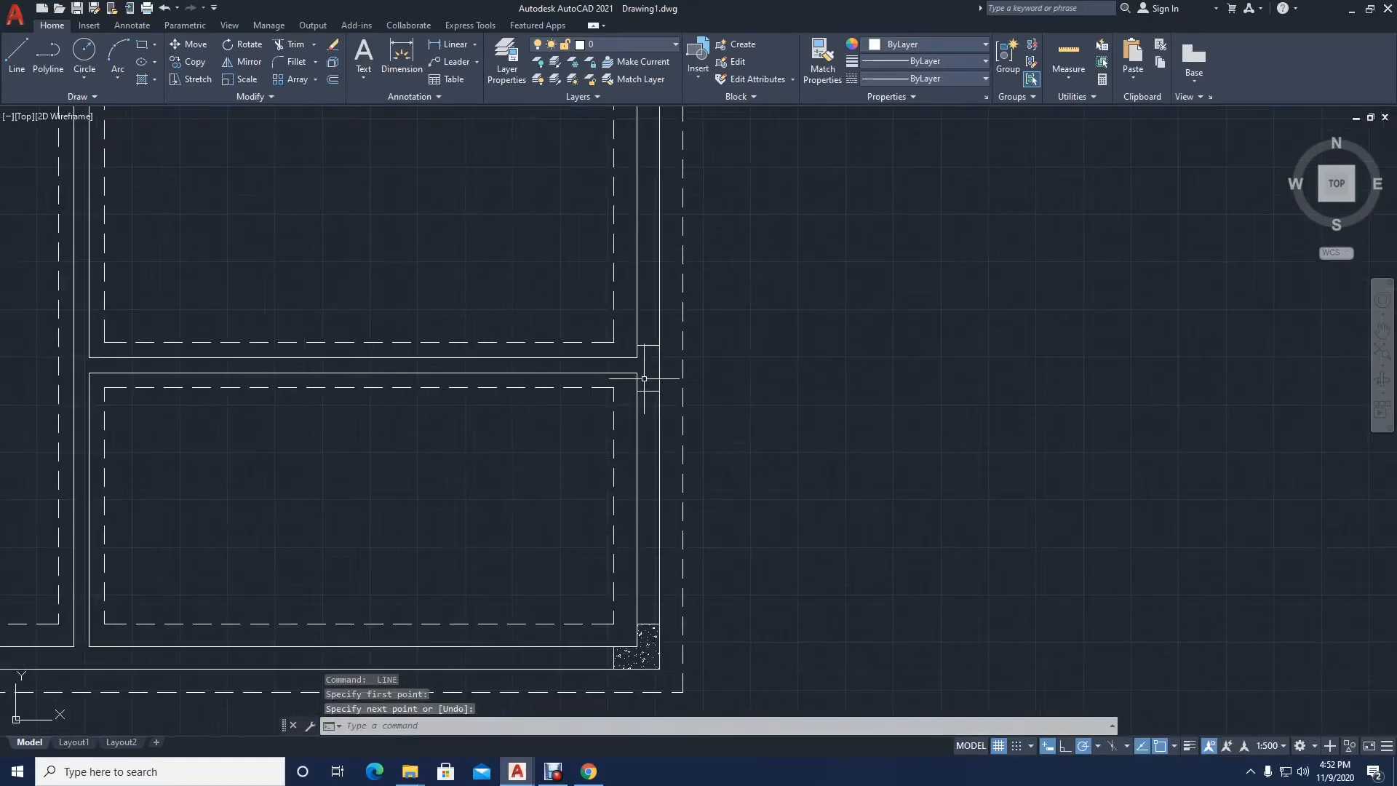
key("Return")
left_click(637, 356)
left_click(638, 374)
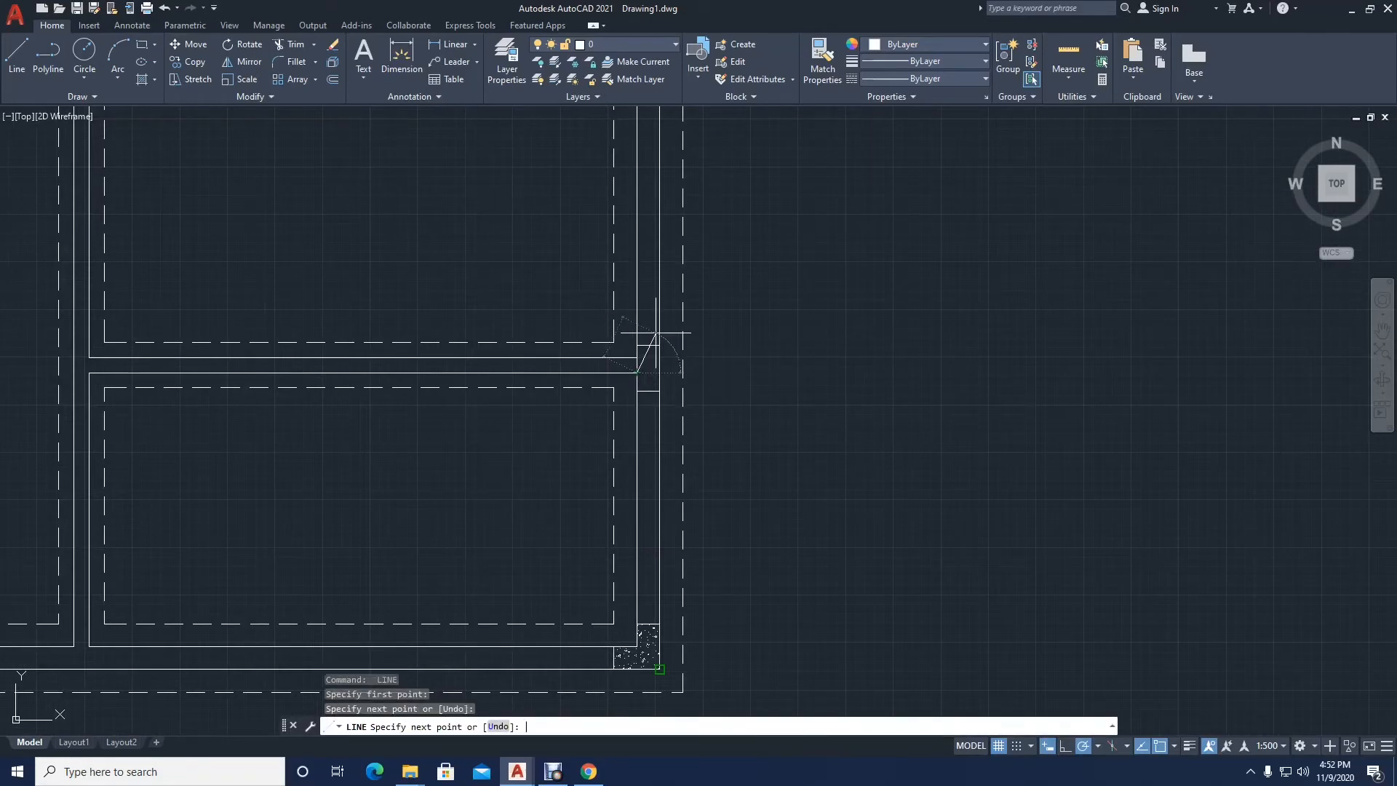
key("Return")
Step: Draw a line across the bottom exterior wall, starting 150 to the right of the central vertical partition's right face
middle_click_drag(346, 449, 643, 319)
scroll(387, 505, "up", 4)
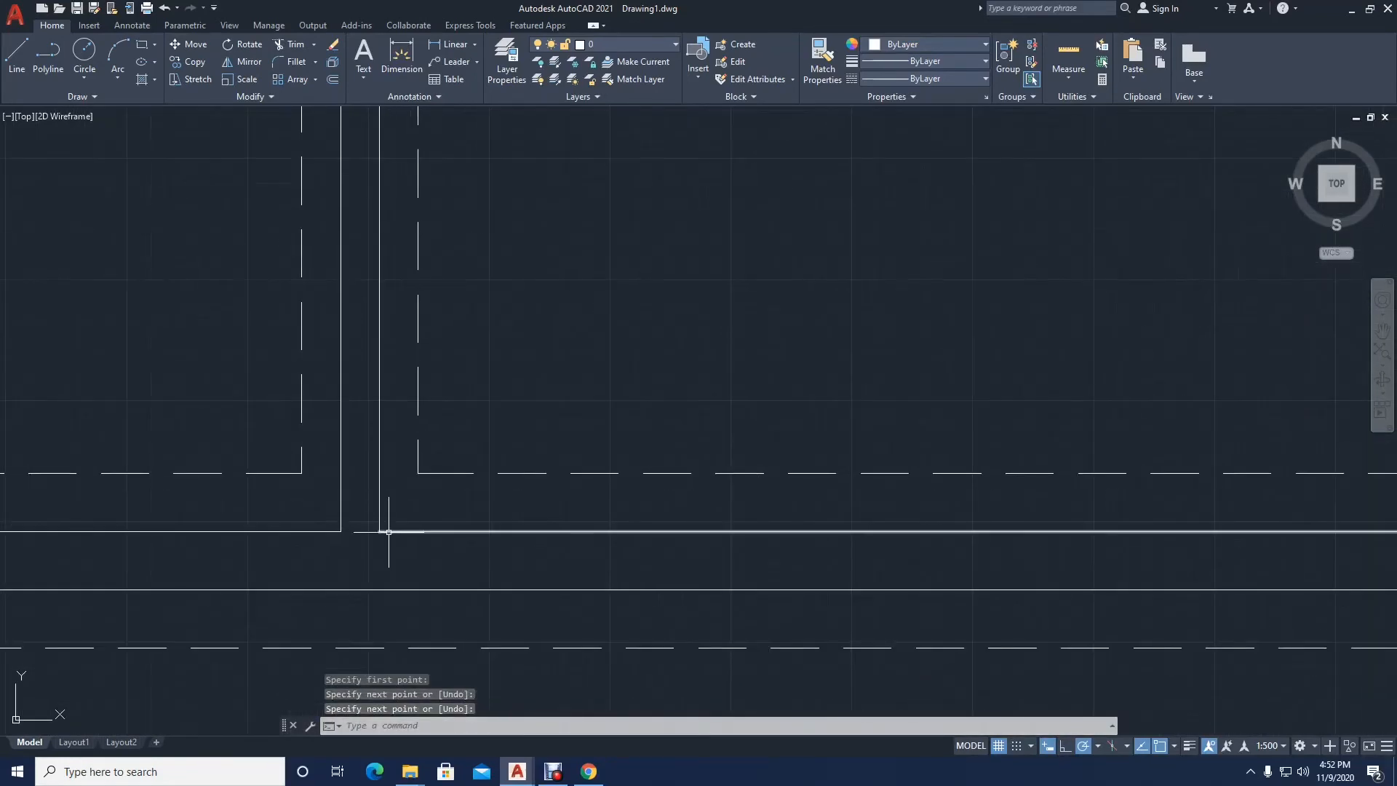
key("Return")
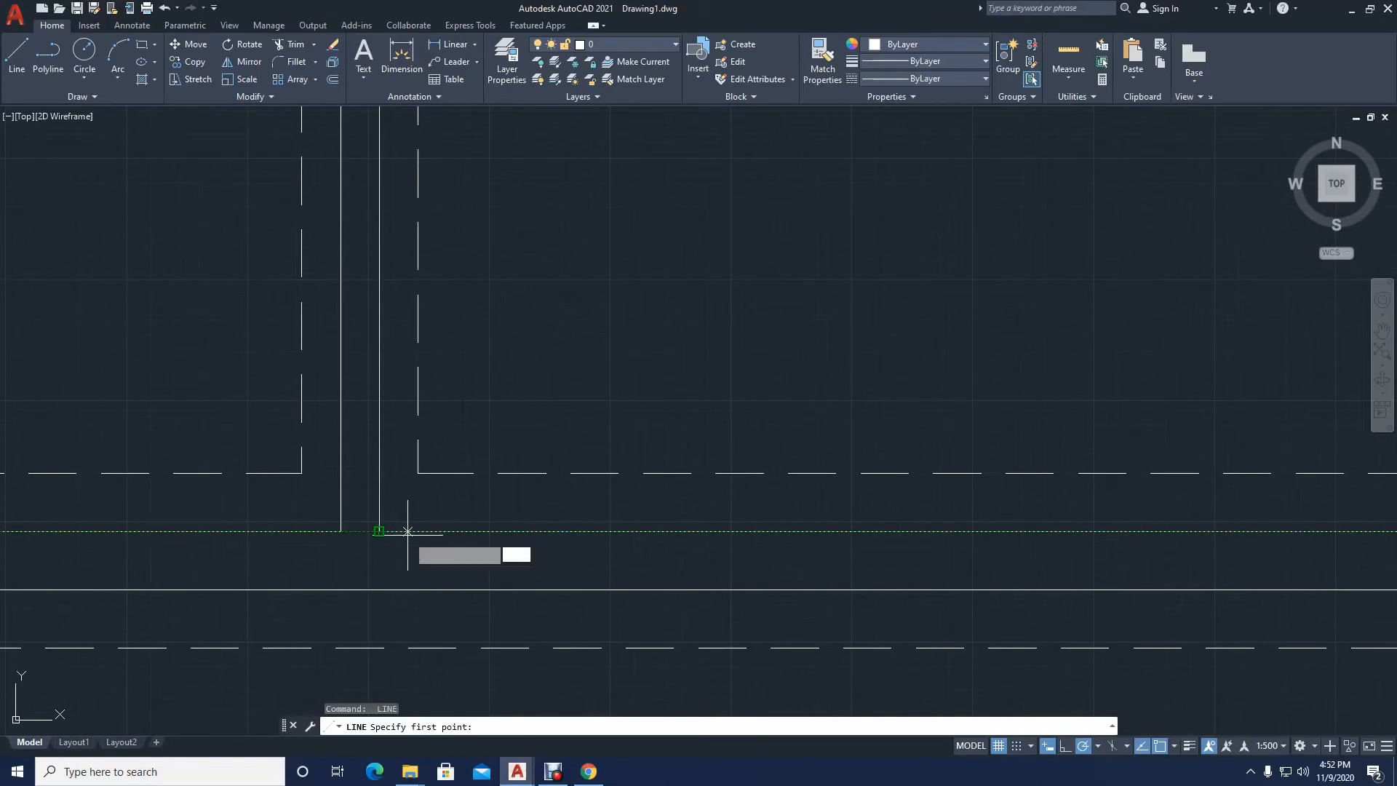
type("150")
key("Return")
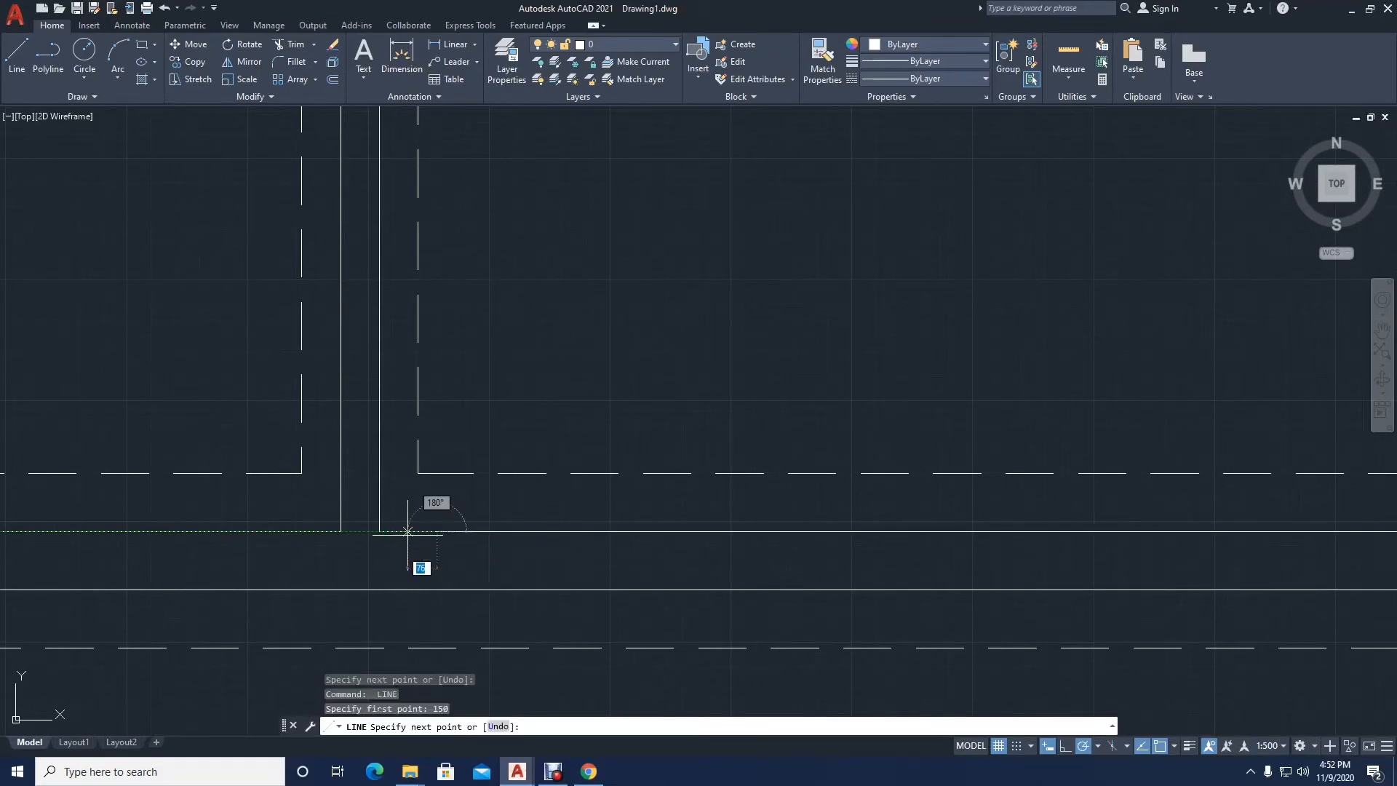
left_click(437, 590)
key("Return")
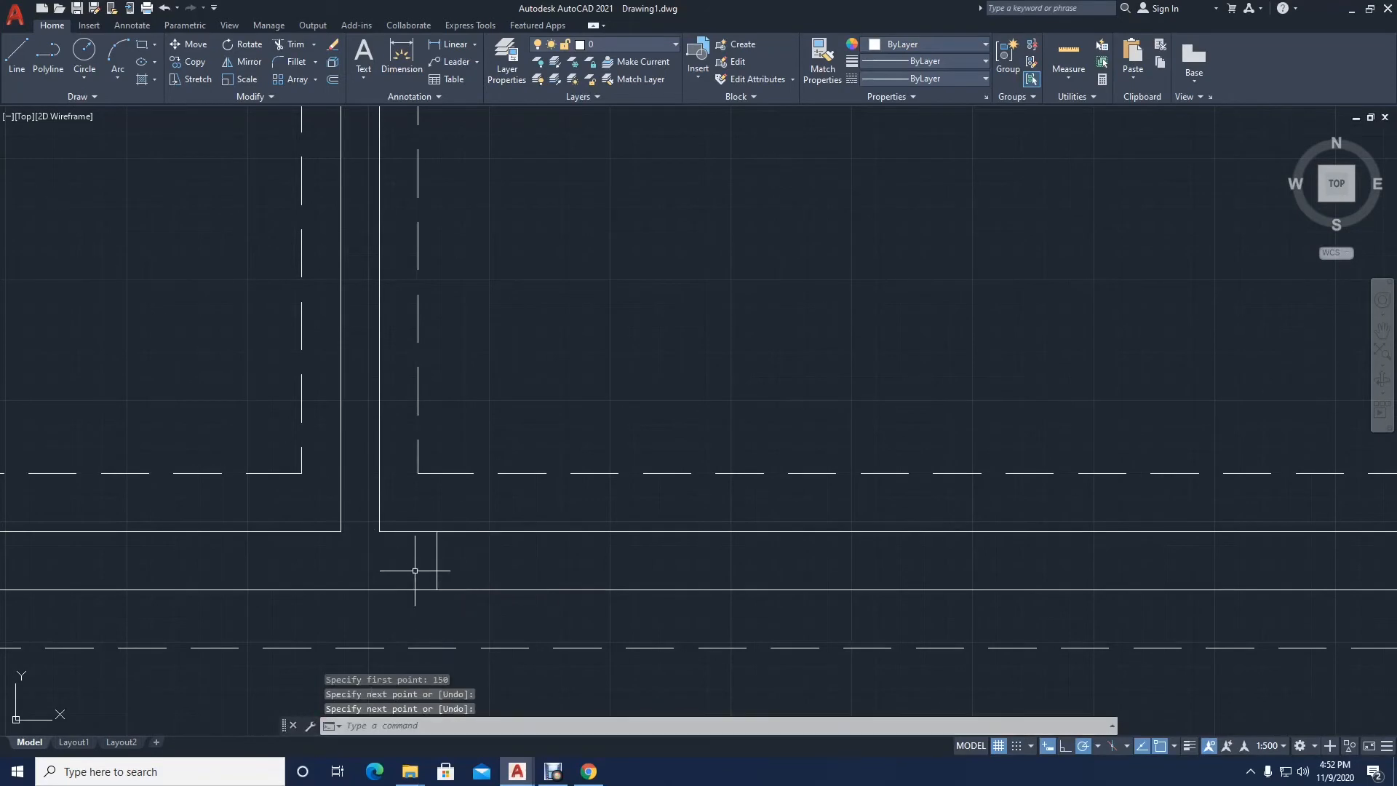
Step: Close the bottom wall's inner face with a line between the two faces of the central vertical partition
key("Return")
left_click(380, 531)
left_click(341, 531)
key("Return")
key("Return")
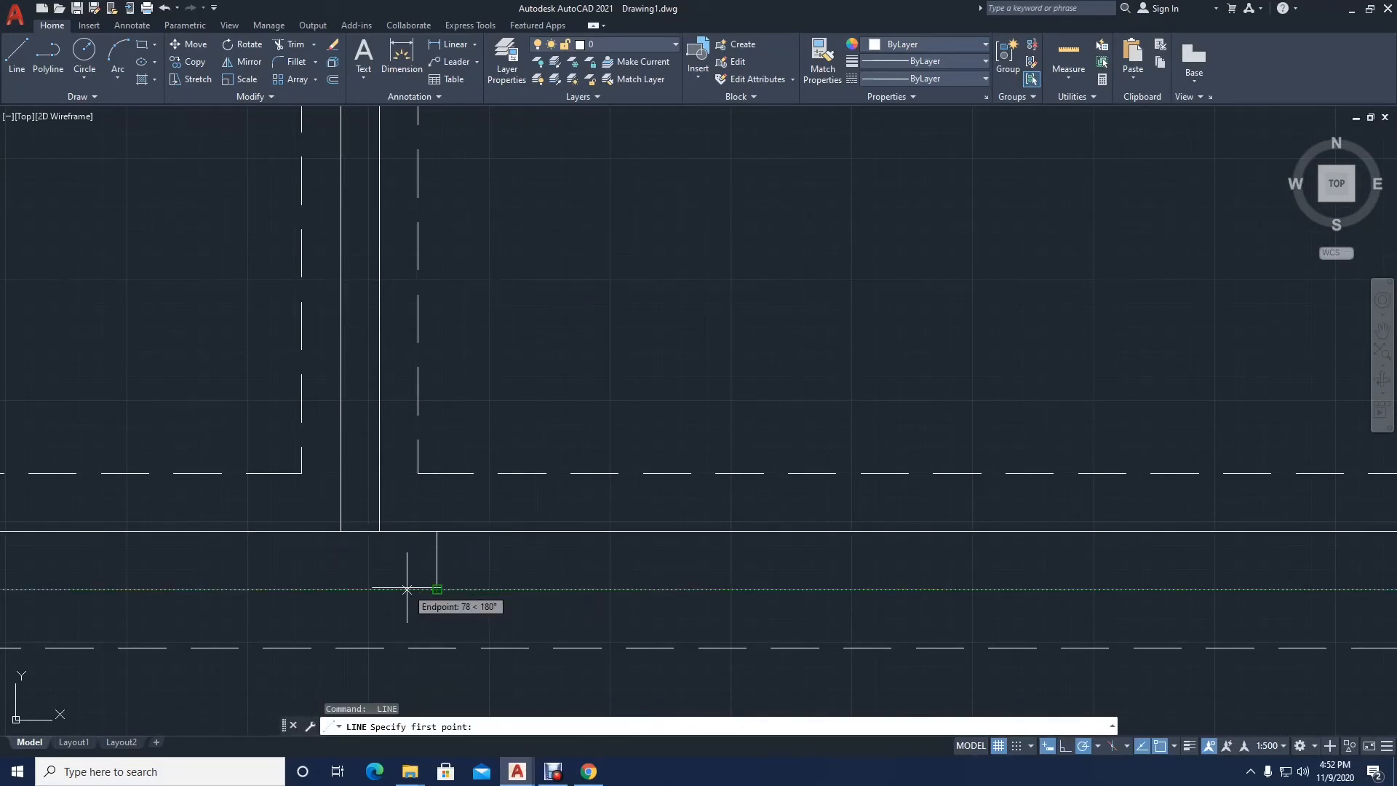
Step: Draw a second line across the bottom exterior wall, 300 to the left of the first one
type("300")
key("Return")
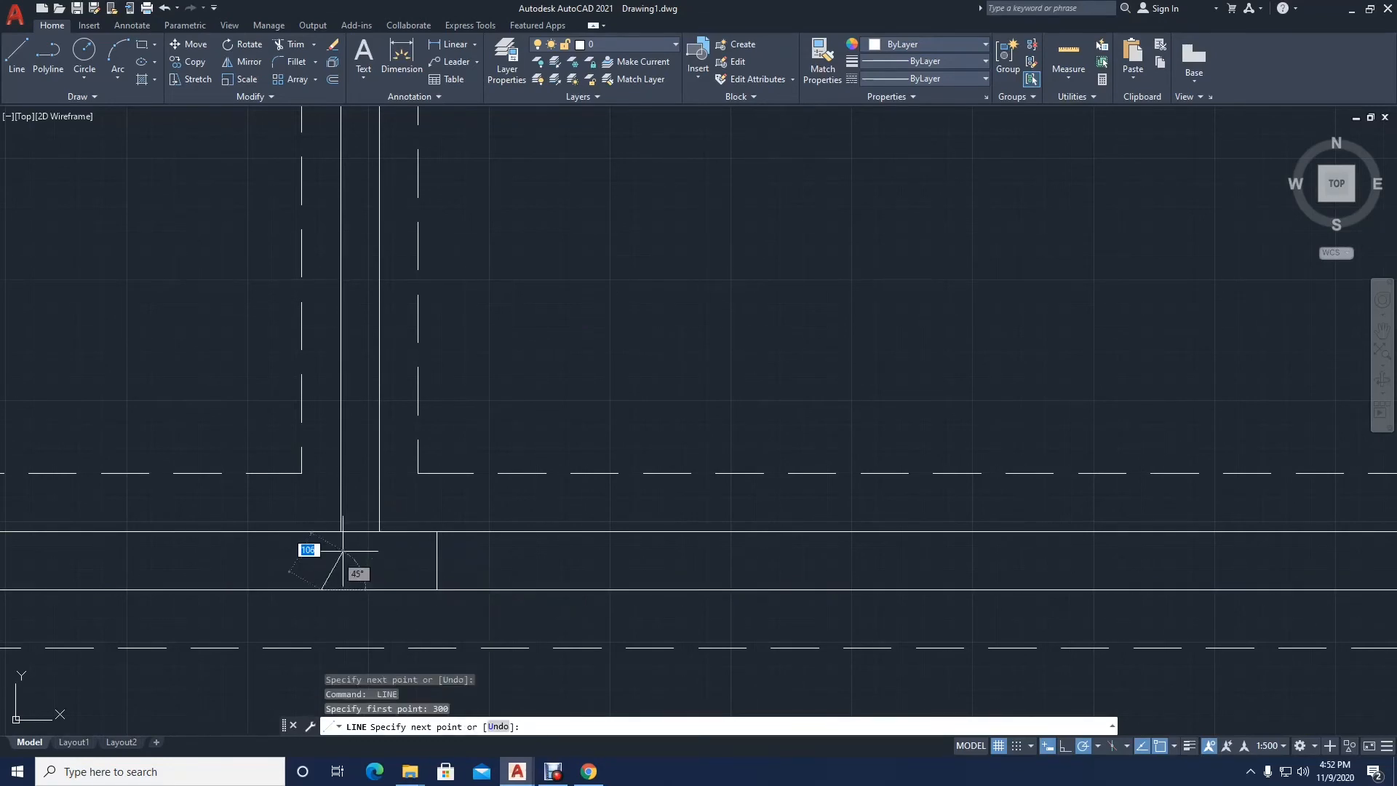
left_click(321, 531)
key("Return")
scroll(424, 550, "down", 3)
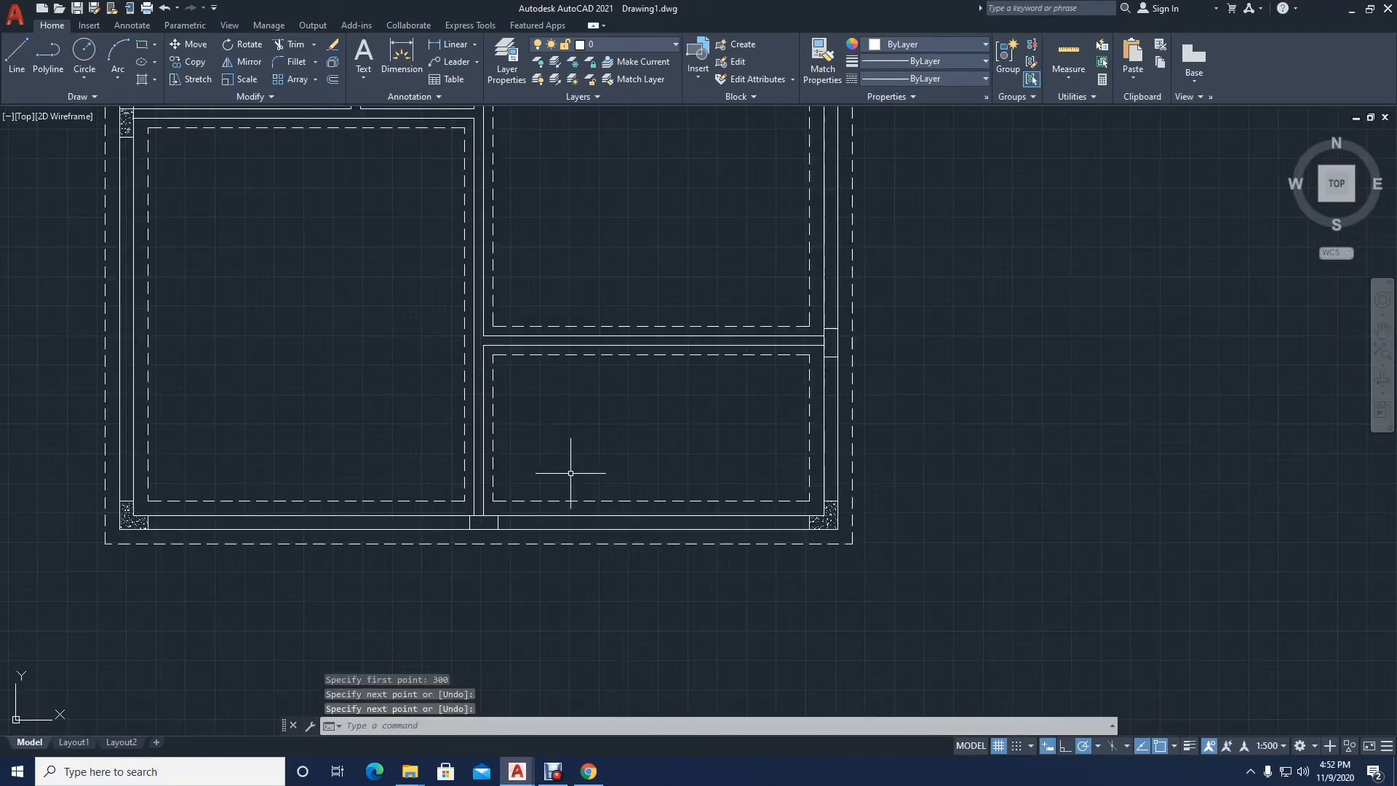
Step: Examine the interior wall junctions around the two small middle rooms of the plan
scroll(573, 470, "down", 4)
middle_click_drag(530, 473, 529, 558)
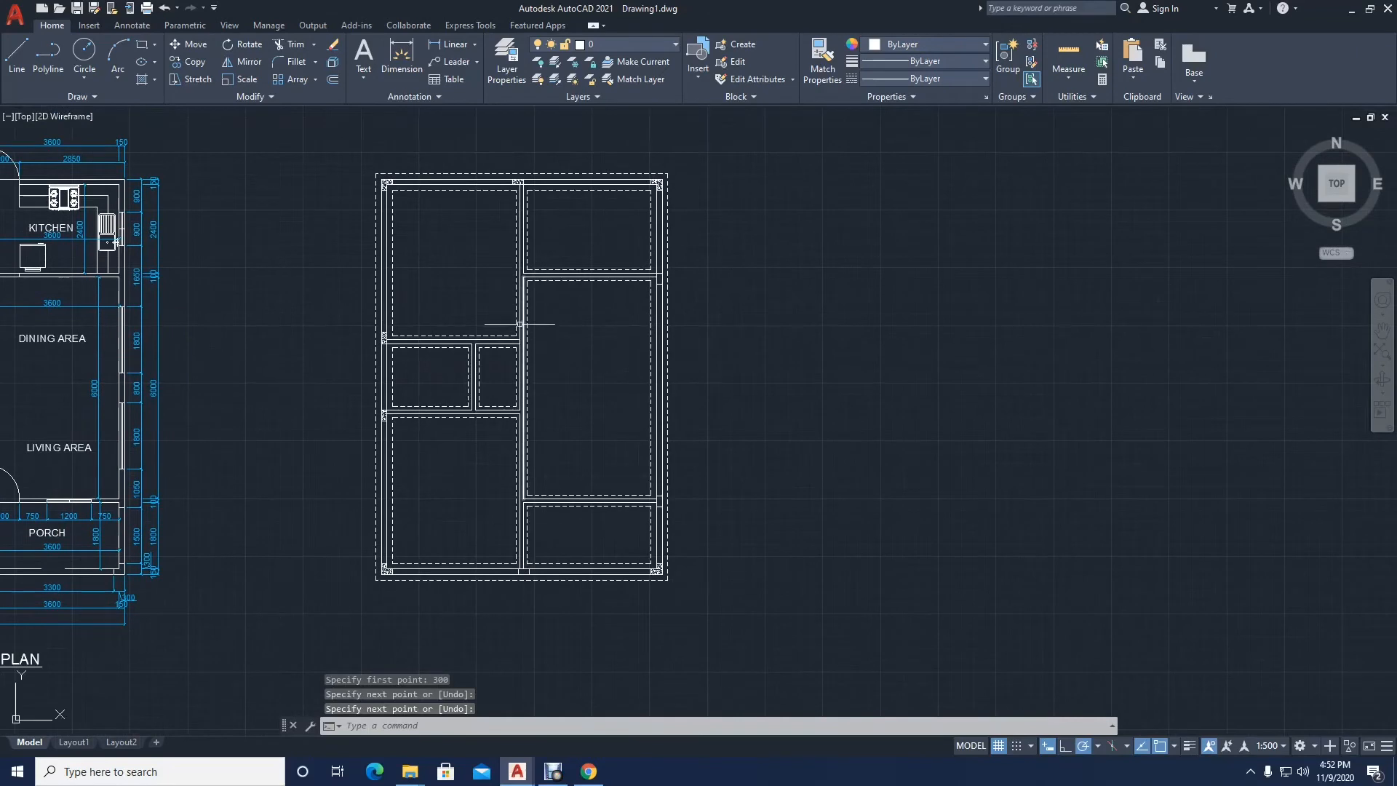
scroll(530, 255, "up", 5)
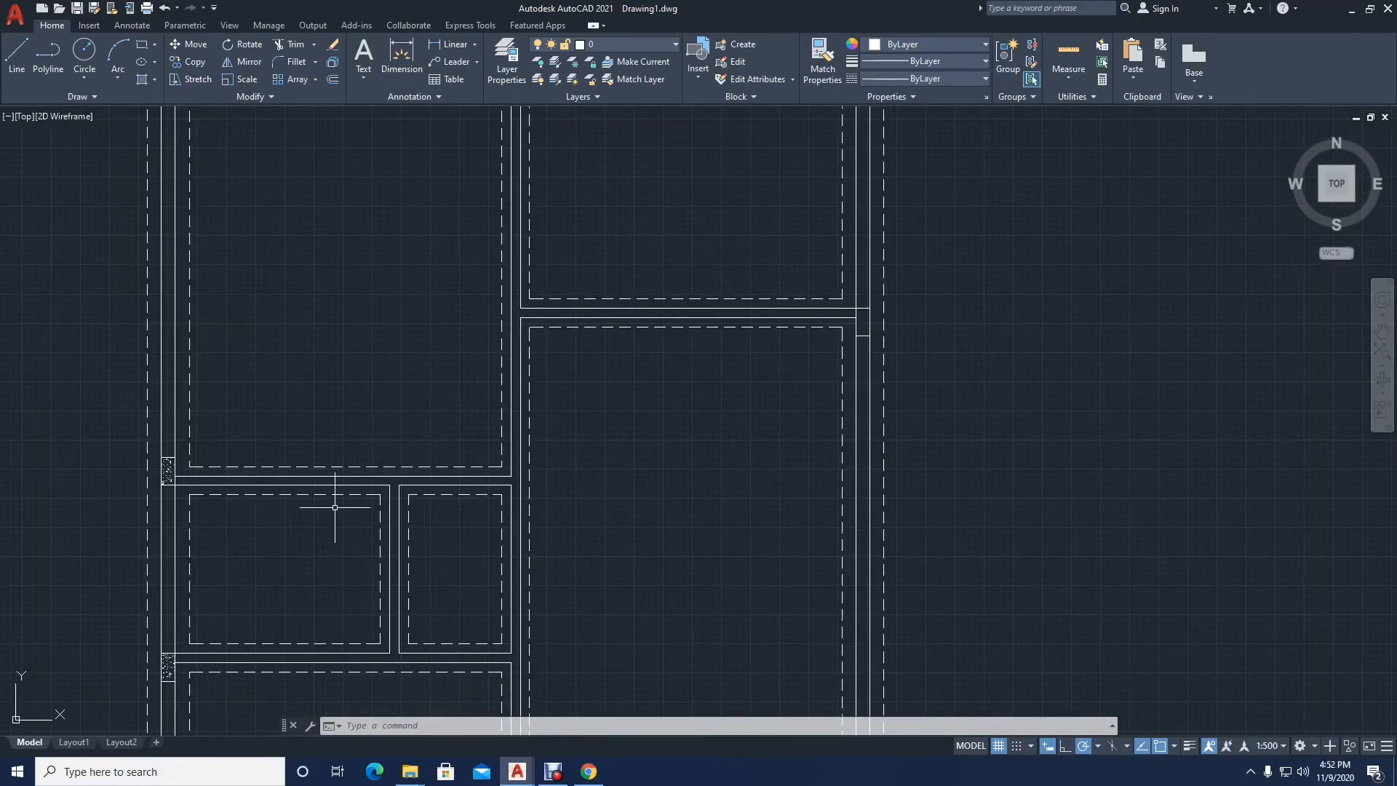
middle_click_drag(335, 508, 405, 466)
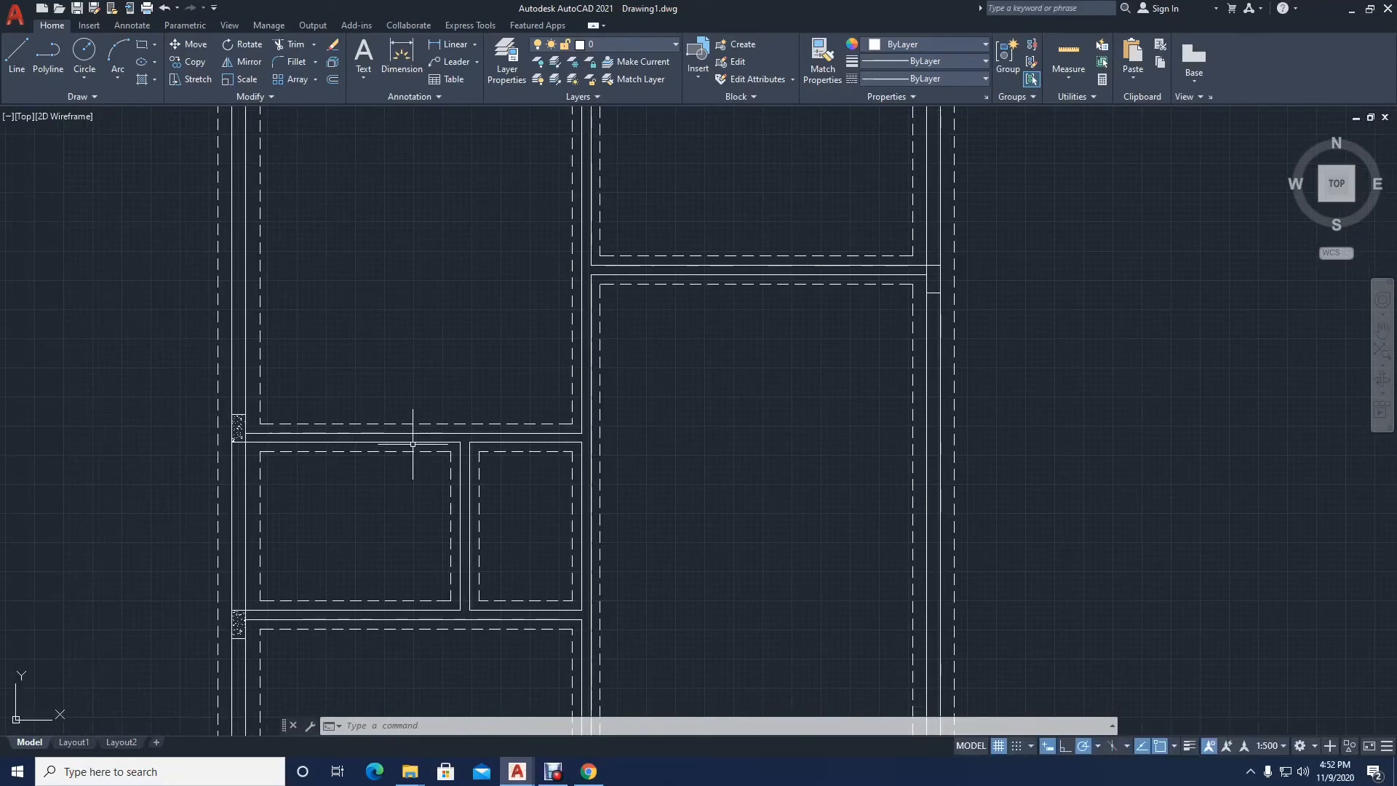
middle_click_drag(242, 542, 252, 496)
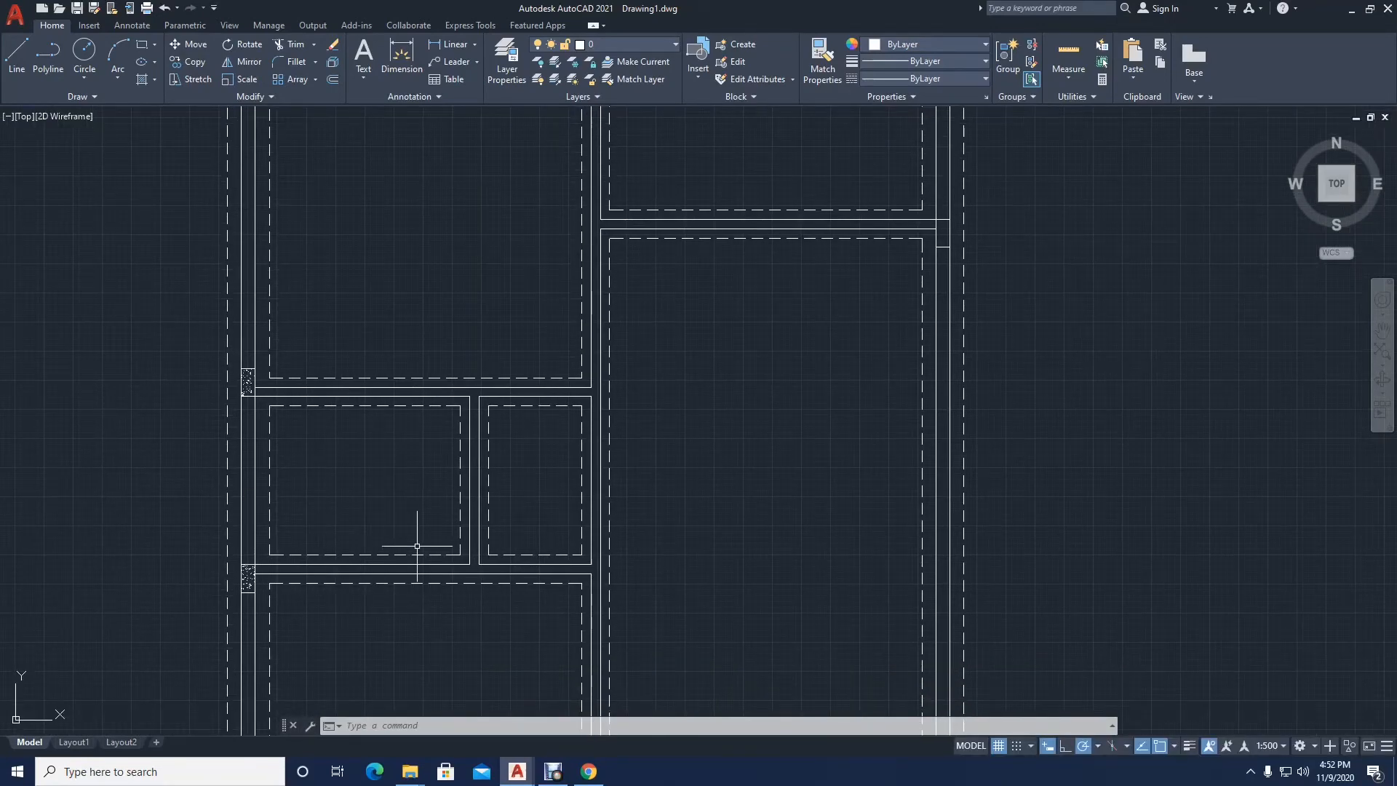
scroll(479, 576, "up", 6)
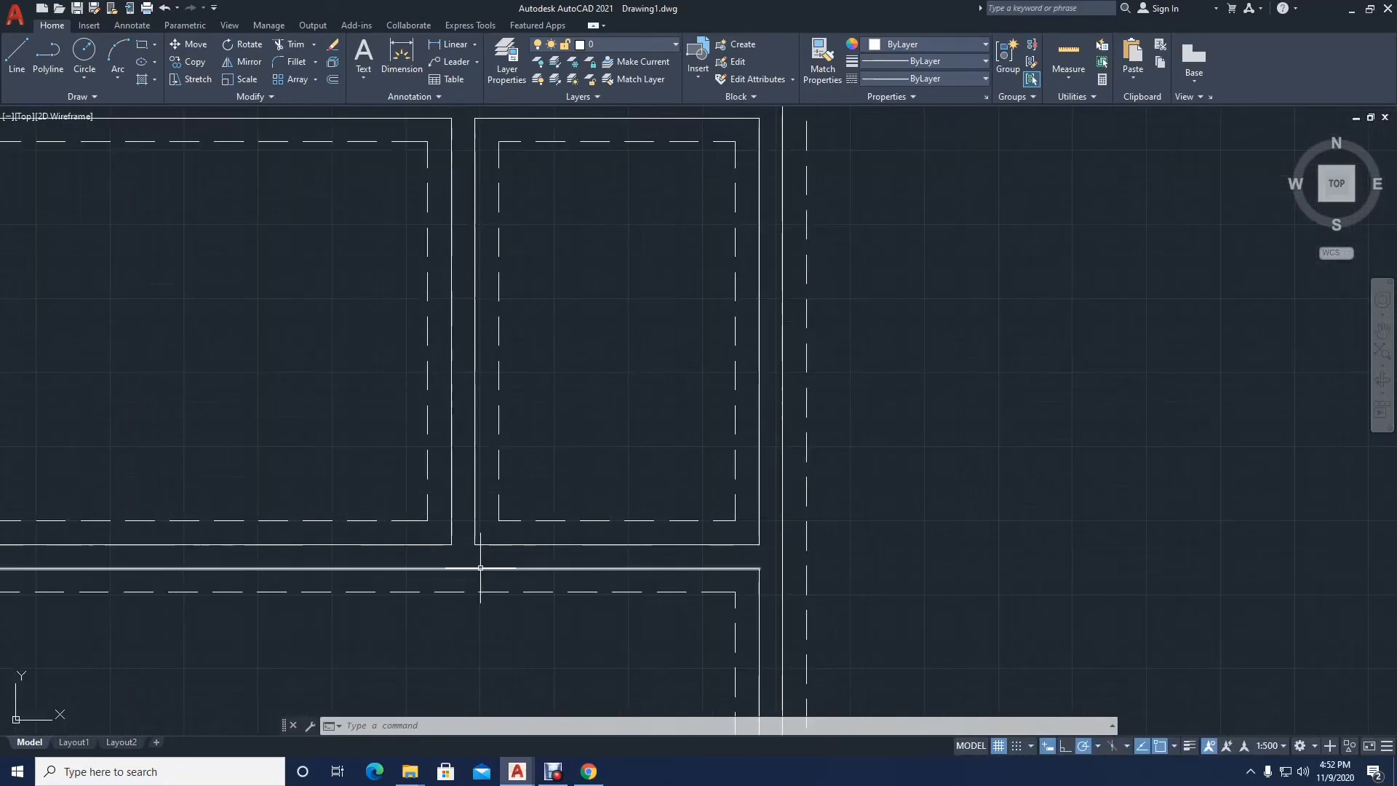
middle_click_drag(478, 565, 570, 517)
scroll(567, 514, "down", 4)
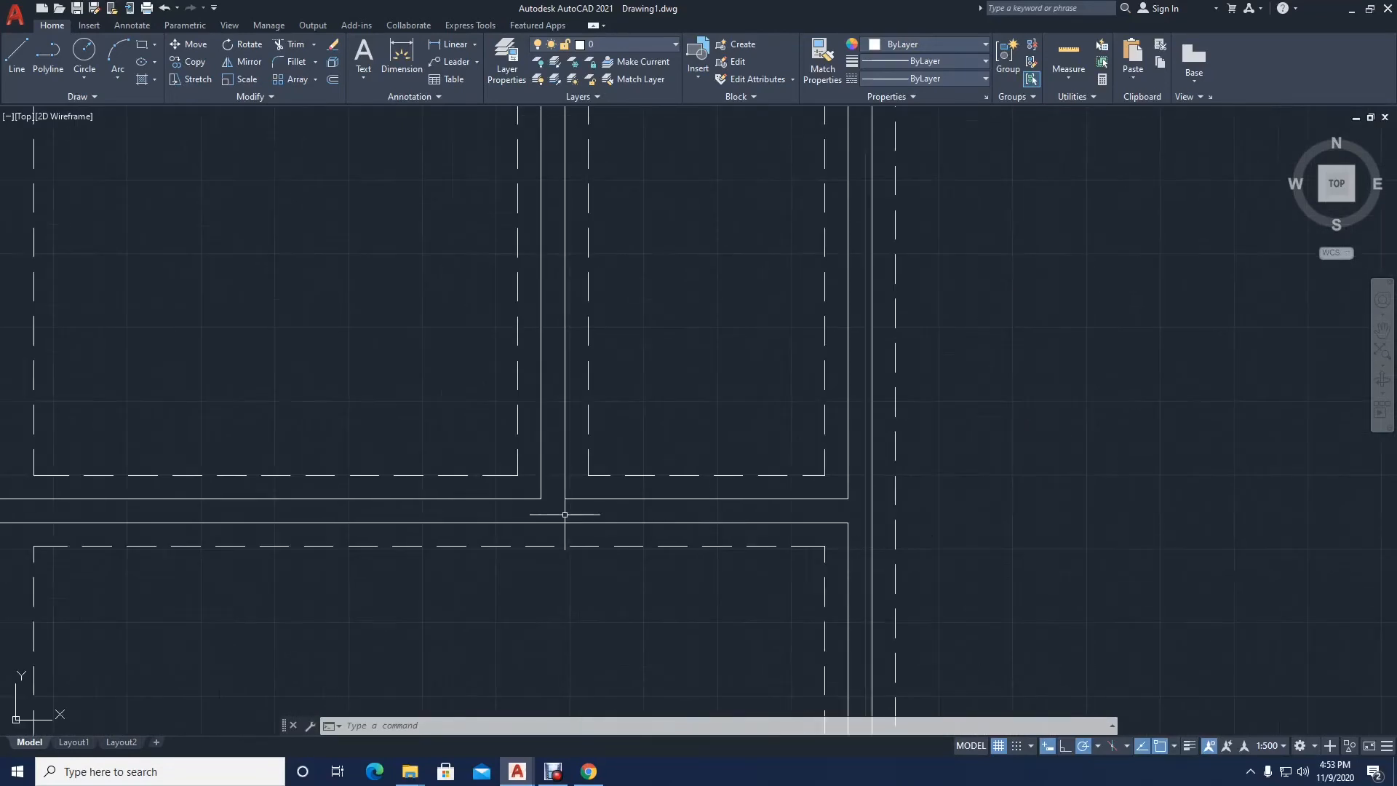
scroll(560, 513, "up", 4)
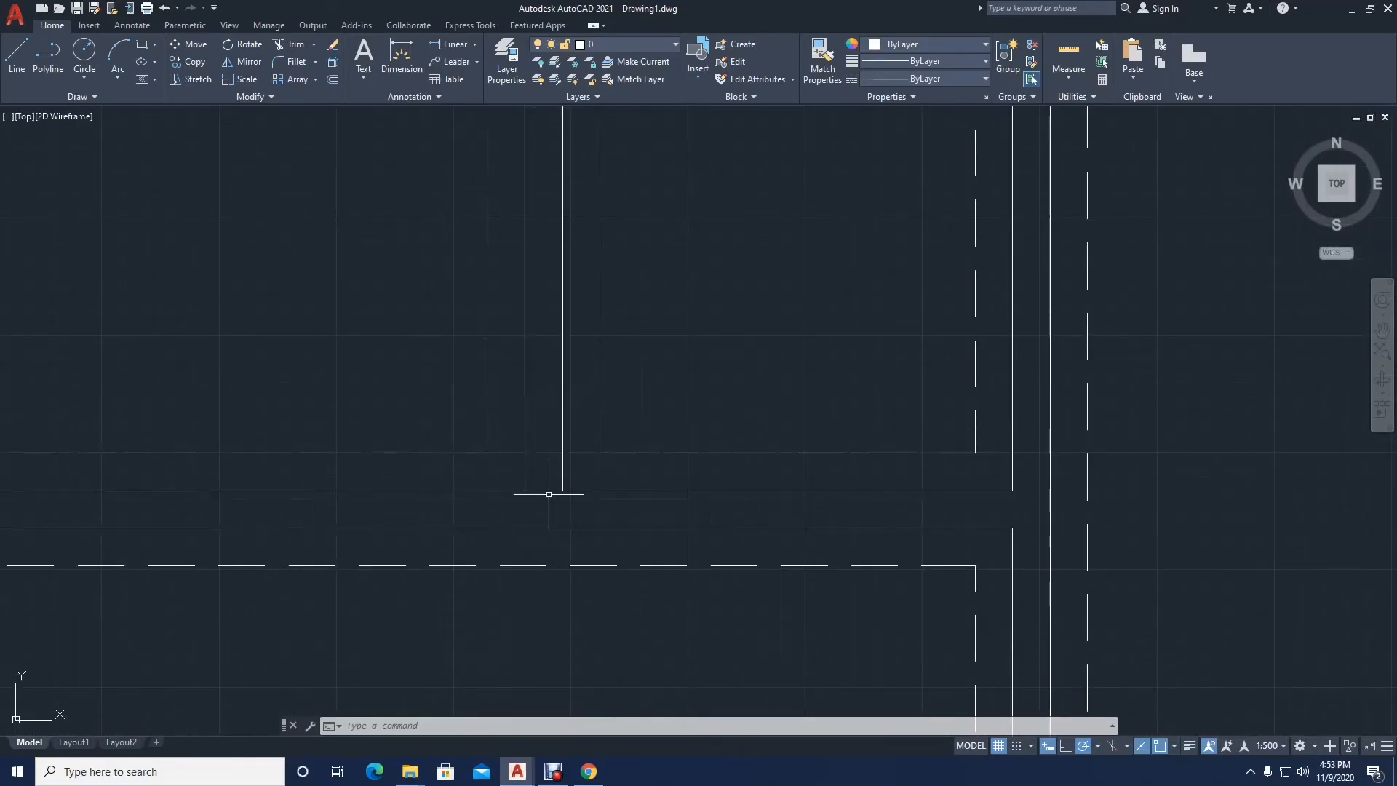
scroll(538, 497, "down", 4)
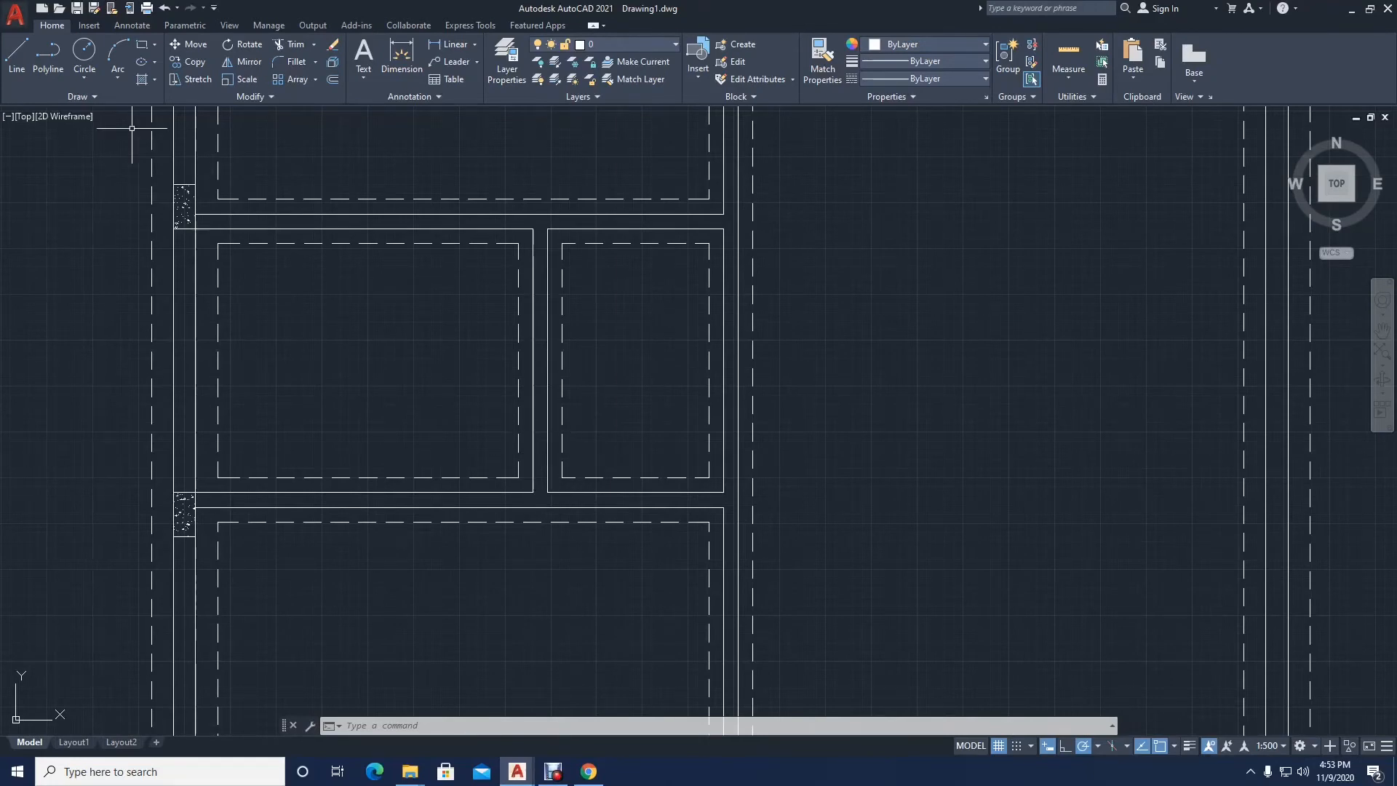
Step: Draw a line across the partition below the two small rooms, extending the right face of their dividing wall
left_click(17, 58)
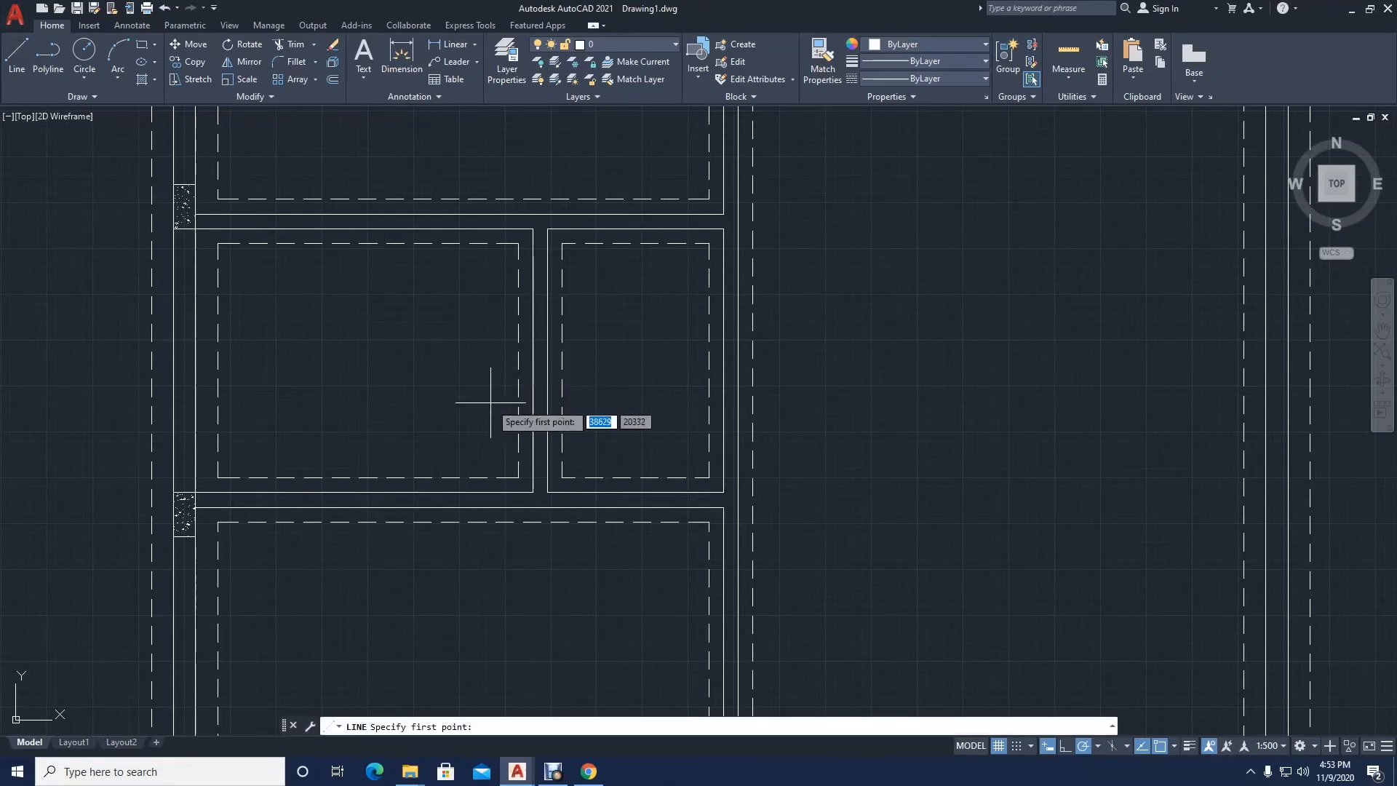
left_click(548, 493)
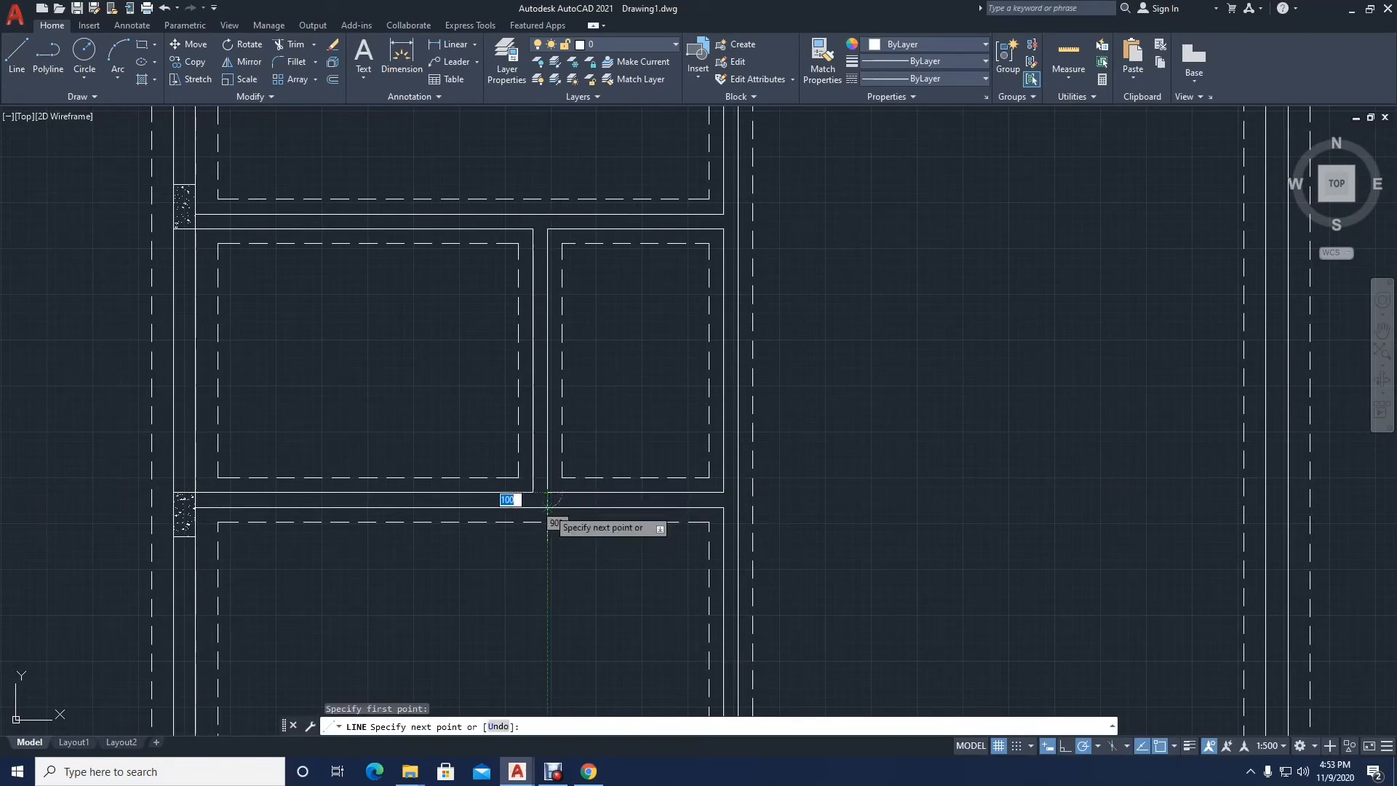
left_click(548, 507)
key("Return")
key("Return")
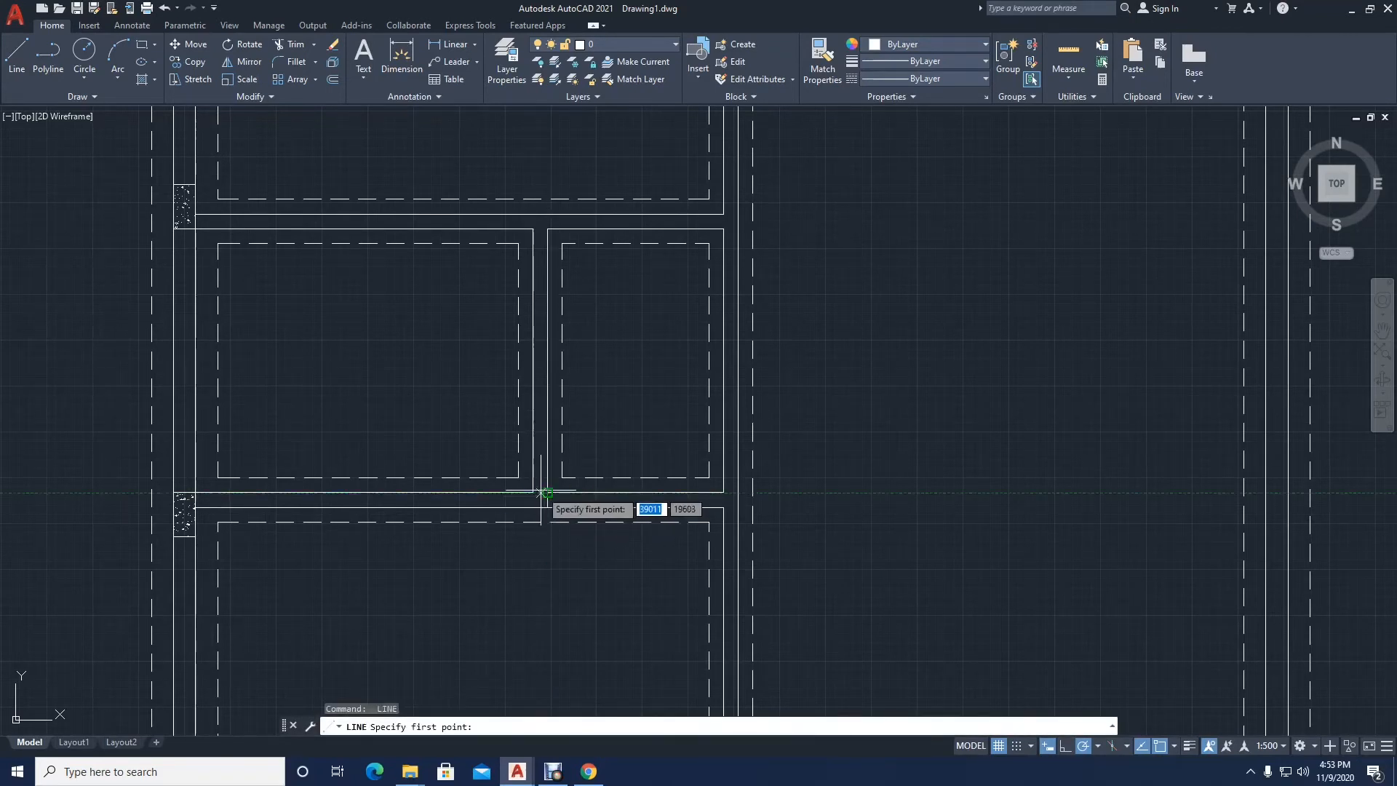
left_click(534, 493)
key("Return")
Step: Draw a second line across the partition below the small rooms, level with the left small room's dashed corner
scroll(533, 492, "up", 4)
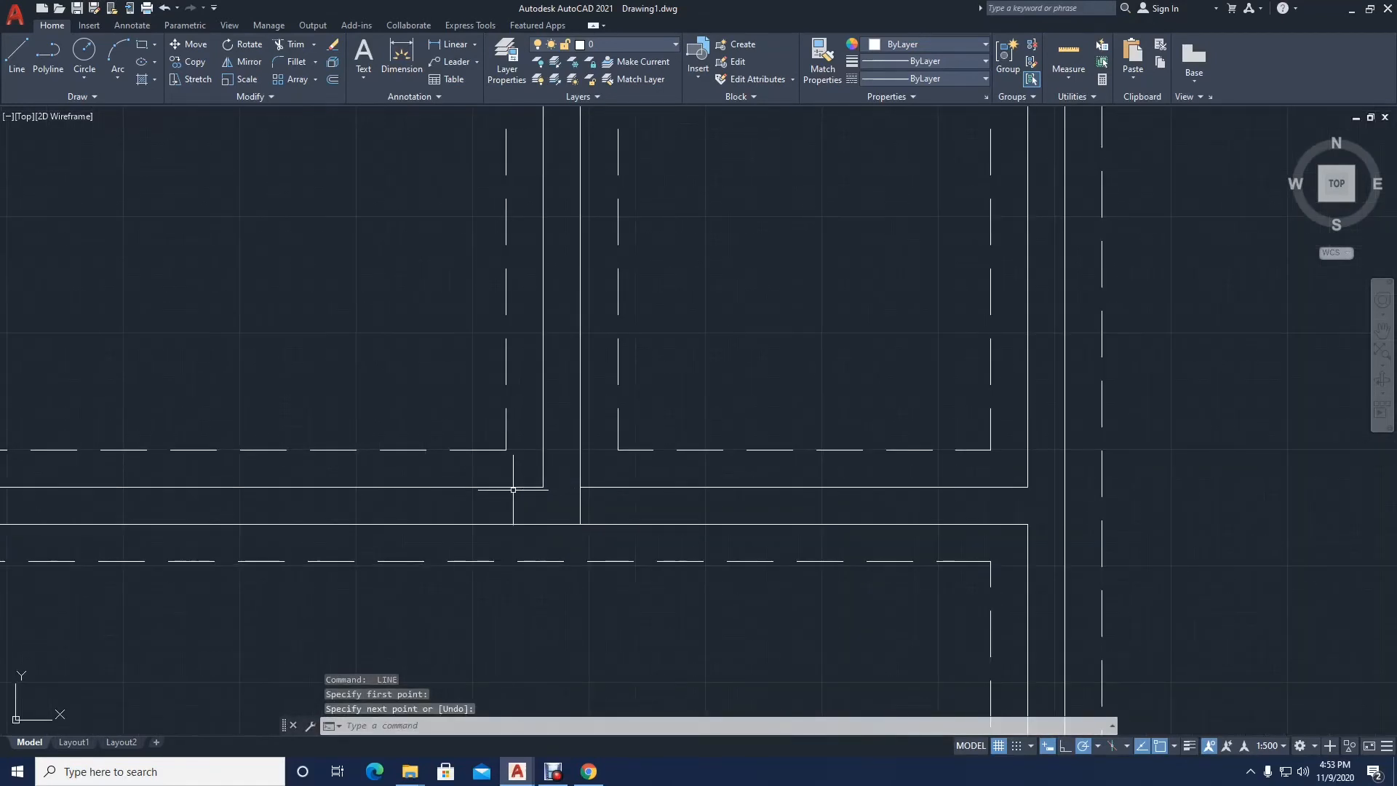
key("Return")
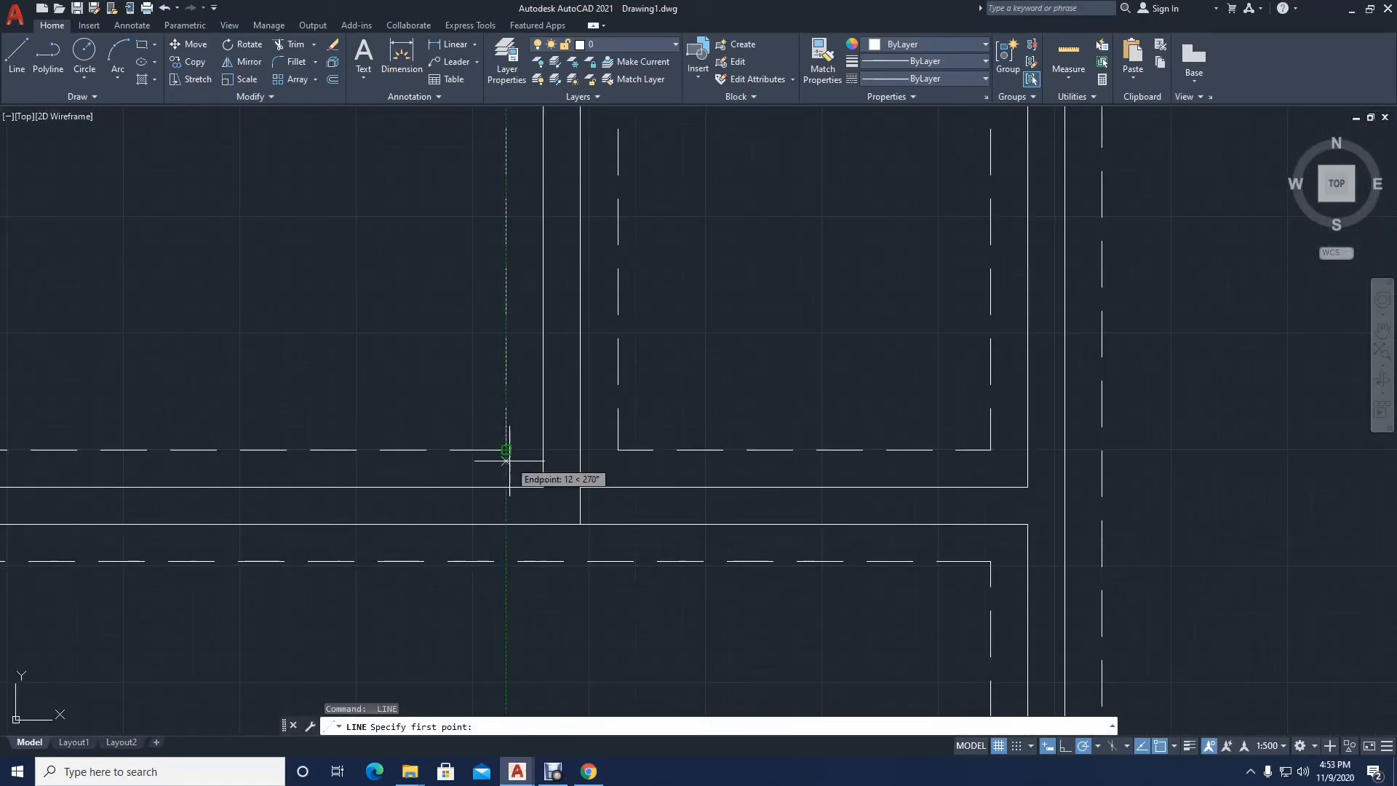
left_click(506, 487)
left_click(506, 523)
key("Return")
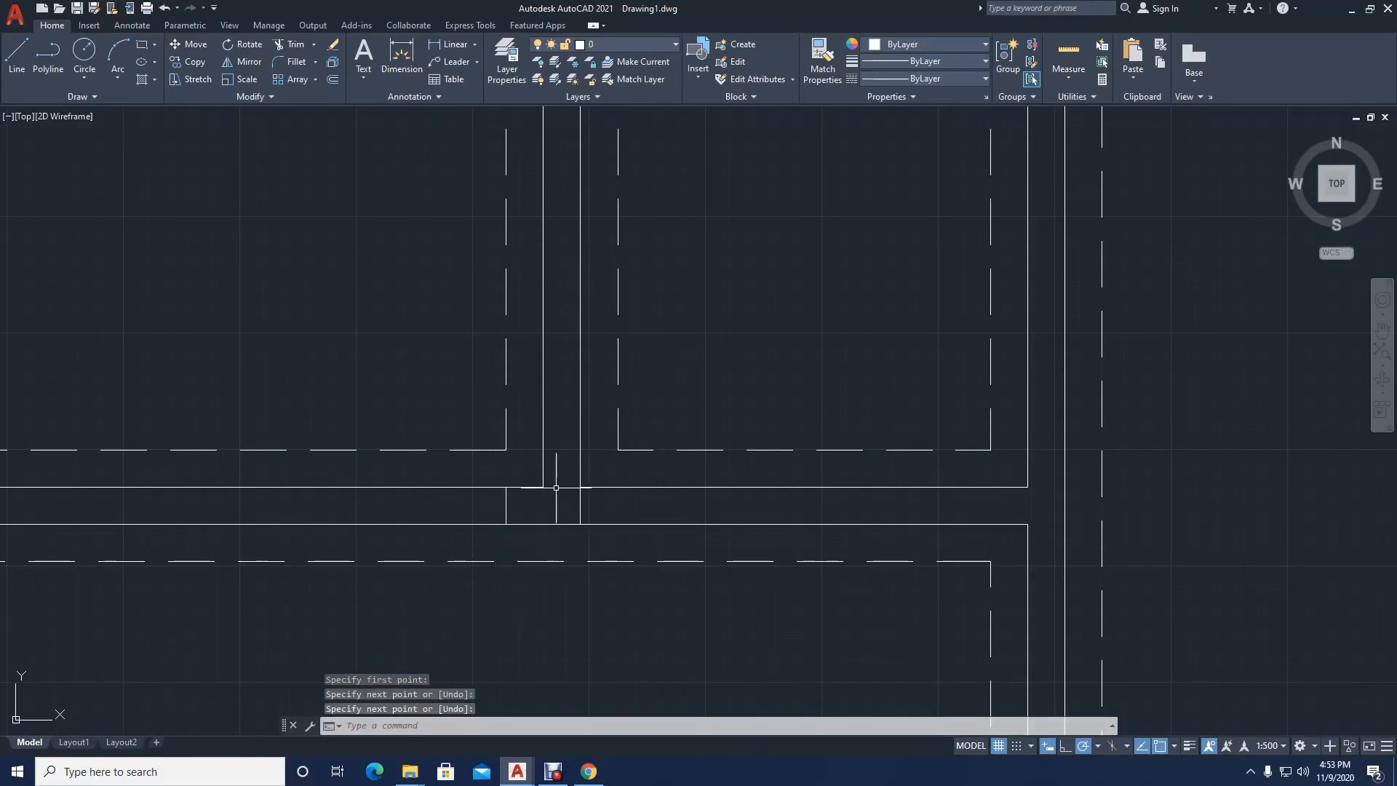
key("Return")
left_click(580, 486)
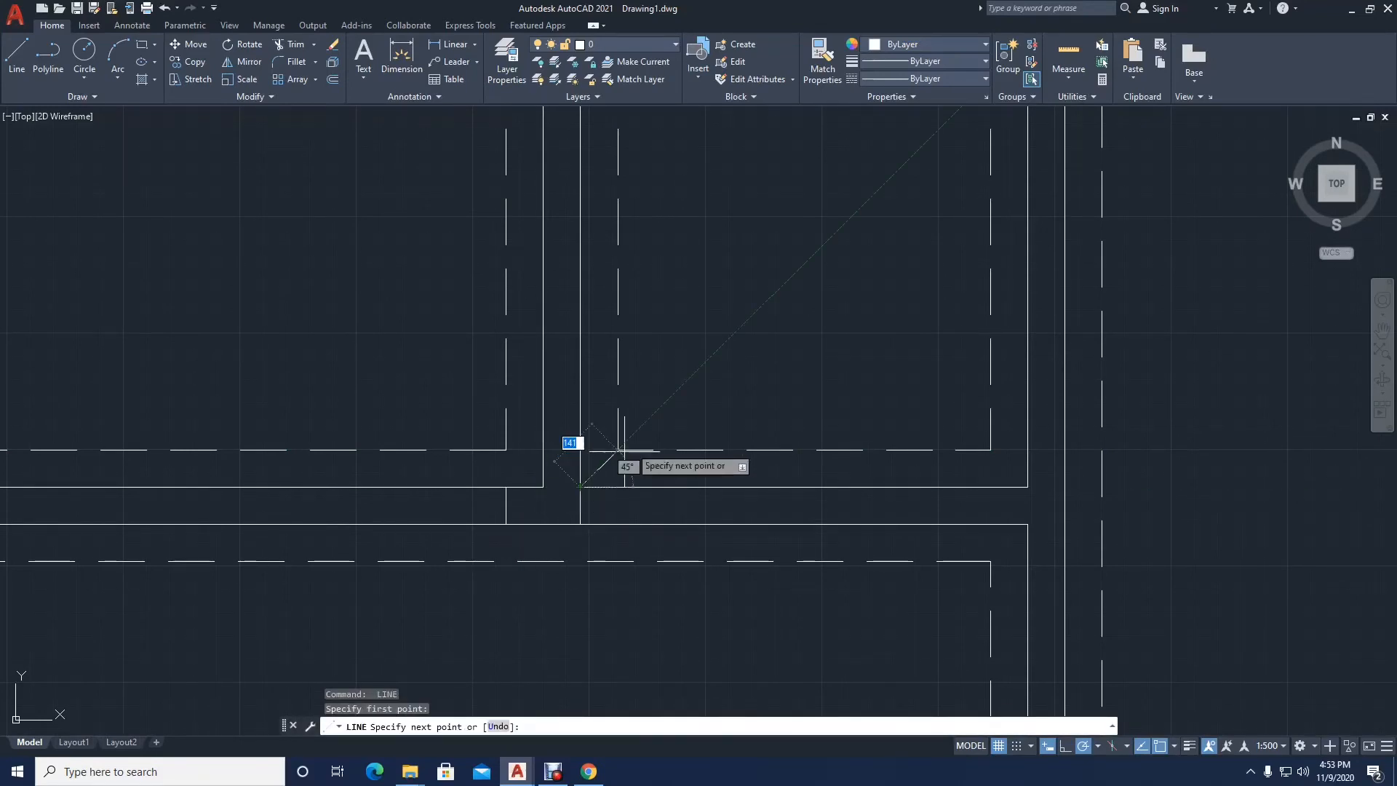
key("Return")
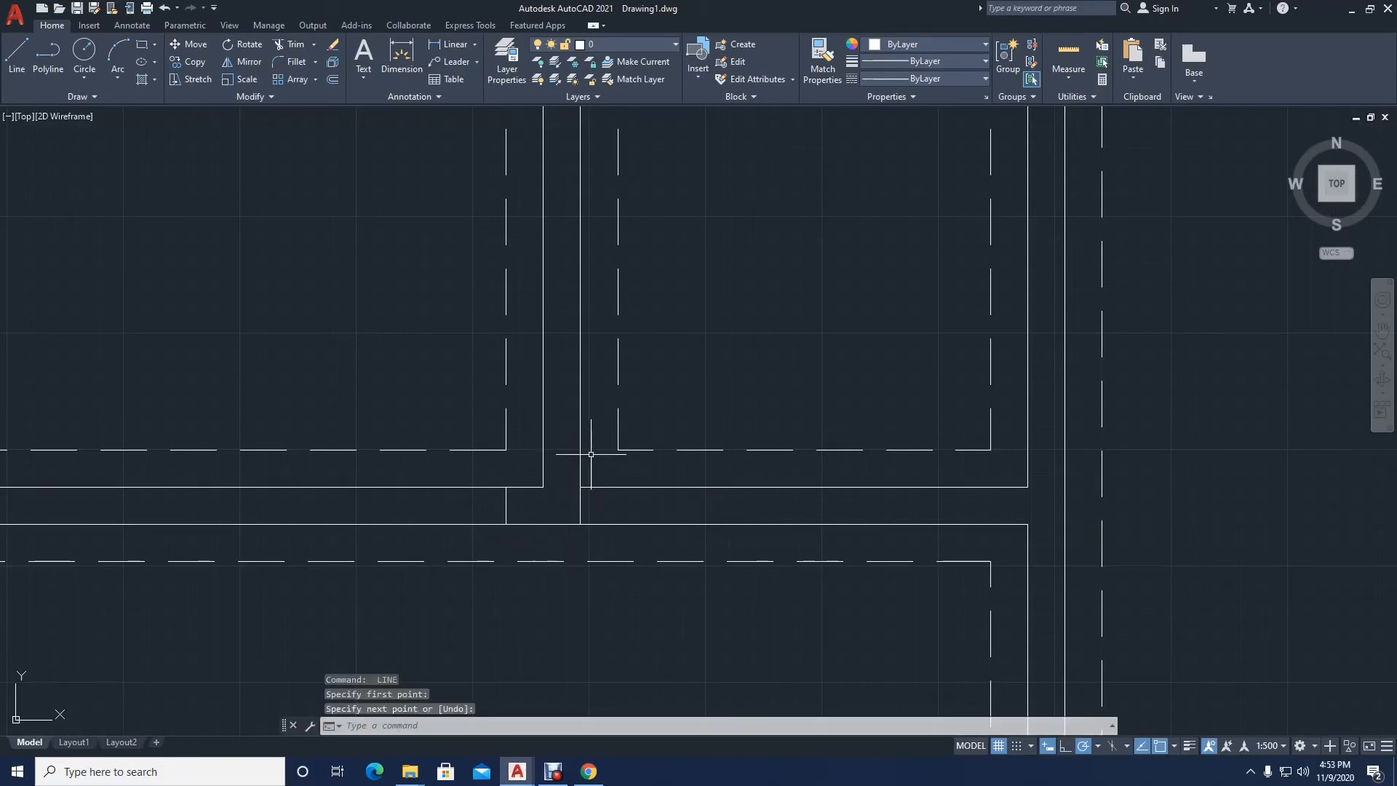
Step: Close the lower end of the small rooms' dividing wall with a line between its two faces
scroll(590, 454, "down", 2)
type("L")
key("Return")
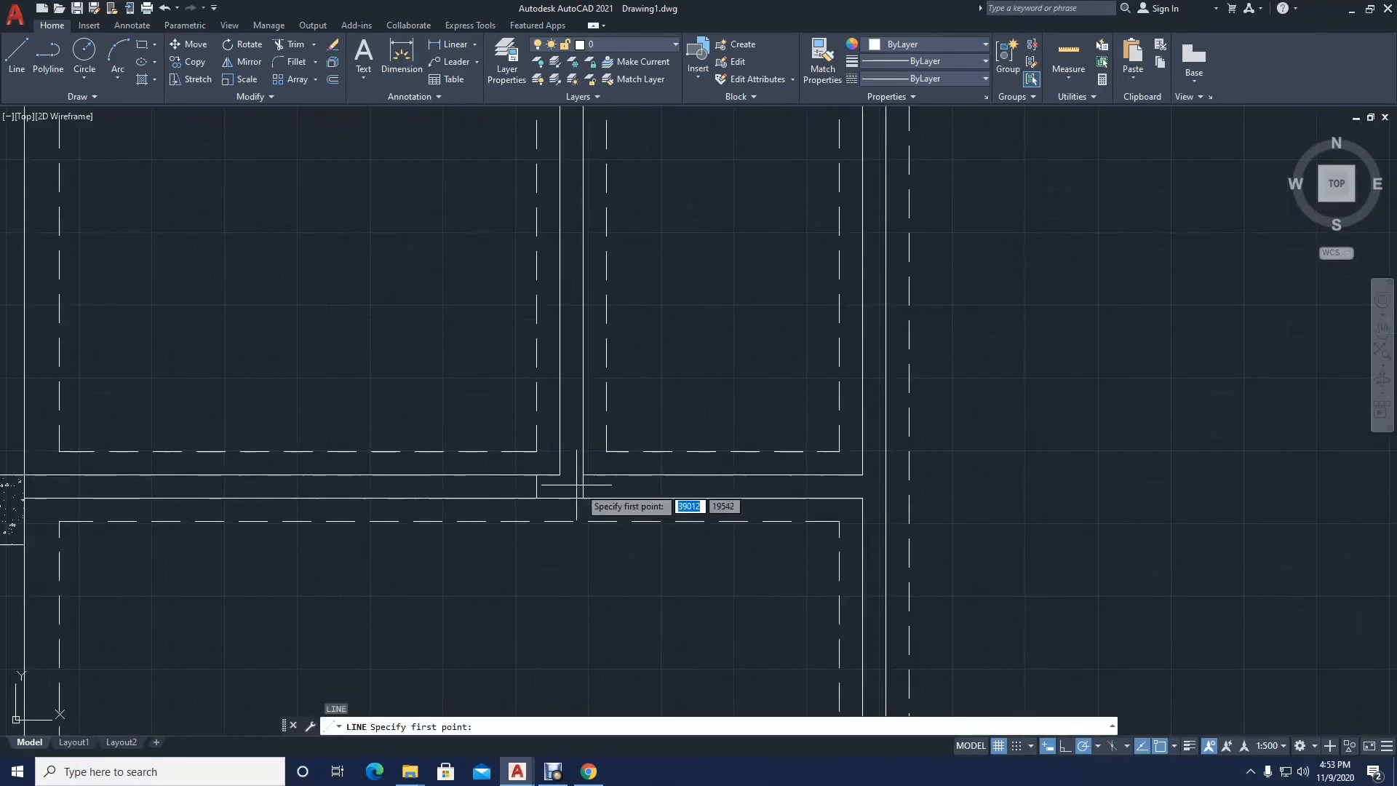
left_click(583, 474)
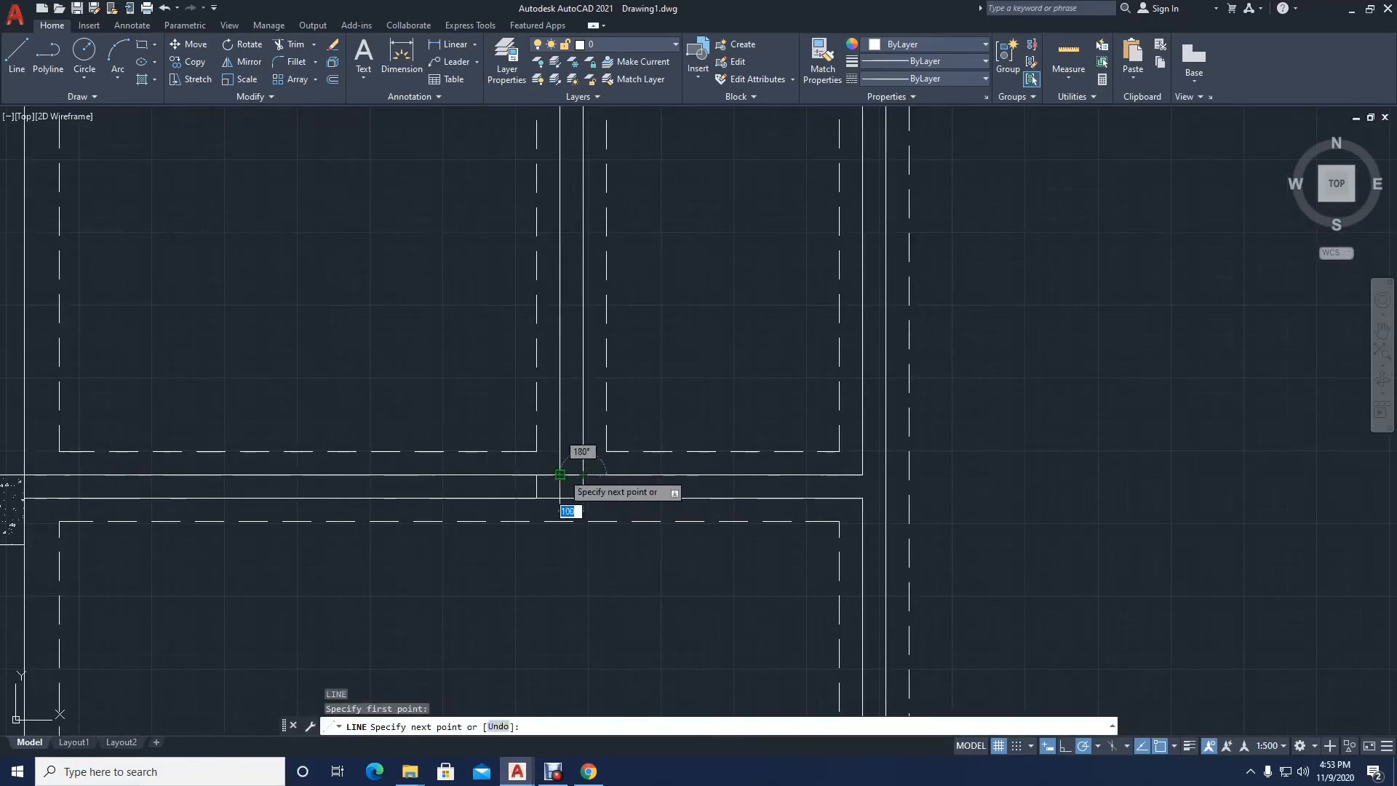
left_click(560, 475)
key("Return")
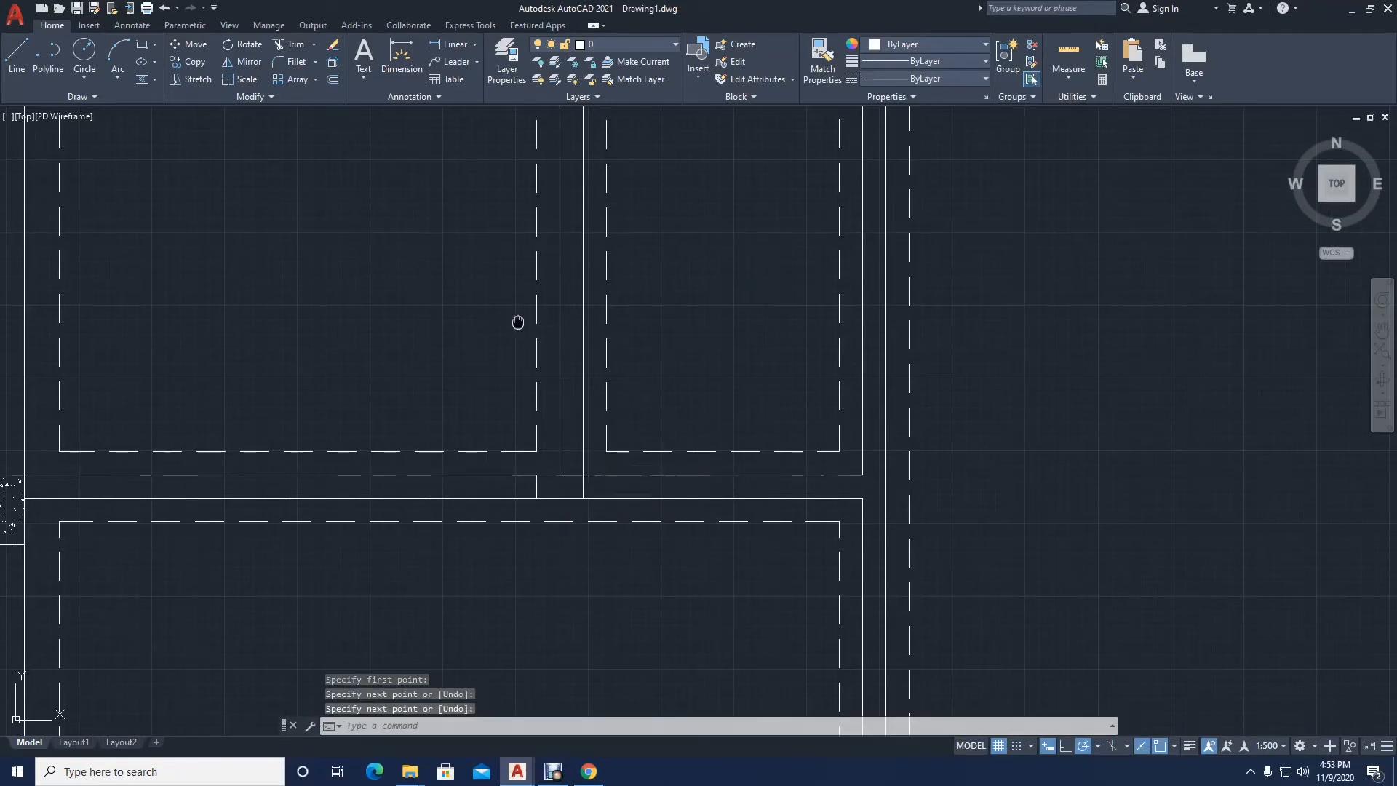
middle_click_drag(517, 322, 552, 487)
middle_click_drag(581, 252, 586, 318)
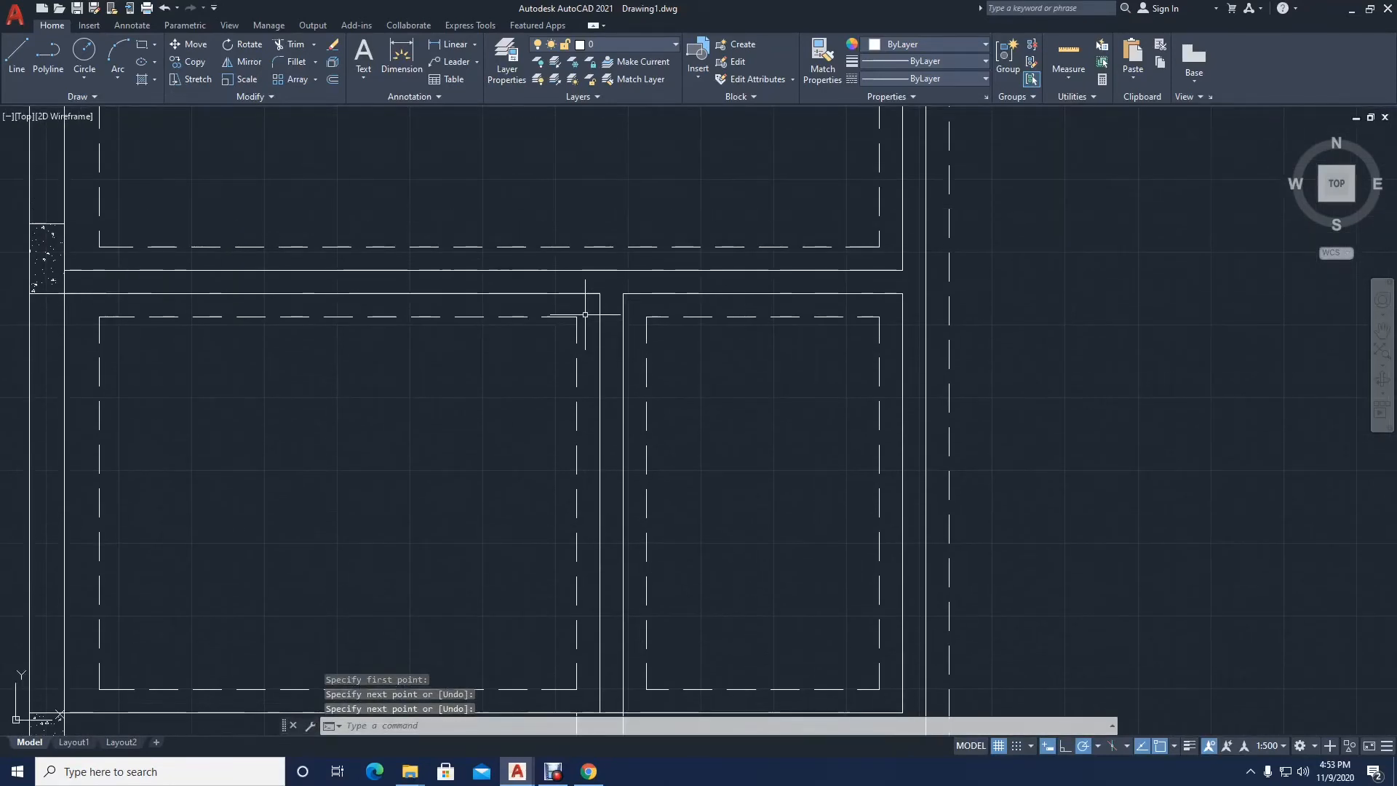
Step: Draw two lines across the partition above the small rooms, at their dividing wall's right face and the left room's dashed corner
key("Return")
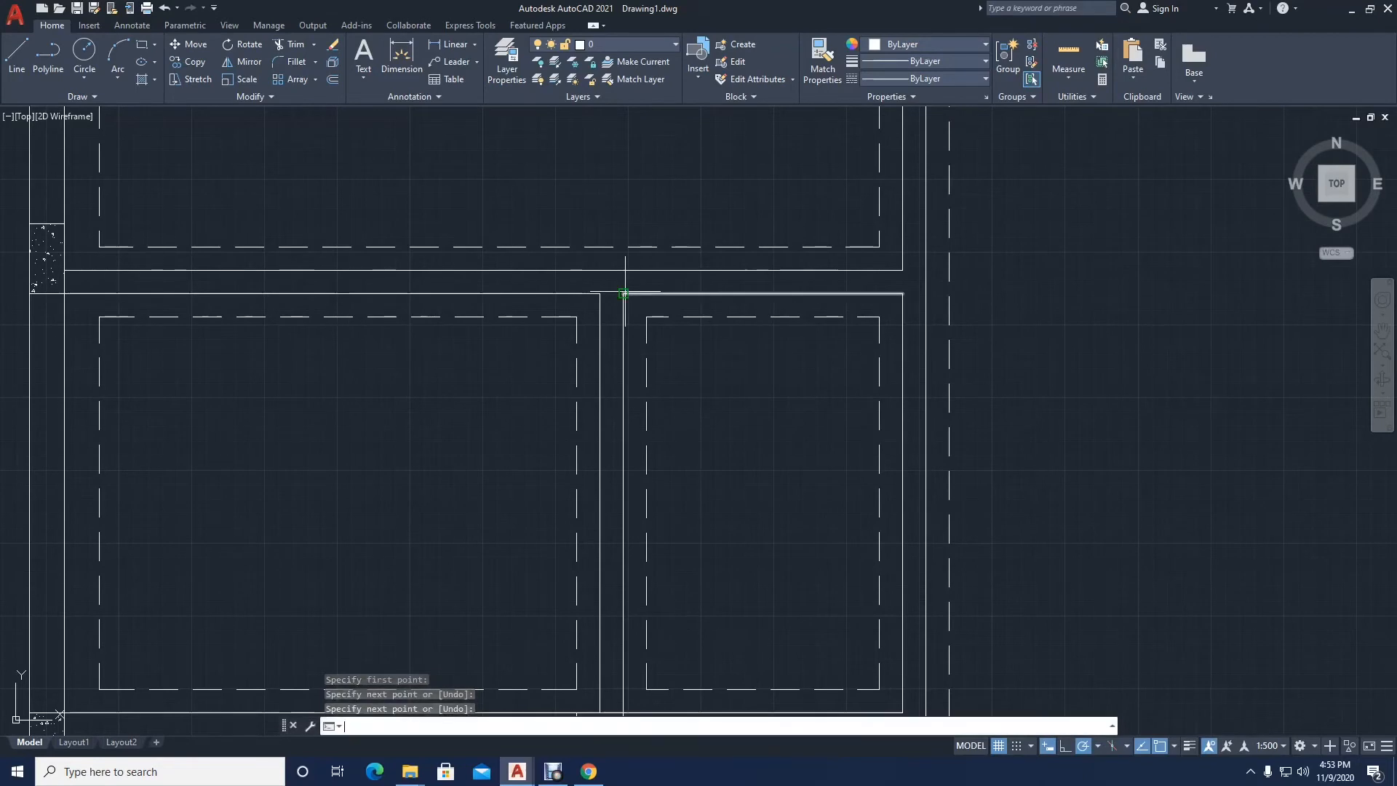
left_click(622, 293)
left_click(623, 270)
key("Return")
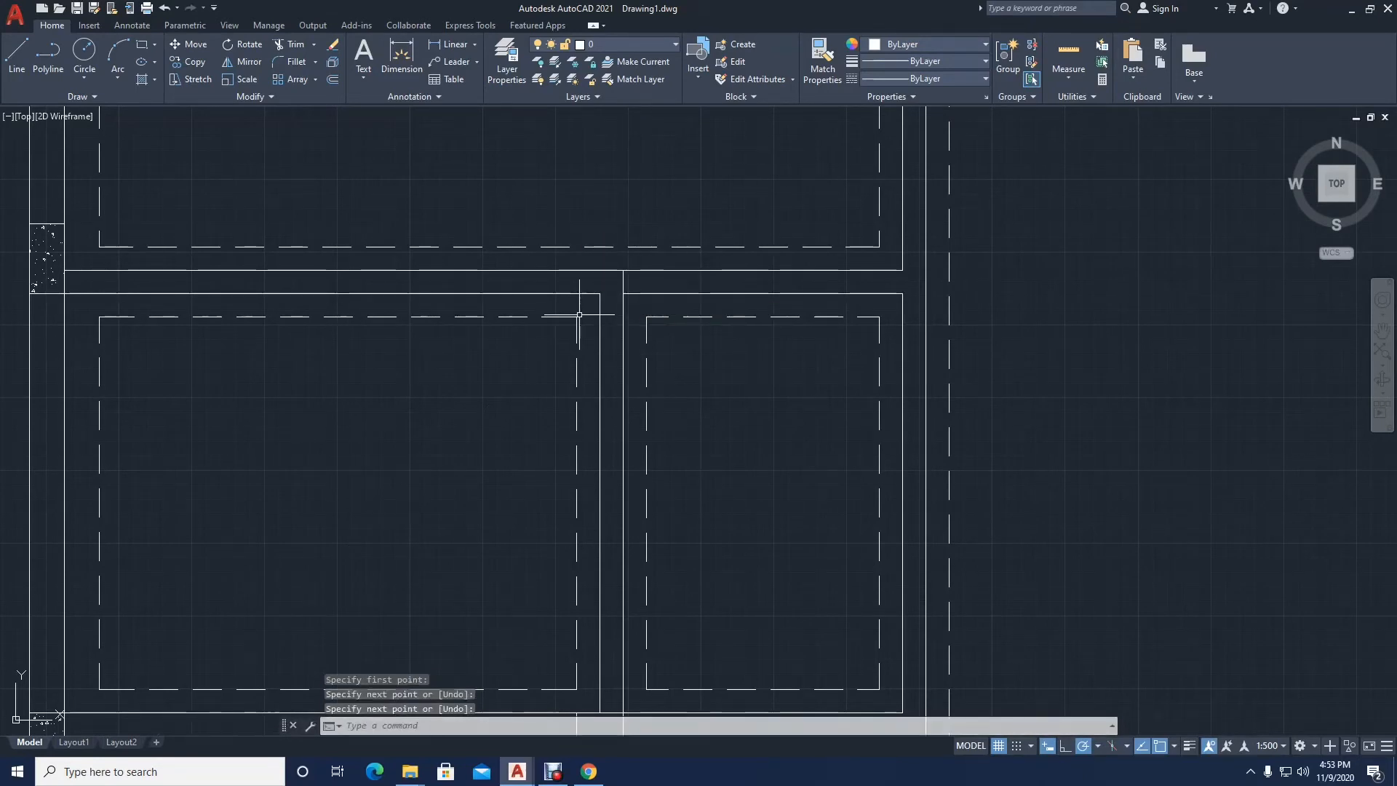
key("Return")
left_click(577, 294)
left_click(576, 269)
key("Return")
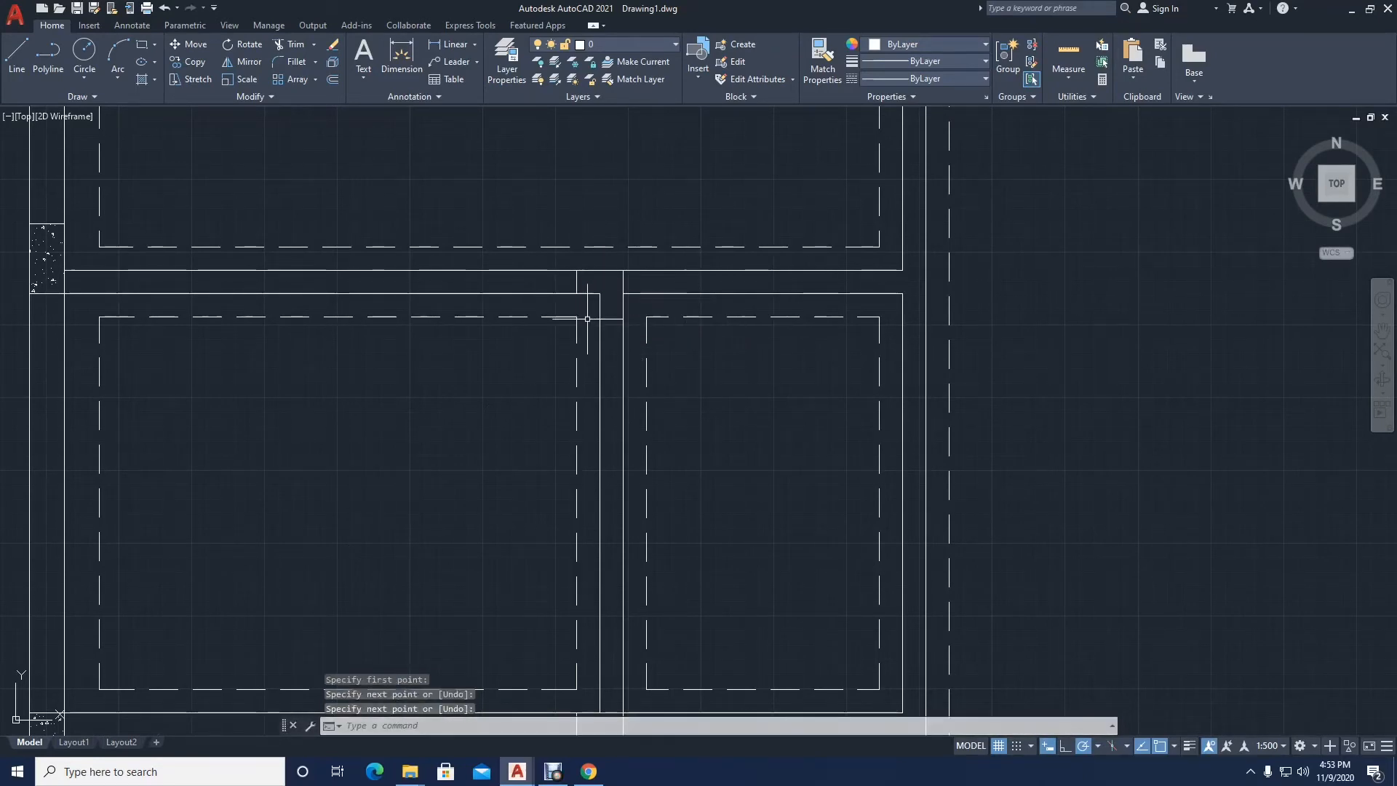
Step: Draw a line across the small rooms' dividing wall near its upper end, level with the rooms' upper dashed lines
key("Return")
left_click(600, 317)
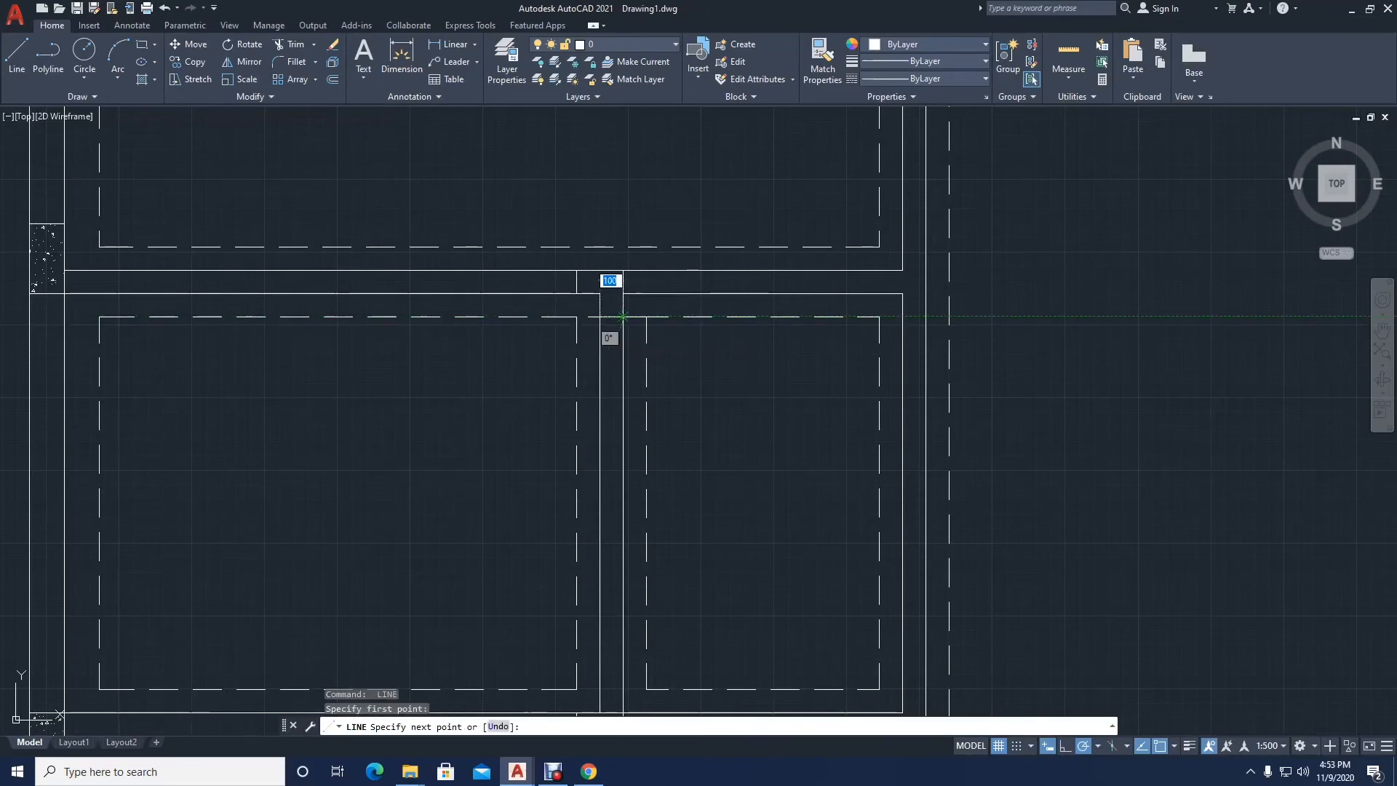
left_click(622, 317)
key("Return")
scroll(619, 318, "up", 5)
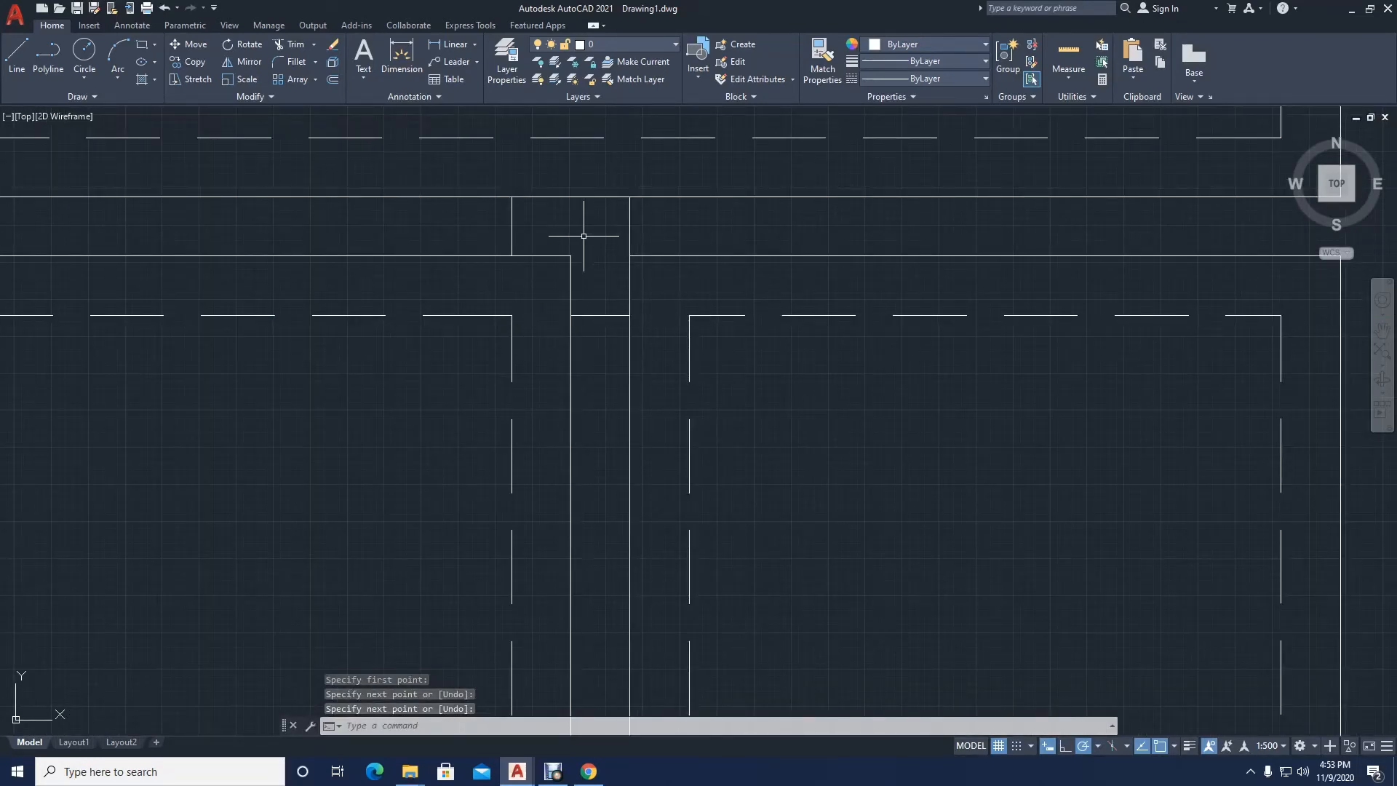
Step: Close the right end of the partition below the small rooms with a line between its two faces
scroll(567, 274, "down", 3)
middle_click_drag(585, 305, 580, 355)
scroll(598, 335, "down", 4)
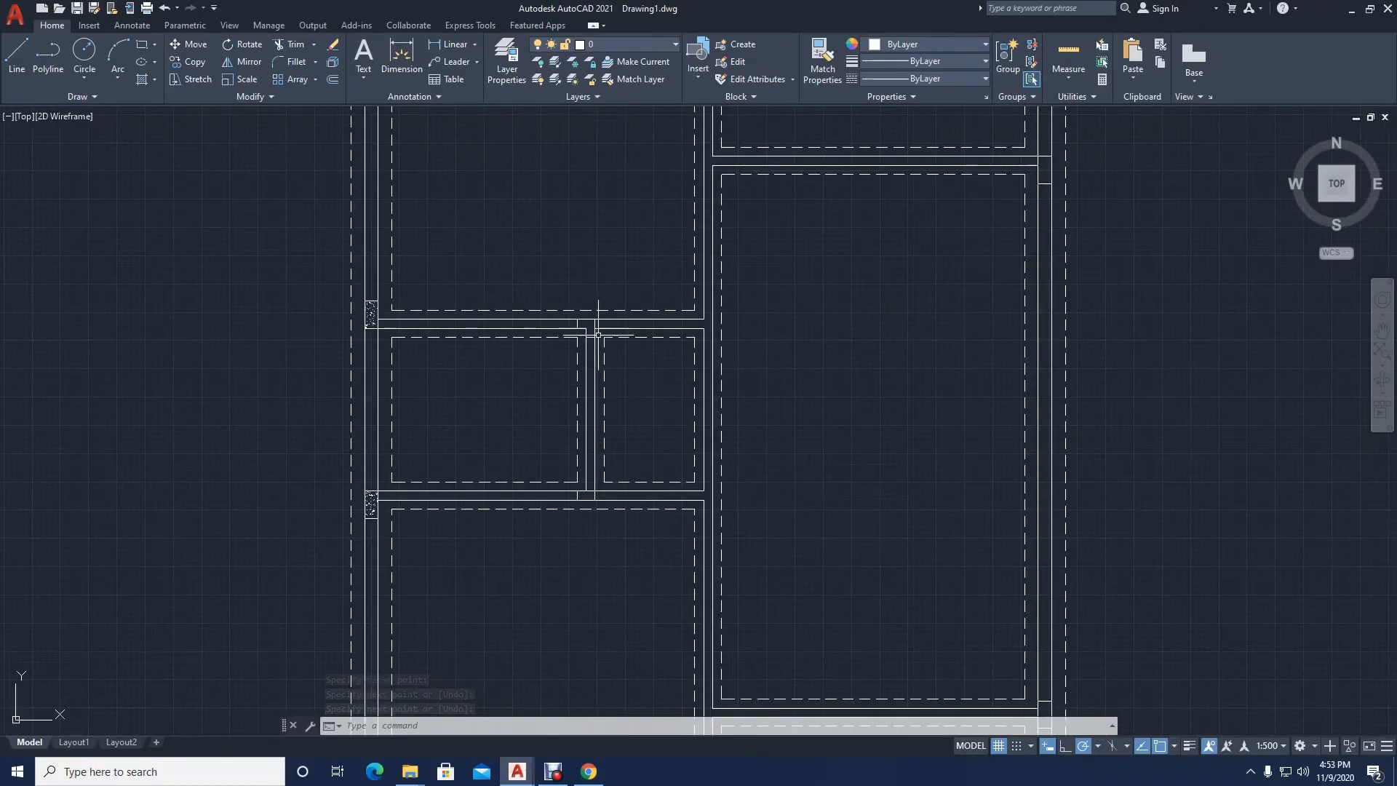
middle_click_drag(580, 458, 581, 393)
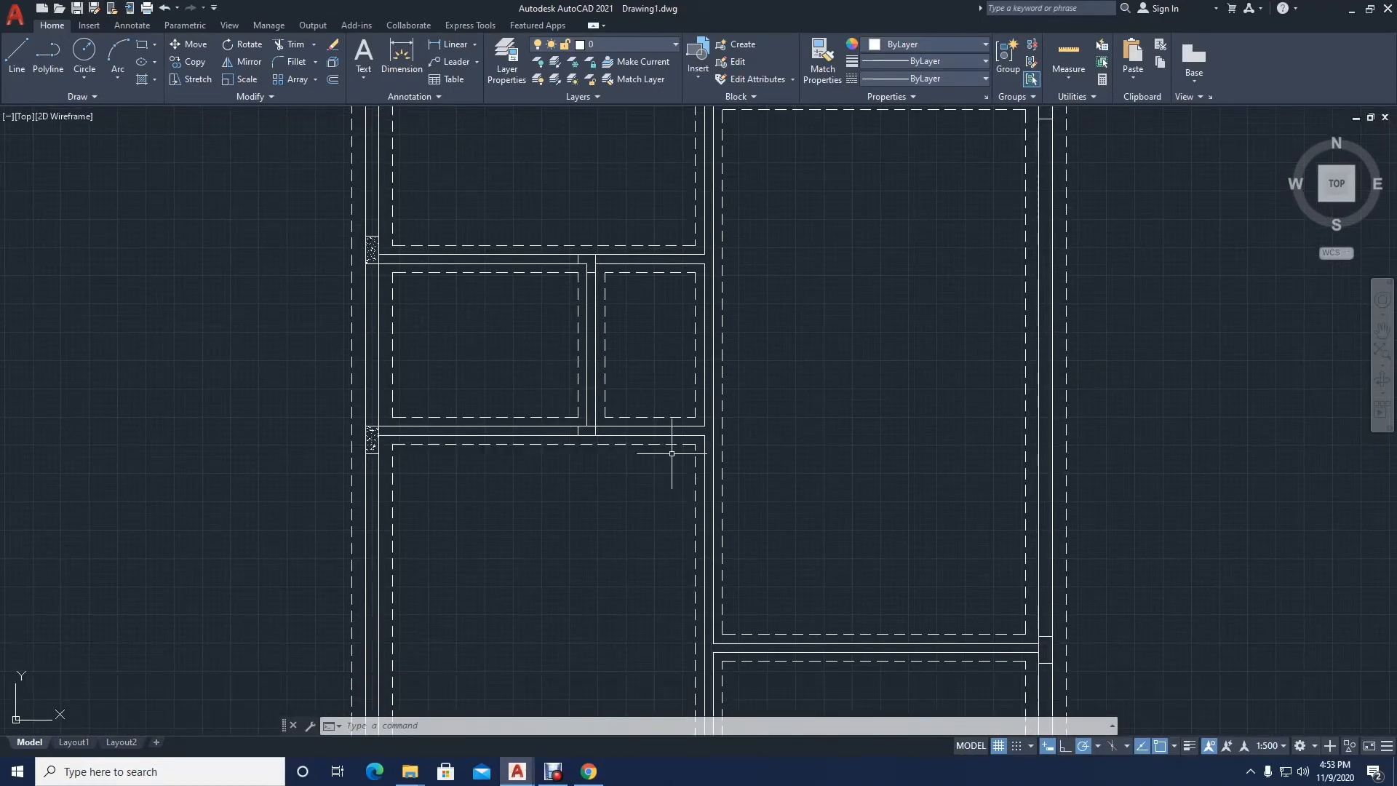
scroll(703, 437, "up", 4)
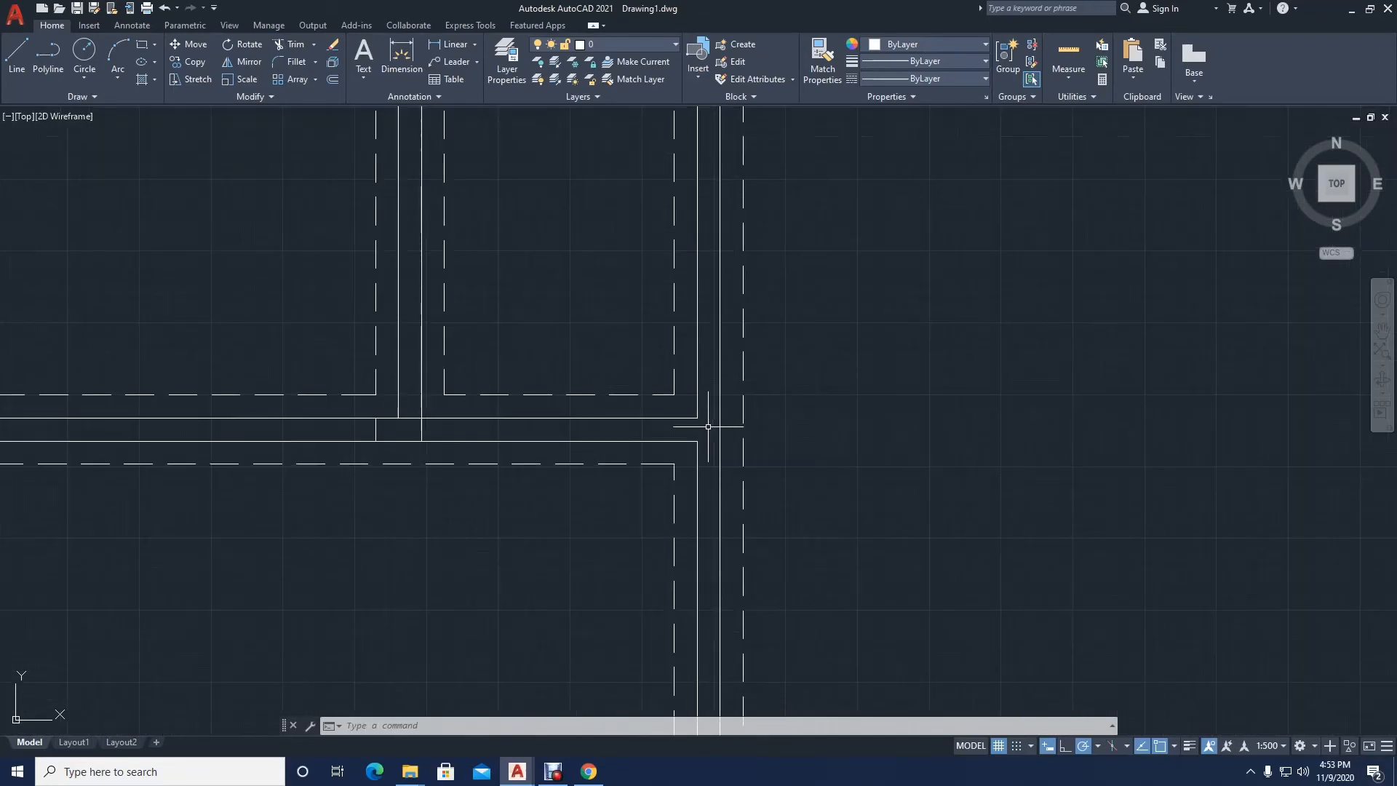
key("space")
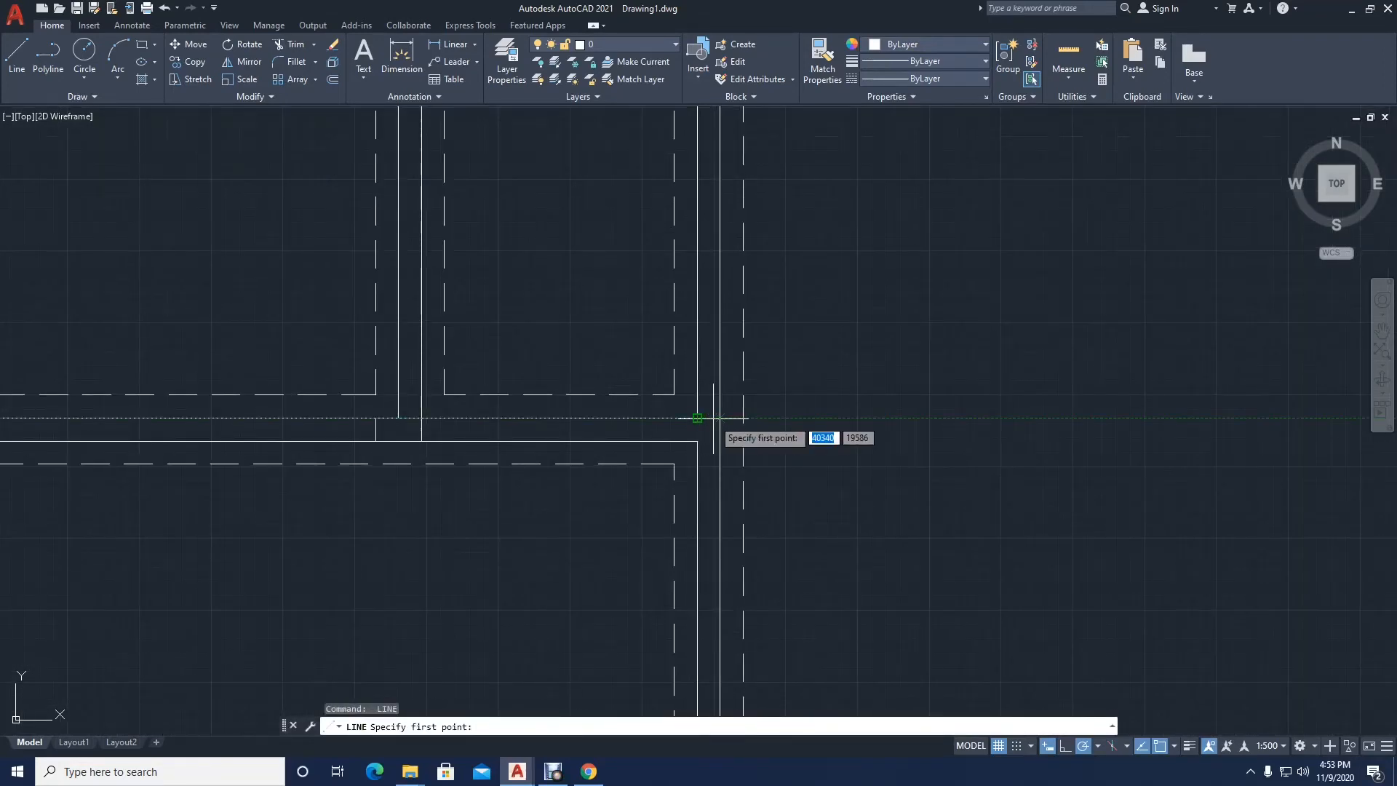
left_click(708, 419)
key("space")
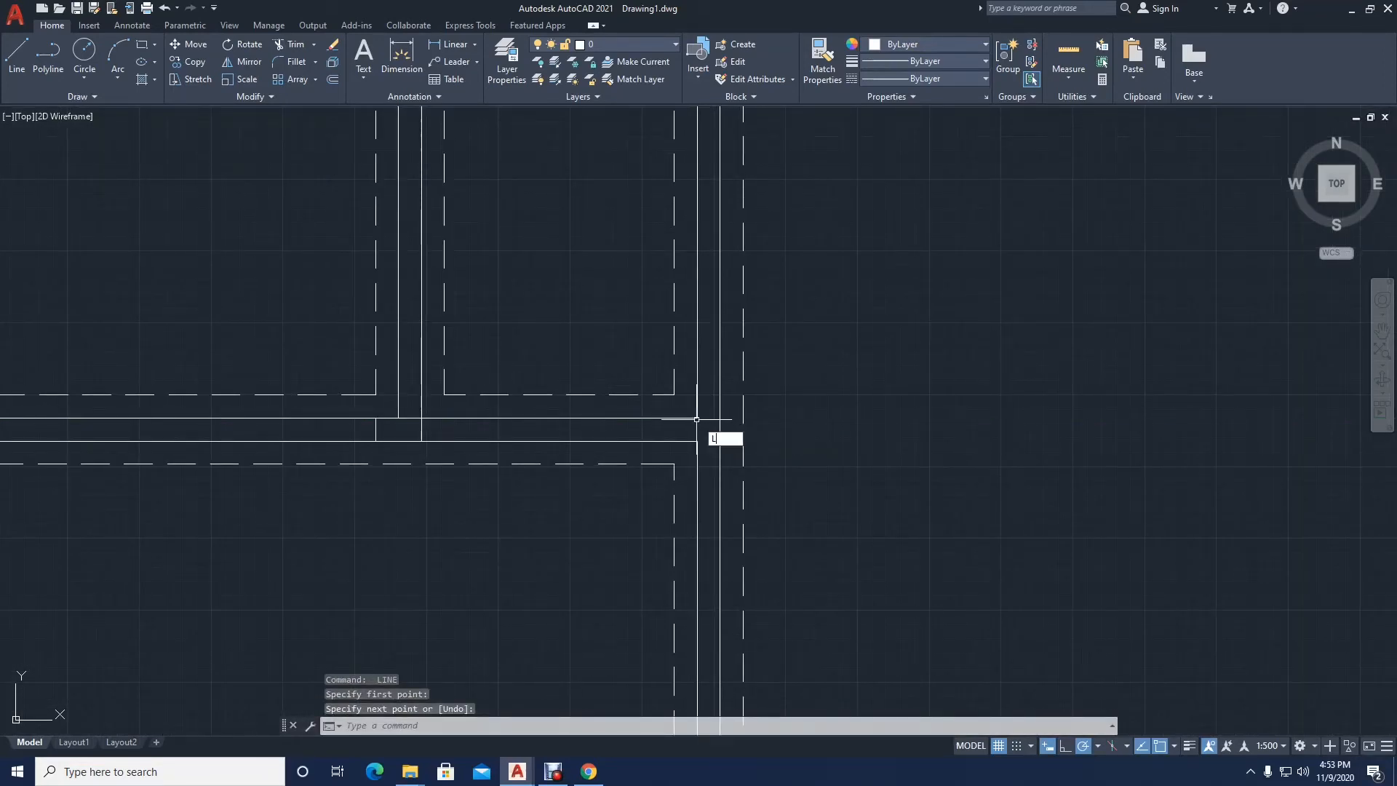
key("space")
left_click(696, 419)
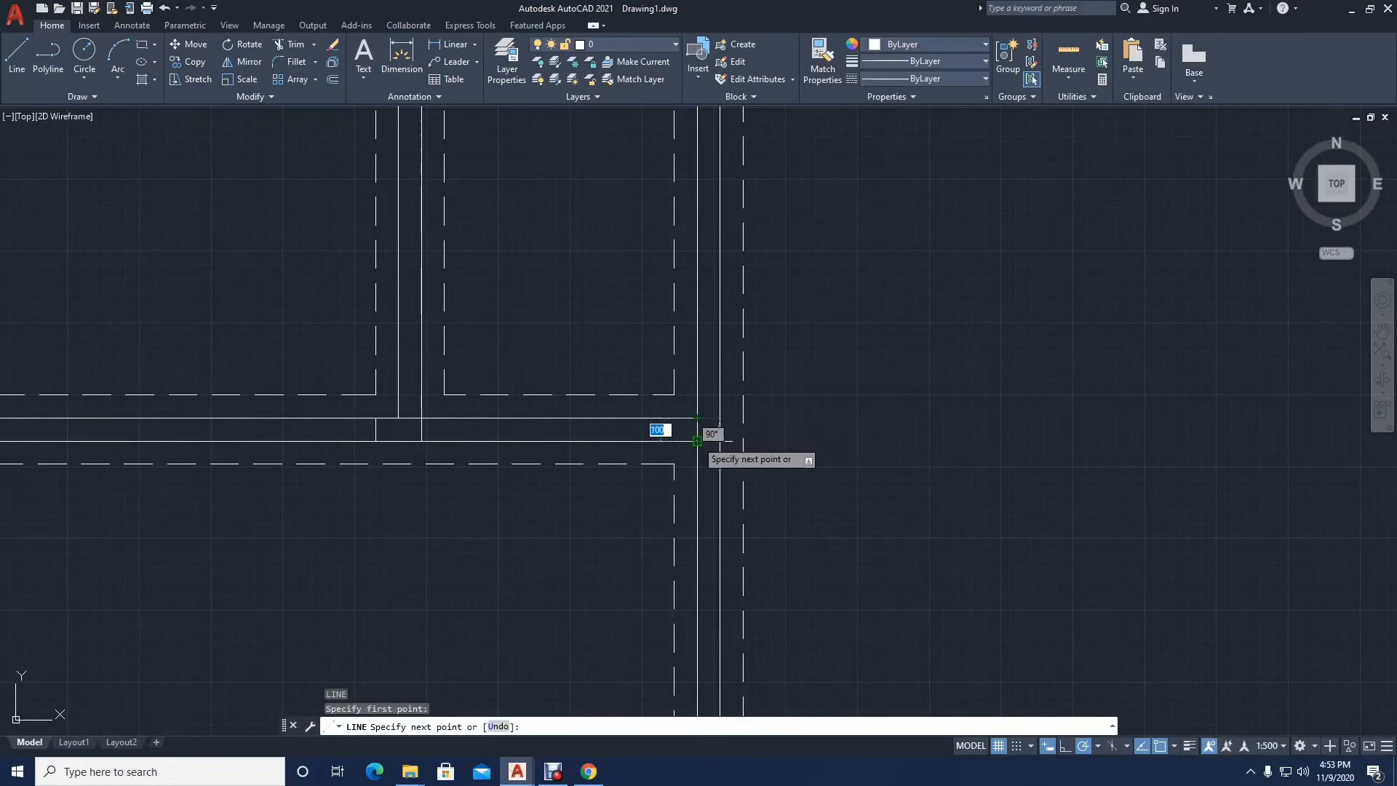
left_click(698, 441)
key("space")
key("space")
Step: Draw two lines across the central wall at the partition below the small rooms, along its upper face and level with the dashed corner below
left_click(697, 417)
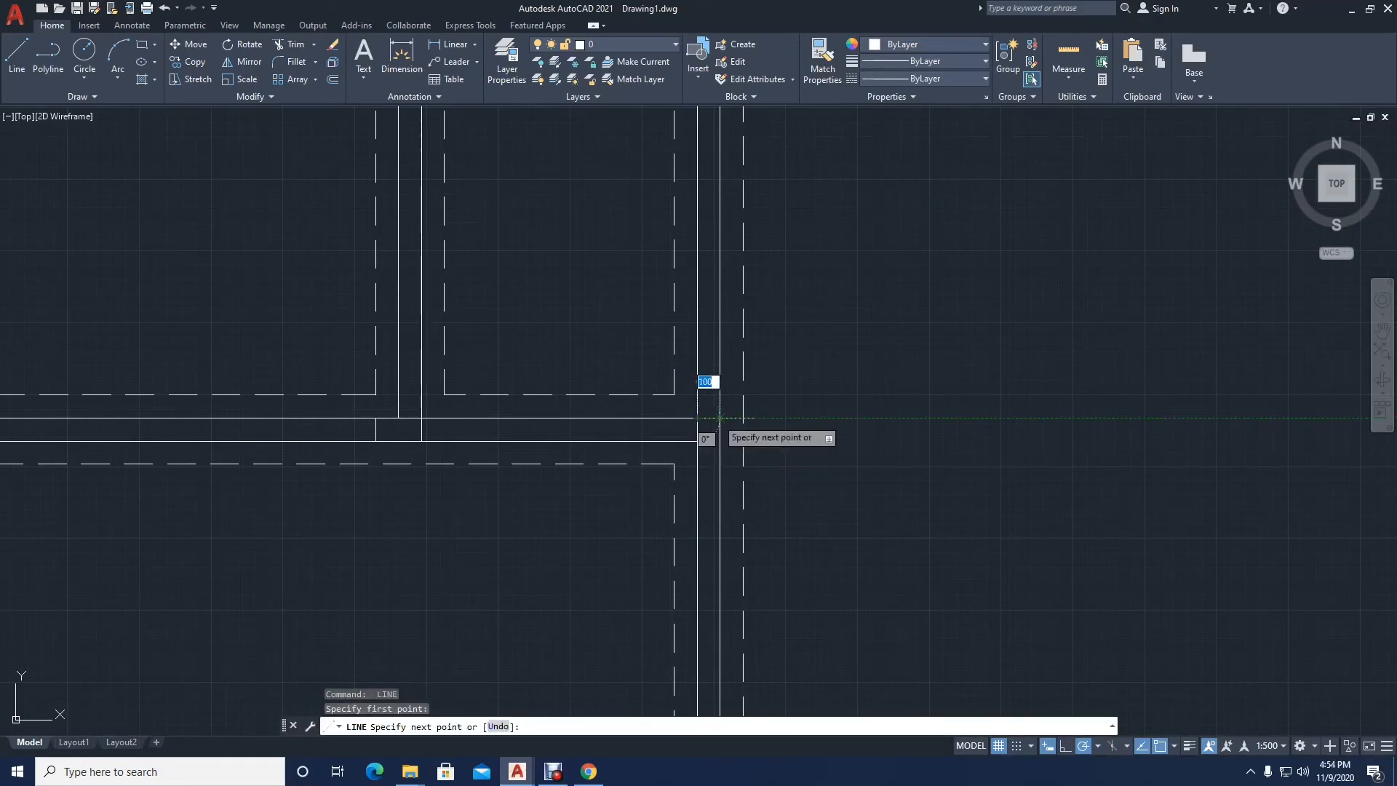
left_click(719, 418)
key("space")
key("space")
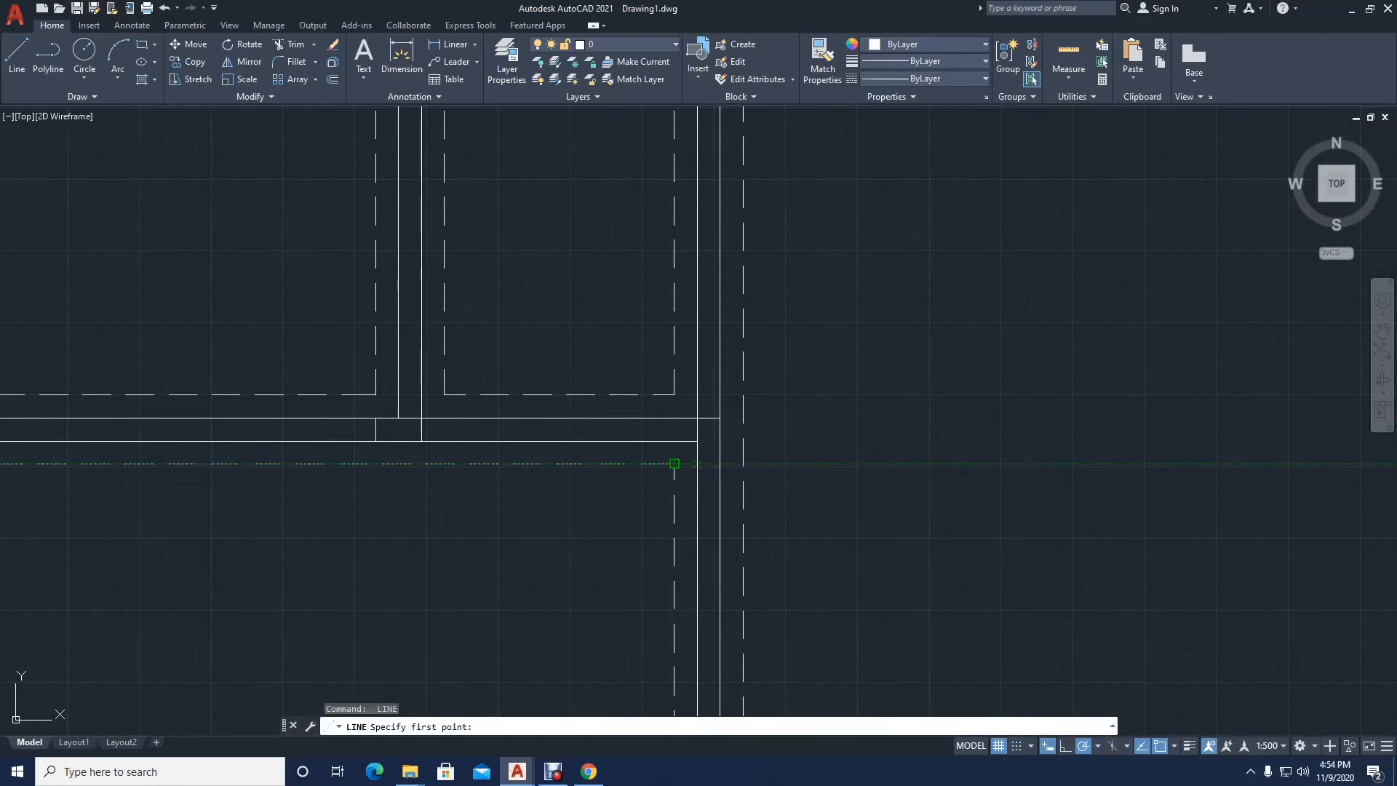
left_click(697, 463)
left_click(720, 464)
key("space")
Step: Close the right end of the partition above the small rooms with a line between its two faces
scroll(686, 405, "down", 4)
middle_click_drag(682, 352, 673, 455)
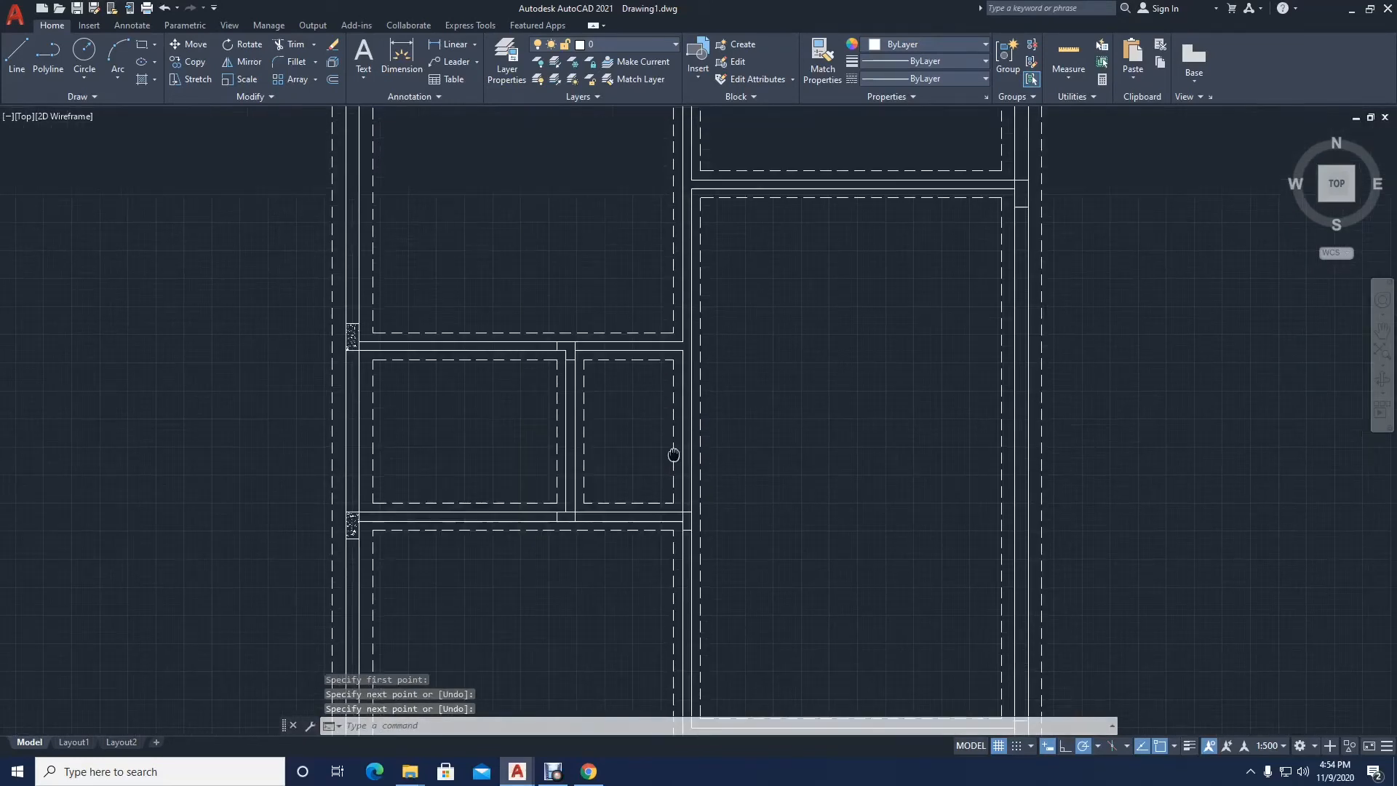
scroll(676, 362, "up", 5)
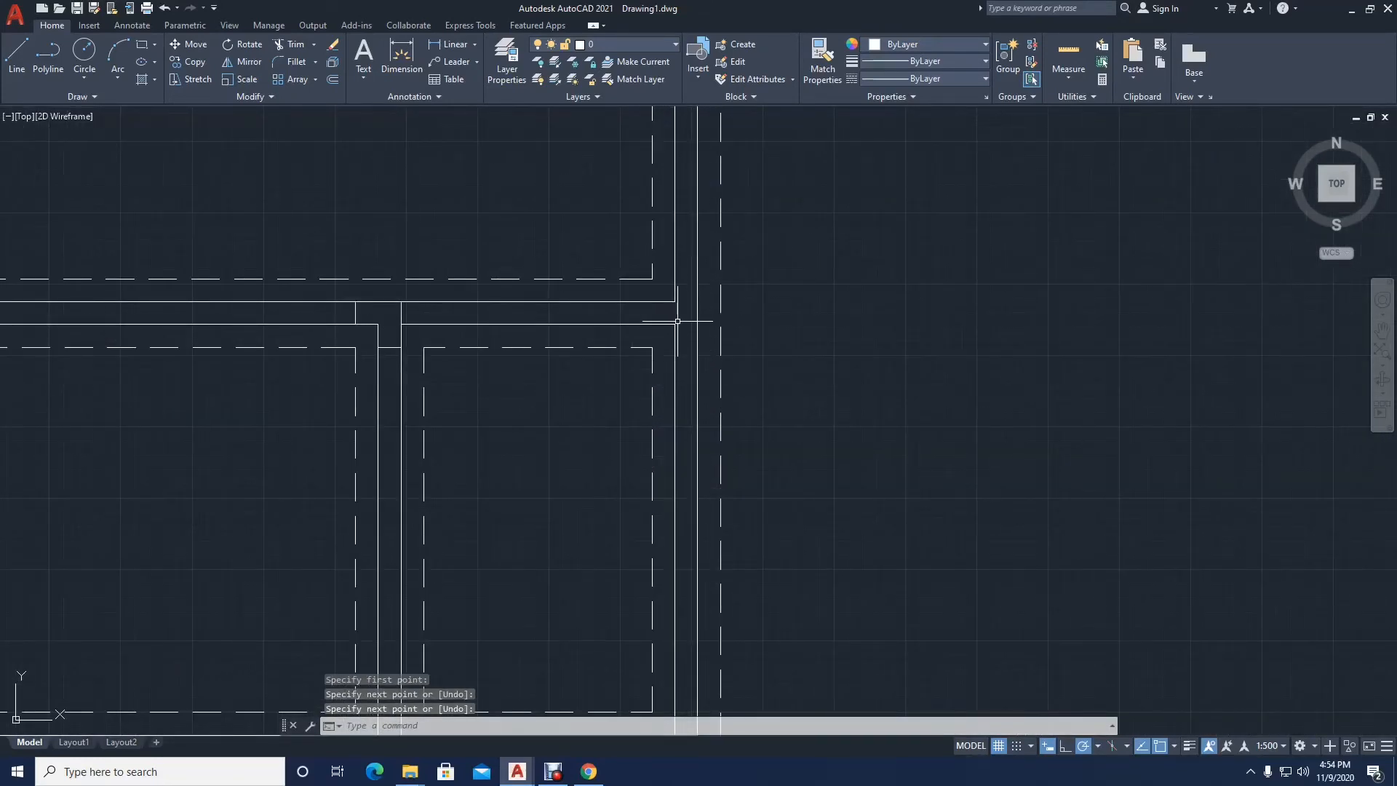
key("space")
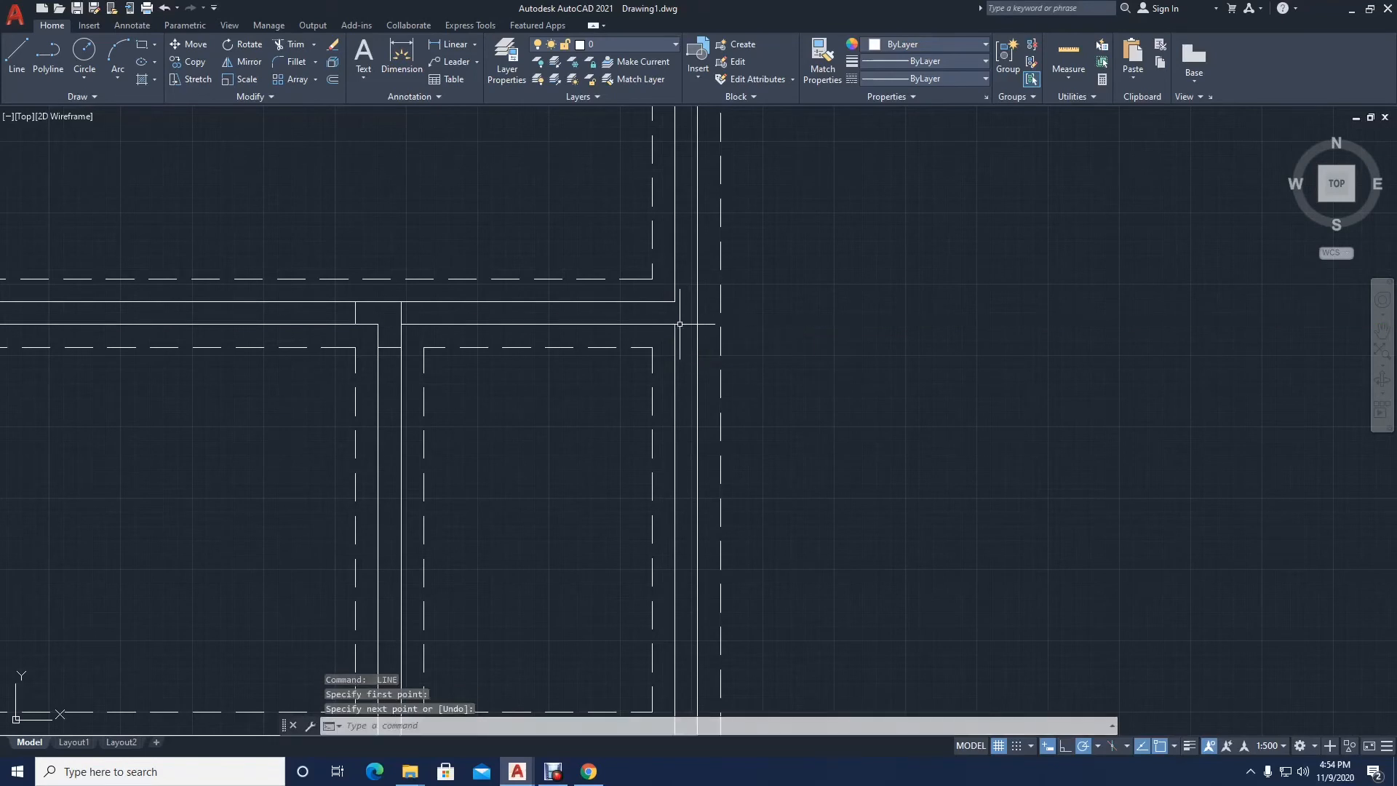
left_click(676, 301)
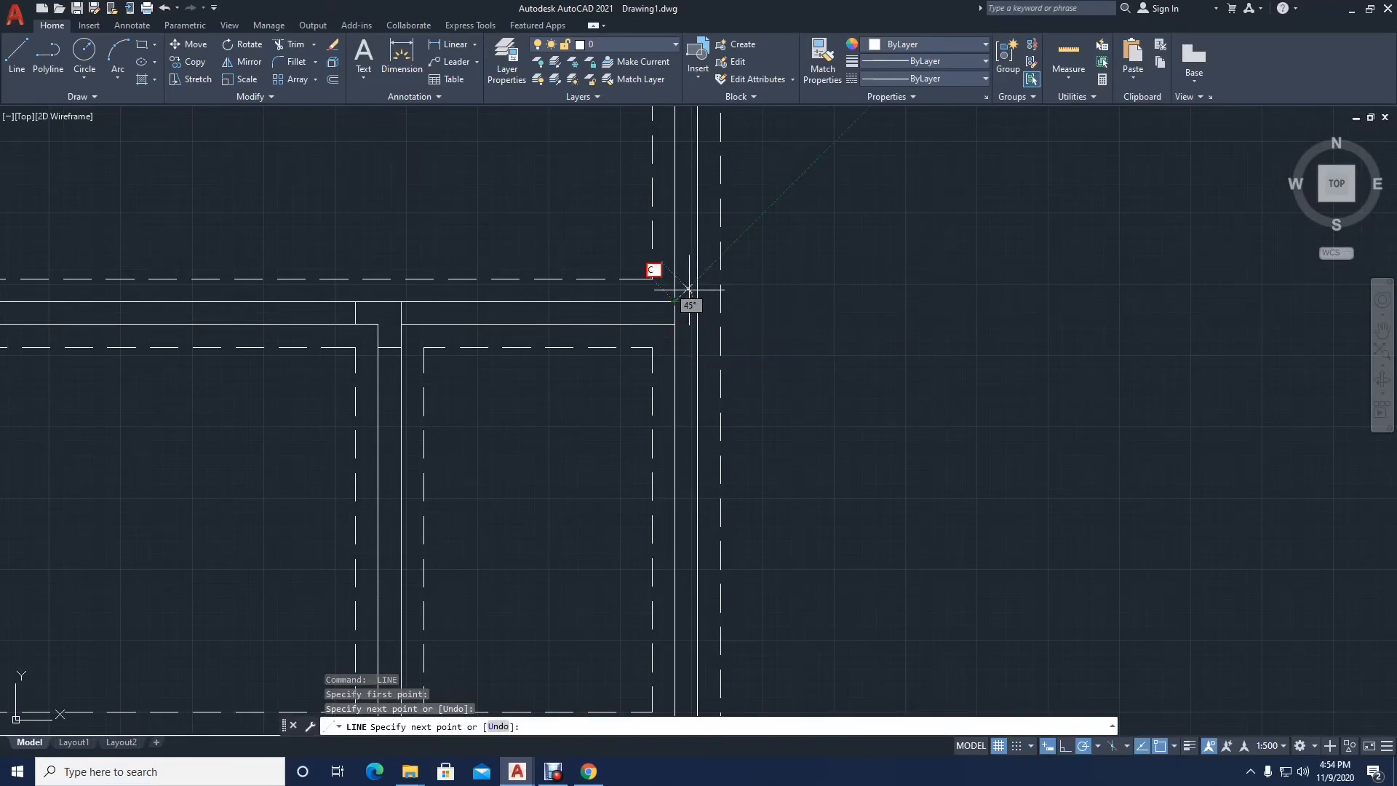
key("Escape")
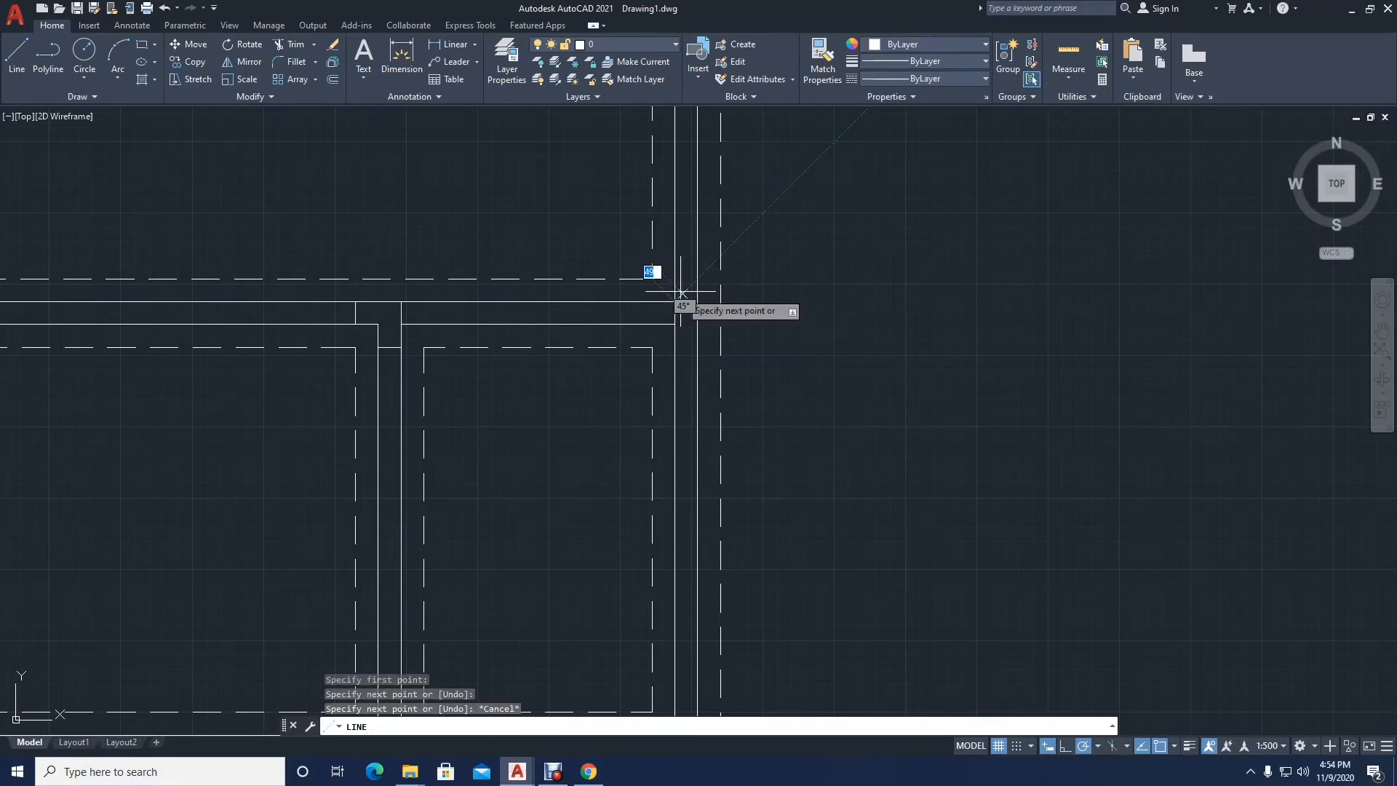
Step: Draw two lines across the central wall at the partition above the small rooms, level with the dashed corner above and the partition's lower face
key("Return")
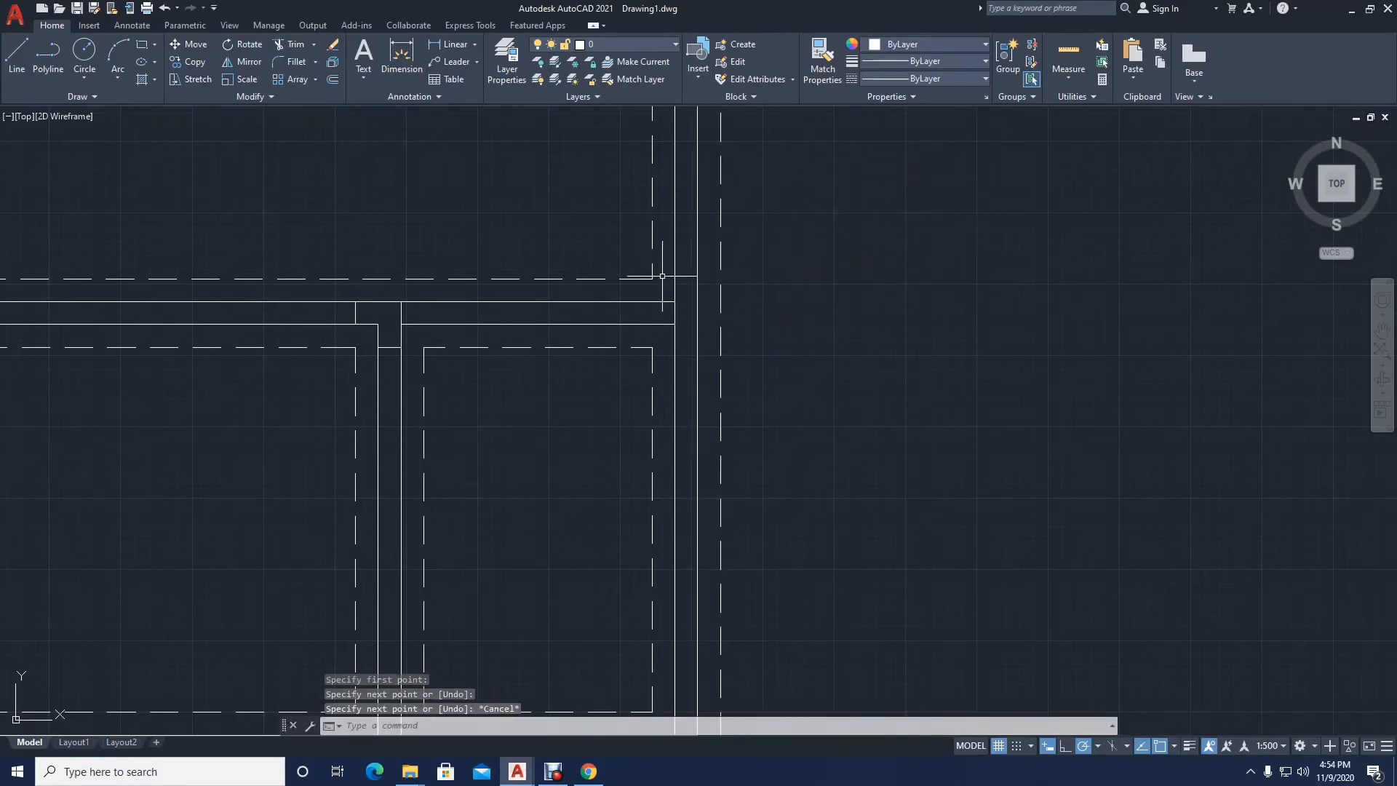
left_click(675, 278)
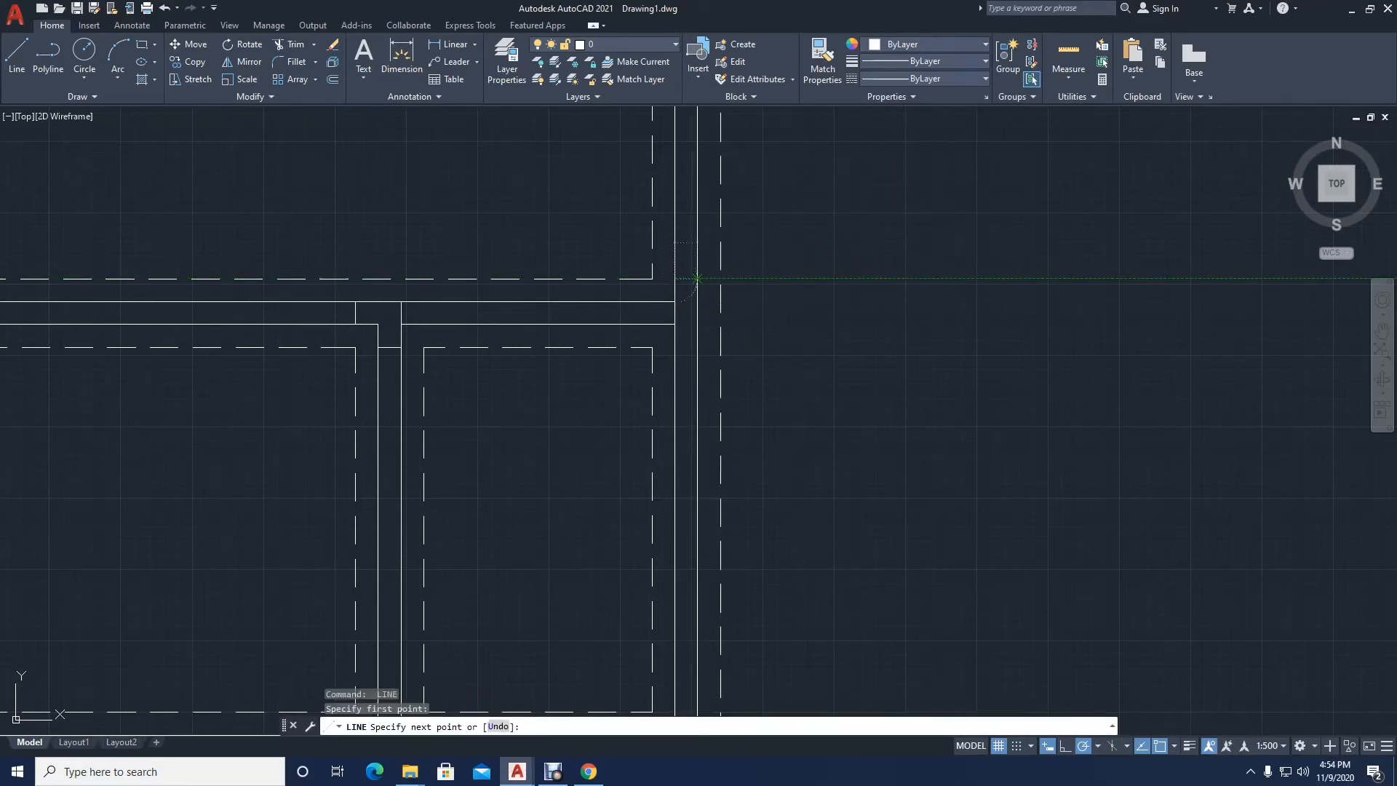
left_click(697, 323)
key("Return")
Step: Extend the lower face of the partition above the lower-right room across the central wall with a line
scroll(689, 306, "down", 3)
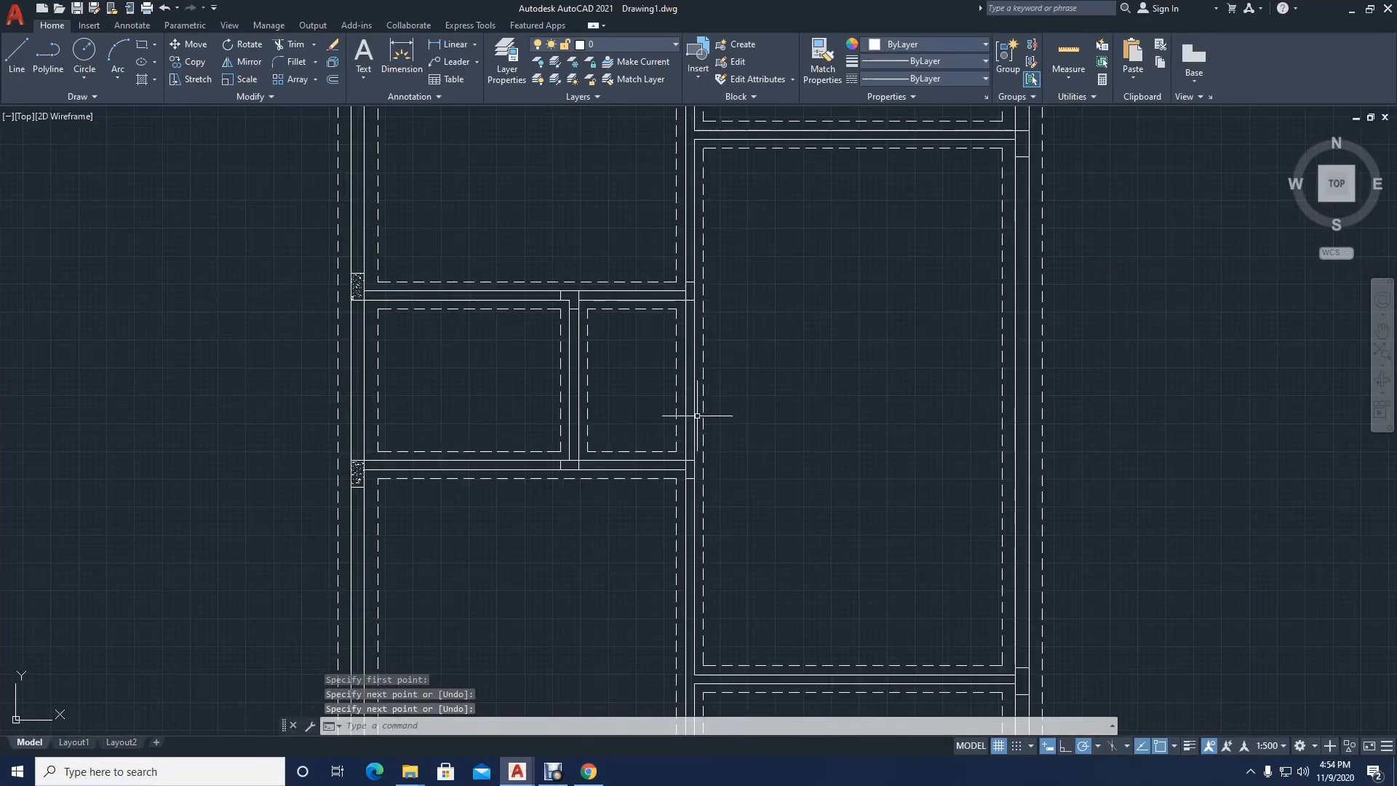
scroll(696, 375, "down", 2)
middle_click_drag(739, 383, 740, 352)
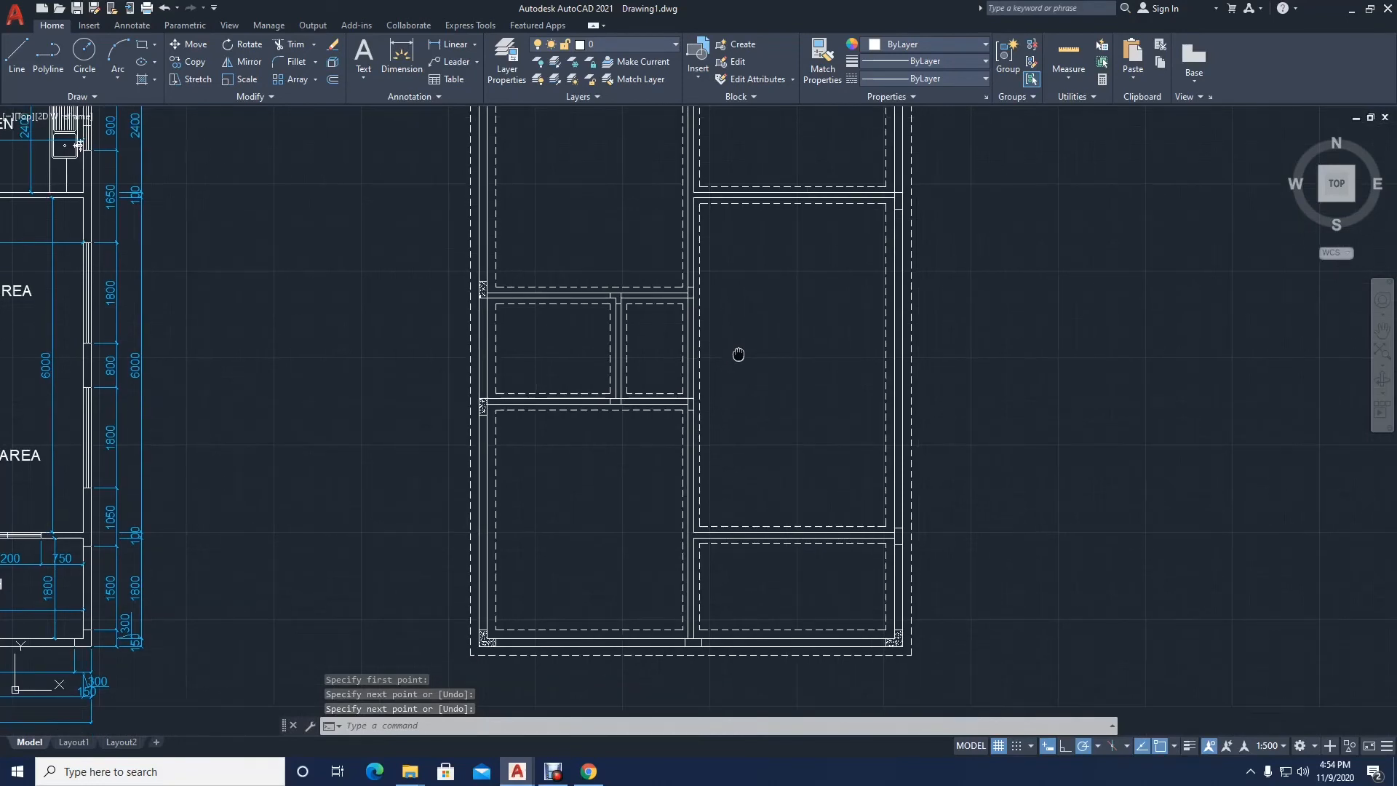
scroll(714, 553, "up", 4)
key("Return")
left_click(713, 541)
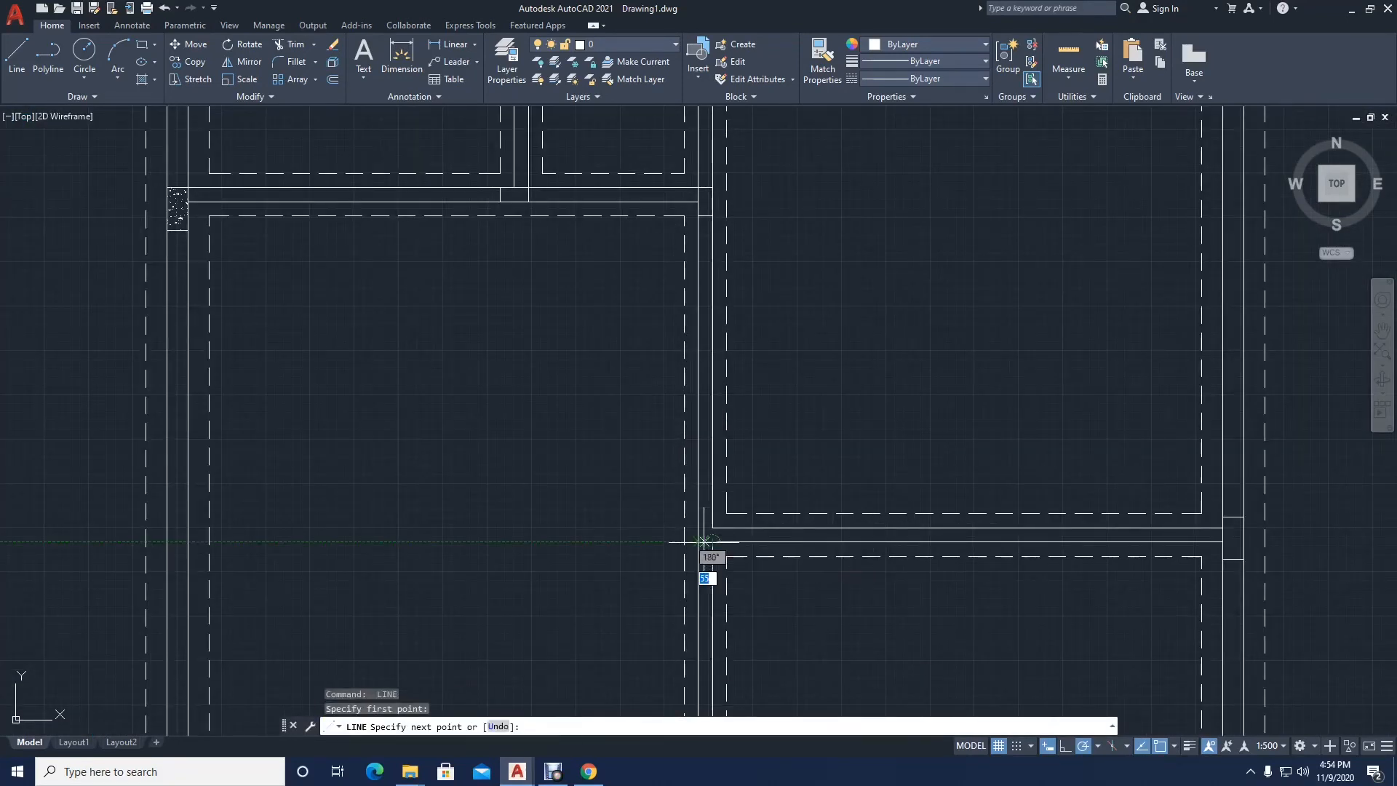
left_click(699, 541)
key("Return")
key("Return")
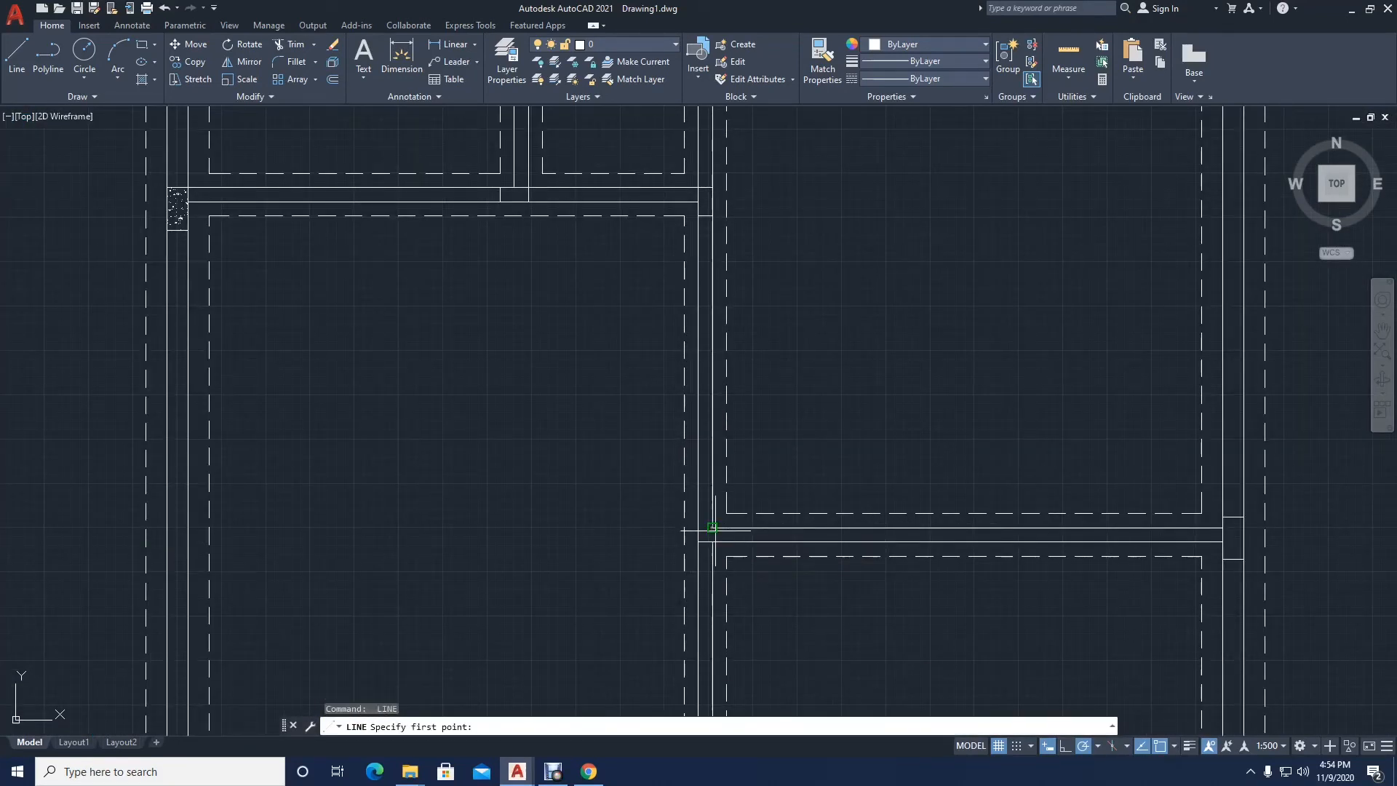
Step: Draw a second line across the central wall at the lower-right room's partition, level with the dashed corner above it
key("Return")
key("Return")
key("Return")
left_click(713, 514)
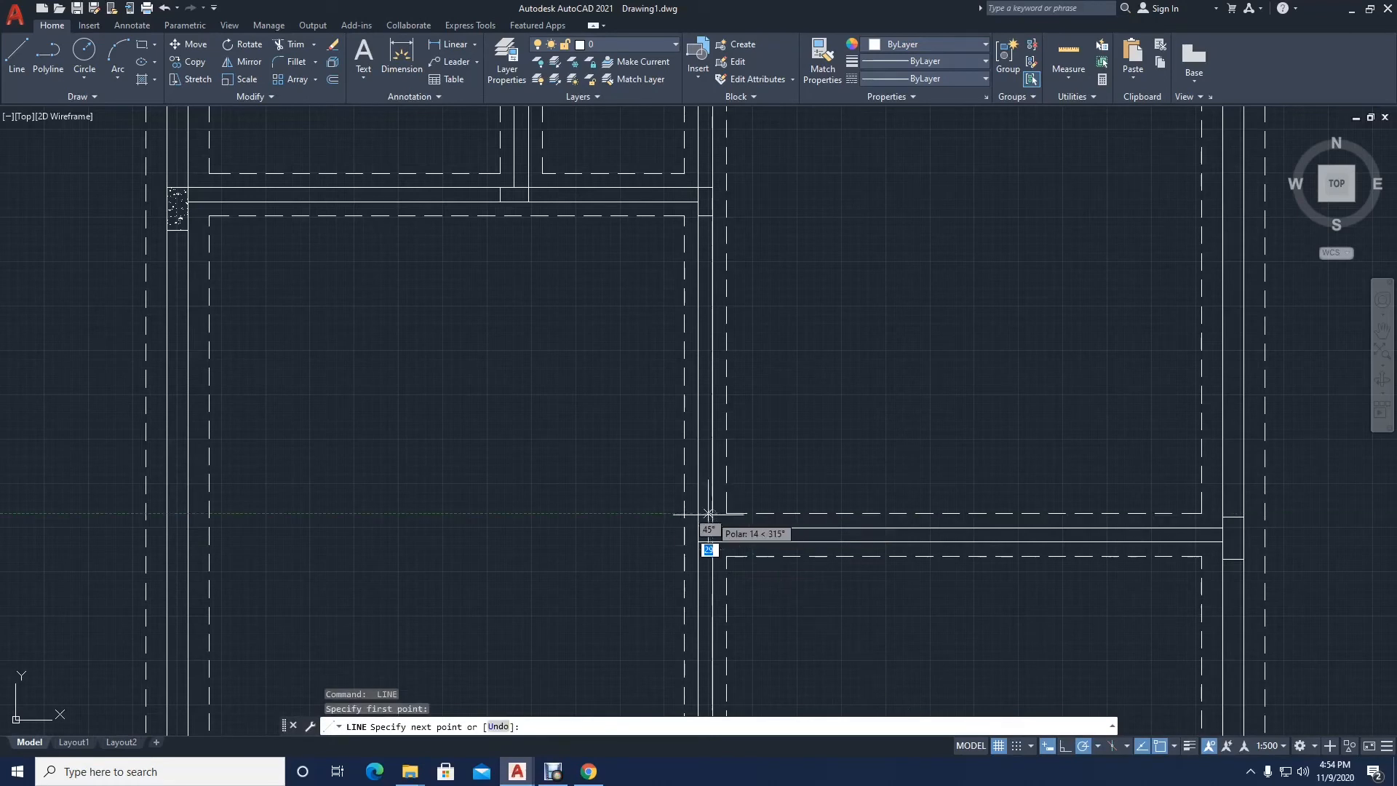
left_click(698, 513)
key("Return")
Step: Close the left end of the lower-right room's partition with a line between its two faces
key("Return")
left_click(713, 527)
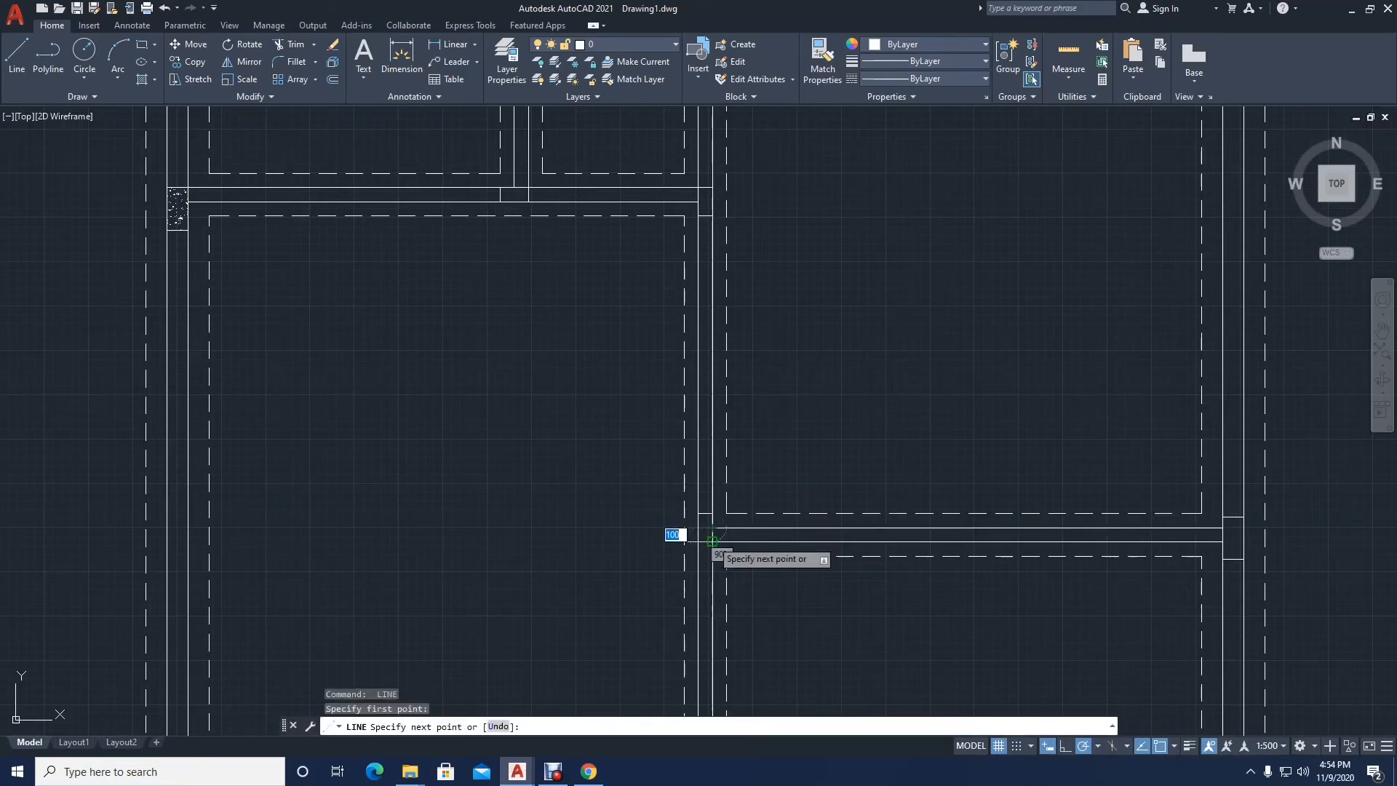
left_click(712, 541)
key("Return")
Step: Extend the lower face of the partition below the upper-right room across the central wall with a line
scroll(727, 442, "down", 5)
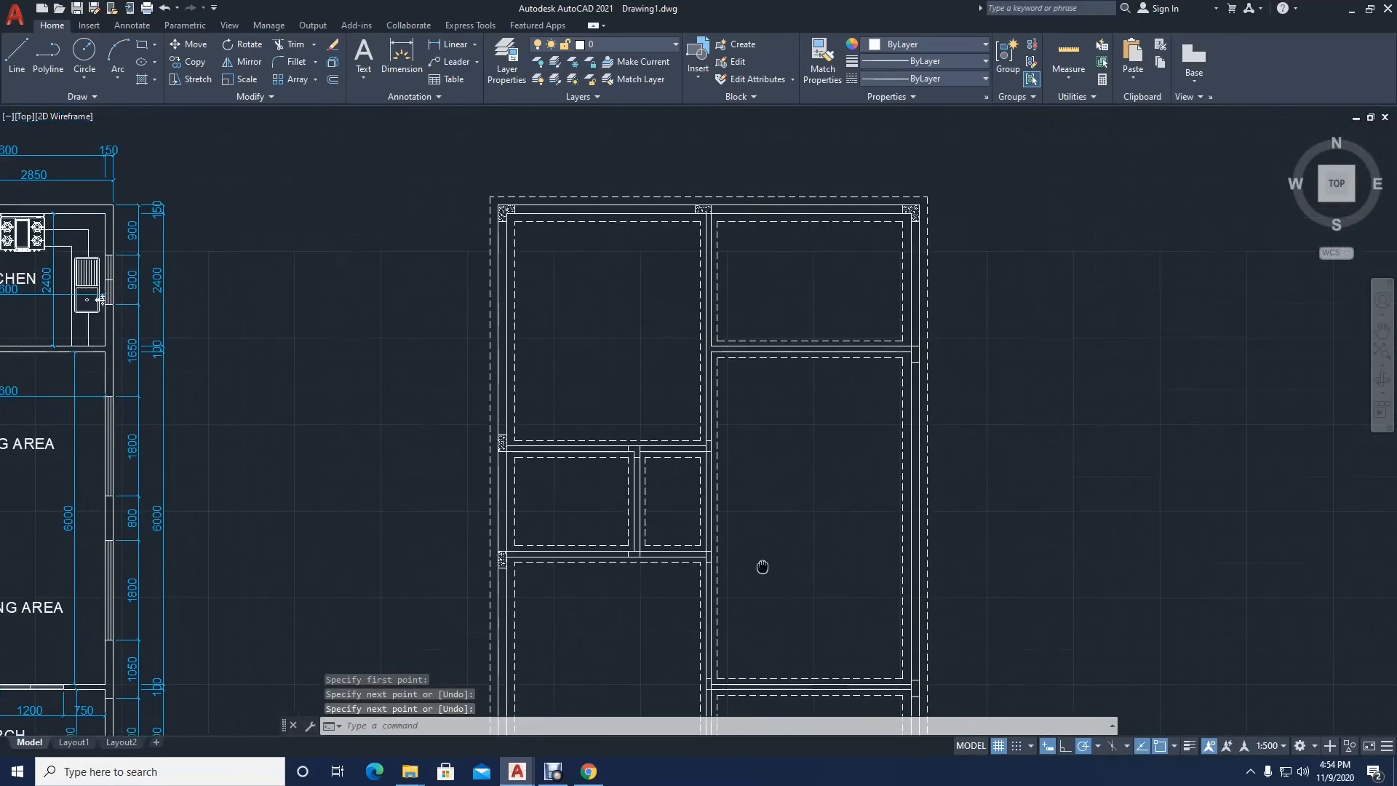
scroll(720, 378, "up", 8)
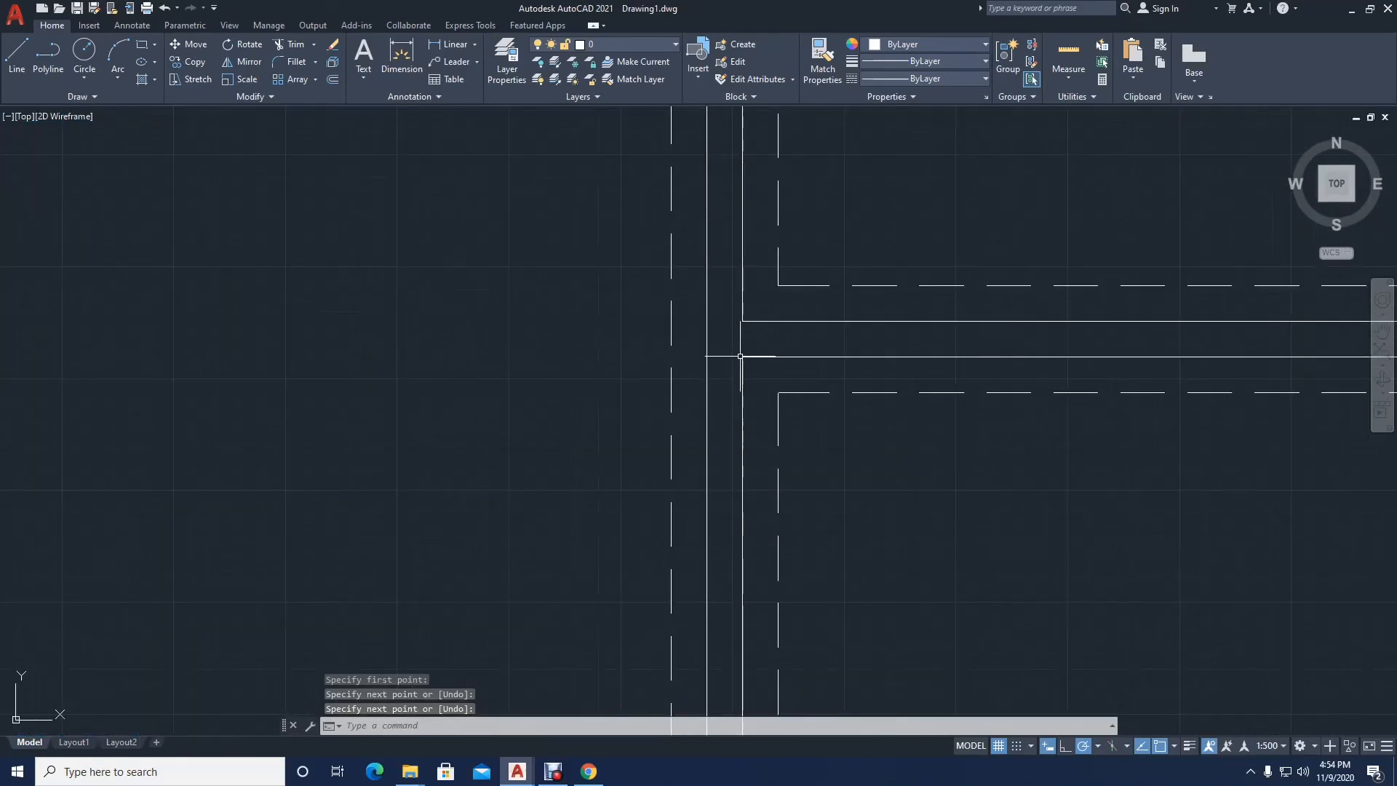
key("Return")
left_click(741, 356)
left_click(708, 357)
key("Return")
Step: Close the left end of the upper-right room's partition with a line between its two faces
key("Return")
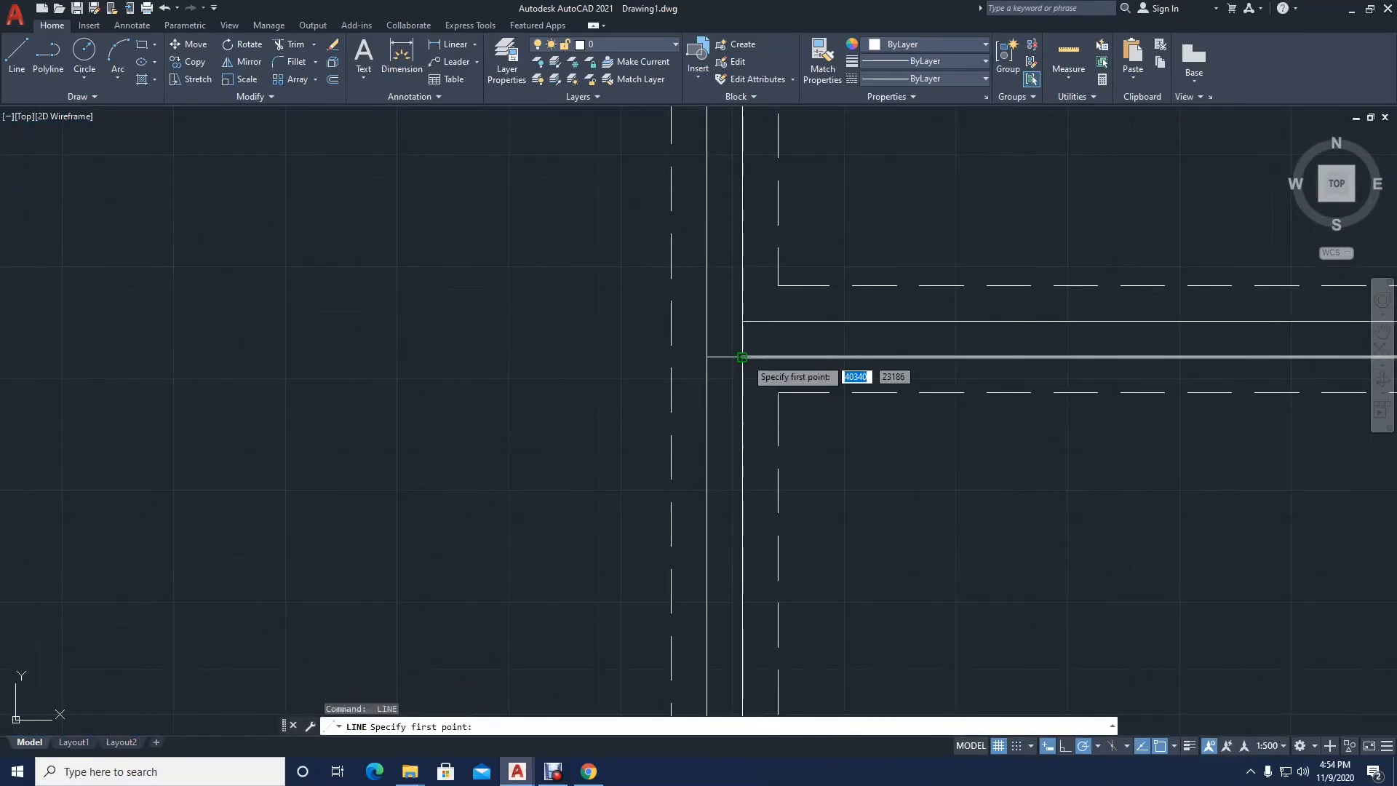
left_click(742, 357)
left_click(742, 321)
Step: Draw a line across the central wall level with the upper-right room's lower dashed corner
key("Return")
key("Return")
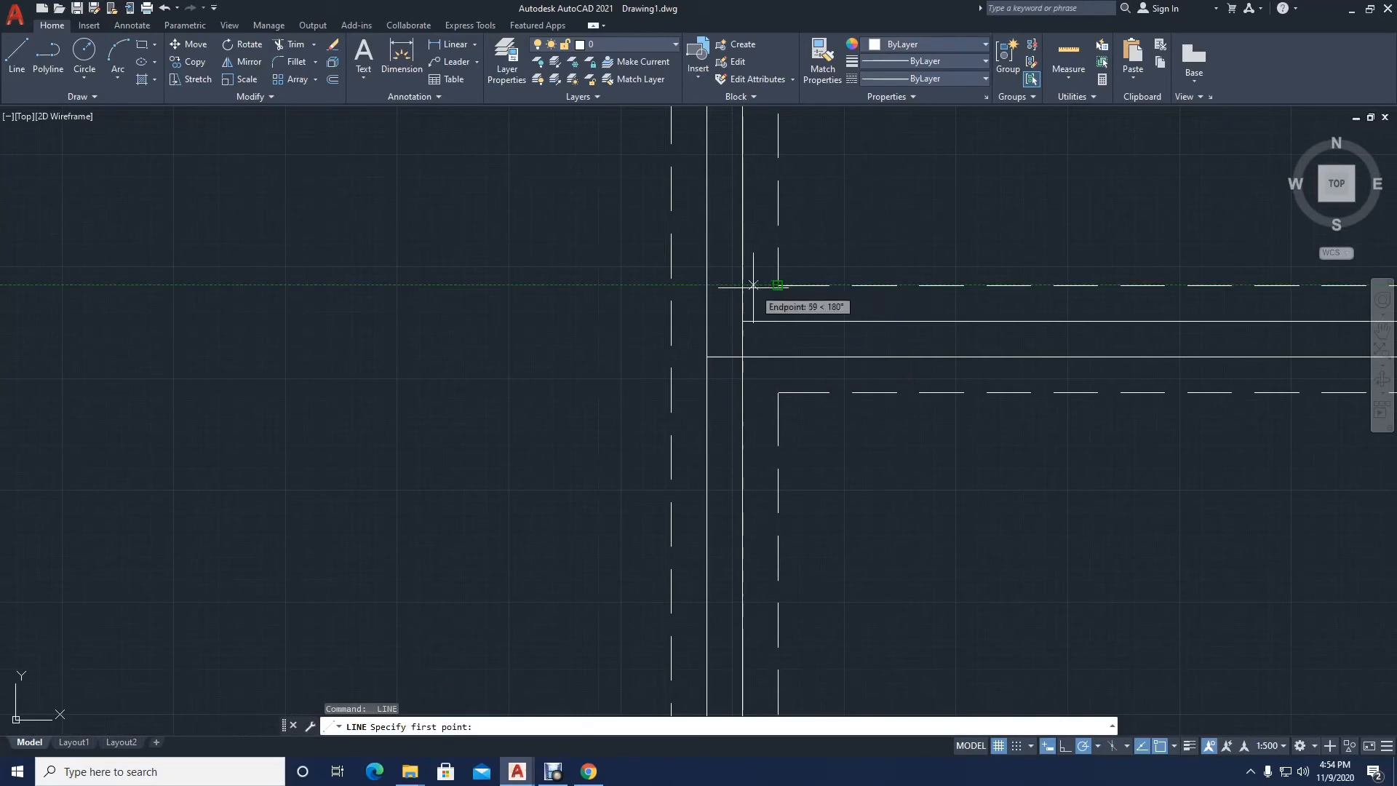
left_click(753, 285)
left_click(710, 288)
key("Return")
Step: Fill the blocks at the upper and lower ends of the partition between the two small left rooms with AR-CONC hatch at scale 15
scroll(756, 364, "down", 8)
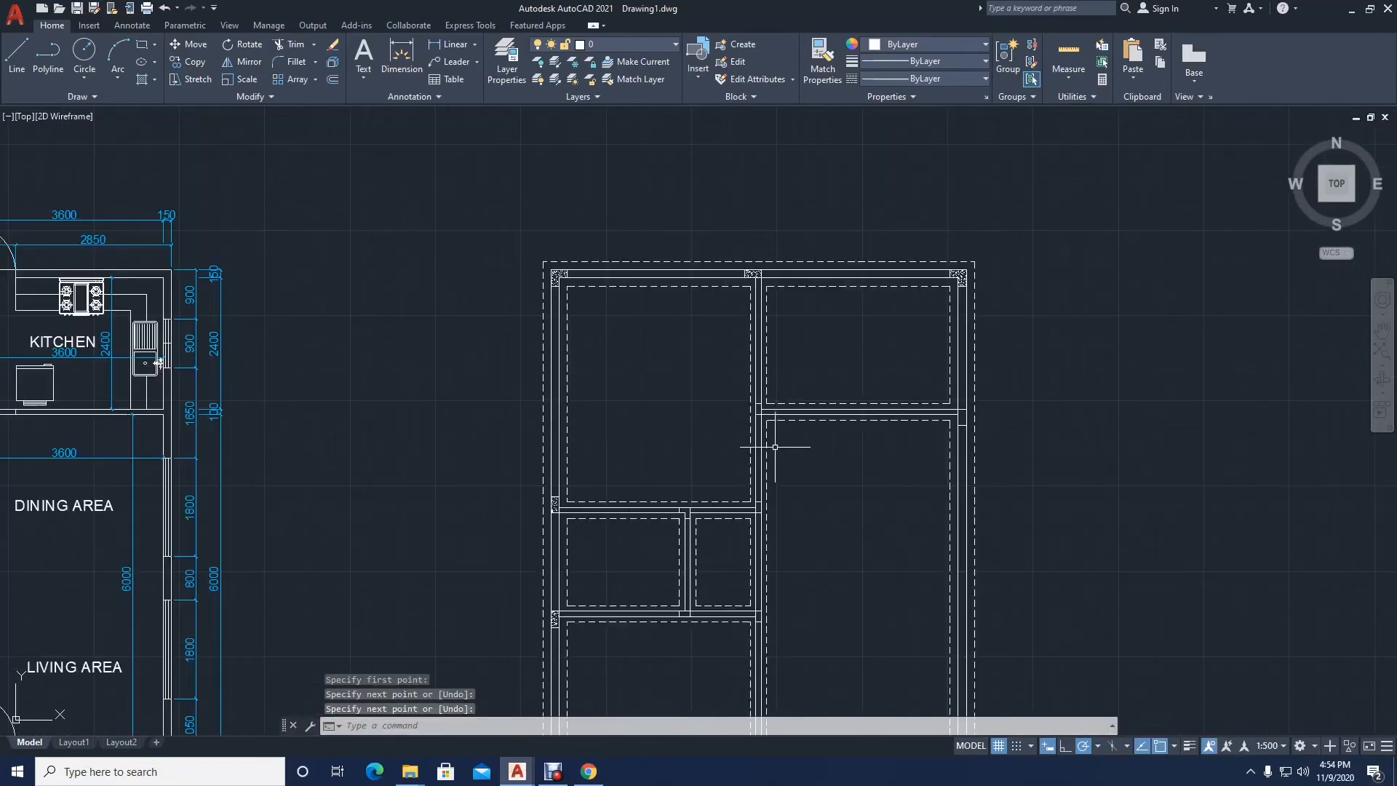
mouse_move(776, 447)
middle_mouse_down()
mouse_move(728, 305)
mouse_move(725, 243)
middle_mouse_up()
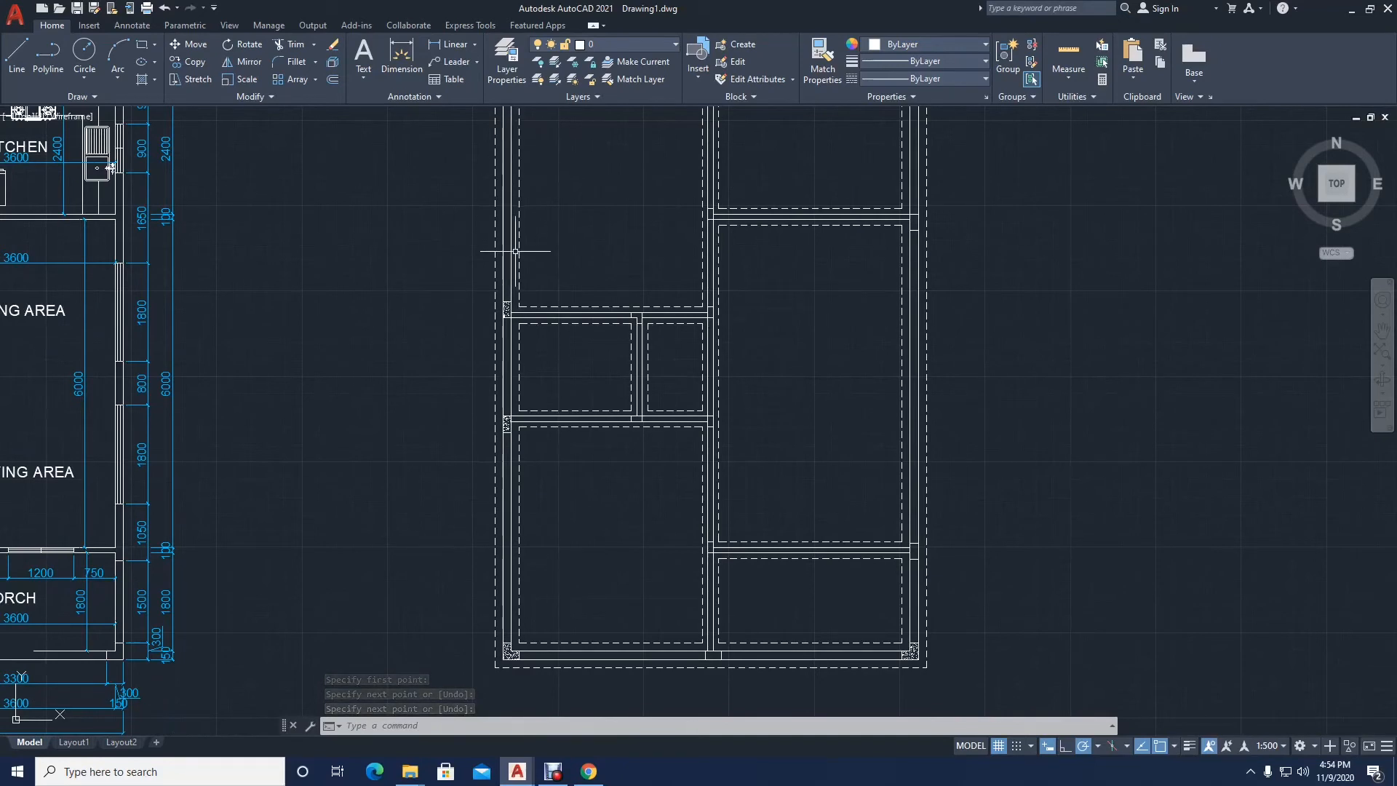
type("H")
key("Return")
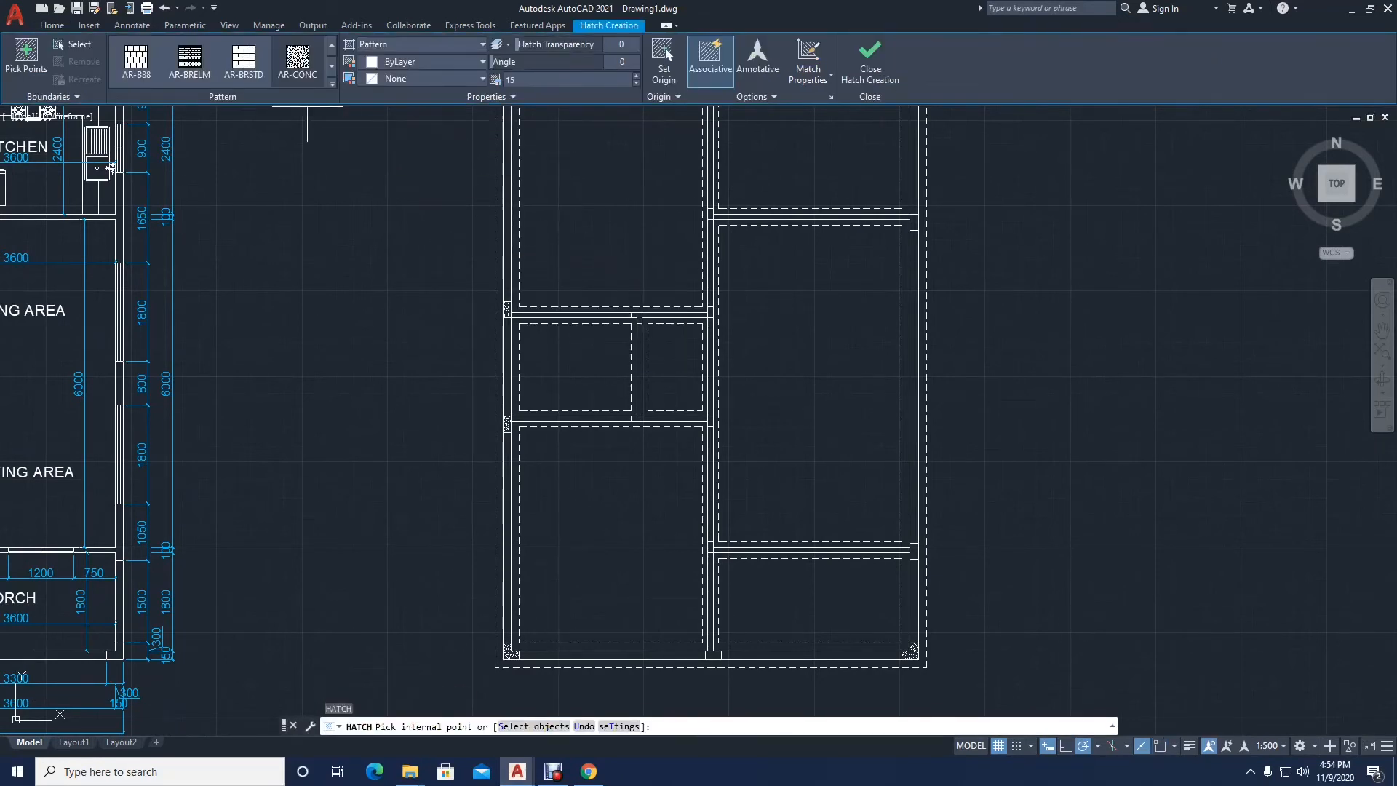
scroll(644, 331, "up", 4)
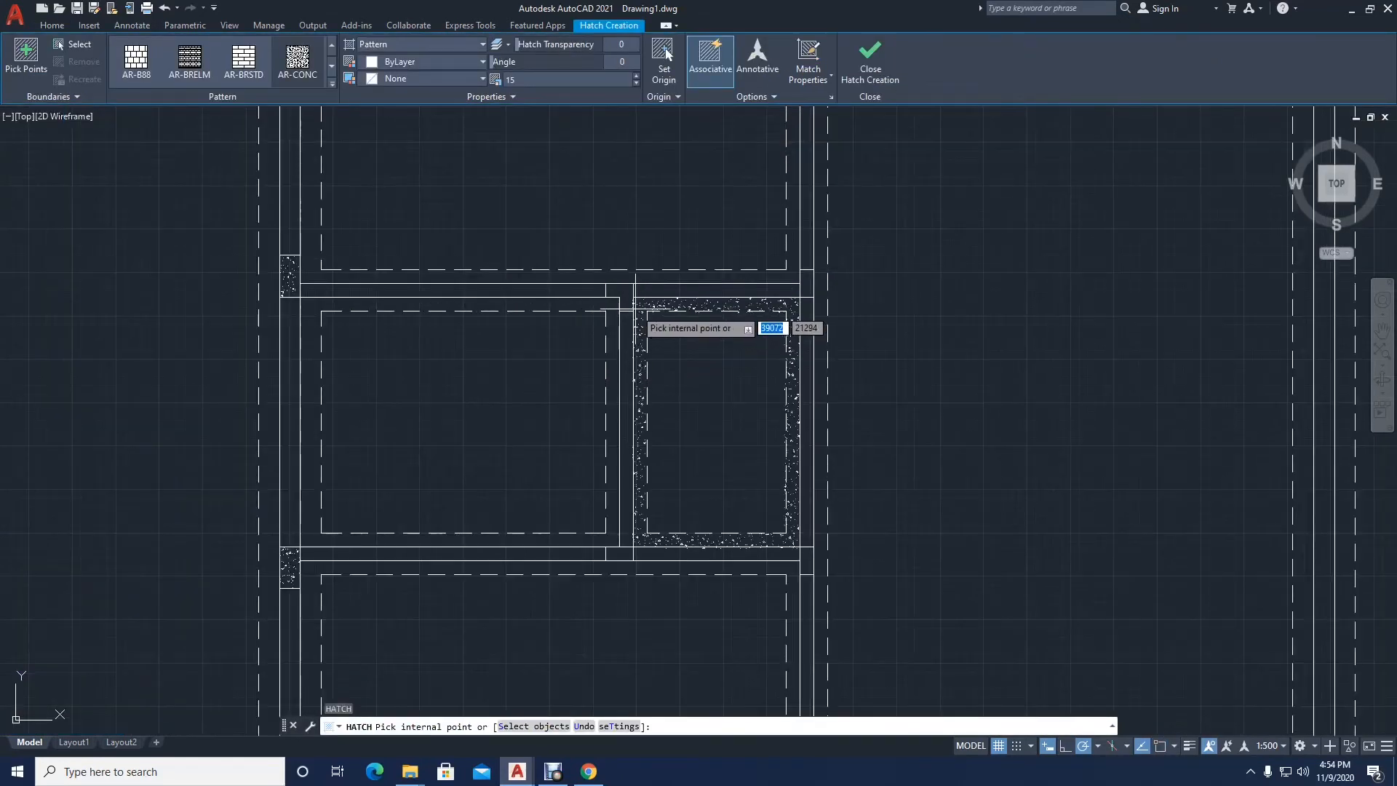
left_click(637, 319)
left_click(617, 551)
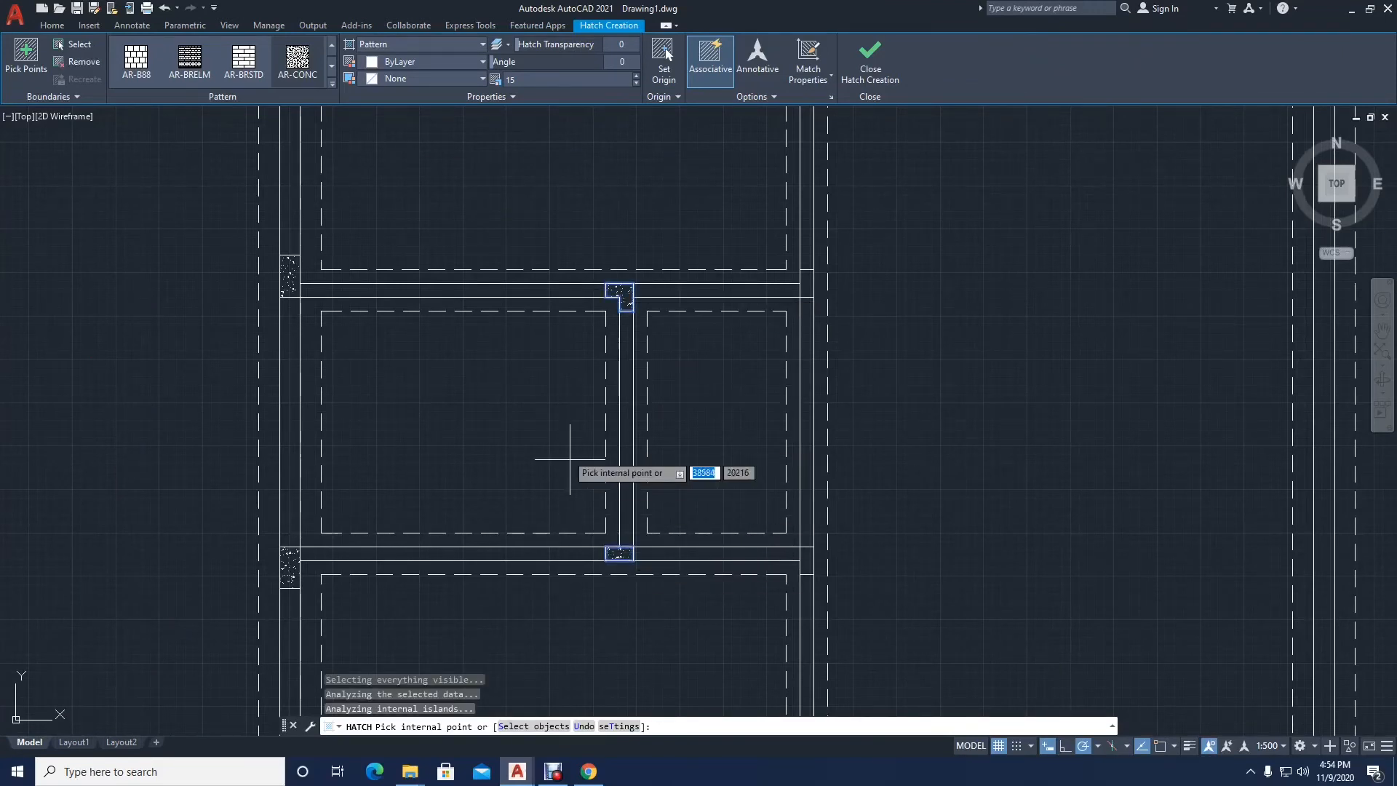
Step: Hatch the central-wall blocks at the two left partitions and the blocks at both ends of the partition below the upper-right room
scroll(575, 466, "down", 2)
scroll(730, 513, "up", 2)
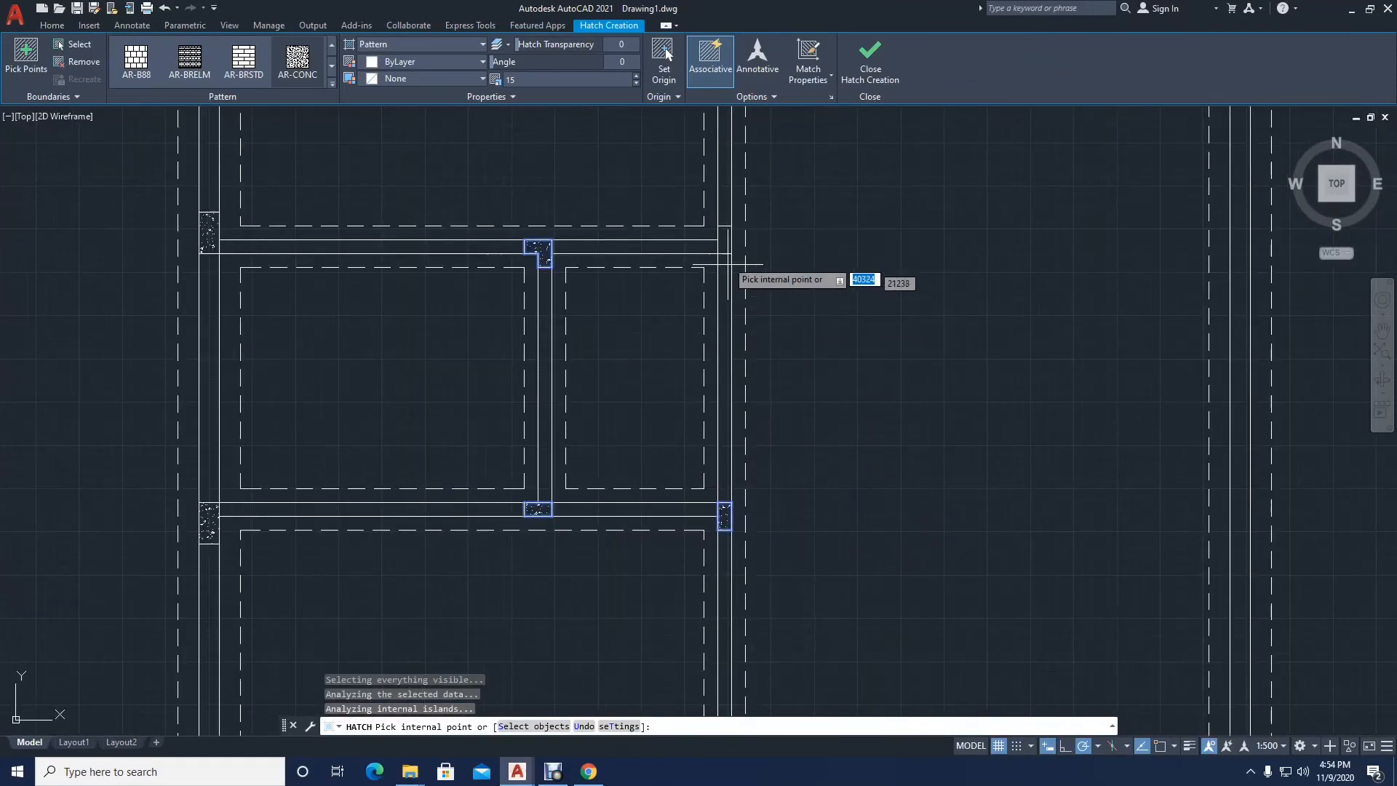
scroll(713, 419, "down", 4)
middle_click_drag(737, 453, 710, 477)
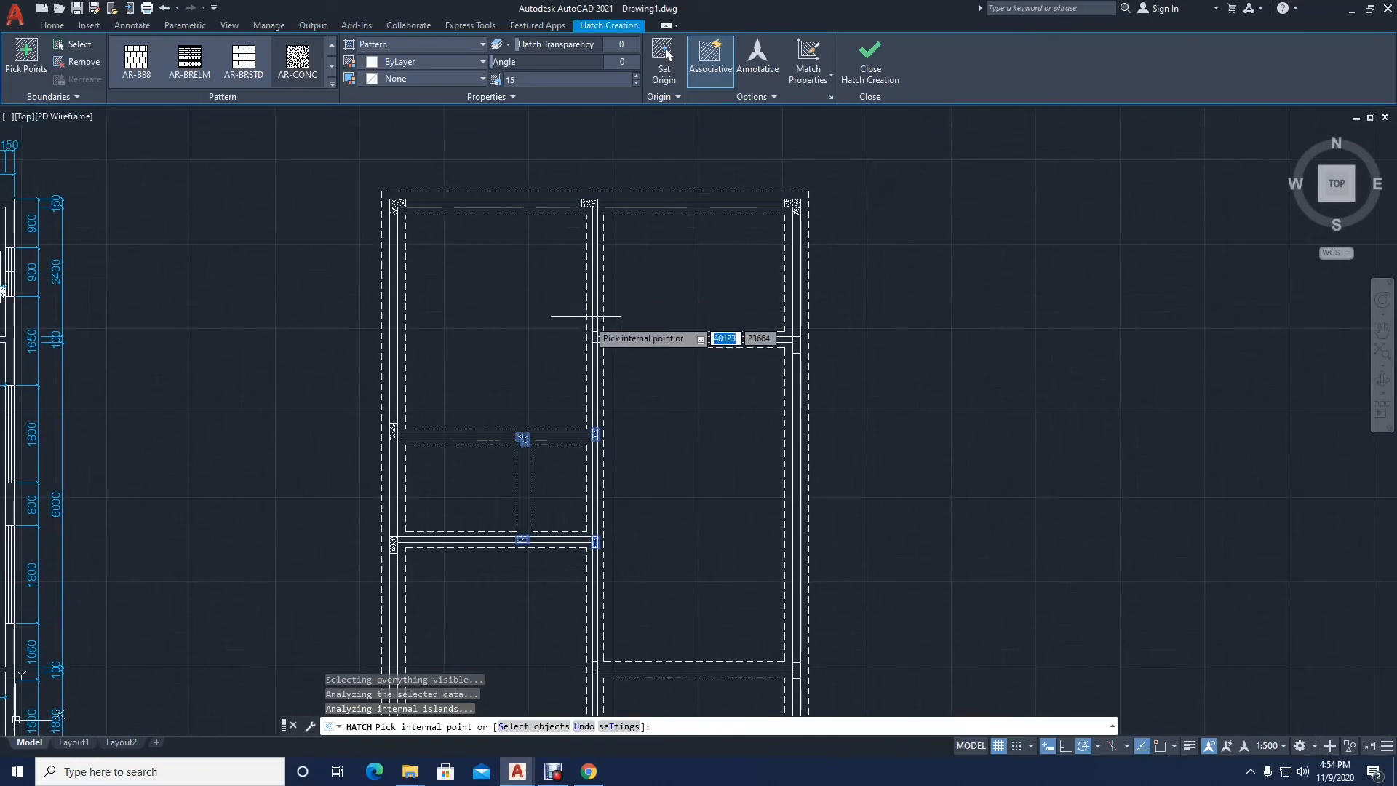
scroll(582, 341, "up", 4)
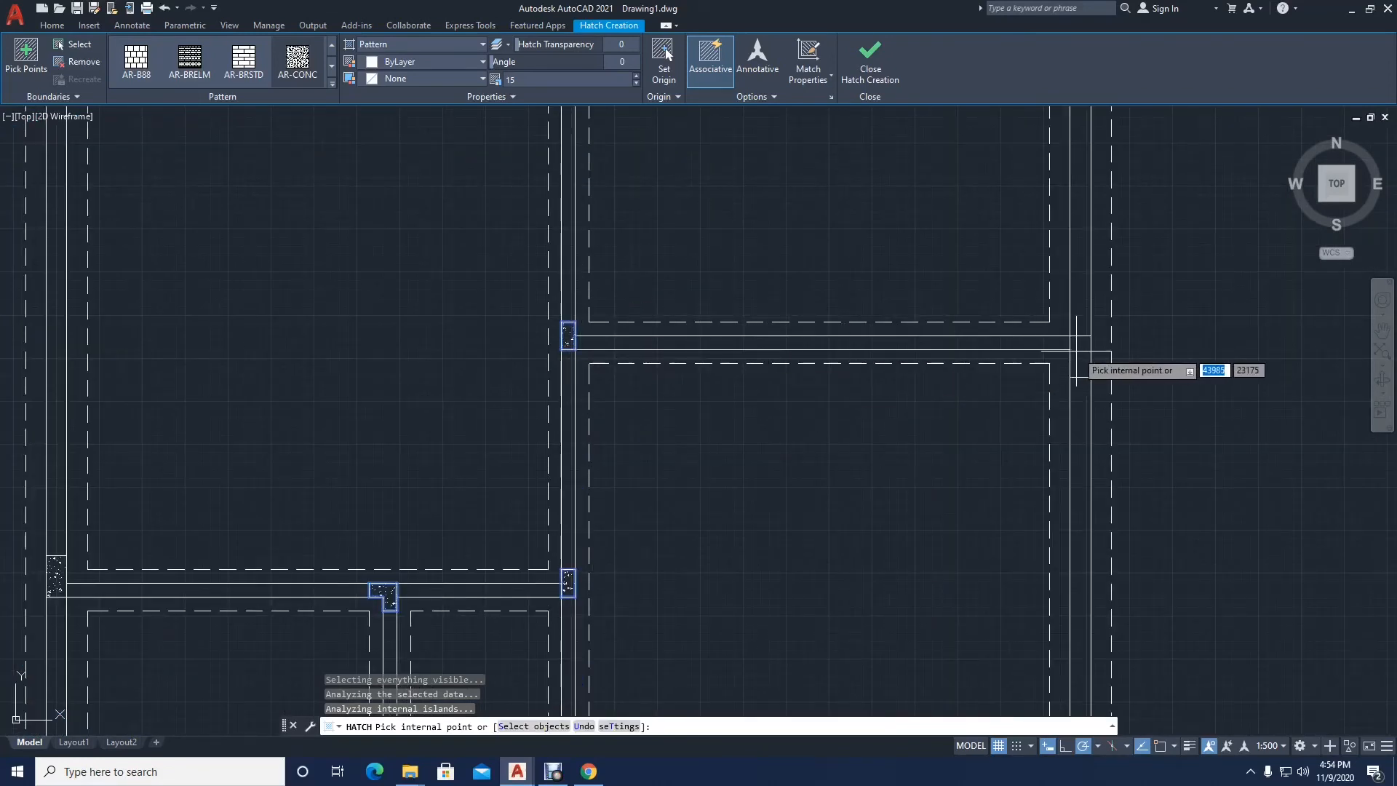
Step: Hatch the blocks at both ends of the lower-right room's upper partition, on the right exterior wall and the central wall
scroll(851, 374, "down", 2)
middle_click_drag(910, 324, 859, 89)
scroll(895, 349, "down", 2)
scroll(915, 458, "up", 4)
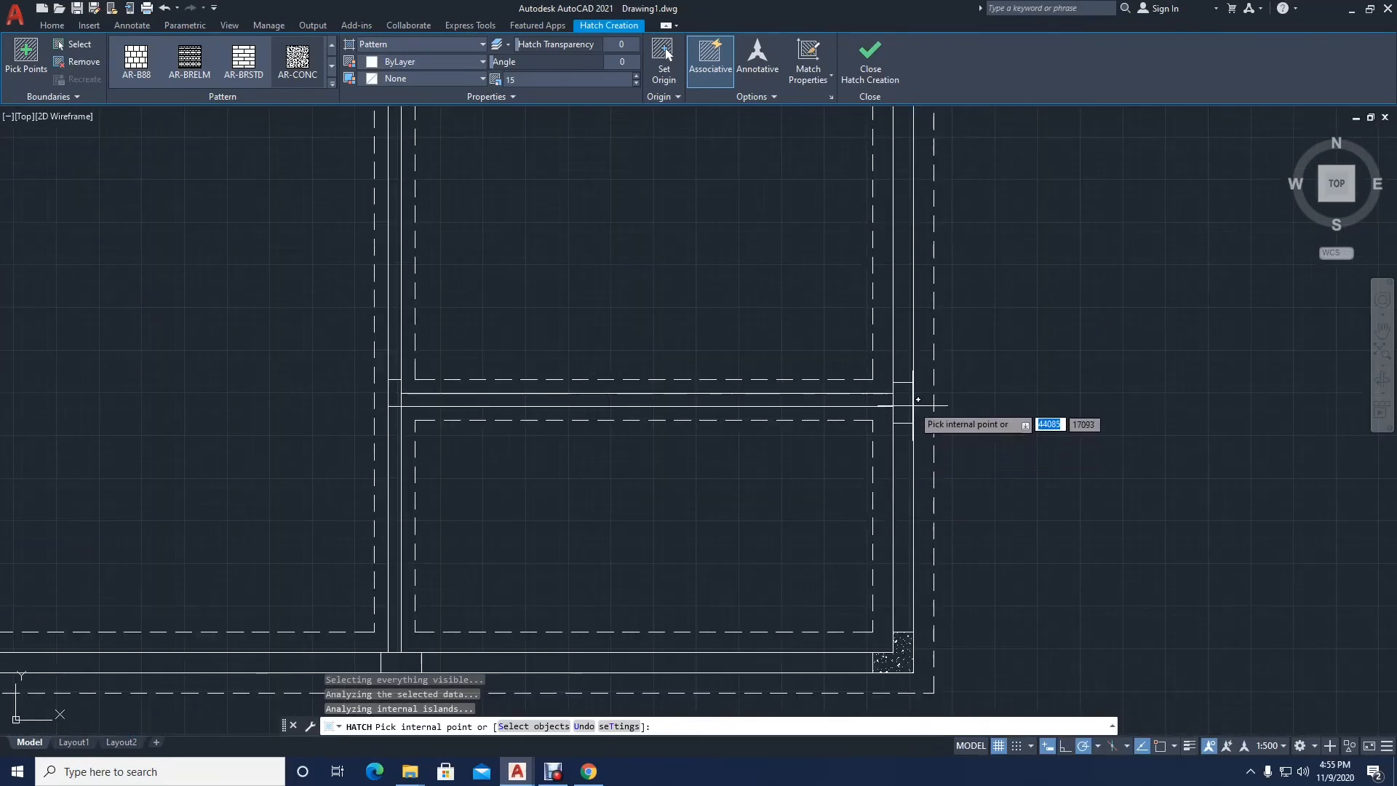
left_click(903, 402)
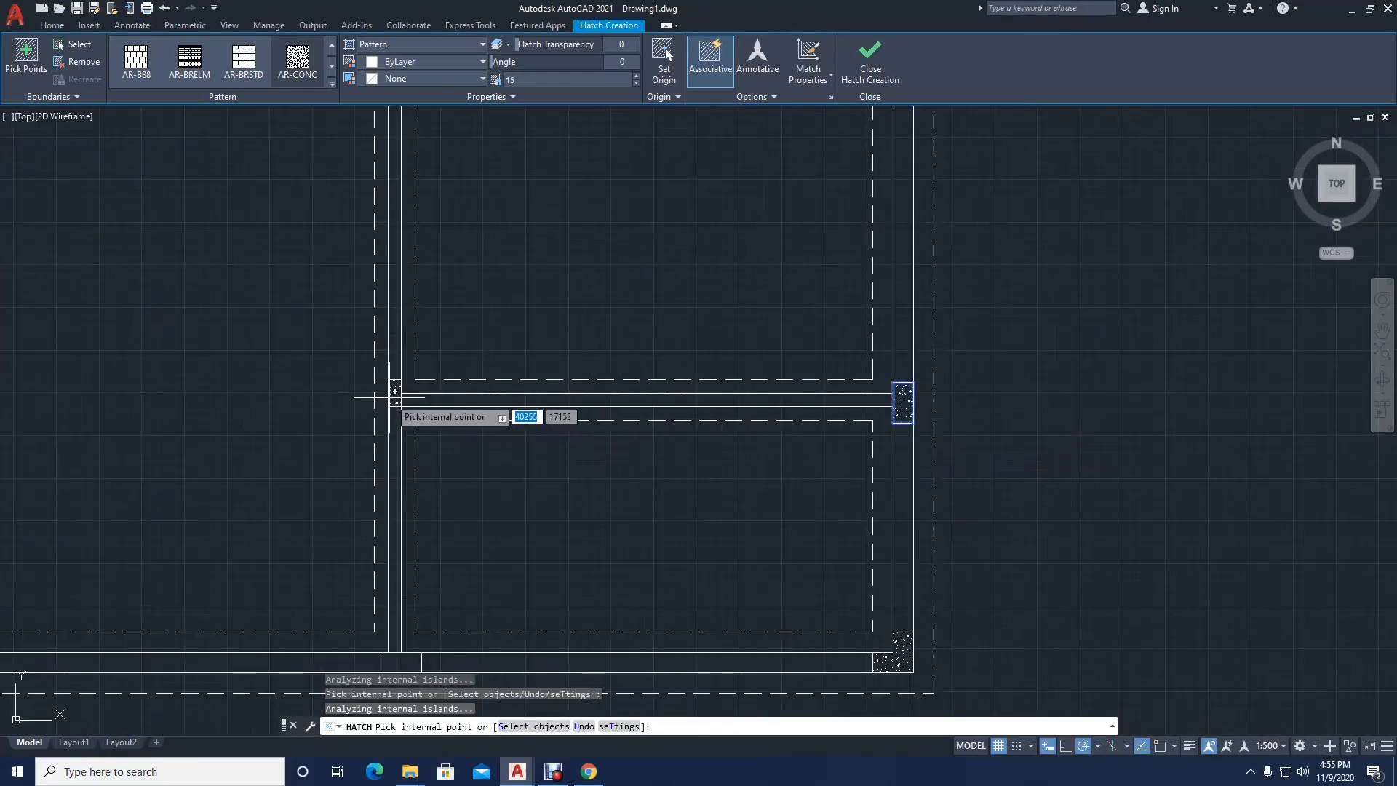
left_click(393, 397)
Step: Hatch the block where the central wall meets the bottom exterior wall and finish the hatch
scroll(438, 411, "down", 2)
middle_click_drag(439, 410, 453, 386)
scroll(444, 452, "up", 4)
left_click(436, 484)
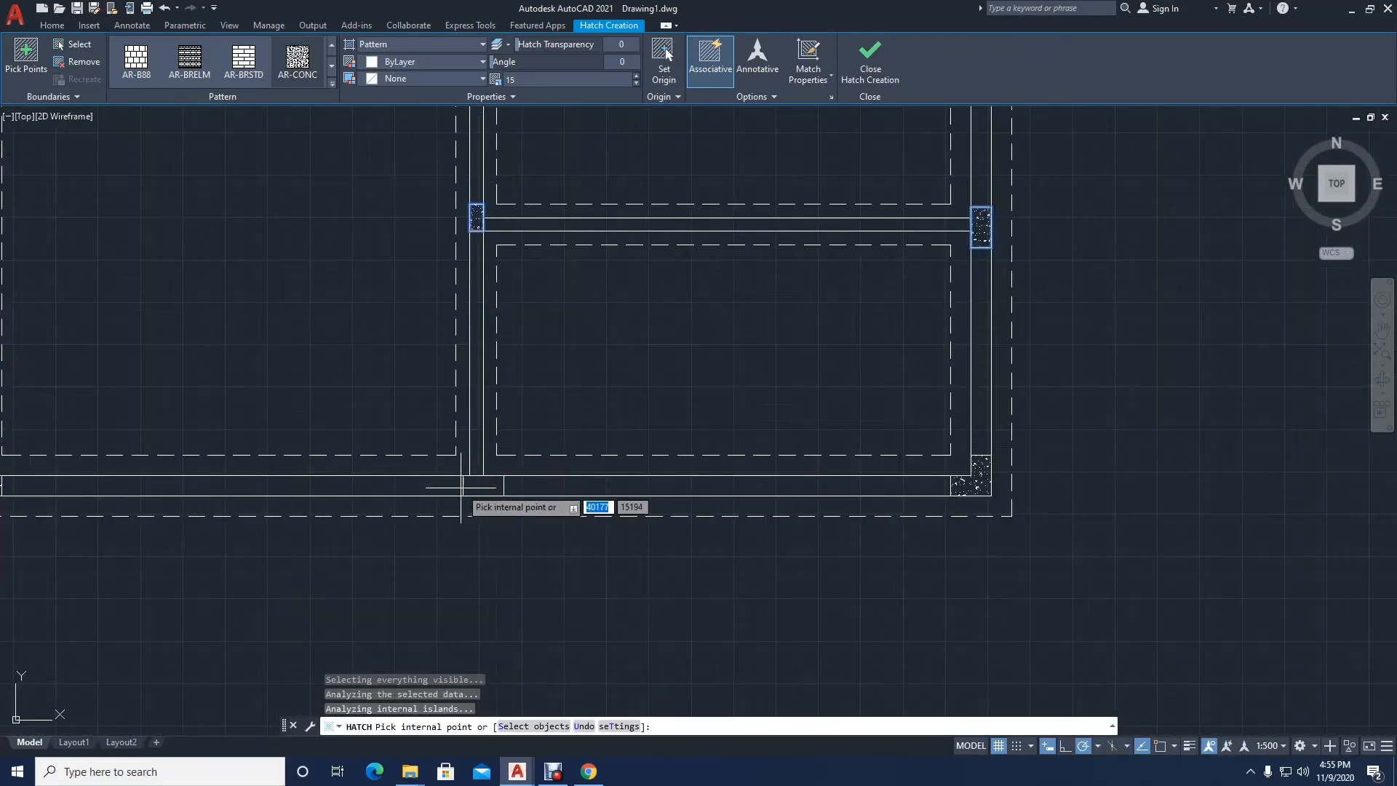
scroll(436, 483, "down", 4)
middle_click_drag(390, 330, 442, 553)
key("Return")
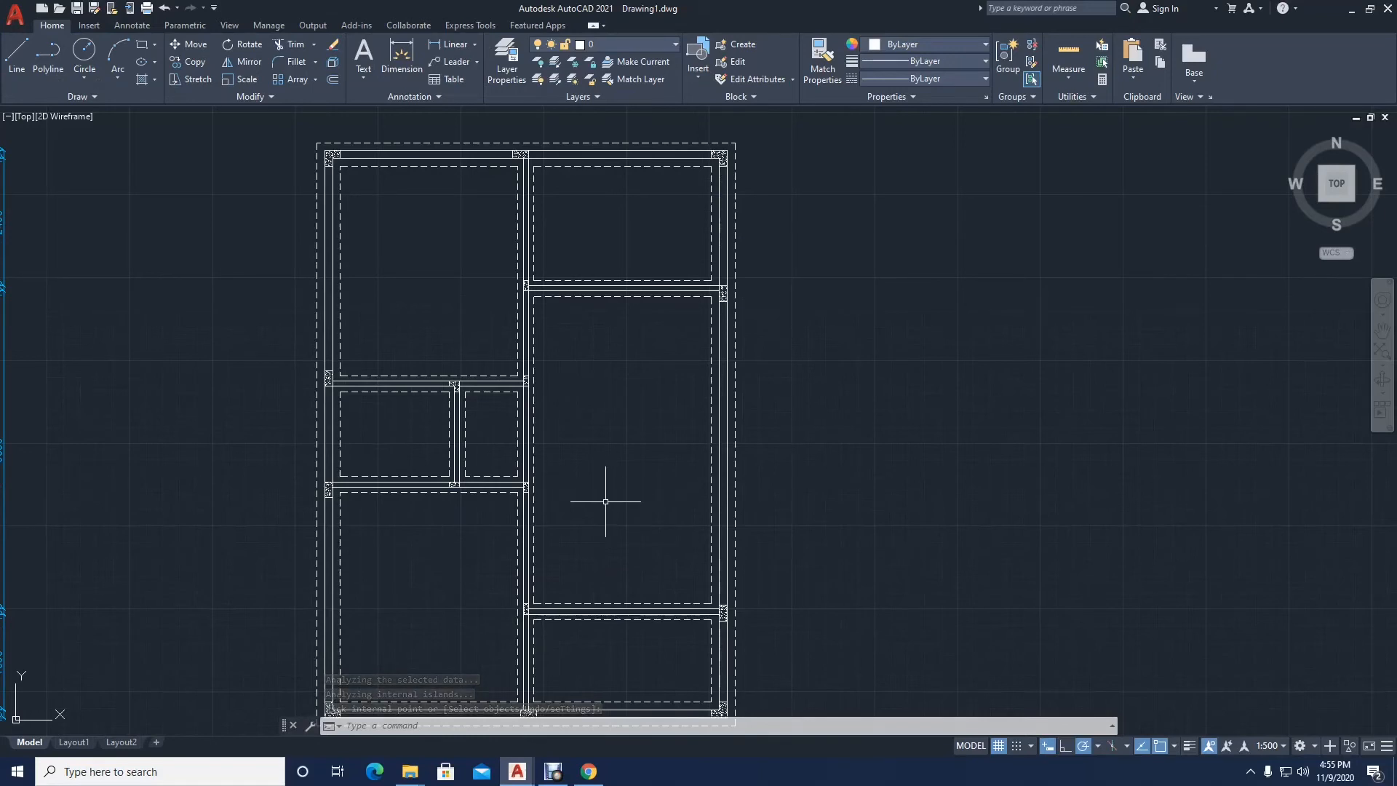
Step: Make DIMENSIONS the current layer
scroll(615, 480, "down", 2)
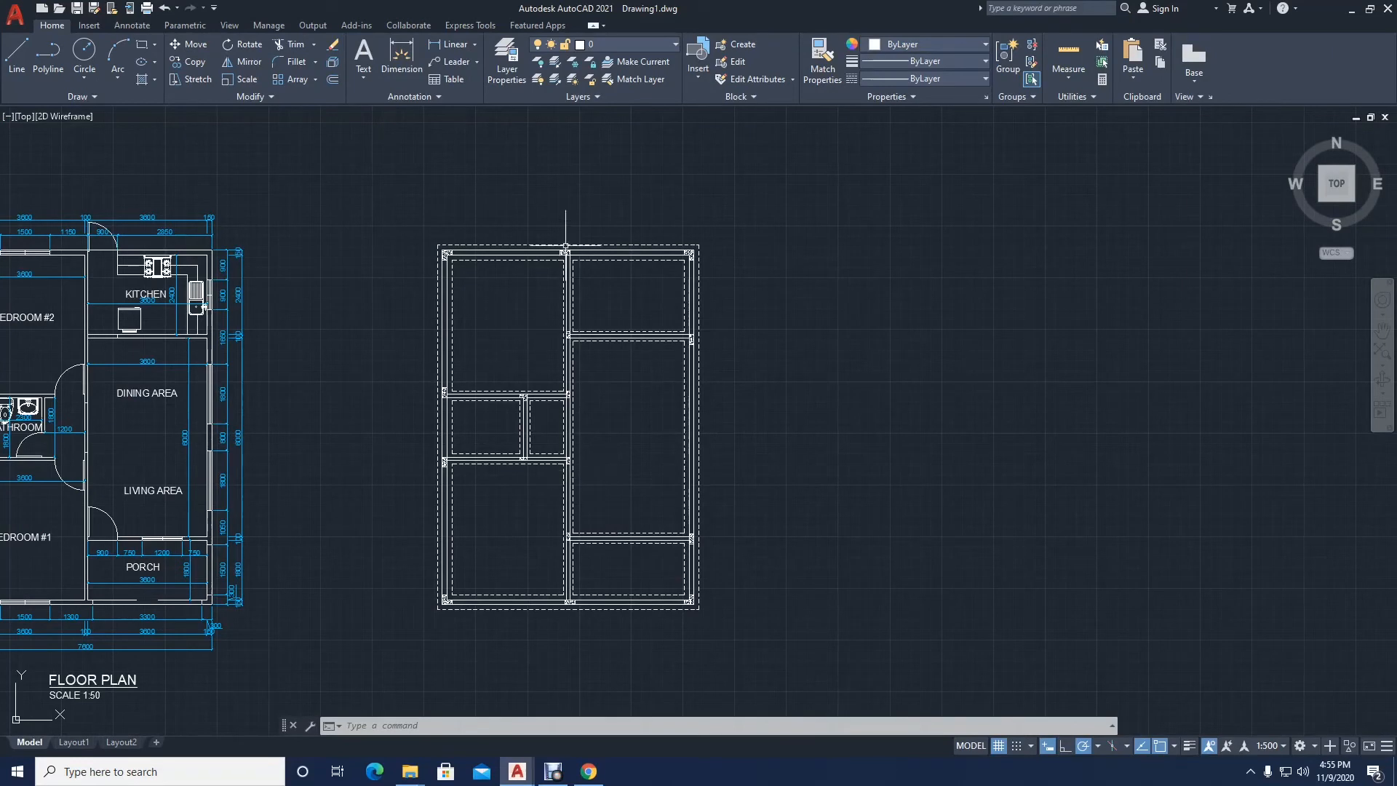
left_click(625, 44)
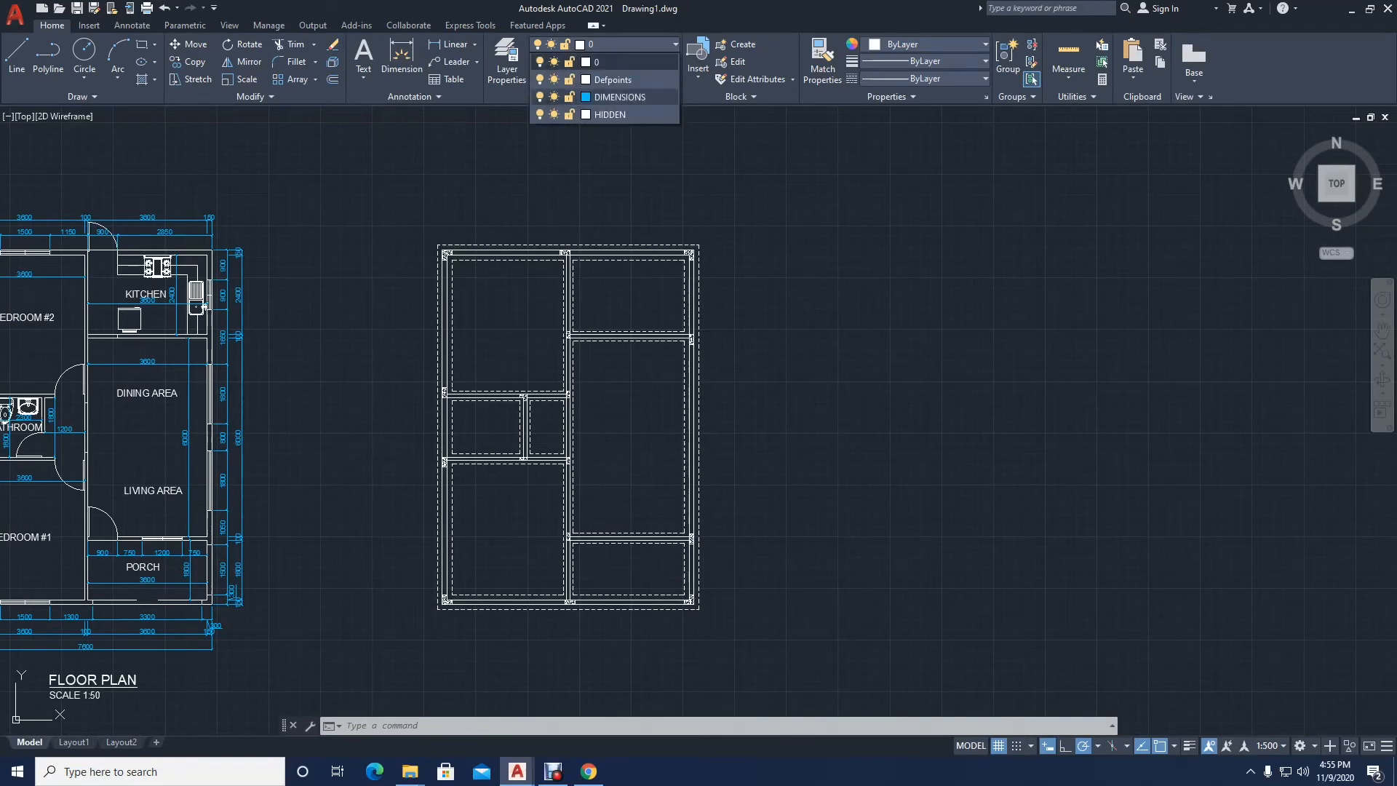
left_click(611, 97)
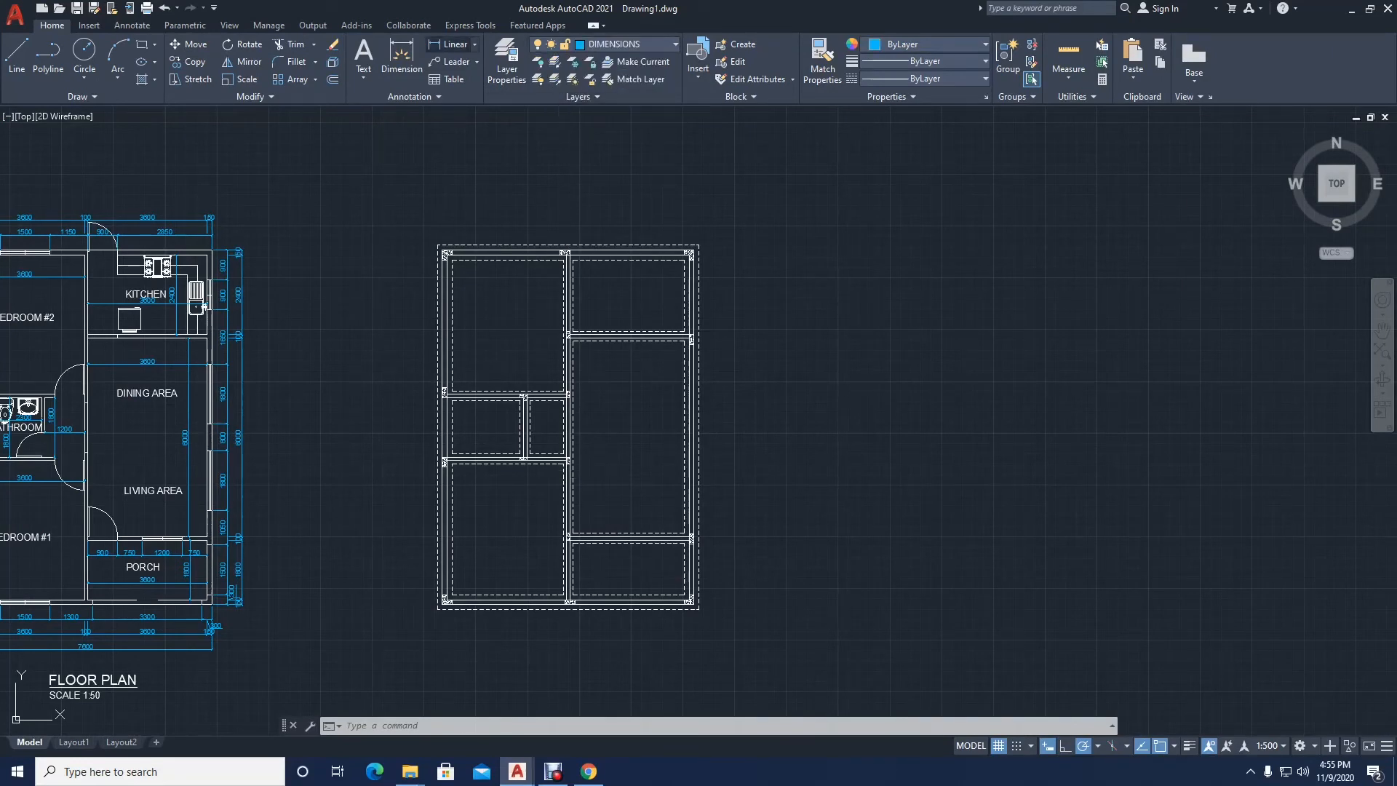
Step: Add a vertical linear dimension between the outer and inner dashed corners at the plan's upper right, placed 450 outside the dashed outline
left_click(451, 44)
scroll(723, 250, "up", 5)
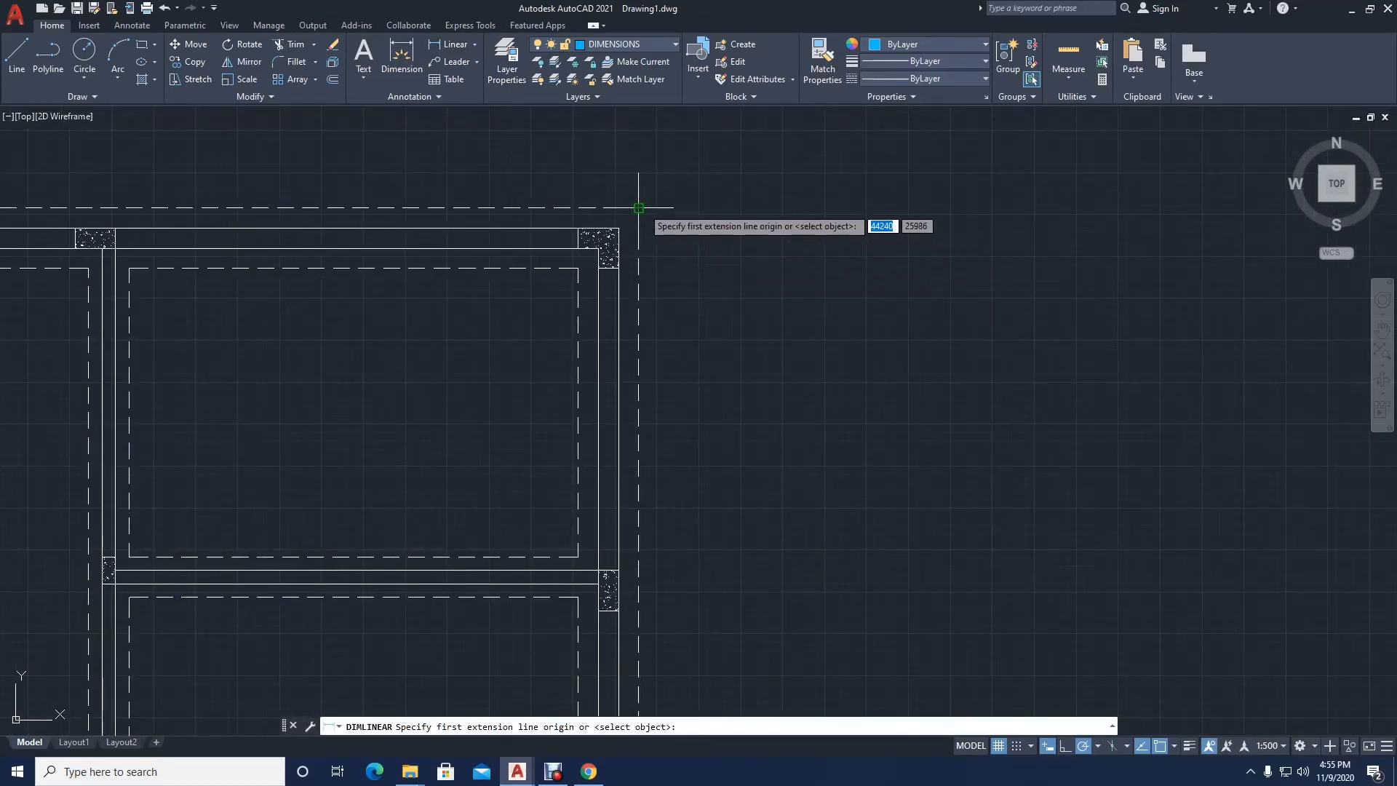
left_click(639, 208)
scroll(632, 280, "up", 2)
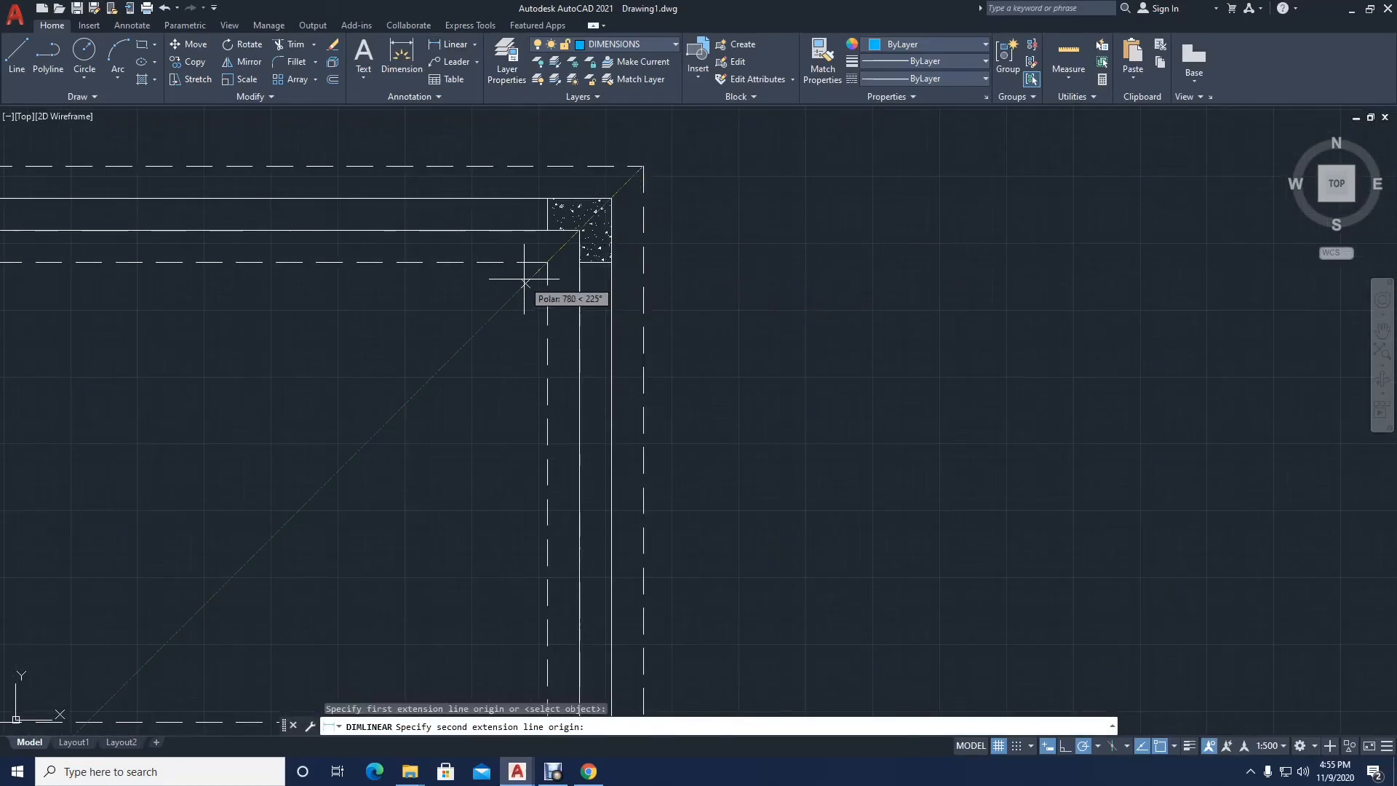
left_click(548, 263)
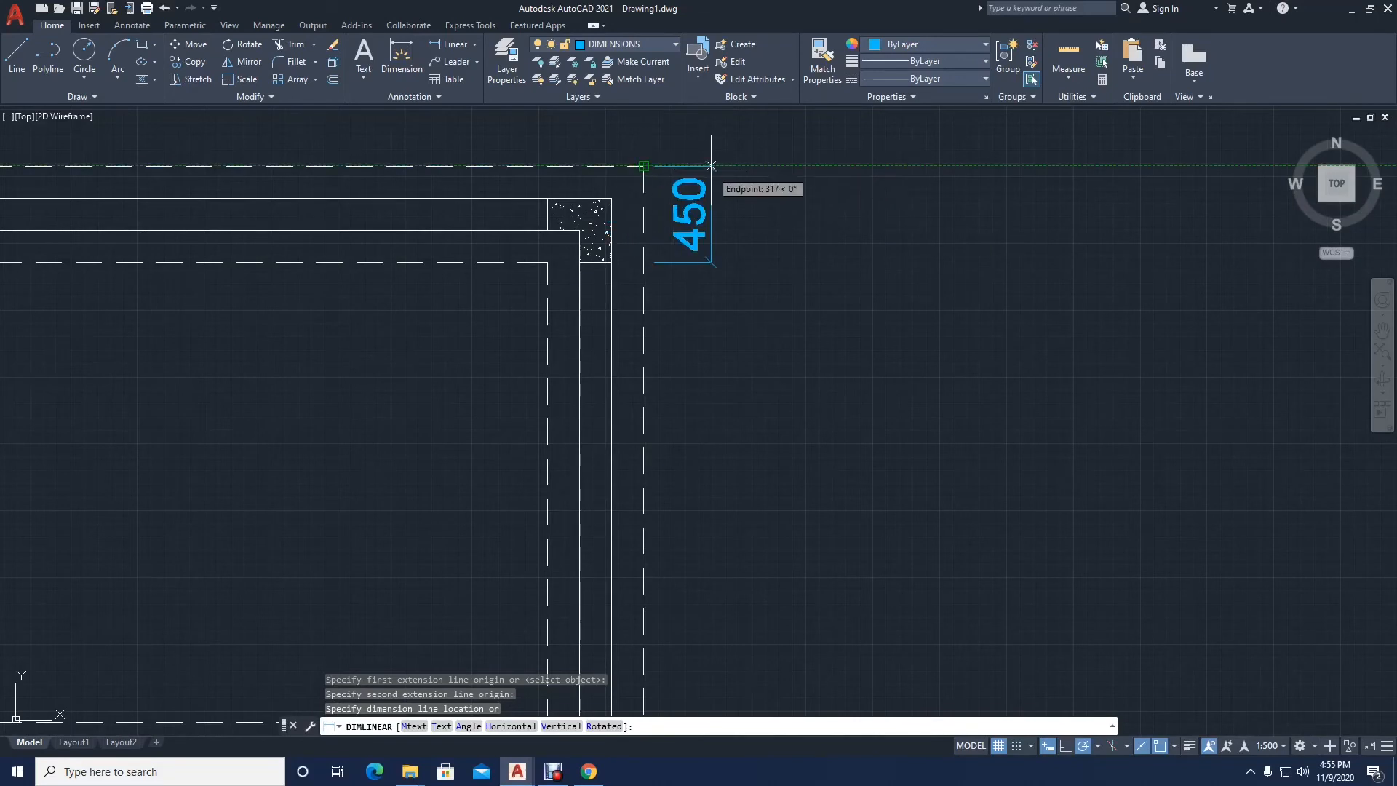
key("Return")
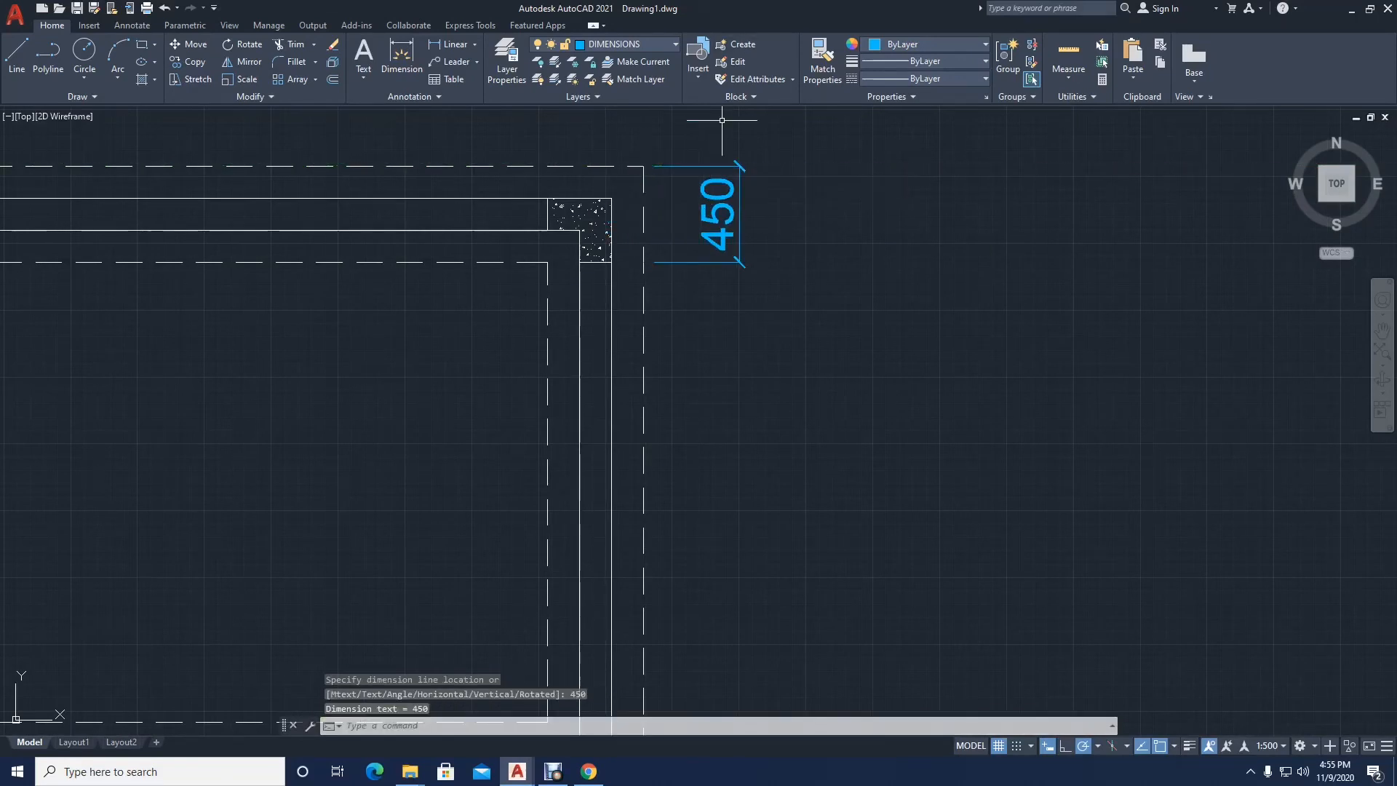
Step: Continue the vertical dimension chain to the dashed edges above and below the partition beneath the upper-right room
left_click(131, 25)
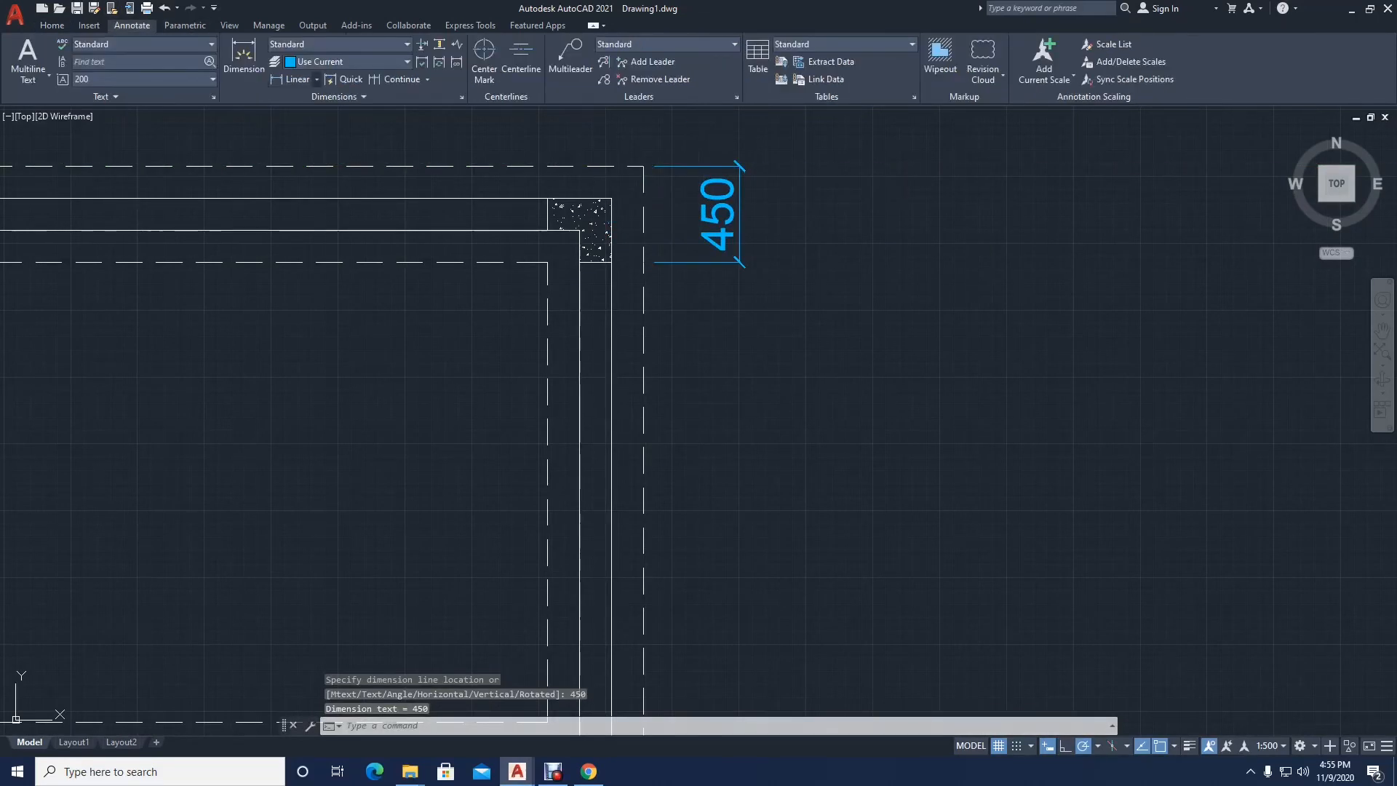
left_click(397, 79)
scroll(527, 122, "down", 4)
scroll(595, 344, "up", 4)
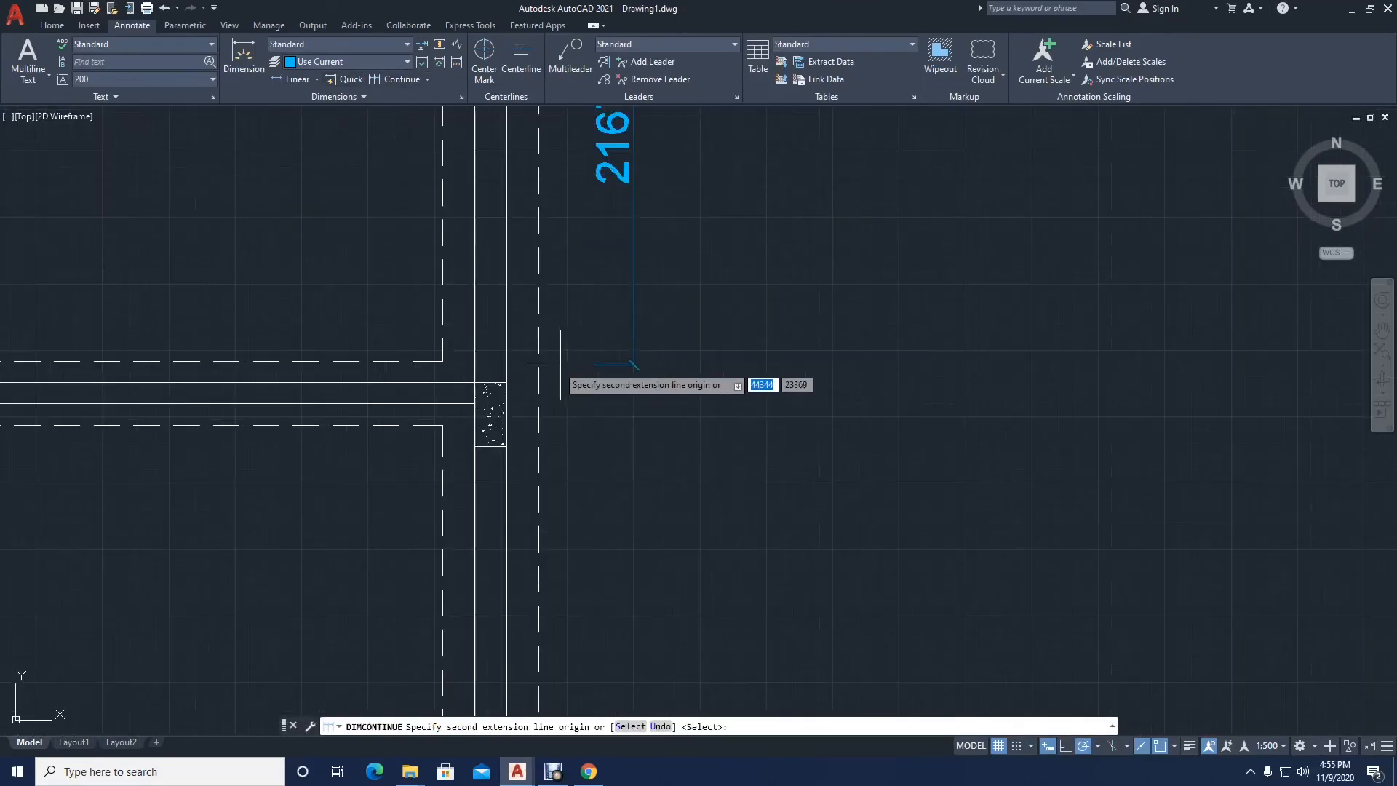
left_click(539, 361)
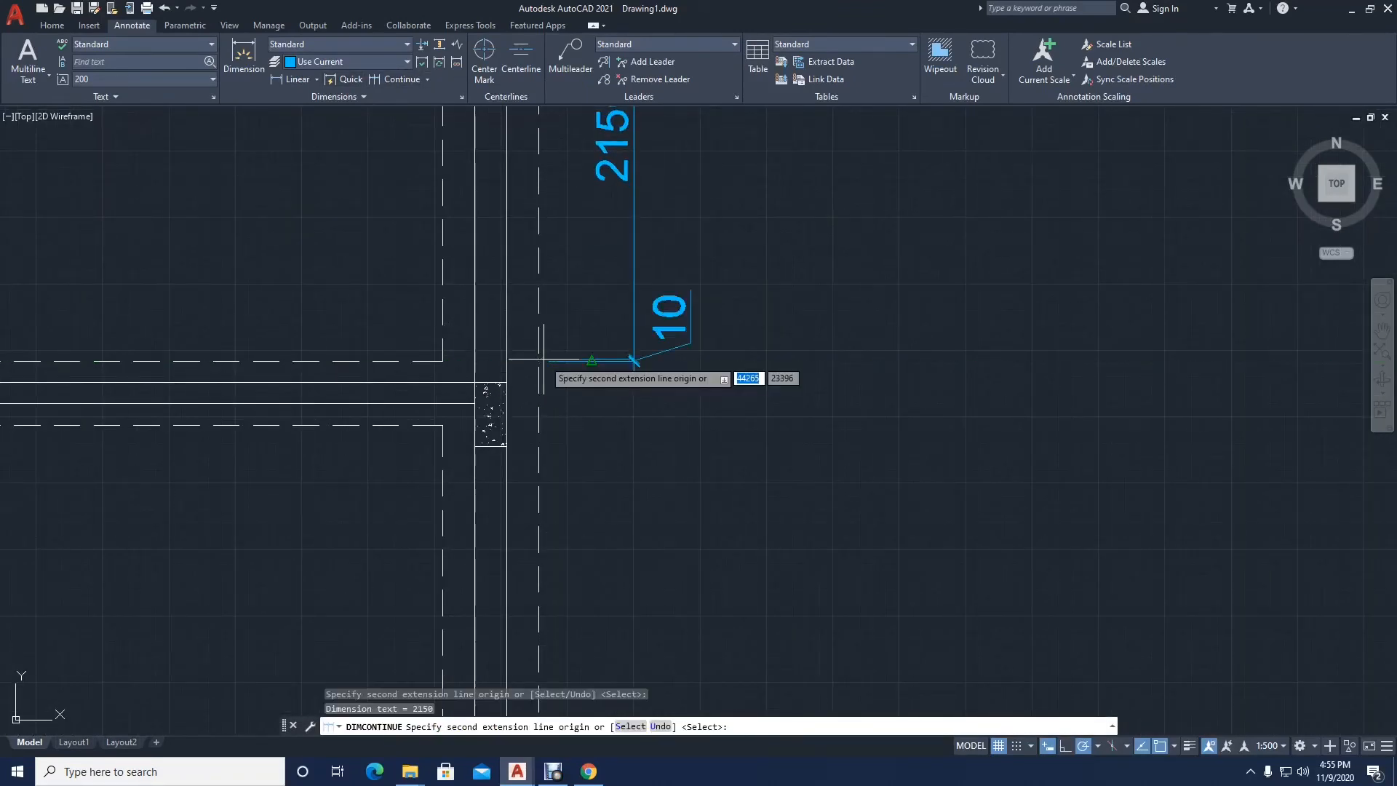
left_click(507, 425)
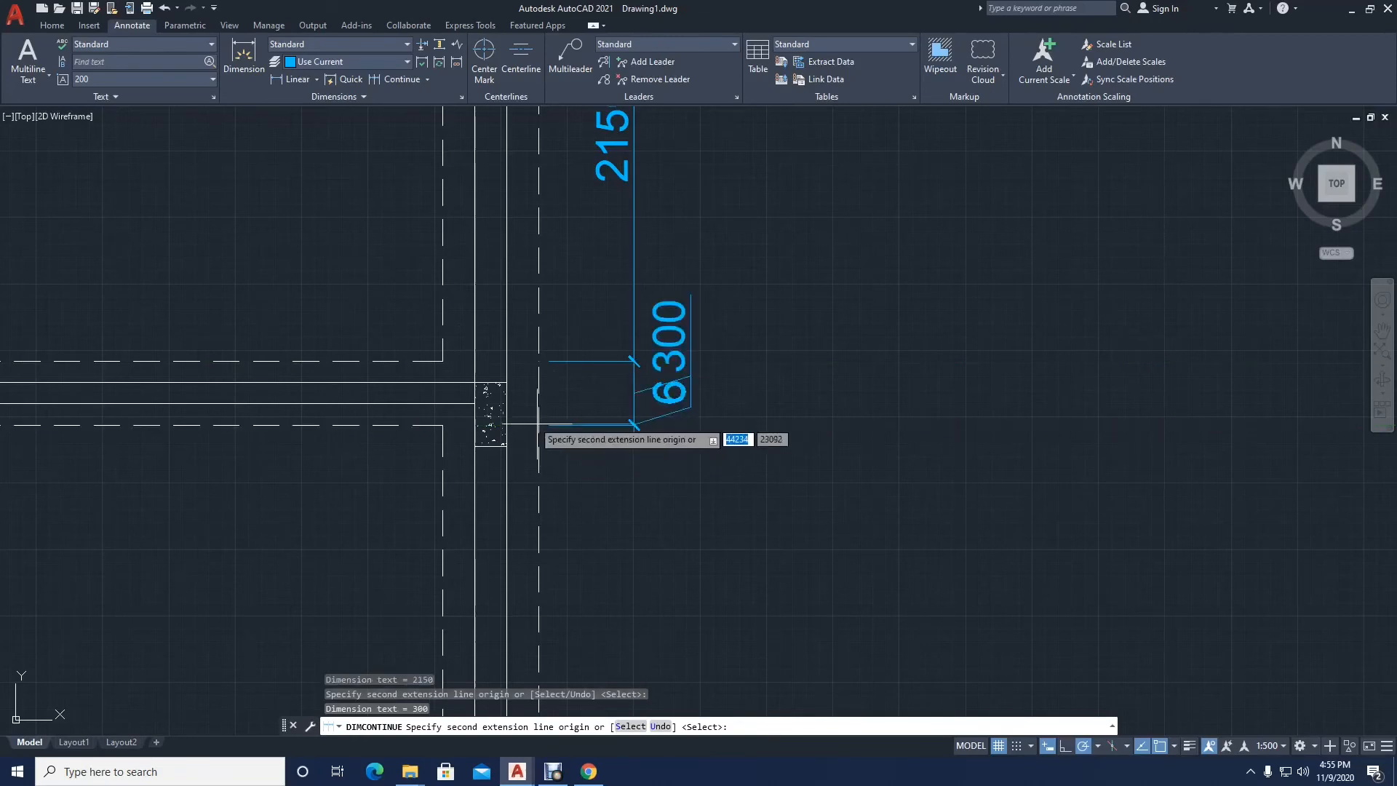
Step: Continue the dimension chain past both dashed edges of the lower-right partition to the inner and outer dashed corners at the plan's bottom
scroll(529, 411, "down", 5)
scroll(501, 510, "up", 4)
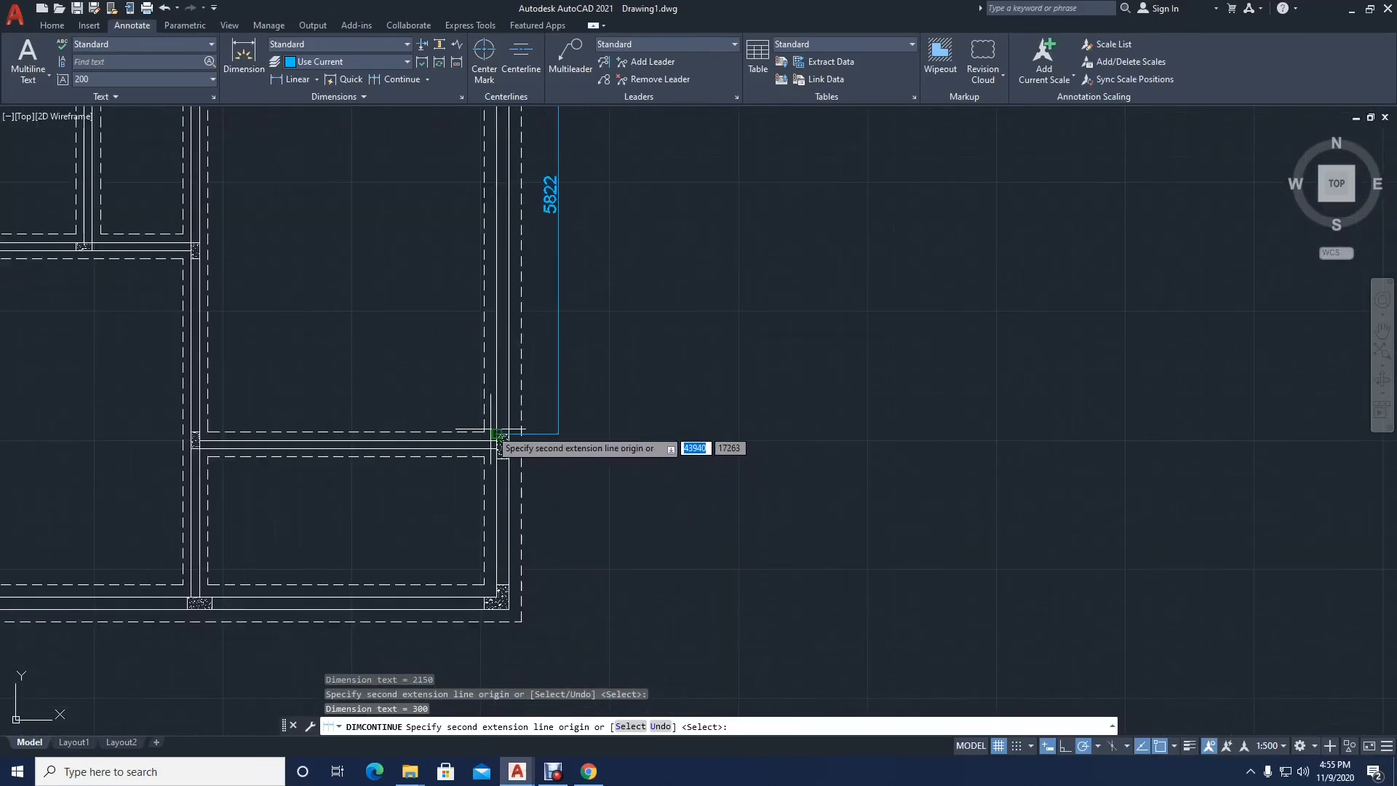
left_click(484, 430)
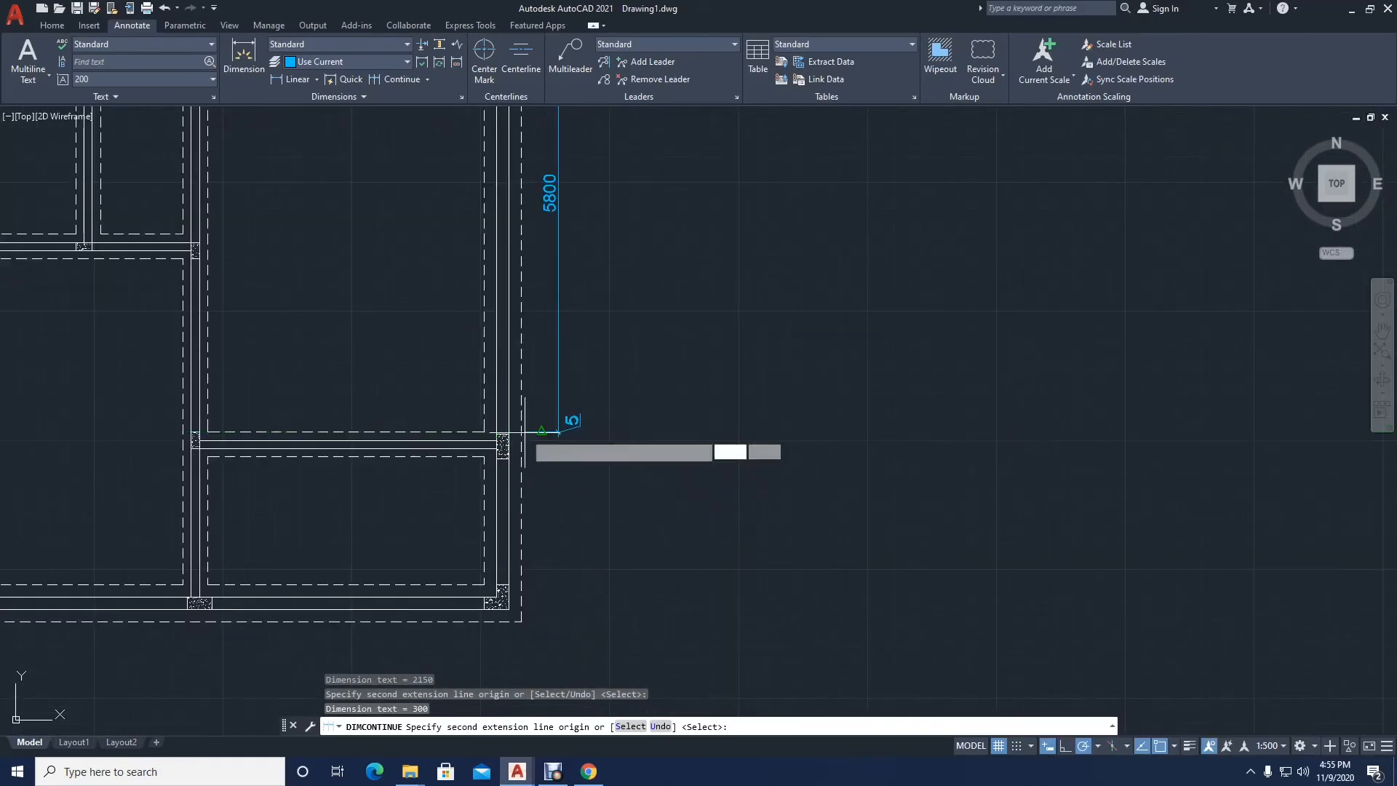
left_click(484, 457)
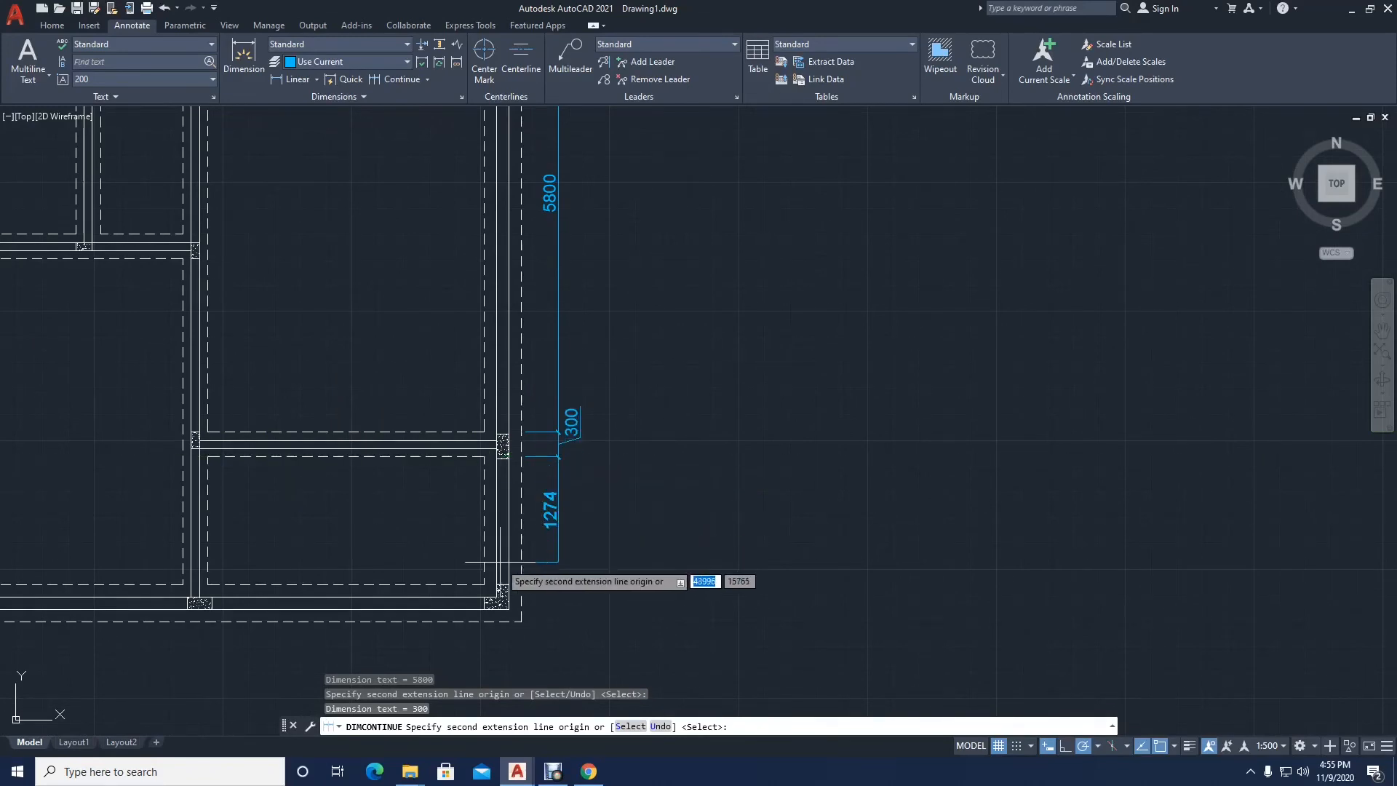
left_click(484, 585)
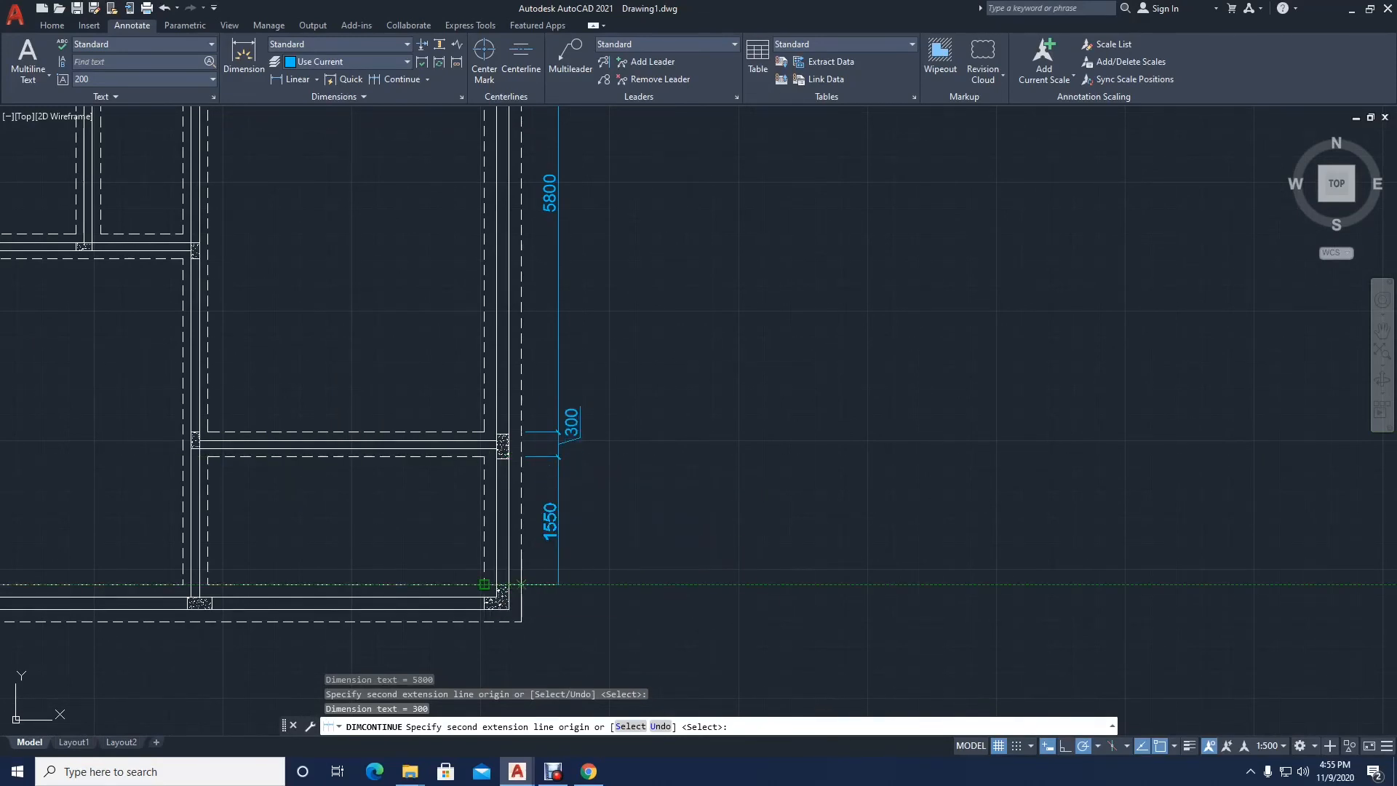
left_click(521, 621)
key("Return")
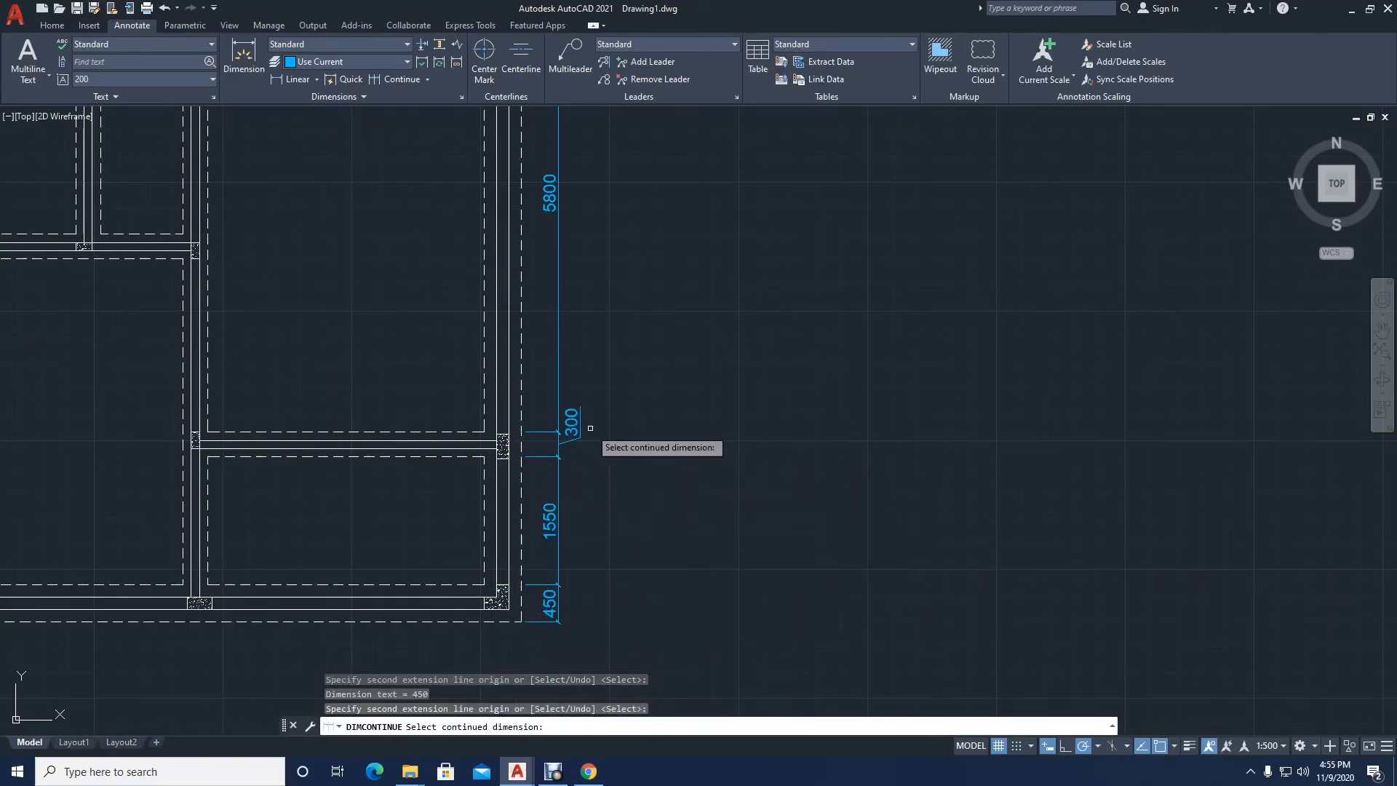
key("Return")
Step: Move the text of both 300 partition dimensions back between their extension lines, beside the dimension line
left_click(576, 422)
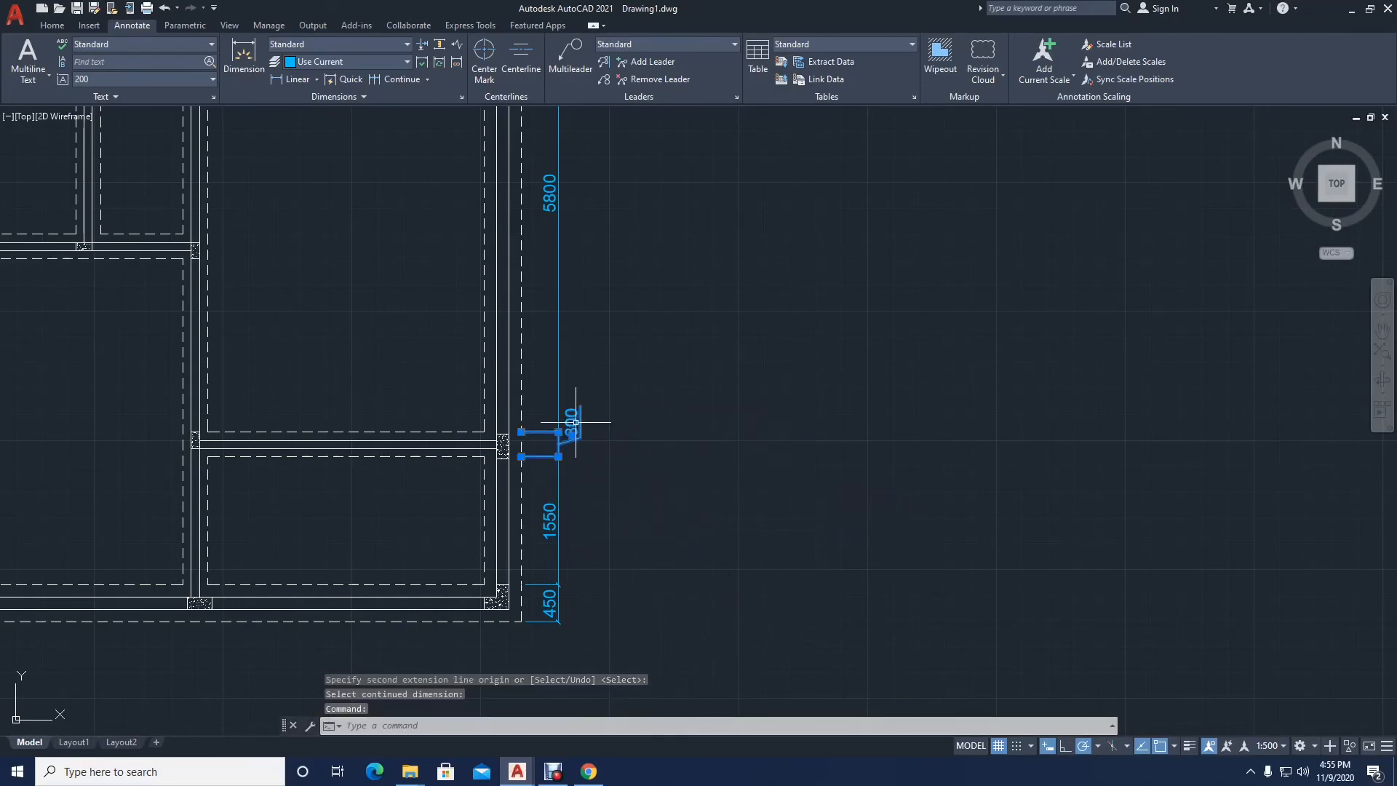
left_click(571, 432)
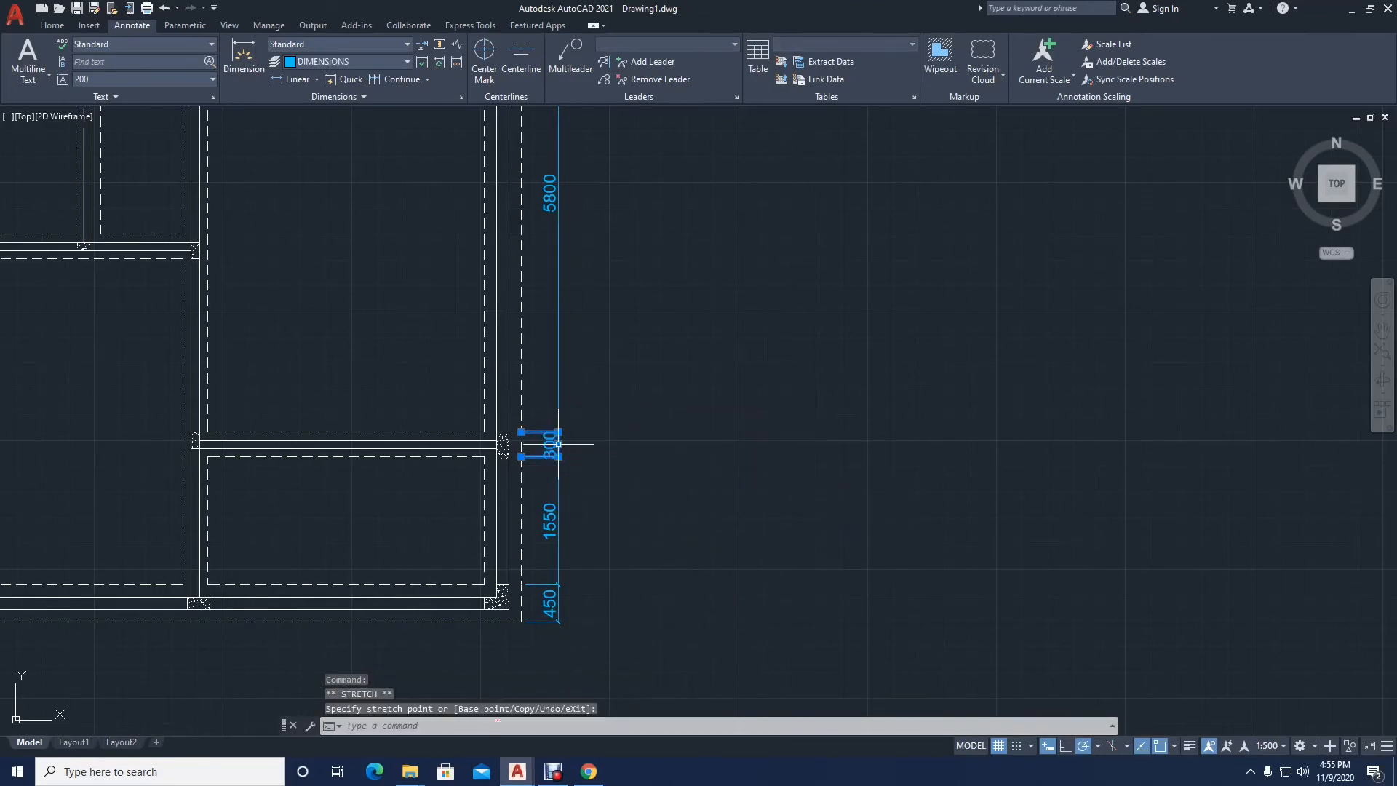
scroll(574, 429, "down", 2)
middle_click_drag(582, 425, 582, 571)
left_click(578, 258)
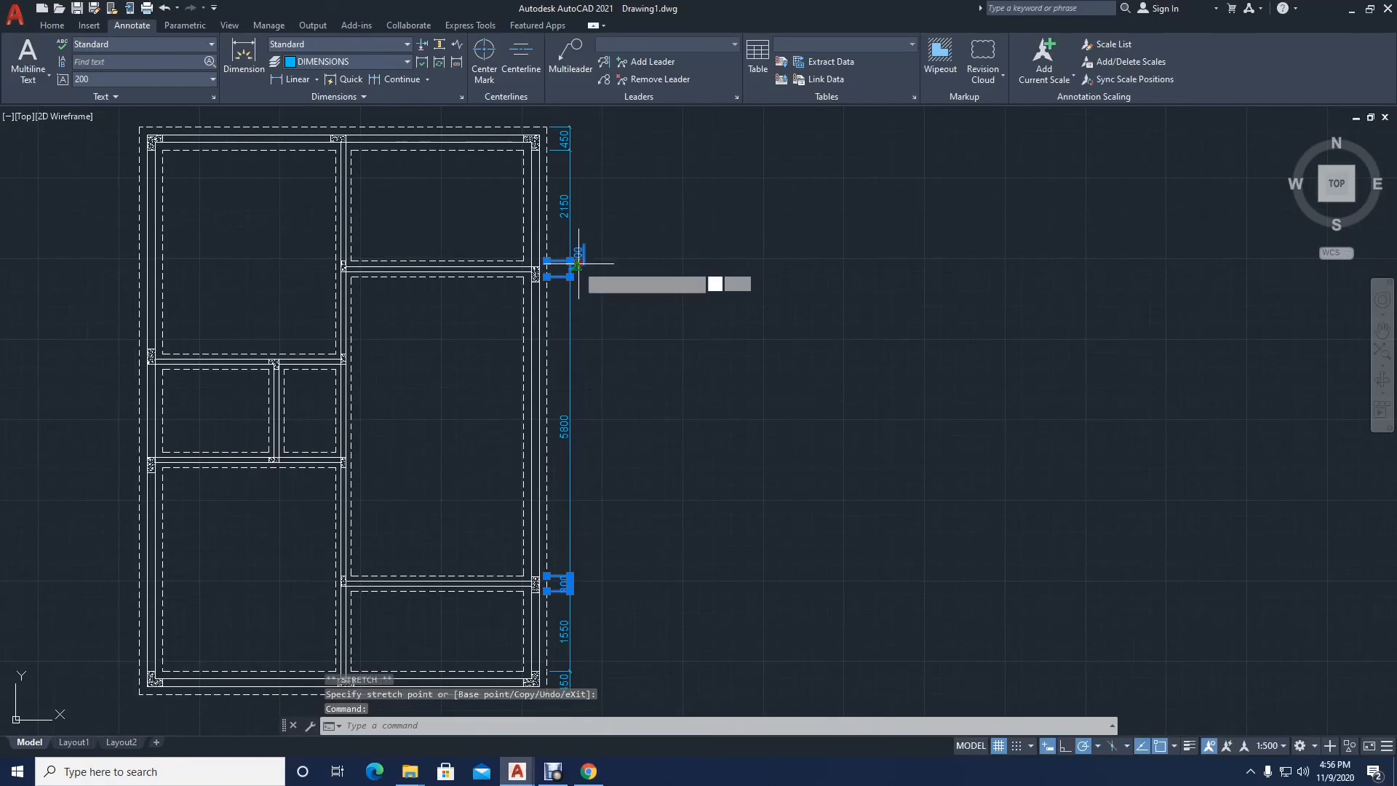
left_click(579, 264)
scroll(571, 271, "up", 6)
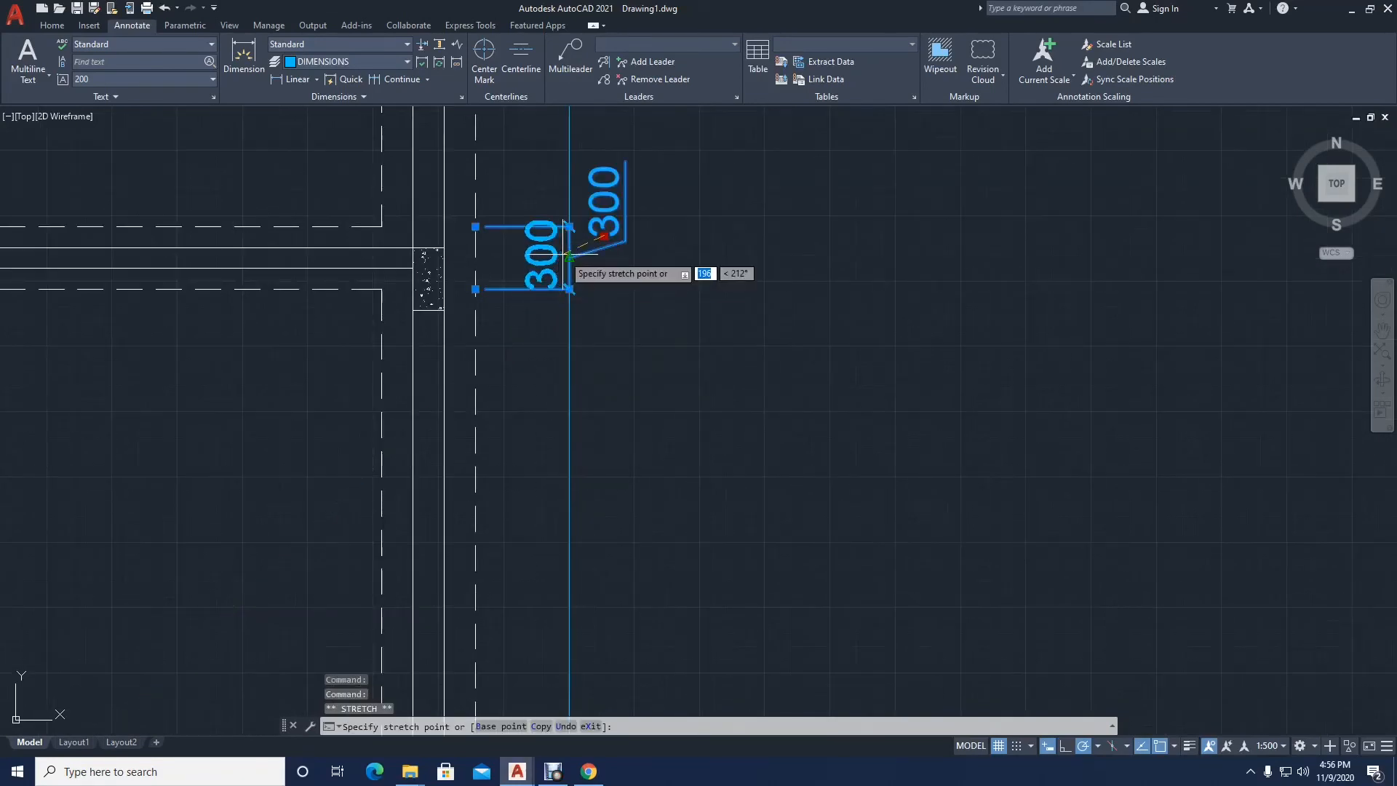
left_click(569, 257)
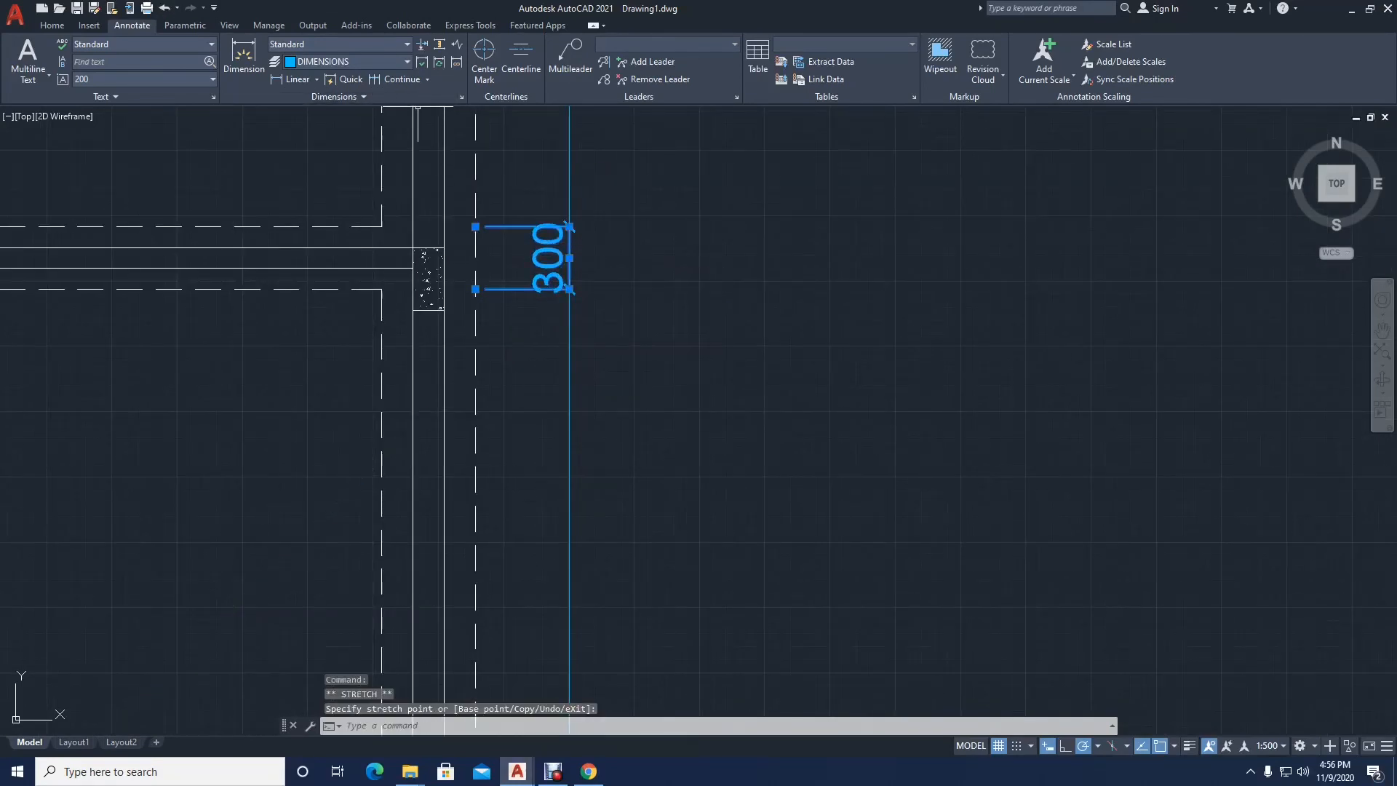
Step: Add an overall vertical linear dimension from the plan's top to bottom dashed edges, placed 450 outside the dimension chain on its right side
left_click(294, 79)
middle_click_drag(593, 244, 589, 553)
middle_click_drag(554, 222, 554, 536)
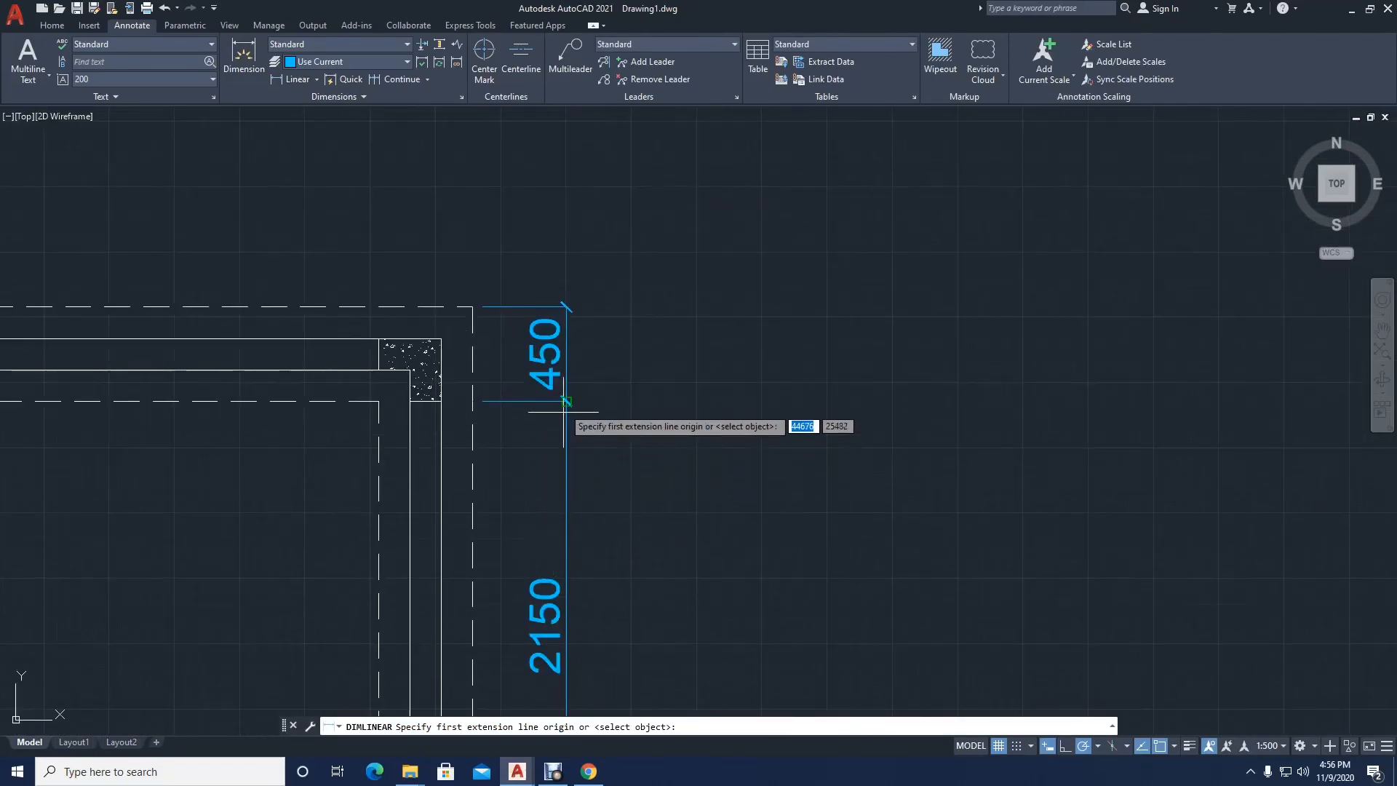
left_click(566, 307)
scroll(555, 259, "down", 5)
scroll(560, 379, "up", 3)
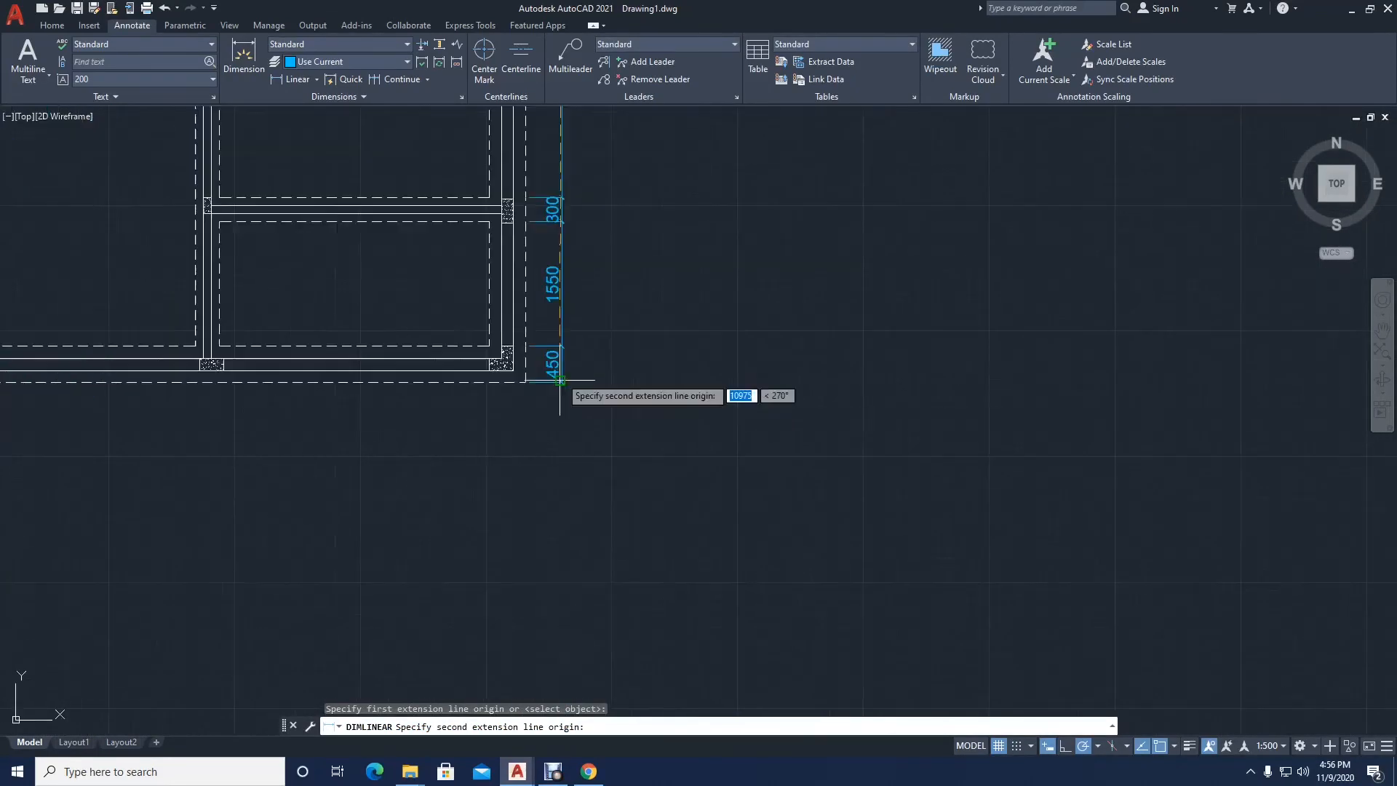
scroll(560, 379, "up", 2)
left_click(560, 385)
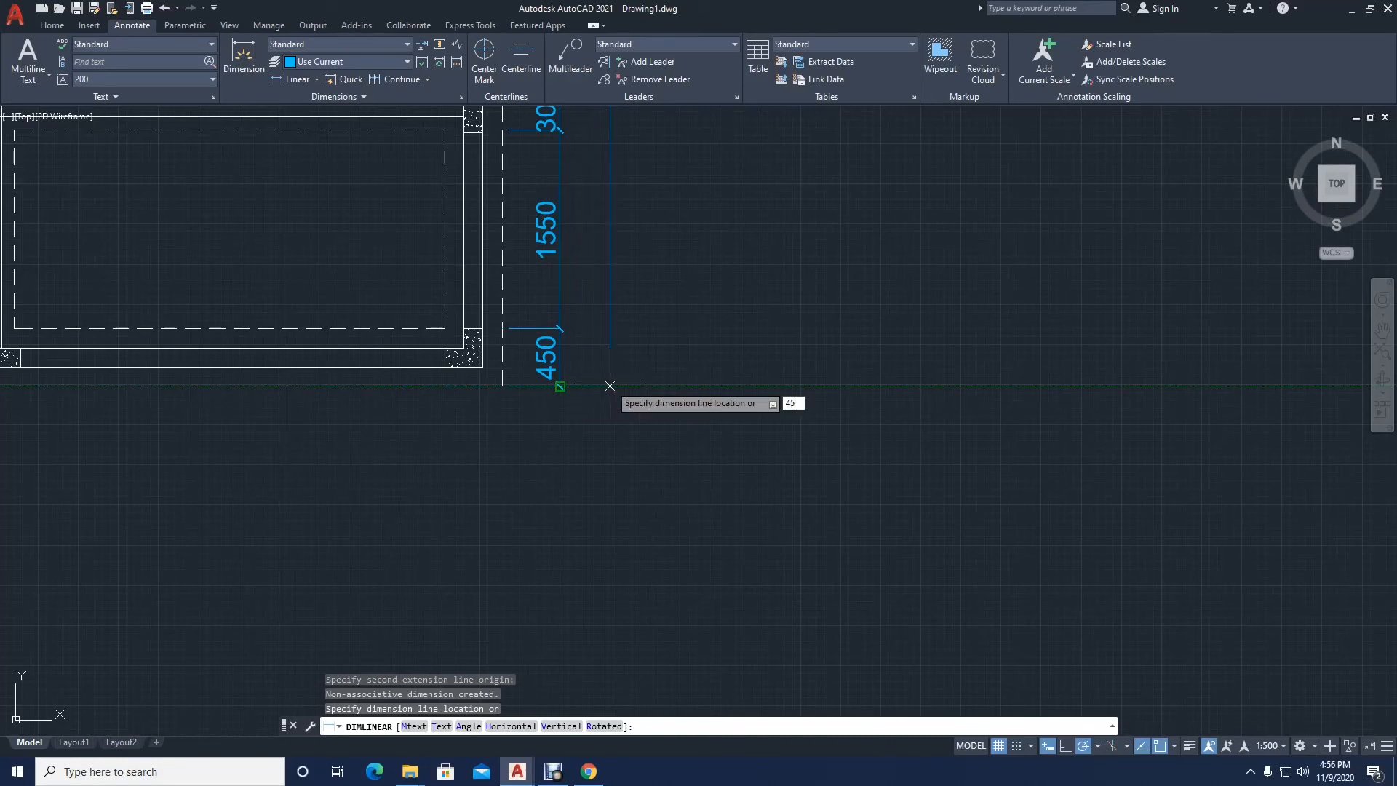
key("Return")
Step: Add a vertical linear dimension between the inner and outer dashed corners at the plan's lower left, placed 450 outside the dashed outline
scroll(635, 368, "down", 5)
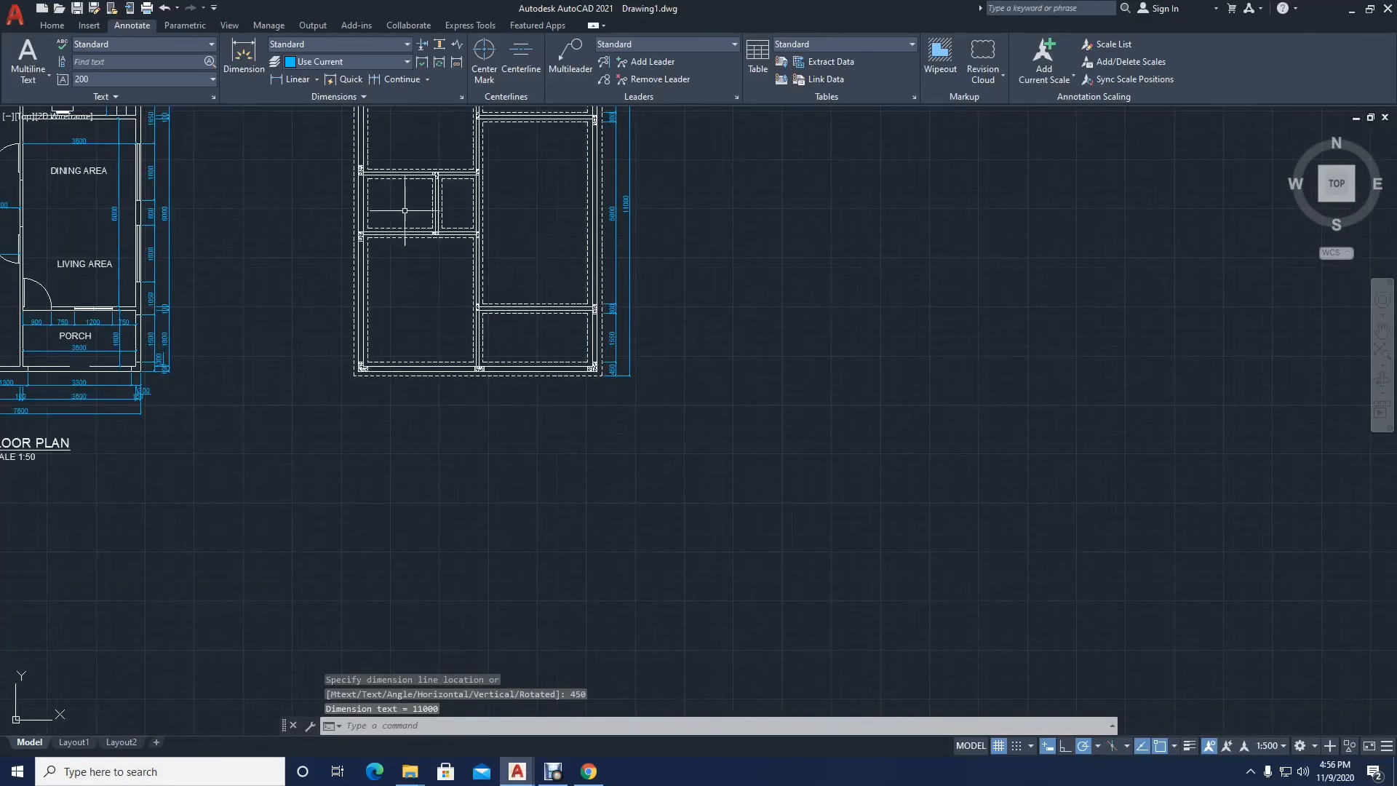
key("Return")
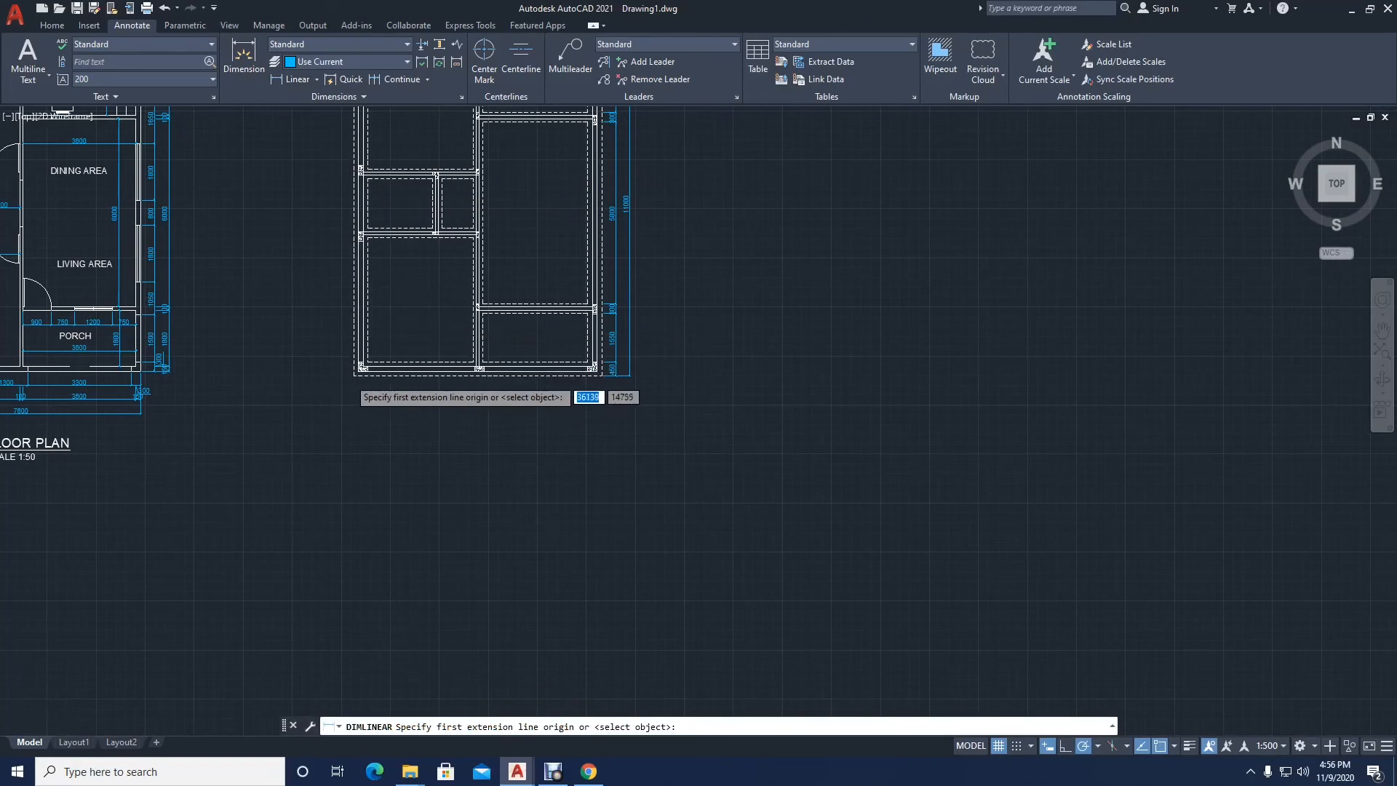
scroll(360, 393, "up", 2)
left_click(374, 359)
left_click(356, 371)
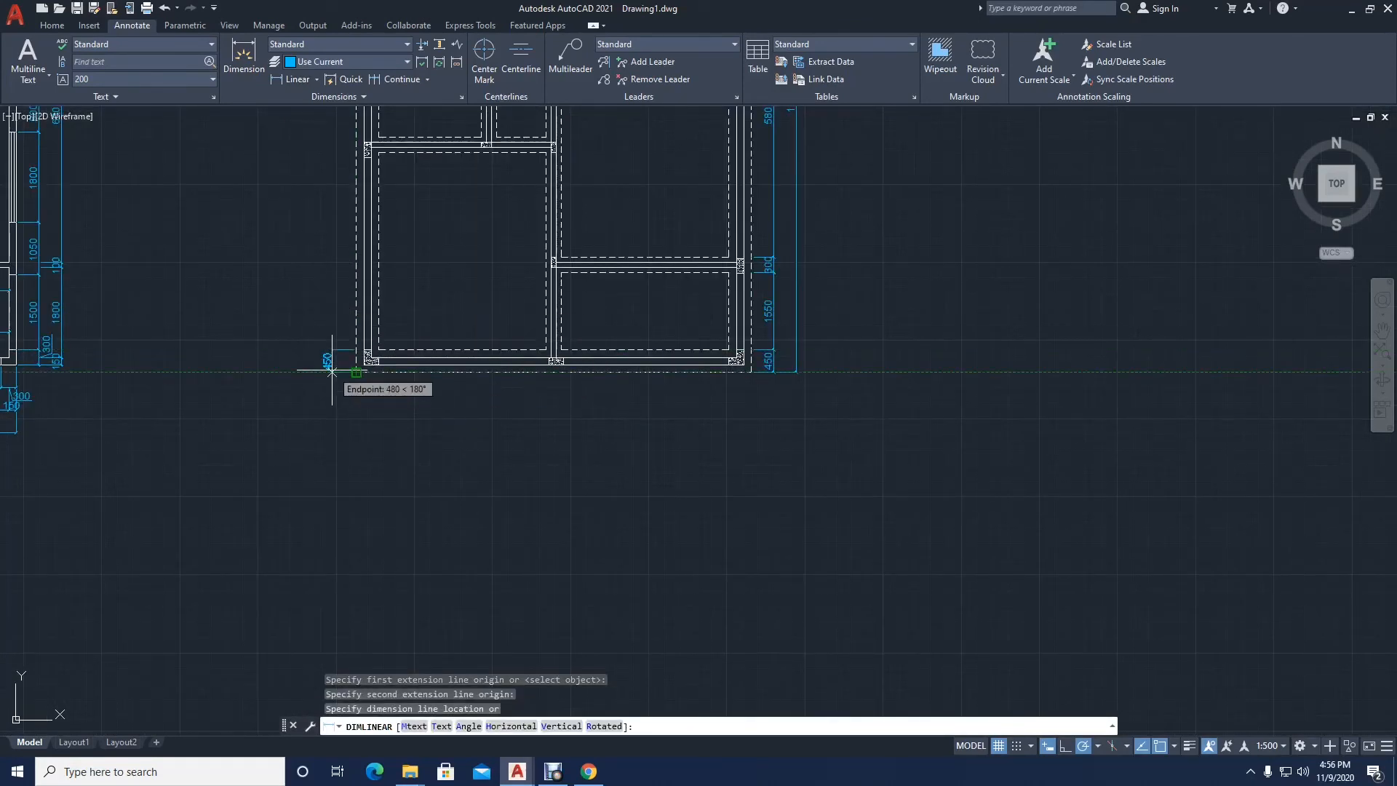
type("450")
key("Return")
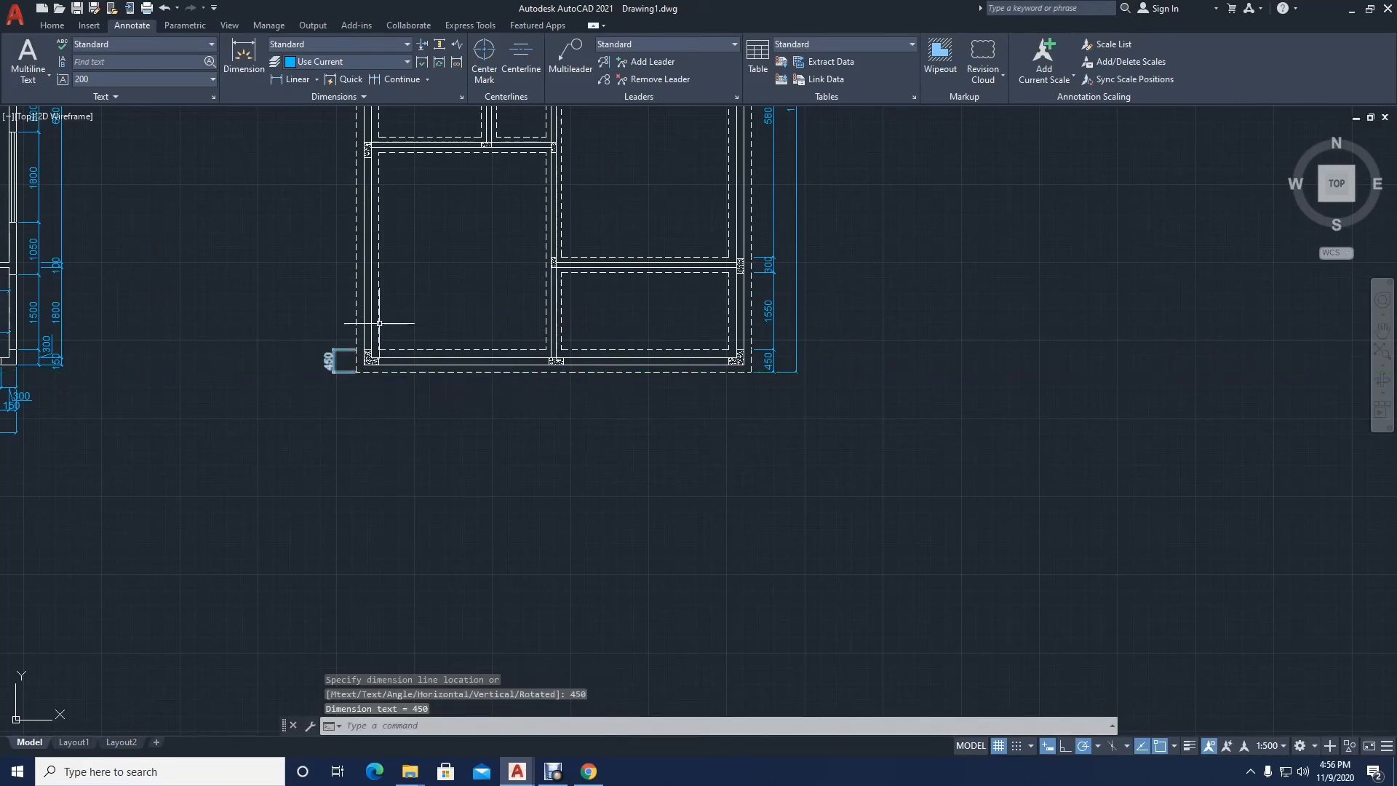
Step: Continue the left vertical dimension chain upward to the dashed edges of both partitions bordering the small middle rooms
left_click(397, 80)
middle_click_drag(364, 208, 418, 482)
scroll(418, 481, "up", 6)
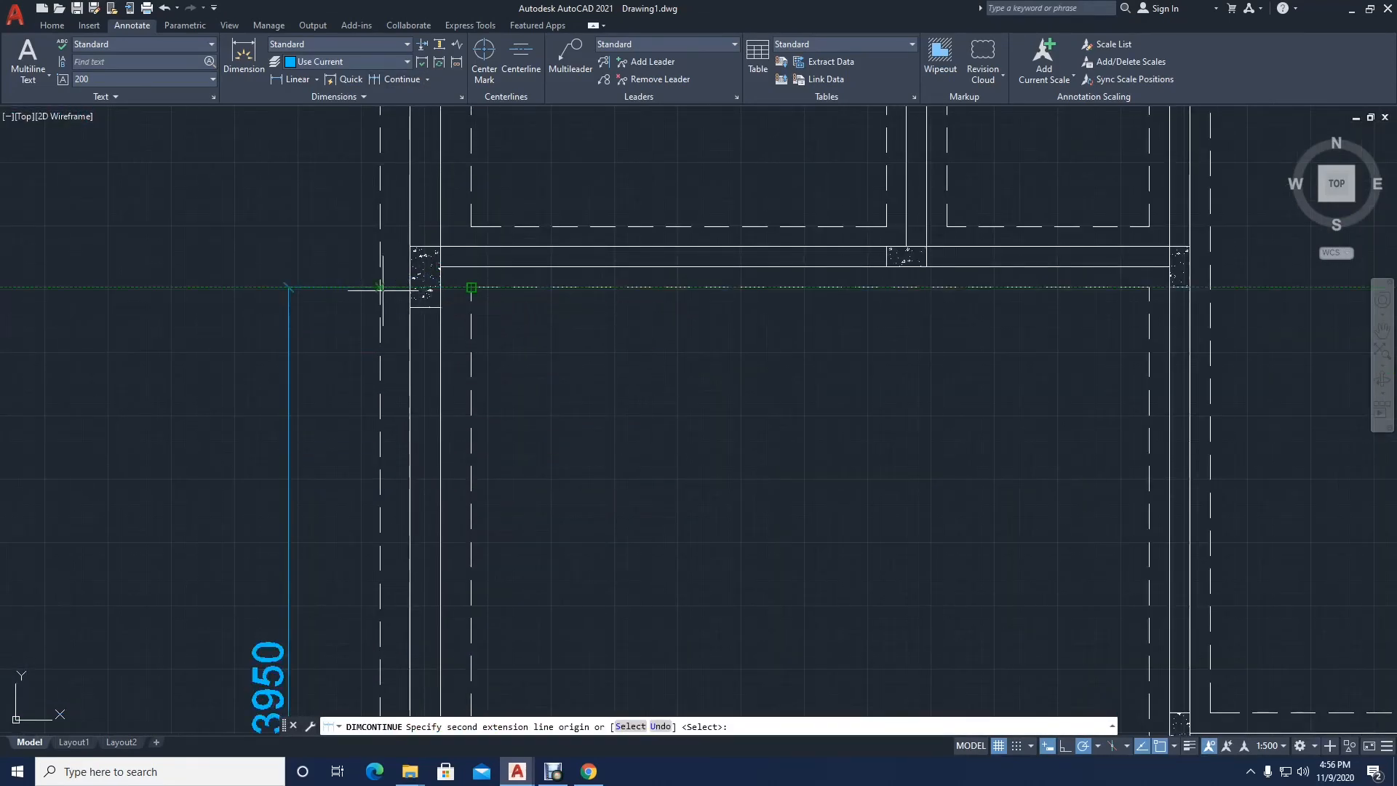
left_click(379, 287)
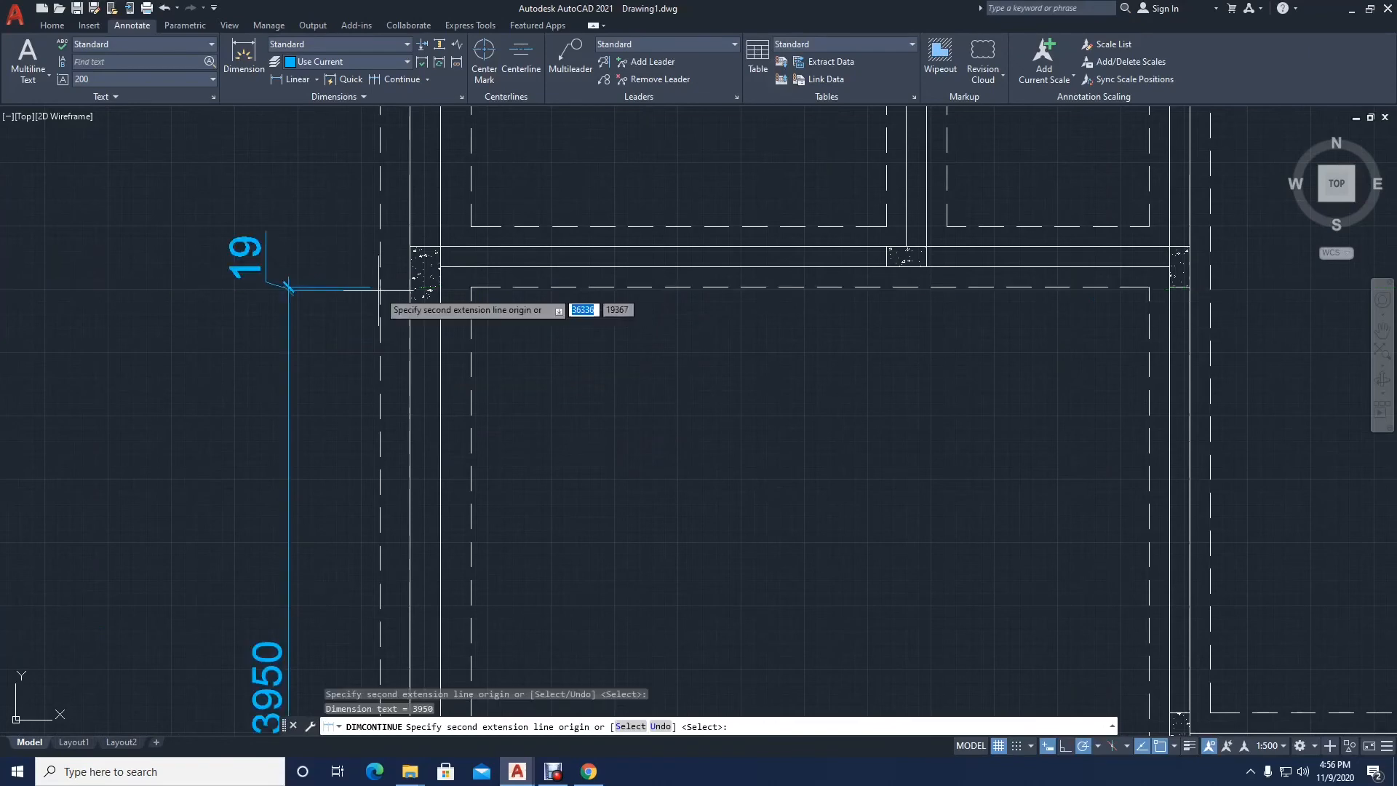
left_click(379, 226)
scroll(427, 312, "down", 3)
scroll(437, 290, "up", 4)
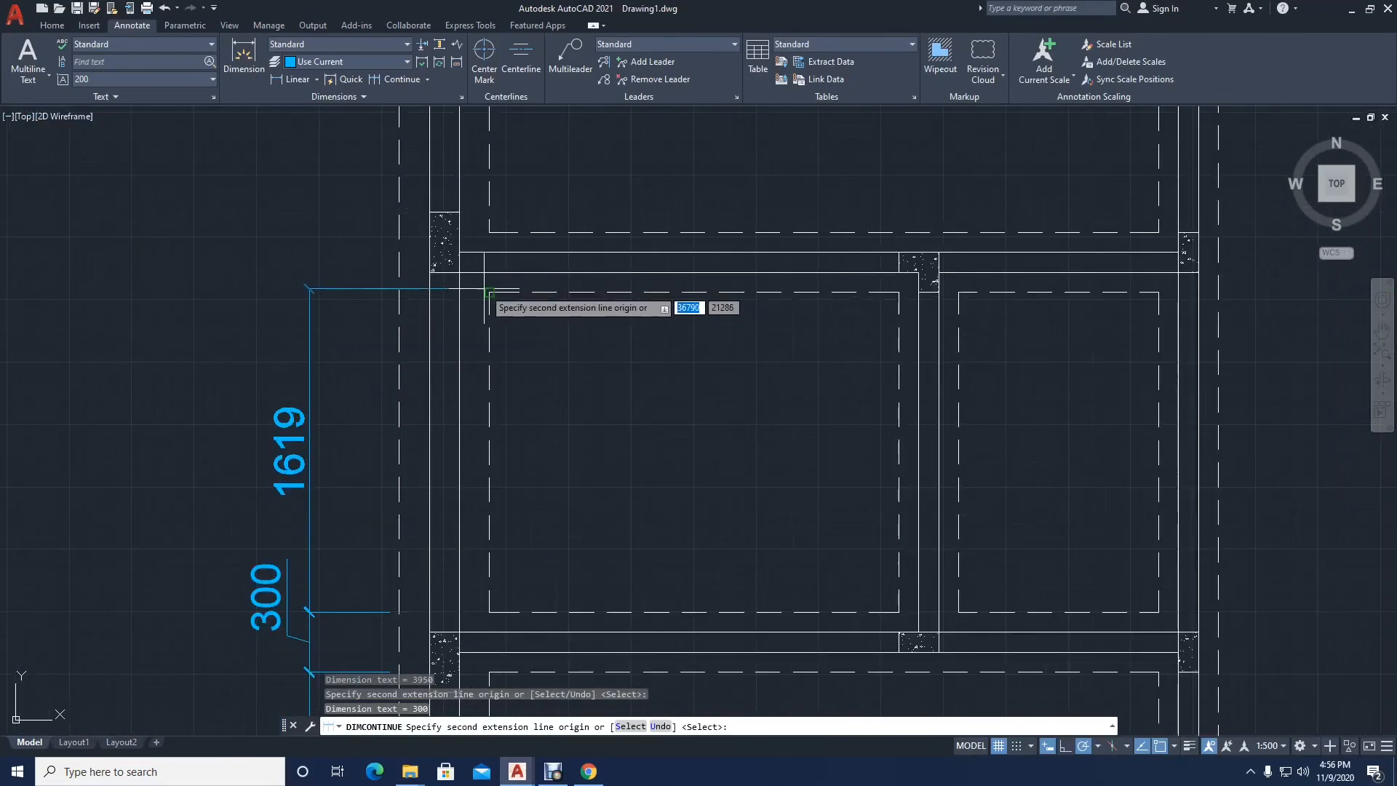
left_click(398, 292)
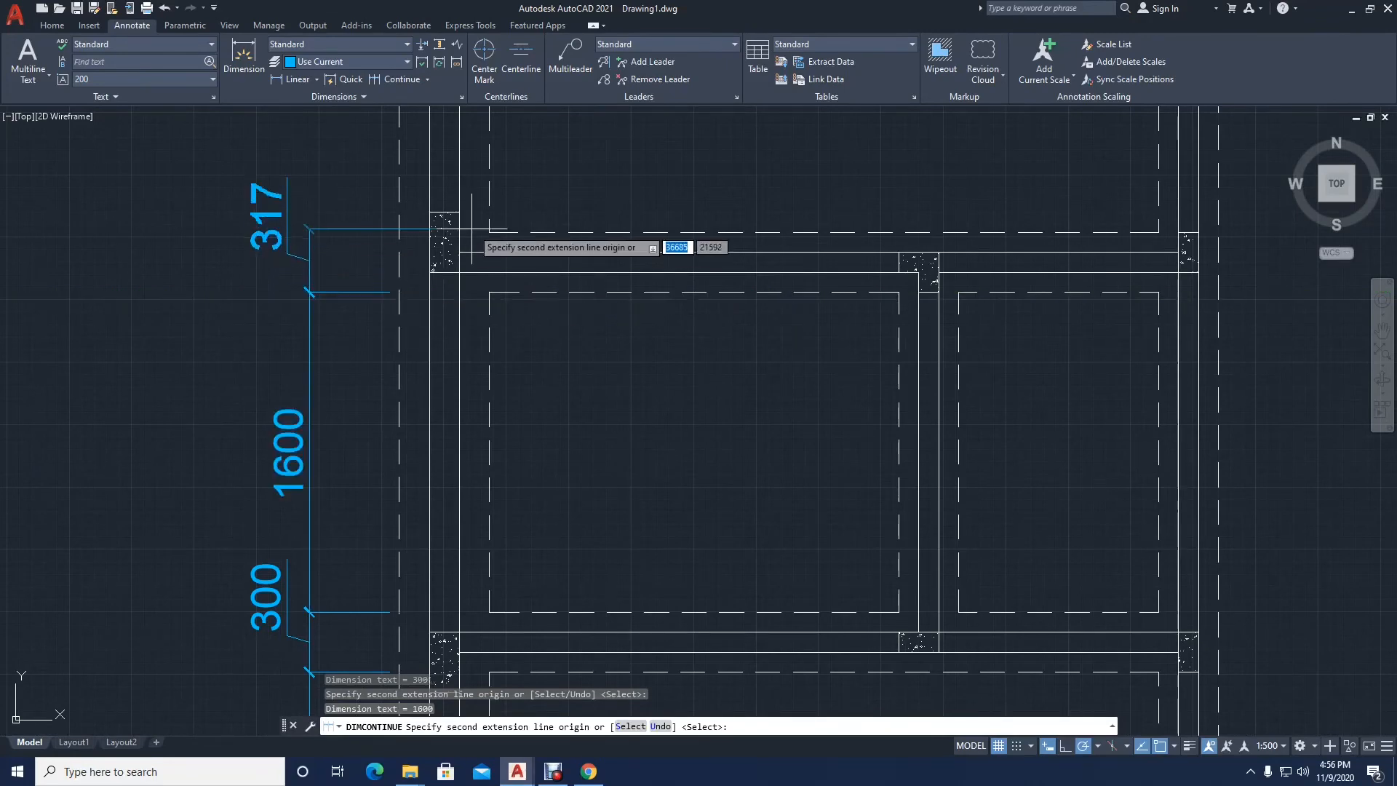
left_click(398, 233)
Step: Continue the left dimension chain to the inner and outer dashed corners at the plan's upper left and end the chain
scroll(404, 234, "down", 3)
scroll(367, 429, "up", 4)
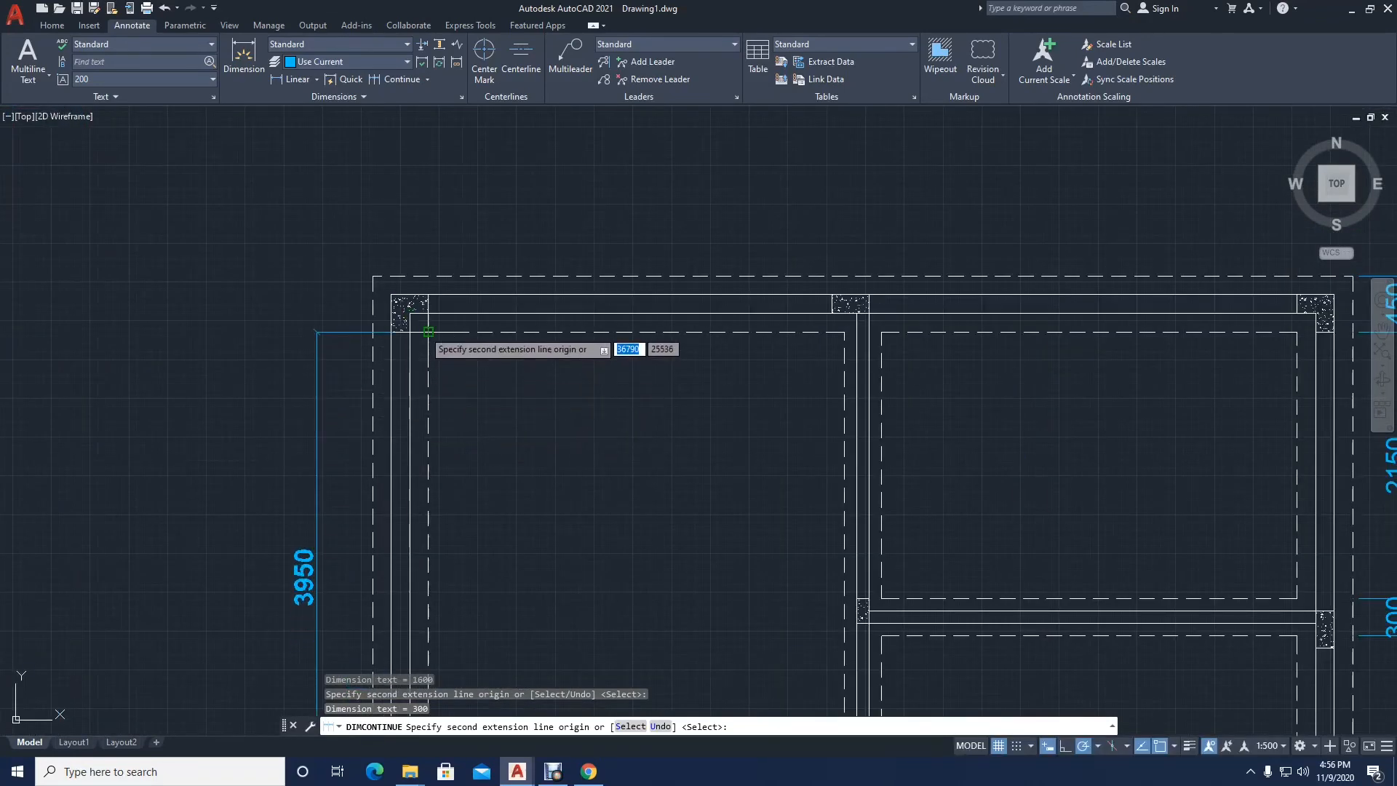
left_click(428, 332)
left_click(372, 277)
scroll(371, 277, "down", 2)
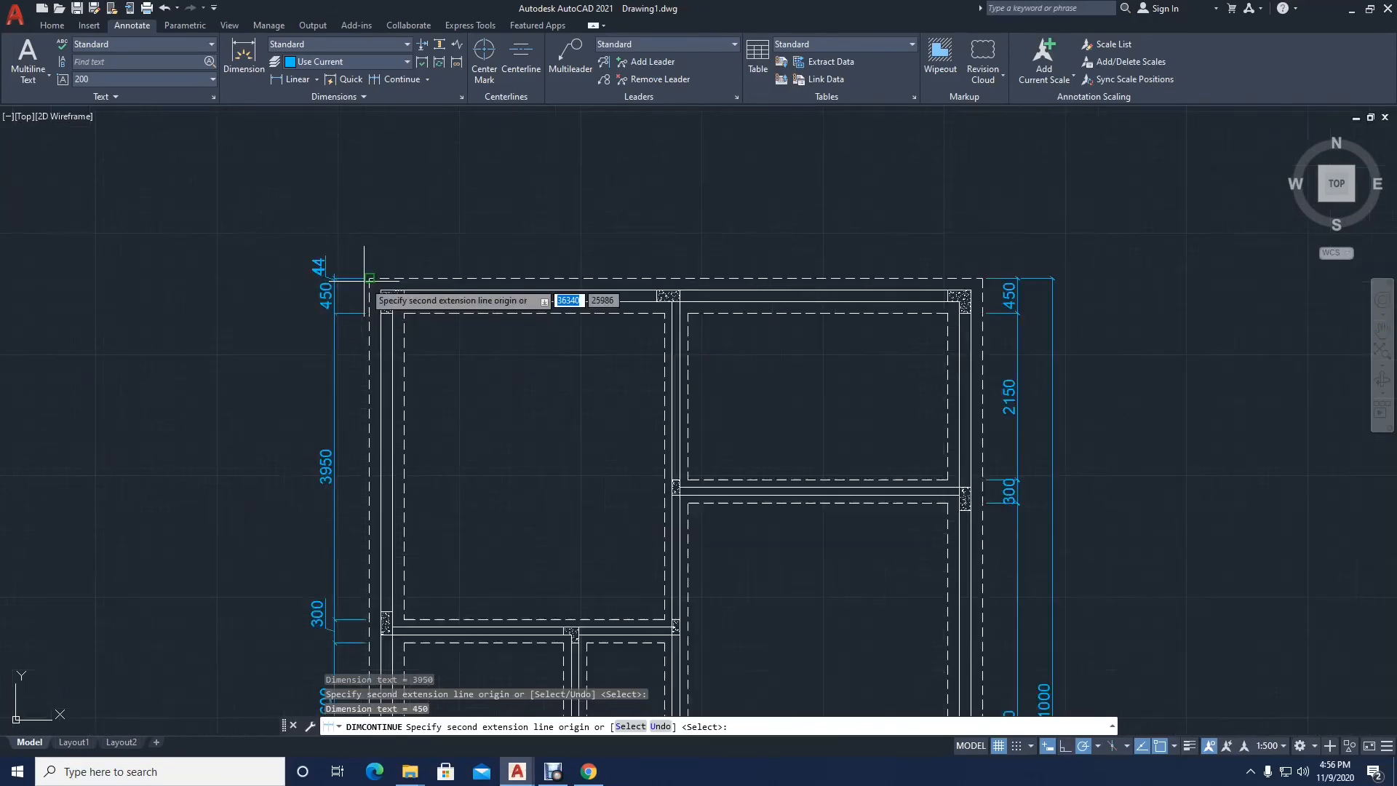
scroll(368, 287, "down", 3)
key("Return")
scroll(350, 451, "up", 4)
key("Return")
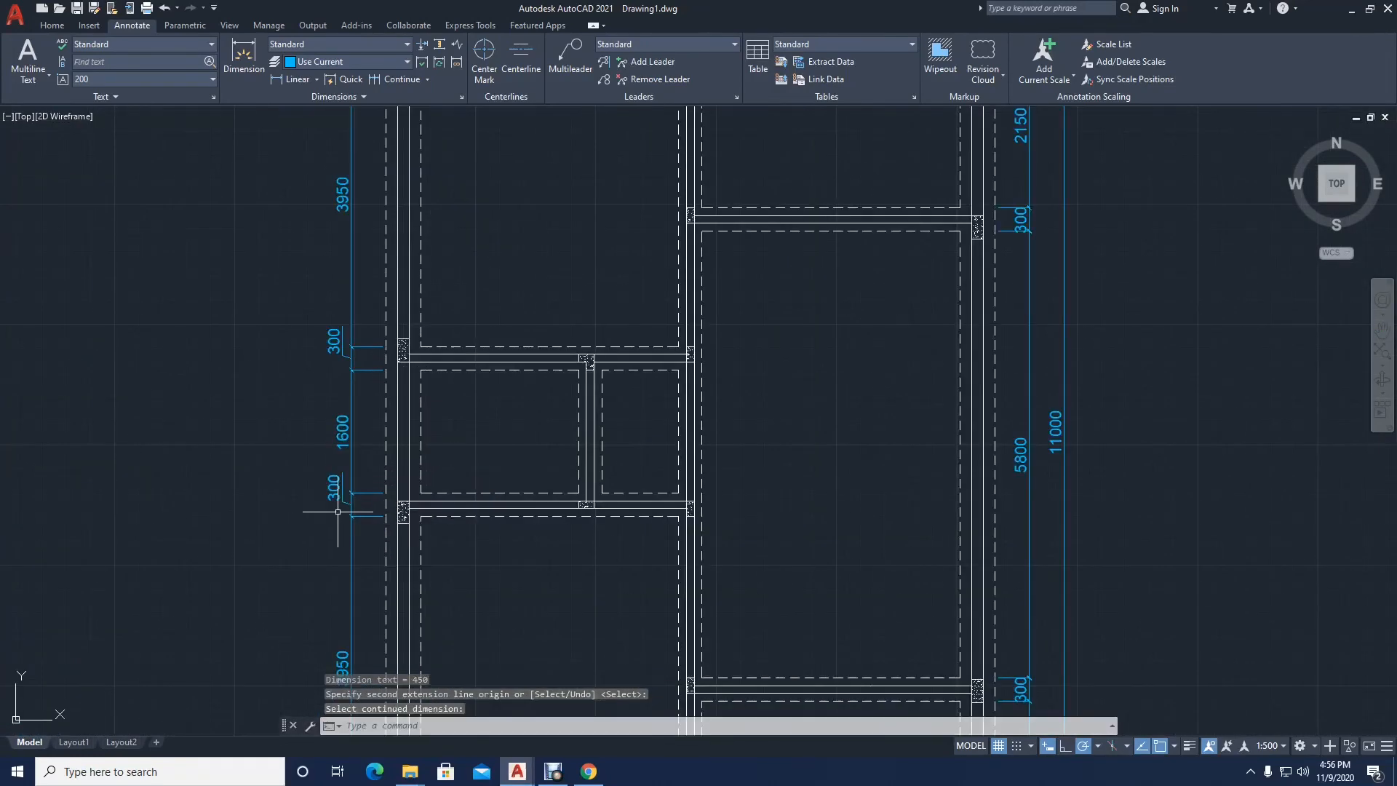
Step: Move the text of both 300 partition dimensions on the plan's left side back between their extension lines
left_click(342, 500)
left_click(342, 501)
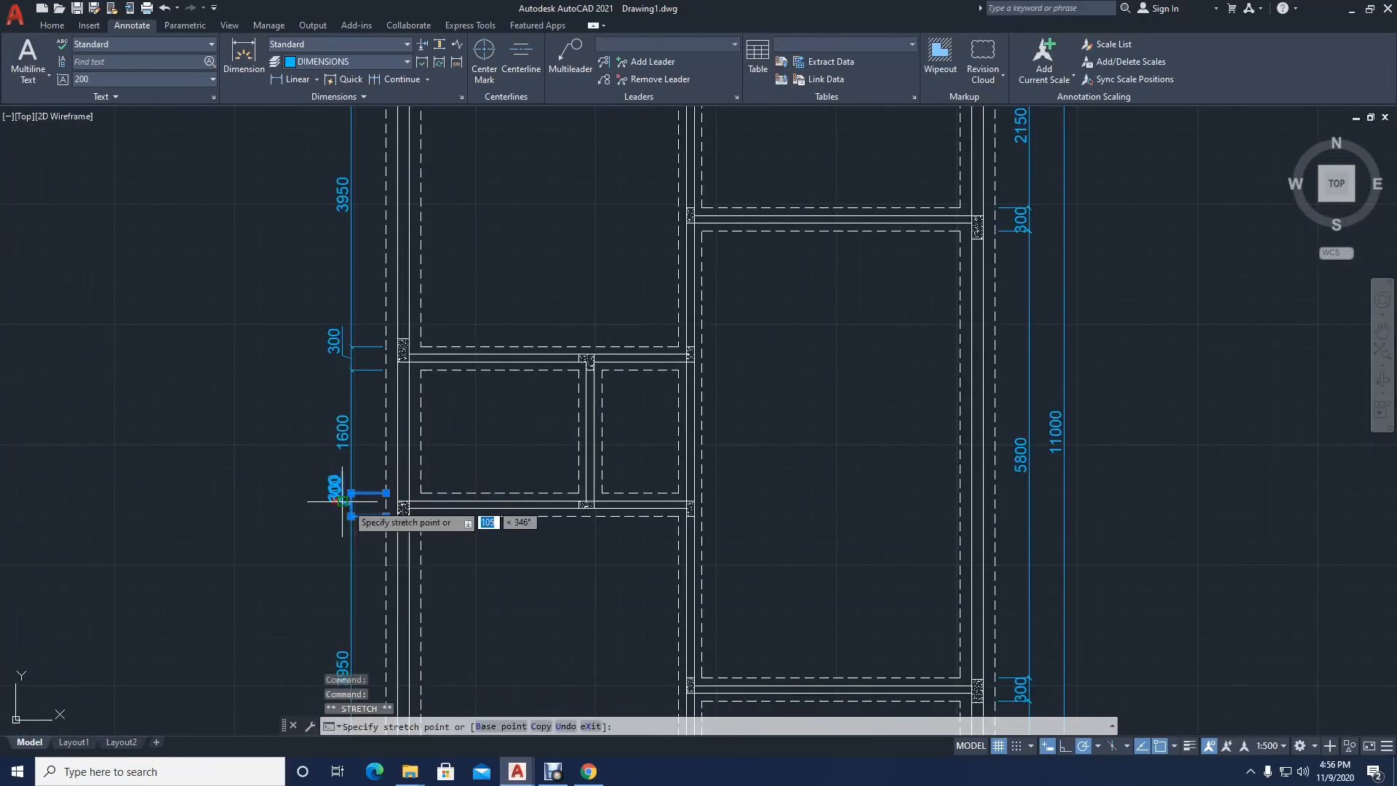
left_click(349, 503)
left_click(340, 342)
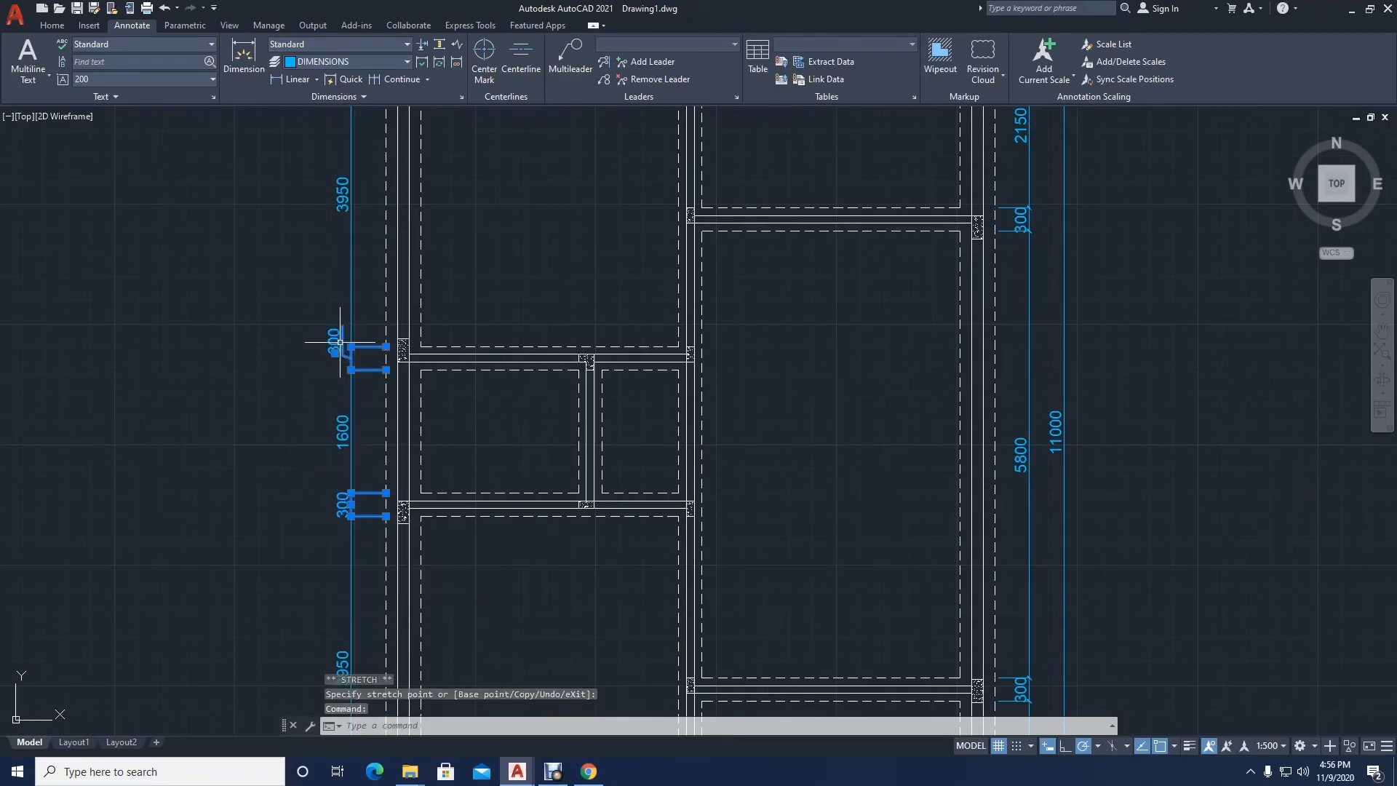
left_click(335, 352)
Step: Add a horizontal linear dimension between the outer and inner dashed corners at the plan's upper left, placed 450 above the dashed outline
scroll(349, 379, "down", 3)
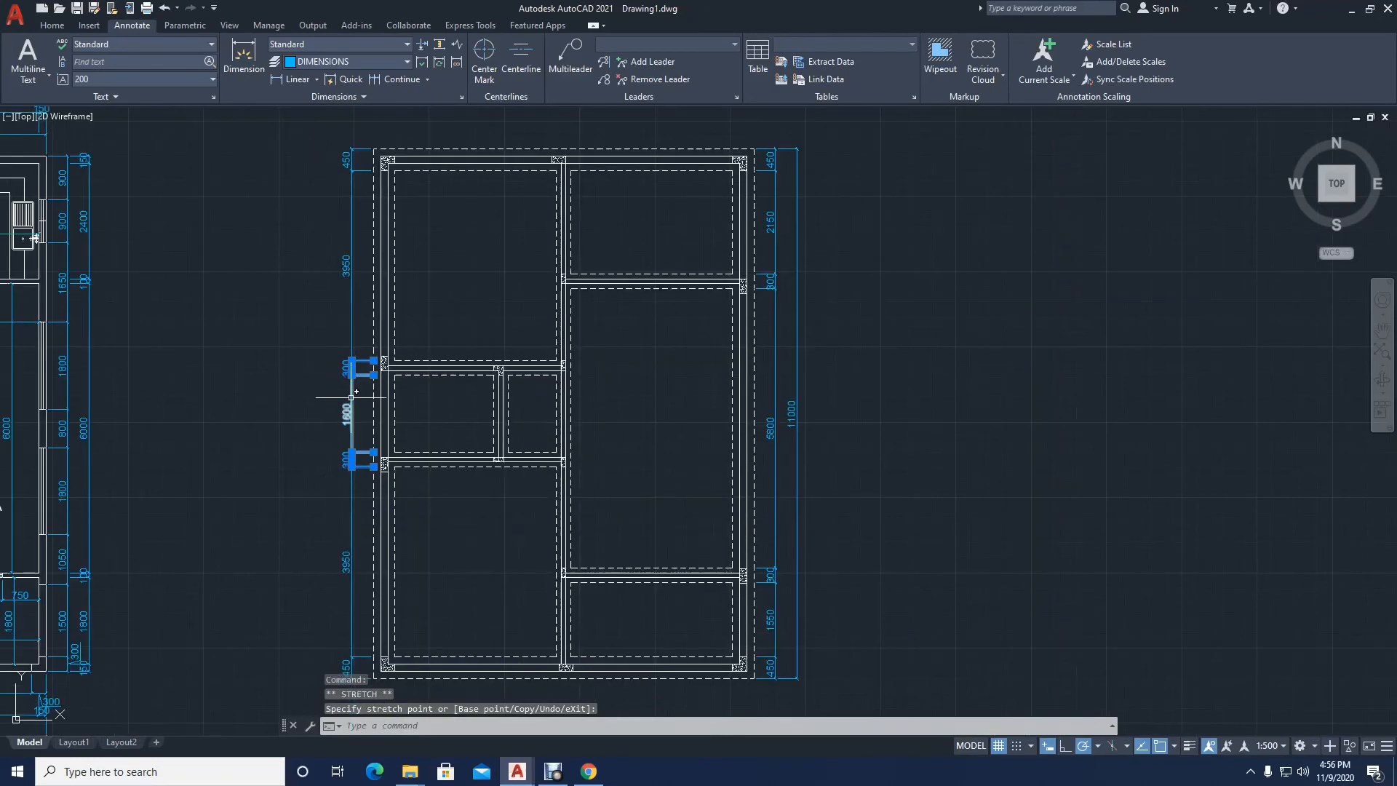
middle_click_drag(373, 464, 380, 411)
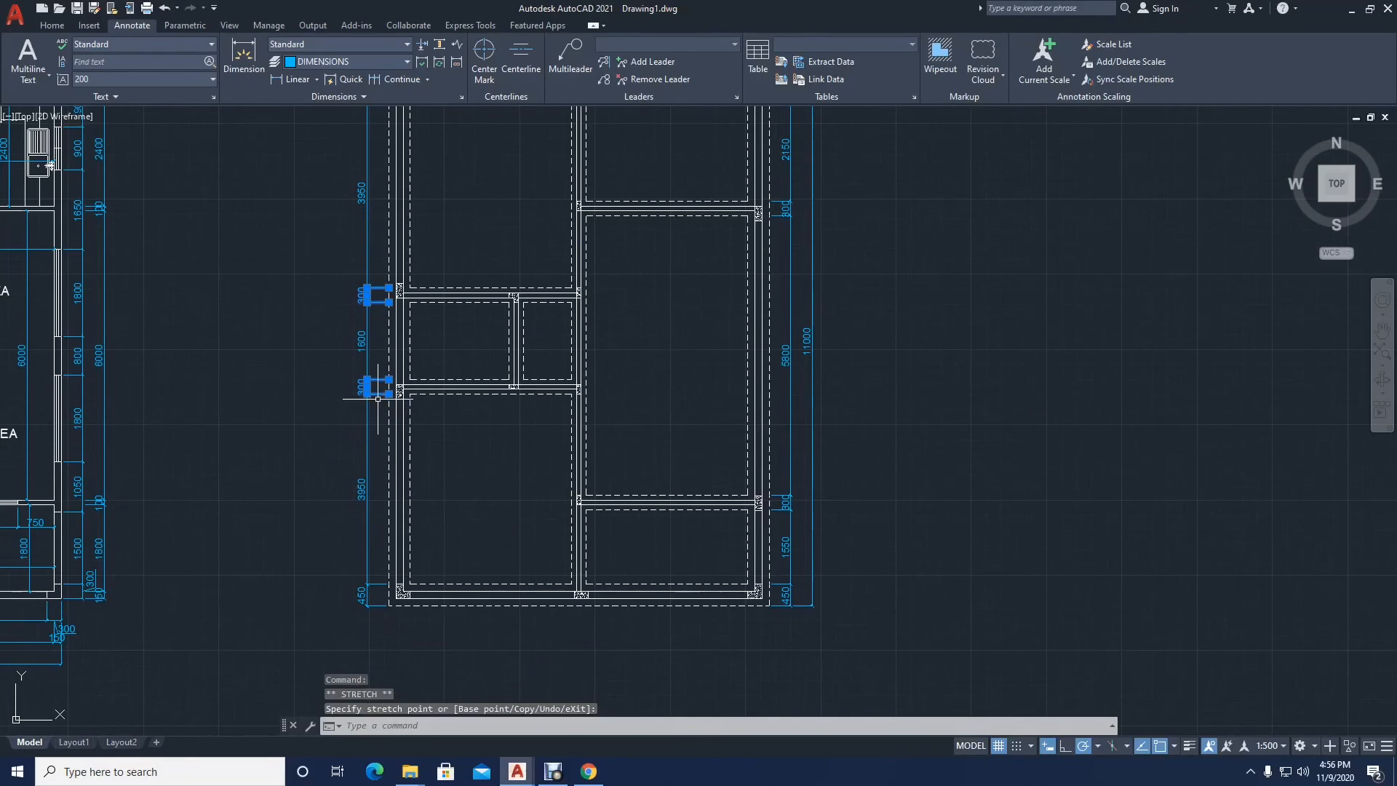
middle_click_drag(380, 354, 383, 393)
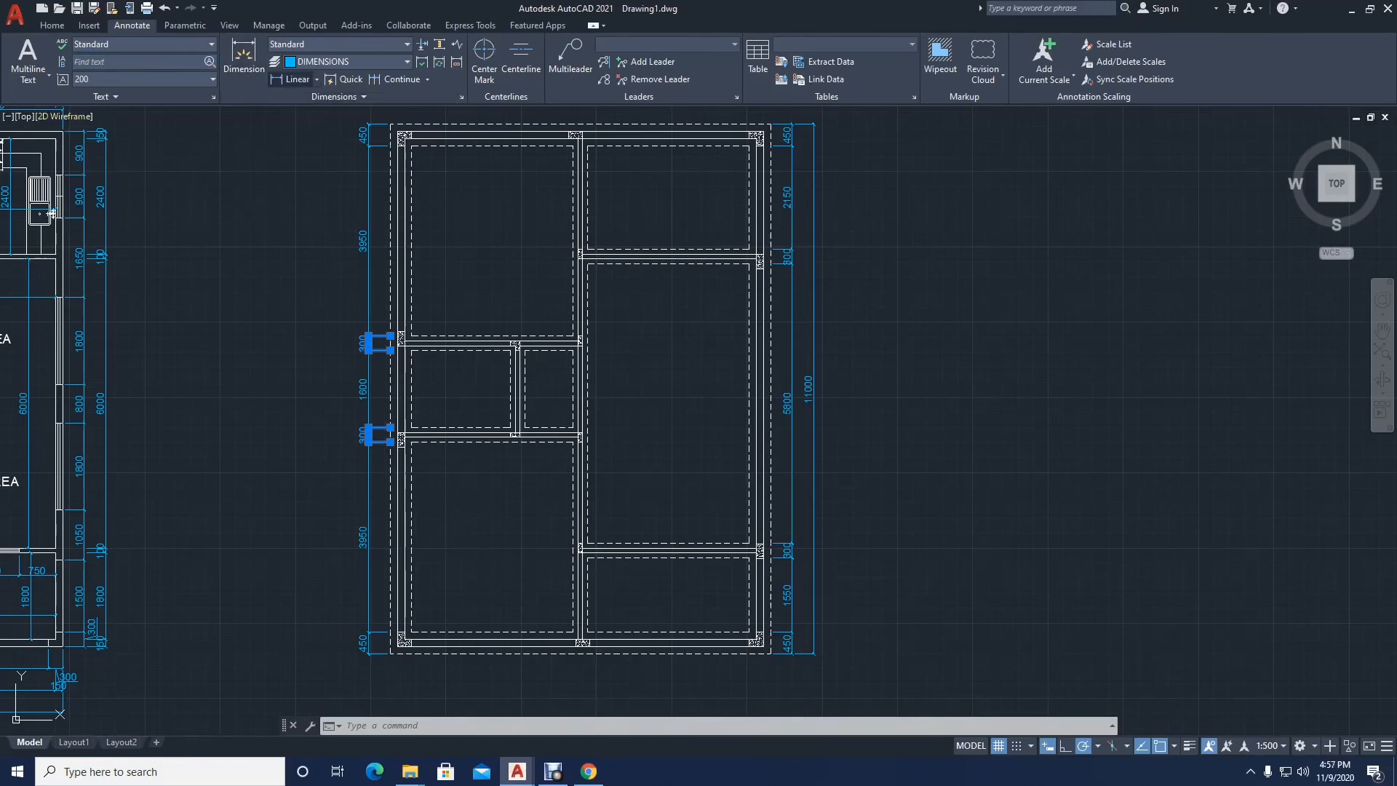
left_click(291, 79)
middle_click_drag(390, 259, 336, 341)
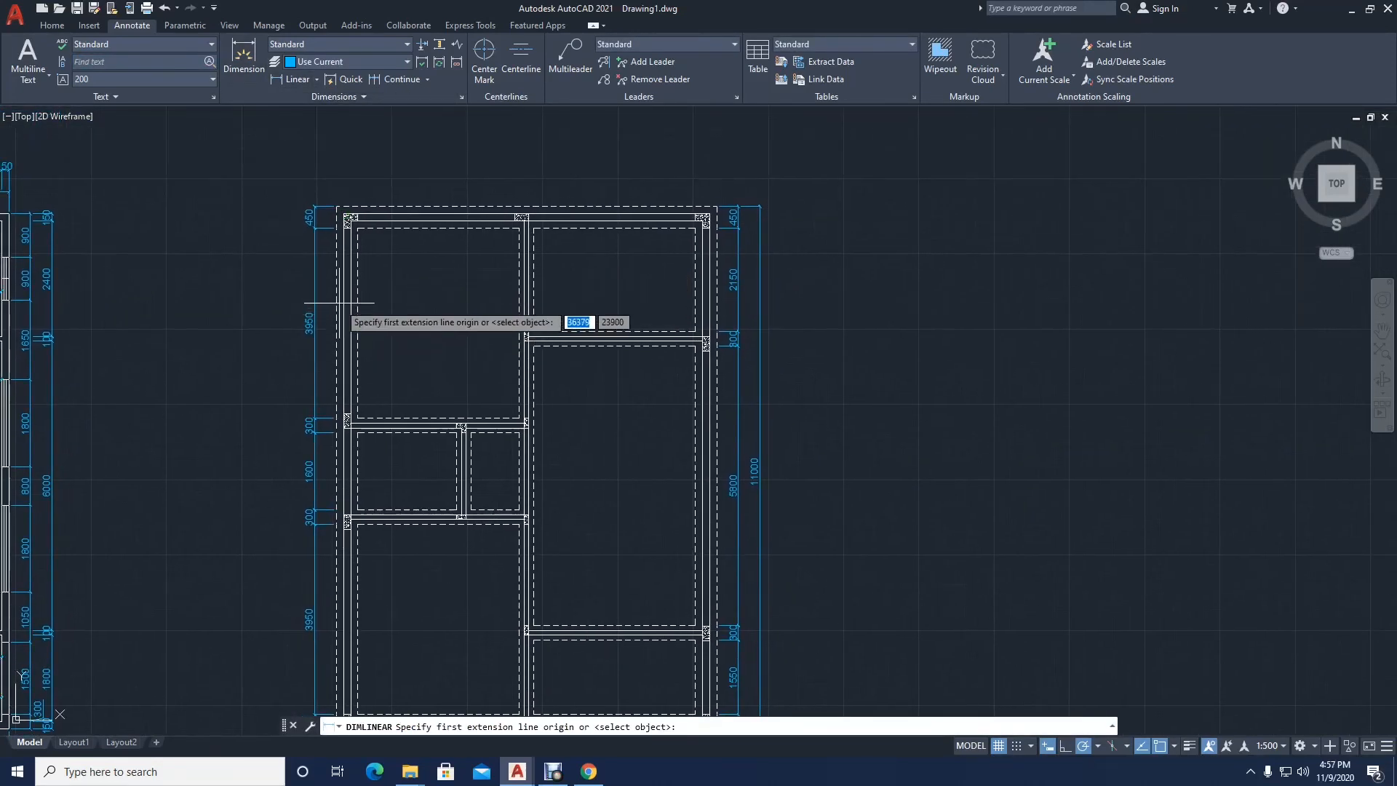
left_click(336, 206)
scroll(363, 189, "up", 5)
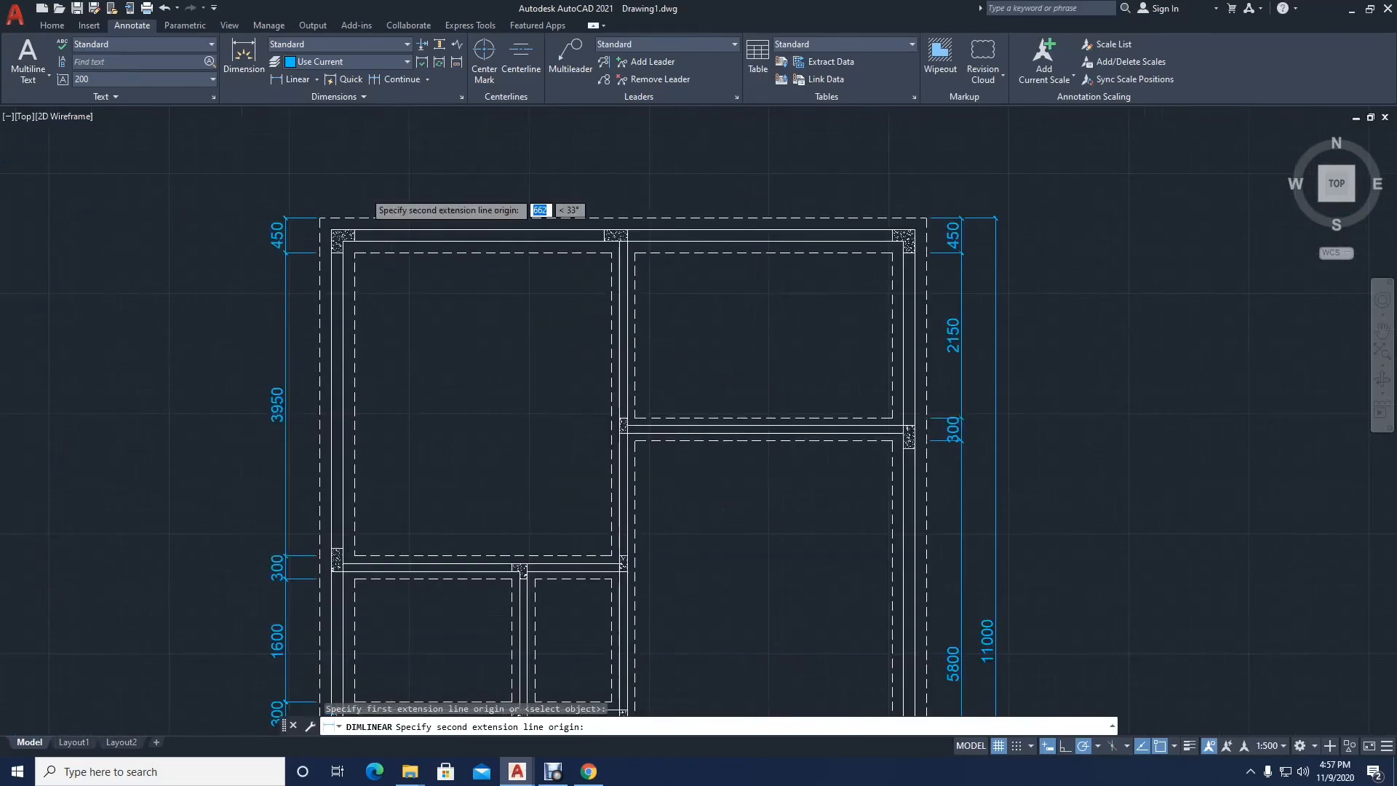
left_click(348, 288)
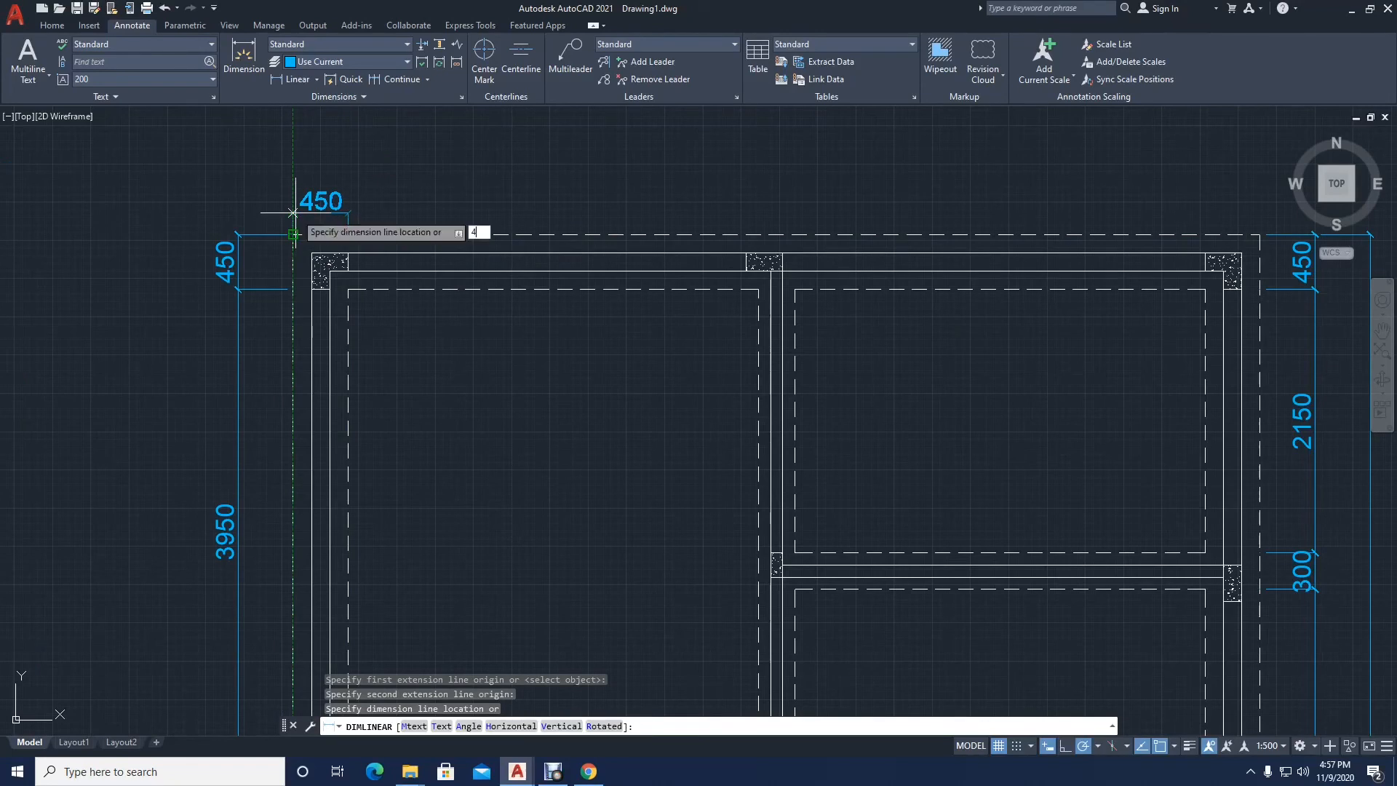
key("Return")
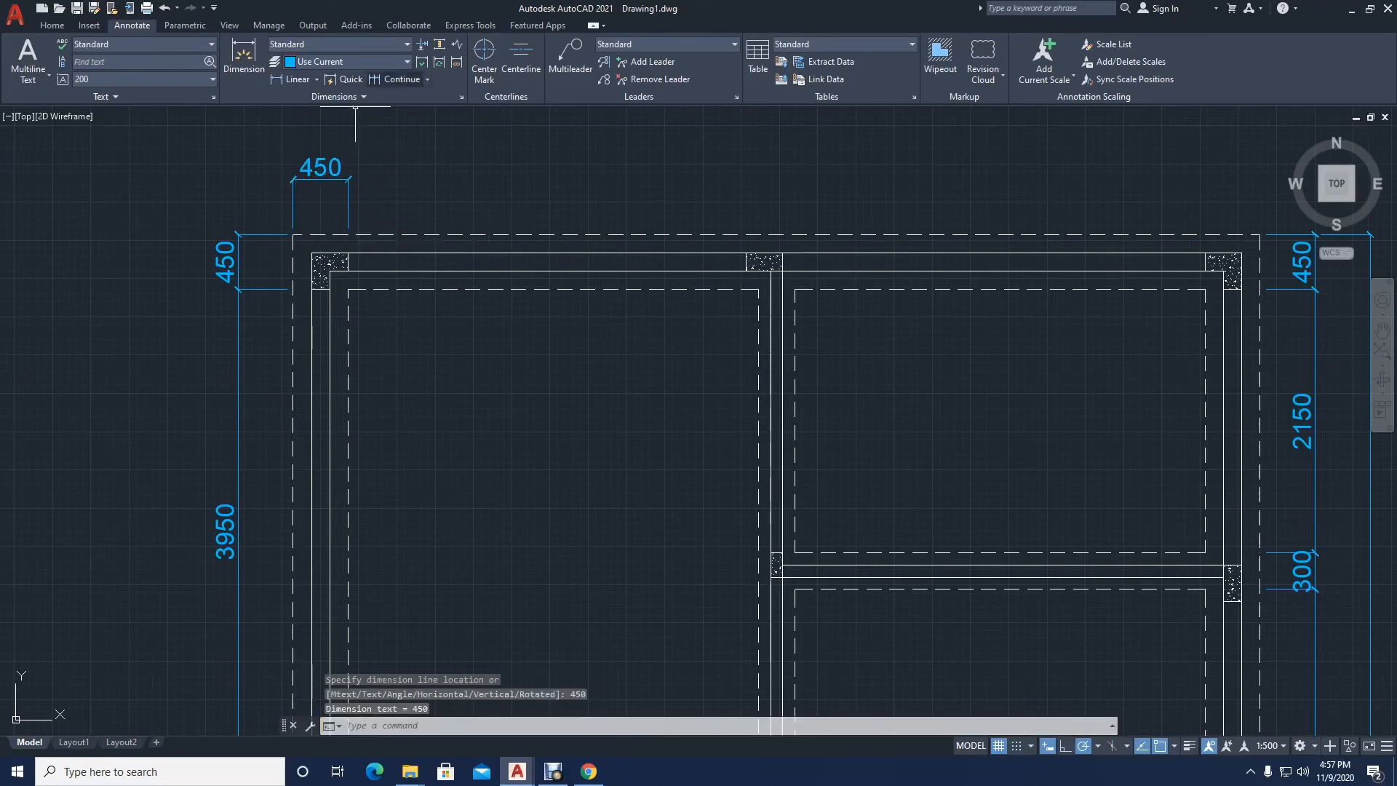
Step: Continue the horizontal dimension chain past both dashed edges of the central partition to the inner and outer dashed corners at the upper right
left_click(393, 78)
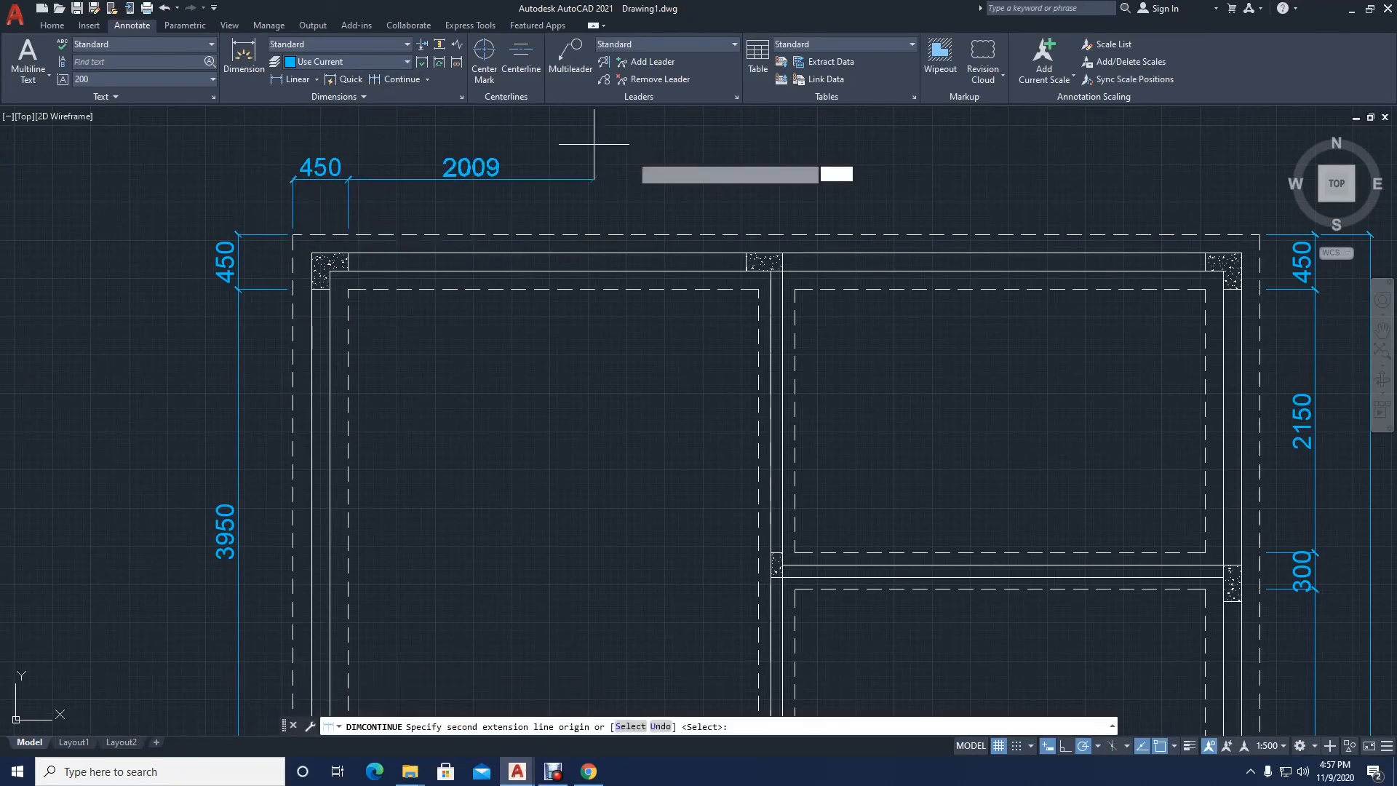
left_click(758, 234)
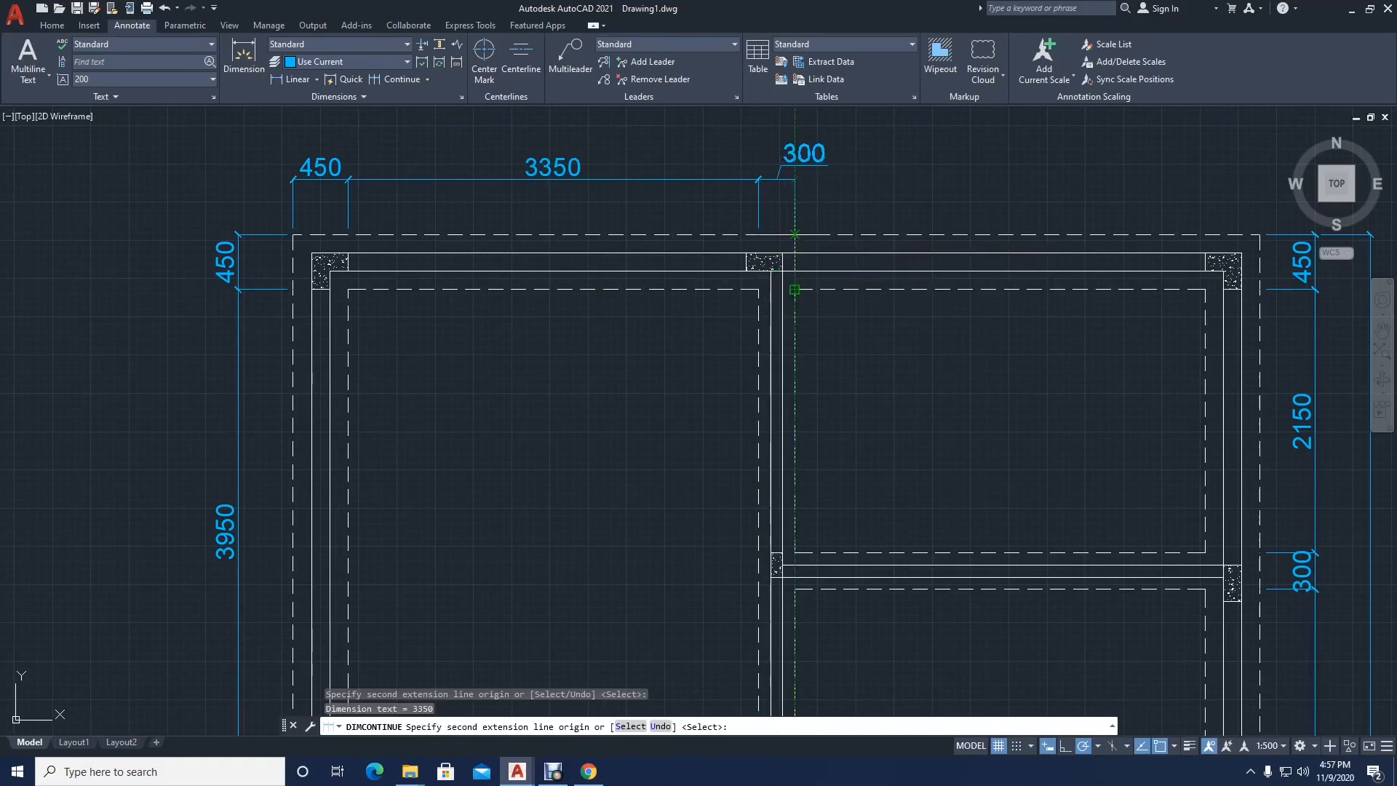
left_click(795, 290)
middle_click_drag(1107, 240, 862, 288)
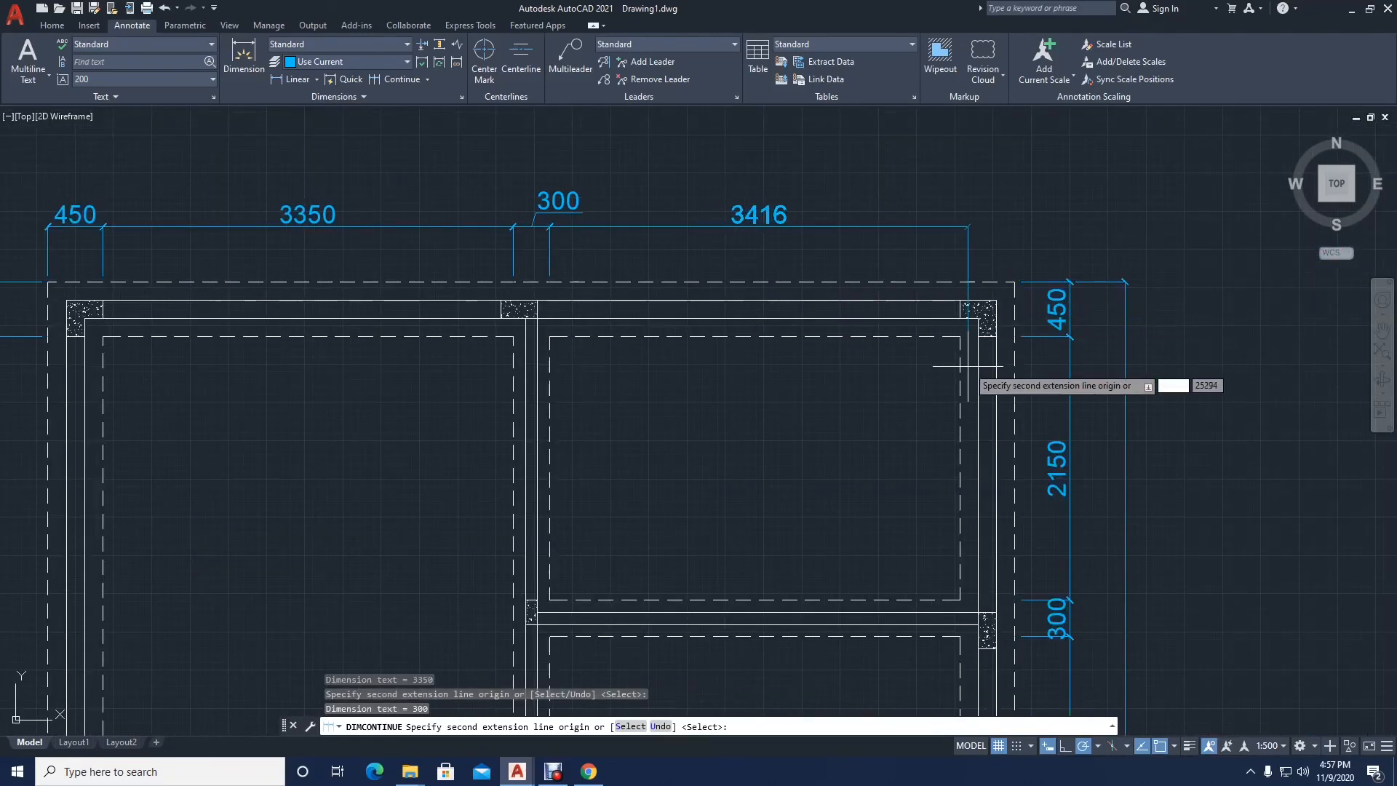
left_click(961, 309)
left_click(1015, 282)
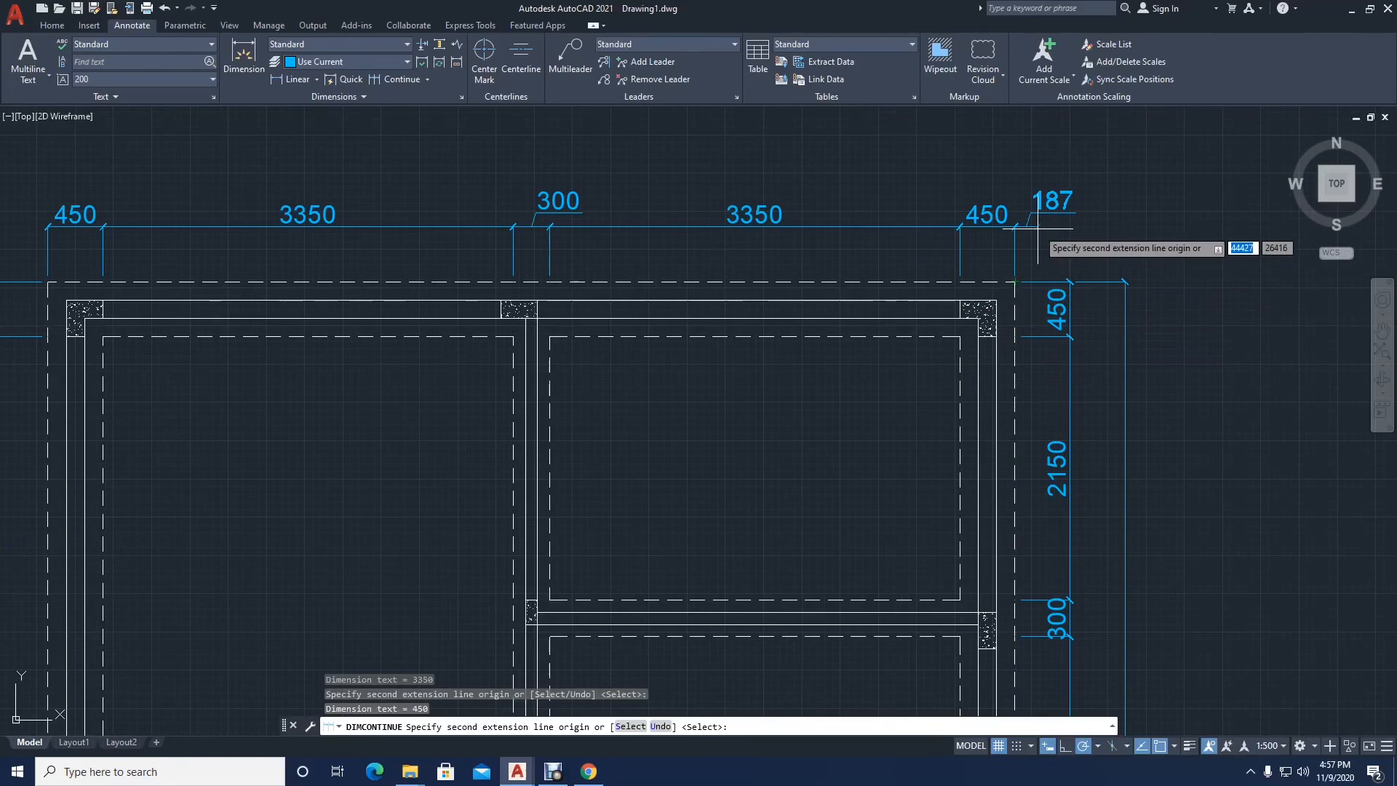
key("Return")
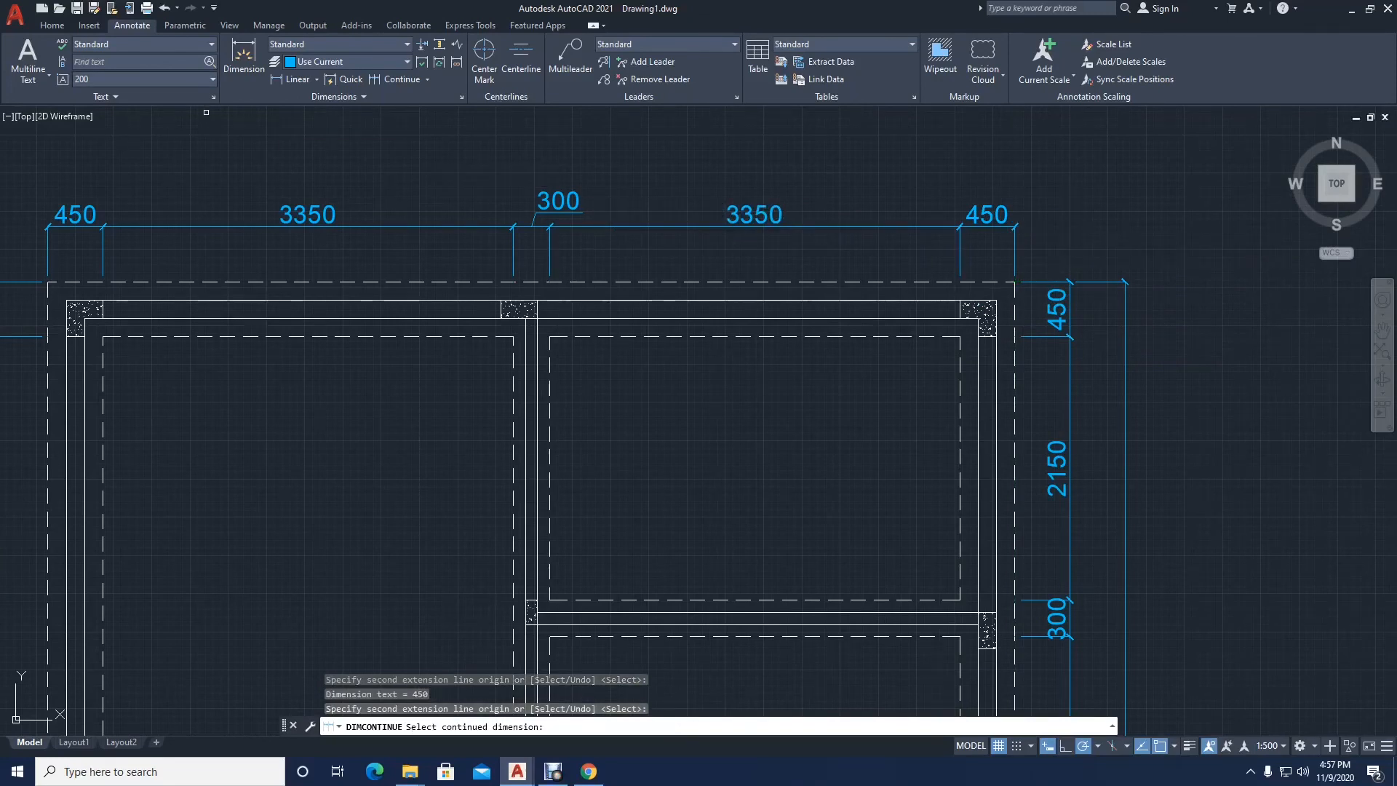
key("Escape")
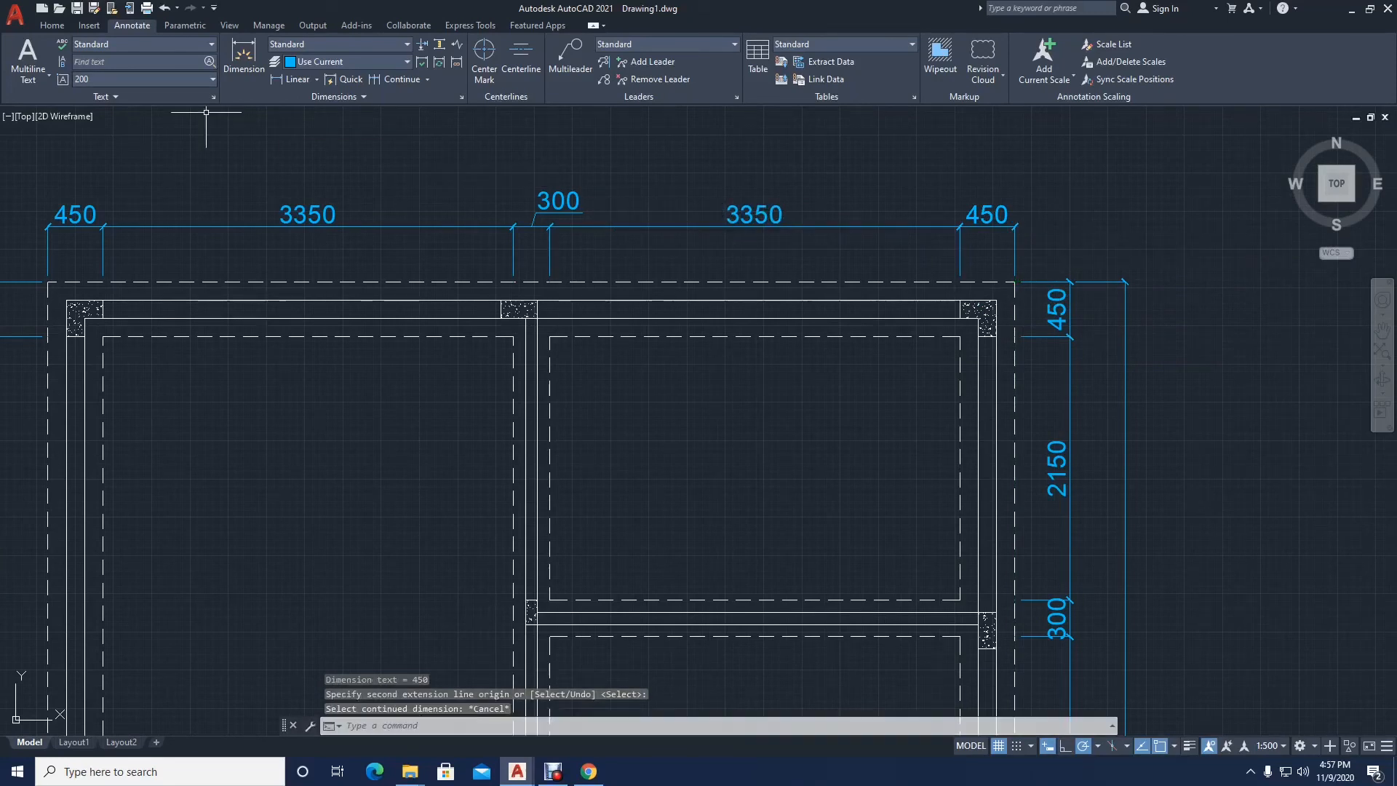
Step: Move the text of the 300 dimension above the central partition back between its extension lines
left_click(562, 203)
left_click(539, 200)
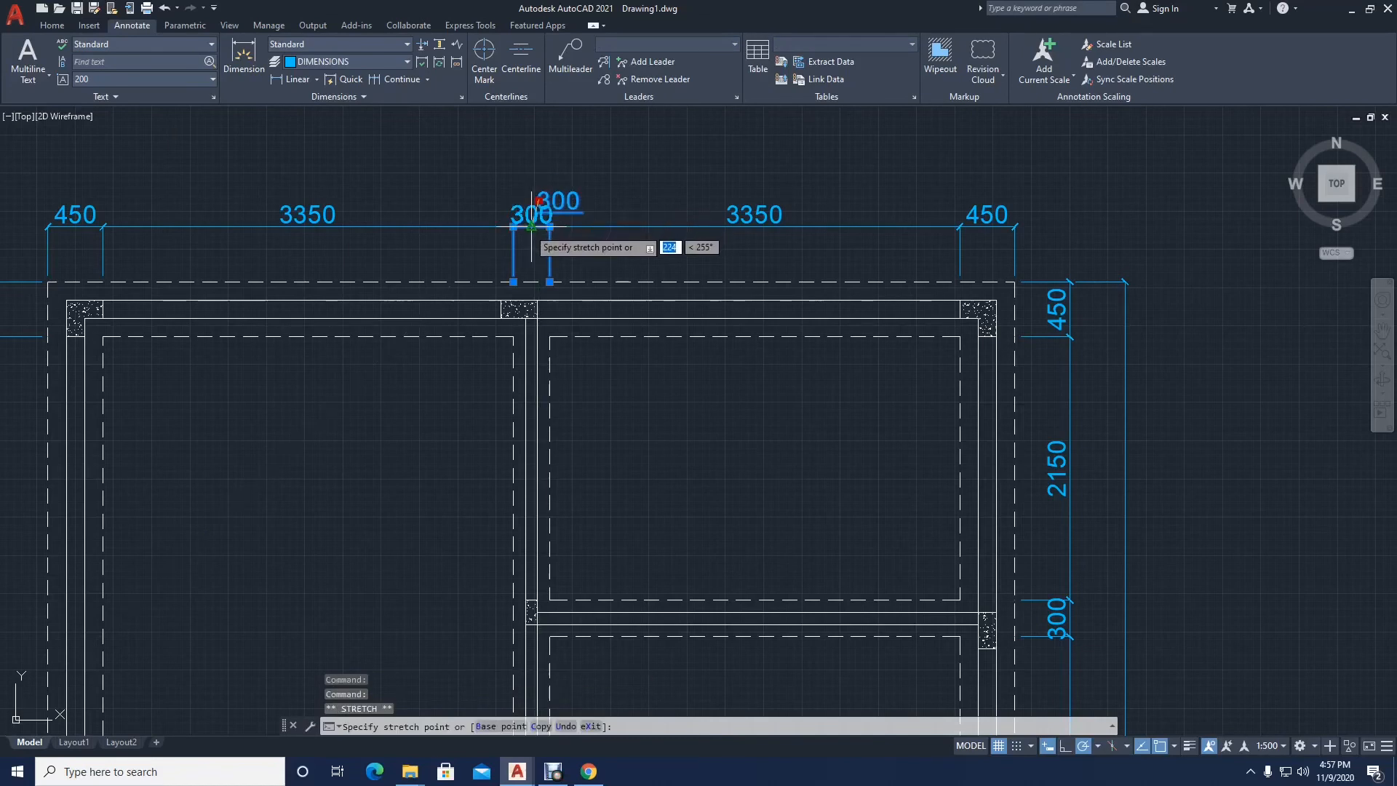
left_click(530, 227)
Step: Try mirroring the 300 dimension above the plan about the plan's horizontal midline, keeping the source object, and undo the mirror
left_click(51, 25)
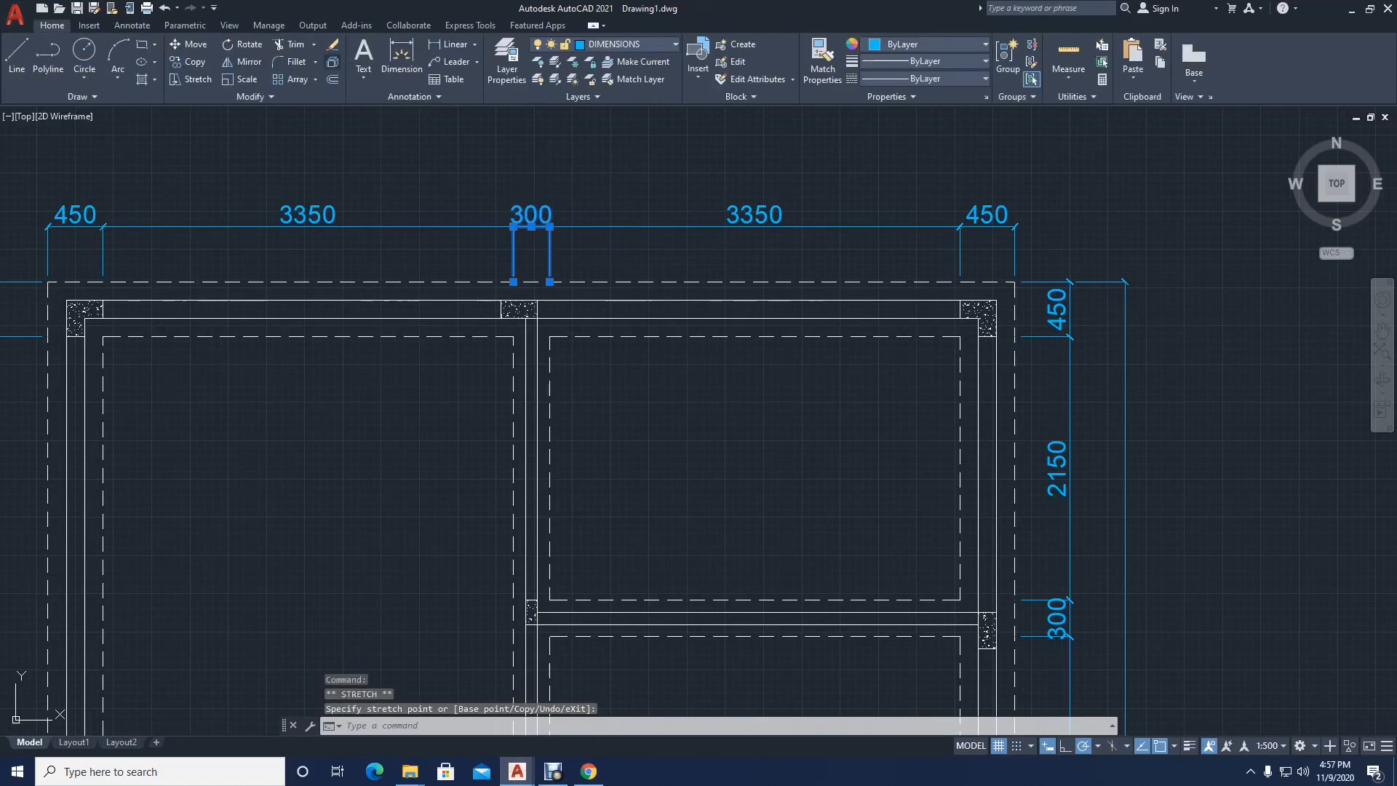
left_click(243, 62)
scroll(743, 206, "down", 4)
middle_click_drag(662, 387, 601, 200)
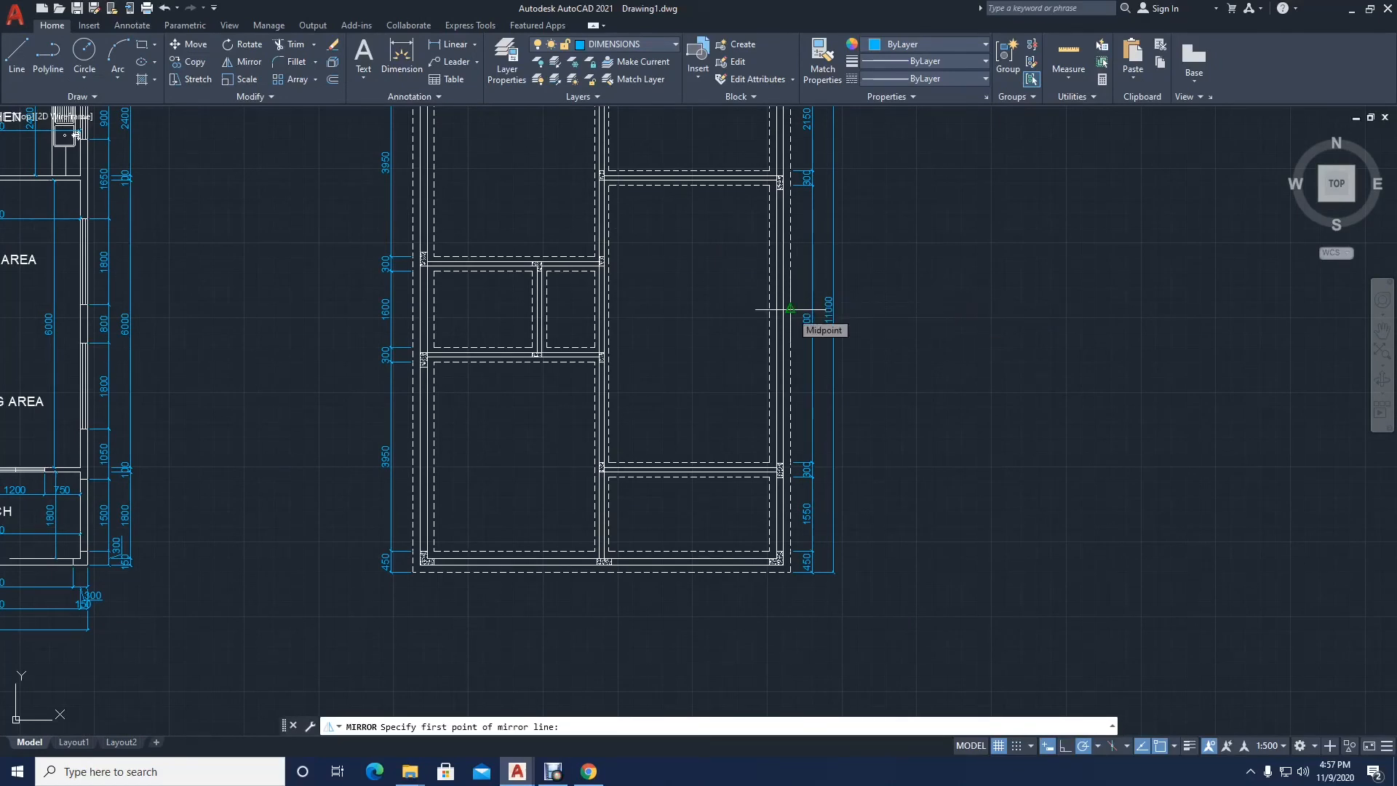
left_click(790, 308)
left_click(980, 308)
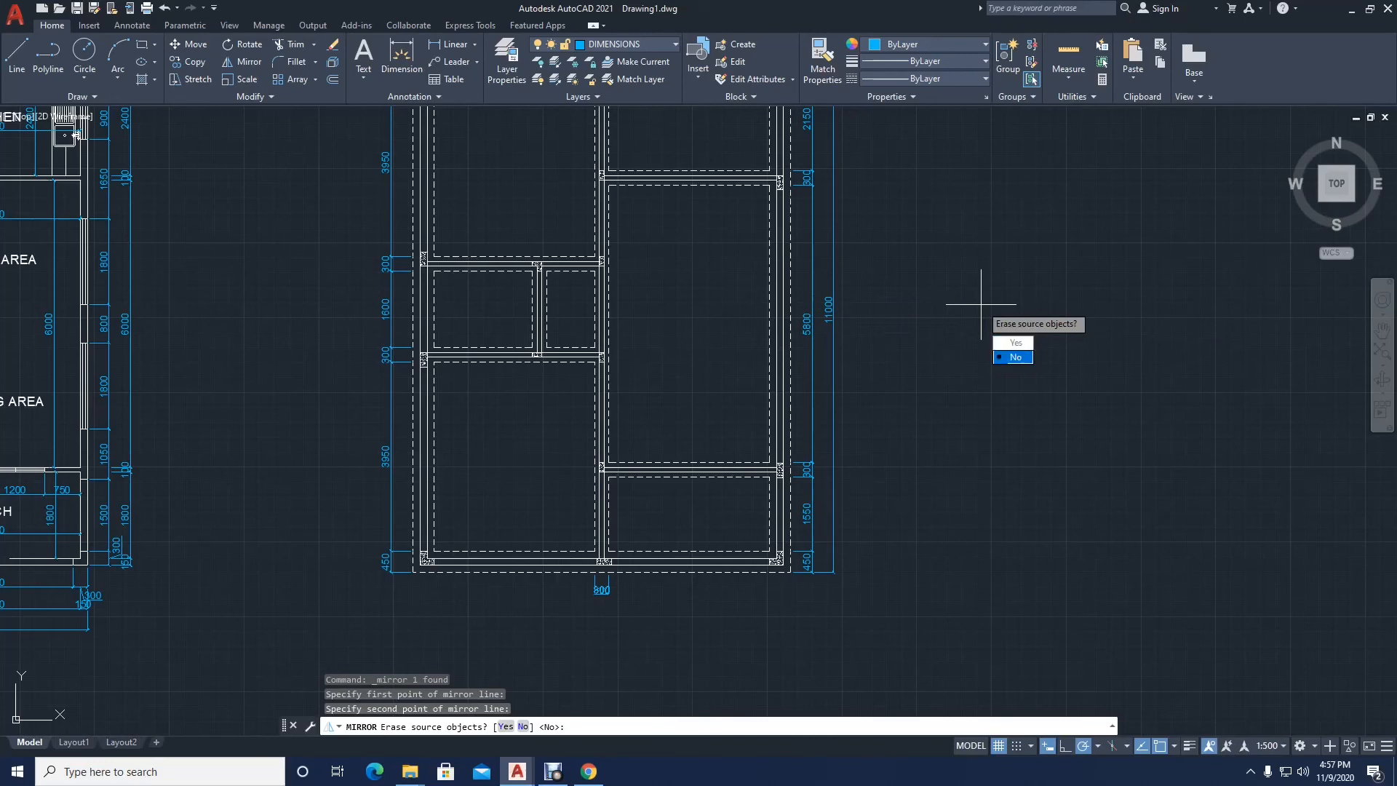
left_click(1016, 355)
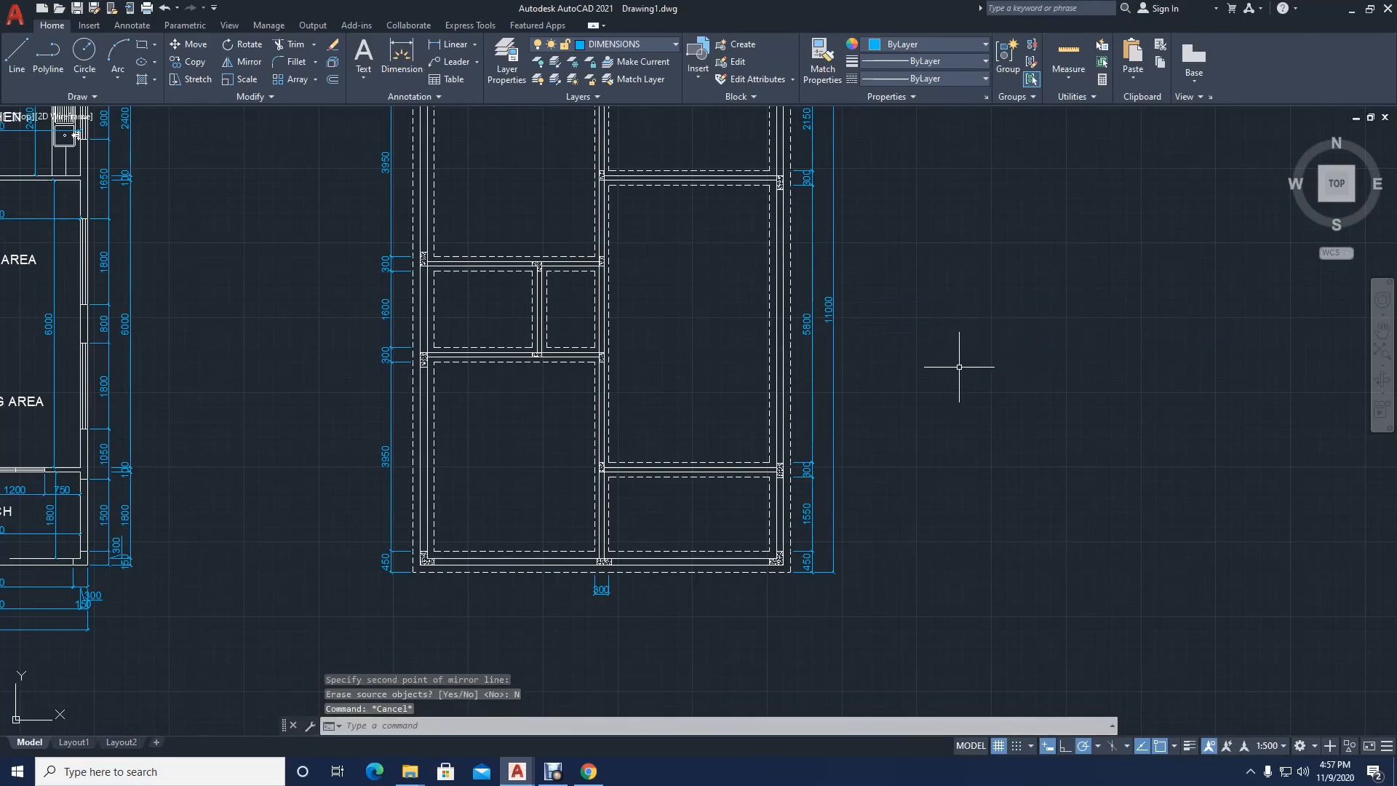
key("ctrl+z")
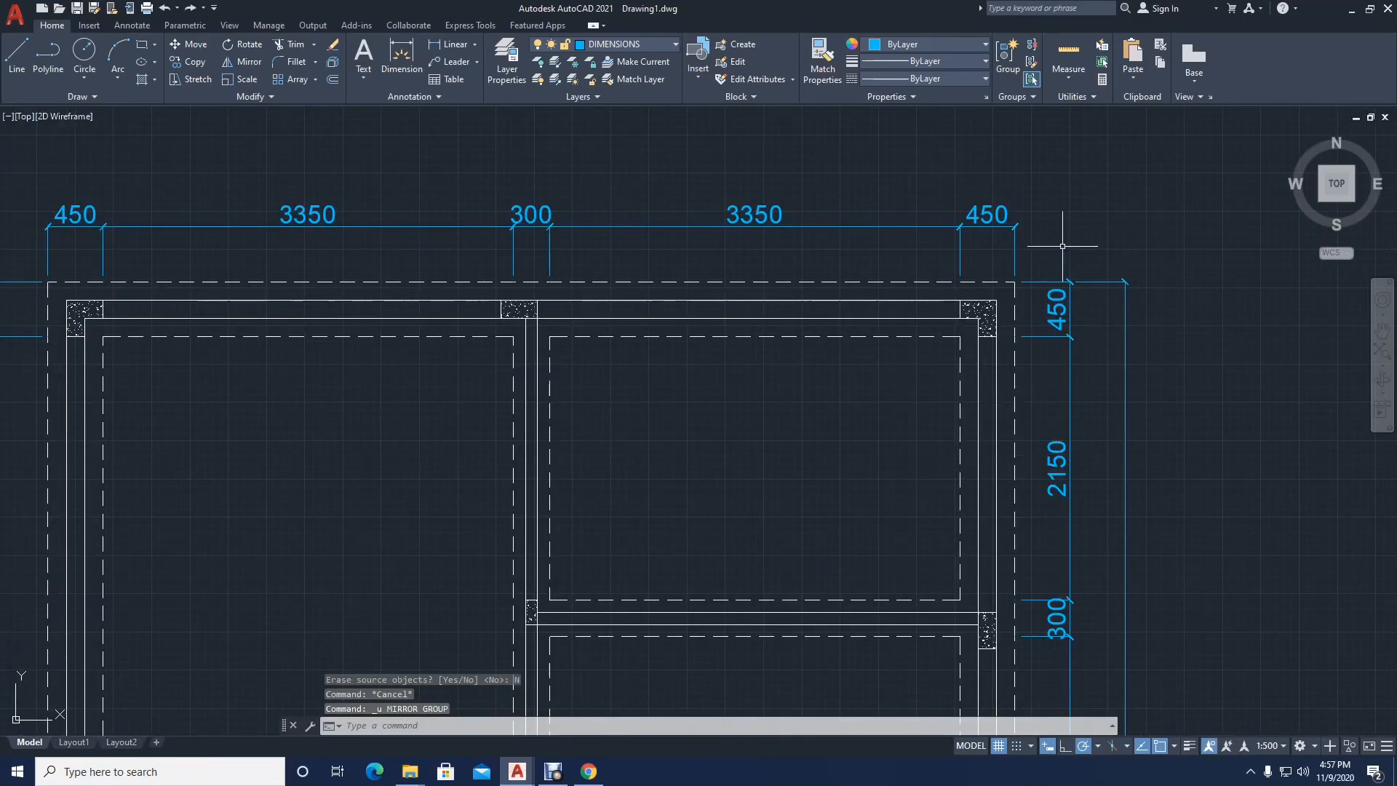
Step: Mirror the horizontal dimension chain above the dashed plan about the plan's horizontal midline, keeping the source dimensions
left_click(37, 241)
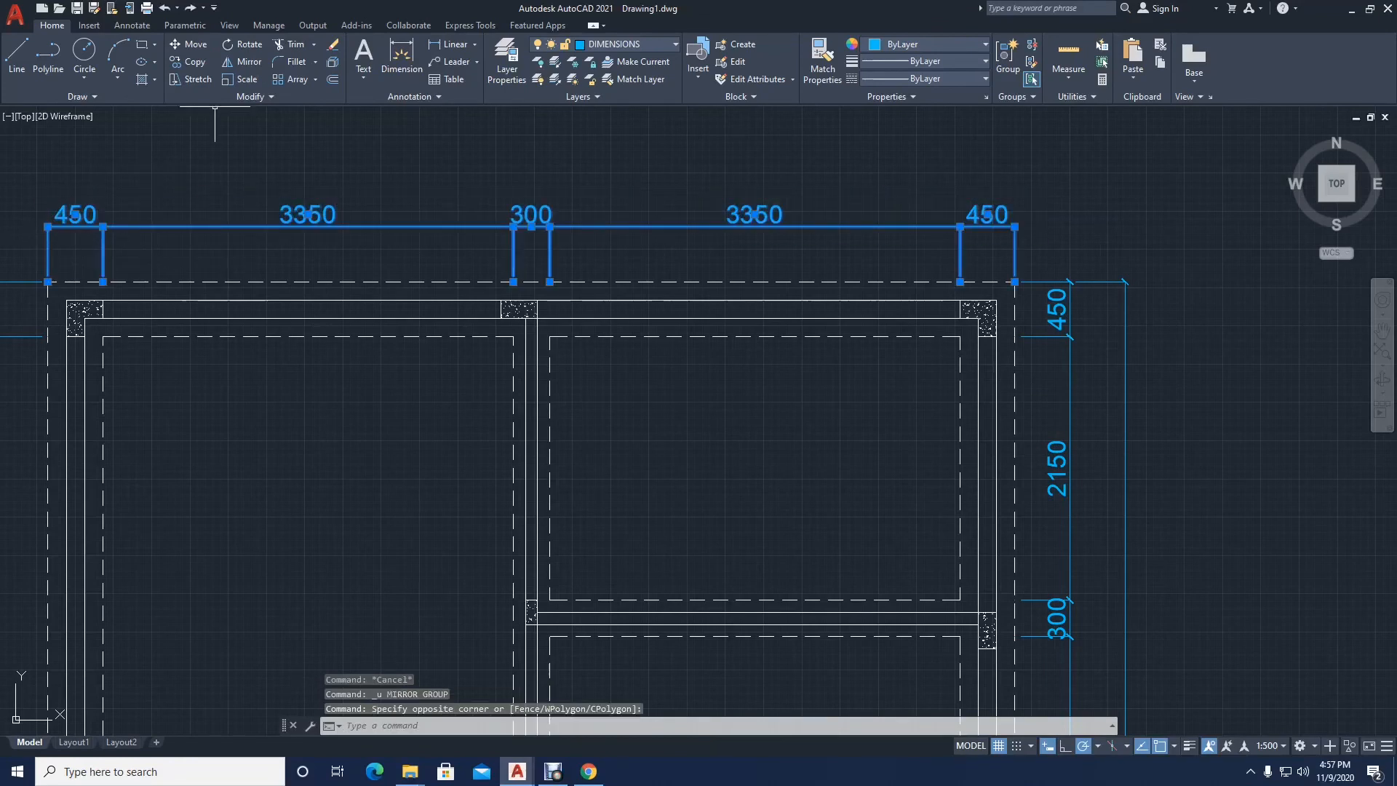
left_click(244, 62)
scroll(735, 211, "down", 5)
scroll(772, 377, "up", 2)
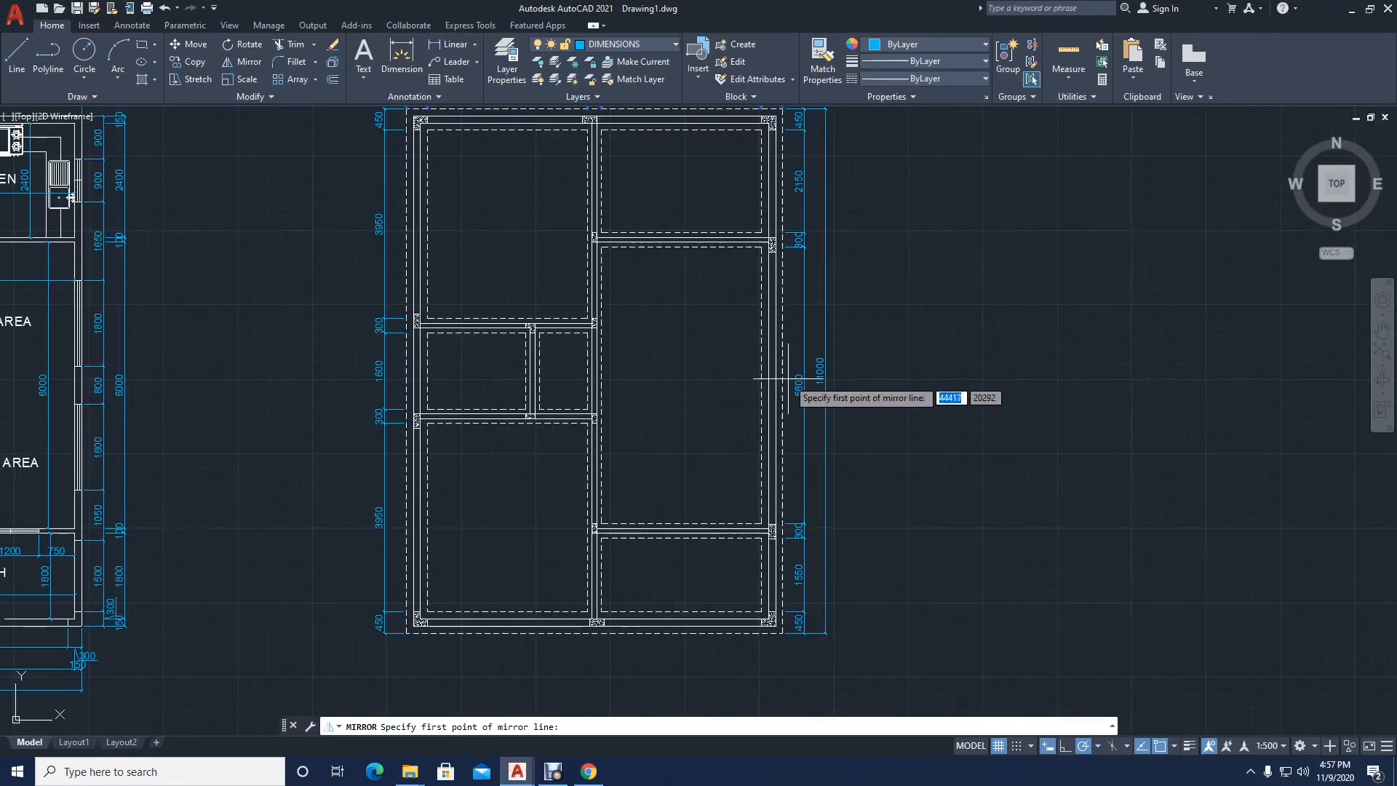
left_click(783, 372)
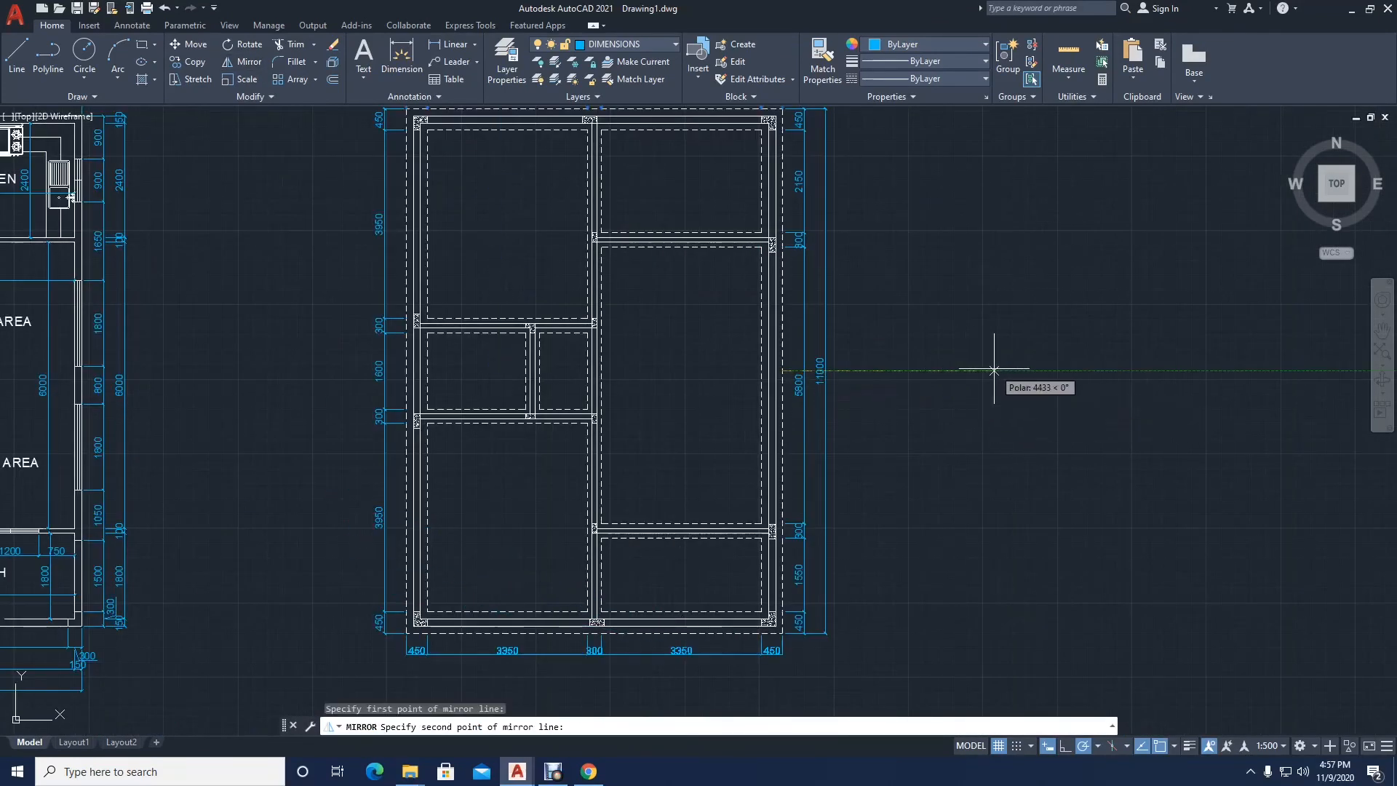
left_click(994, 370)
key("Return")
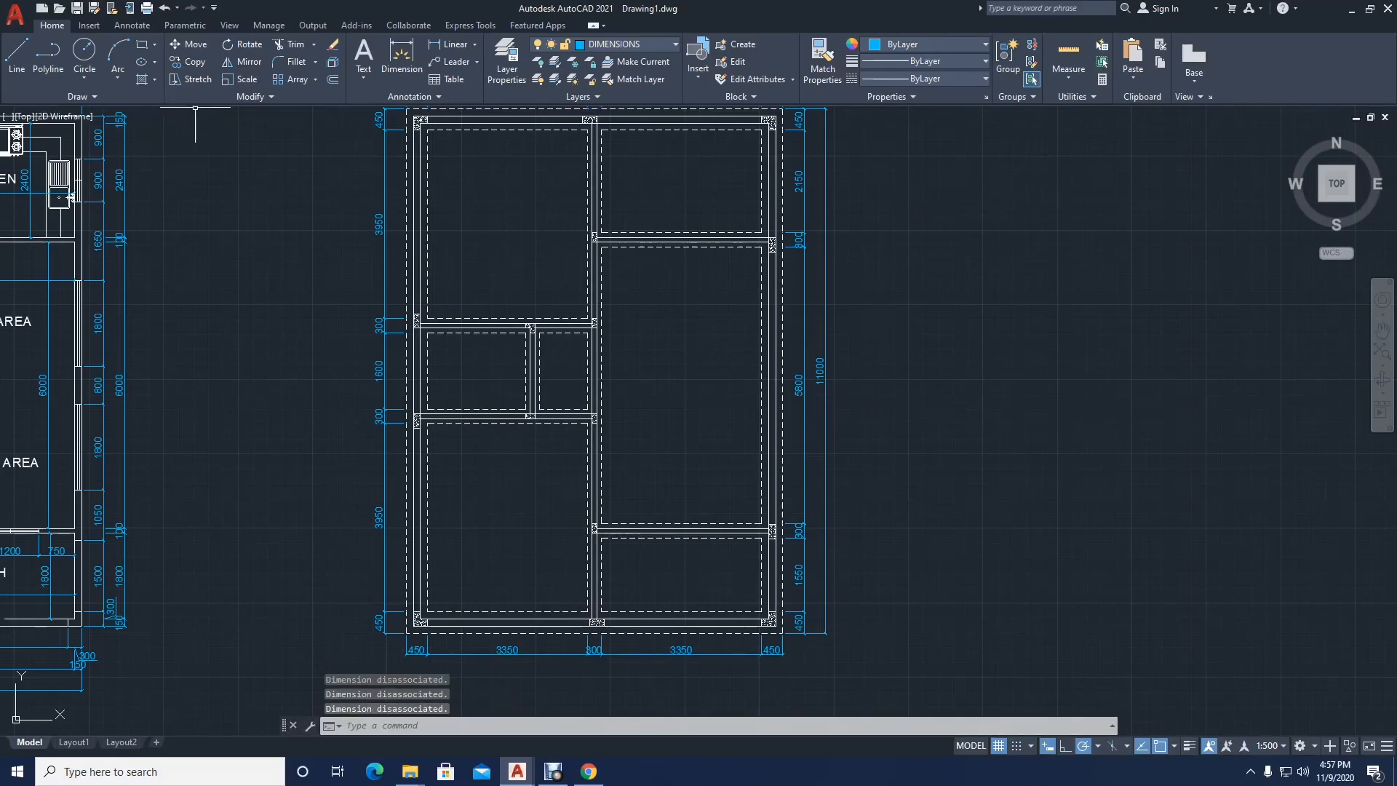
Step: Add an overall horizontal linear dimension across the dashed plan's full width, placed 450 below the lower dimension chain
left_click(449, 44)
scroll(419, 553, "up", 6)
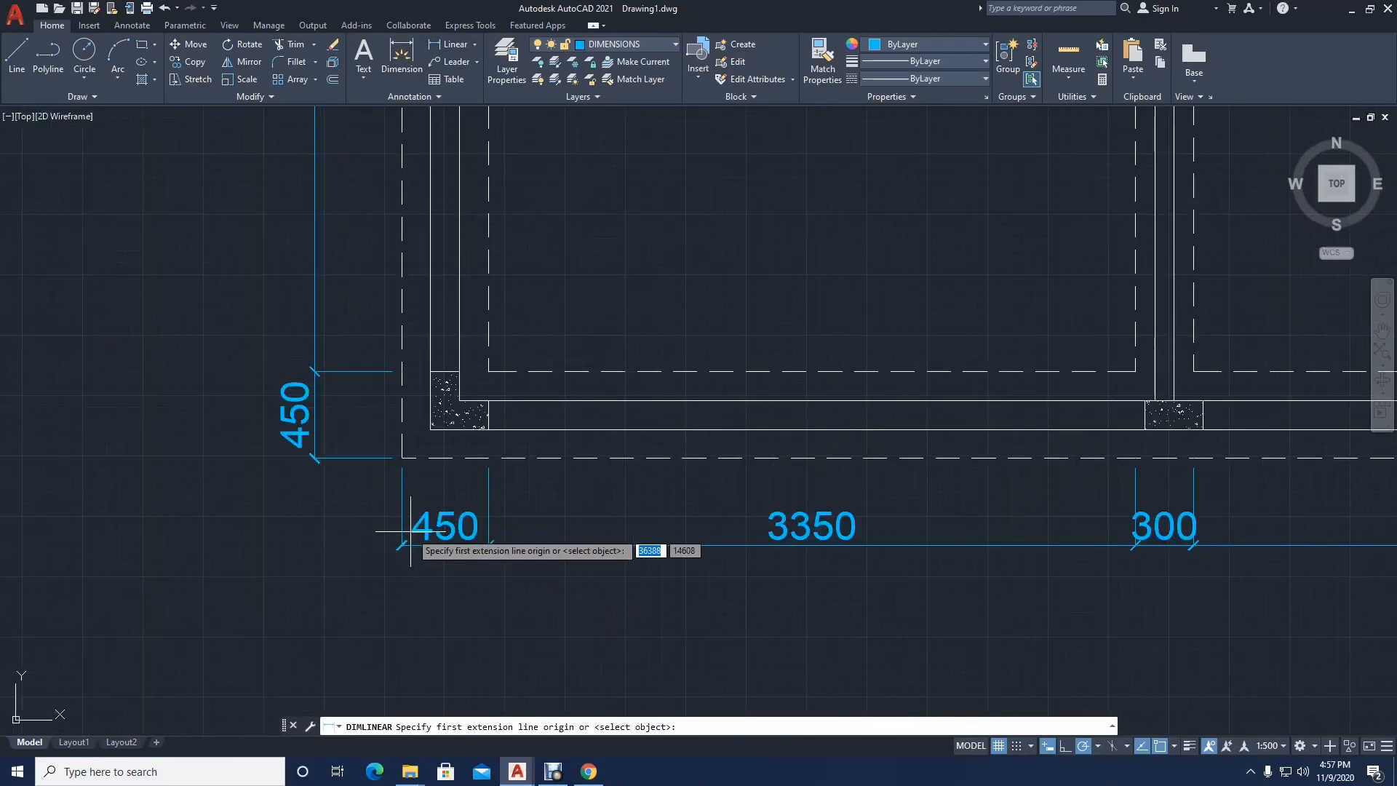
left_click(401, 544)
scroll(401, 545, "down", 5)
scroll(1033, 574, "up", 5)
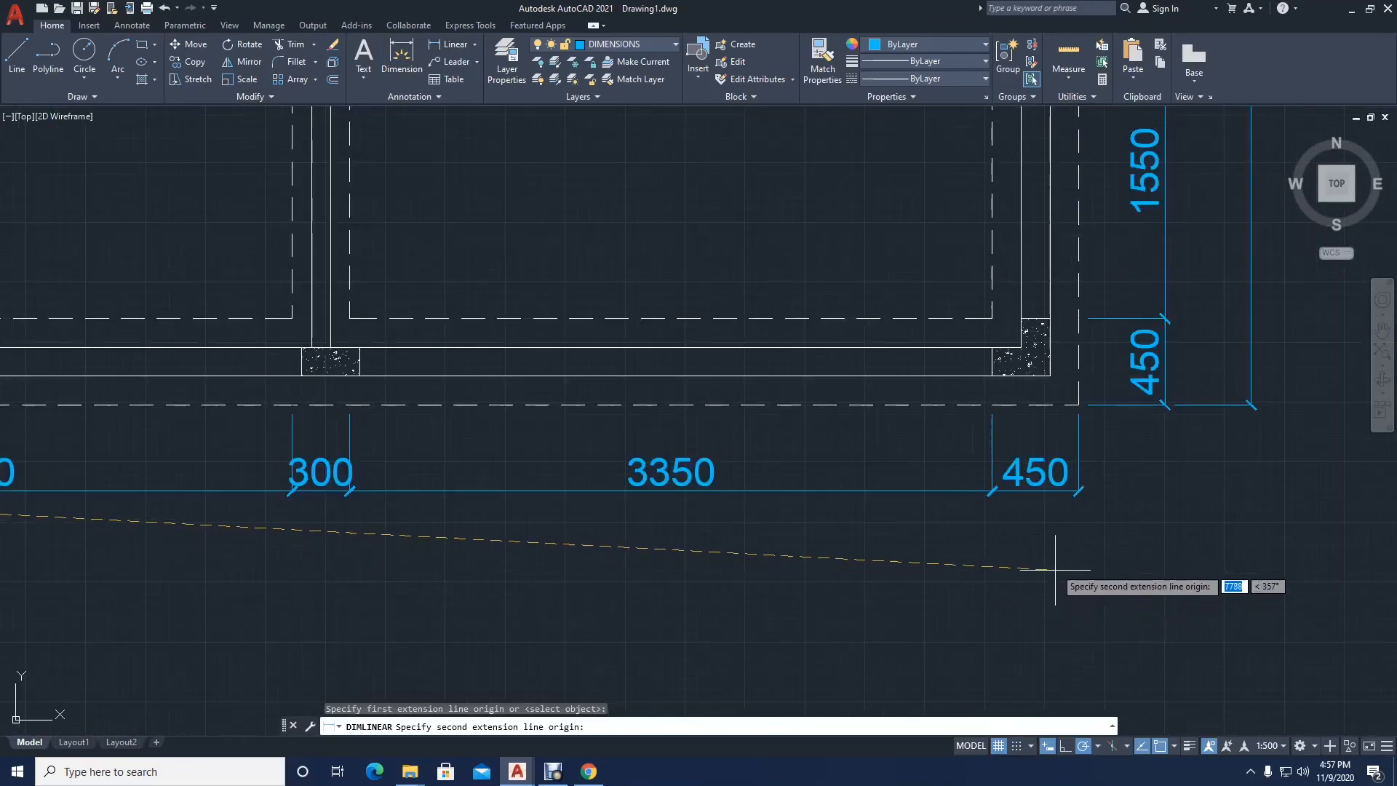
left_click(1077, 493)
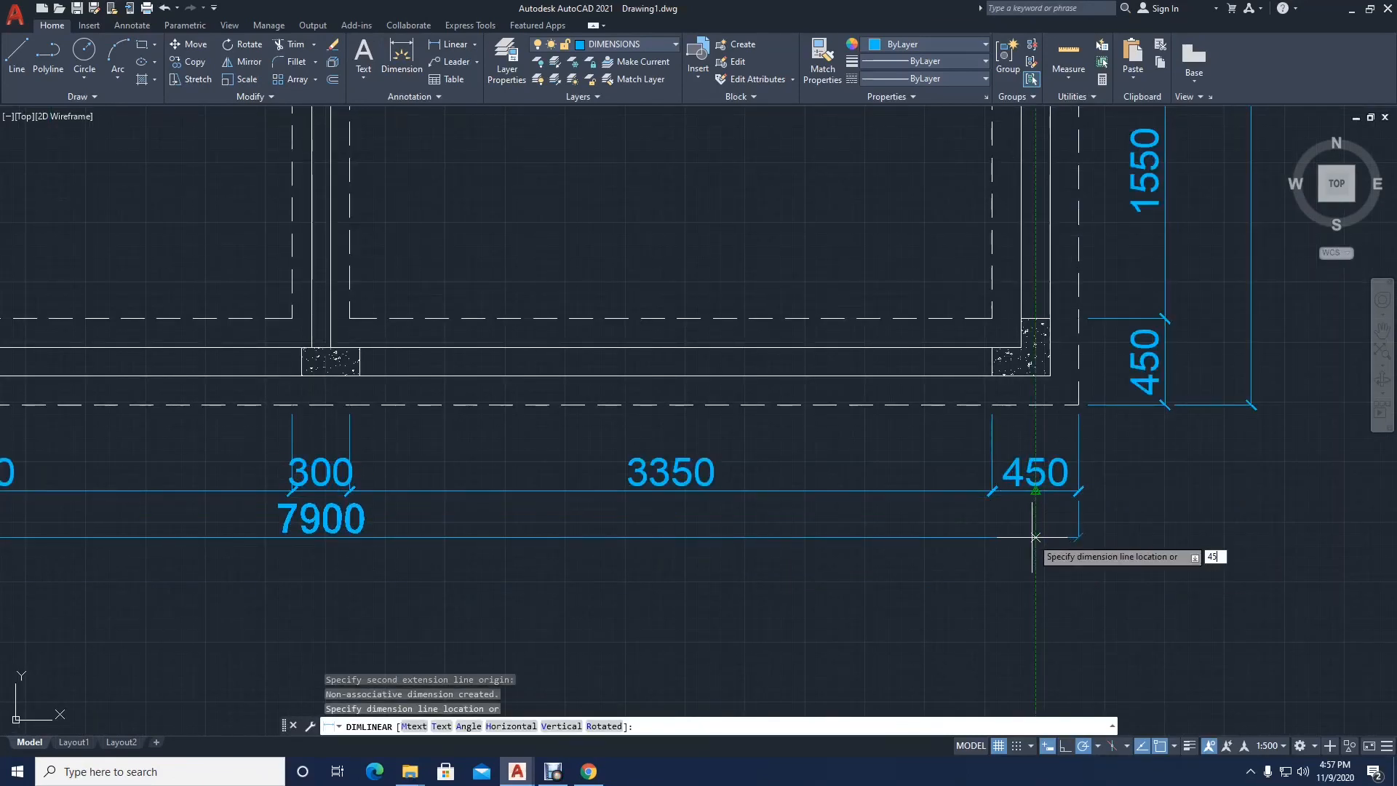
key("Return")
scroll(599, 351, "down", 8)
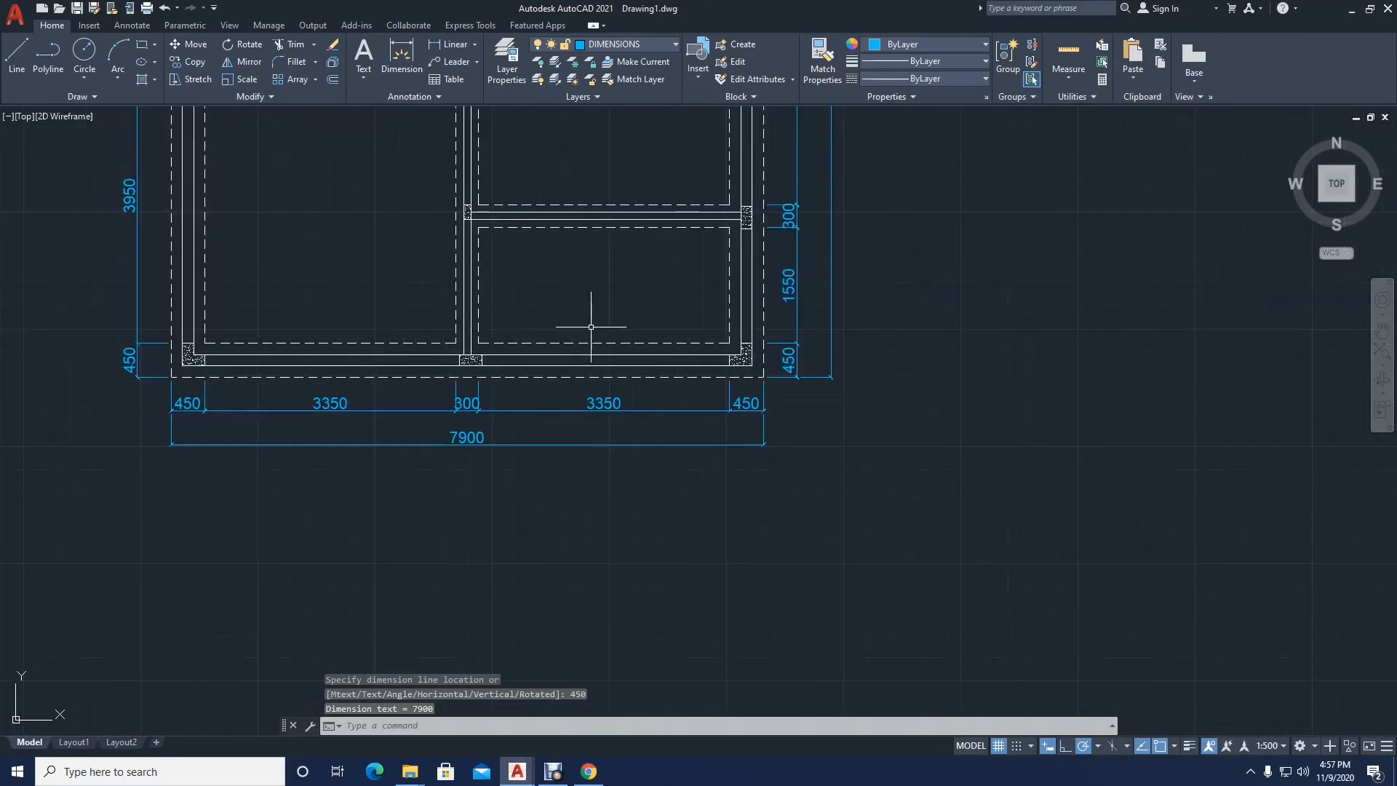
Step: Copy the FLOOR PLAN title with its SCALE 1:50 line straight across to below the dashed plan
left_click(90, 424)
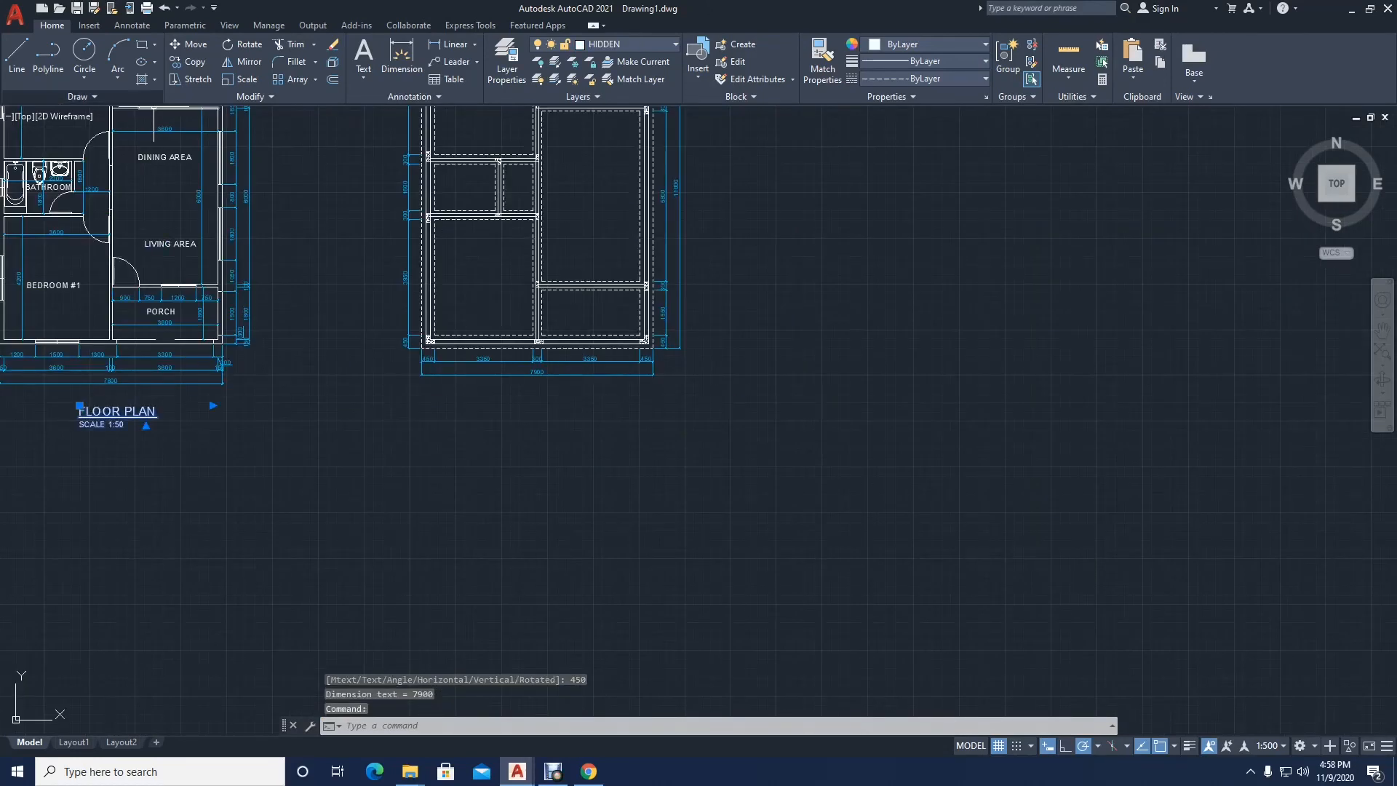
left_click(188, 63)
left_click(91, 455)
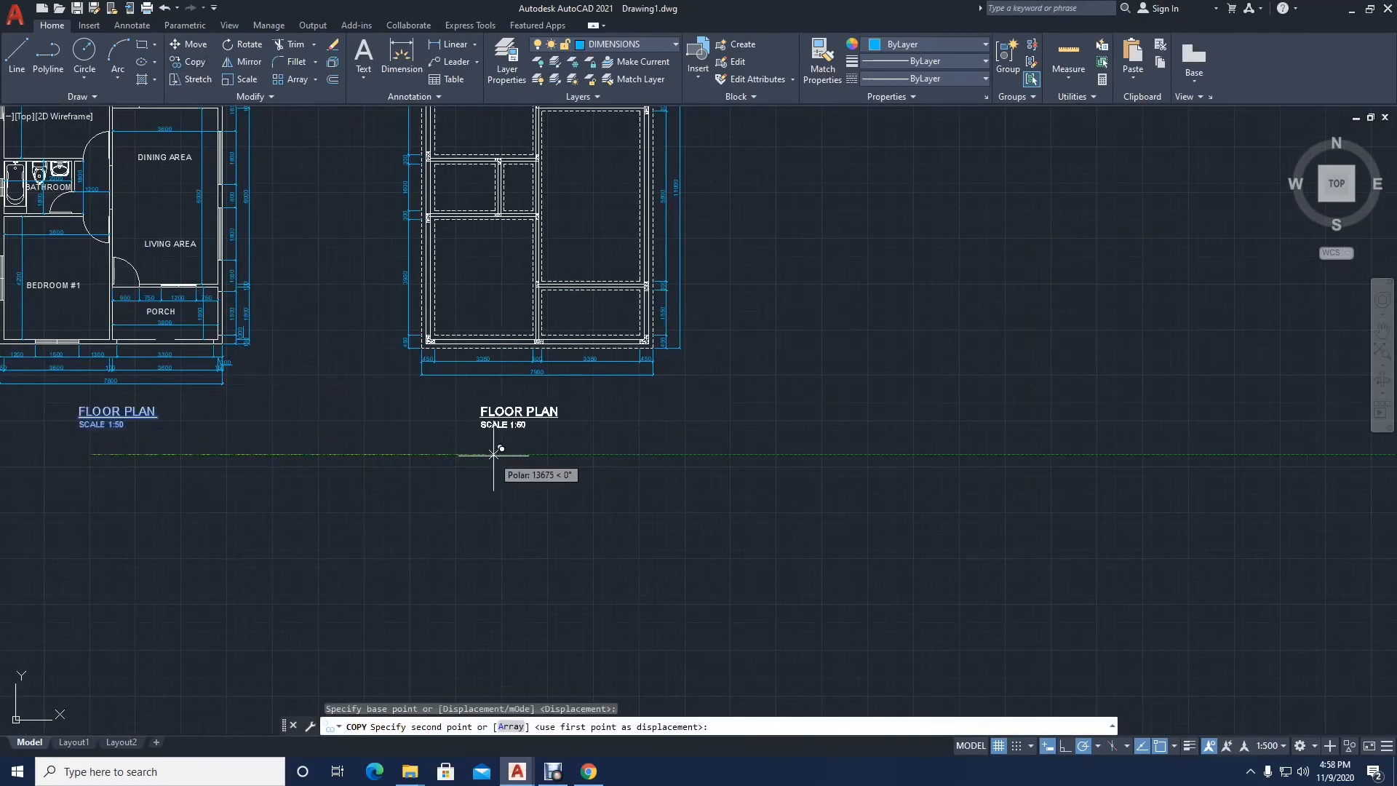
left_click(515, 455)
key("Escape")
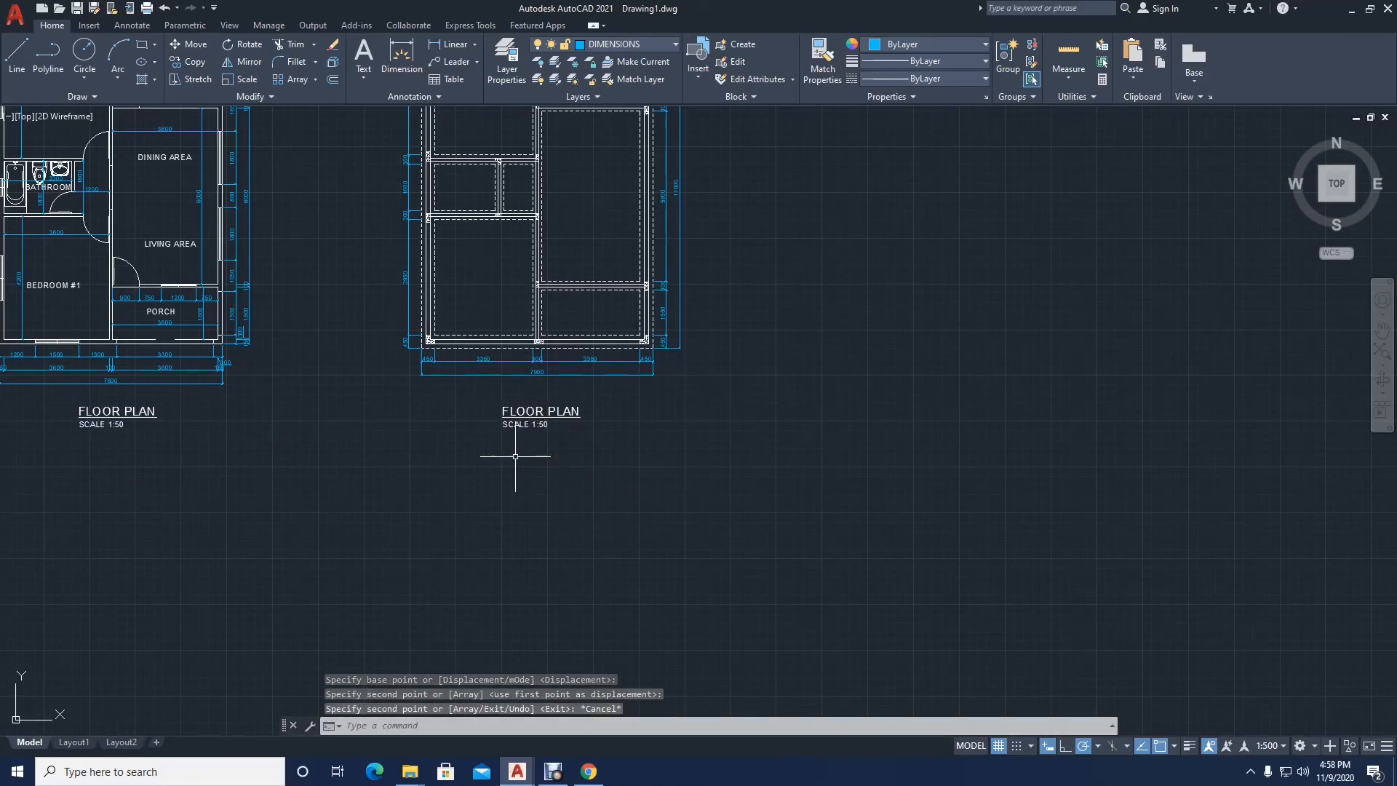
Step: Change the copied title under the dashed plan to read FOUNDATION PLAN
scroll(514, 407, "up", 3)
double_click(501, 421)
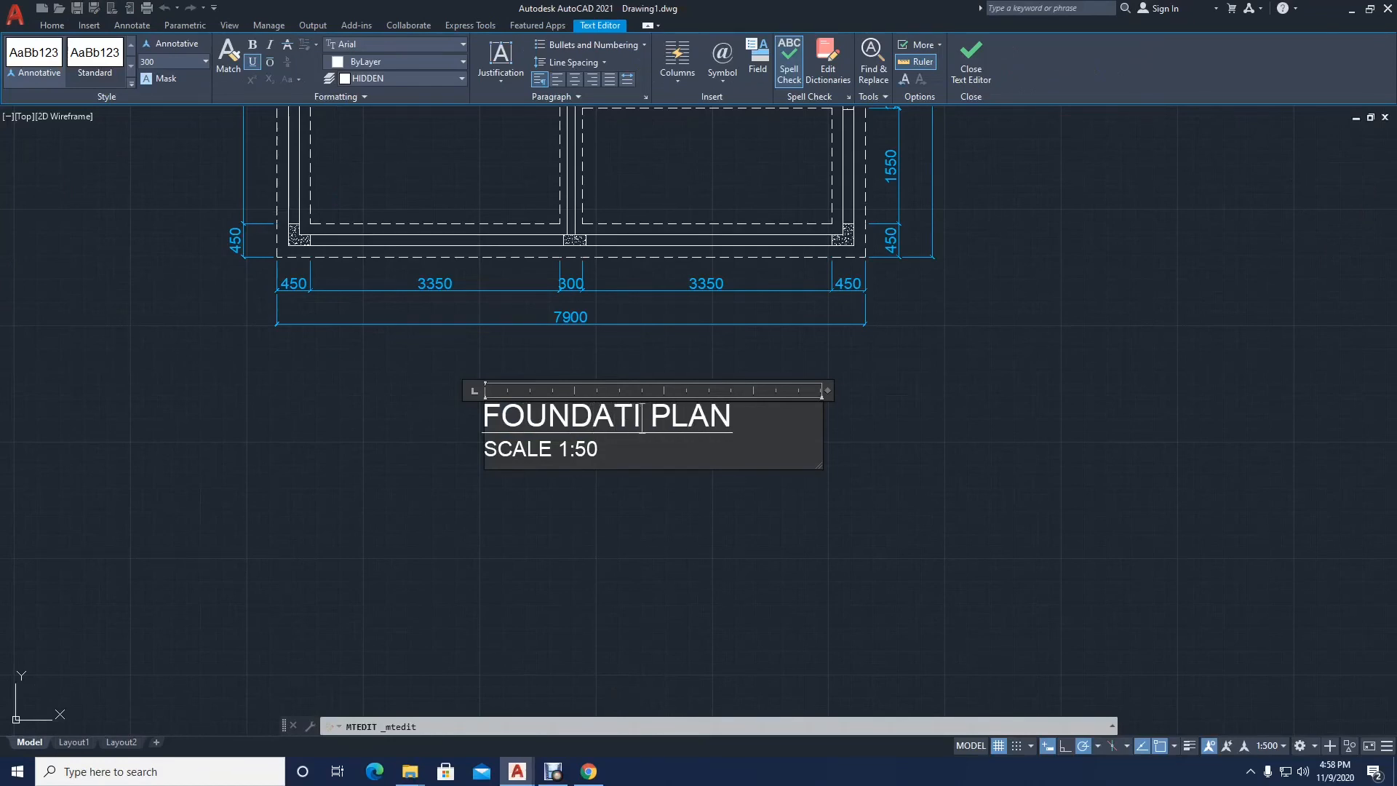
left_click(381, 400)
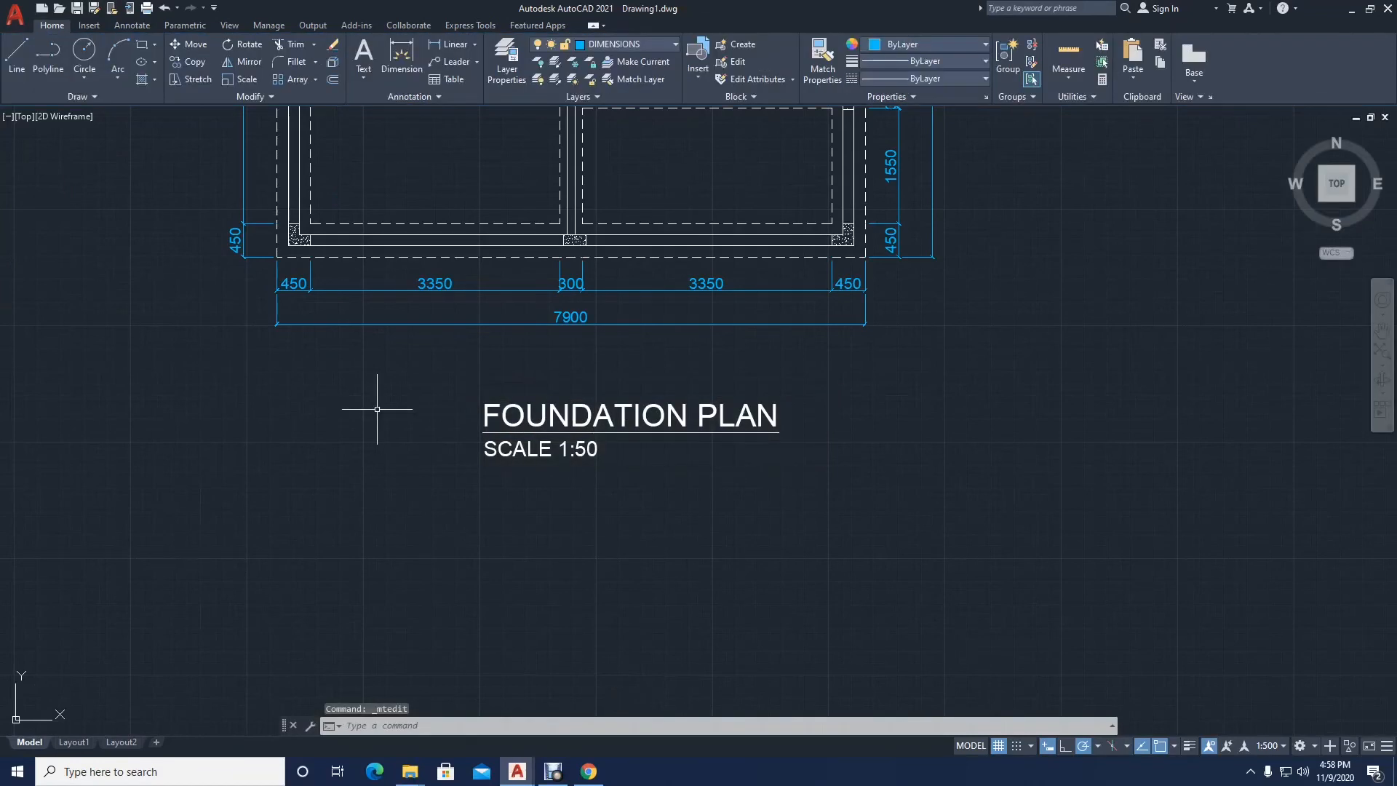
Step: Add a vertical linear dimension inside the upper-left room between its upper and lower dashed edges
scroll(487, 426, "down", 4)
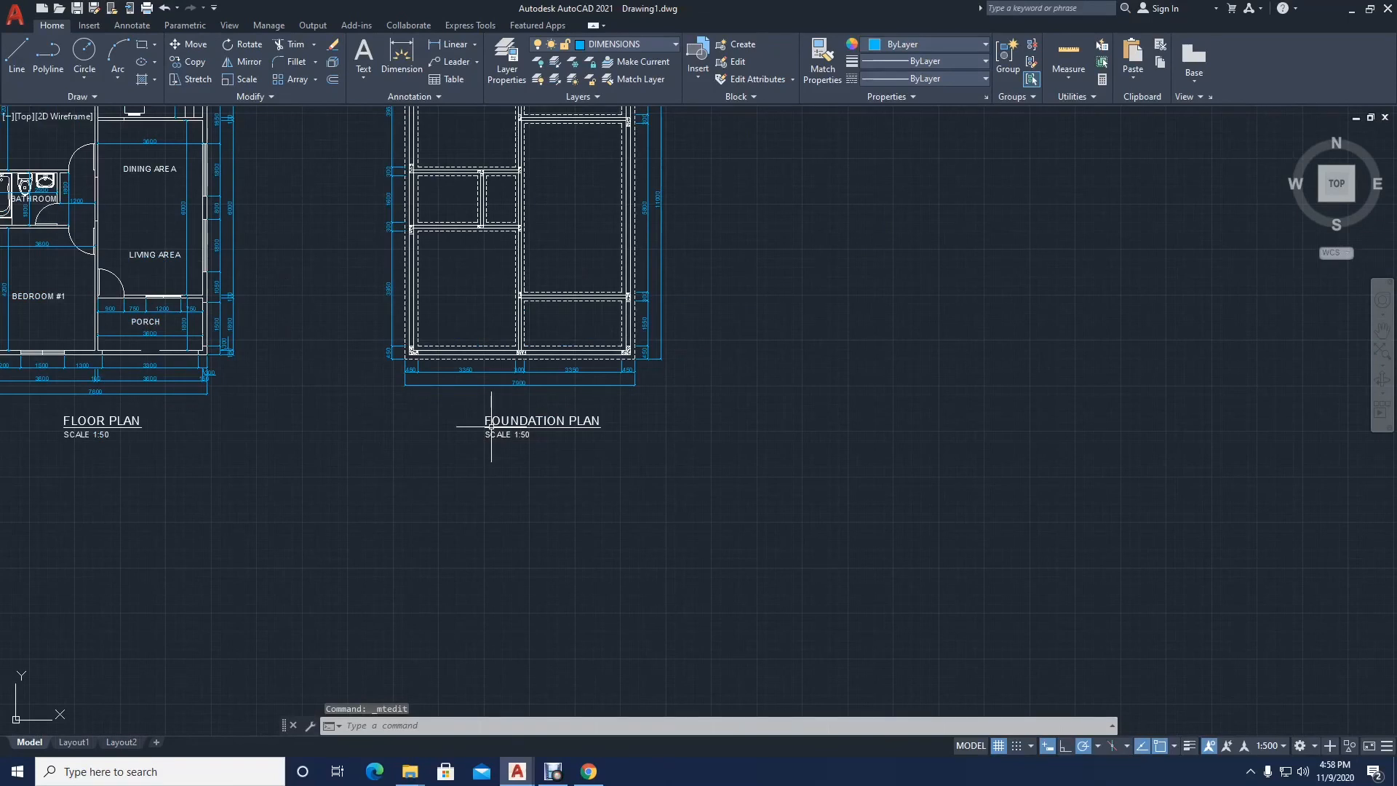
middle_click_drag(499, 376, 479, 419)
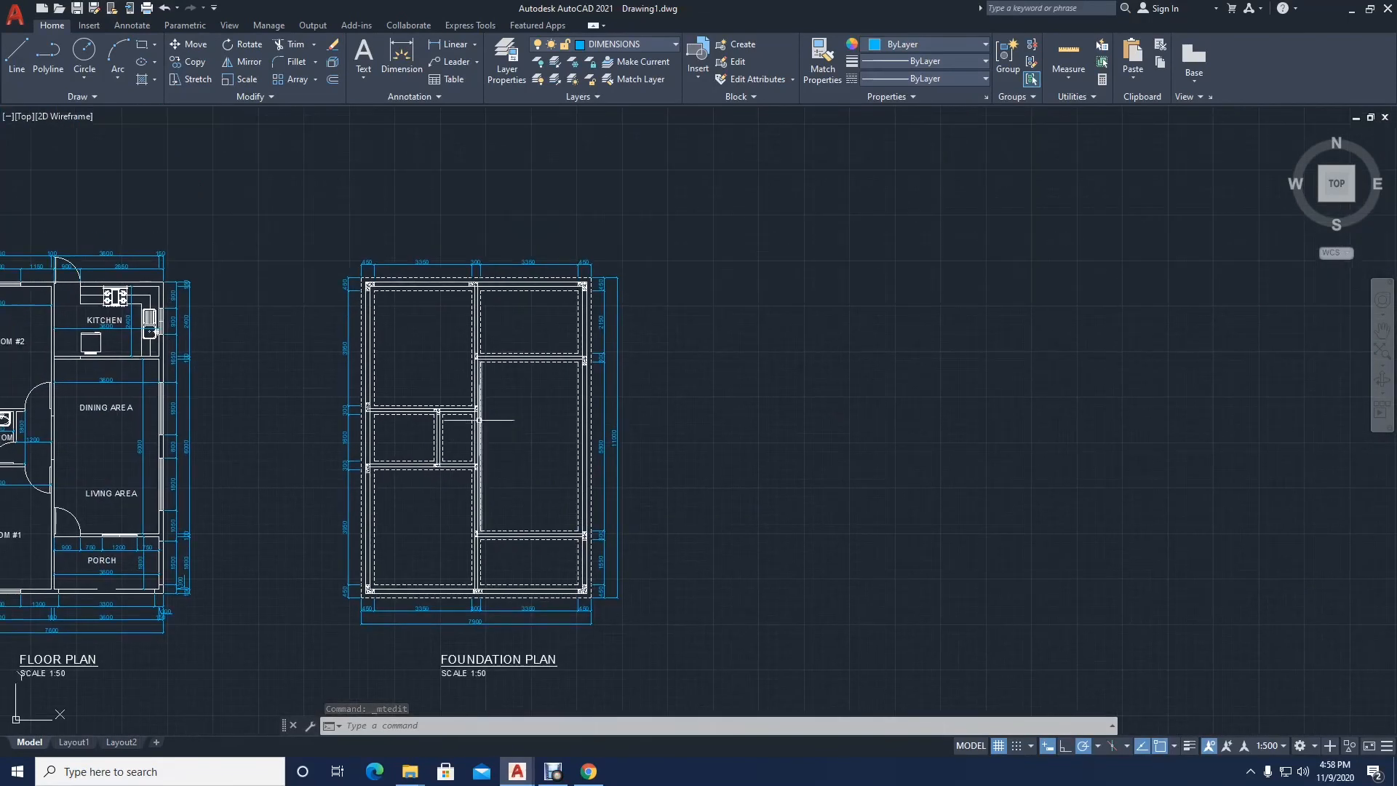
middle_click_drag(412, 372, 401, 291)
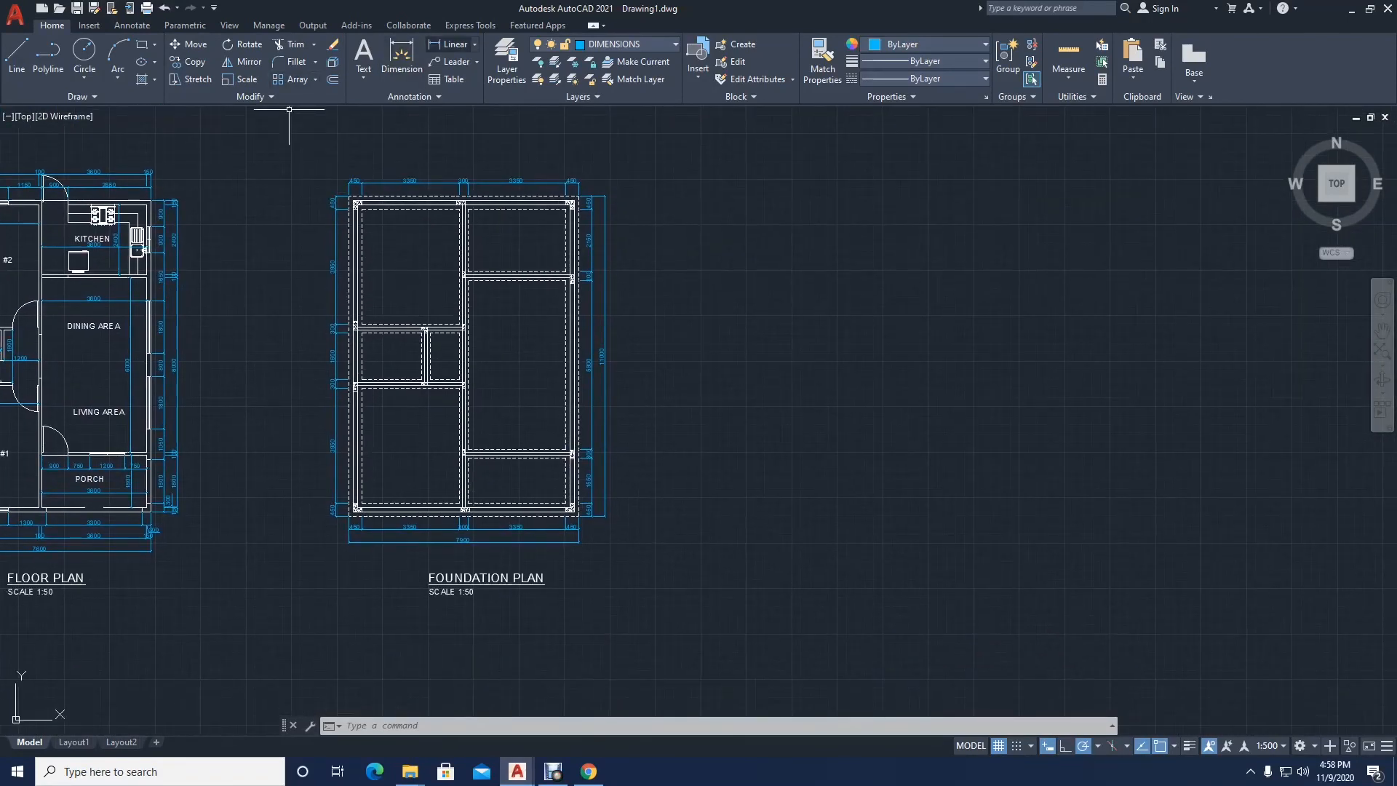
left_click(445, 44)
scroll(362, 226, "up", 4)
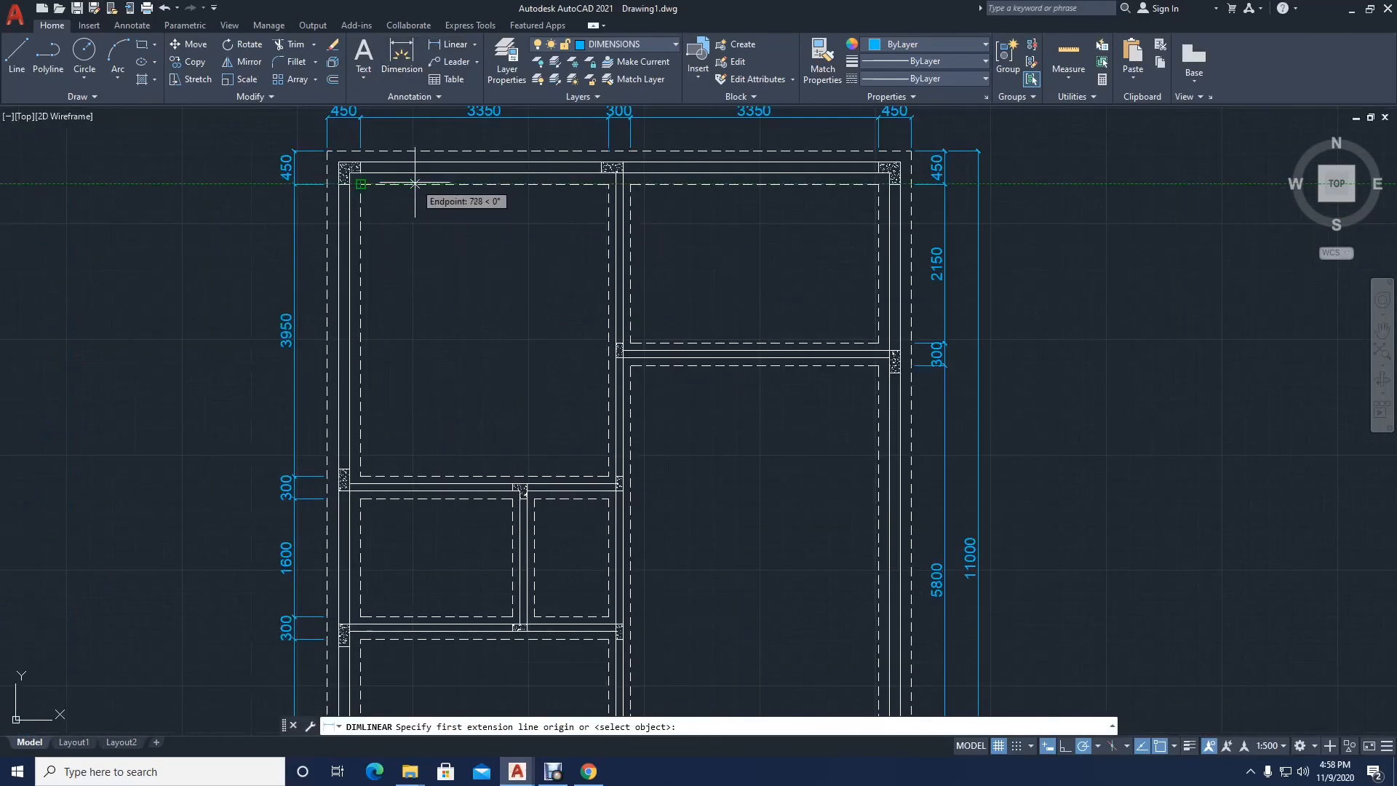
left_click(415, 183)
left_click(415, 478)
left_click(415, 455)
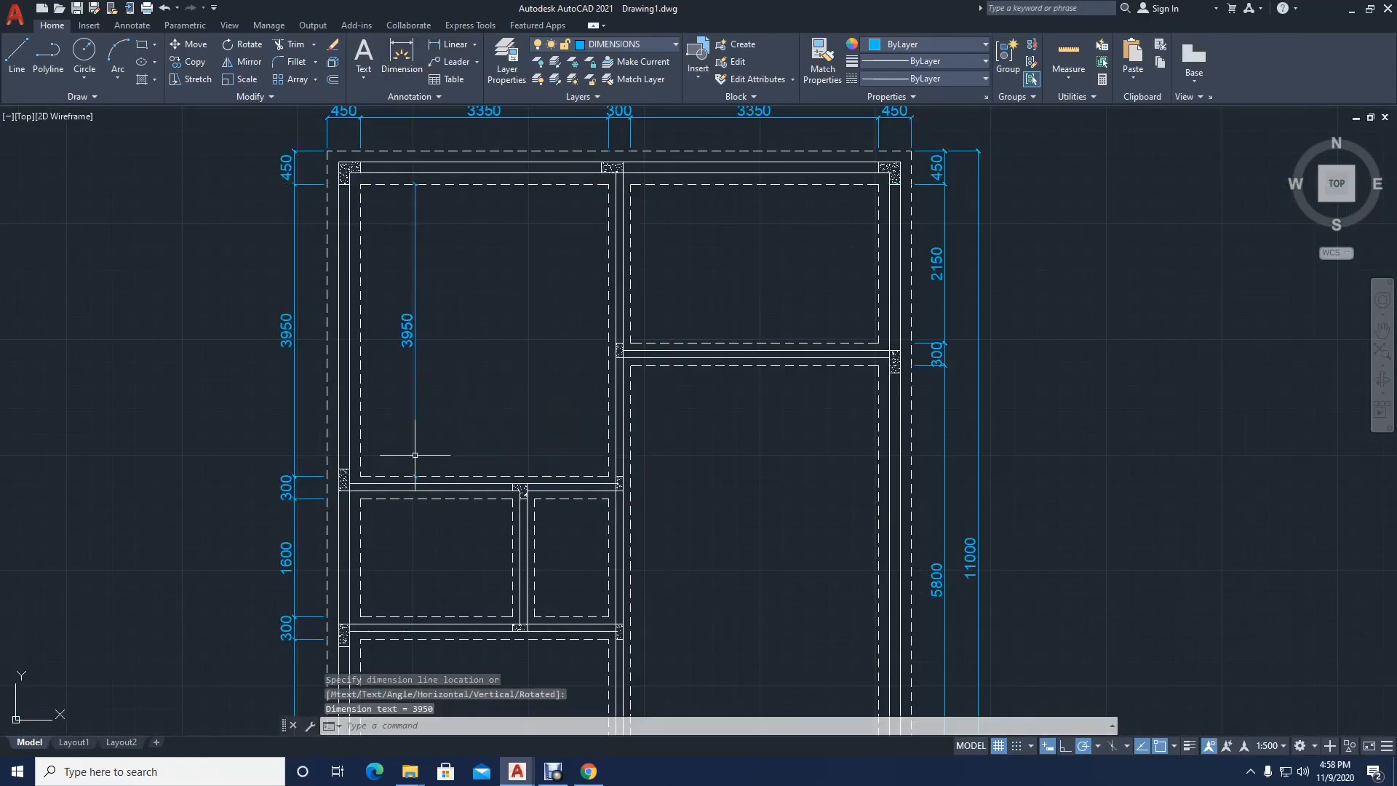
Step: Add a vertical linear dimension between the dashed edges of the small middle-left room, aligned with the vertical dimension above it
key("space")
scroll(415, 477, "up", 4)
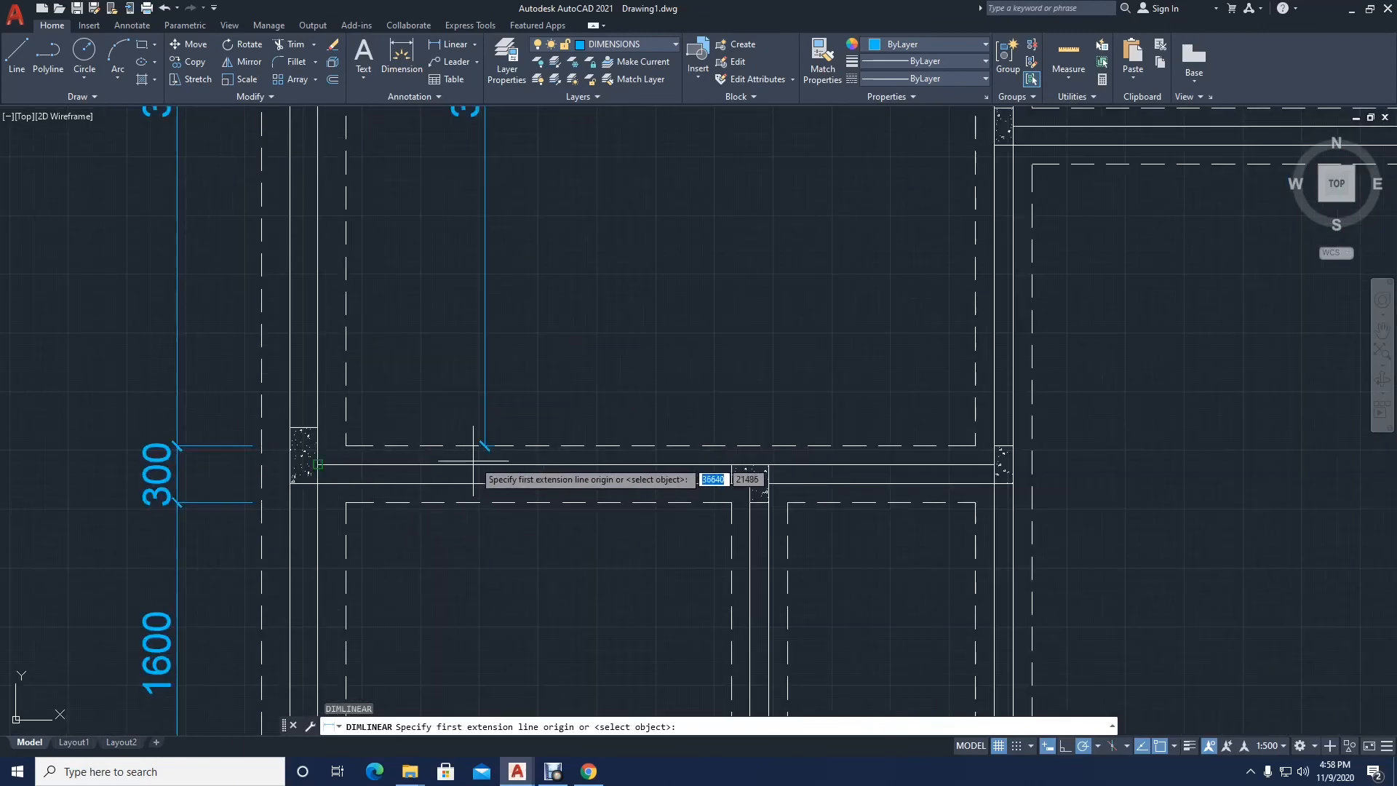
left_click(490, 573)
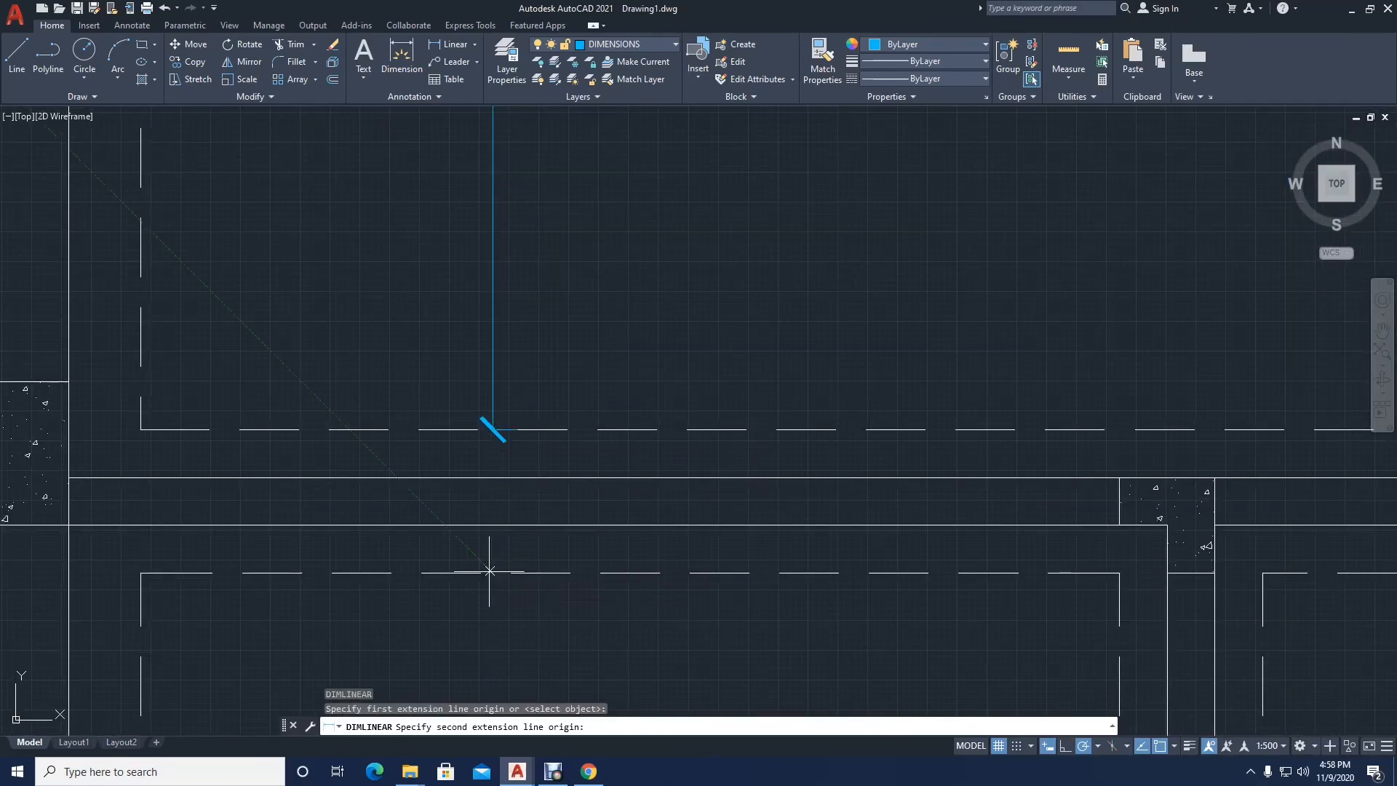
scroll(482, 564, "down", 1)
scroll(479, 350, "down", 3)
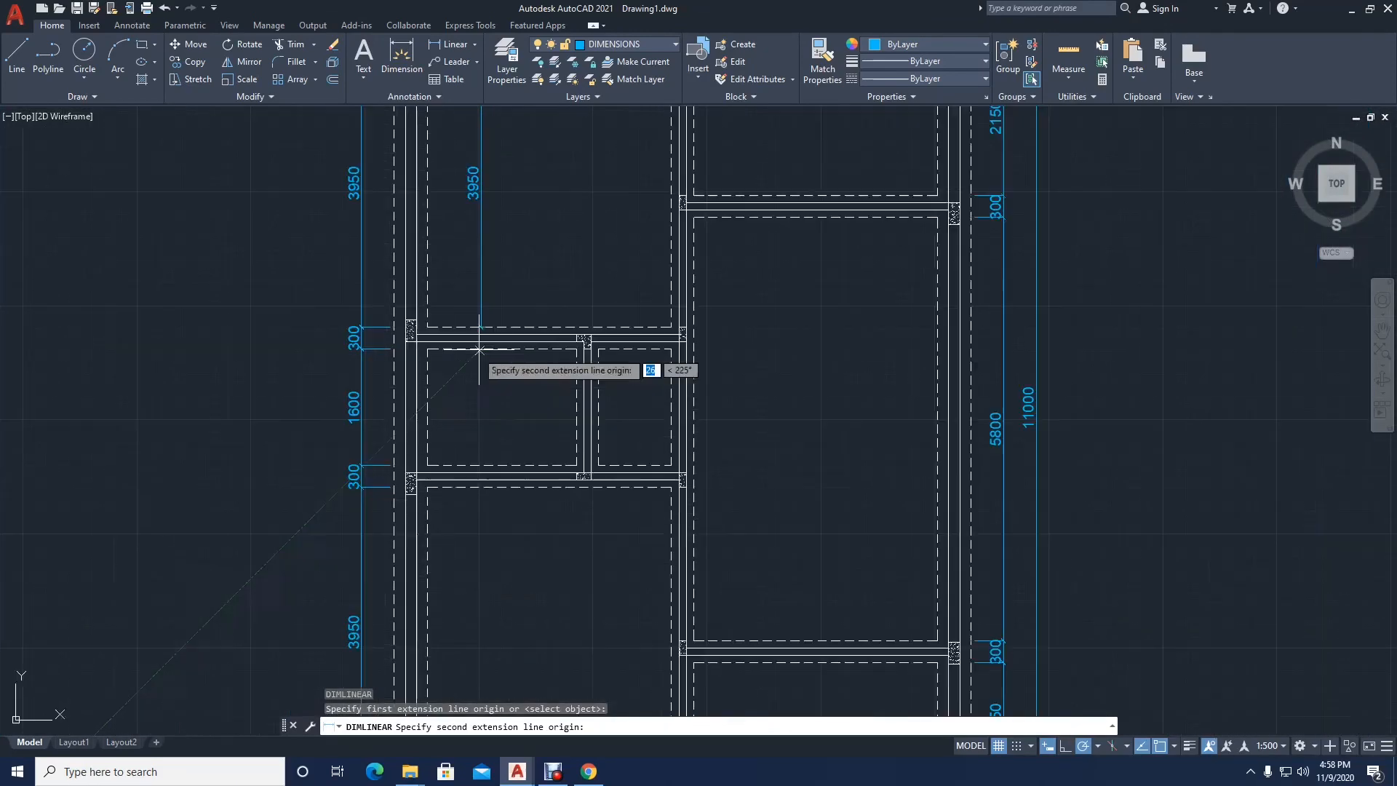
left_click(481, 472)
scroll(480, 349, "up", 2)
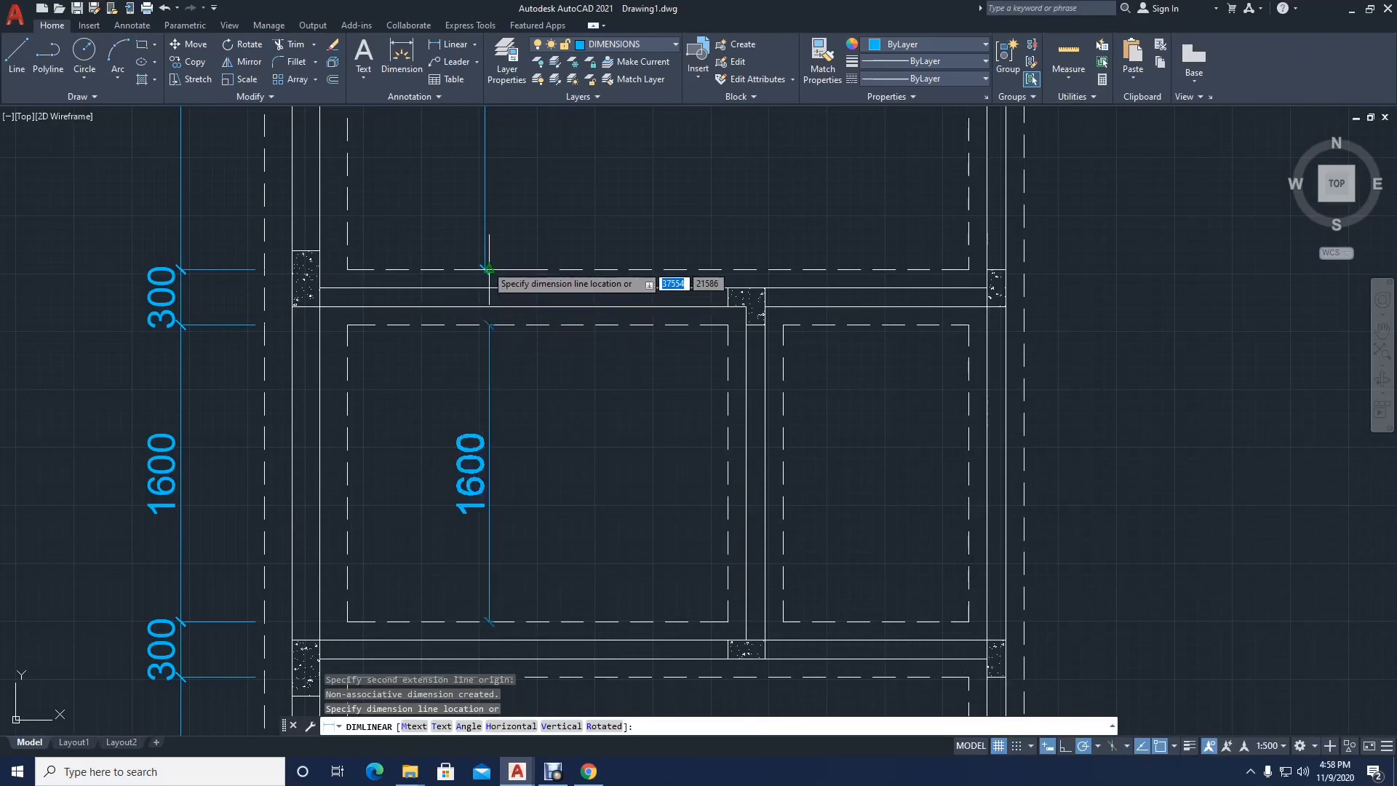
left_click(473, 288)
scroll(447, 363, "down", 1)
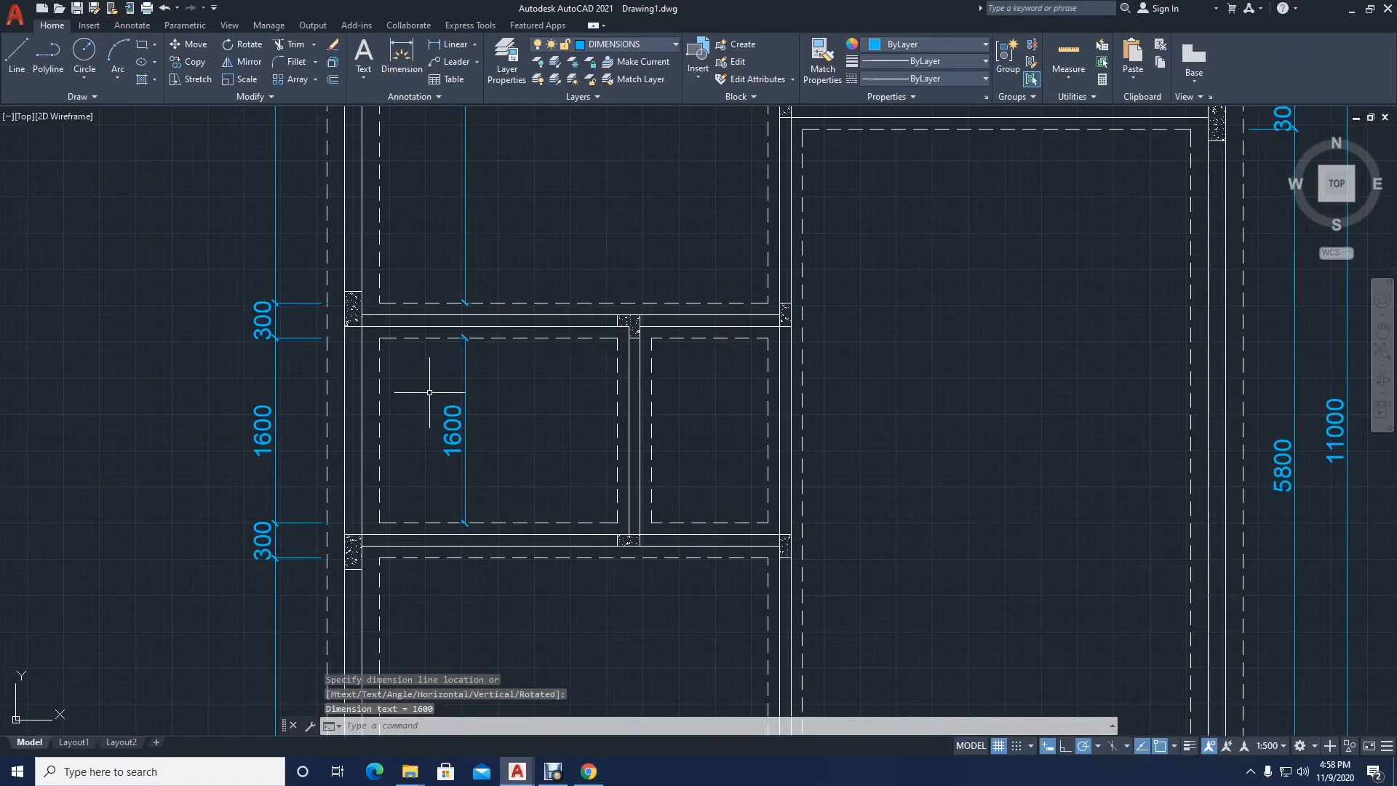
Step: Add a vertical linear dimension between the dashed edges of the lower-left room, aligned with the 1600 dimension above it
key("Return")
scroll(437, 571, "up", 2)
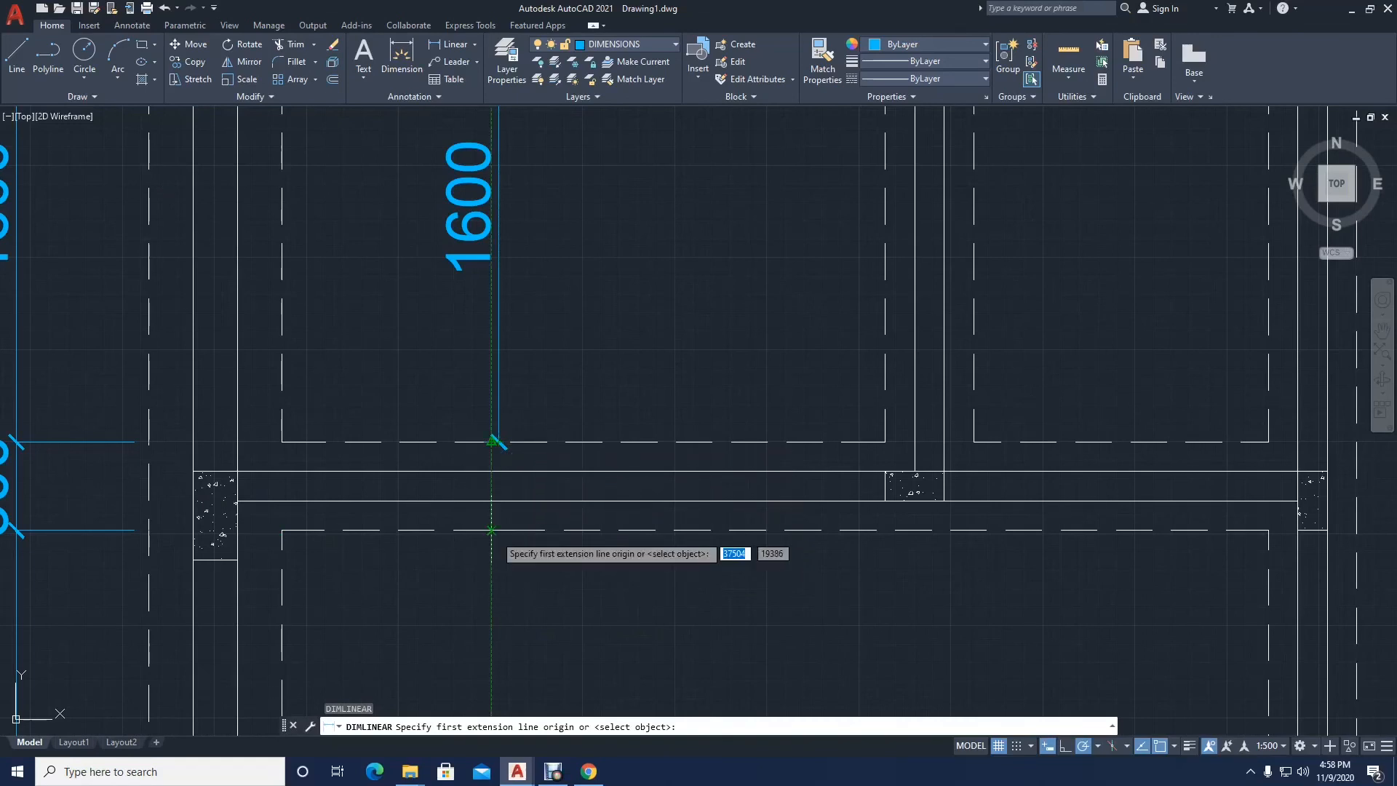
left_click(498, 530)
scroll(497, 513, "down", 4)
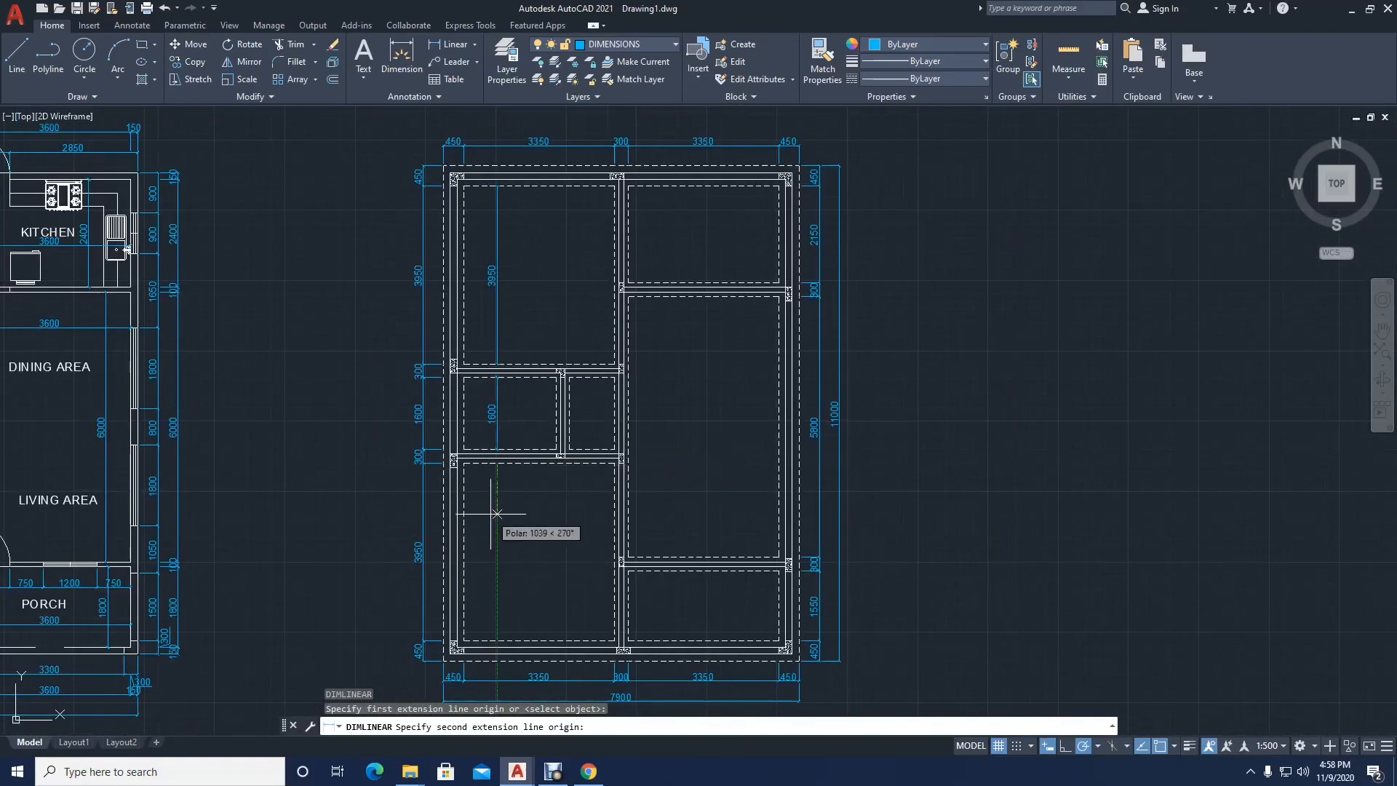
left_click(497, 640)
scroll(499, 448, "up", 2)
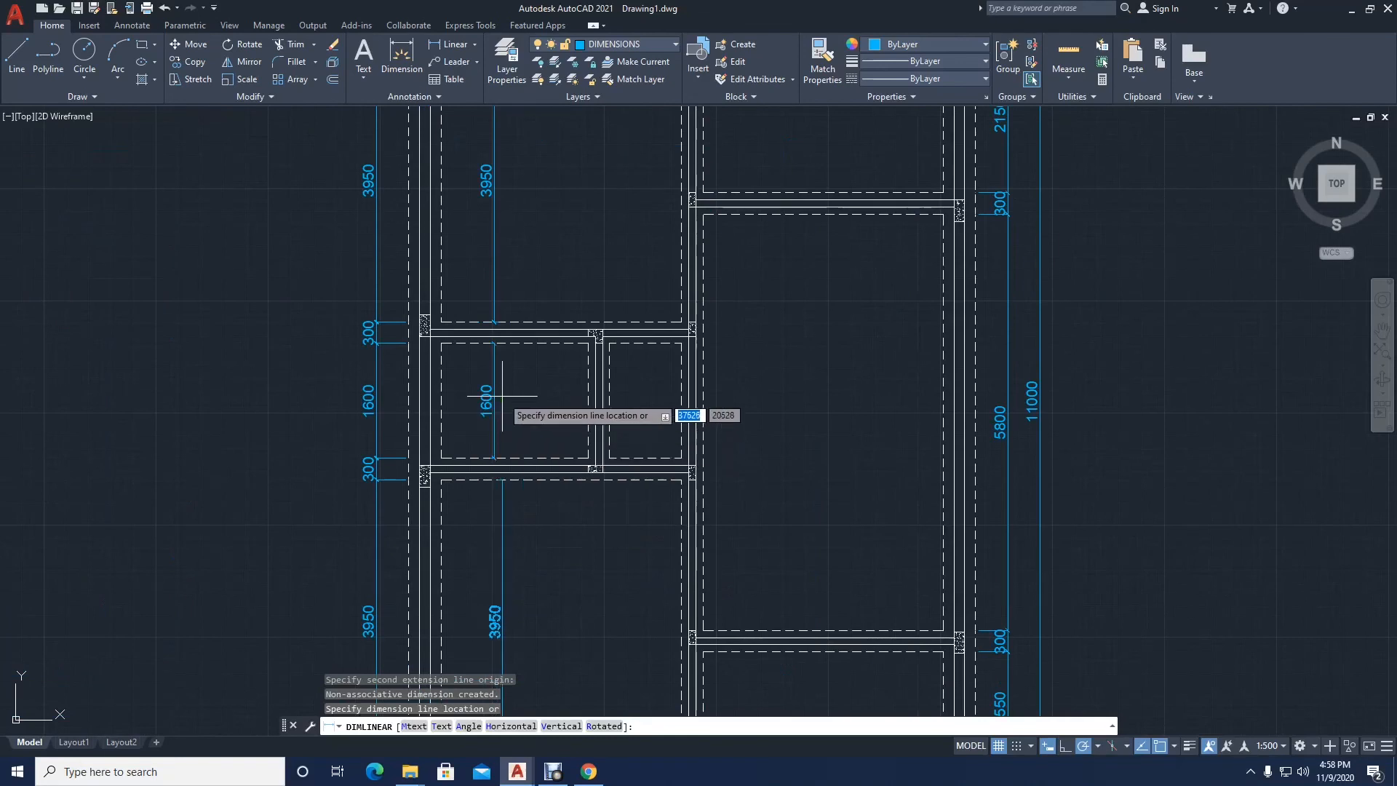
left_click(494, 401)
Step: Add a horizontal linear dimension between the side dashed edges of the lower-left room, near its upper edge
key("Return")
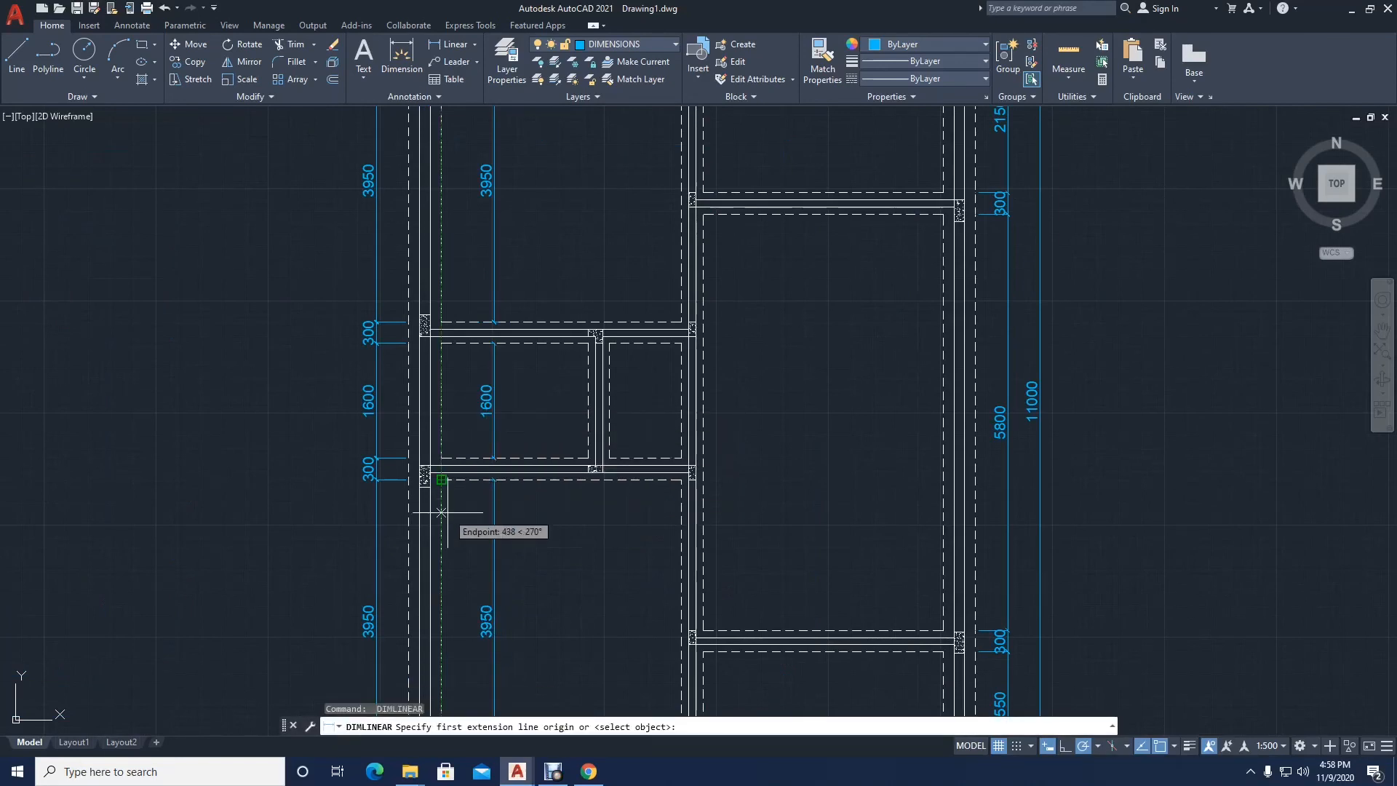
left_click(441, 528)
left_click(682, 528)
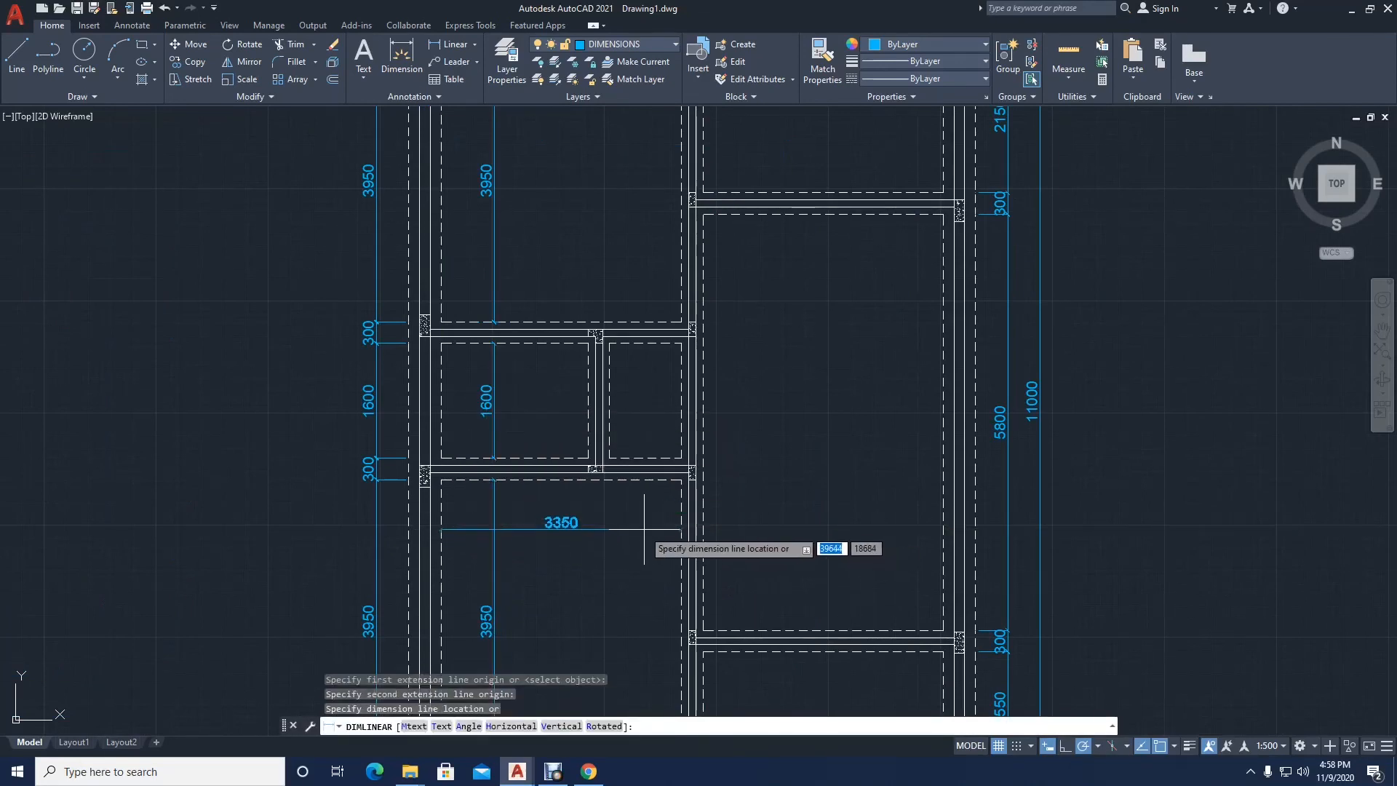
left_click(622, 523)
Step: Add a horizontal linear dimension between the side dashed edges of the small middle-left room, in its upper part
key("Return")
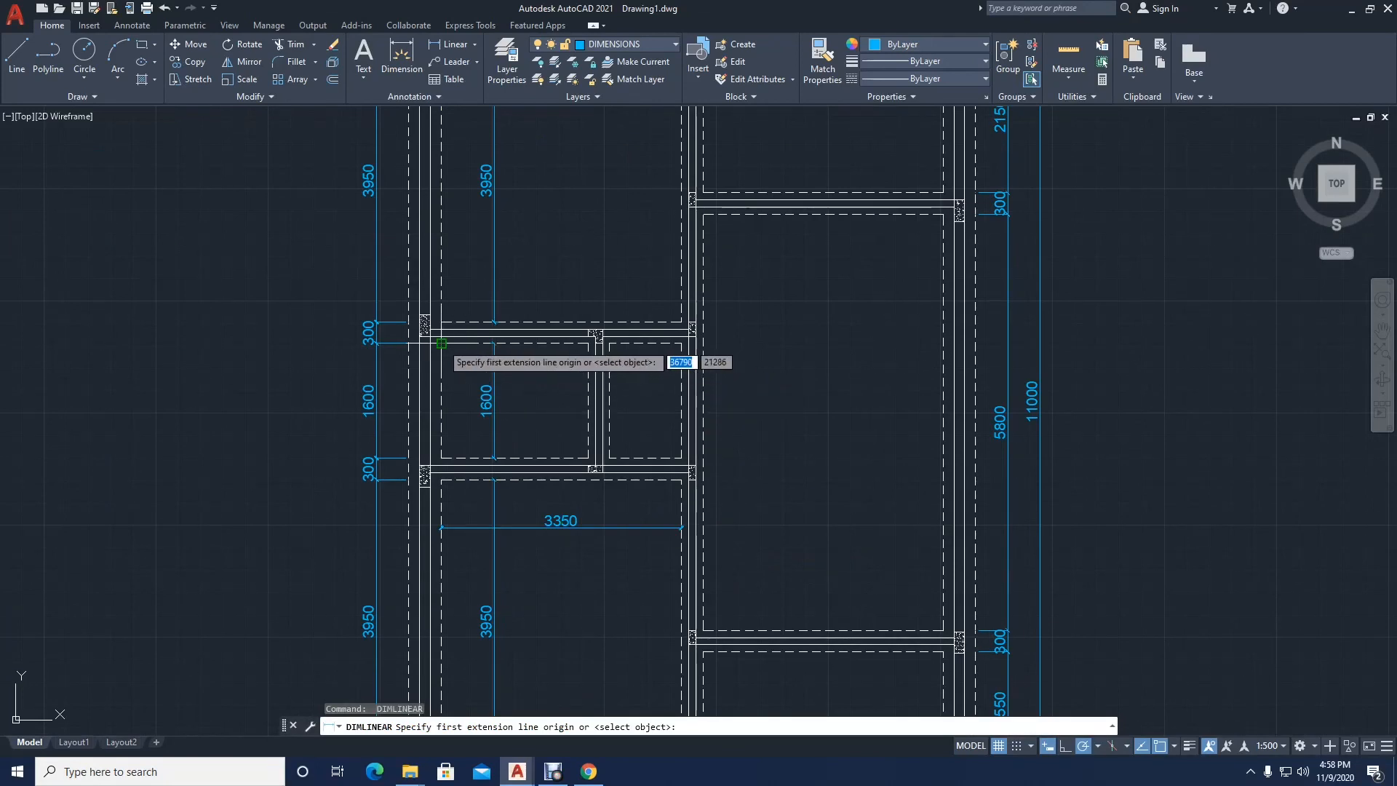
left_click(440, 375)
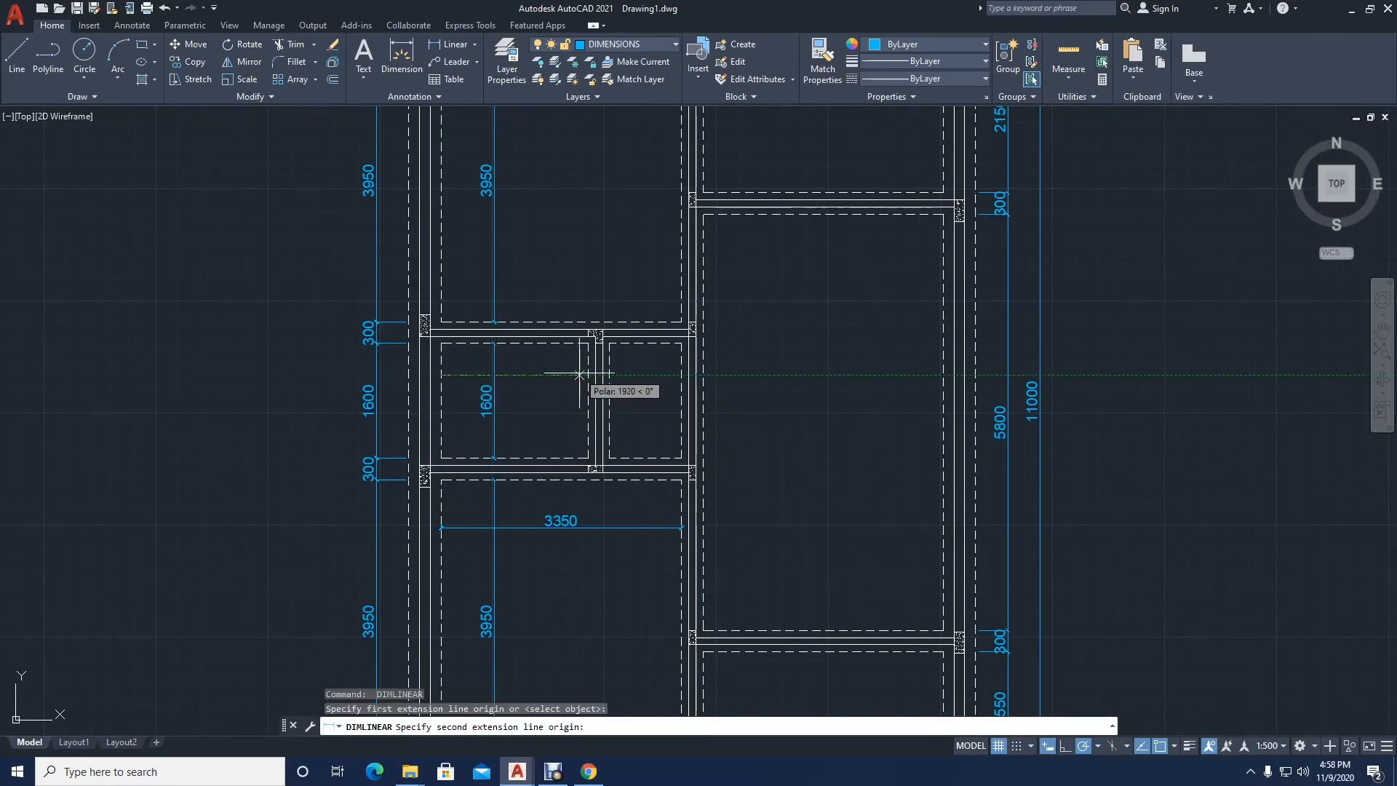
left_click(589, 374)
left_click(586, 375)
scroll(610, 353, "up", 4)
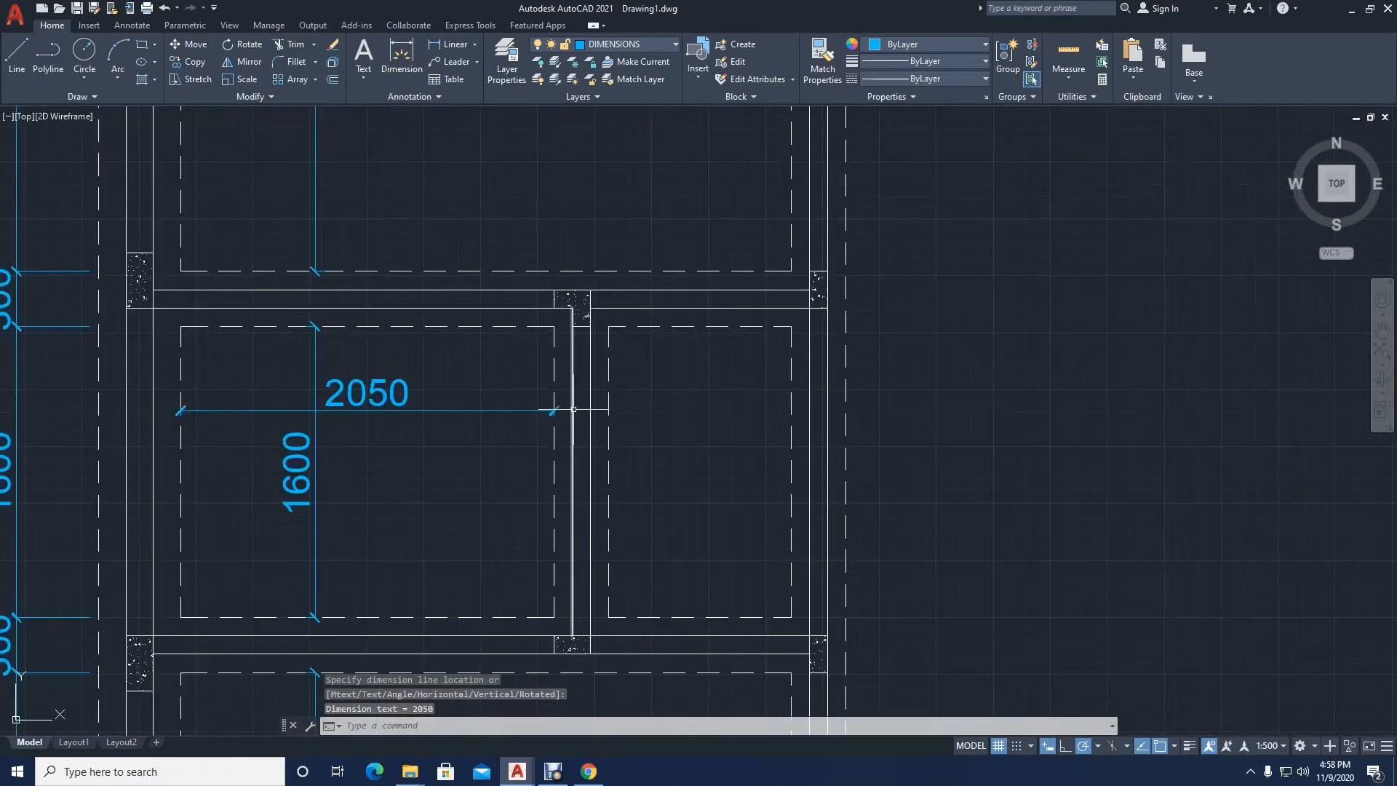
Step: Add a horizontal linear dimension across the narrow room beside the small middle-left room, aligned with the 2050 dimension
key("Return")
left_click(608, 398)
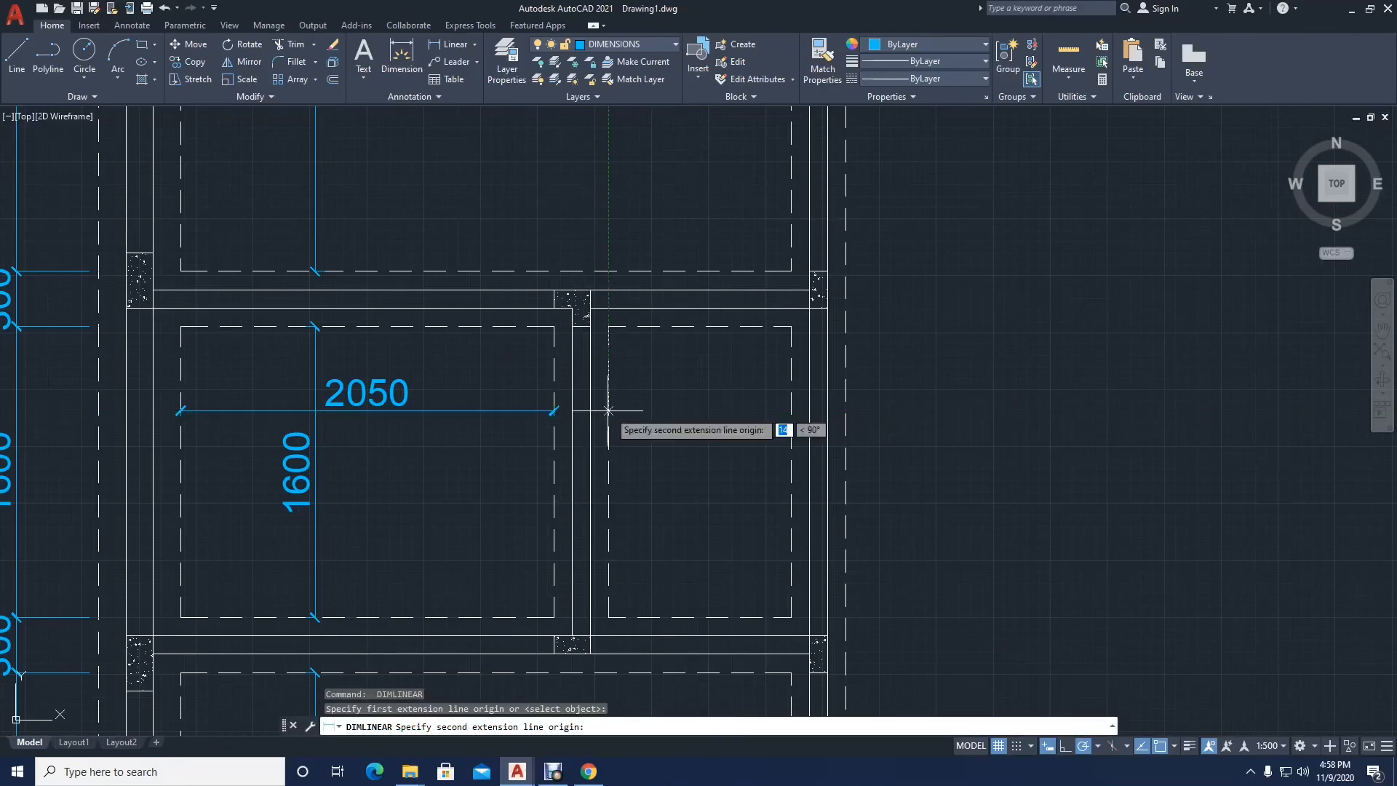
left_click(792, 398)
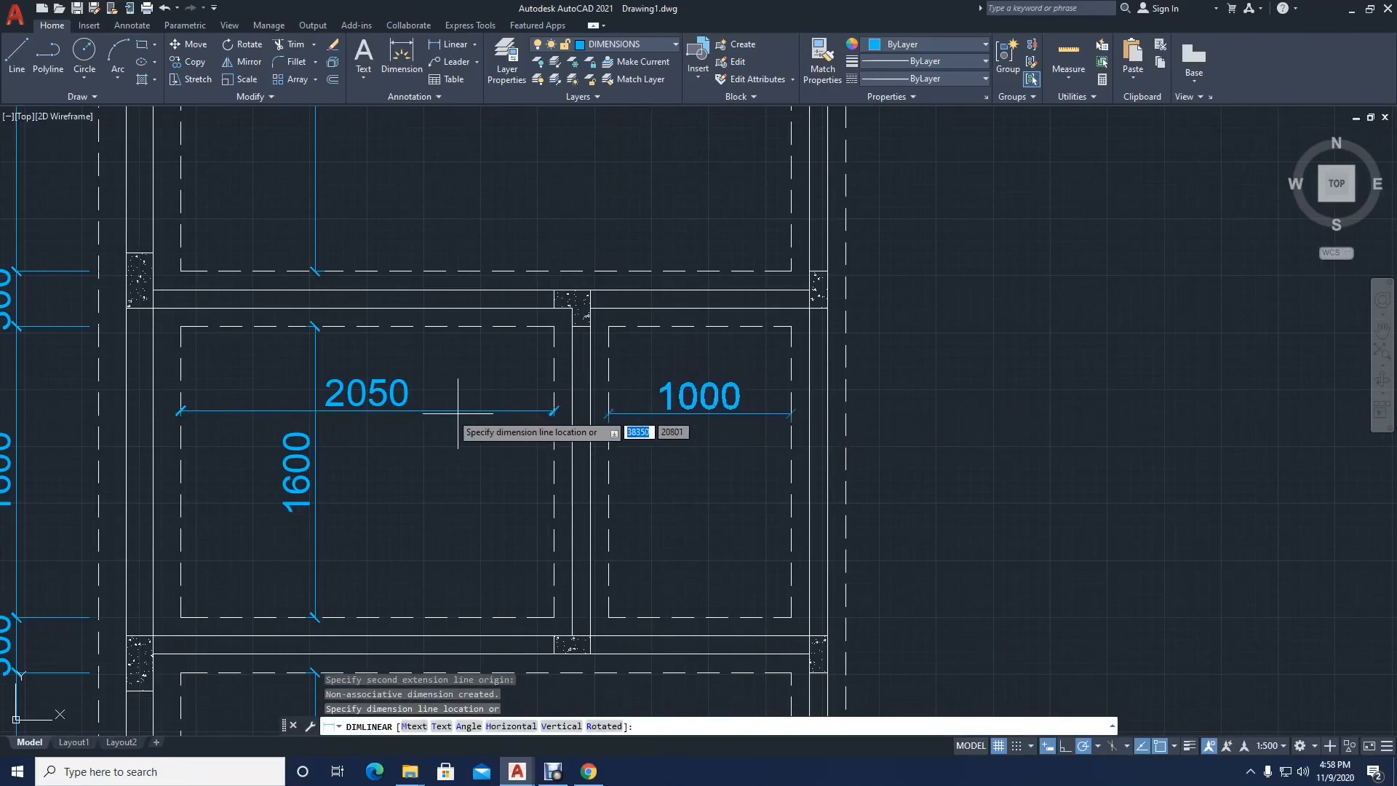
left_click(364, 412)
Step: Add a vertical linear dimension between the upper and lower dashed edges of the narrow room beside the small middle-left room, left of its centre
key("Return")
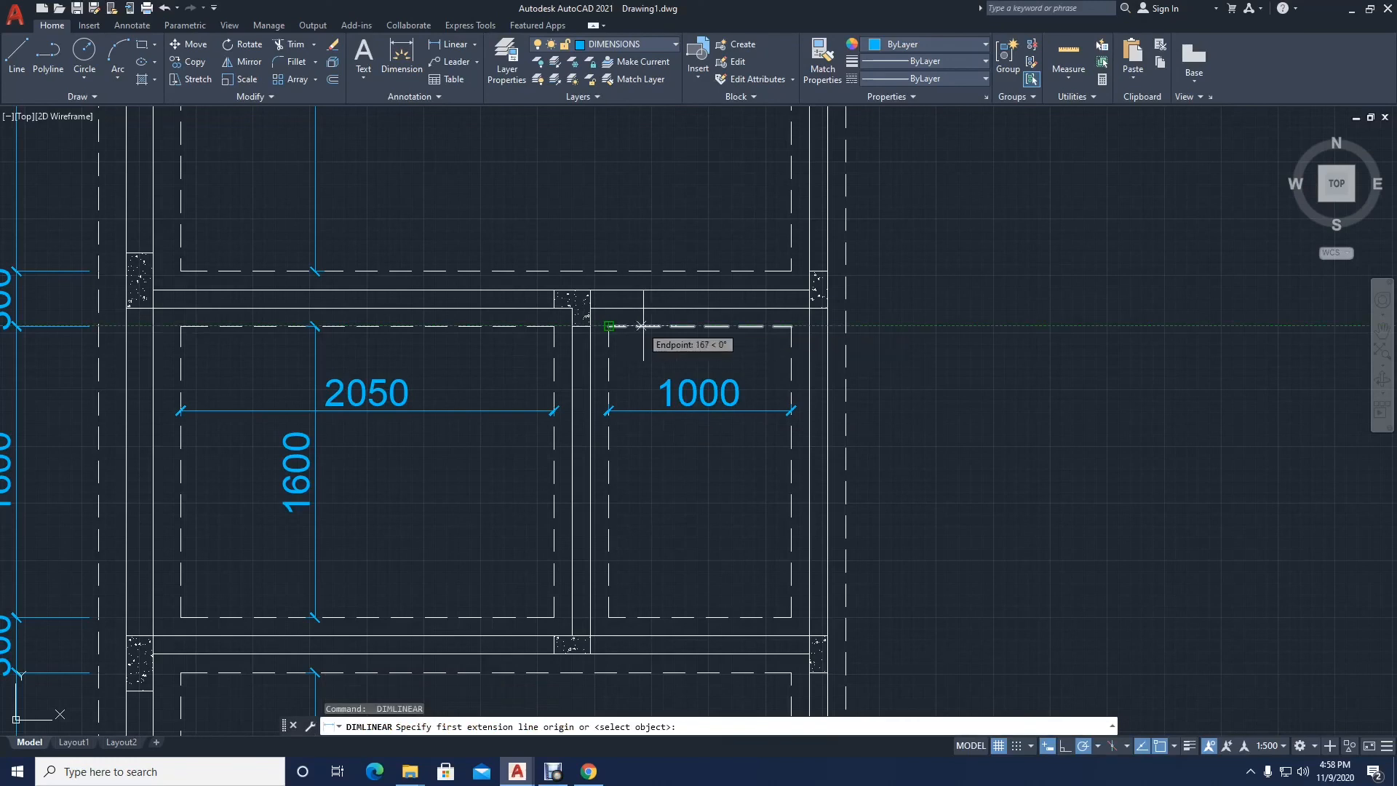
left_click(673, 326)
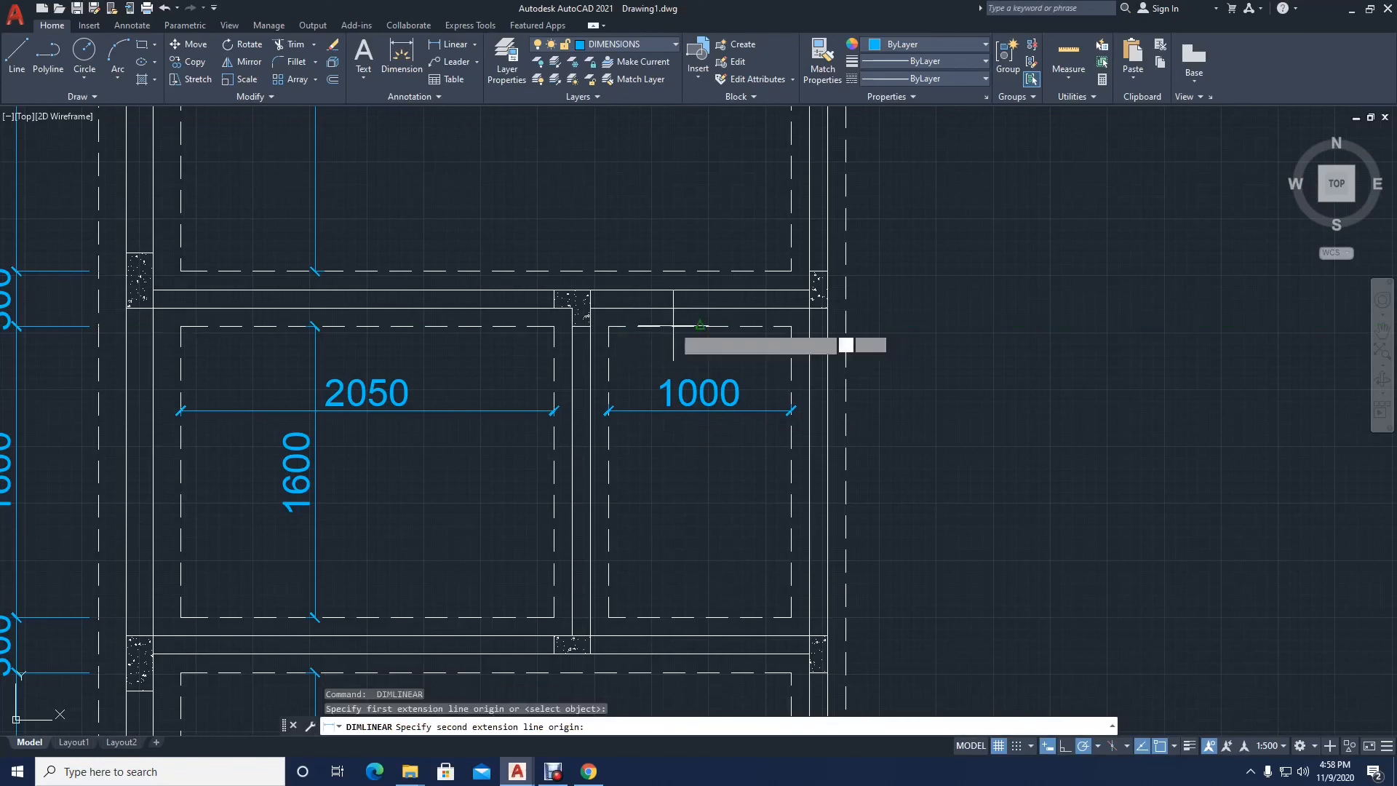
left_click(675, 617)
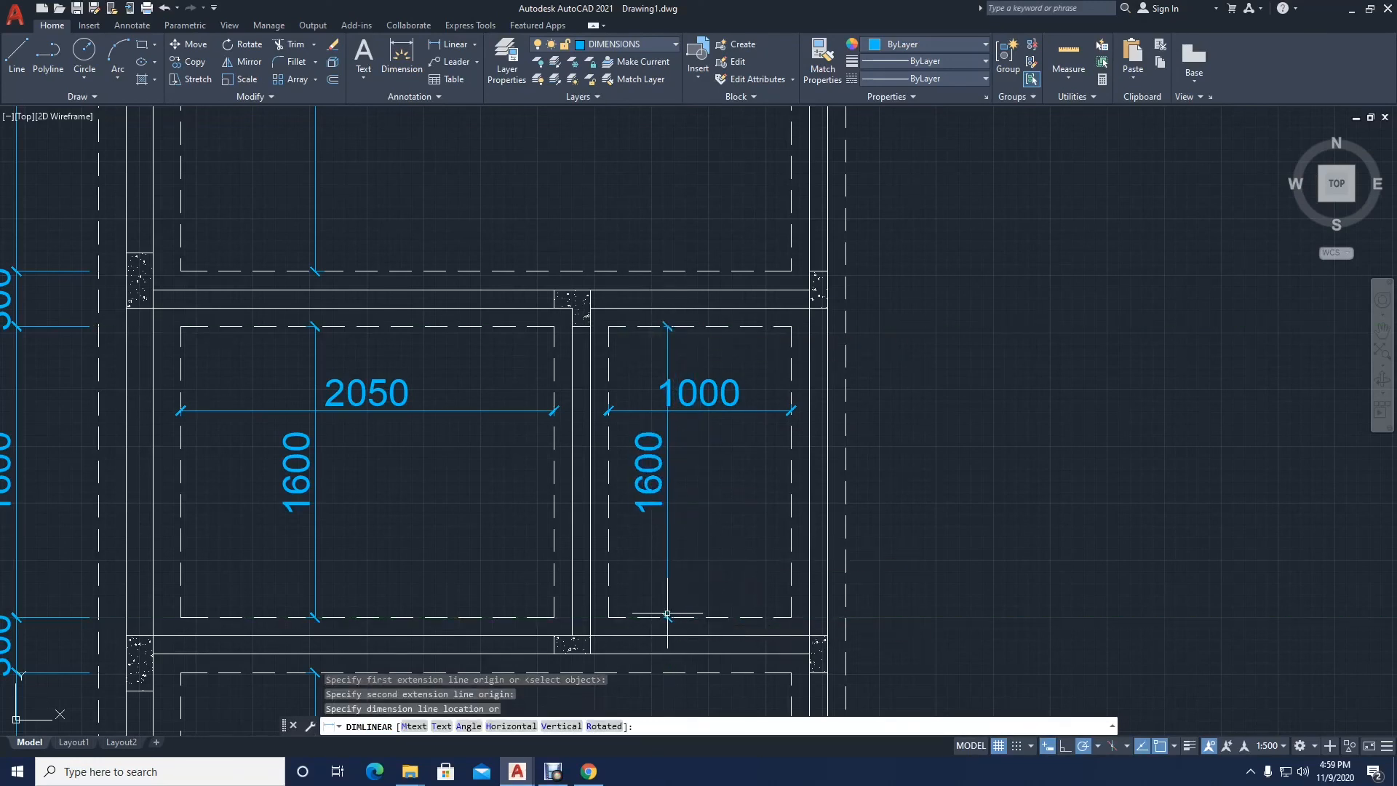
left_click(667, 613)
Step: Add a horizontal linear dimension between the side dashed edges of the upper-left room, in its upper part
scroll(611, 655, "down", 4)
key("Return")
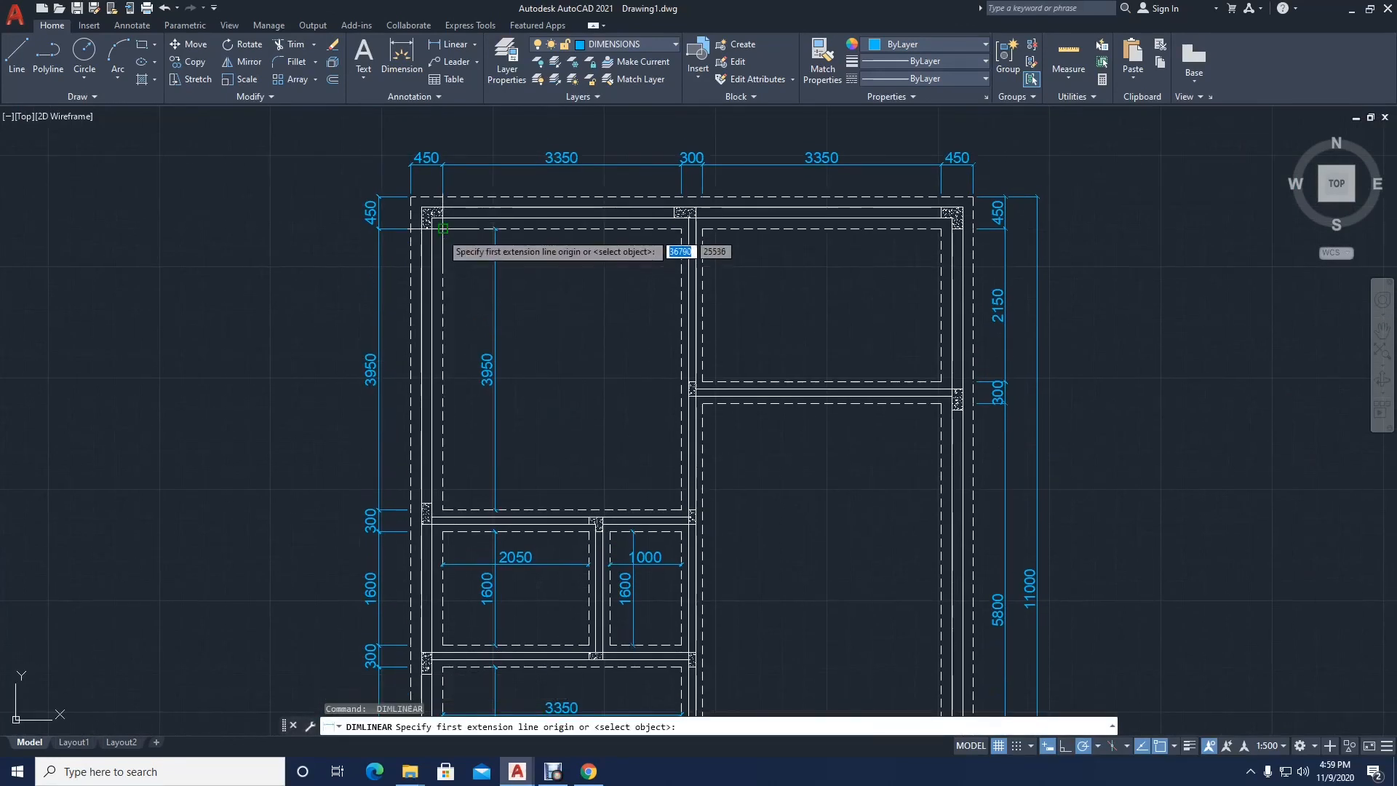
left_click(442, 288)
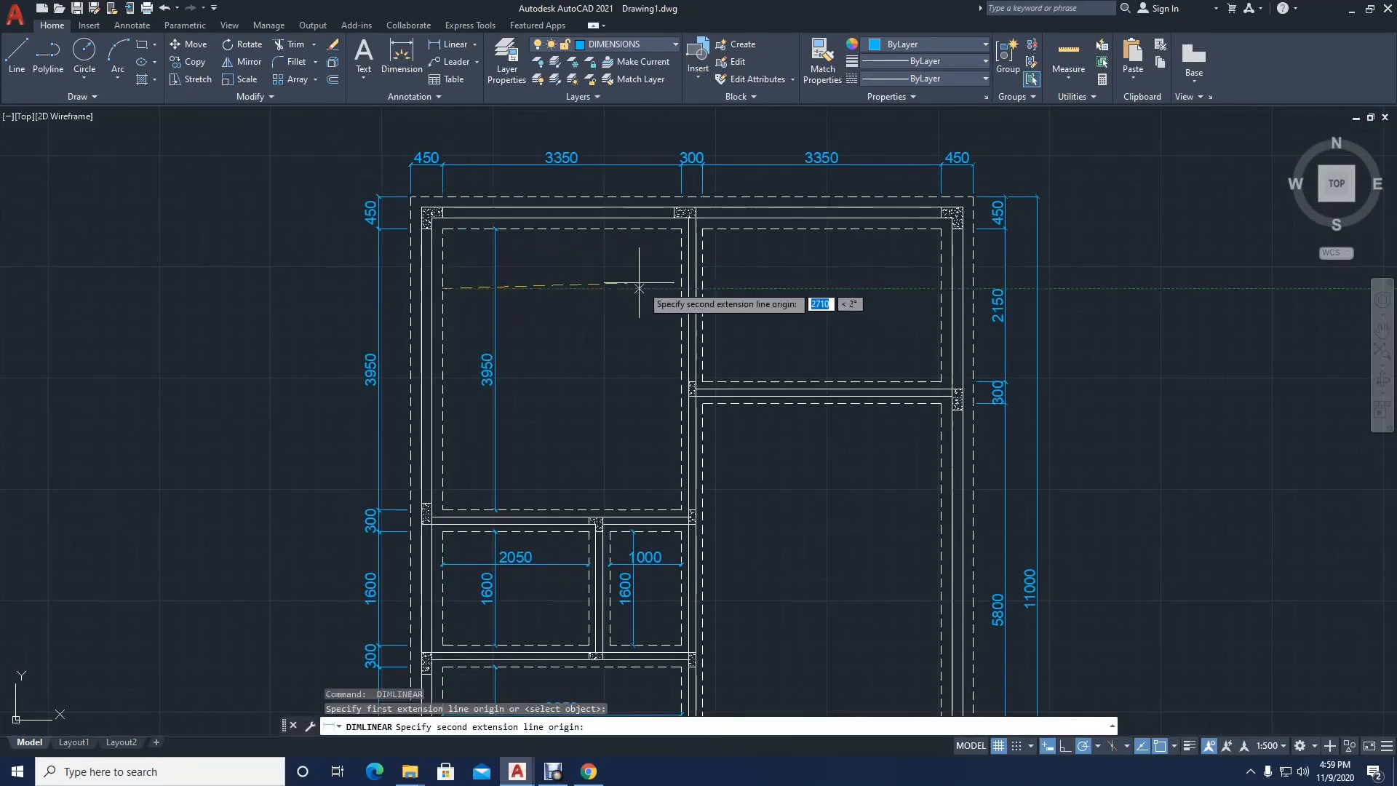
left_click(682, 289)
left_click(646, 285)
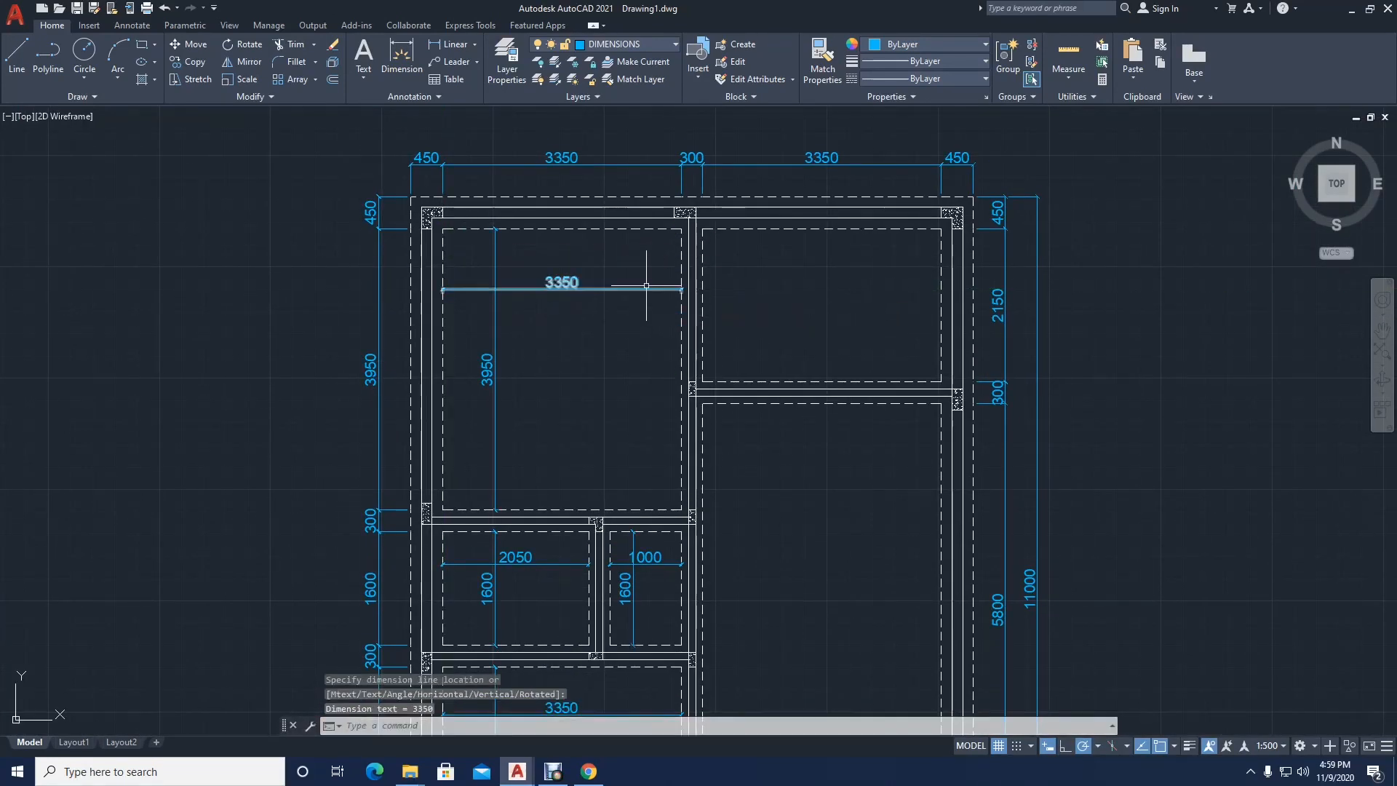
Step: Add a horizontal linear dimension between the side dashed edges of the upper-right room, slightly above mid-height
key("Return")
left_click(703, 230)
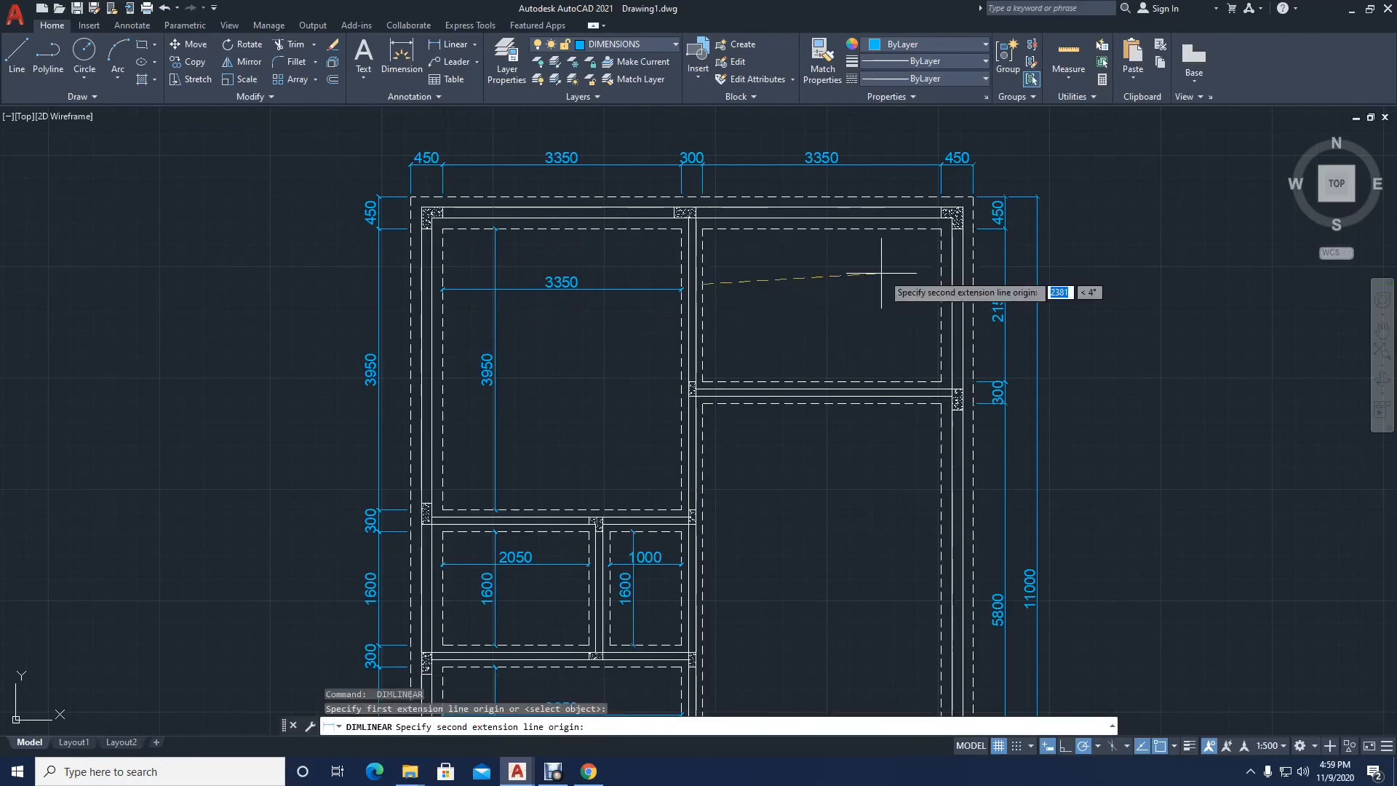
left_click(940, 283)
left_click(941, 286)
Step: Add a vertical linear dimension between the upper and lower dashed edges of the upper-right room, toward its left side
key("Return")
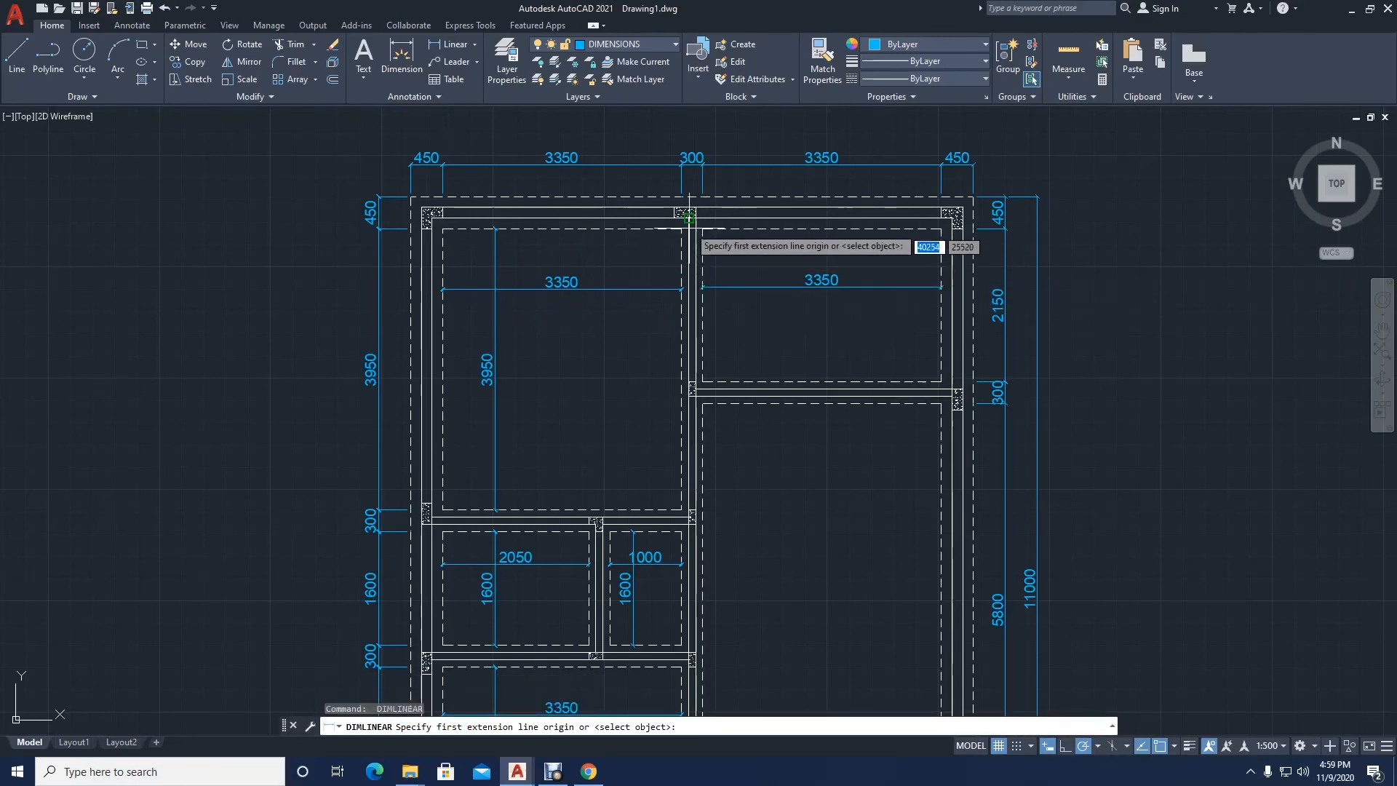
left_click(703, 228)
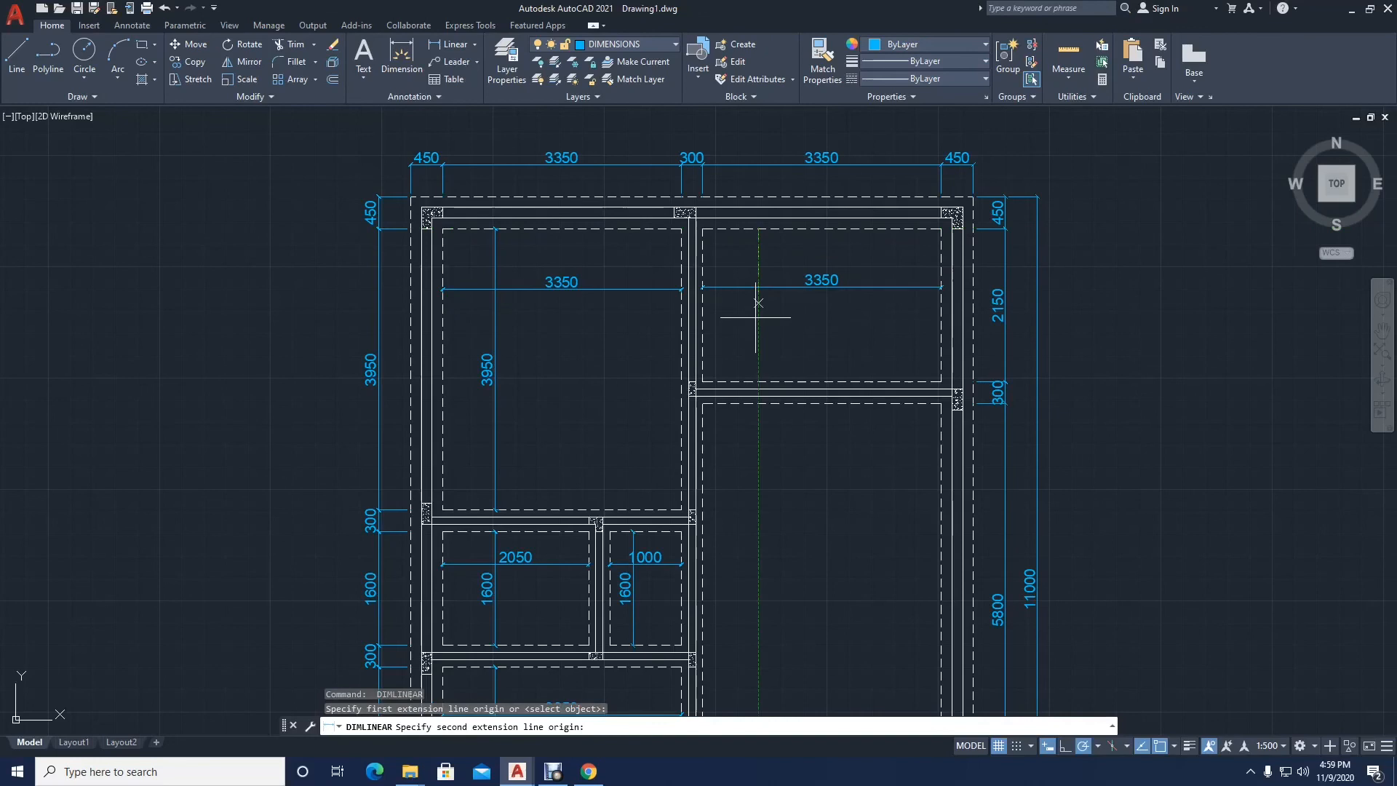
left_click(758, 382)
left_click(755, 350)
Step: Add a vertical linear dimension between the upper and lower dashed edges of the large middle-right room, roughly aligned with the 2150 dimension above
key("Return")
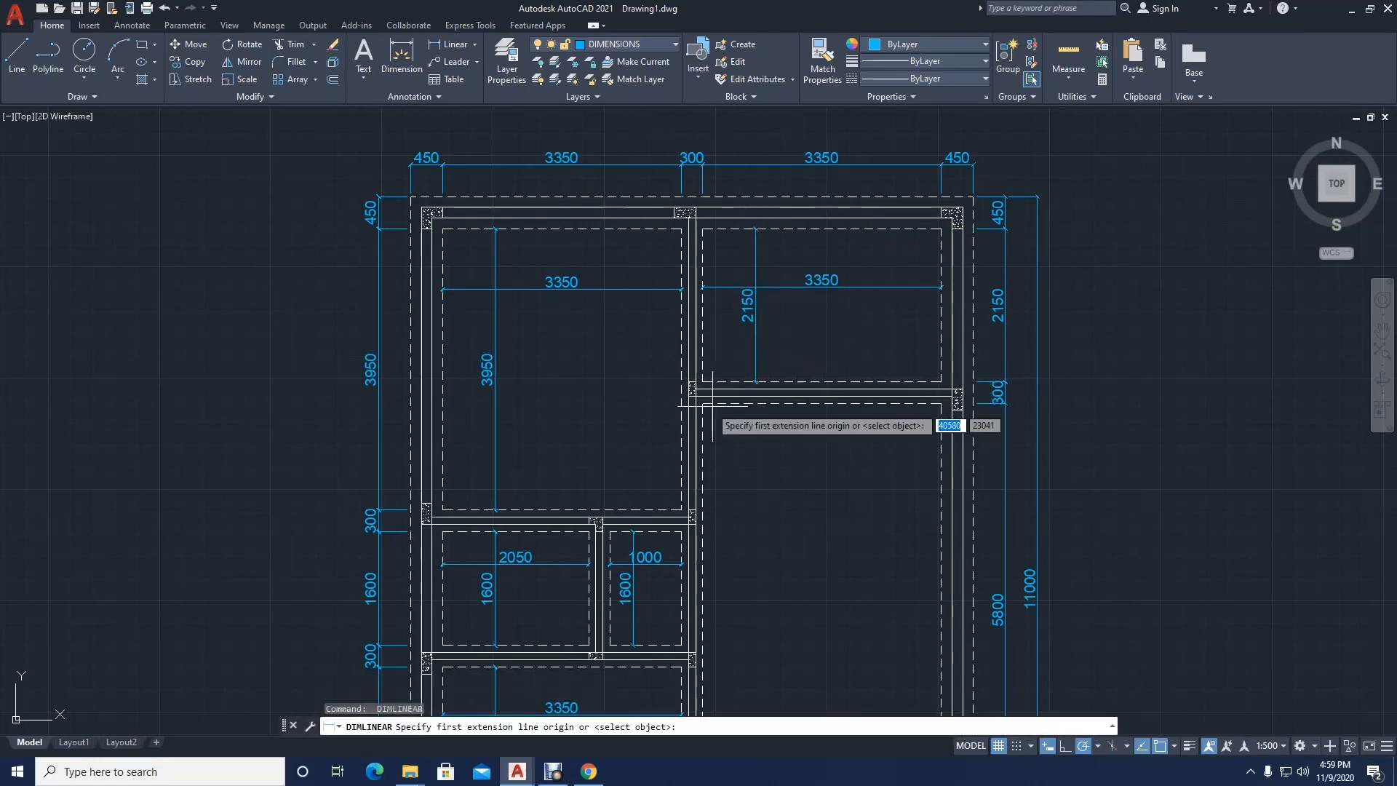
left_click(751, 403)
scroll(735, 407, "down", 5)
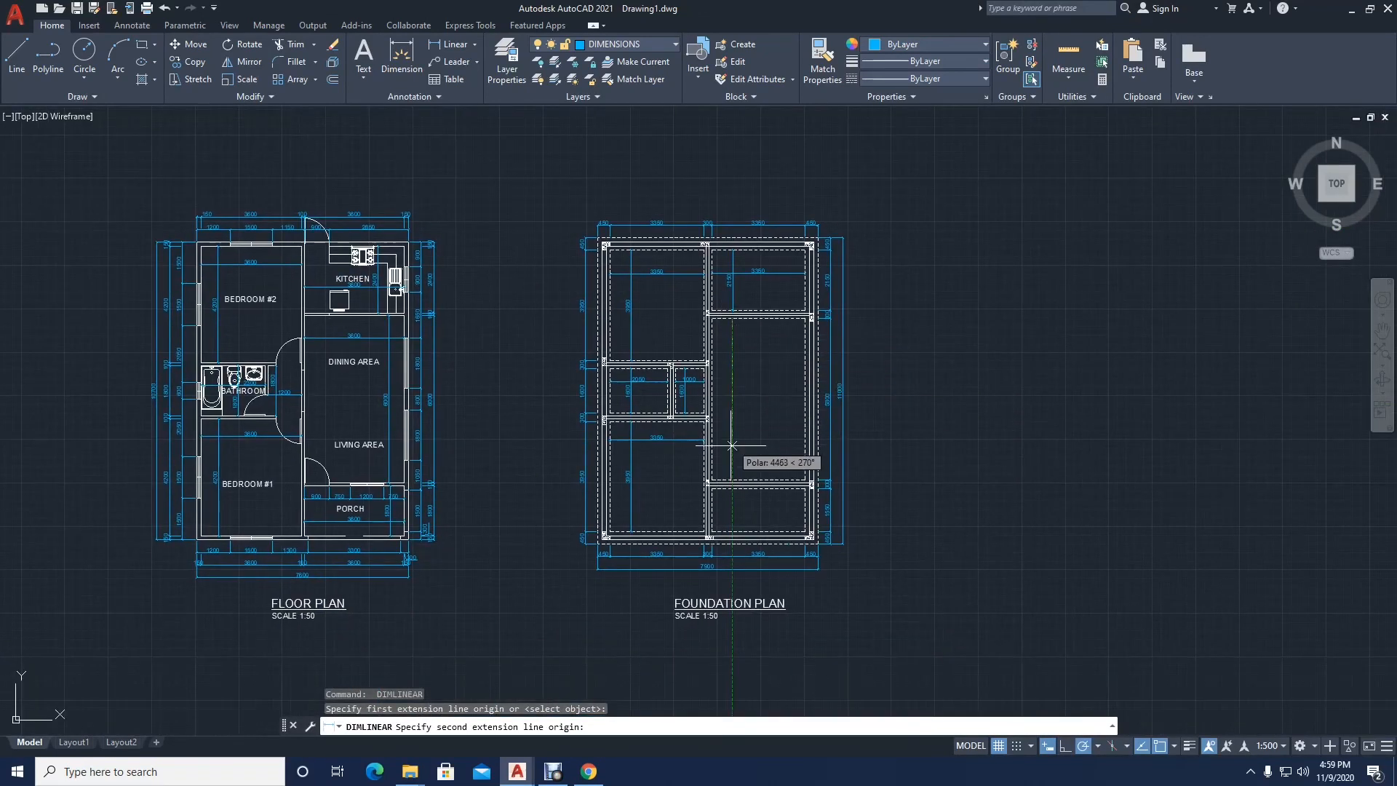
left_click(707, 480)
left_click(734, 450)
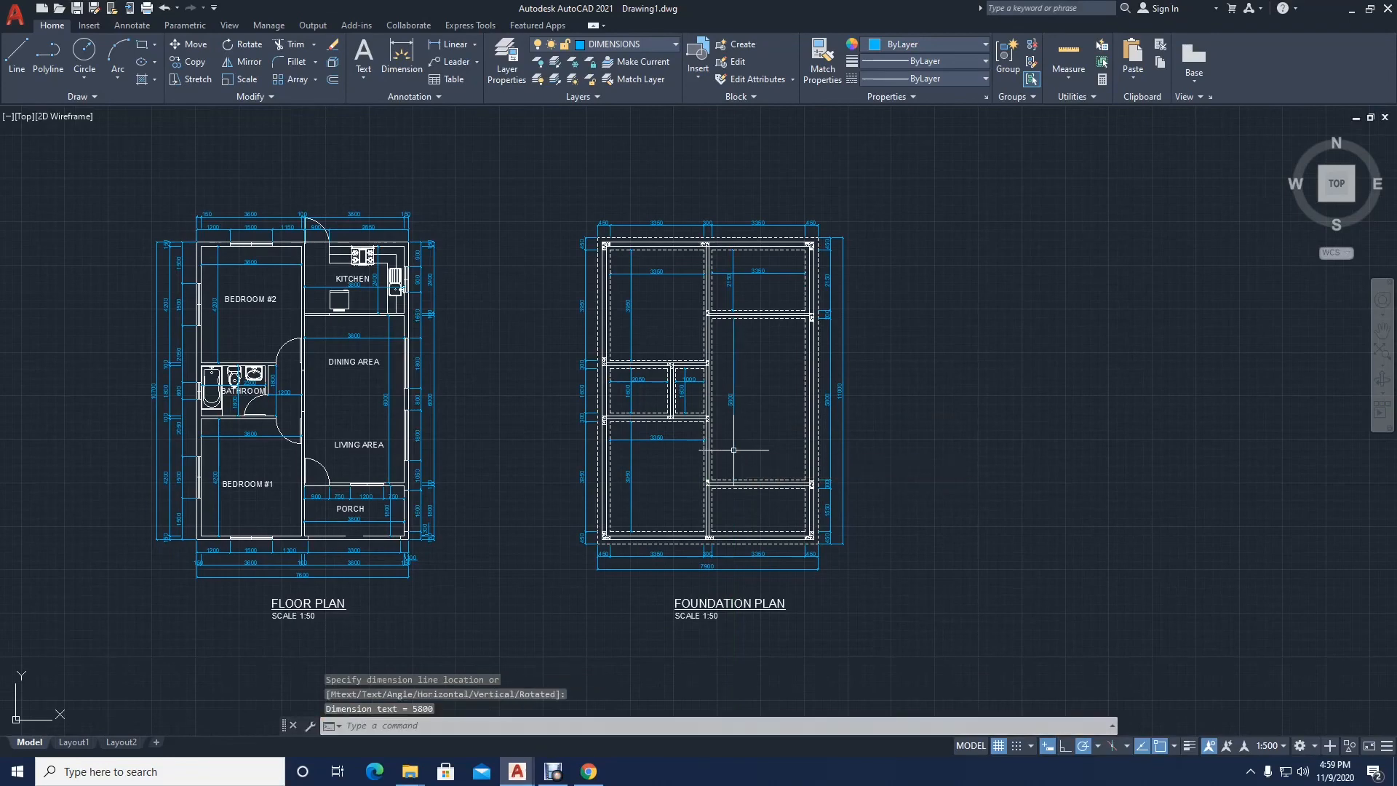
Step: Add a horizontal linear dimension between the side dashed edges of the large middle-right room, near its upper edge
key("Return")
left_click(715, 341)
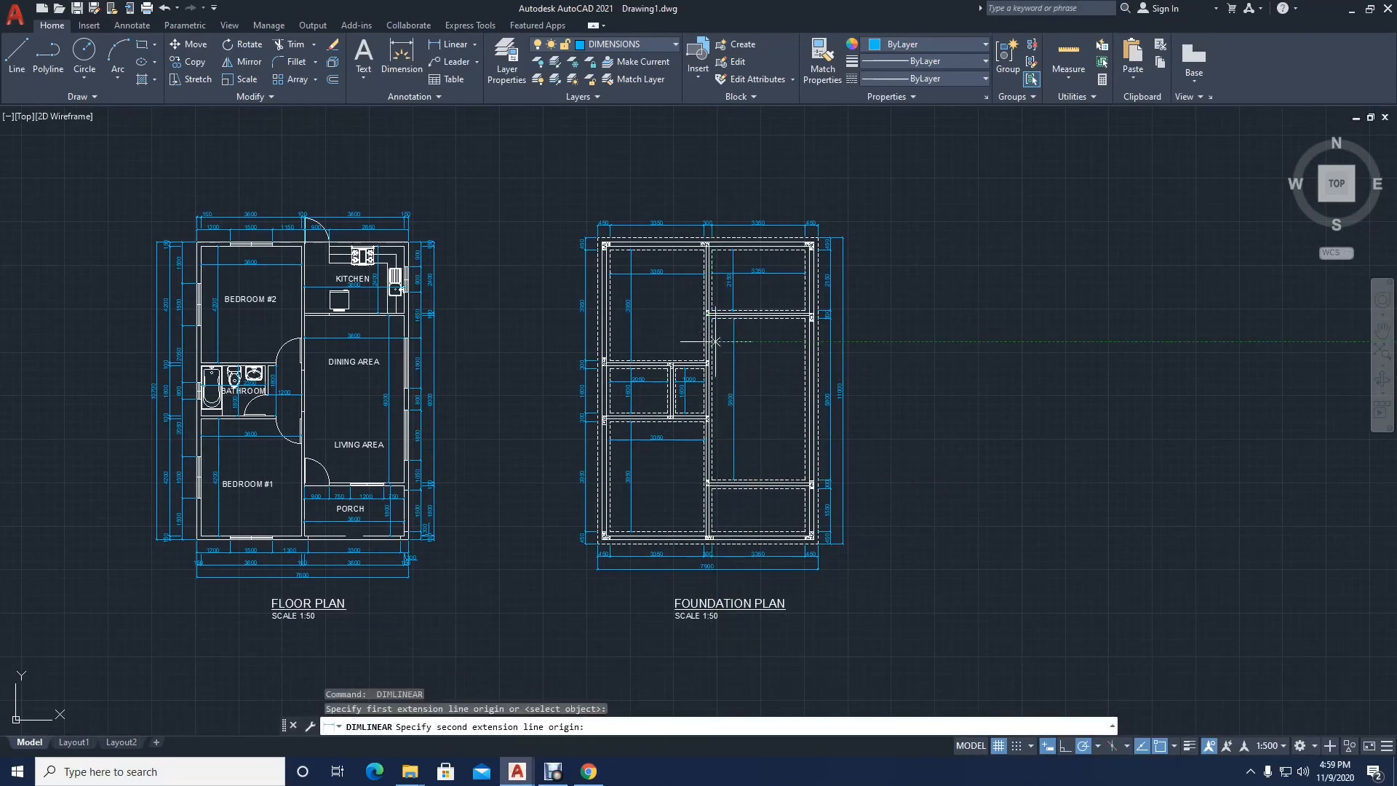
left_click(806, 341)
left_click(789, 340)
Step: Add a horizontal linear dimension between the side dashed edges of the lower-right room, in its upper part
scroll(713, 456, "up", 3)
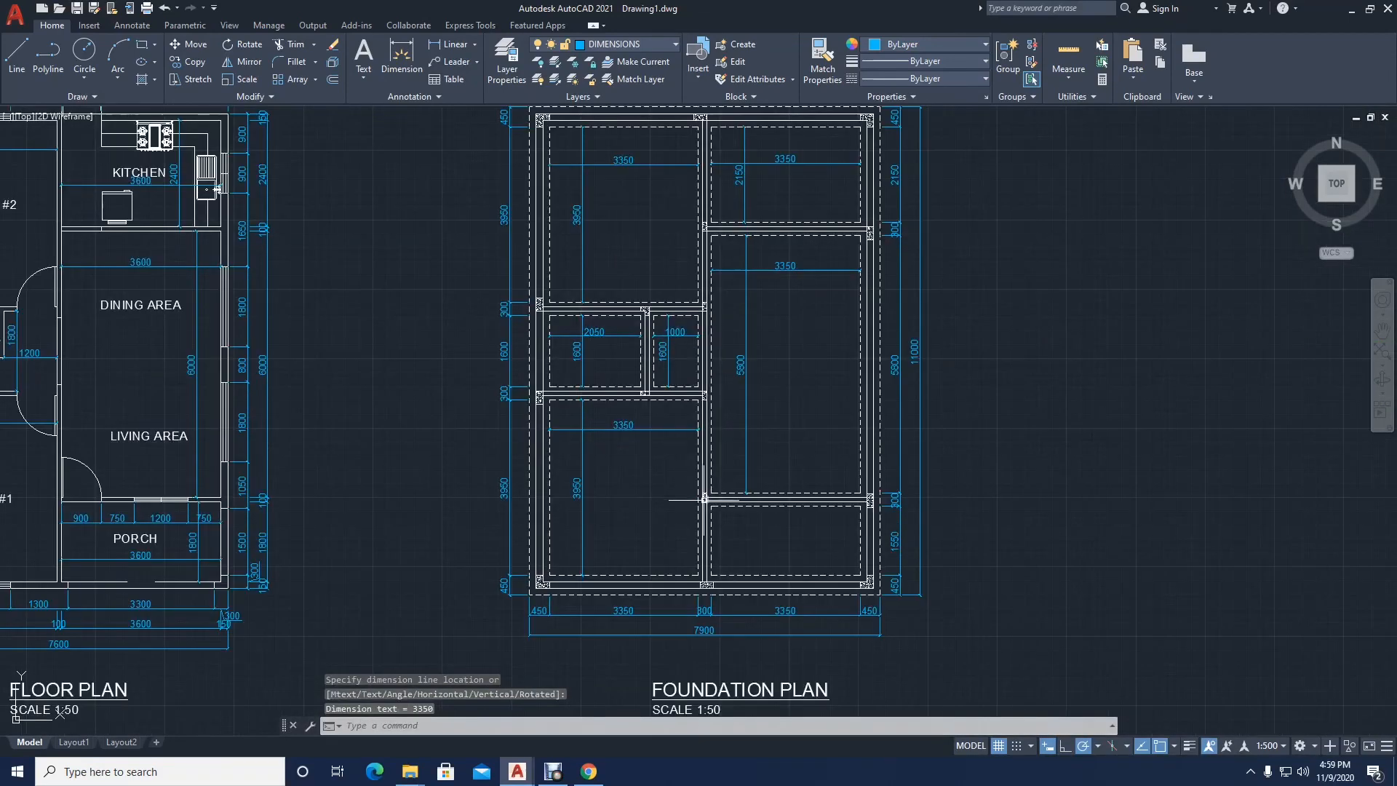
key("Return")
left_click(711, 531)
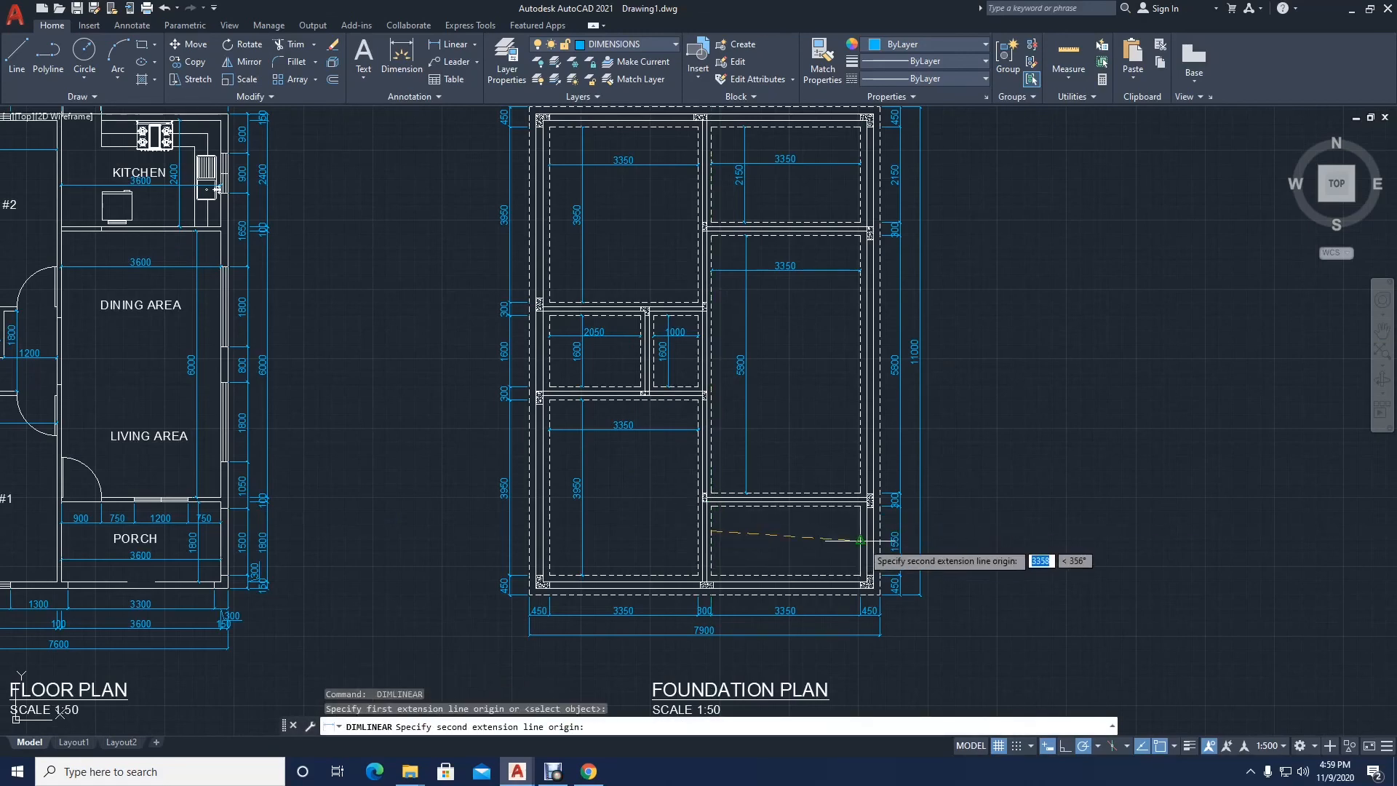
left_click(861, 531)
left_click(842, 530)
Step: Add a vertical linear dimension between the upper and lower dashed edges of the lower-right room, aligned with the 5800 dimension above it
key("Return")
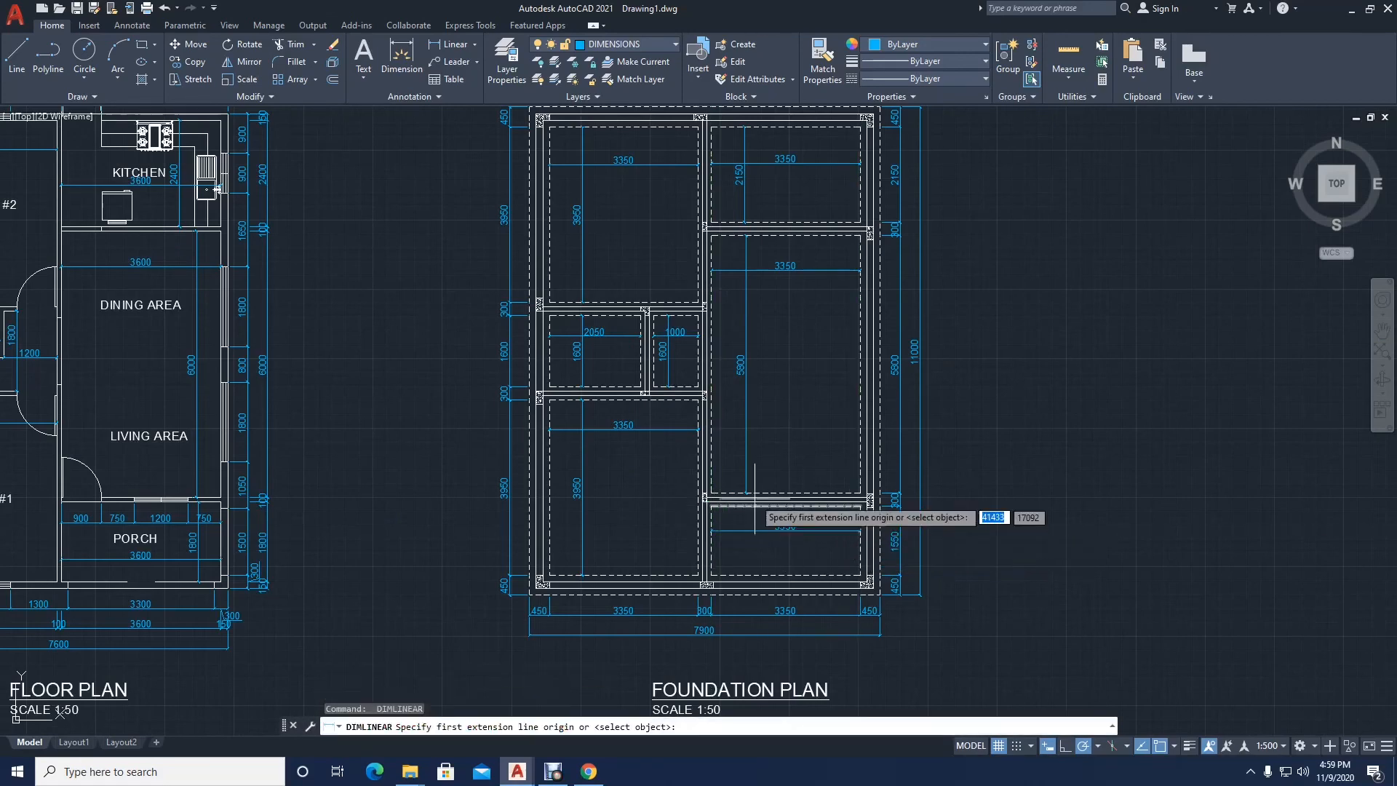
scroll(755, 496, "up", 4)
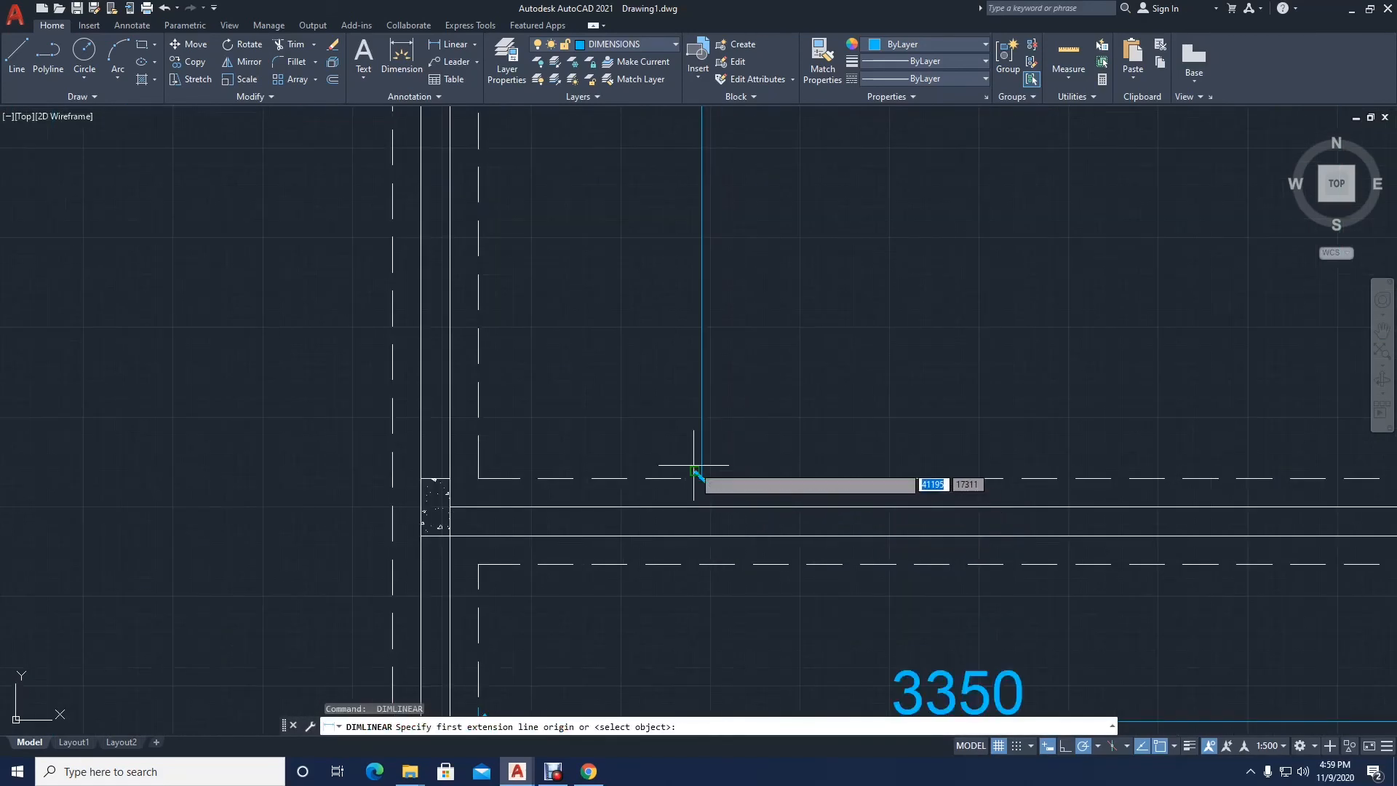
left_click(701, 553)
scroll(702, 553, "down", 4)
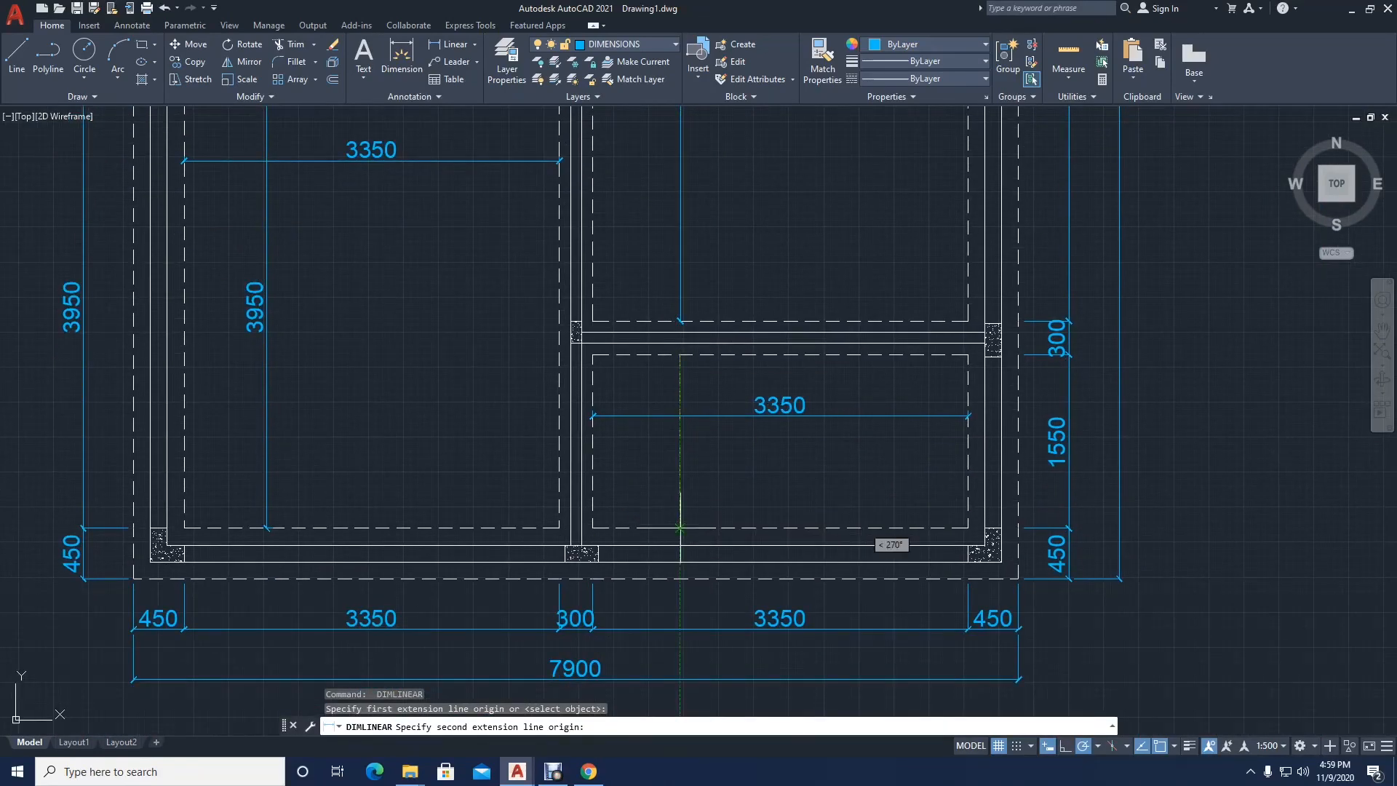
left_click(679, 528)
left_click(681, 501)
Step: Review the dimensioned foundation plan and compare its layout with the floor plan beside it
scroll(576, 414, "down", 3)
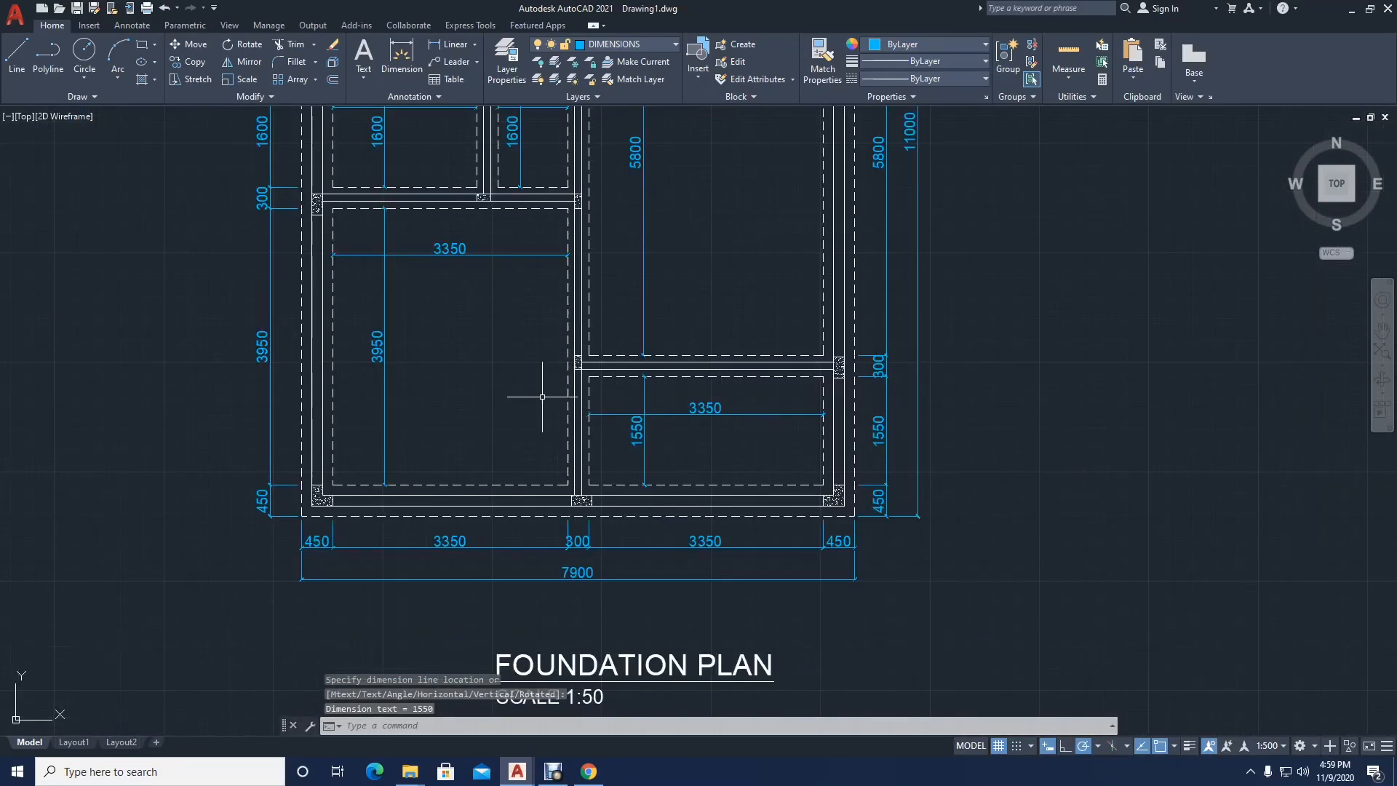
scroll(542, 400, "down", 4)
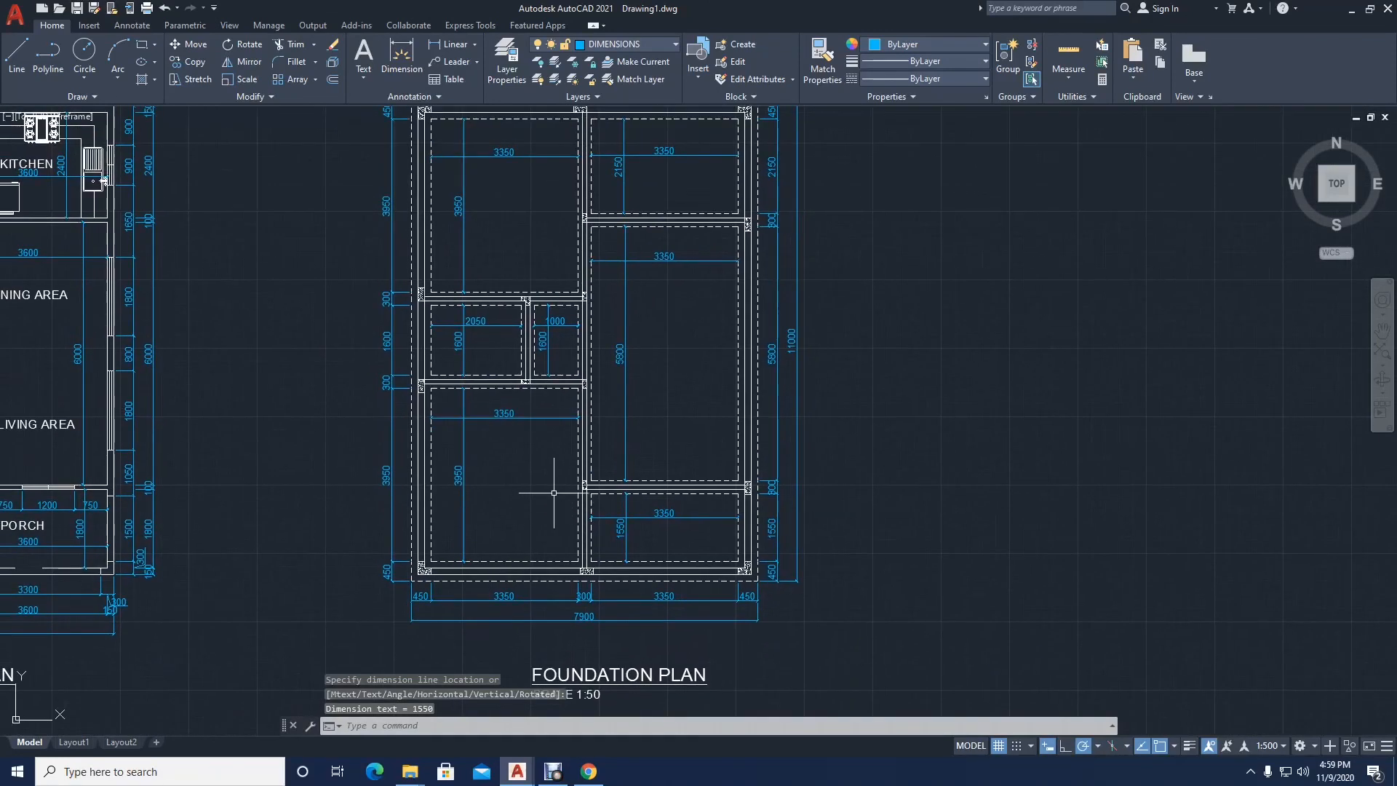
middle_click_drag(545, 435, 542, 518)
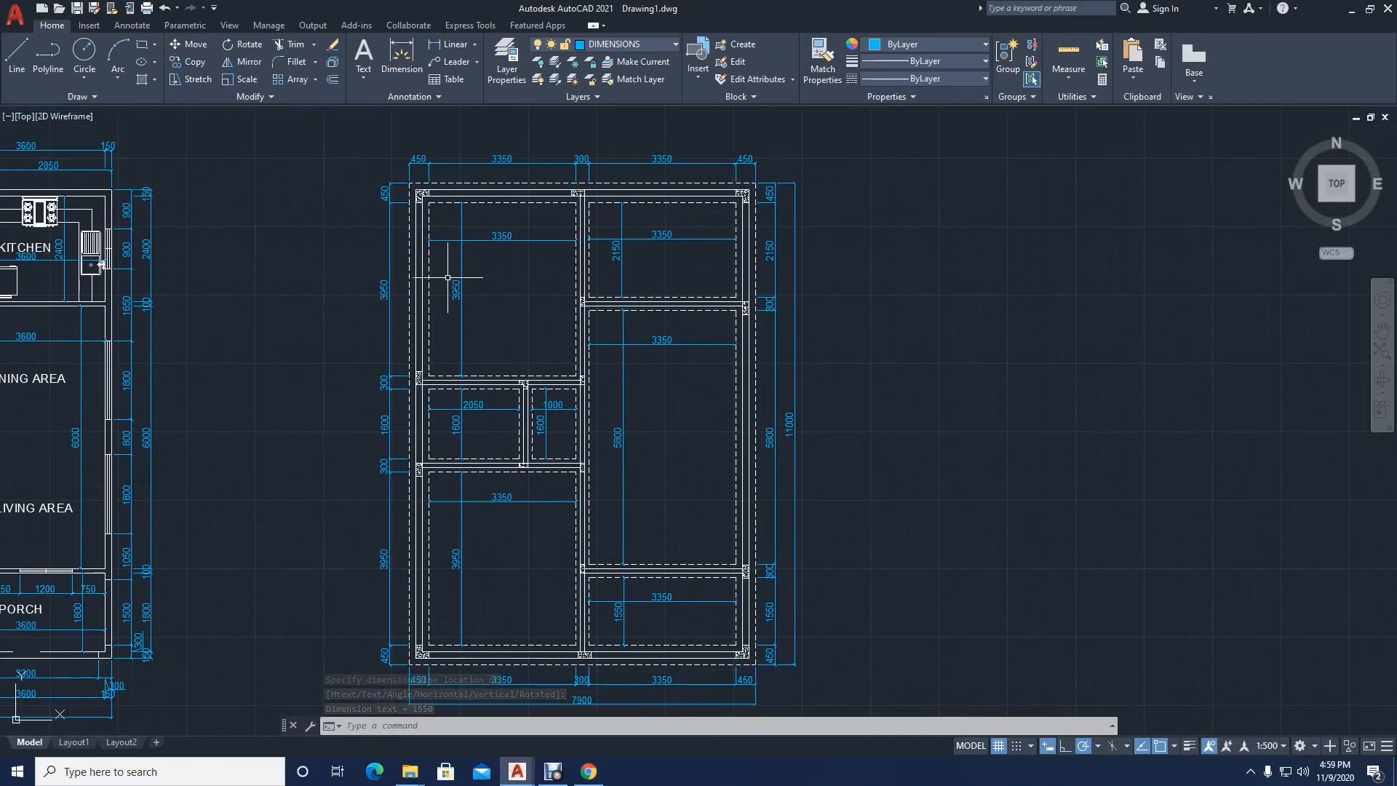
scroll(502, 367, "down", 3)
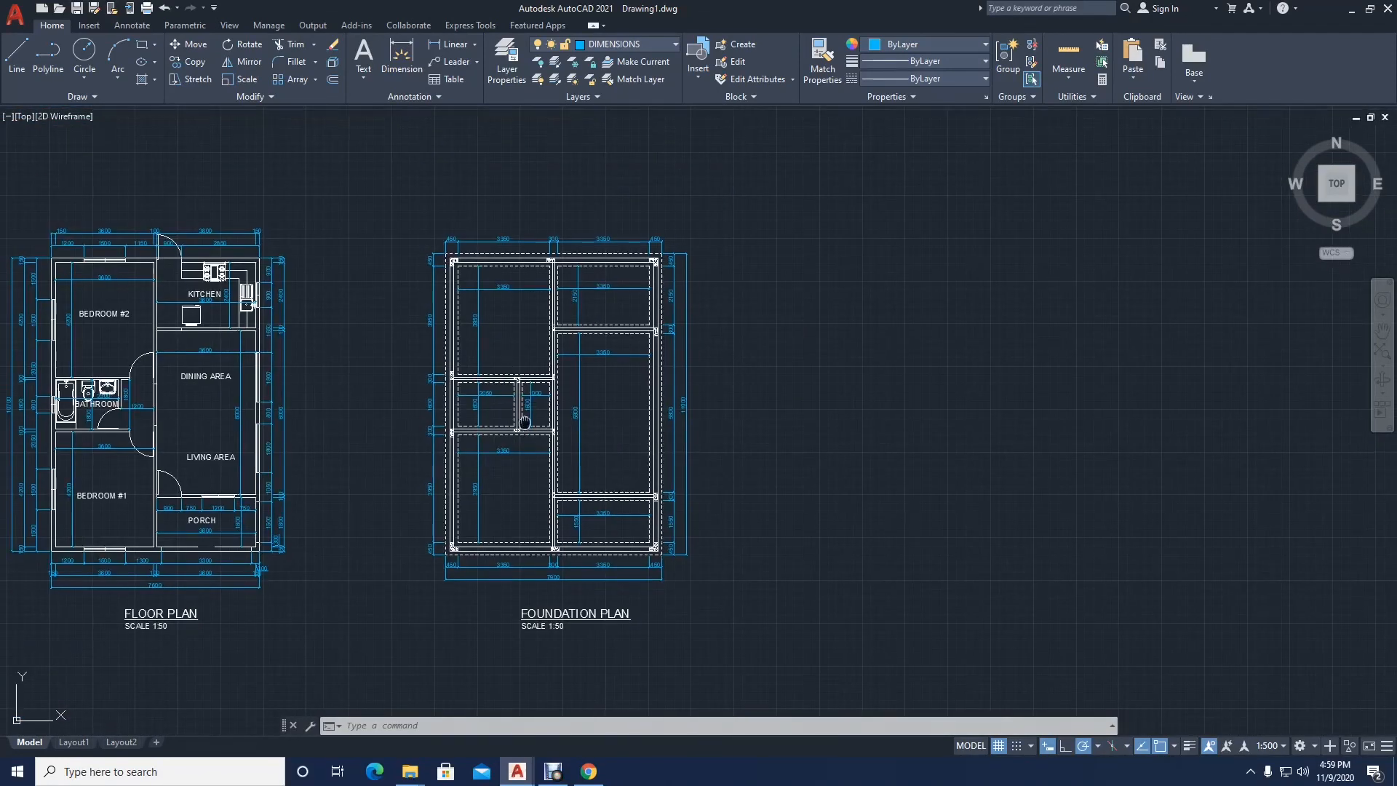
mouse_move(502, 371)
middle_mouse_down()
mouse_move(520, 345)
mouse_move(475, 418)
middle_mouse_up()
scroll(513, 398, "up", 3)
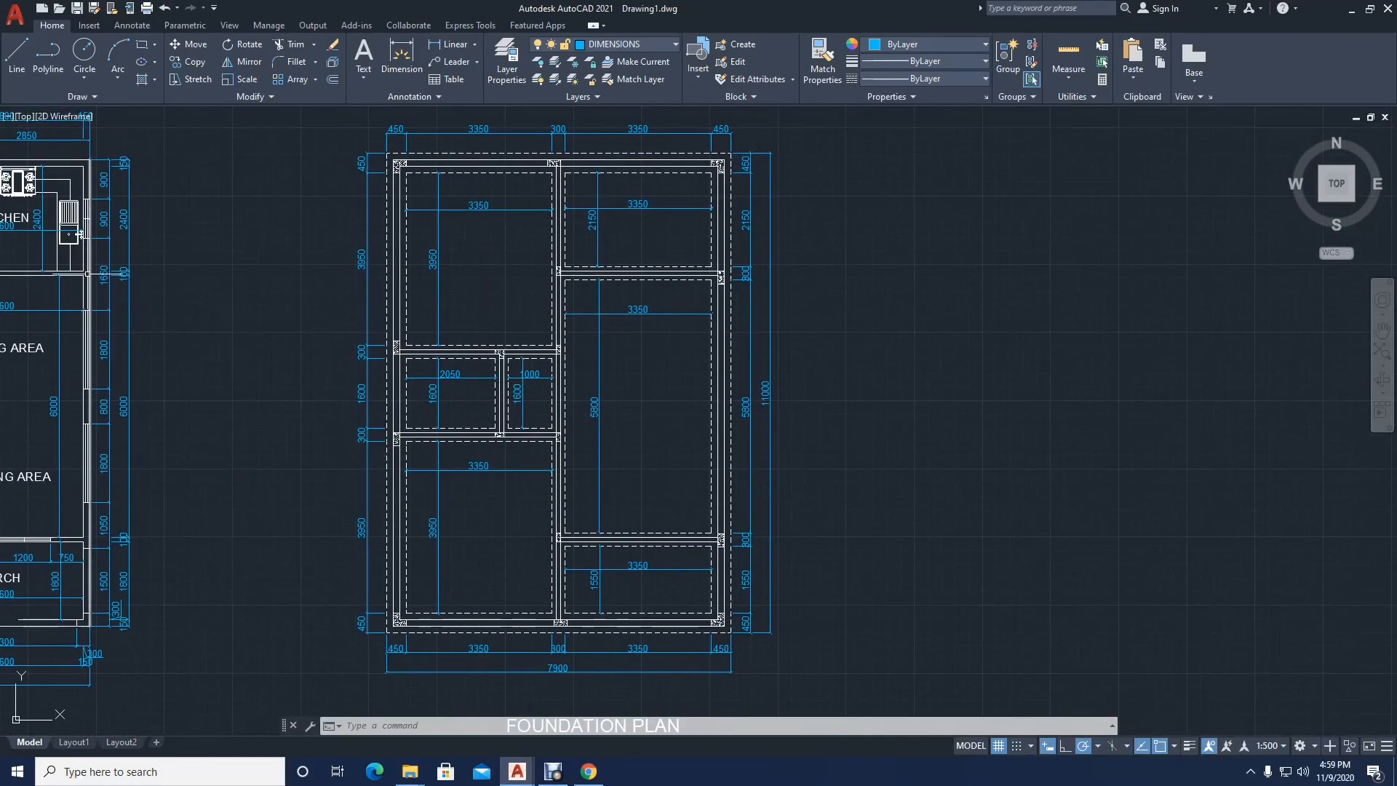
middle_click_drag(58, 309, 372, 334)
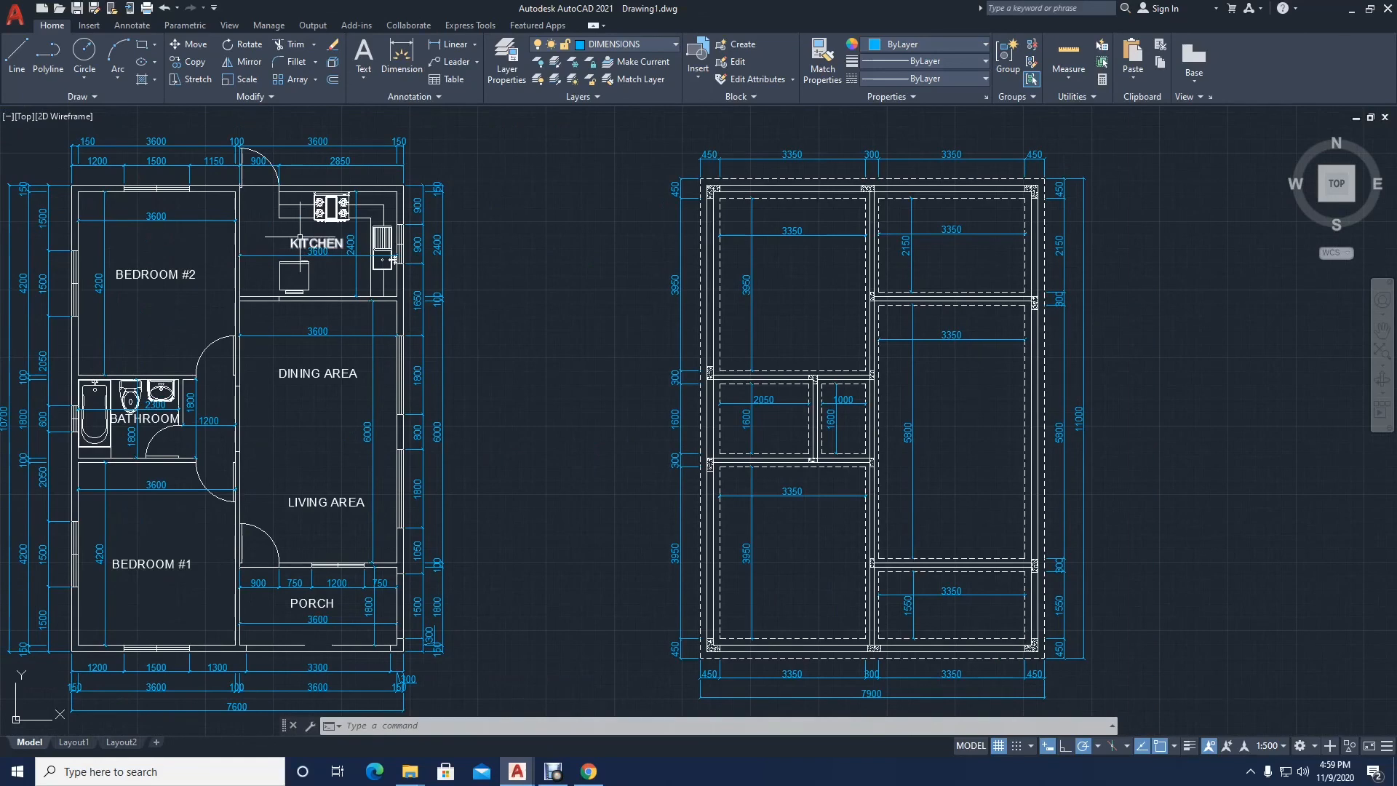
middle_click_drag(181, 293, 168, 294)
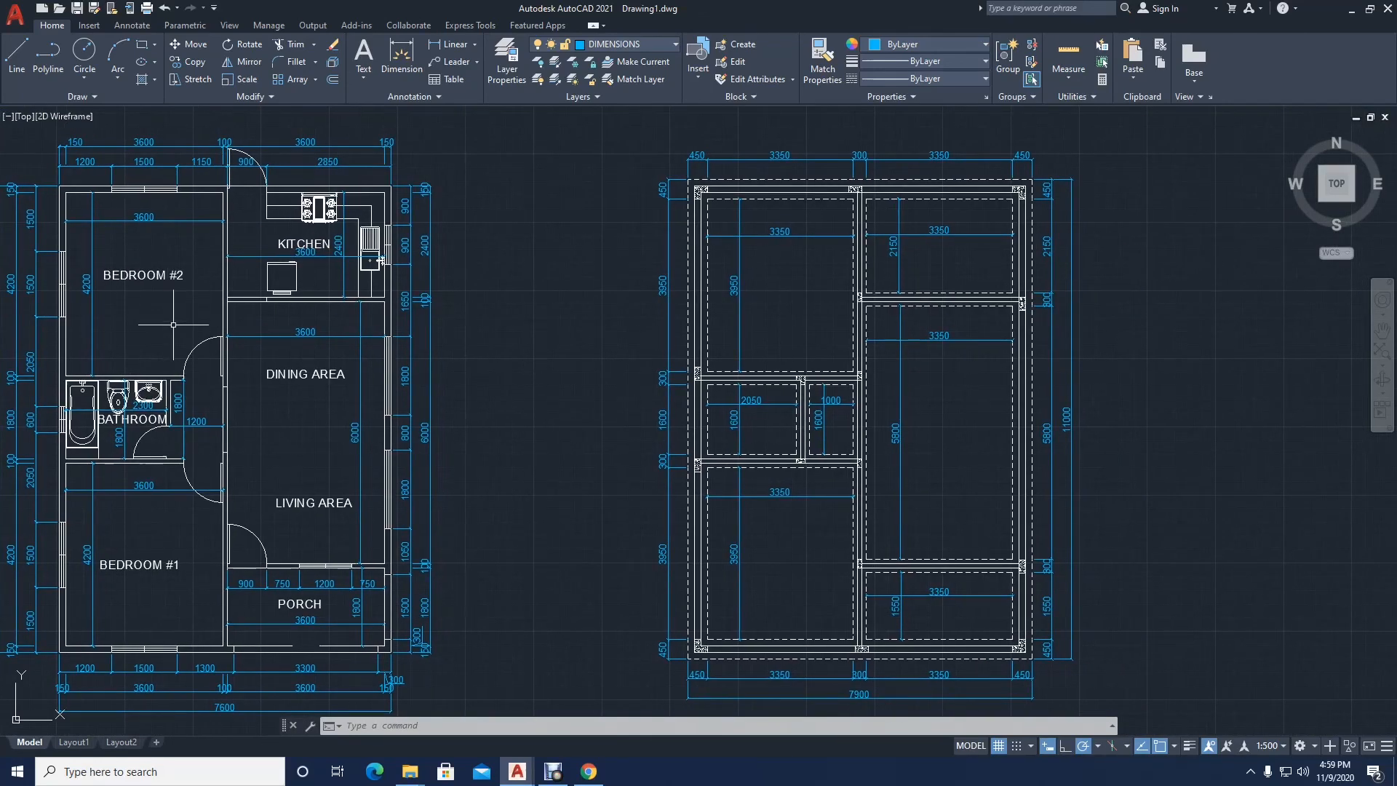
mouse_move(227, 388)
middle_mouse_down()
mouse_move(352, 369)
mouse_move(71, 358)
middle_mouse_up()
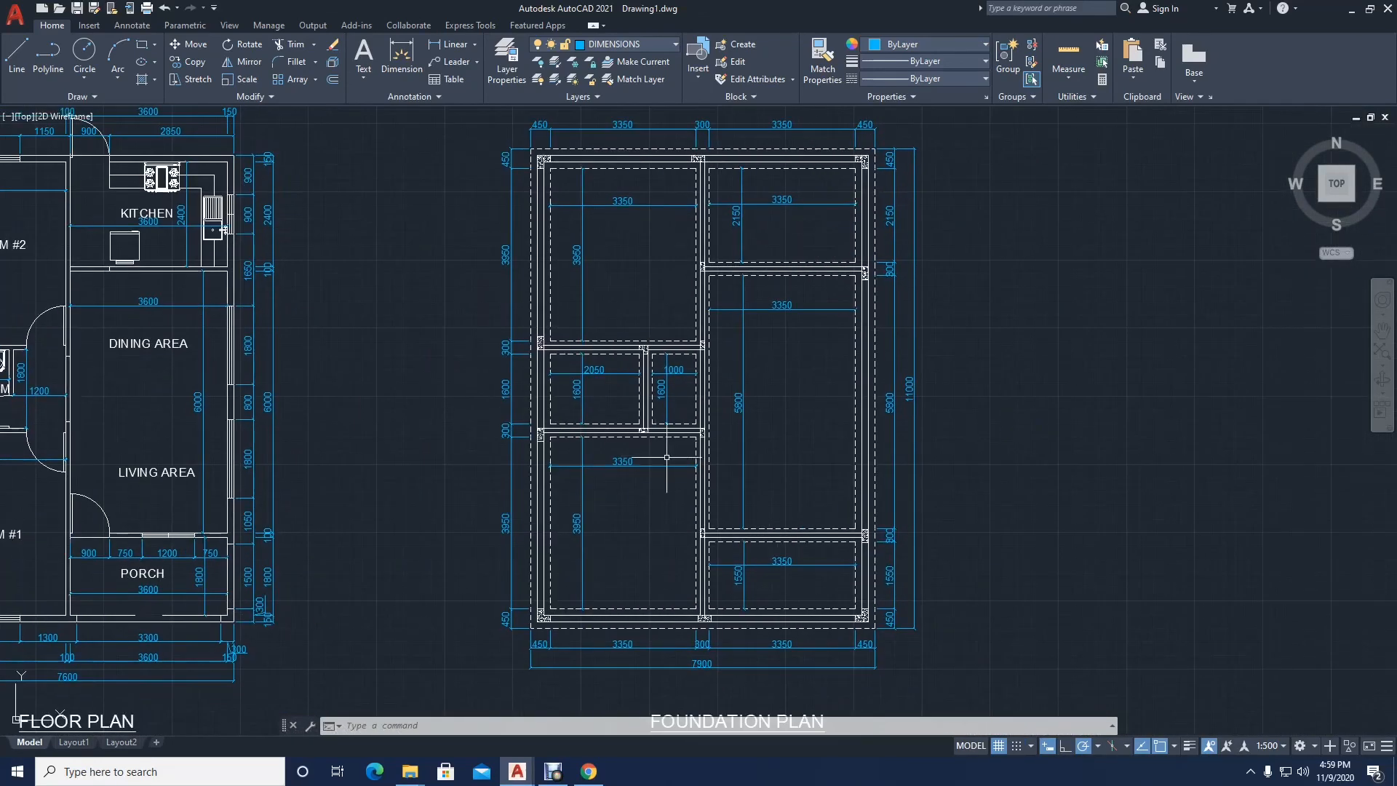
middle_click_drag(666, 458, 576, 472)
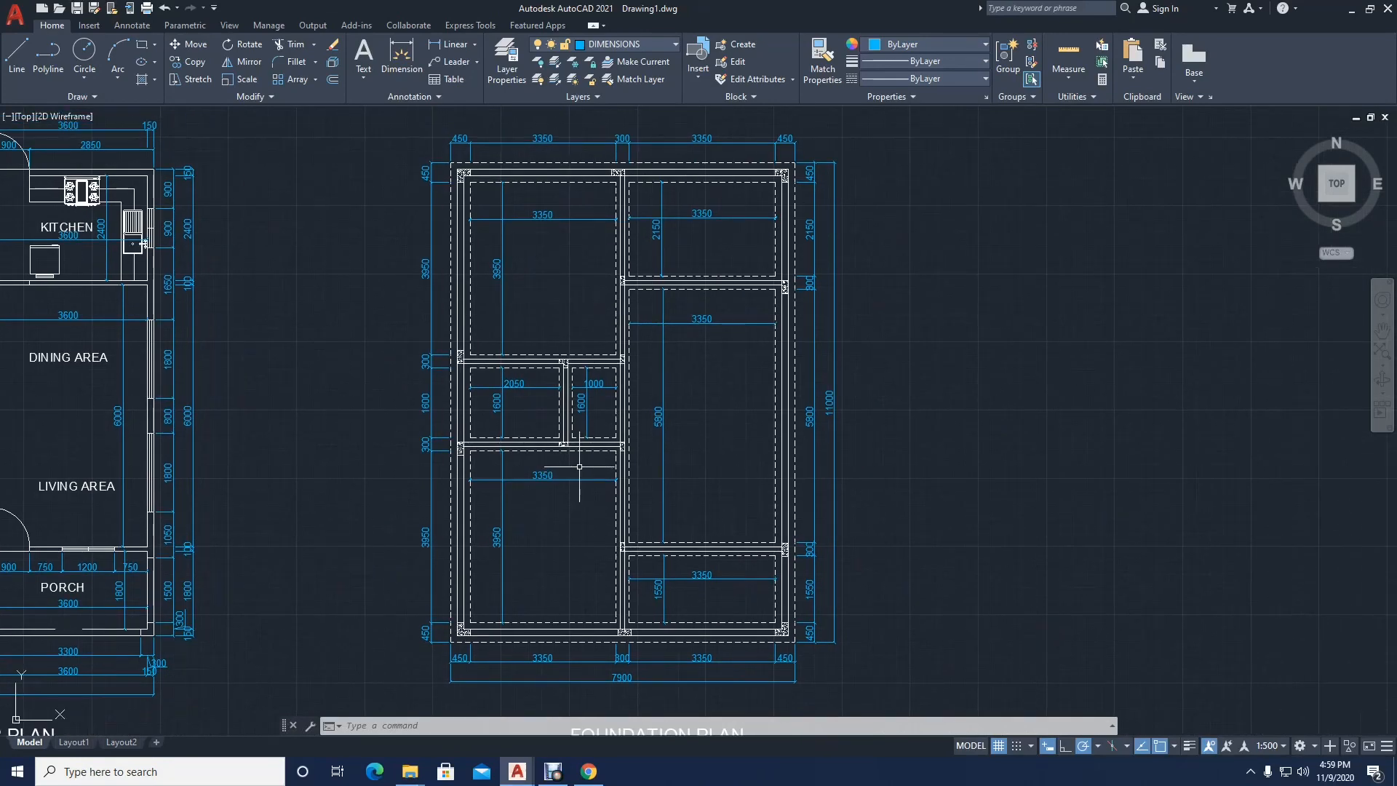
scroll(637, 446, "down", 3)
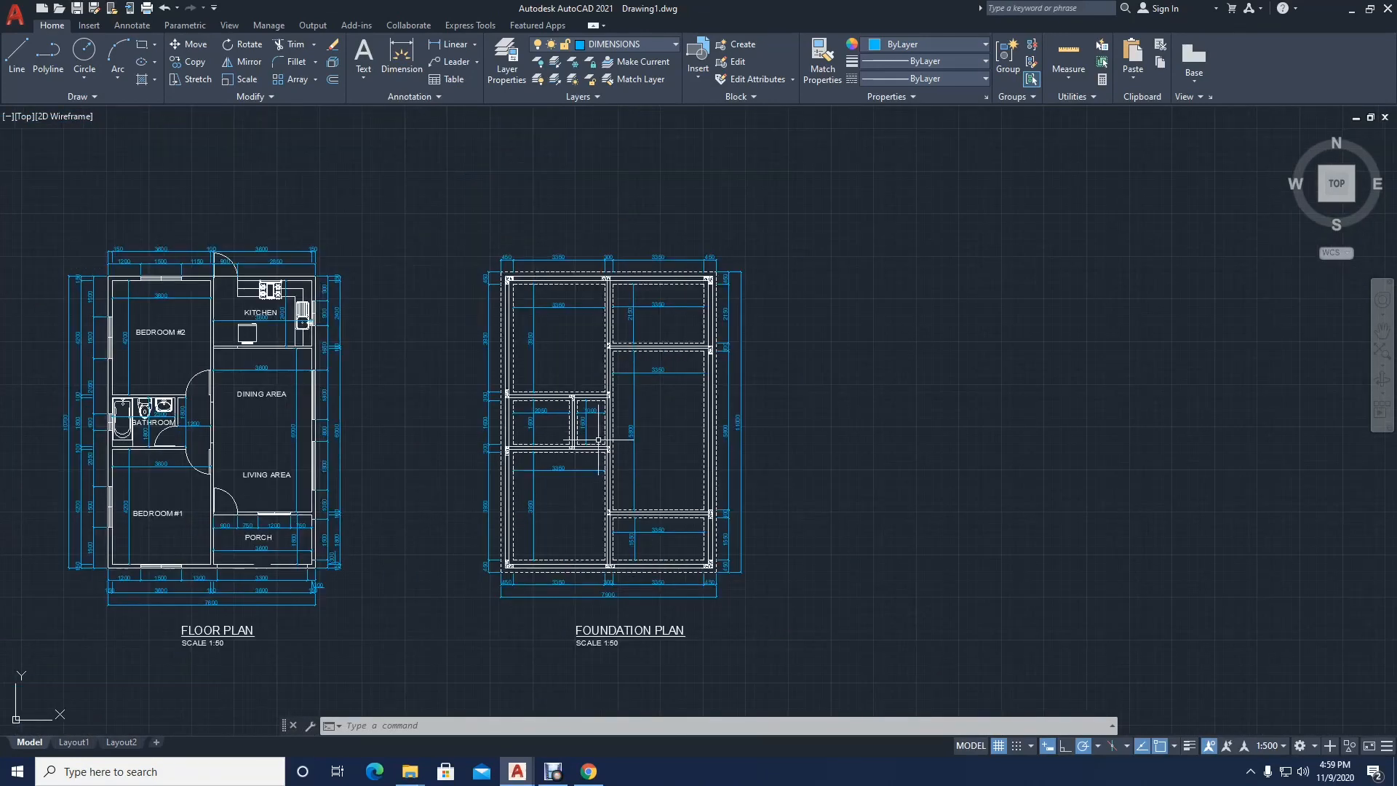
middle_click_drag(578, 451, 560, 428)
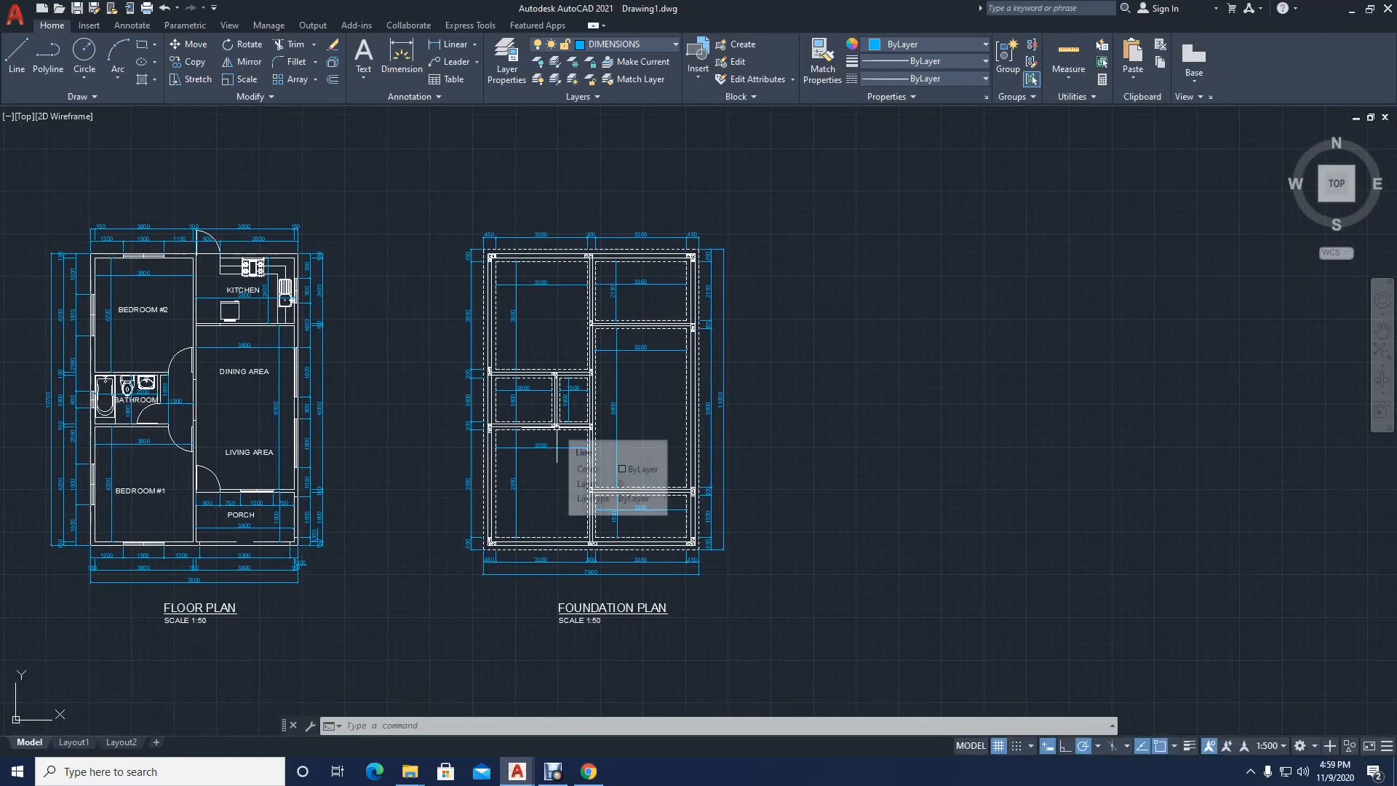
scroll(610, 431, "up", 2)
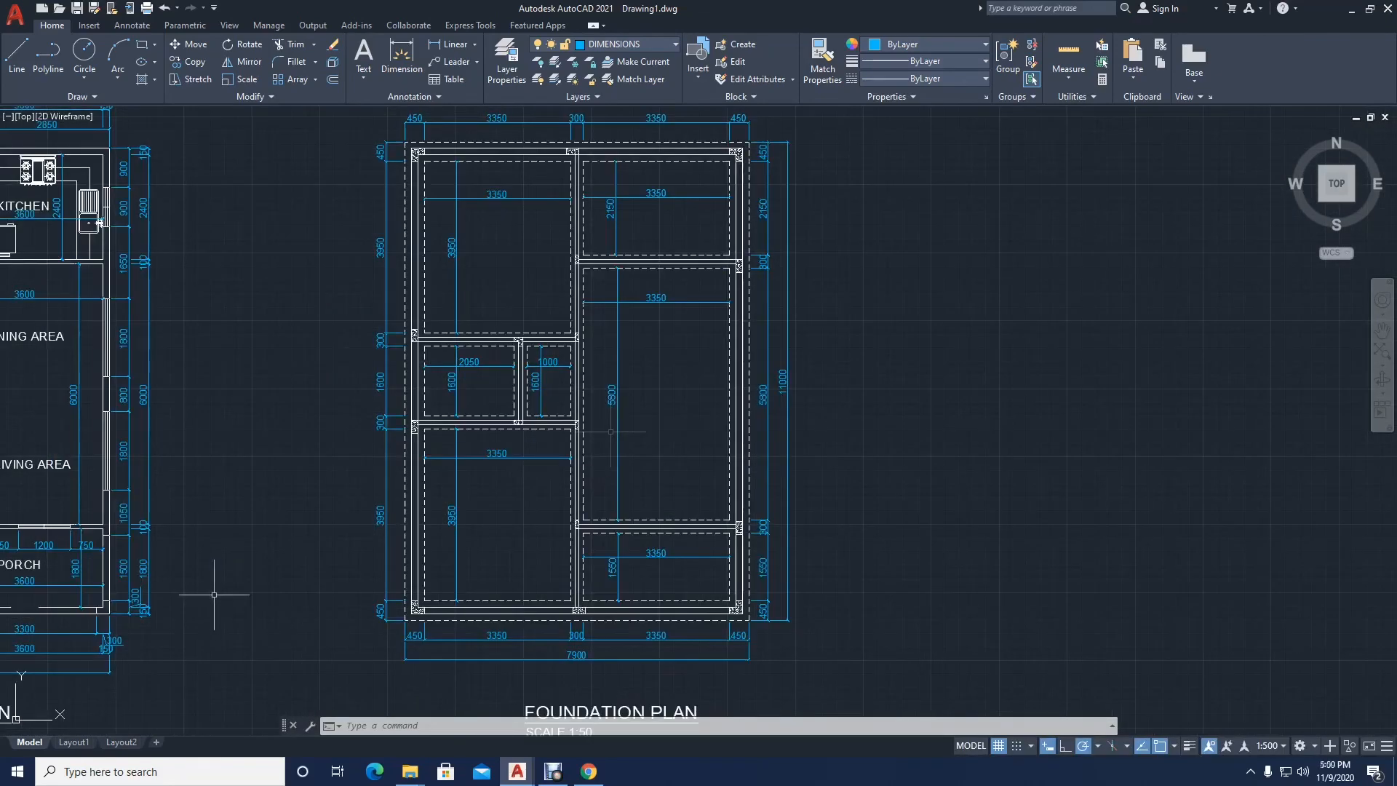